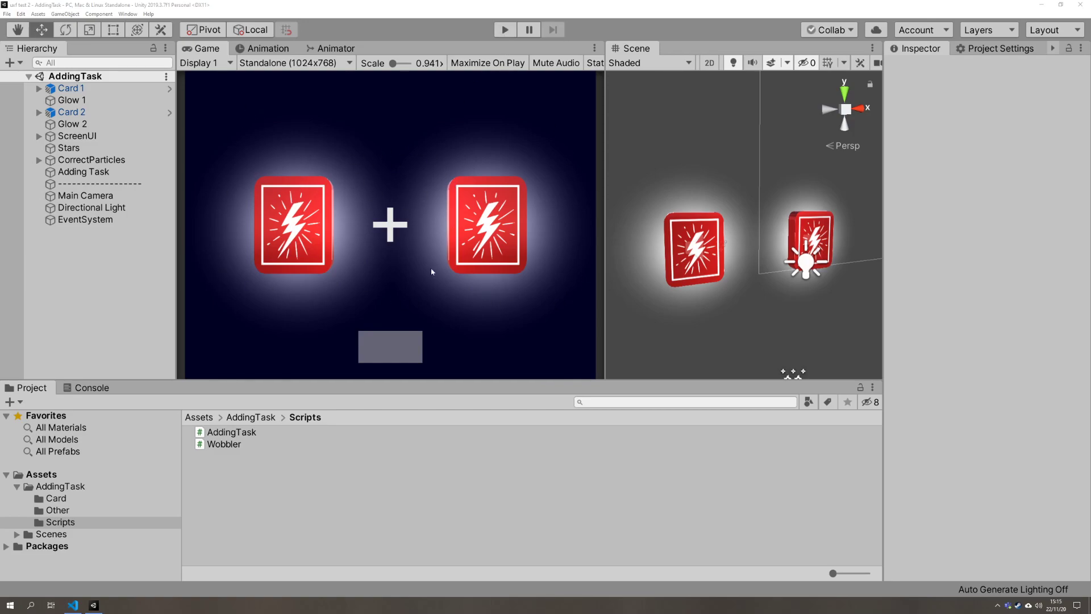
# - Test the adding task in play mode by submitting the answer 7, and stop the game
pyautogui.click(505, 30)
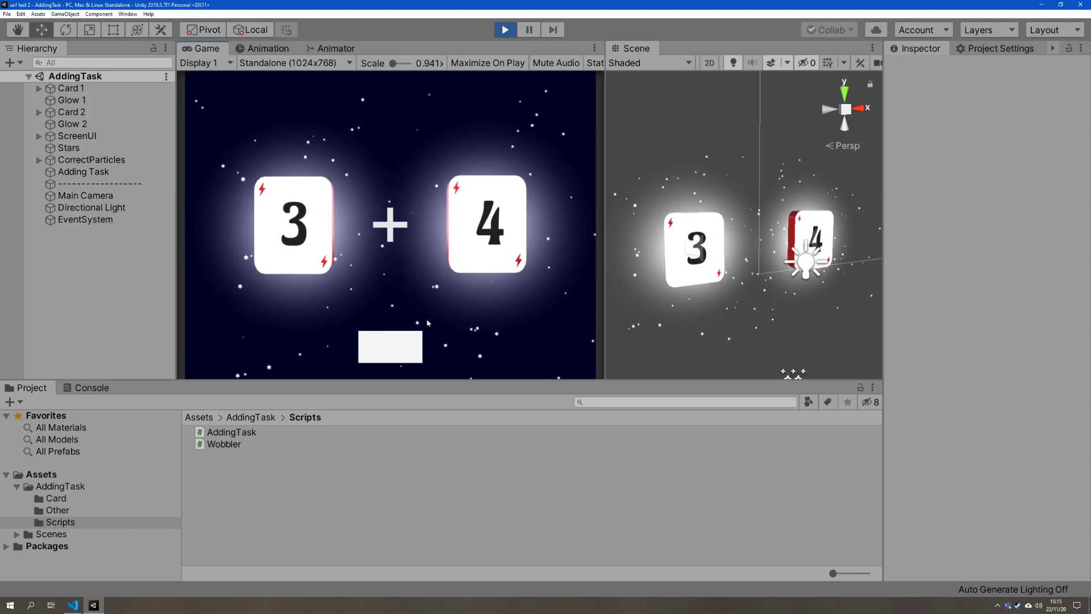
pyautogui.write('7')
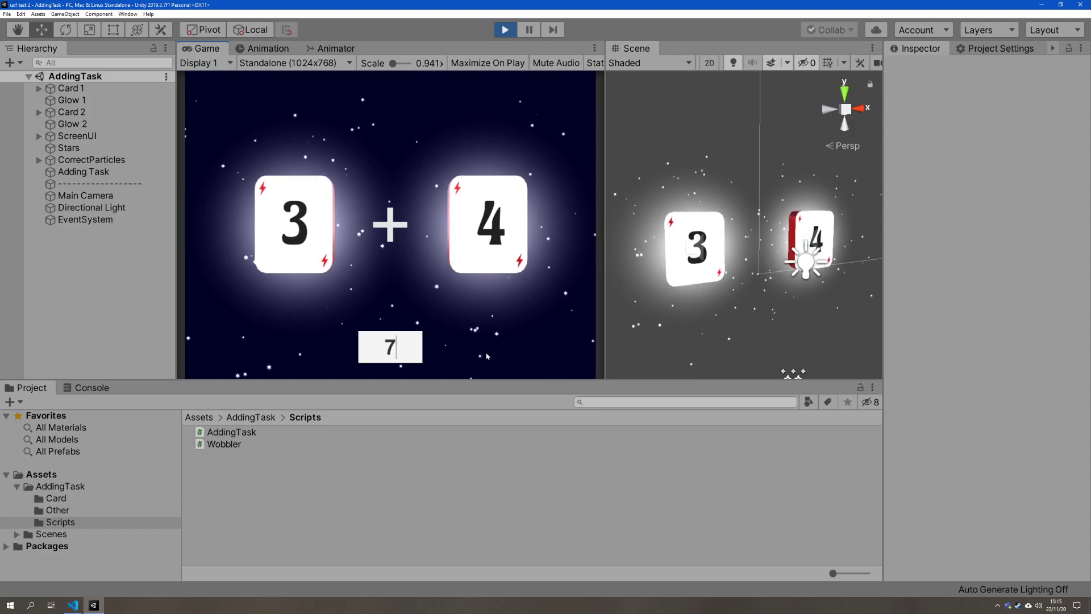
pyautogui.press('Return')
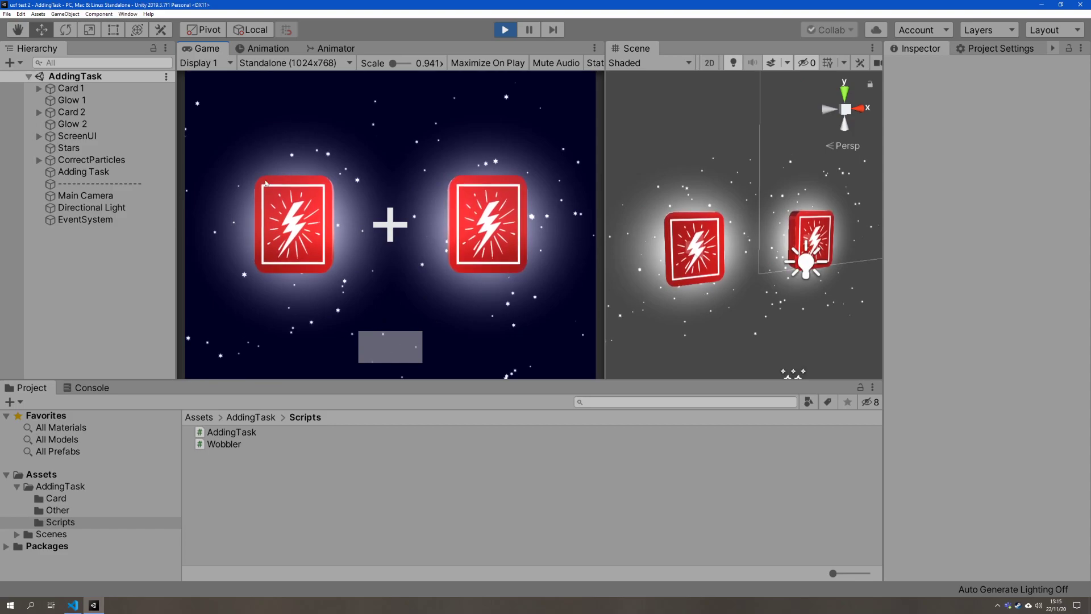
pyautogui.click(505, 29)
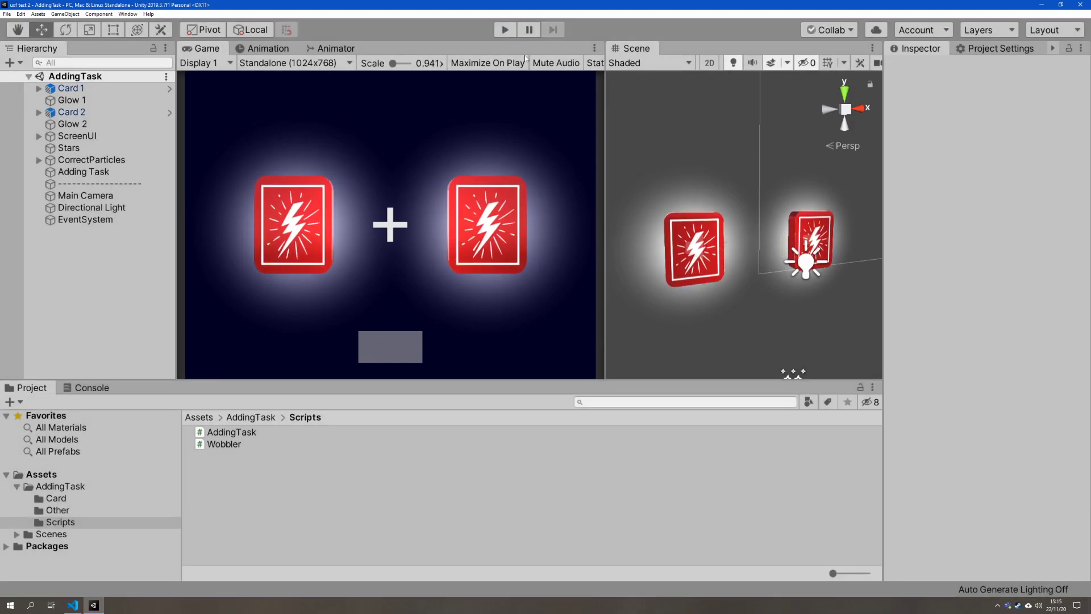
# - Run the adding task again with the wrong answer 2, and stop the game
pyautogui.click(505, 29)
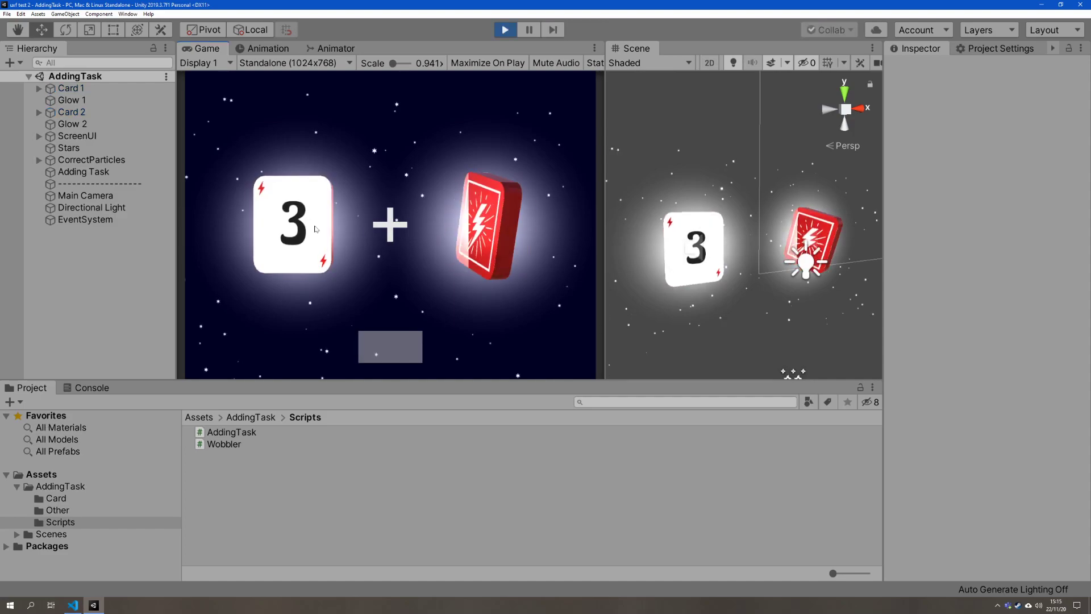
pyautogui.write('2')
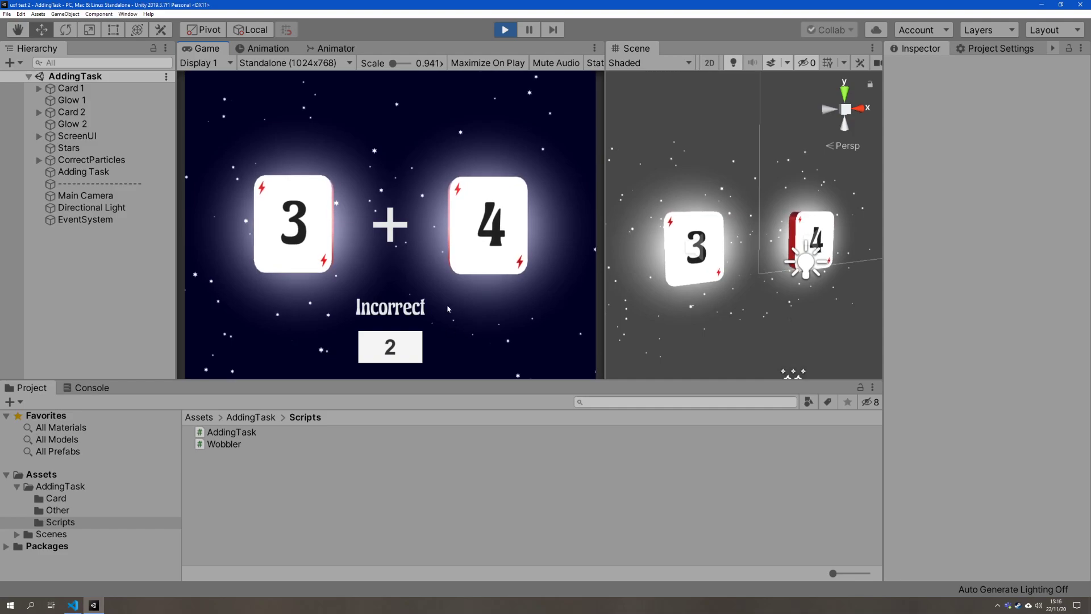
pyautogui.click(505, 29)
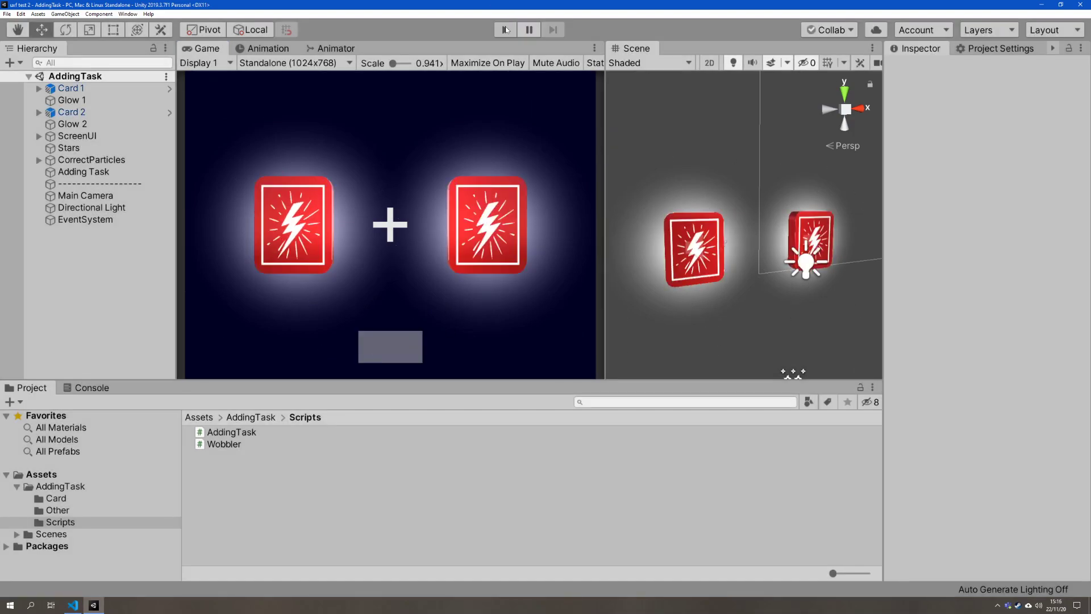
# - Examine the Card 1 and Card 2 objects in the 3D scene and inspect their components
pyautogui.scroll(-3, 728, 194)
pyautogui.moveTo(787, 209); pyautogui.dragTo(725, 203, button='middle')
pyautogui.scroll(-5, 725, 205)
pyautogui.keyDown('alt'); pyautogui.moveTo(740, 249); pyautogui.dragTo(707, 232); pyautogui.keyUp('alt')
pyautogui.scroll(3, 680, 234)
pyautogui.scroll(-3, 707, 232)
pyautogui.moveTo(706, 232); pyautogui.dragTo(752, 218, button='middle')
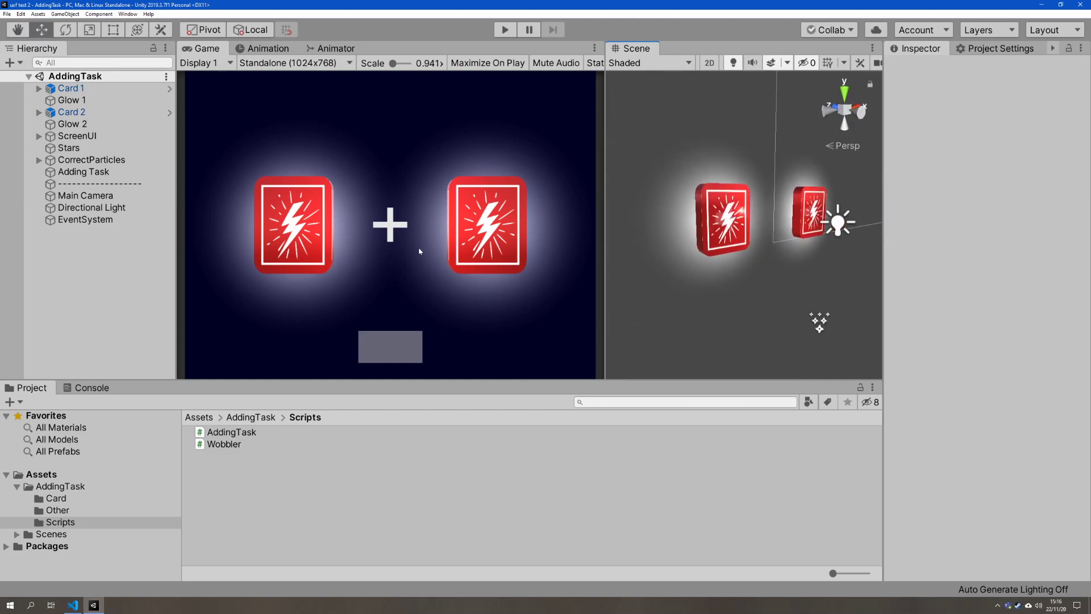
pyautogui.click(113, 89)
pyautogui.click(97, 113)
pyautogui.click(100, 90)
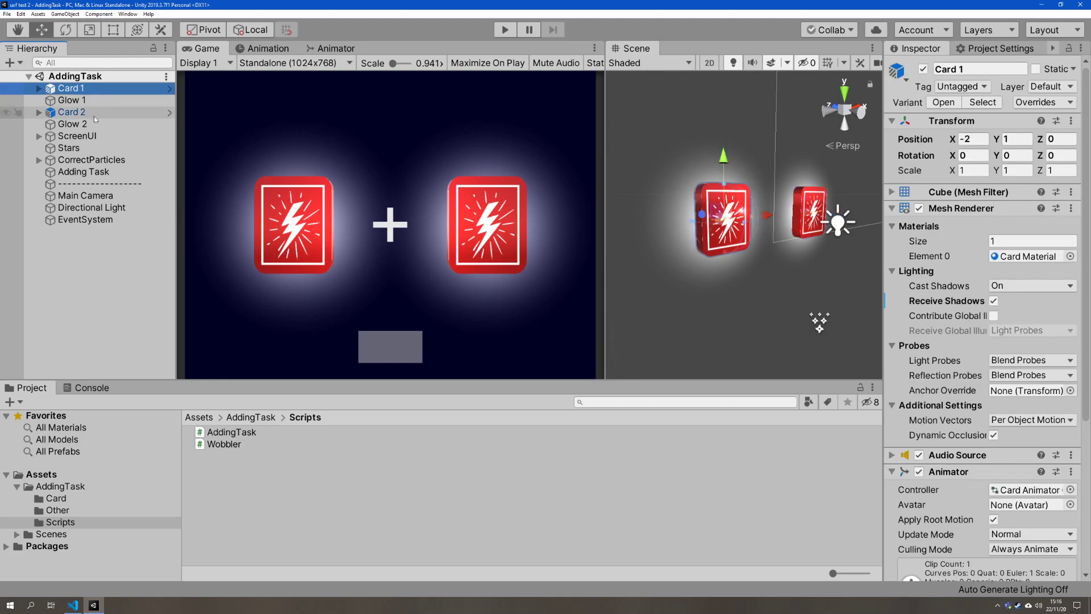
pyautogui.click(93, 116)
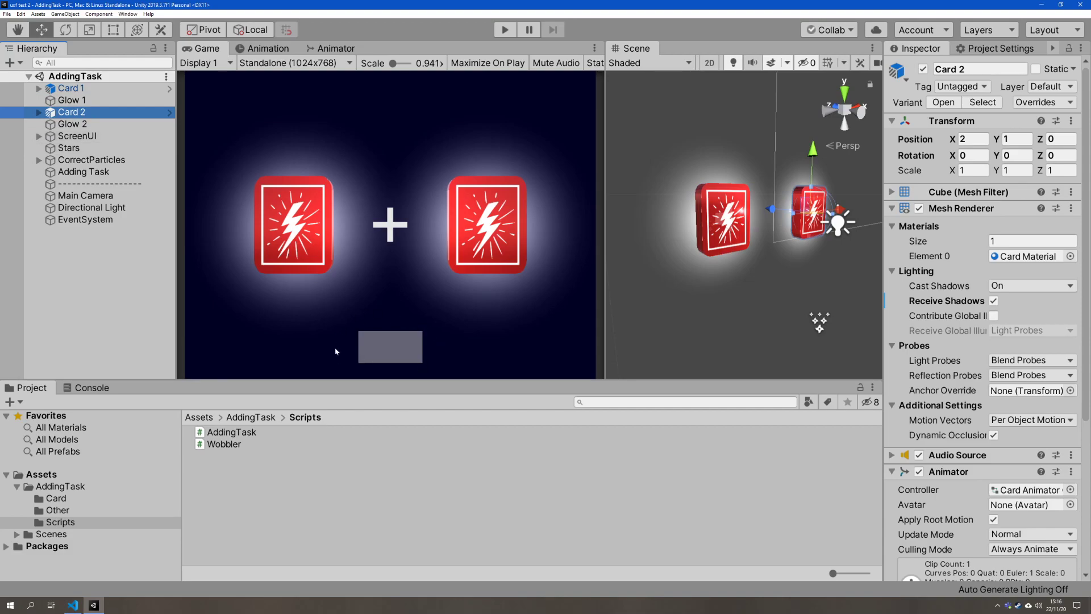
# - Inspect the ScreenUI canvas and its child objects, including the InputField with its Text and Placeholder
pyautogui.doubleClick(77, 136)
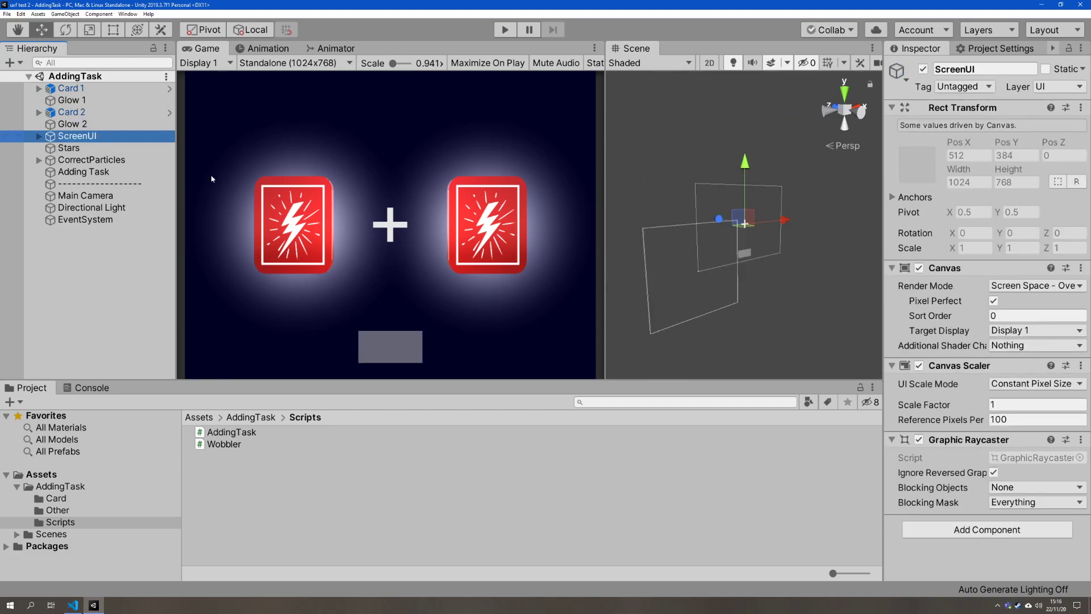
pyautogui.keyDown('alt'); pyautogui.moveTo(741, 287); pyautogui.dragTo(748, 255); pyautogui.keyUp('alt')
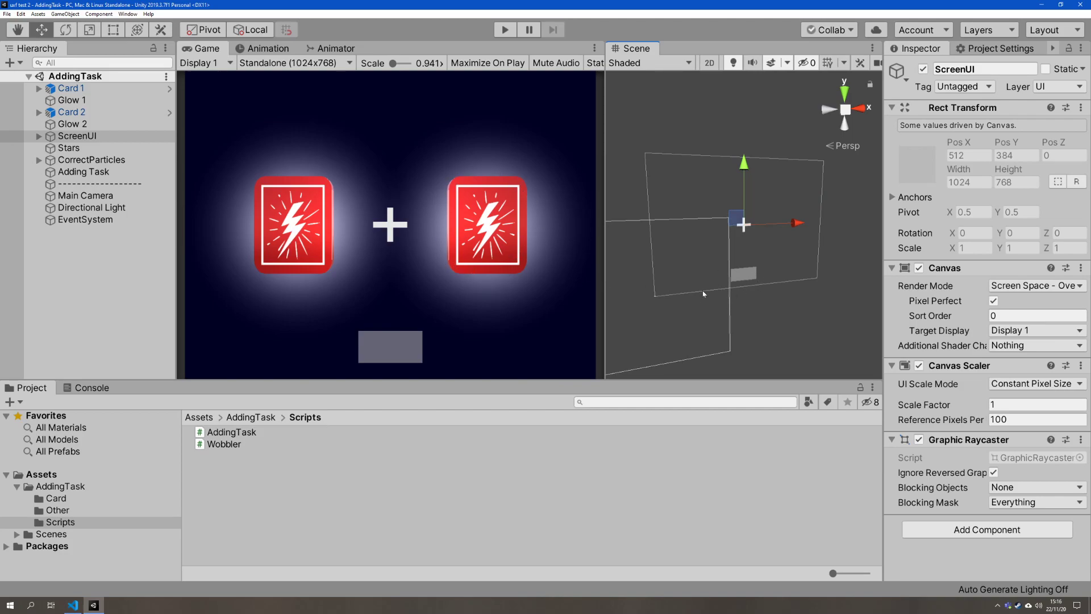
pyautogui.click(90, 137)
pyautogui.press('Right')
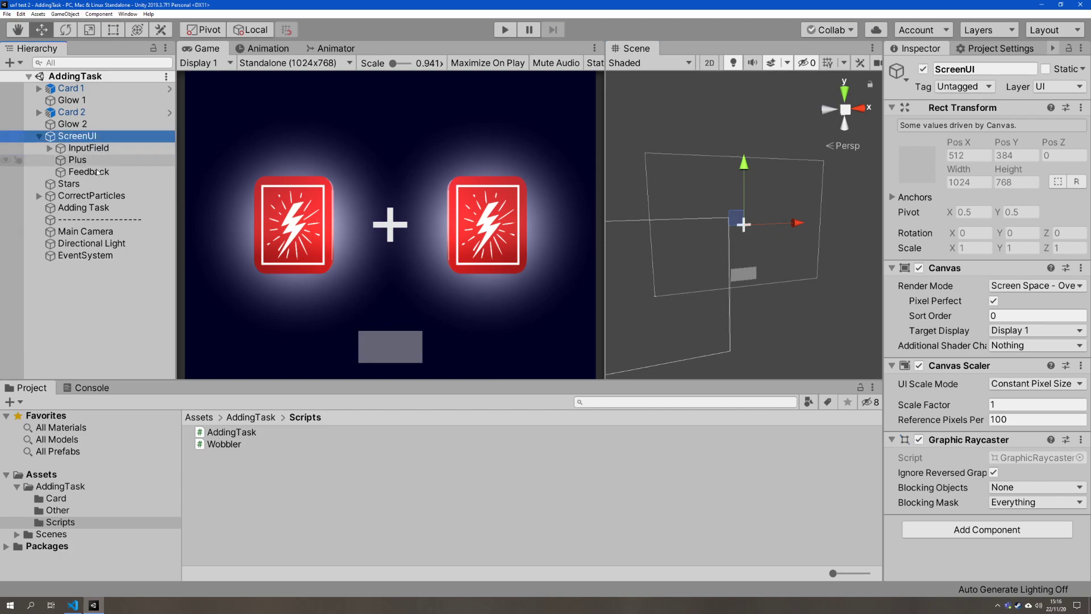
pyautogui.press('Down')
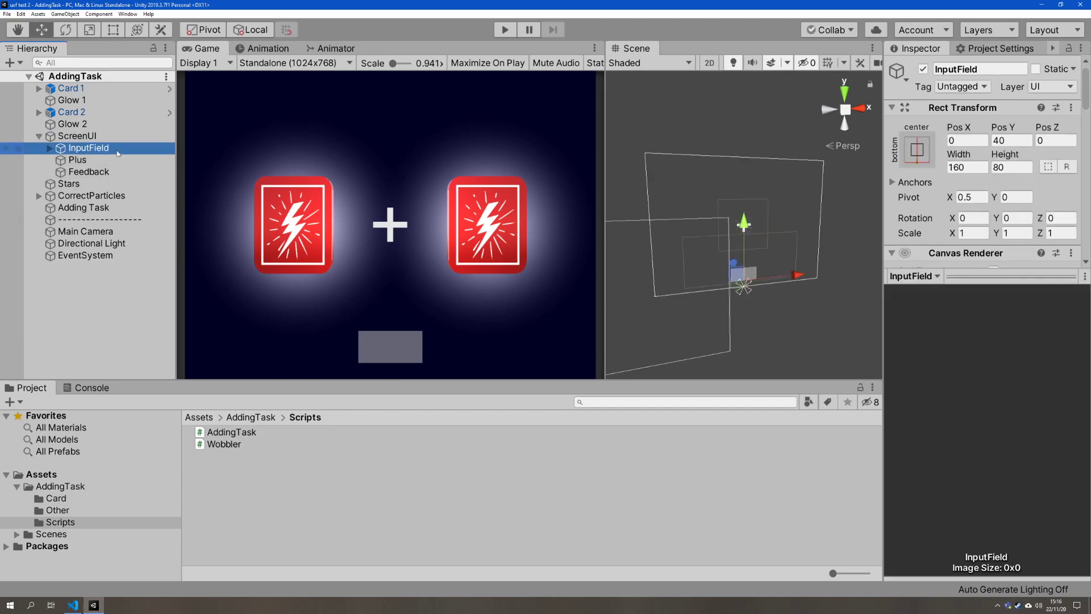
pyautogui.click(789, 311)
pyautogui.click(50, 147)
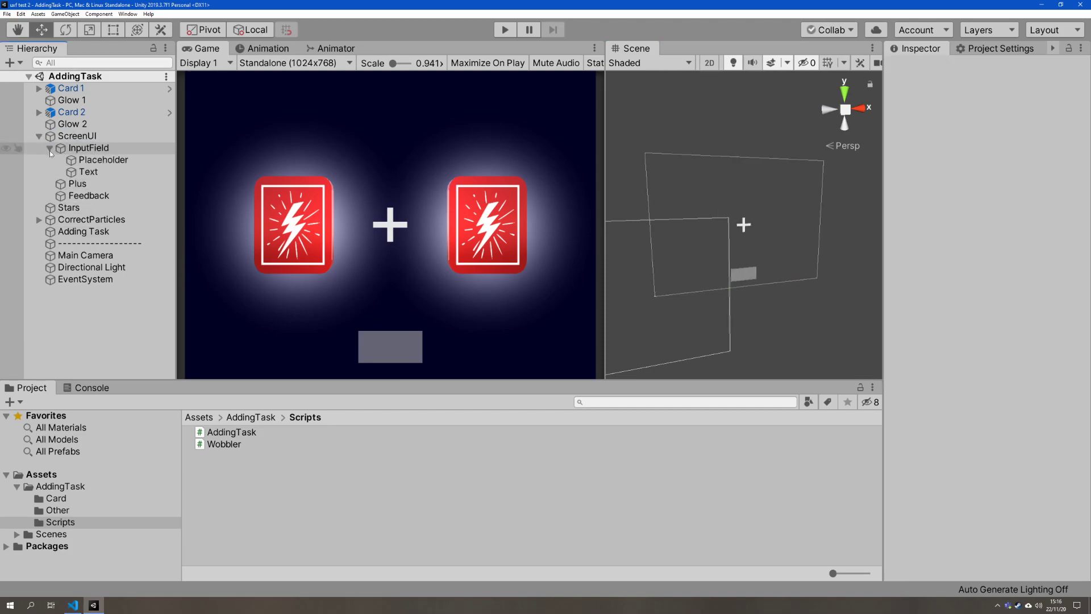
pyautogui.click(92, 170)
pyautogui.click(96, 160)
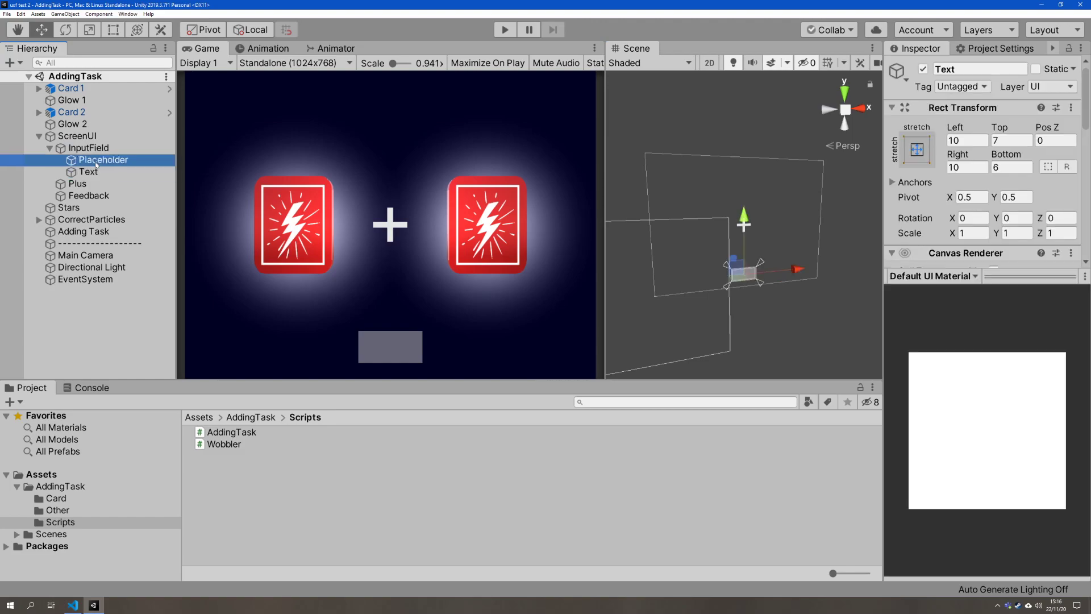
pyautogui.click(38, 137)
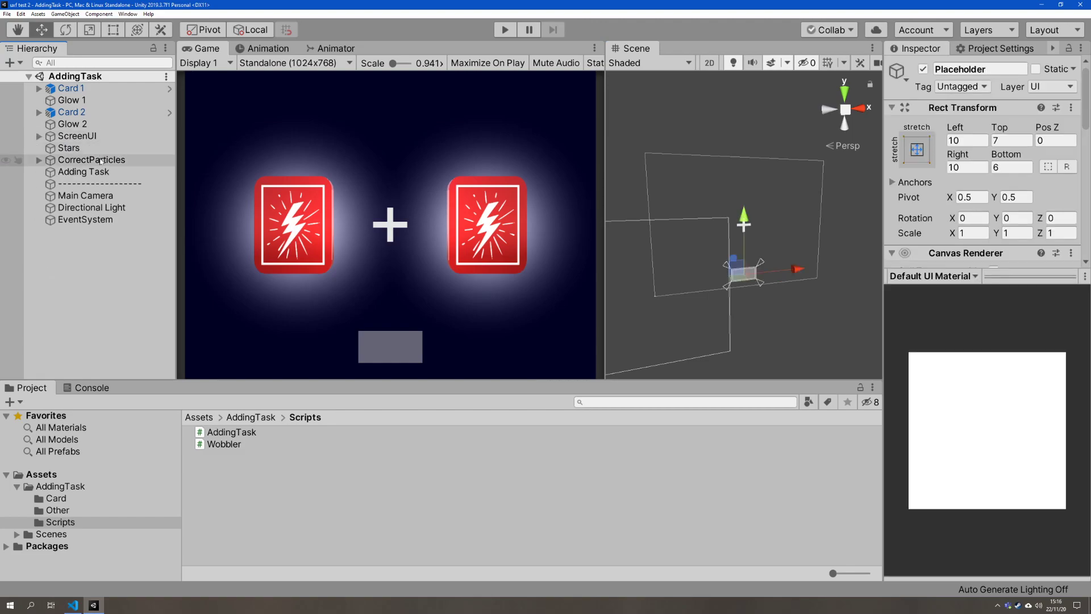
# - Inspect the Stars and CorrectParticles particle systems and the script references on the Adding Task object
pyautogui.click(69, 148)
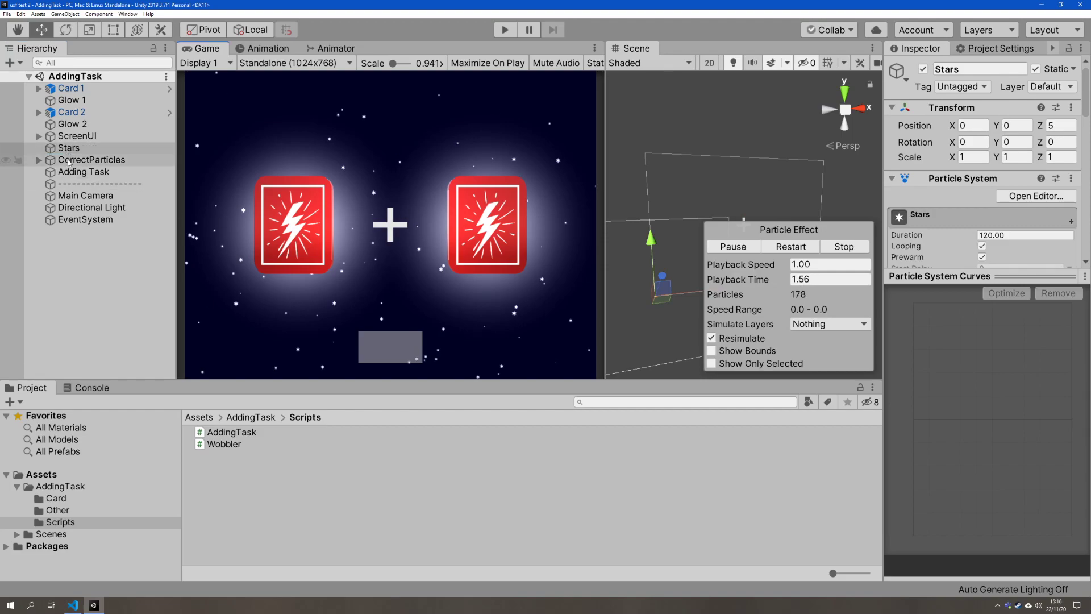
pyautogui.click(91, 160)
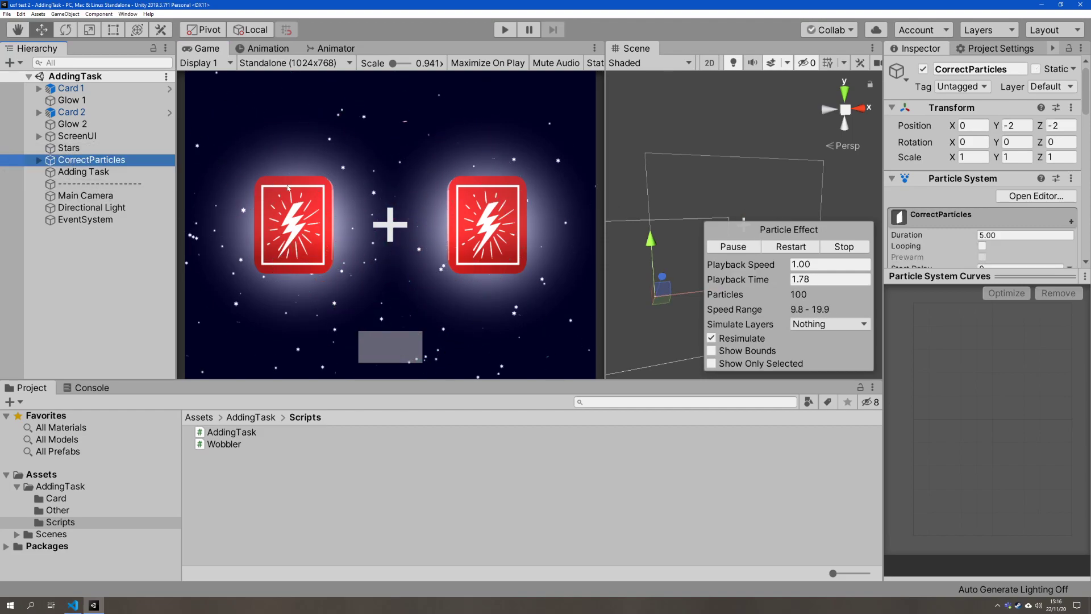
pyautogui.click(98, 174)
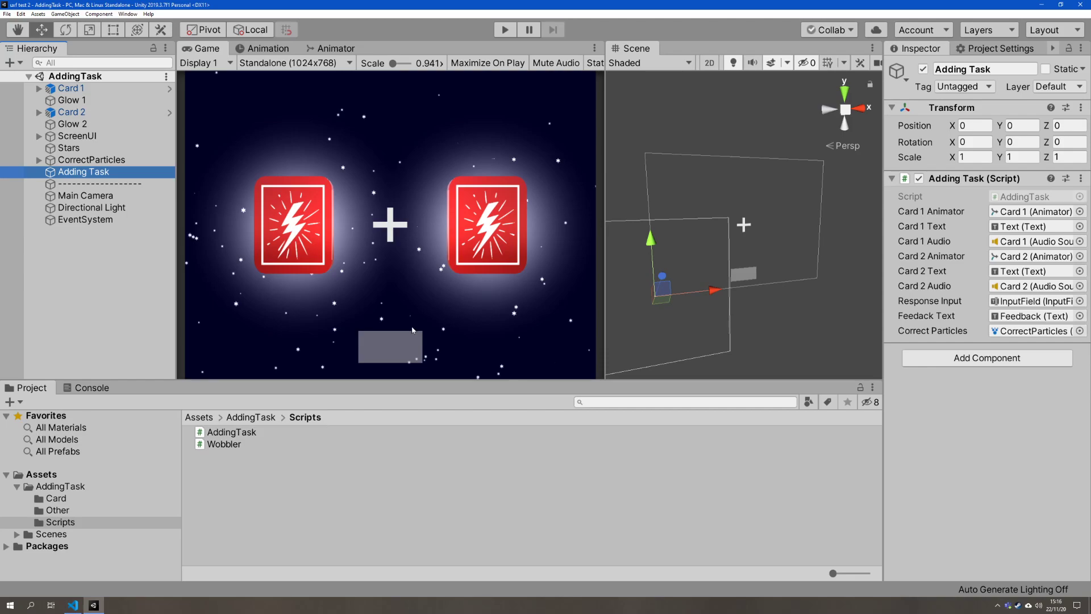
# - Open the AddingTask script in Visual Studio Code and review its class name and public component fields
pyautogui.doubleClick(1019, 197)
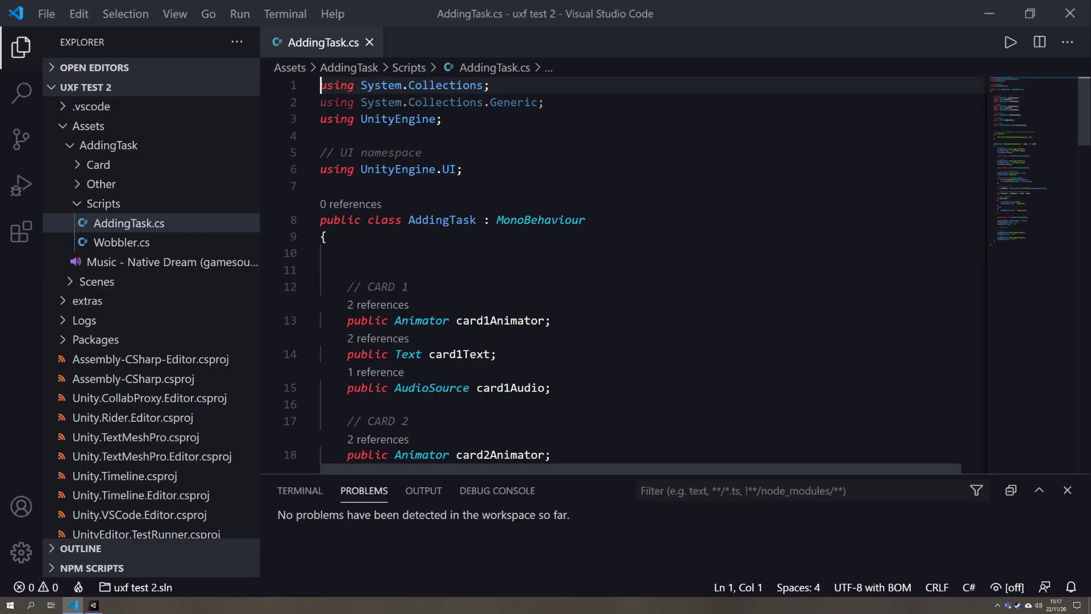
pyautogui.doubleClick(442, 221)
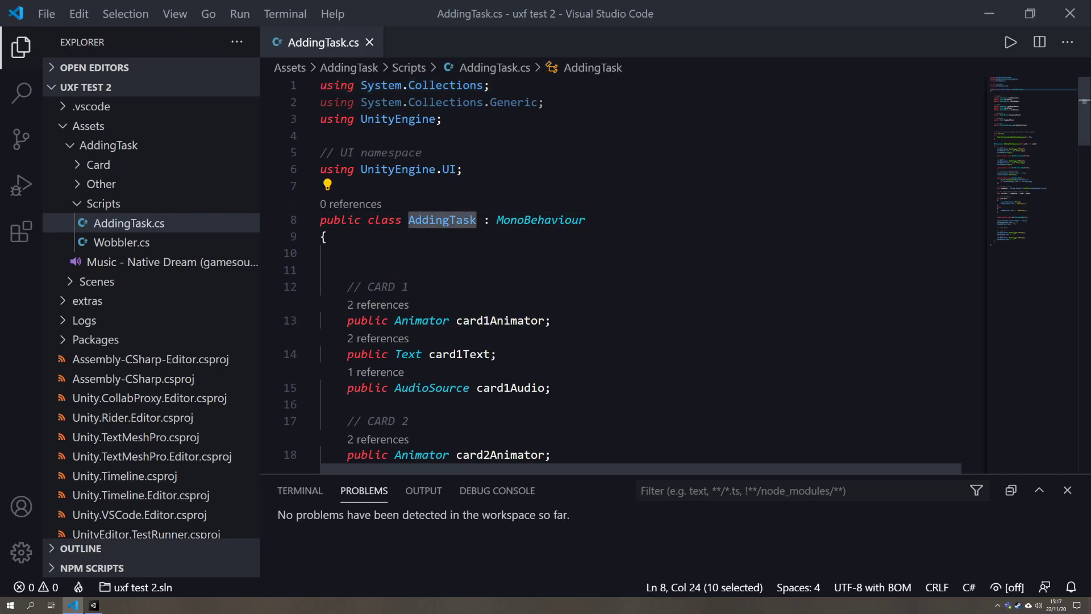
pyautogui.scroll(-2, 394, 287)
pyautogui.moveTo(347, 232); pyautogui.dragTo(620, 349)
pyautogui.scroll(-4, 496, 351)
pyautogui.scroll(-3, 511, 346)
# - Examine the Start method, its comment and the StartCoroutine call inside it
pyautogui.click(324, 316)
pyautogui.moveTo(355, 433); pyautogui.dragTo(347, 382)
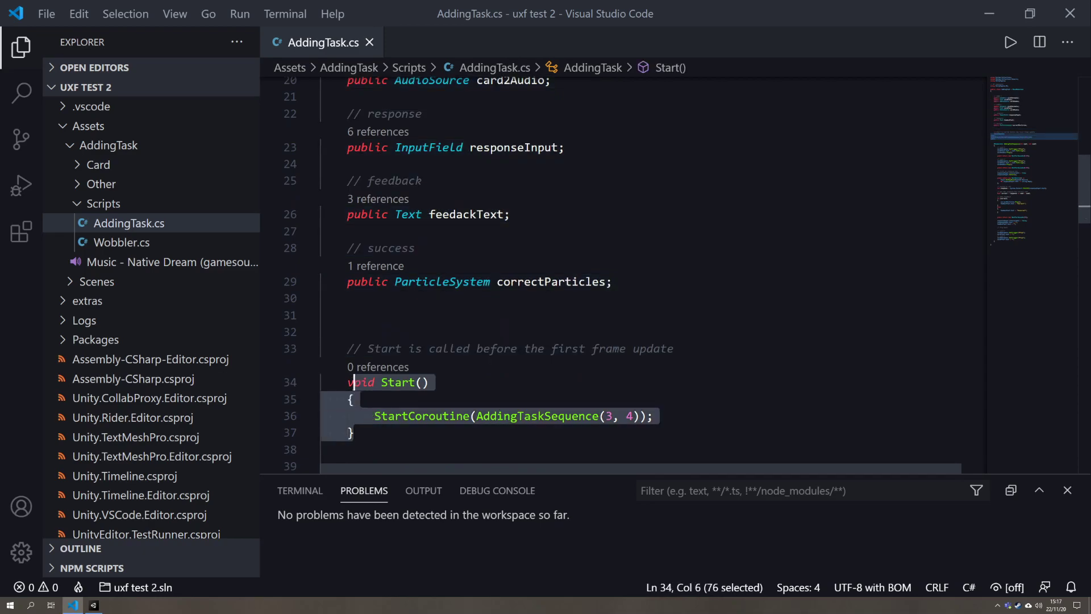
pyautogui.doubleClick(398, 382)
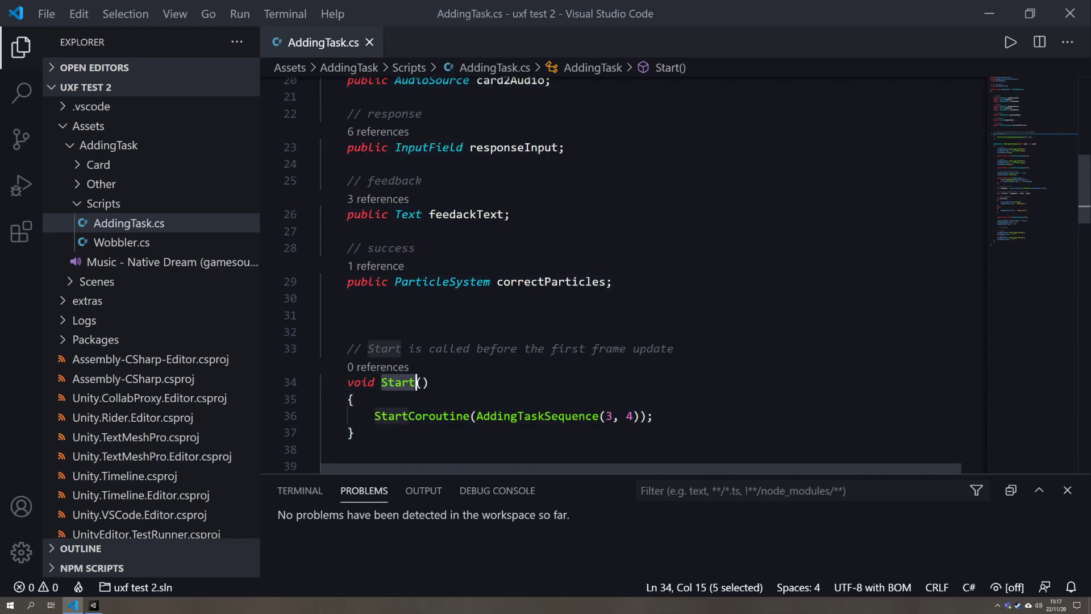
pyautogui.moveTo(381, 348); pyautogui.dragTo(675, 348)
pyautogui.click(677, 348)
pyautogui.moveTo(368, 349); pyautogui.dragTo(676, 348)
pyautogui.click(676, 348)
pyautogui.scroll(-3, 675, 348)
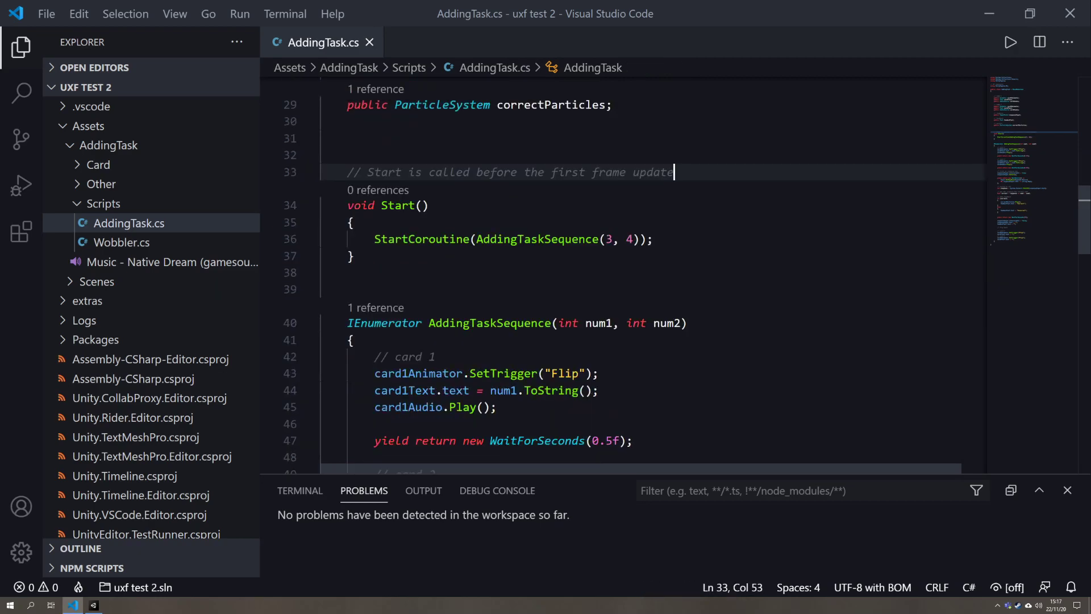
pyautogui.click(355, 256)
pyautogui.moveTo(355, 256); pyautogui.dragTo(343, 205)
pyautogui.click(356, 256)
# - Examine the AddingTaskSequence coroutine that Start calls, including its num1 and num2 parameters
pyautogui.moveTo(375, 239); pyautogui.dragTo(436, 386)
pyautogui.scroll(-2, 470, 239)
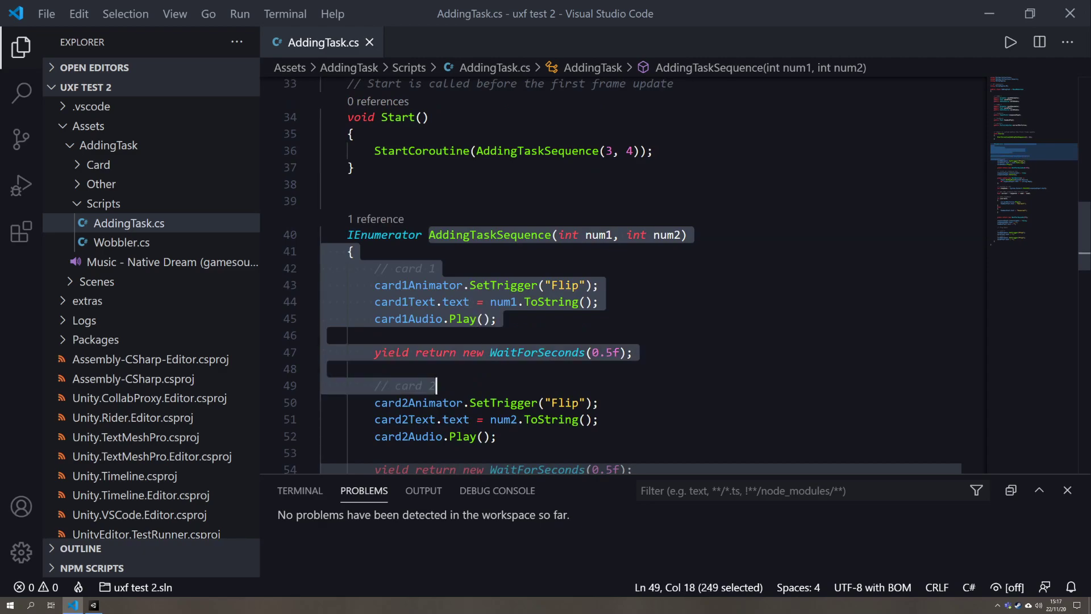
pyautogui.click(511, 234)
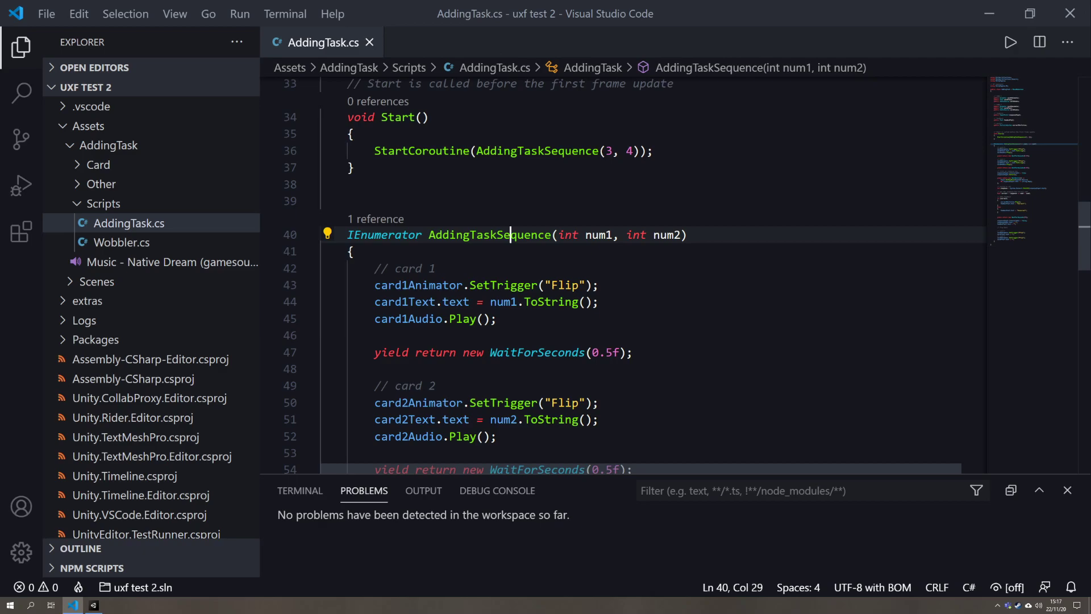
# - Review the card 1 and card 2 flip blocks in the coroutine and the WaitForSeconds line after each
pyautogui.moveTo(375, 268); pyautogui.dragTo(497, 319)
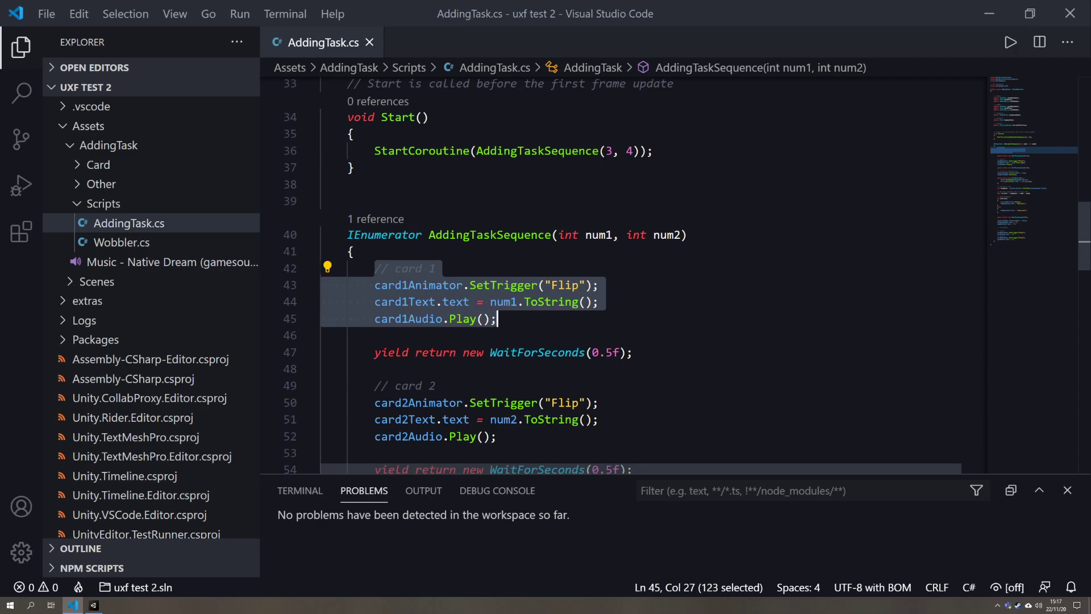
pyautogui.moveTo(375, 353); pyautogui.dragTo(634, 353)
pyautogui.scroll(-2, 634, 352)
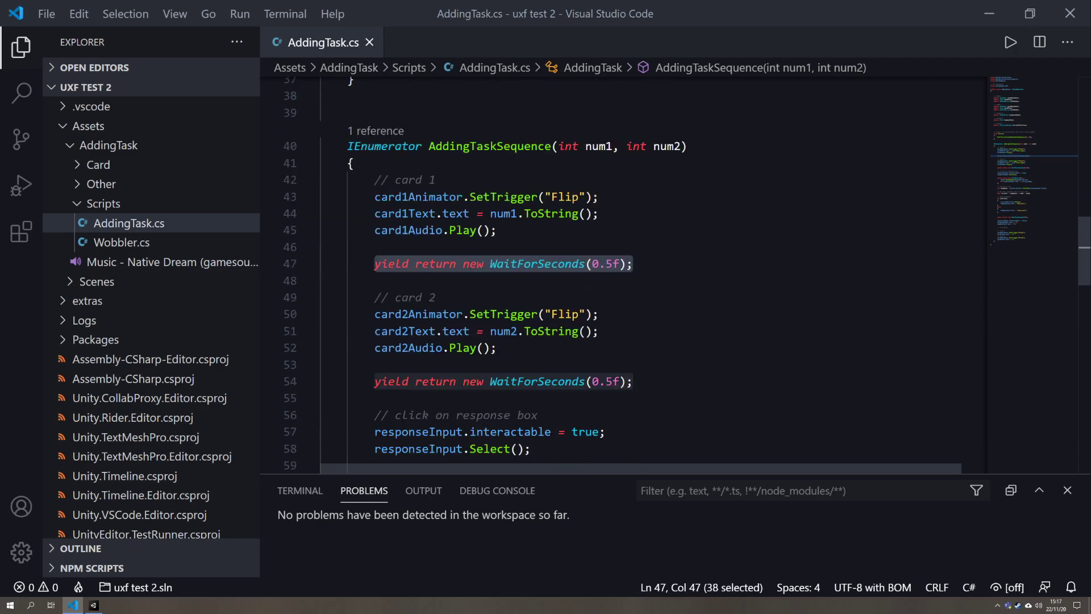
pyautogui.moveTo(381, 297); pyautogui.dragTo(498, 348)
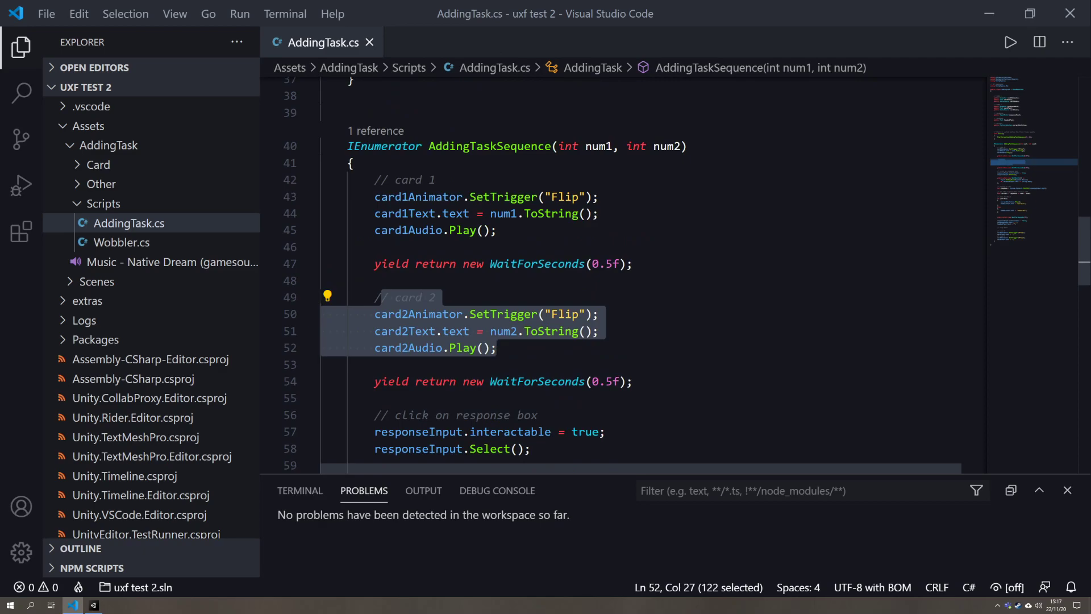
pyautogui.scroll(-3, 498, 348)
pyautogui.moveTo(382, 249); pyautogui.dragTo(634, 248)
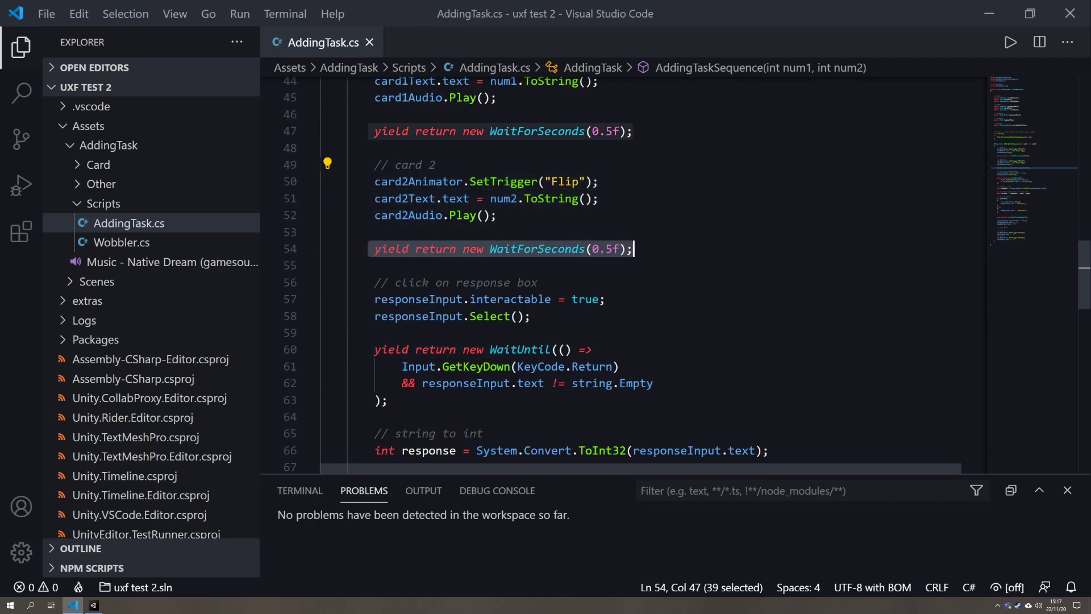
# - Review the lines that activate the response box and the WaitUntil condition that waits for a submitted answer
pyautogui.scroll(-1, 635, 248)
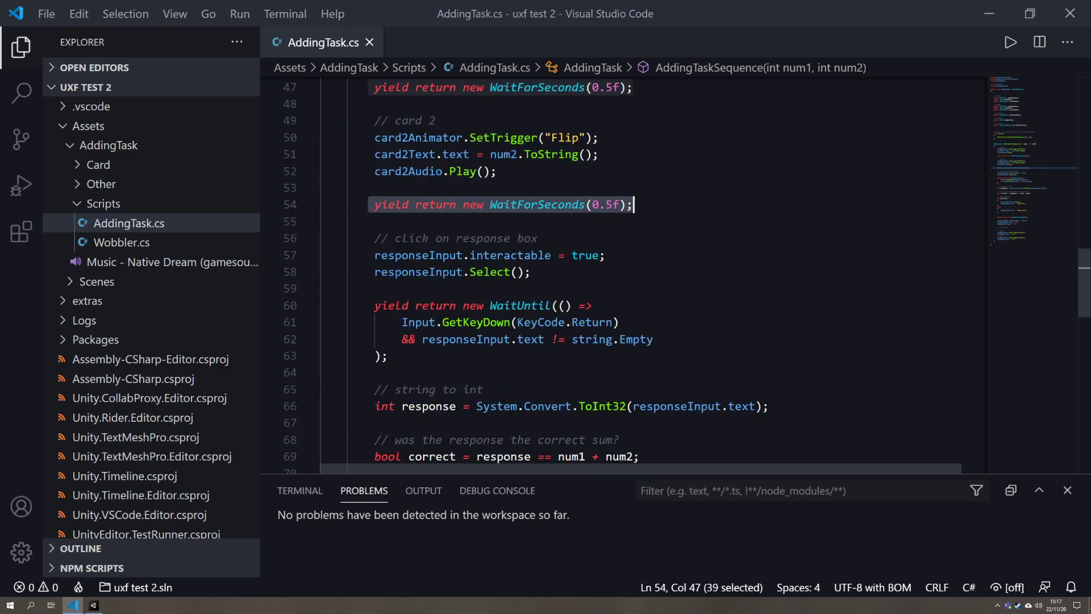
pyautogui.moveTo(374, 238); pyautogui.dragTo(532, 272)
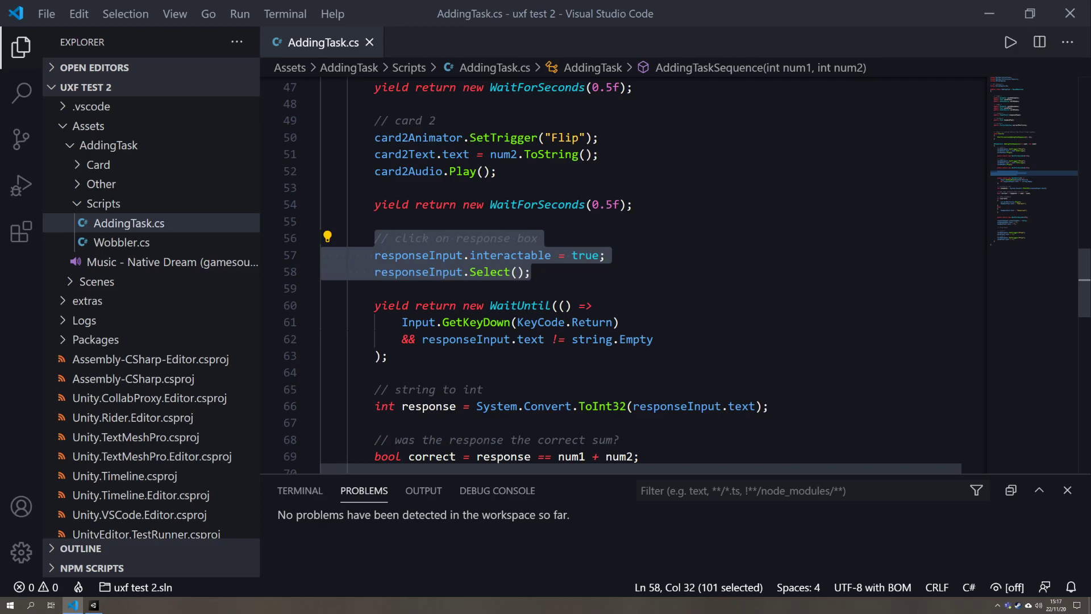
pyautogui.click(532, 273)
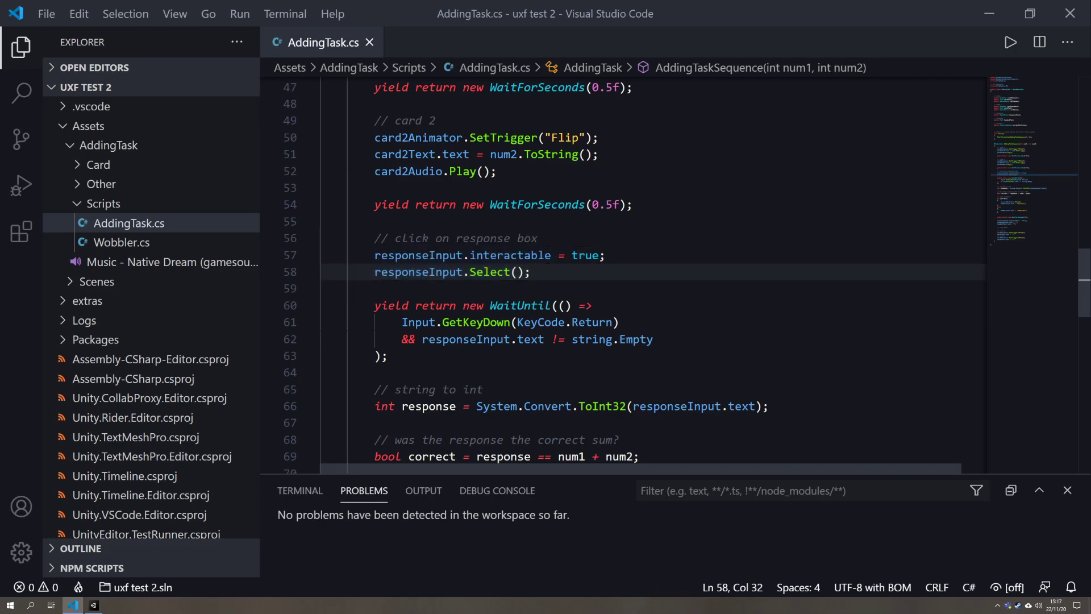
pyautogui.moveTo(374, 305); pyautogui.dragTo(388, 356)
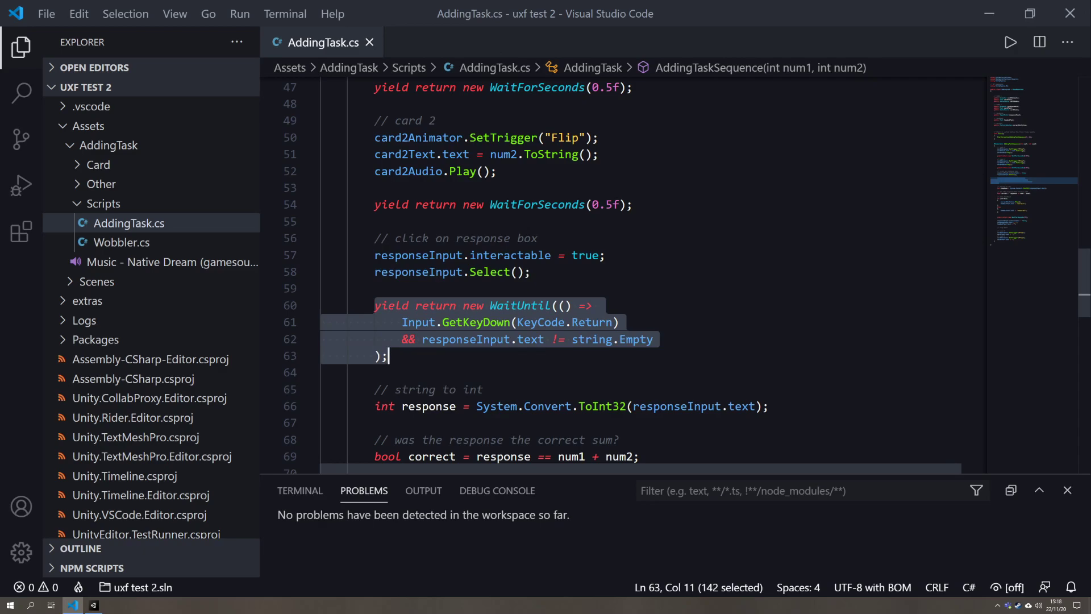
# - Examine both parts of the WaitUntil condition: the KeyCode.Return check and the non-empty responseInput.text check
pyautogui.click(402, 322)
pyautogui.moveTo(403, 322); pyautogui.dragTo(619, 322)
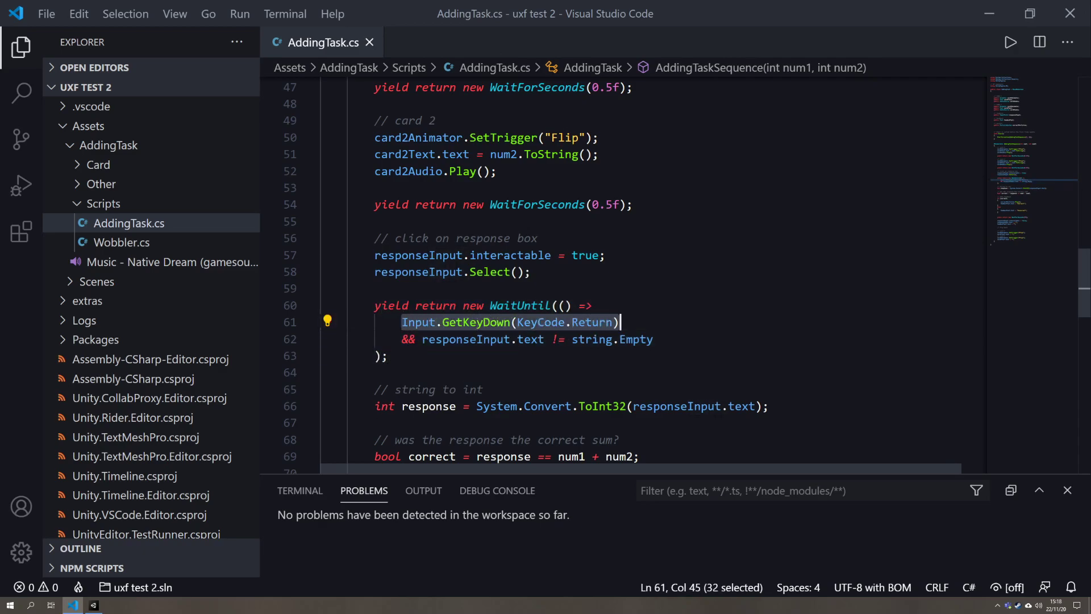
pyautogui.moveTo(402, 339); pyautogui.dragTo(654, 340)
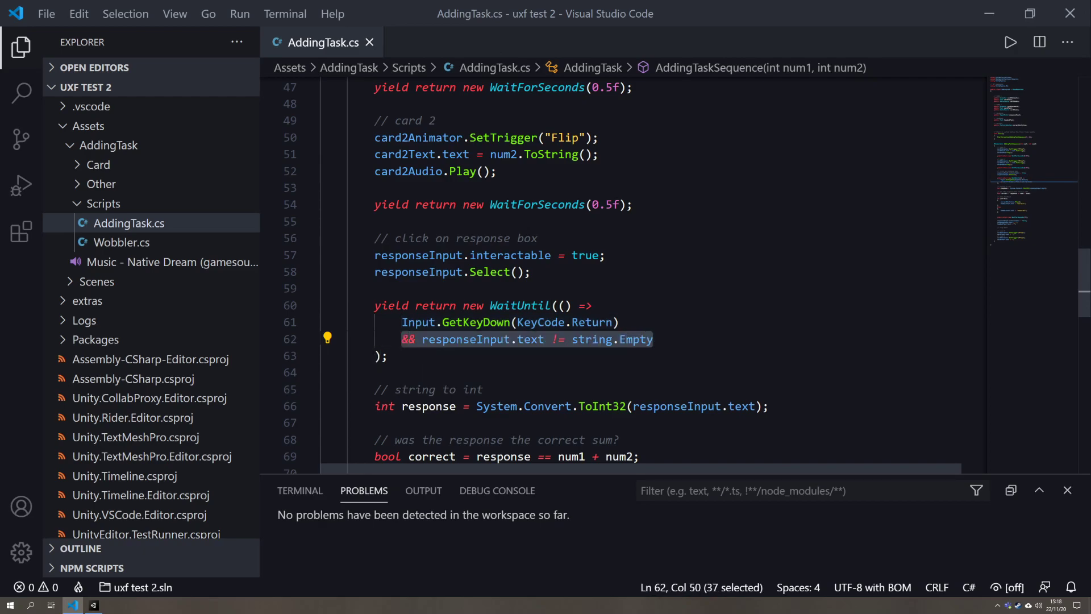
pyautogui.click(402, 322)
pyautogui.moveTo(403, 322); pyautogui.dragTo(621, 322)
pyautogui.moveTo(390, 356); pyautogui.dragTo(423, 339)
pyautogui.click(484, 322)
pyautogui.scroll(-3, 485, 322)
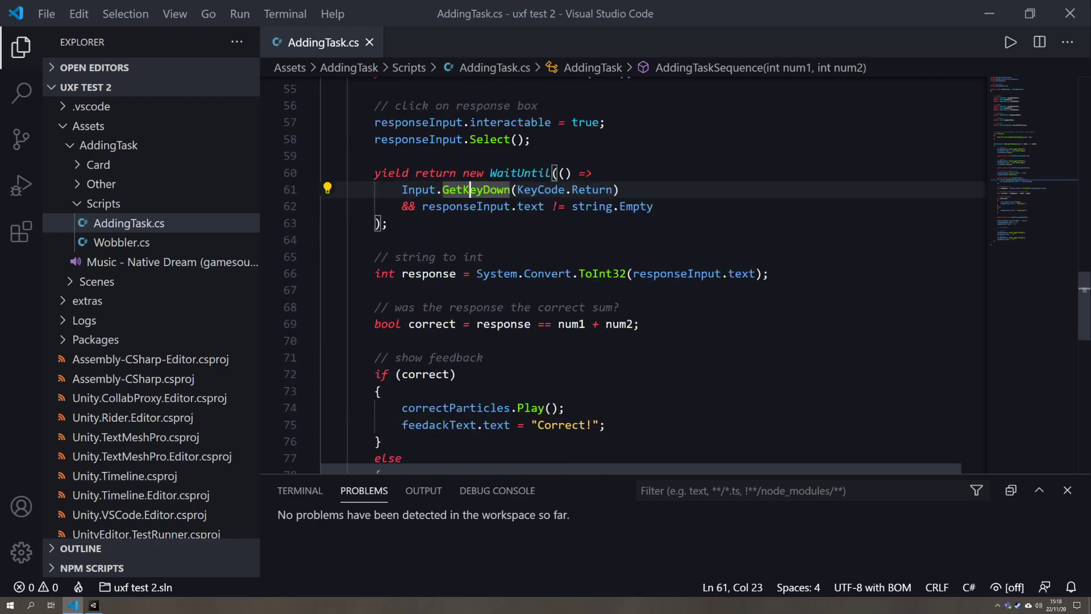
pyautogui.press('Down')
pyautogui.press('Down')
pyautogui.hotkey('shift', 'Up')
pyautogui.hotkey('shift', 'Up')
pyautogui.hotkey('shift', 'Up')
pyautogui.hotkey('shift', 'Home')
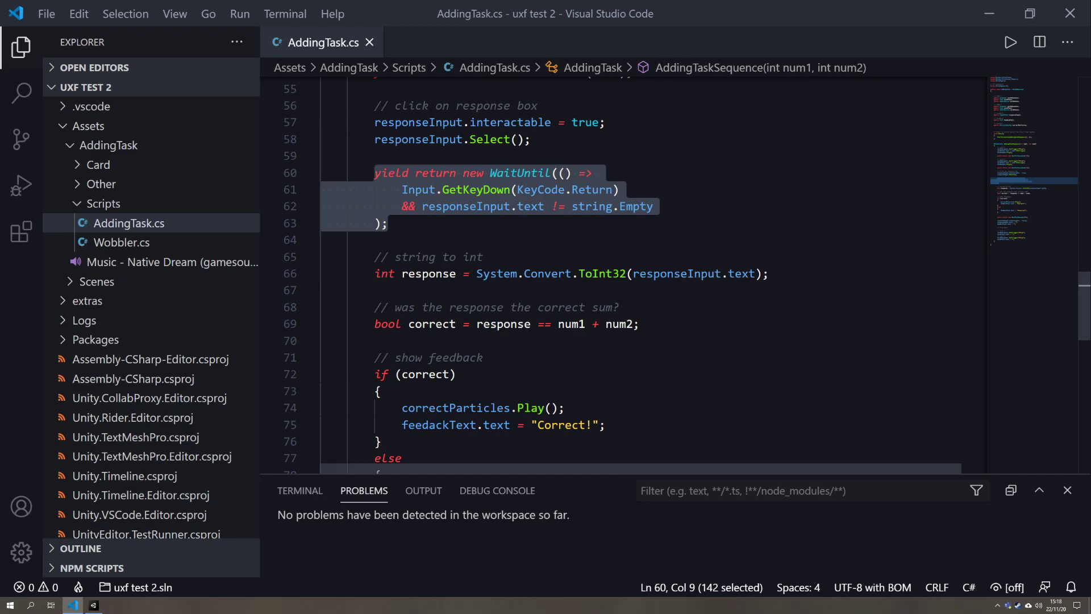
# - Examine the "string to int" line that declares the int response variable
pyautogui.press('Down')
pyautogui.press('Down')
pyautogui.press('Down')
pyautogui.press('Down')
pyautogui.press('Down')
pyautogui.press('Down')
pyautogui.hotkey('shift', 'Right')
pyautogui.hotkey('shift', 'Right')
pyautogui.hotkey('shift', 'Right')
pyautogui.hotkey('shift', 'Right')
pyautogui.hotkey('shift', 'Right')
pyautogui.hotkey('shift', 'Right')
pyautogui.hotkey('shift', 'Right')
pyautogui.hotkey('shift', 'Right')
pyautogui.hotkey('shift', 'Right')
pyautogui.hotkey('shift', 'Right')
pyautogui.hotkey('shift', 'Right')
pyautogui.hotkey('shift', 'Right')
pyautogui.hotkey('shift', 'Right')
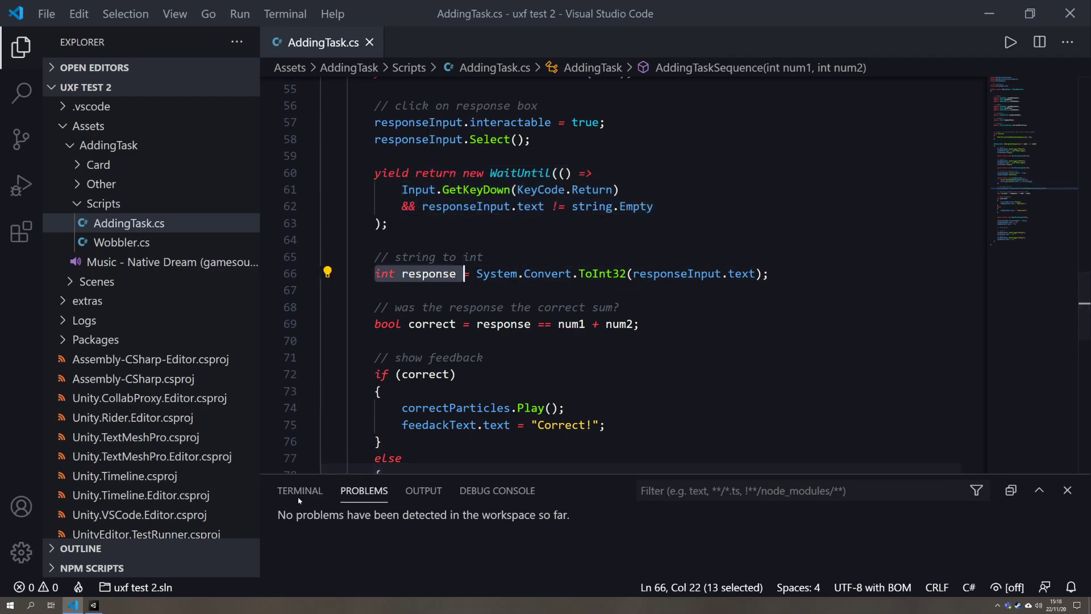
pyautogui.scroll(1, 625, 273)
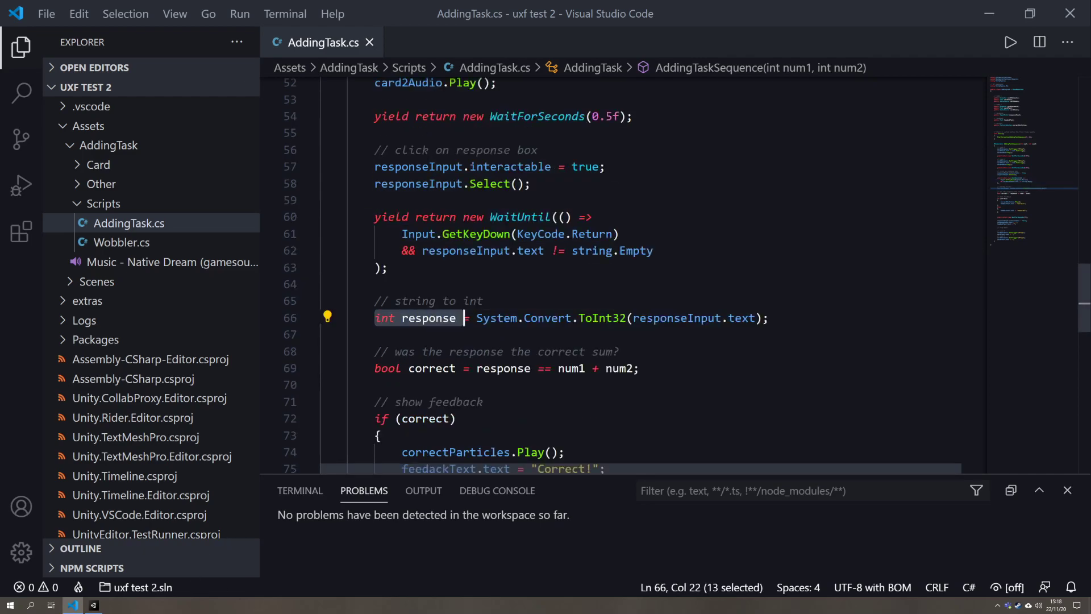
# - Examine the bool correct line that checks the sum and the System.Convert.ToInt32 call above it
pyautogui.press('Down')
pyautogui.press('Down')
pyautogui.press('Down')
pyautogui.press('Home')
pyautogui.hotkey('shift', 'Right')
pyautogui.hotkey('shift', 'Right')
pyautogui.hotkey('shift', 'Right')
pyautogui.hotkey('shift', 'Right')
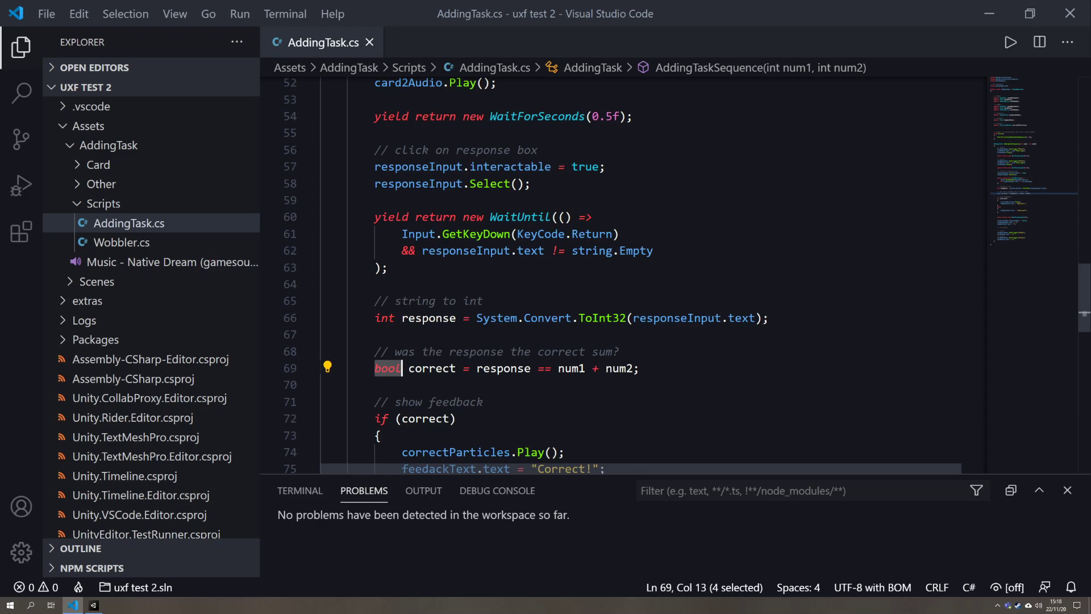
pyautogui.click(592, 318)
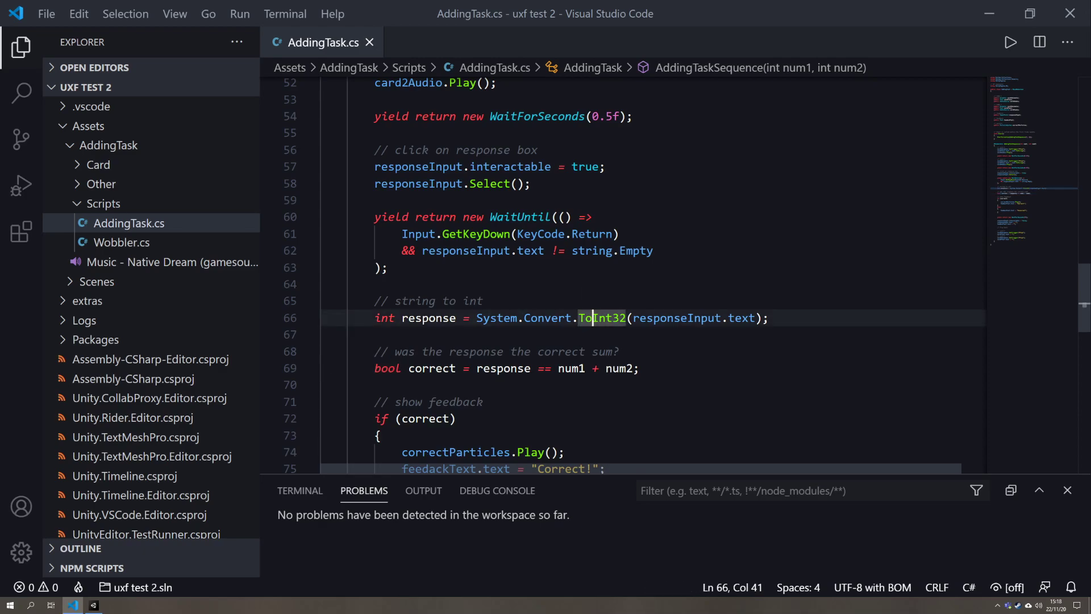
# - Review the rest of the coroutine, from the correct/incorrect feedback to the reset and flip-back lines
pyautogui.scroll(-3, 625, 273)
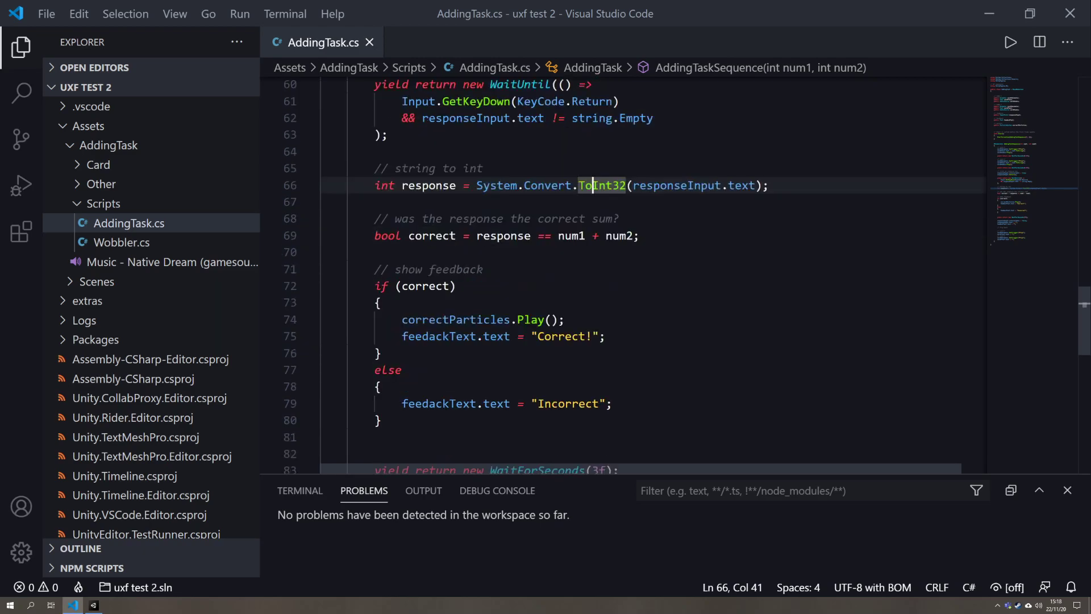
pyautogui.scroll(-3, 625, 273)
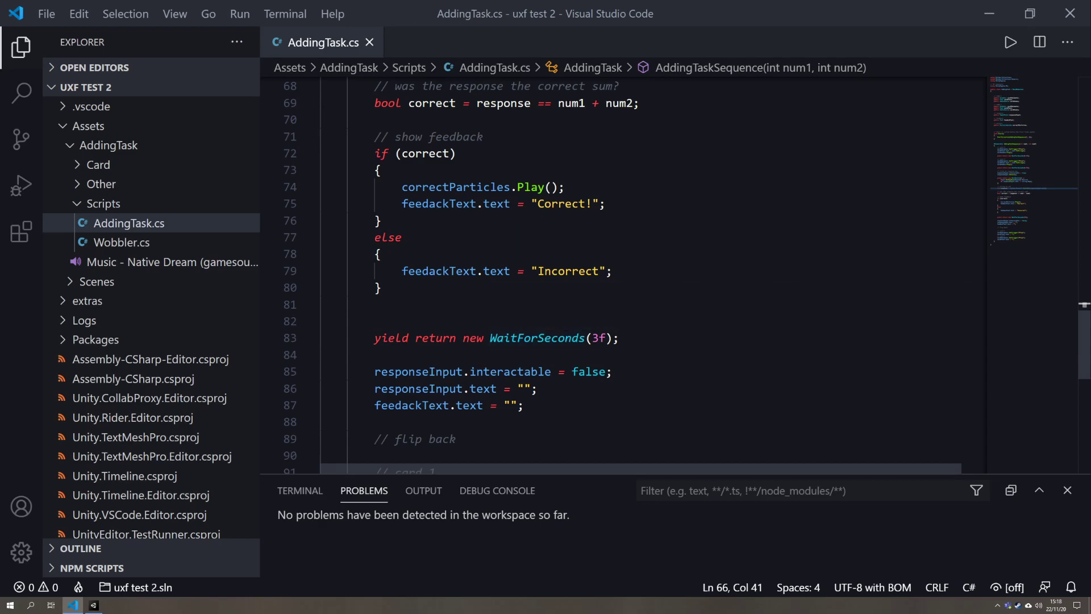
pyautogui.scroll(-3, 625, 272)
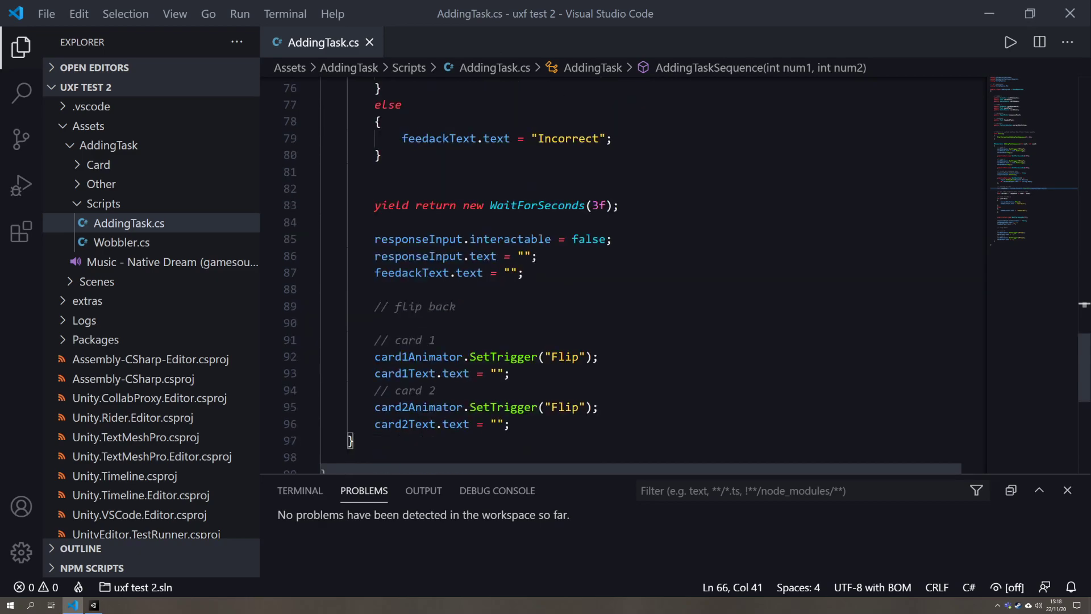
# - Switch to Unity and run the AddingTask scene in Play mode
pyautogui.click(93, 605)
pyautogui.click(505, 30)
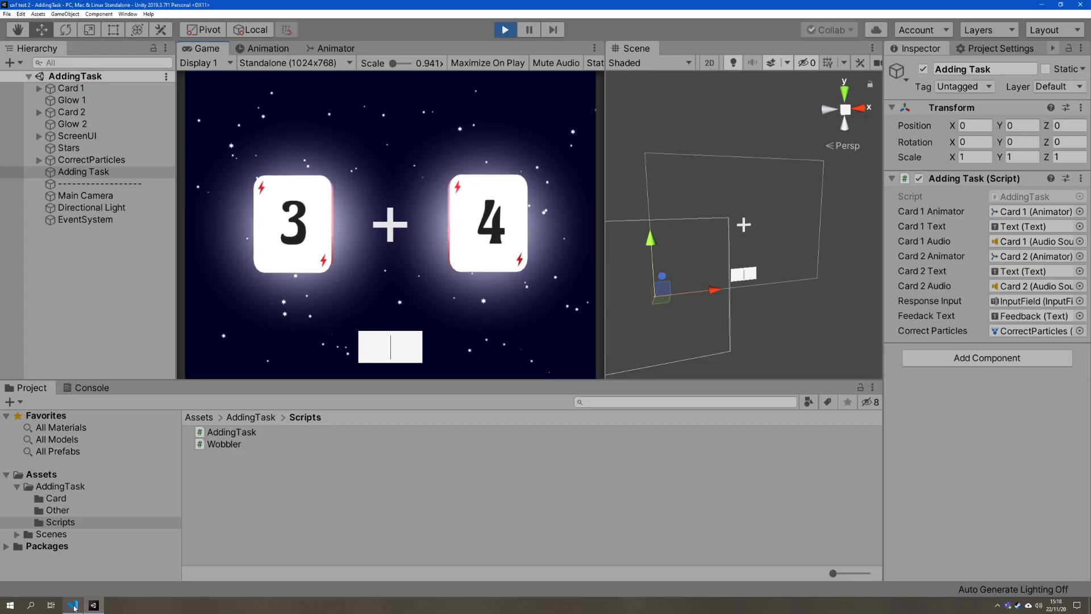
# - Switch to Visual Studio Code and highlight card 1's SetTrigger("Flip") line in the AddingTaskSequence coroutine
pyautogui.hotkey('alt', 'Tab')
pyautogui.scroll(10, 625, 273)
pyautogui.scroll(-3, 625, 272)
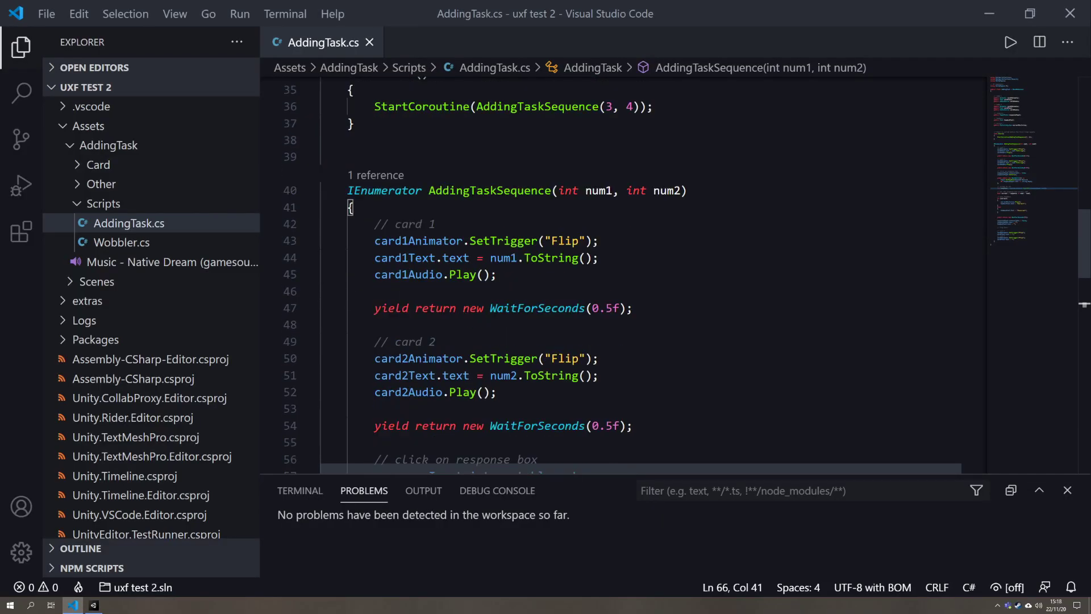
pyautogui.moveTo(374, 224); pyautogui.dragTo(498, 275)
pyautogui.doubleClick(503, 241)
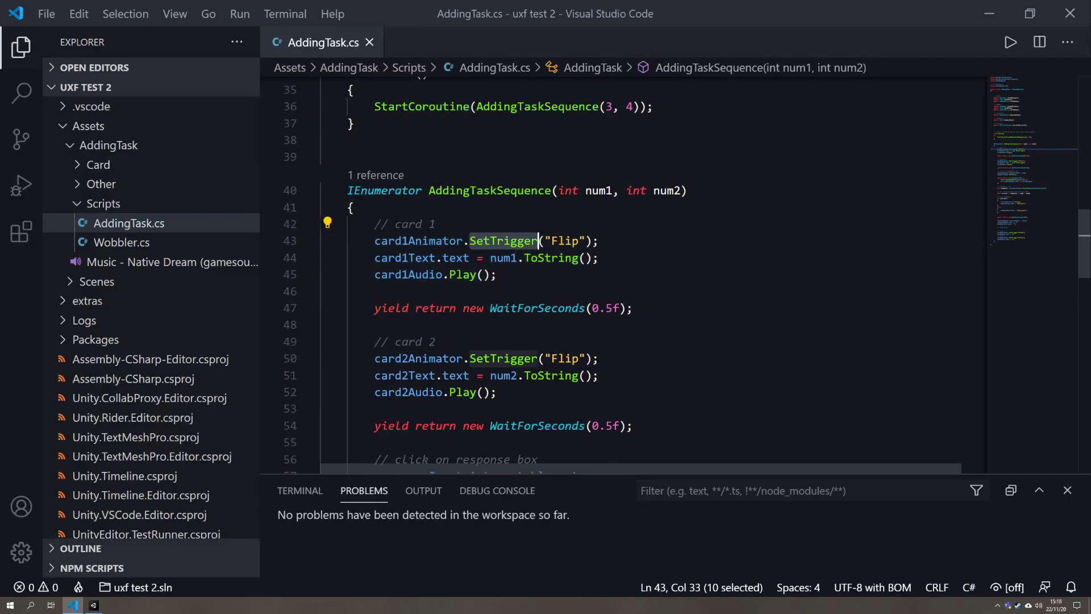
pyautogui.moveTo(599, 241); pyautogui.dragTo(381, 241)
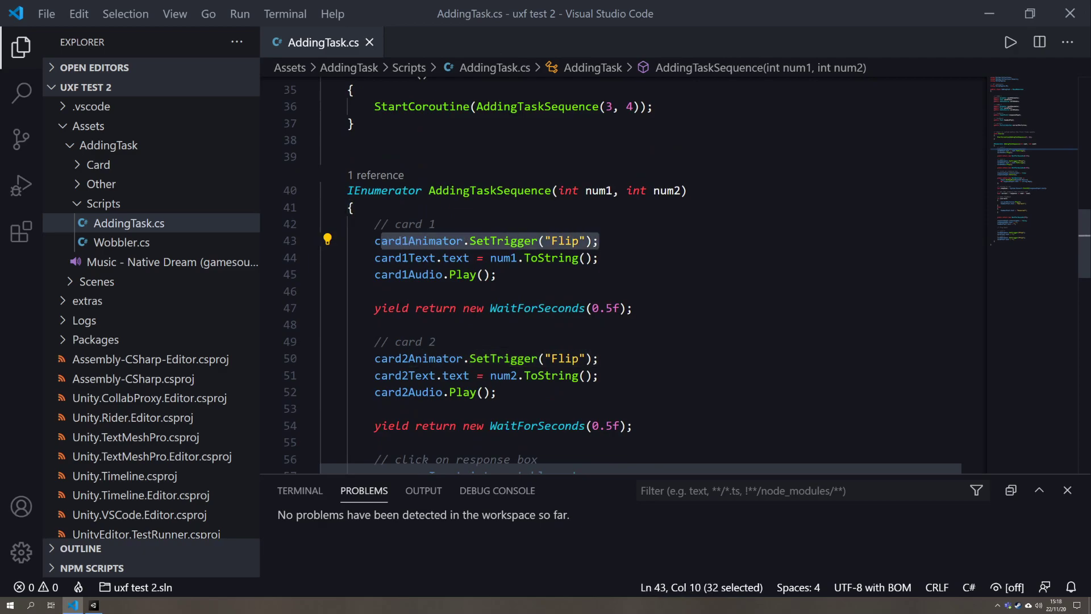
# - Switch to Unity and inspect the Animator component on the Card 1 object
pyautogui.click(94, 604)
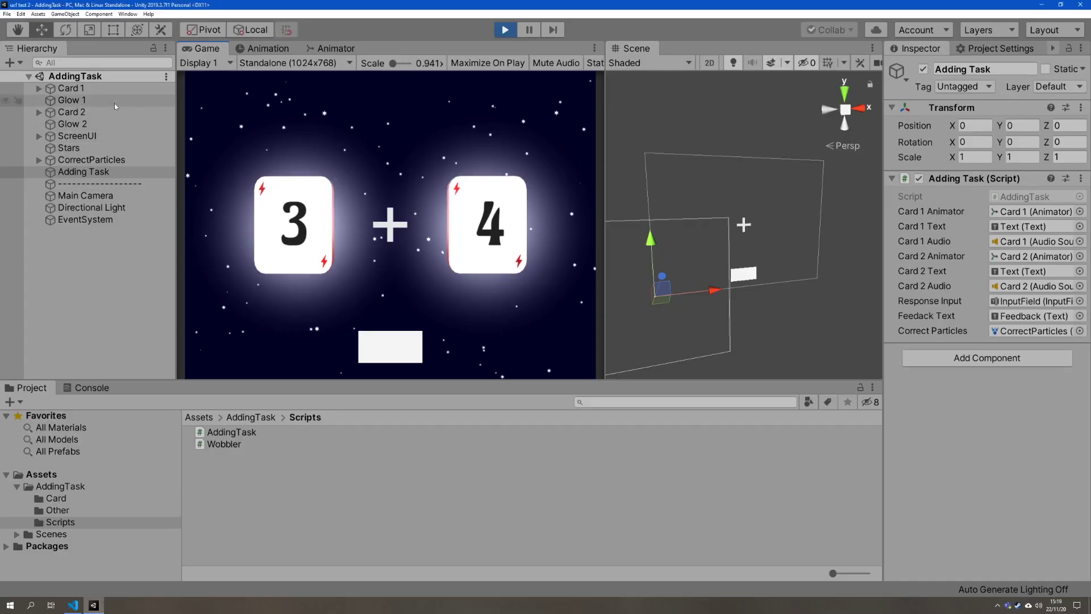
pyautogui.click(80, 90)
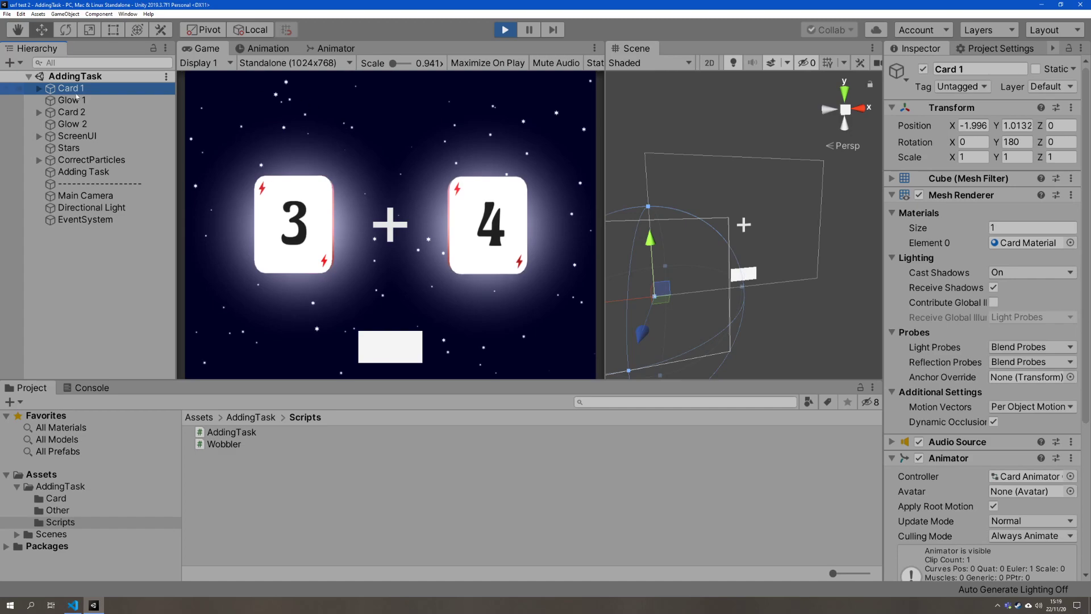
pyautogui.scroll(-5, 980, 253)
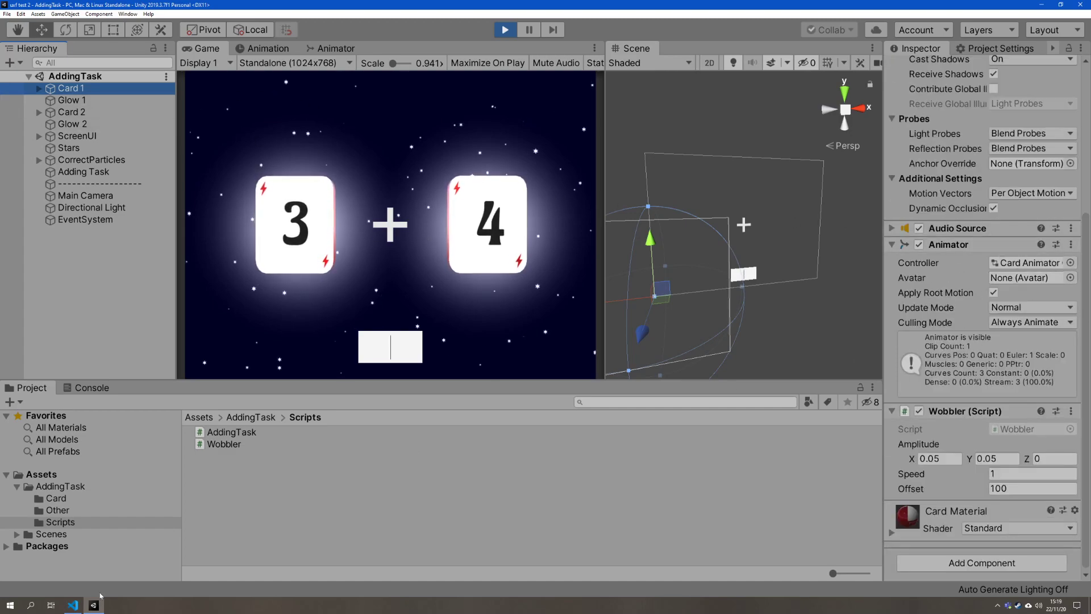
# - Switch to Visual Studio Code and trace the card1Text line back to the 3 and 4 arguments and the num1 and num2 parameters
pyautogui.click(73, 605)
pyautogui.moveTo(412, 258); pyautogui.dragTo(600, 257)
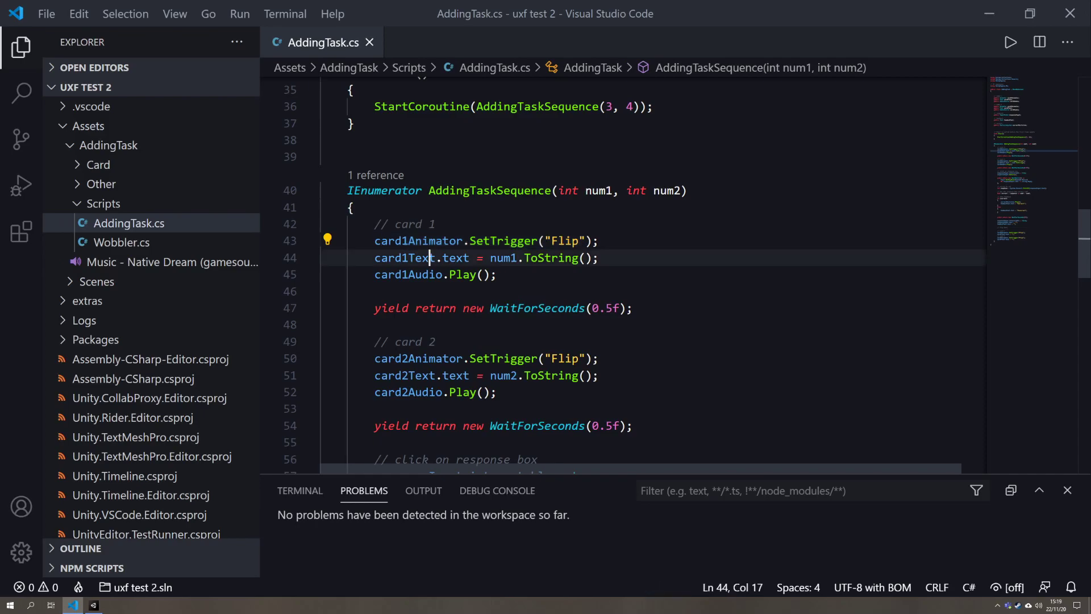
pyautogui.click(600, 258)
pyautogui.scroll(1, 350, 207)
pyautogui.doubleClick(629, 150)
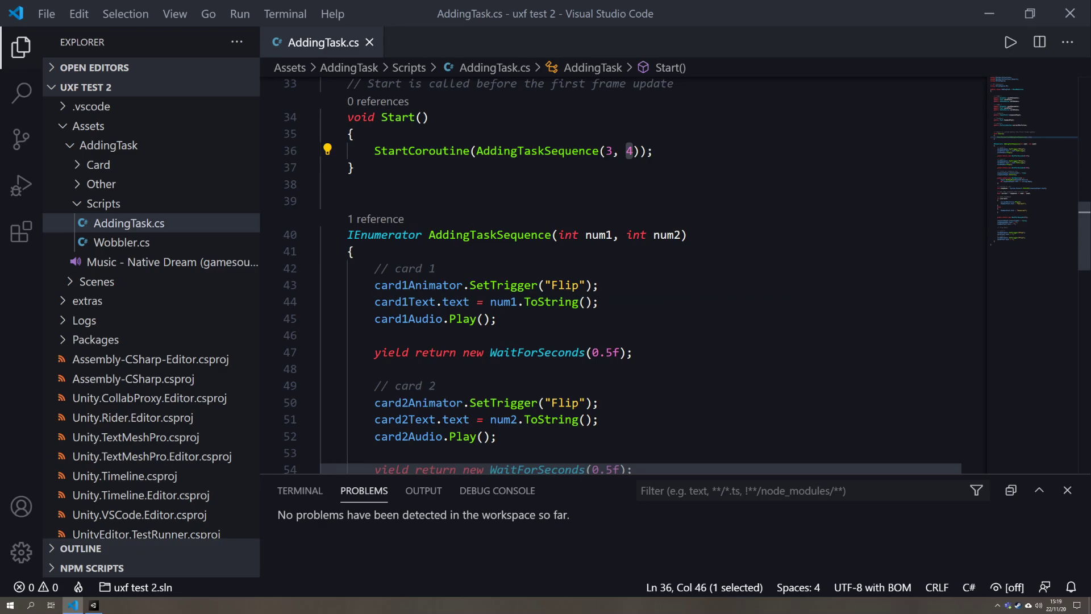
pyautogui.doubleClick(599, 235)
pyautogui.doubleClick(667, 235)
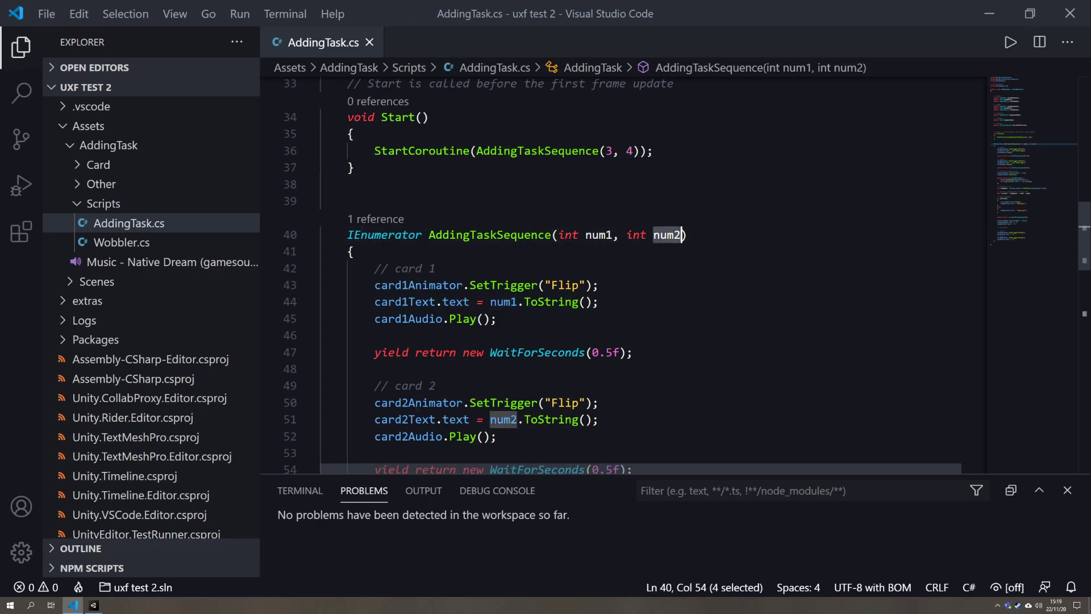
# - Highlight the complete WaitUntil block that follows the response box lines
pyautogui.scroll(-3, 684, 235)
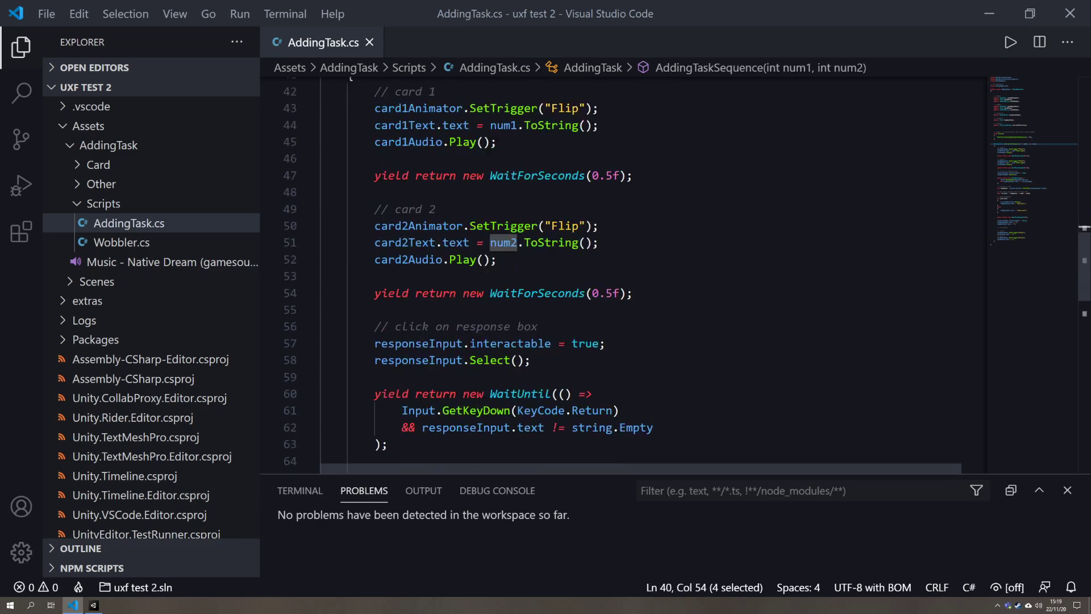
pyautogui.scroll(-1, 687, 274)
pyautogui.moveTo(375, 349); pyautogui.dragTo(389, 400)
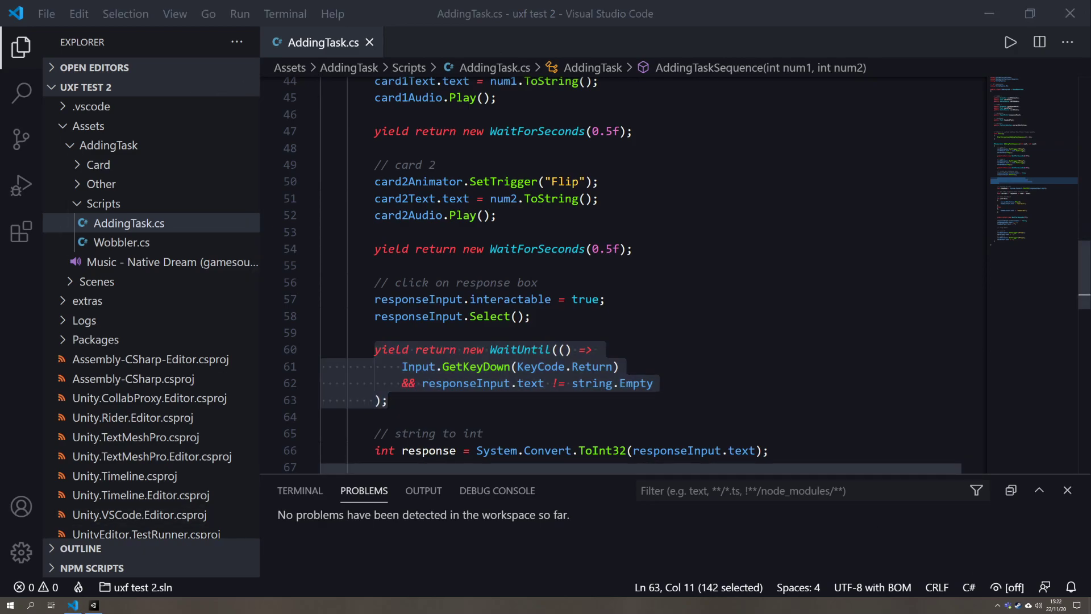
pyautogui.click(621, 366)
# - Switch to Unity and submit 7 in the response box of the running task
pyautogui.hotkey('alt', 'Tab')
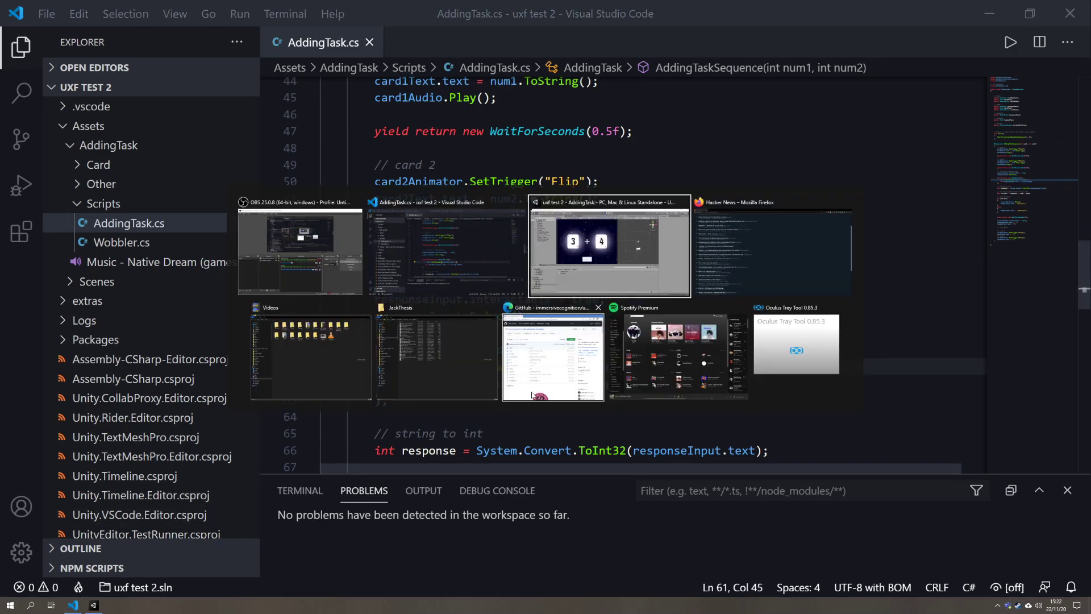
pyautogui.click(403, 348)
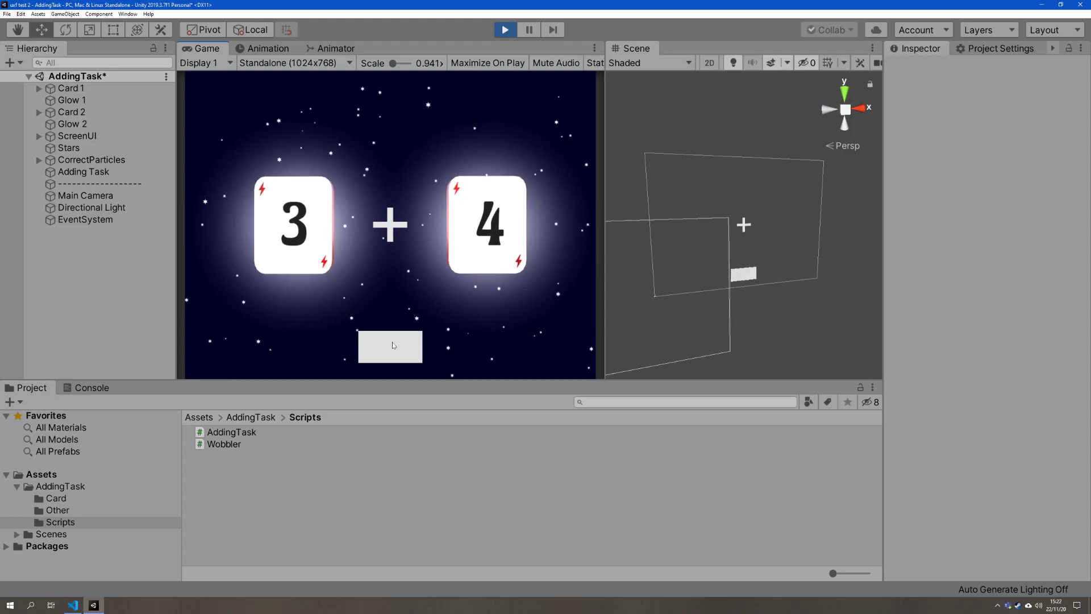
pyautogui.write('7')
pyautogui.press('BackSpace')
pyautogui.write('3')
pyautogui.press('BackSpace')
pyautogui.write('7')
pyautogui.press('Return')
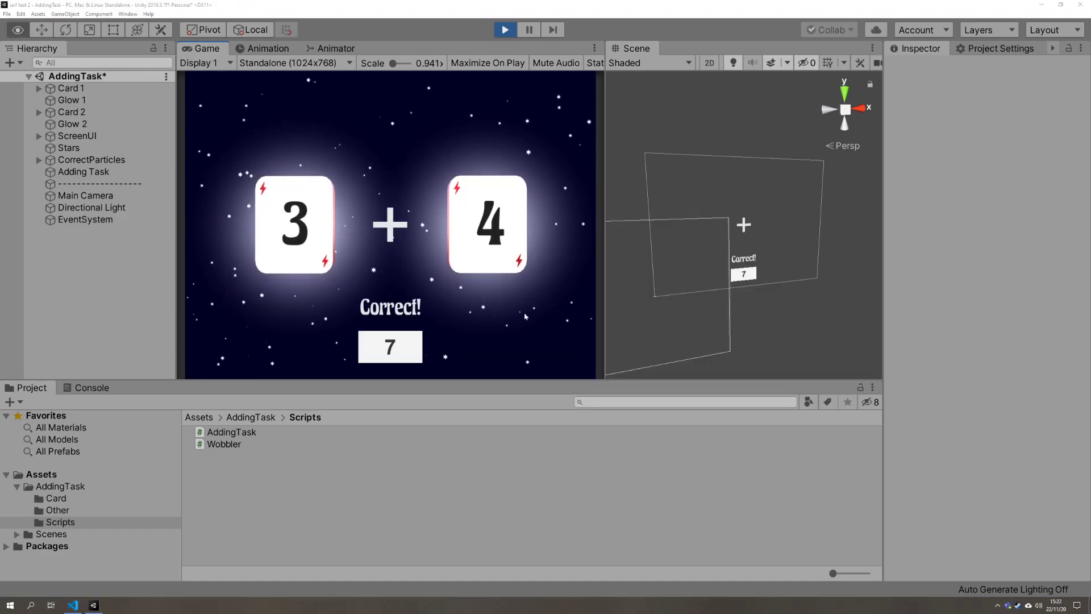
# - Switch to Visual Studio Code and review the response conversion, the correctness check and the if/else feedback block
pyautogui.hotkey('alt', 'Tab')
pyautogui.scroll(-5, 626, 273)
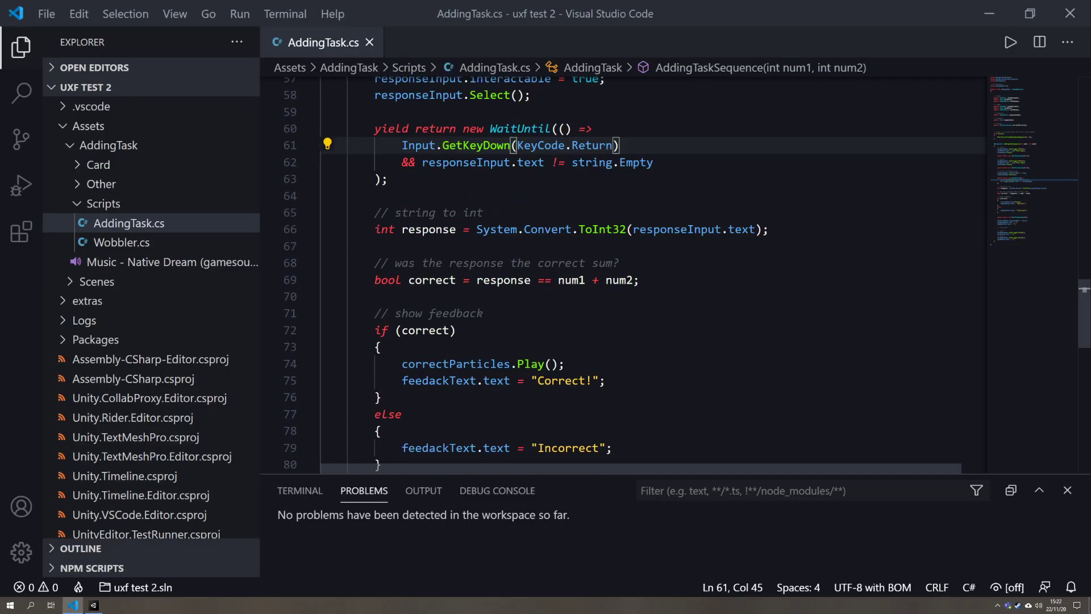
pyautogui.moveTo(375, 229); pyautogui.dragTo(375, 286)
pyautogui.scroll(-1, 426, 336)
pyautogui.click(416, 285)
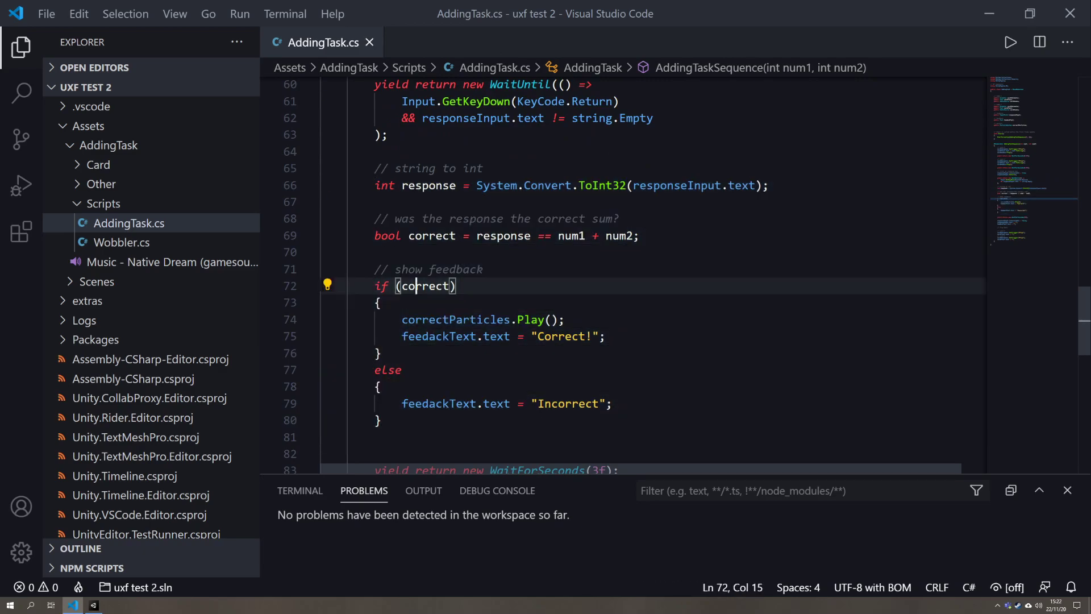
pyautogui.scroll(-2, 455, 313)
# - Switch to Unity and stop Play mode
pyautogui.hotkey('alt', 'Tab')
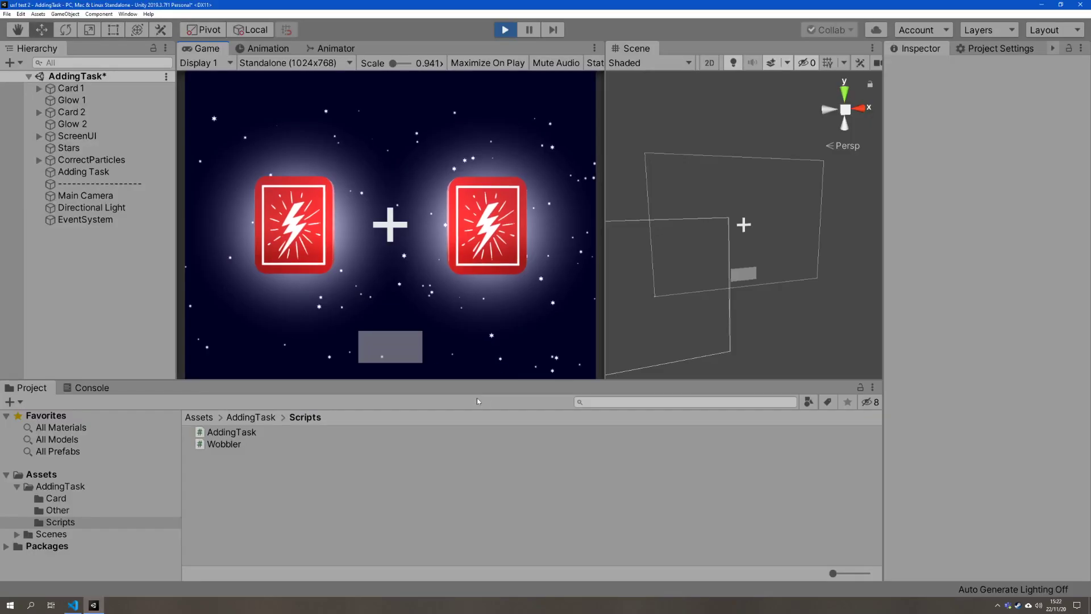
pyautogui.click(505, 30)
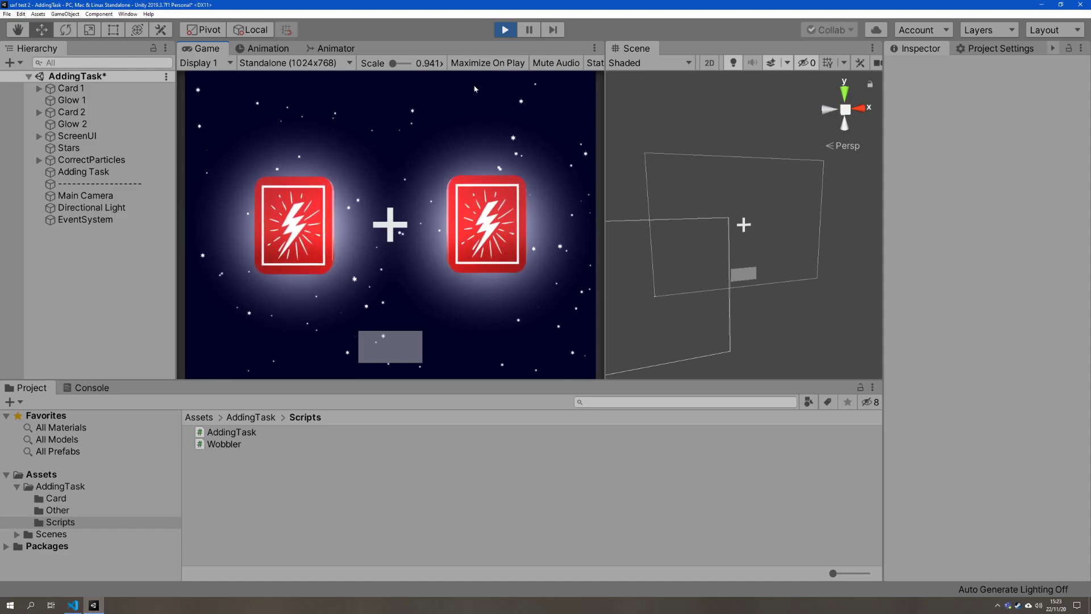
pyautogui.click(510, 32)
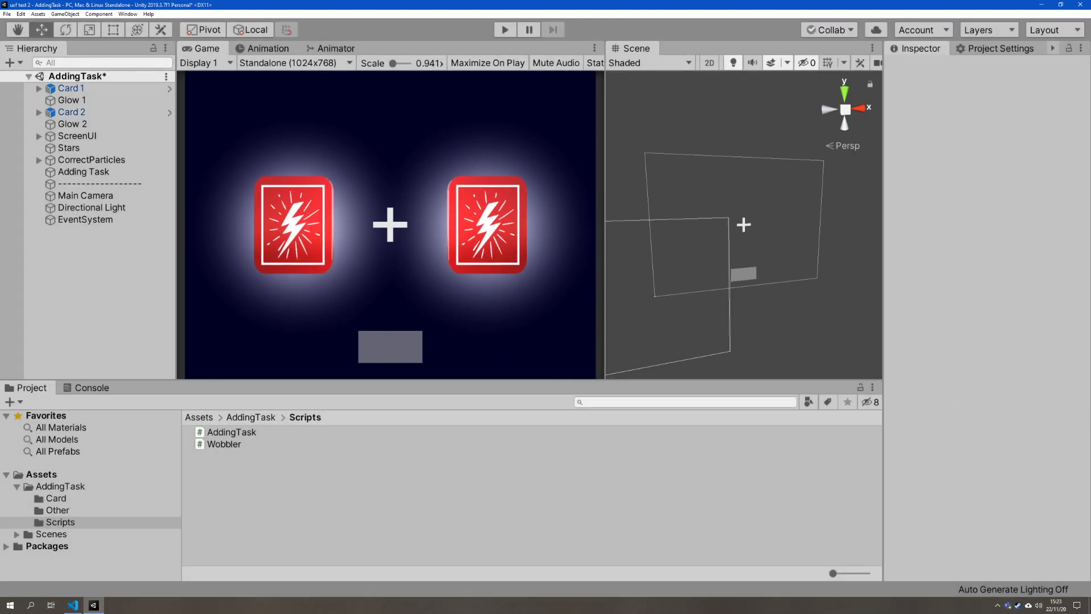
# - Bring up the unity-experiment-framework GitHub page in a maximized browser window, enlarge it to 175% and look through the repository
pyautogui.moveTo(1090, 102); pyautogui.dragTo(449, 64)
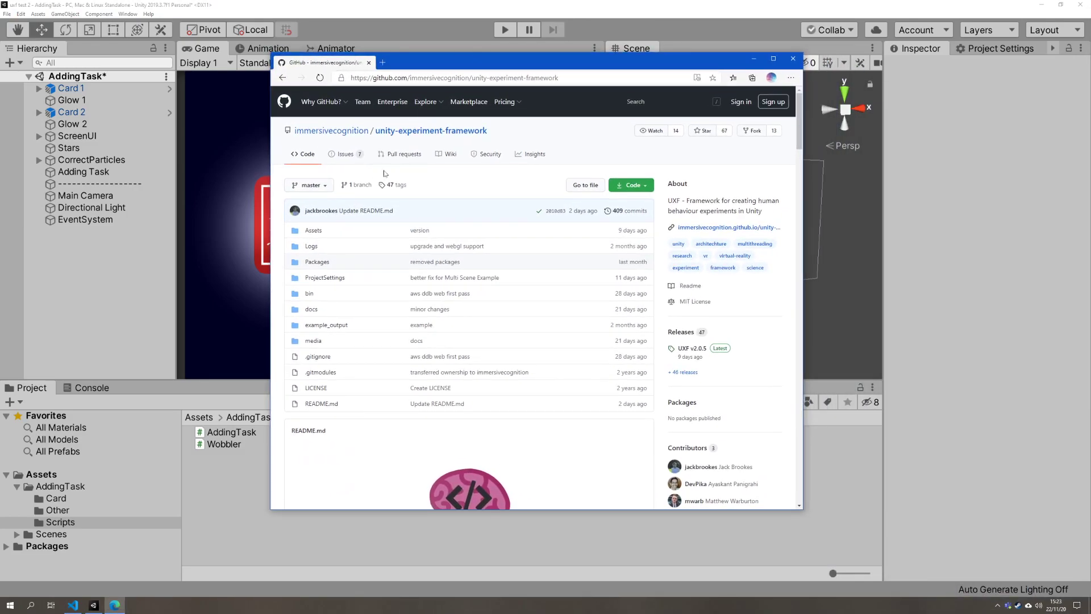
pyautogui.doubleClick(416, 56)
pyautogui.keyDown('ctrl'); pyautogui.scroll(4, 557, 275); pyautogui.keyUp('ctrl')
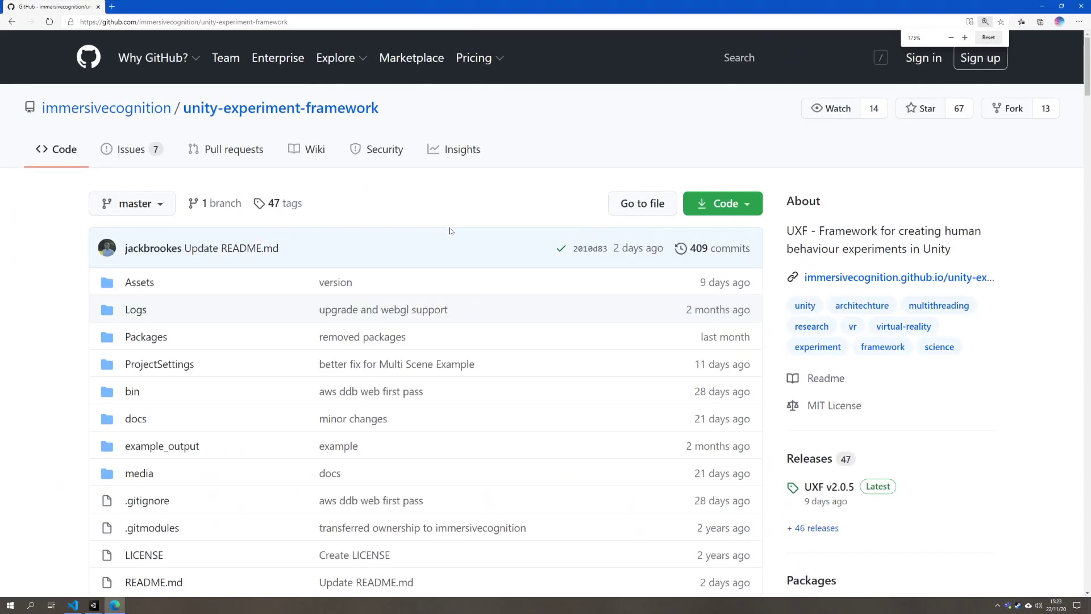
pyautogui.scroll(-3, 504, 319)
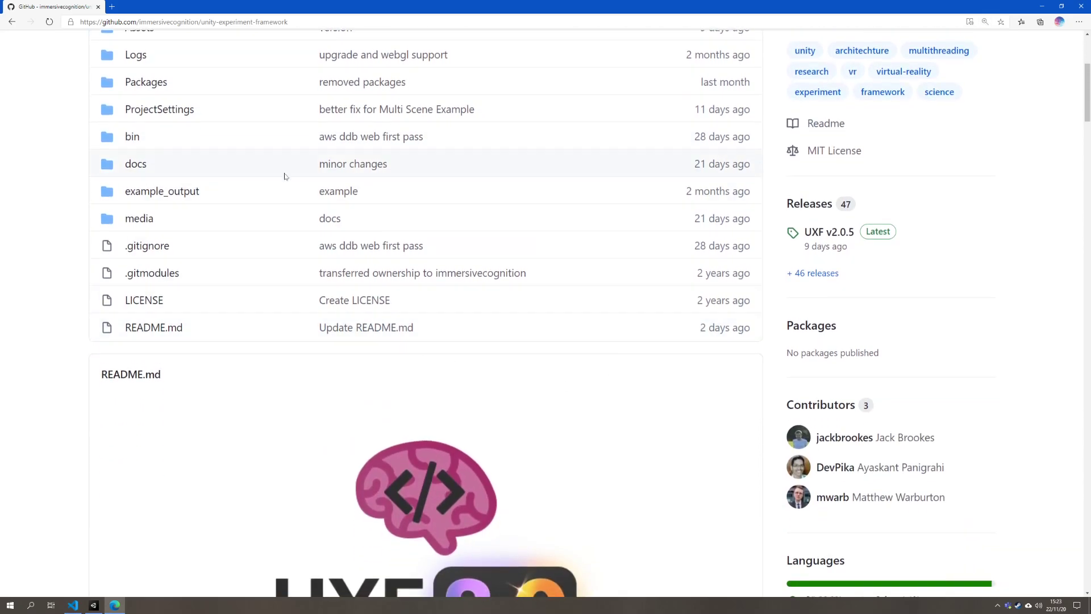
pyautogui.scroll(5, 307, 187)
pyautogui.scroll(-1, 333, 159)
pyautogui.scroll(2, 319, 155)
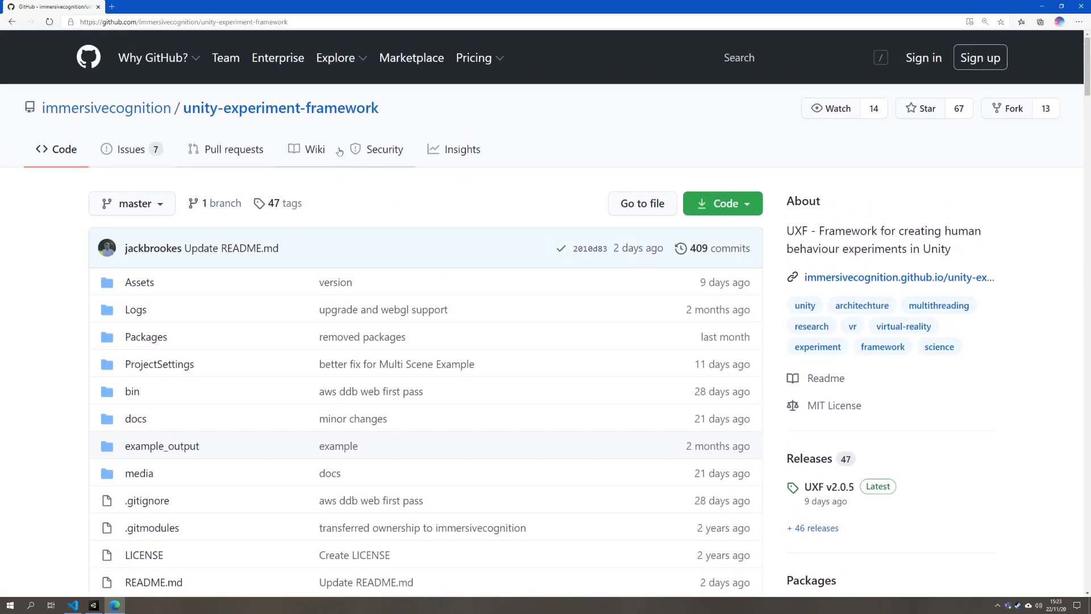
# - Open the repository's wiki and look through its home page and list of core topics
pyautogui.click(302, 149)
pyautogui.scroll(-5, 367, 223)
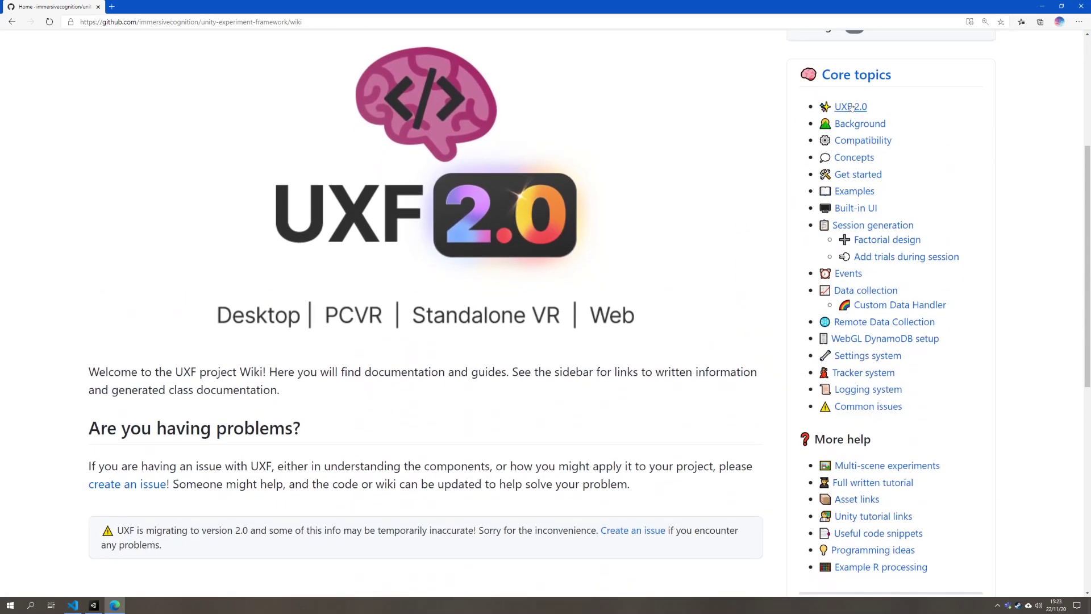
pyautogui.scroll(2, 901, 344)
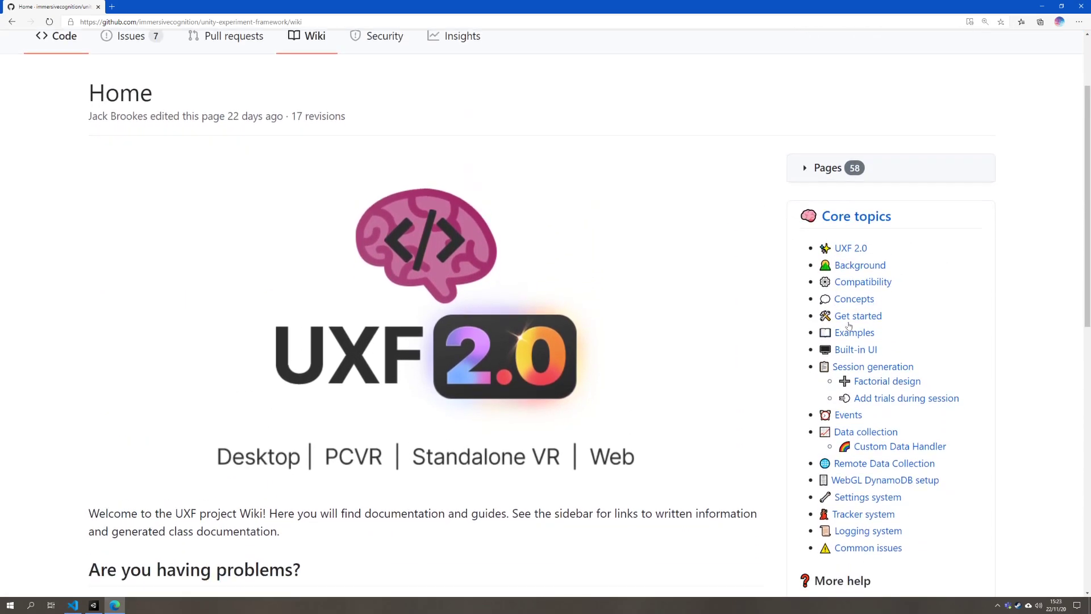
pyautogui.scroll(3, 84, 197)
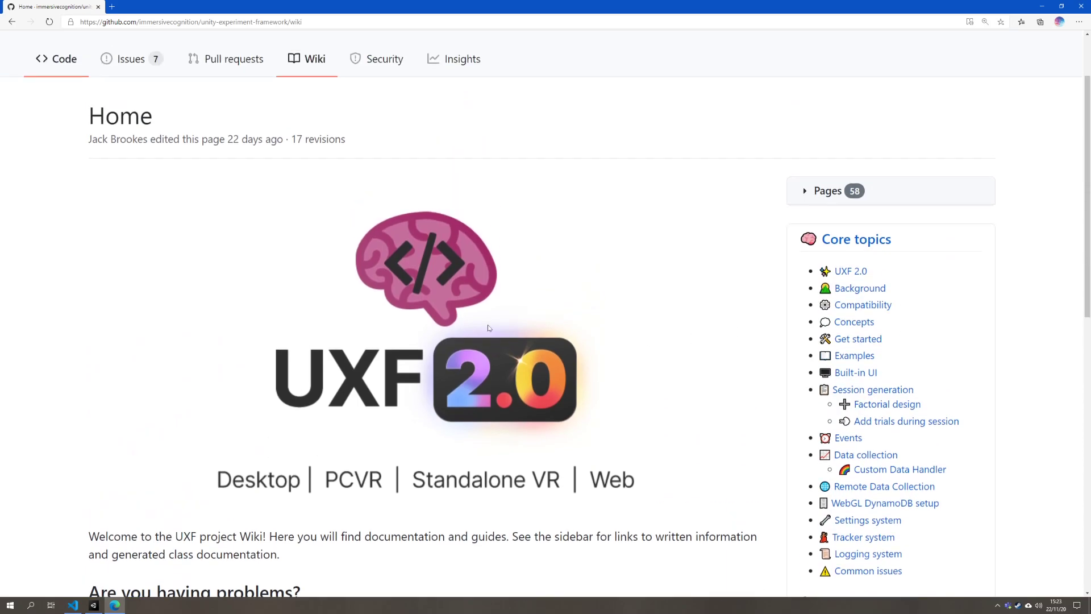
# - Download UXF.v2.0.5.unitypackage from the repository's latest release, UXF v2.0.5
pyautogui.click(57, 149)
pyautogui.scroll(-2, 512, 366)
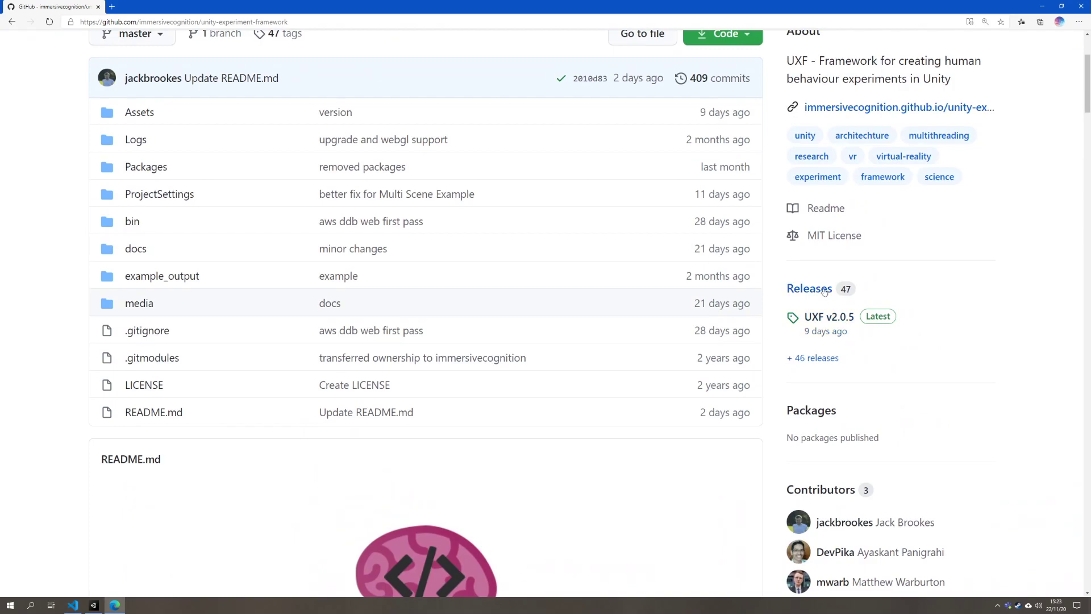
pyautogui.click(849, 321)
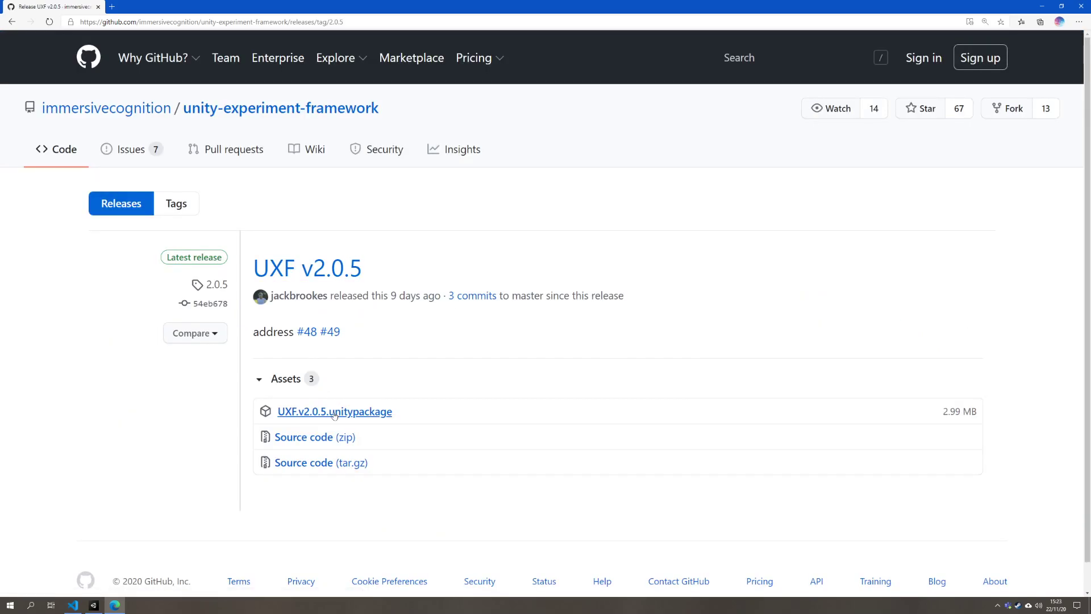
pyautogui.click(335, 413)
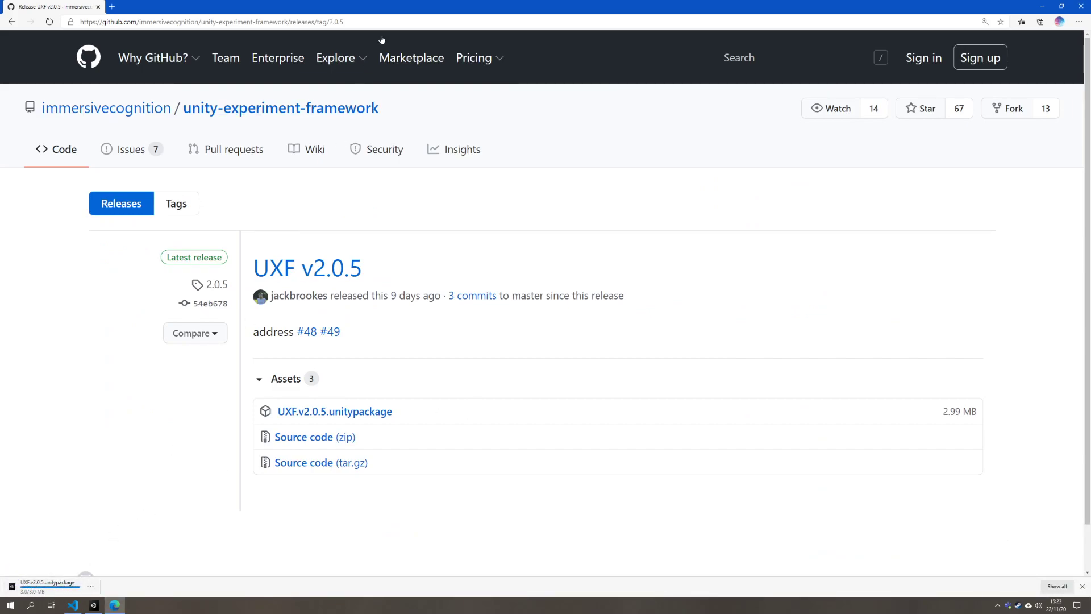
# - Open the downloaded UXF.v2.0.5 package and import all of its contents into the Unity project
pyautogui.doubleClick(401, 8)
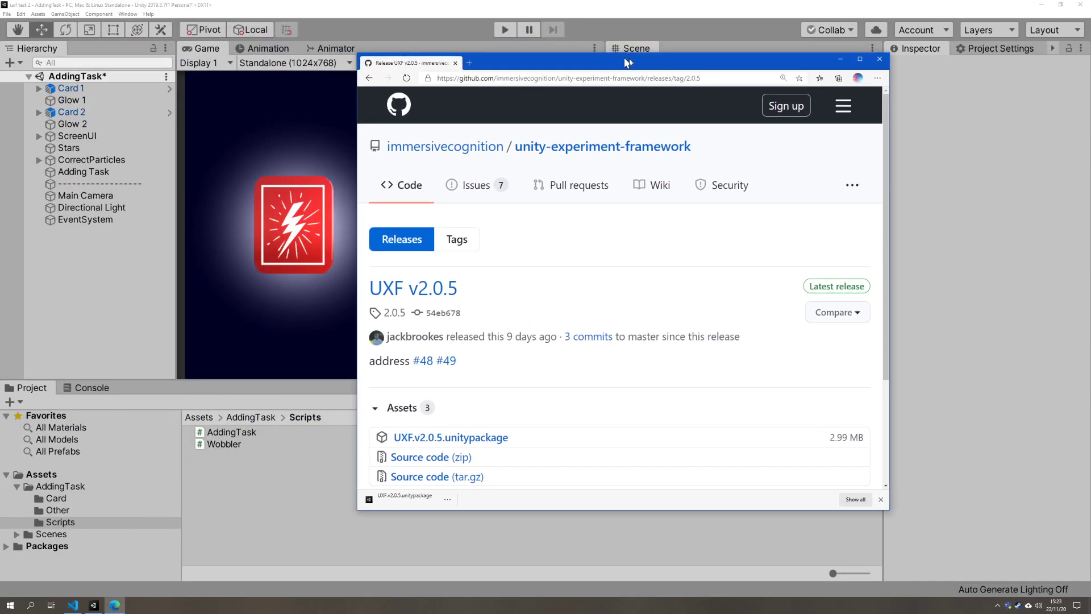
pyautogui.click(410, 506)
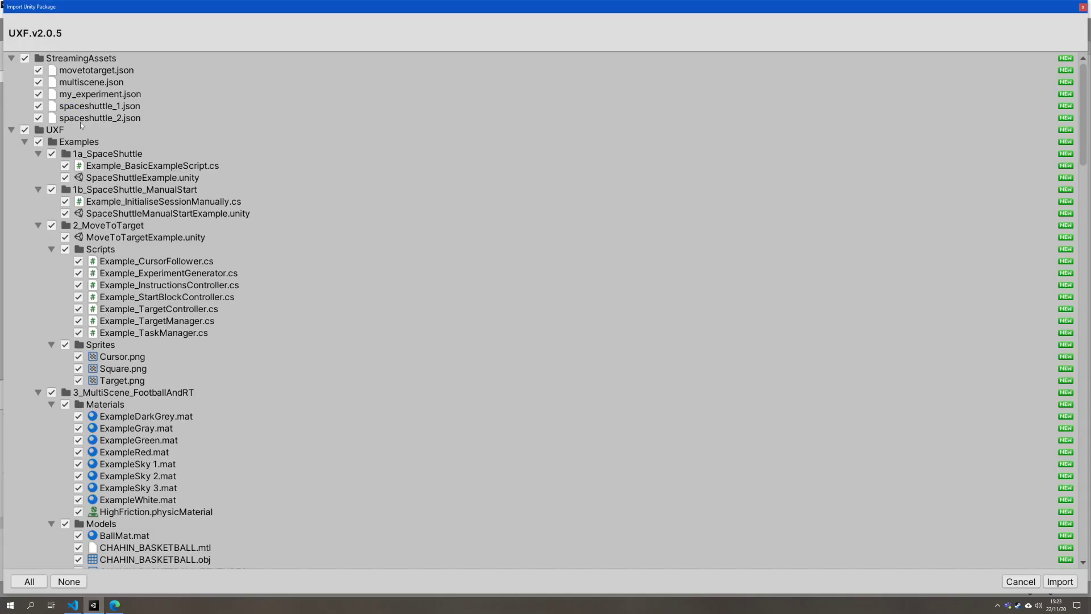
pyautogui.scroll(-20, 96, 146)
pyautogui.scroll(-1, 210, 365)
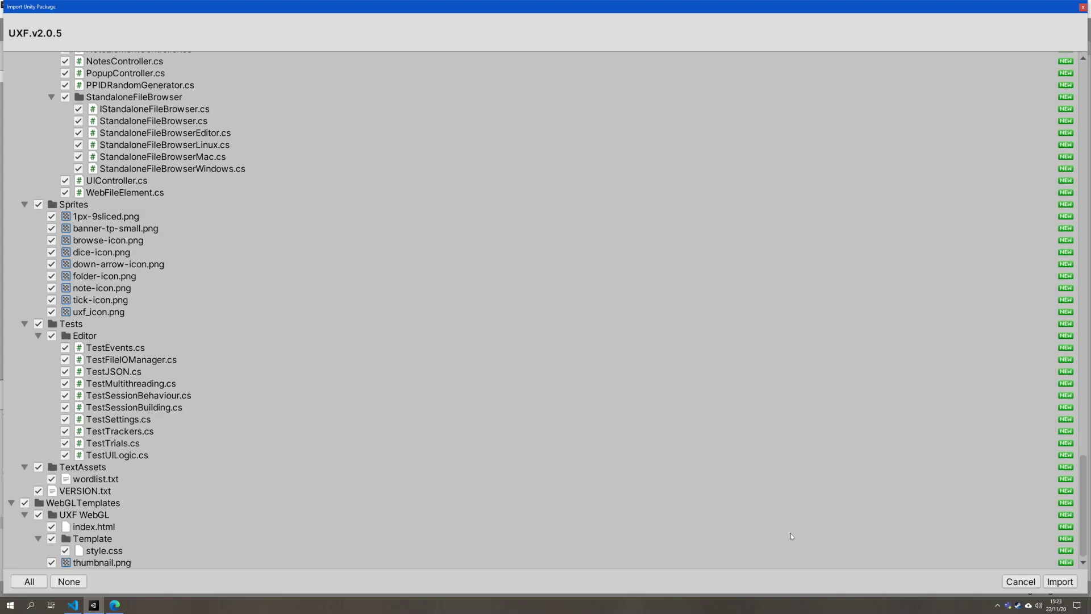
pyautogui.click(1053, 582)
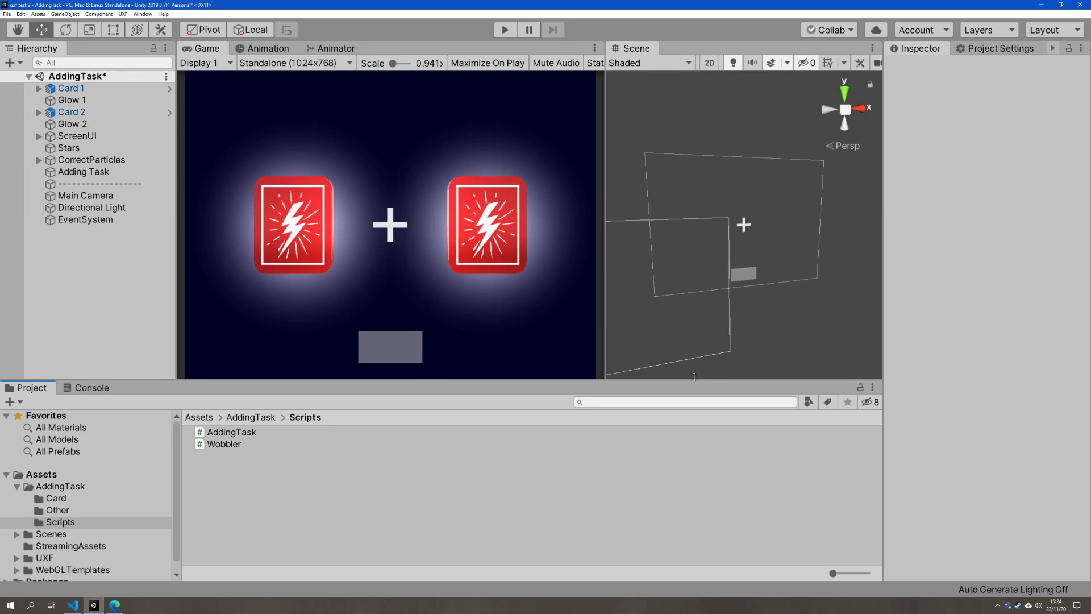
# - Open the MoveToTargetExample scene from Assets/UXF/Examples/2_MoveToTarget, saving the changes to the AddingTask scene
pyautogui.click(209, 417)
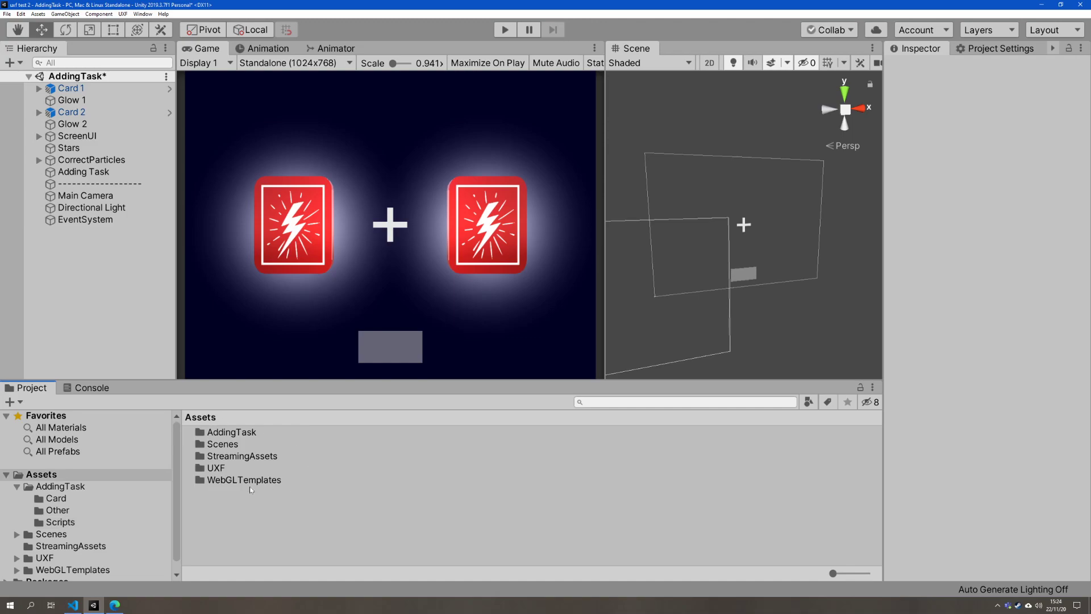
pyautogui.doubleClick(215, 469)
pyautogui.doubleClick(250, 433)
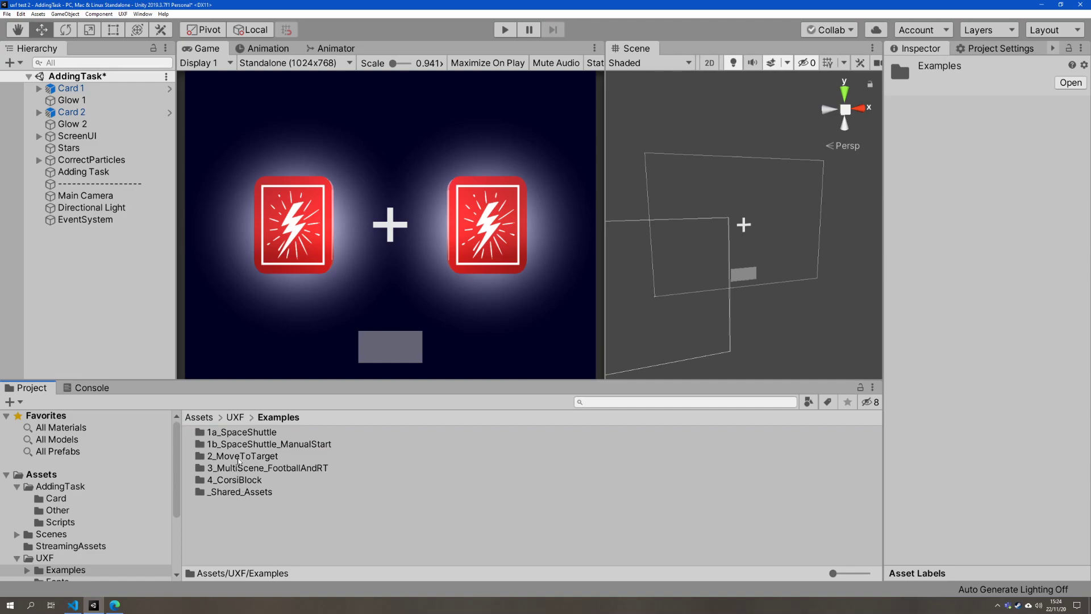
pyautogui.doubleClick(263, 457)
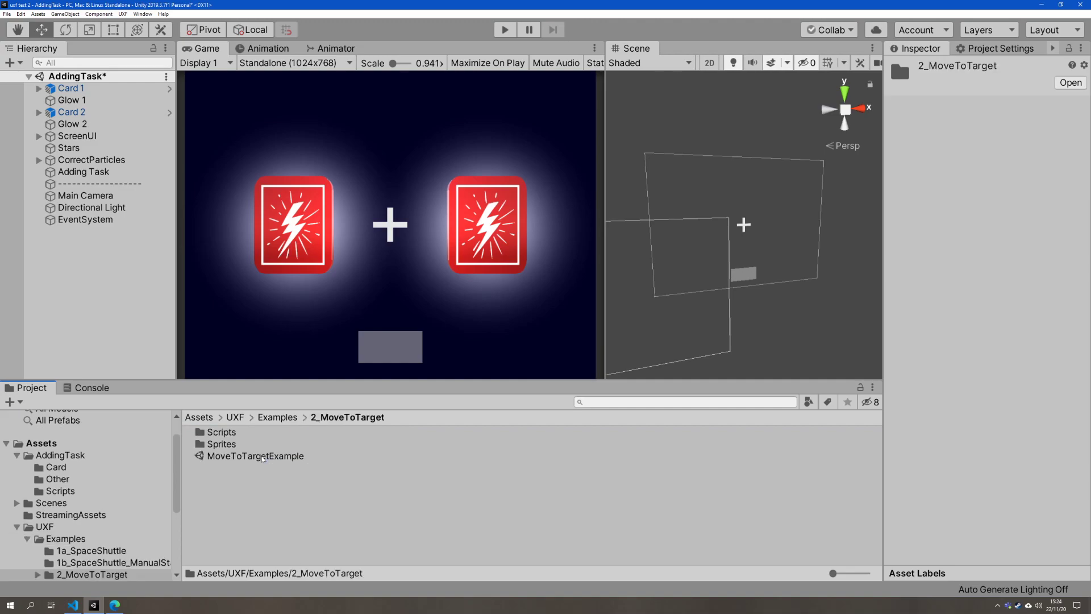
pyautogui.doubleClick(317, 455)
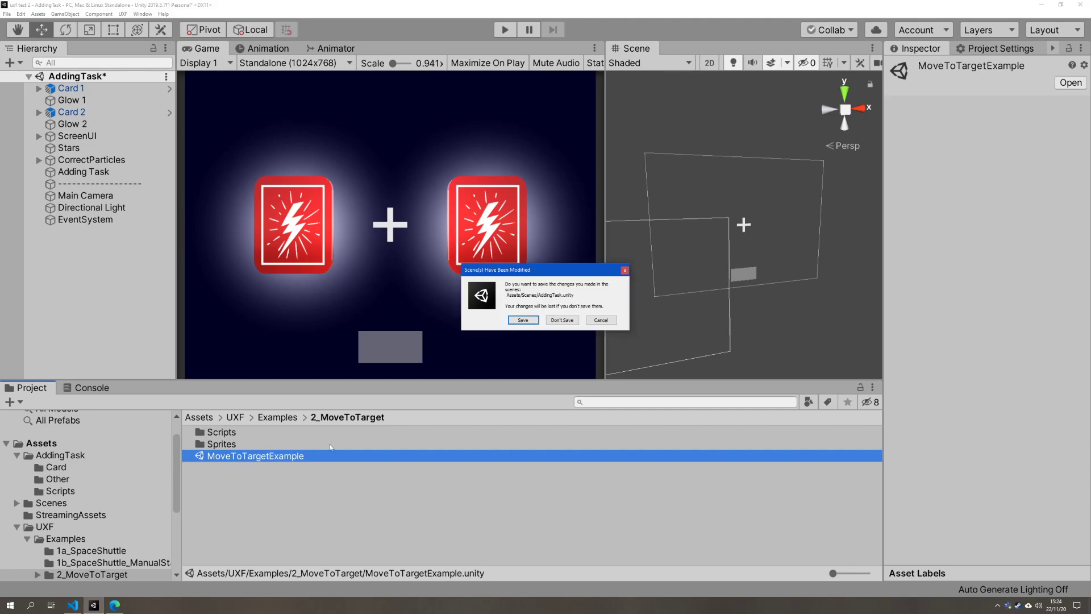
pyautogui.click(528, 321)
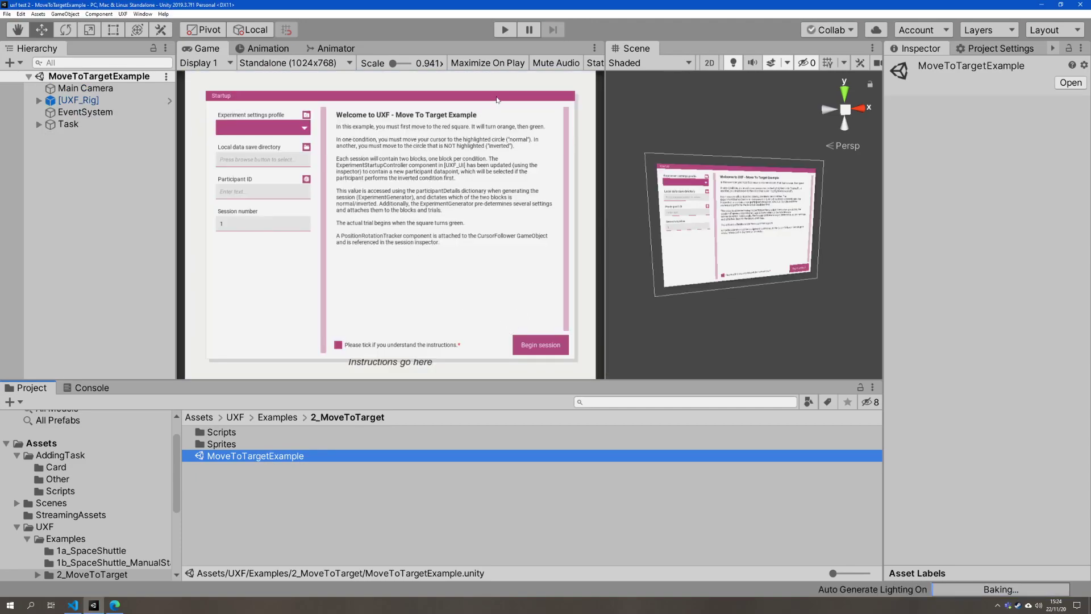
# - Start Play mode and choose movetotarget.json as the experiment settings profile
pyautogui.click(510, 35)
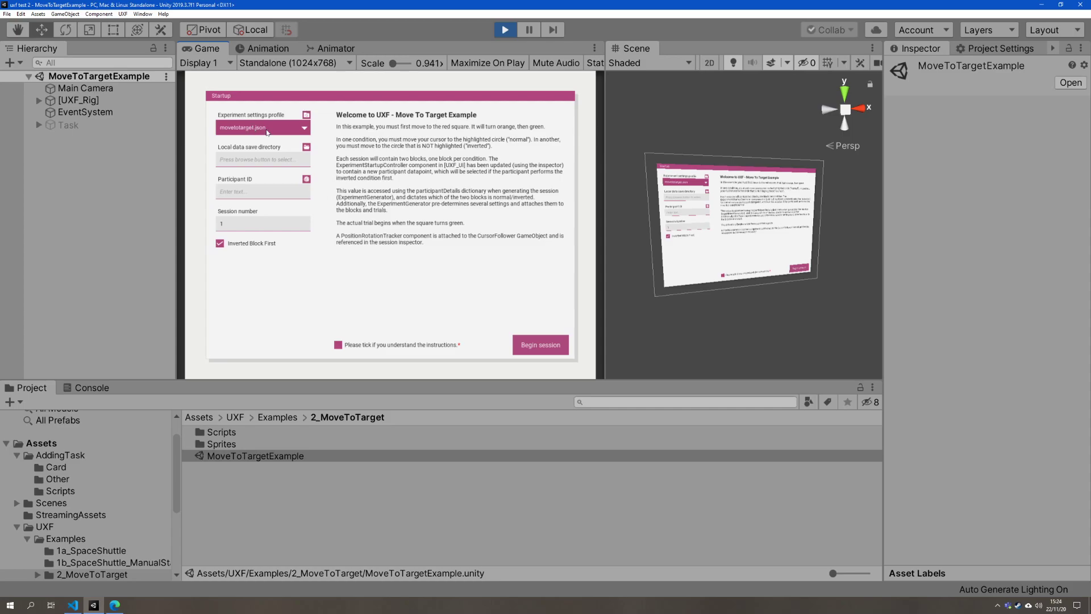
pyautogui.click(247, 125)
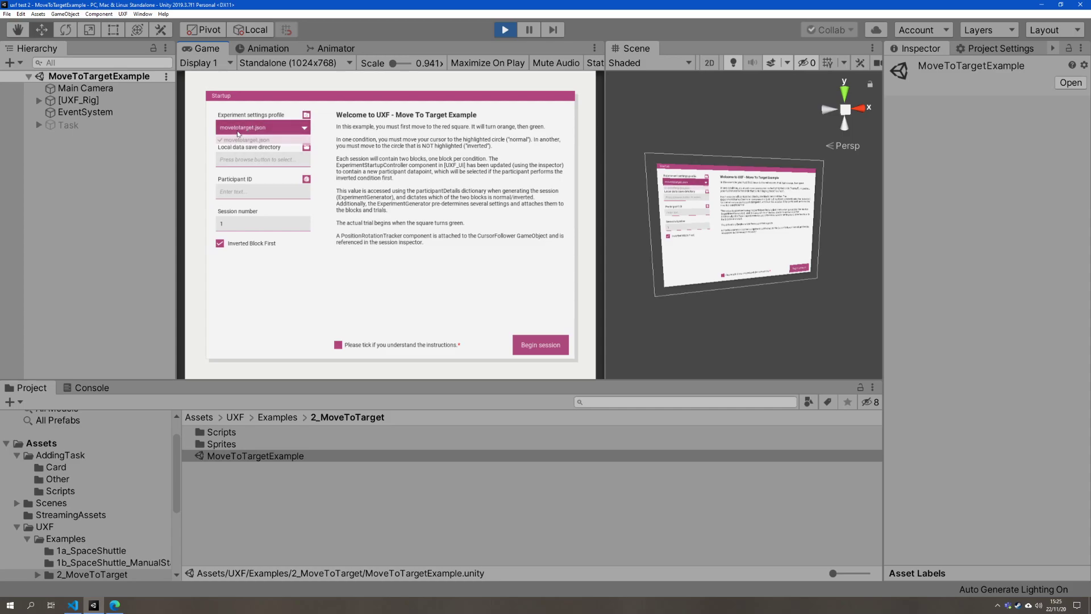
pyautogui.click(250, 137)
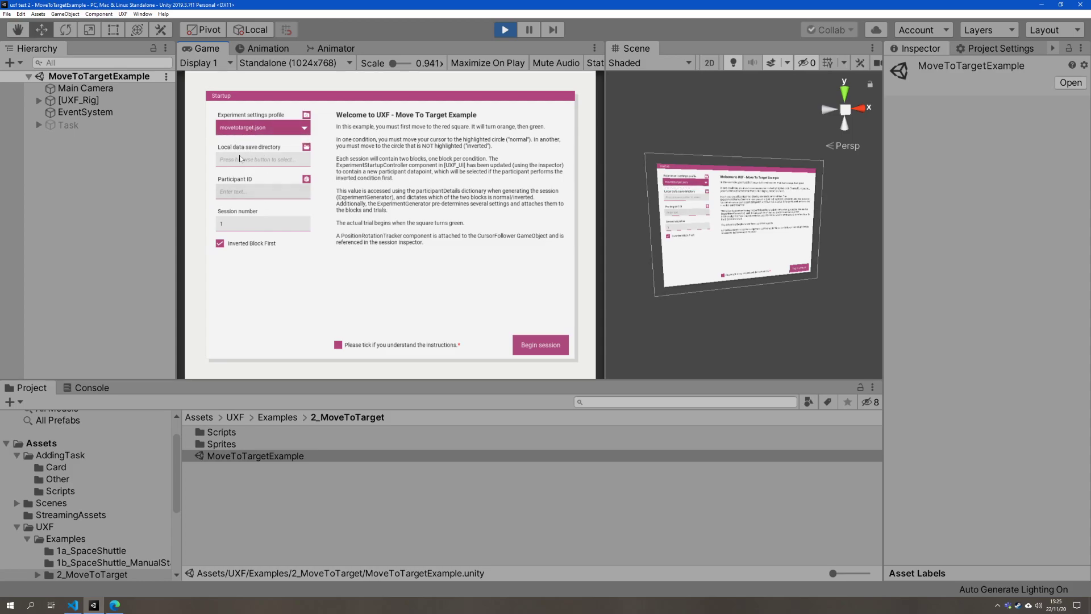
pyautogui.click(238, 128)
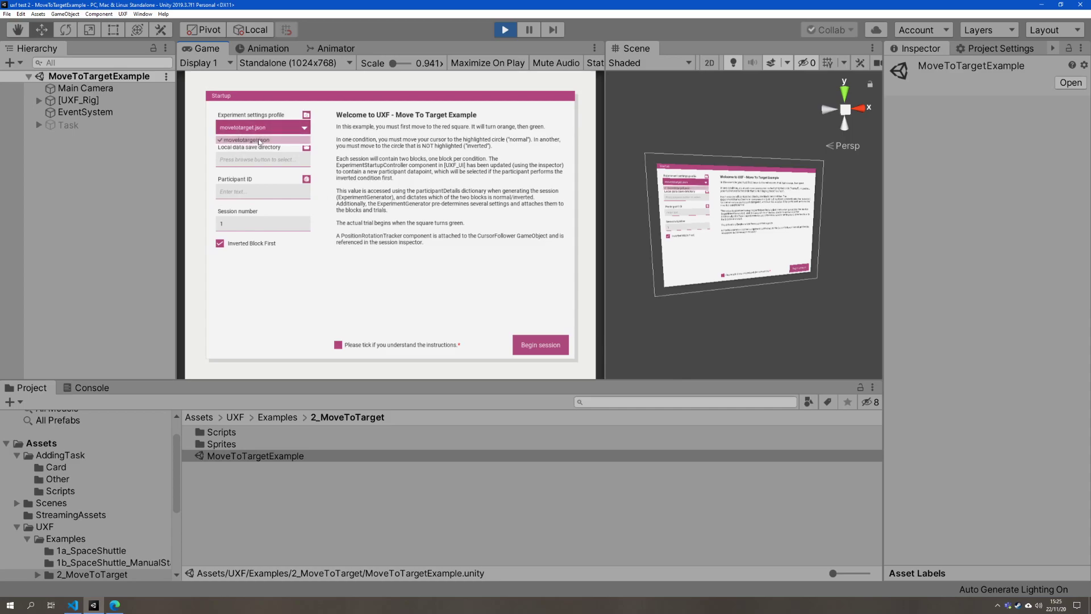
pyautogui.click(284, 133)
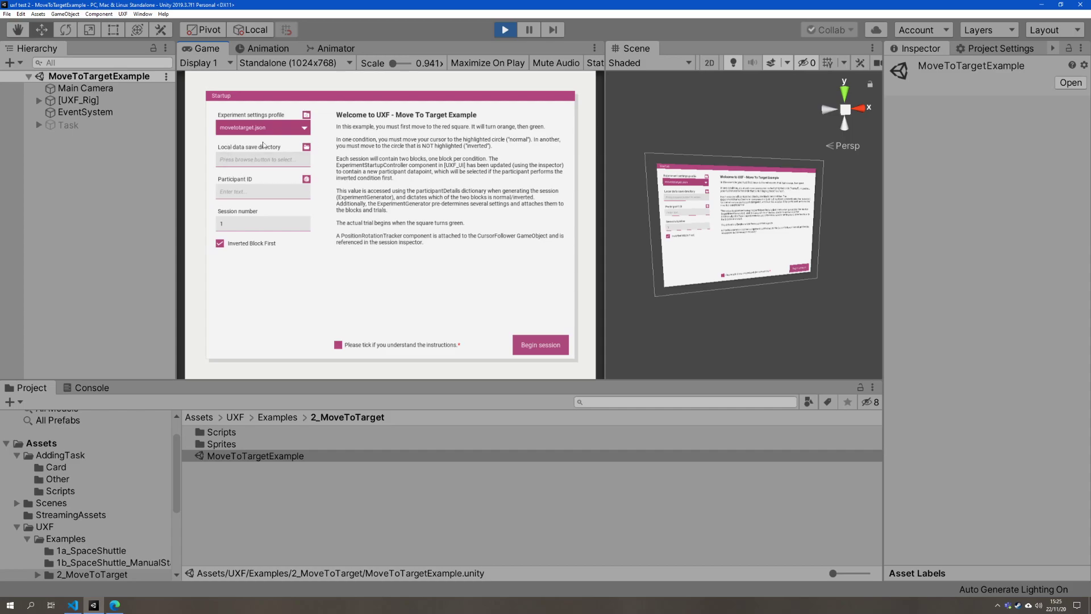
# - Create a folder named "uxf test data" on the Desktop and select it as the local data save directory
pyautogui.click(307, 147)
pyautogui.moveTo(292, 27); pyautogui.dragTo(643, 144)
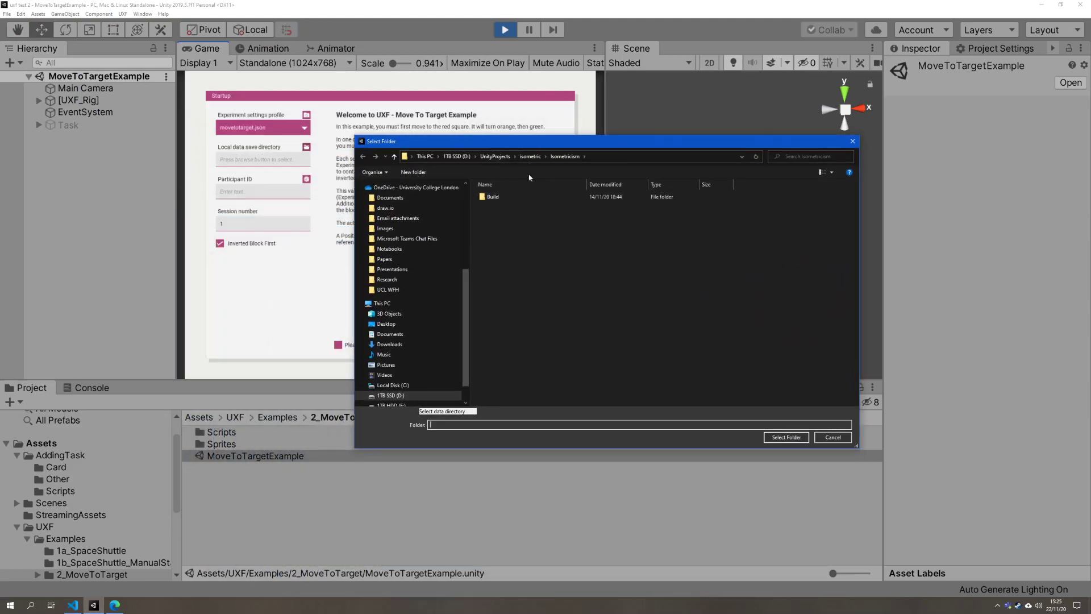
pyautogui.scroll(5, 408, 231)
pyautogui.click(389, 211)
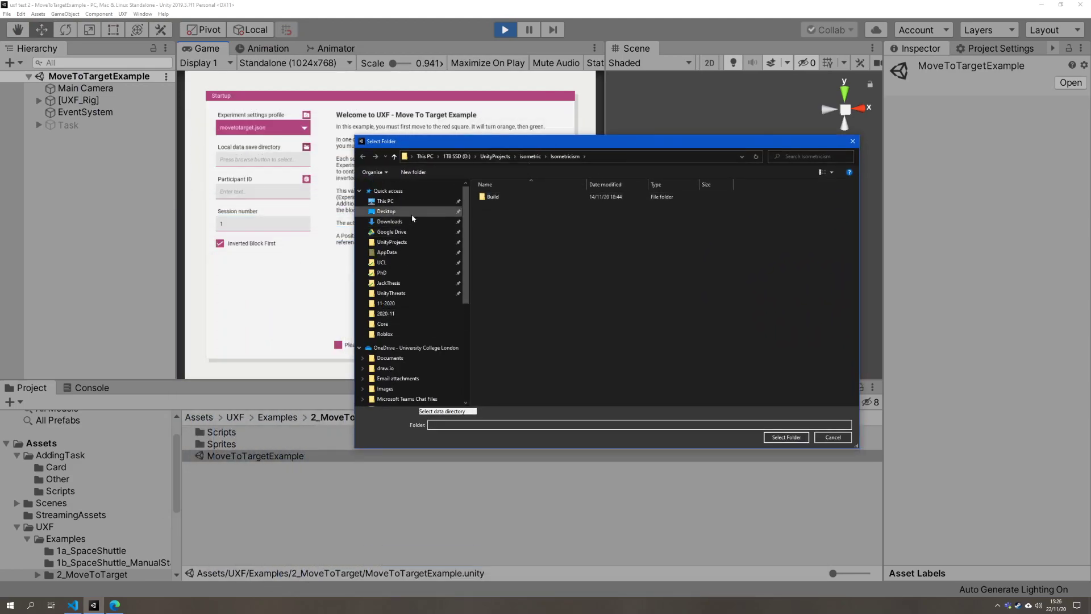
pyautogui.click(413, 172)
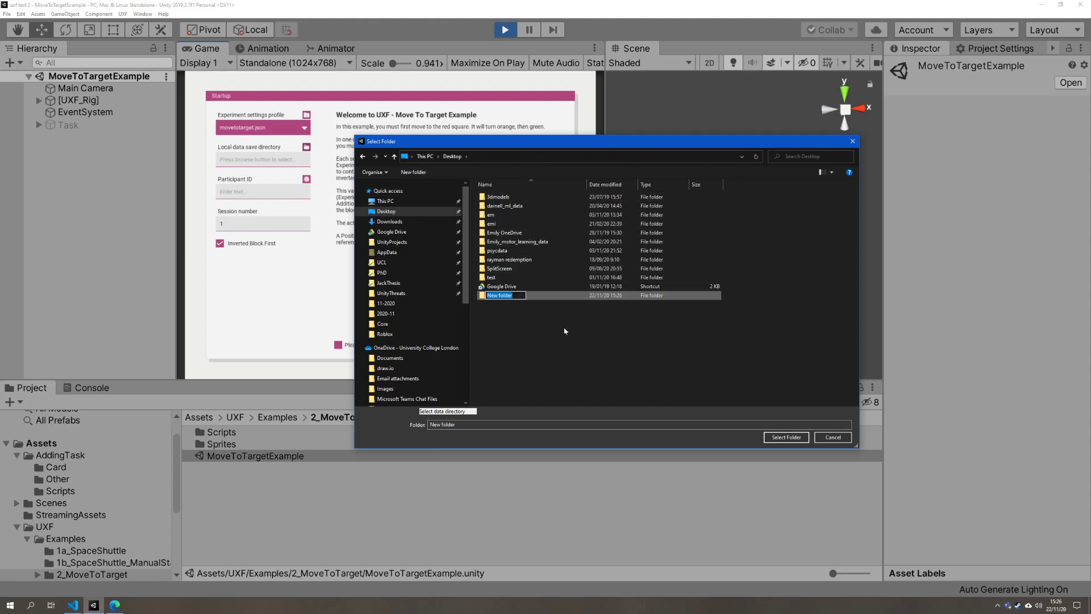
pyautogui.write('uxf test data')
pyautogui.press('Return')
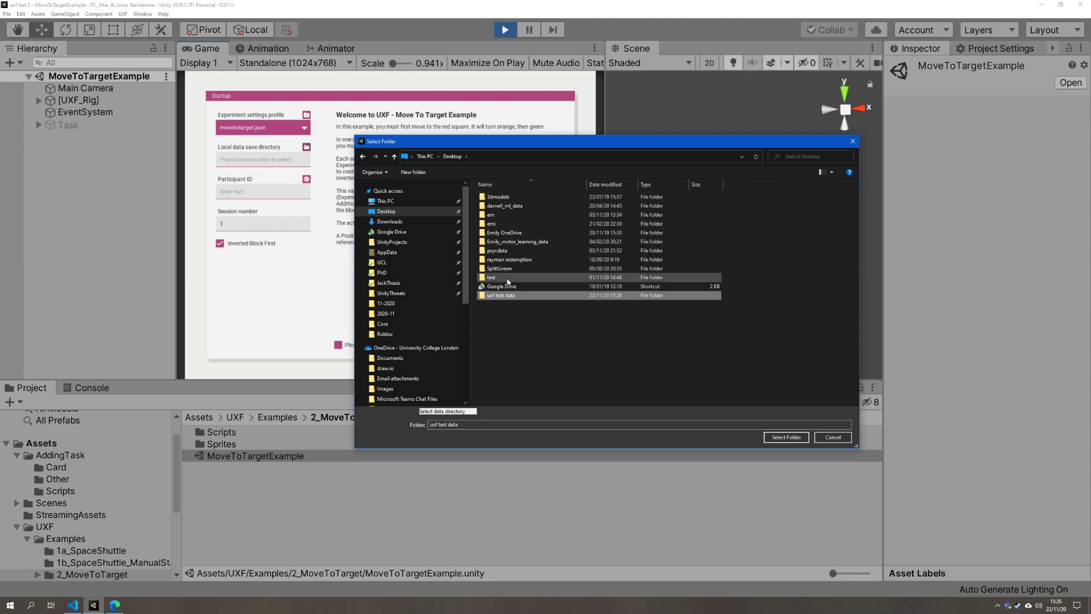
pyautogui.doubleClick(510, 296)
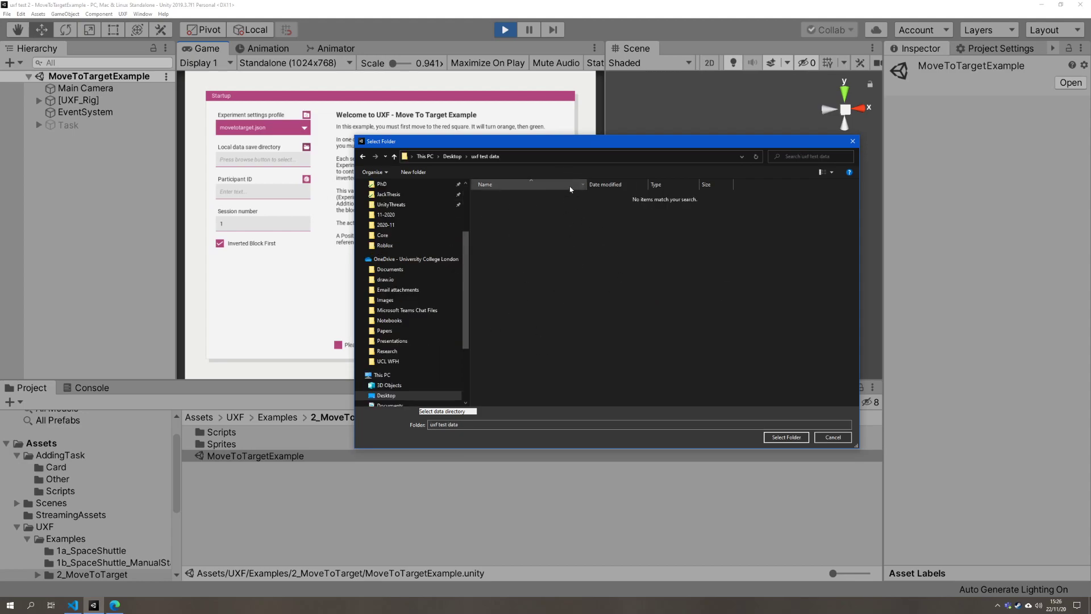
pyautogui.click(785, 437)
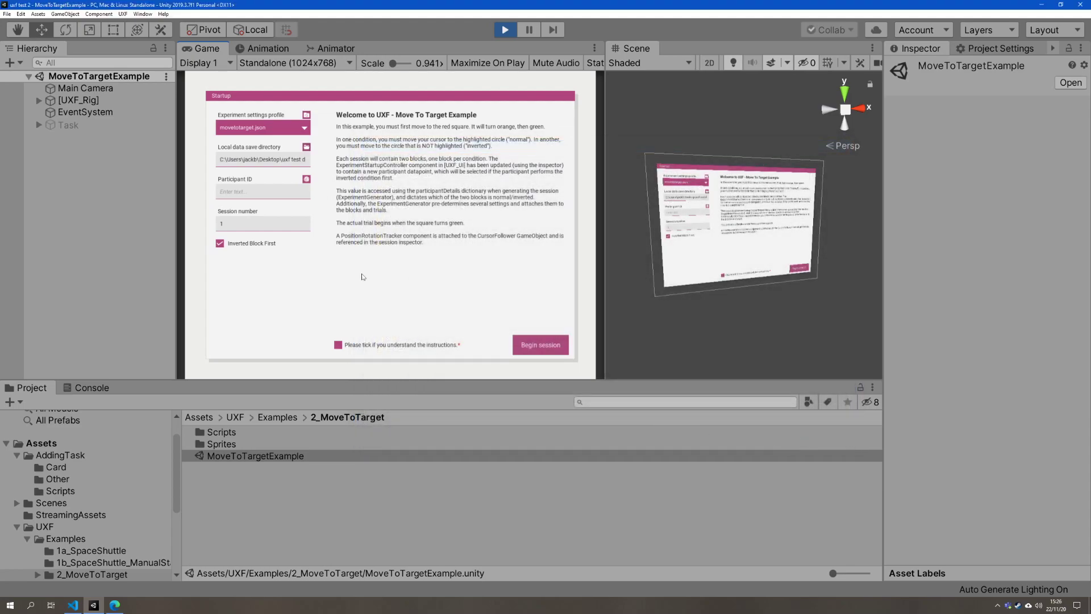
pyautogui.click(231, 194)
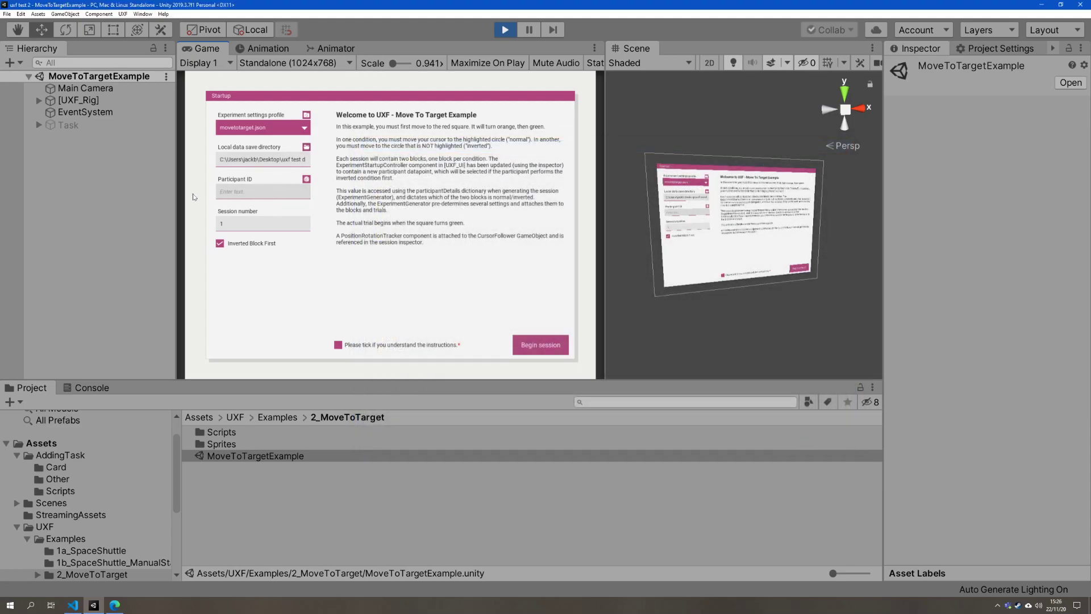
pyautogui.write('2234234')
pyautogui.press('BackSpace')
pyautogui.press('BackSpace')
pyautogui.press('BackSpace')
pyautogui.press('BackSpace')
pyautogui.press('BackSpace')
pyautogui.press('BackSpace')
# - Generate a unique participant ID, accept the instructions and begin the session
pyautogui.click(306, 179)
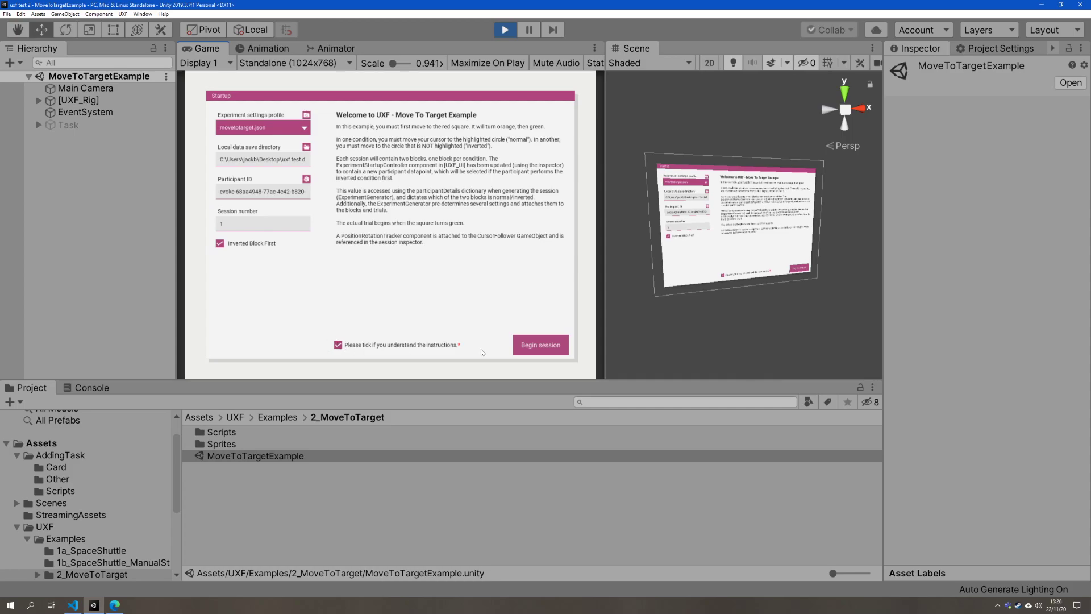
pyautogui.click(558, 346)
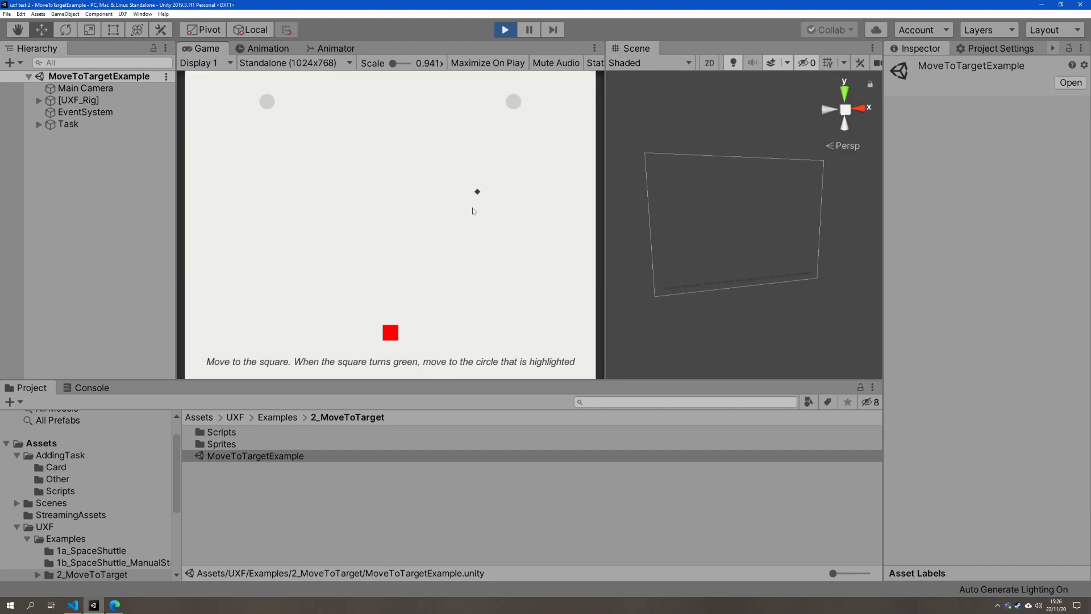
# - Perform the trials by moving the cursor to the square and on to the target circles, and end Play mode
pyautogui.moveTo(393, 335)
pyautogui.moveTo(512, 108)
pyautogui.moveTo(274, 105)
pyautogui.click(506, 30)
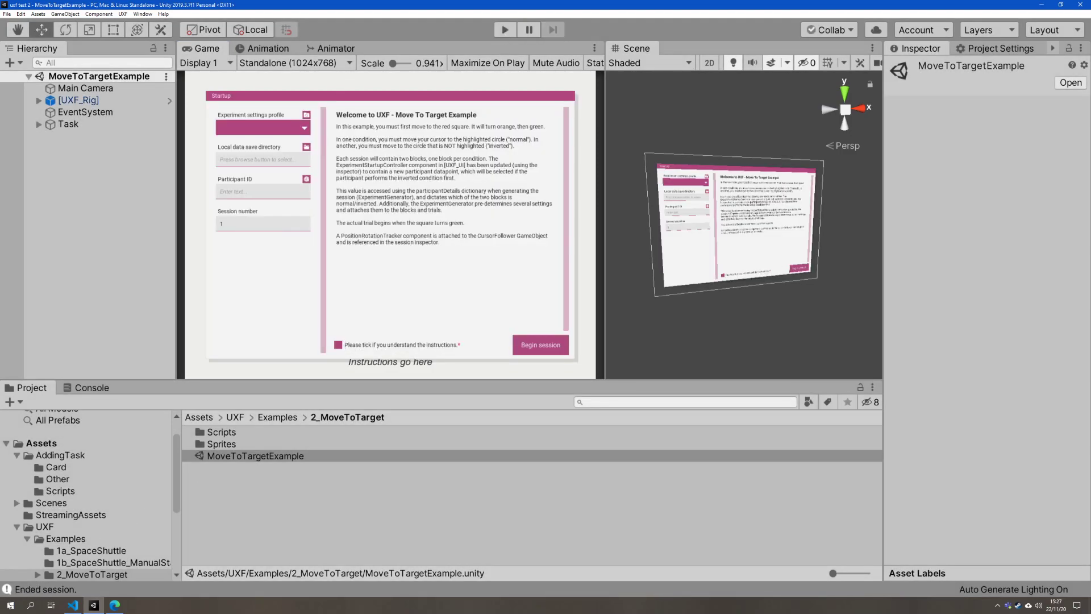
# - Switch to File Explorer and show the Desktop folder "uxf test data" in a small window over Unity
pyautogui.click(9, 606)
pyautogui.click(195, 373)
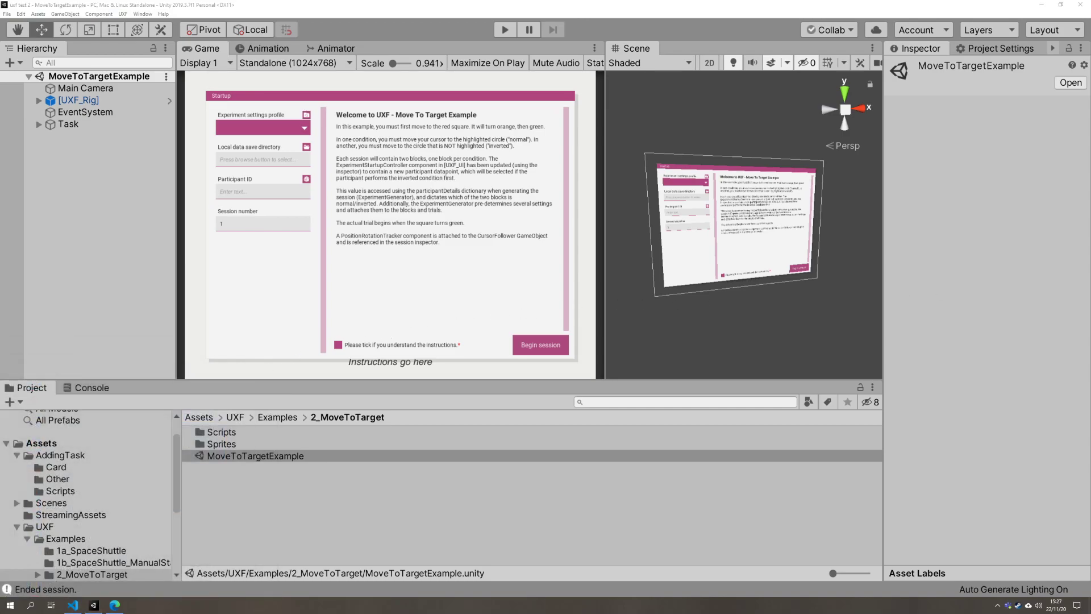
pyautogui.moveTo(1090, 107); pyautogui.dragTo(501, 89)
pyautogui.moveTo(286, 75); pyautogui.dragTo(695, 311)
pyautogui.moveTo(841, 319); pyautogui.dragTo(563, 175)
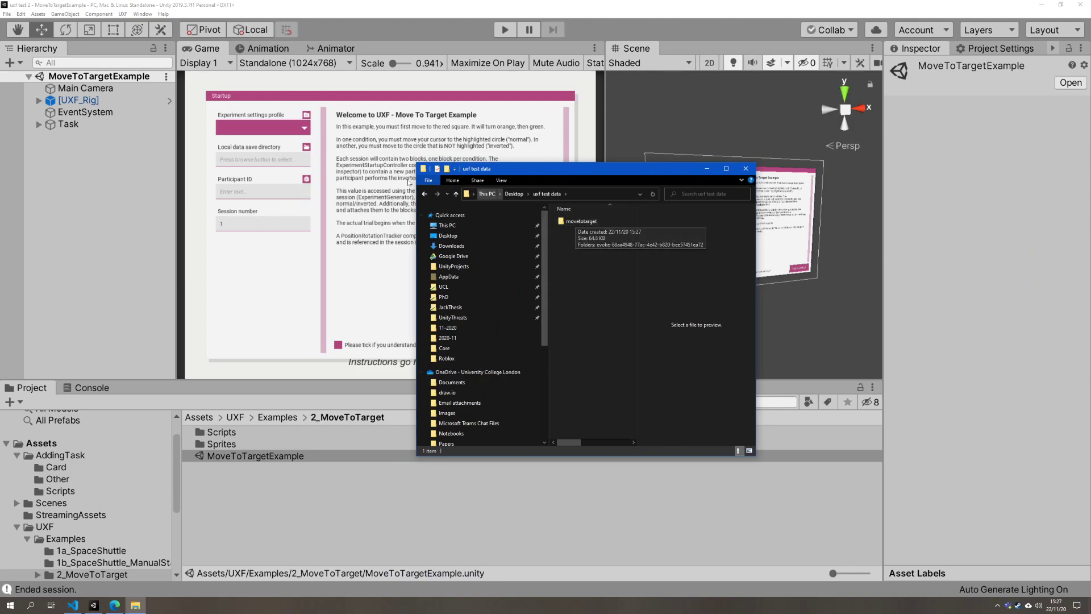
# - Open the movetotarget folder, widen the window and open the participant's folder inside it
pyautogui.doubleClick(576, 224)
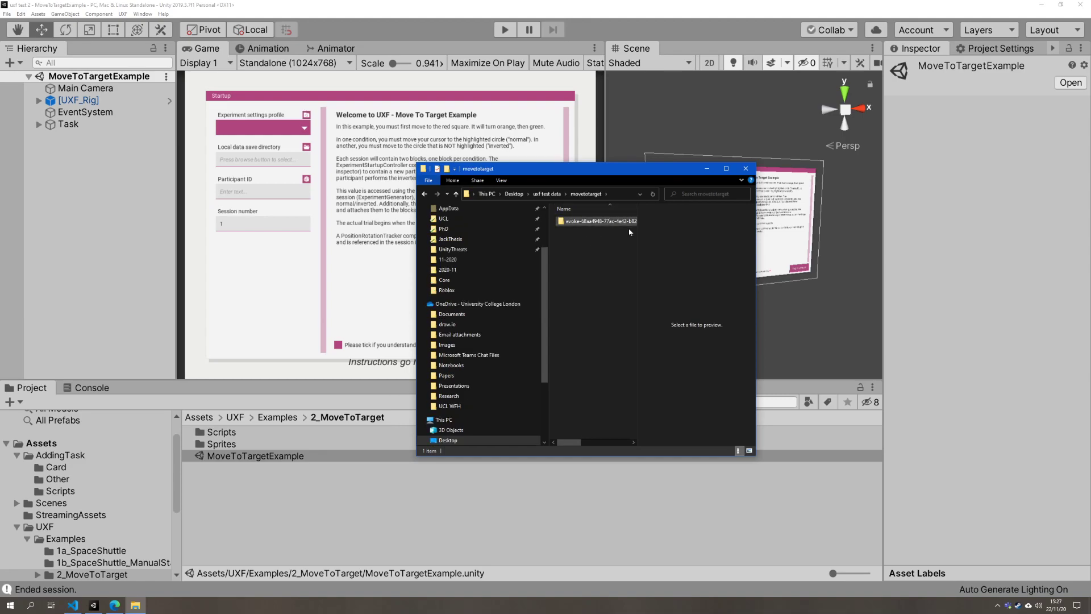
pyautogui.moveTo(635, 172); pyautogui.dragTo(523, 143)
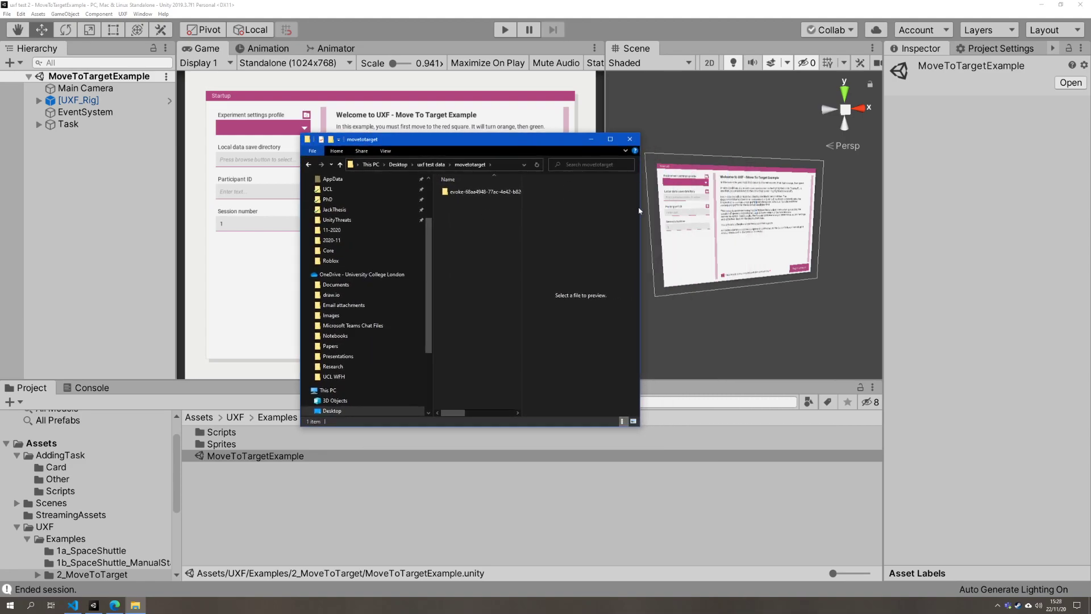
pyautogui.moveTo(640, 210); pyautogui.dragTo(732, 210)
pyautogui.click(544, 194)
pyautogui.doubleClick(544, 193)
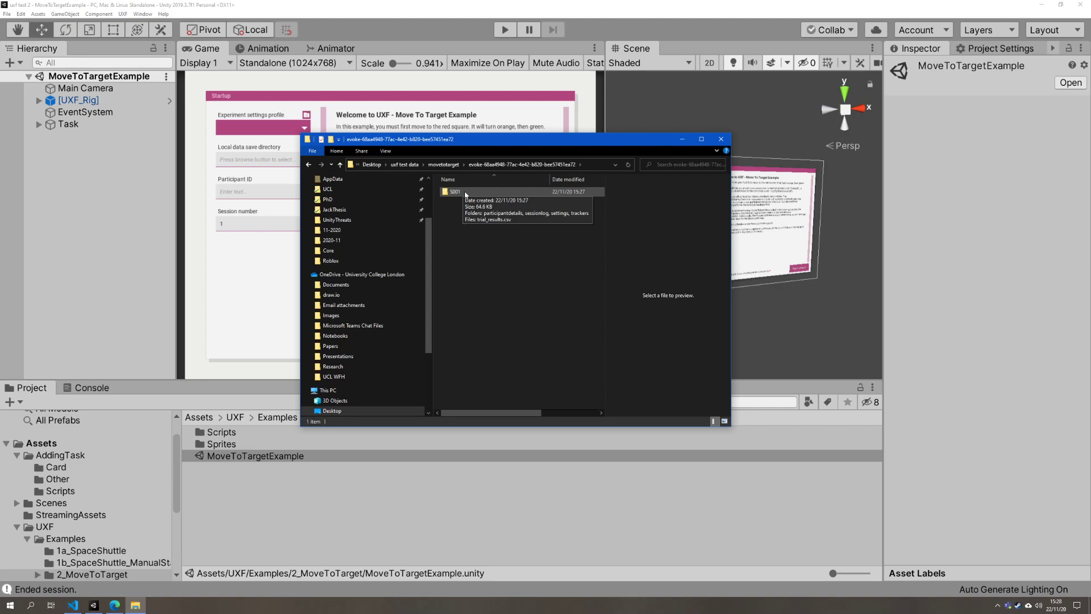
# - Open the S001 session folder and open its trial_results.csv in Excel
pyautogui.doubleClick(467, 193)
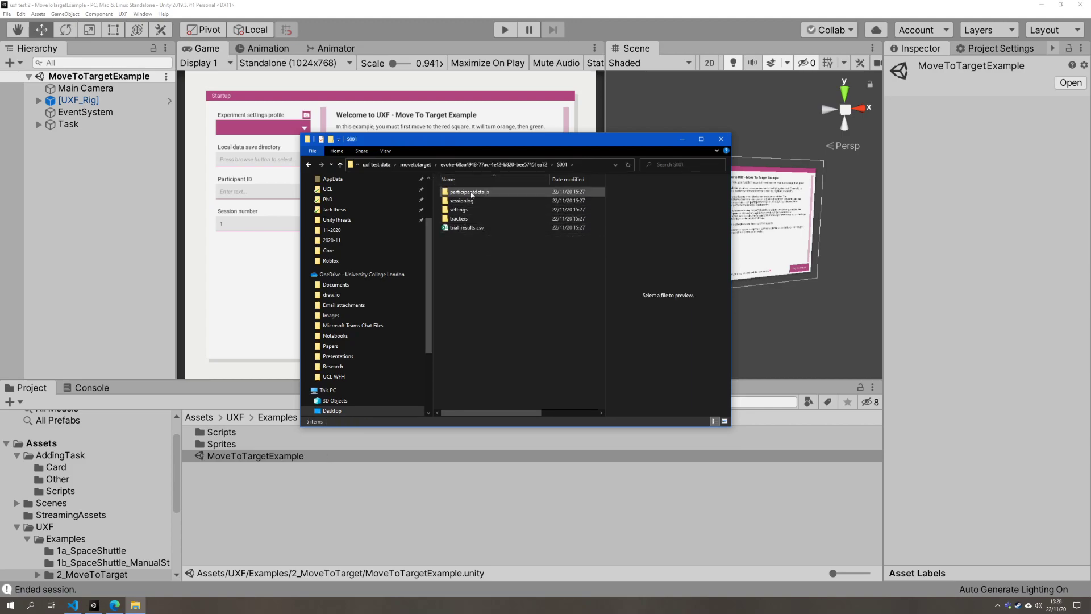
pyautogui.click(465, 228)
pyautogui.click(465, 229)
pyautogui.press('Escape')
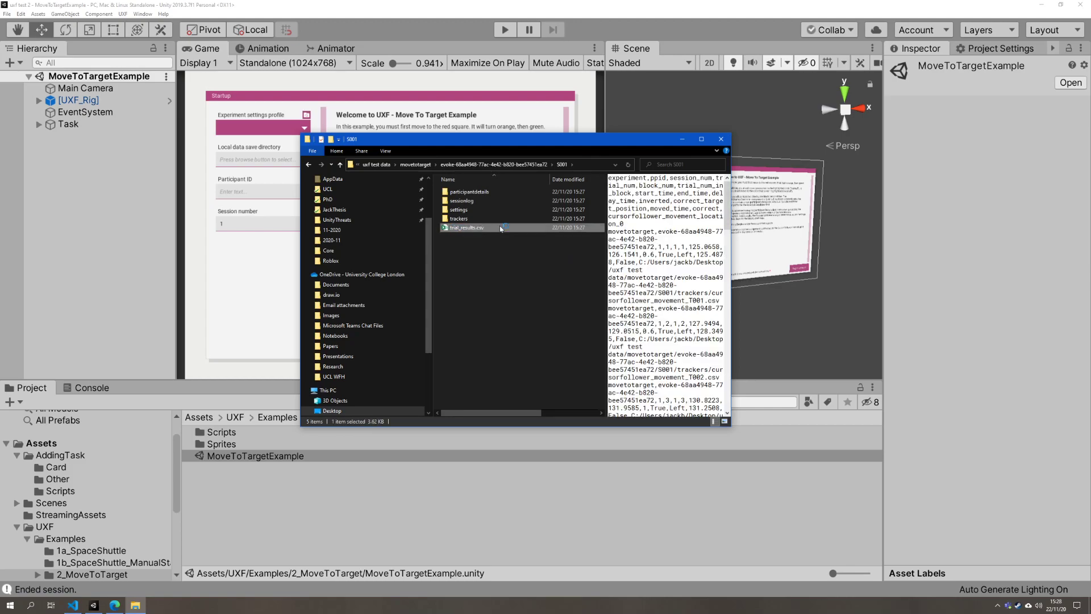
pyautogui.click(838, 238)
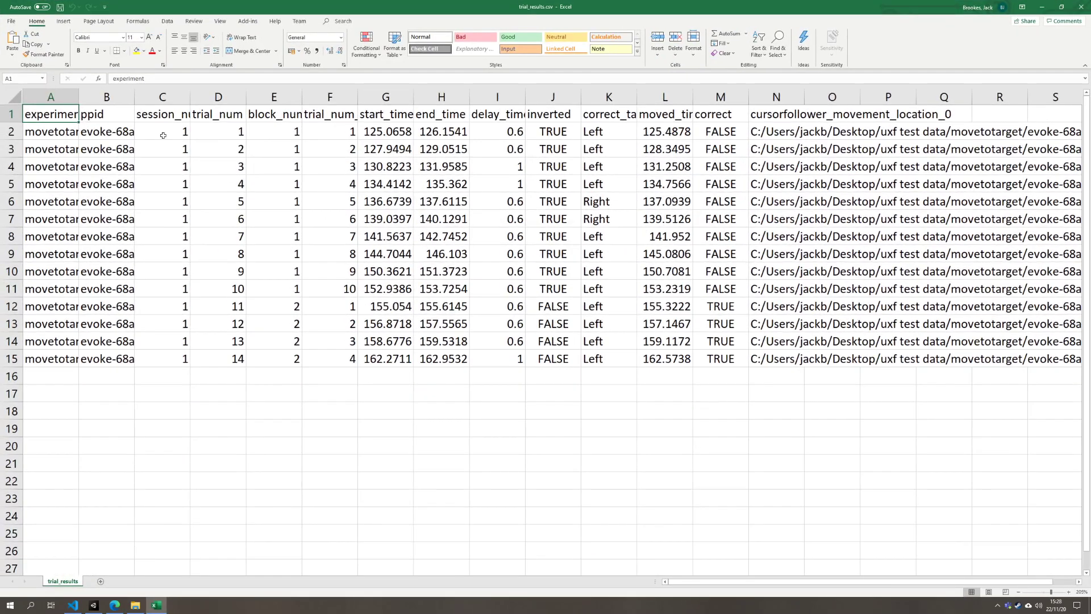
# - Examine the trial results from trial number to correctness, widening the correct_target_position column enough to read its heading
pyautogui.click(241, 132)
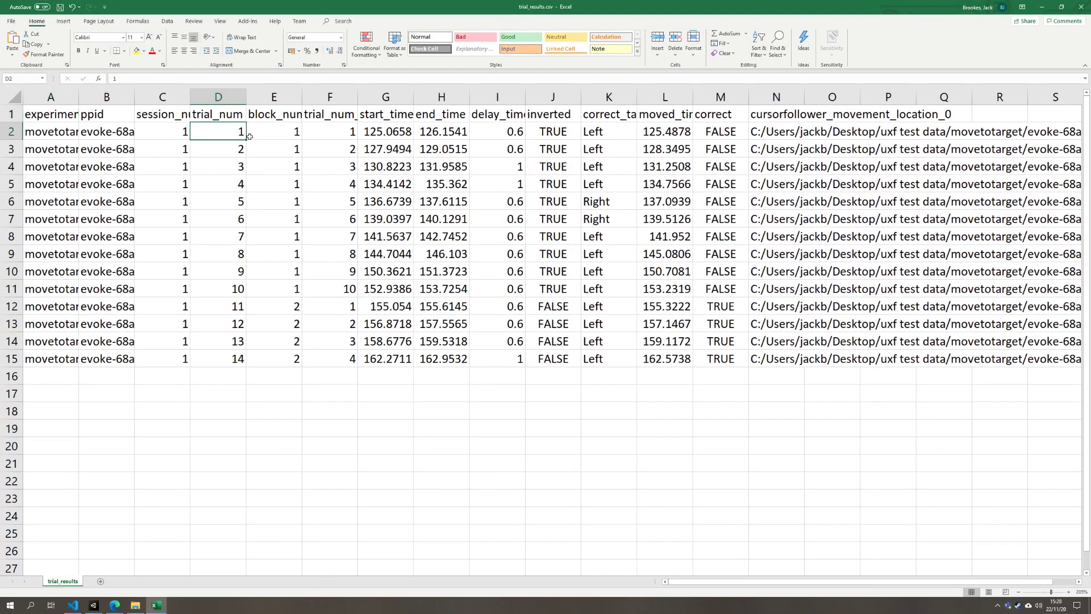
pyautogui.click(372, 133)
pyautogui.click(442, 131)
pyautogui.click(512, 133)
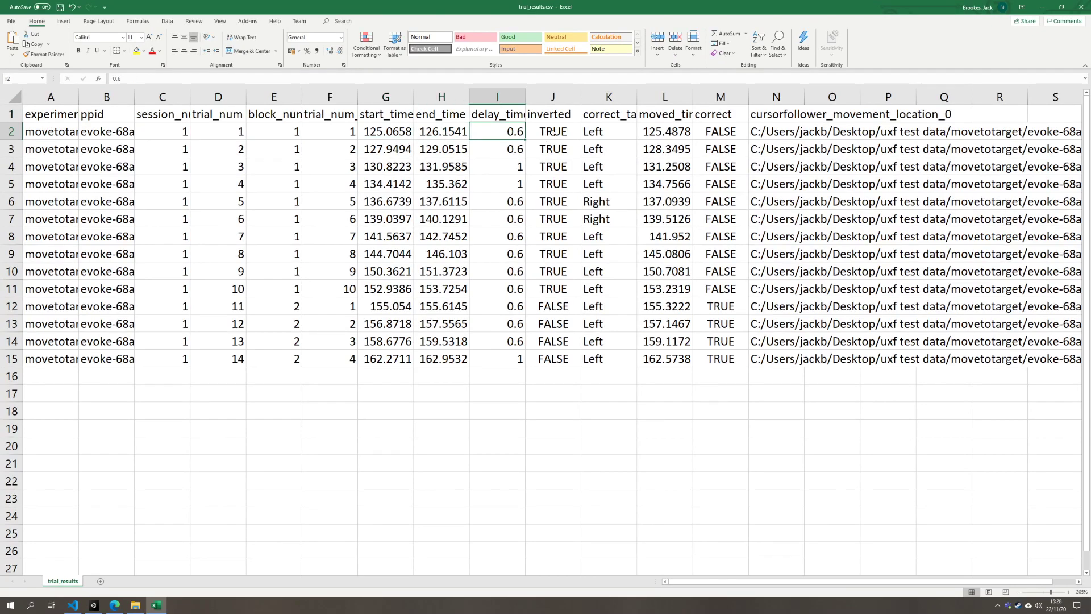
pyautogui.click(608, 133)
pyautogui.moveTo(638, 96); pyautogui.dragTo(721, 100)
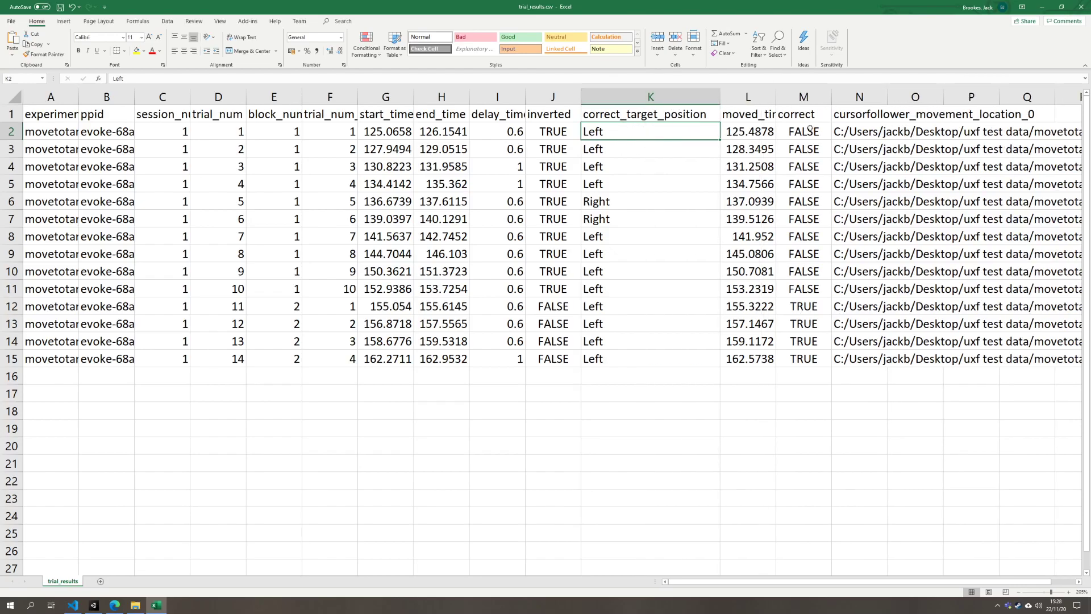
pyautogui.moveTo(796, 132); pyautogui.dragTo(794, 273)
pyautogui.click(654, 341)
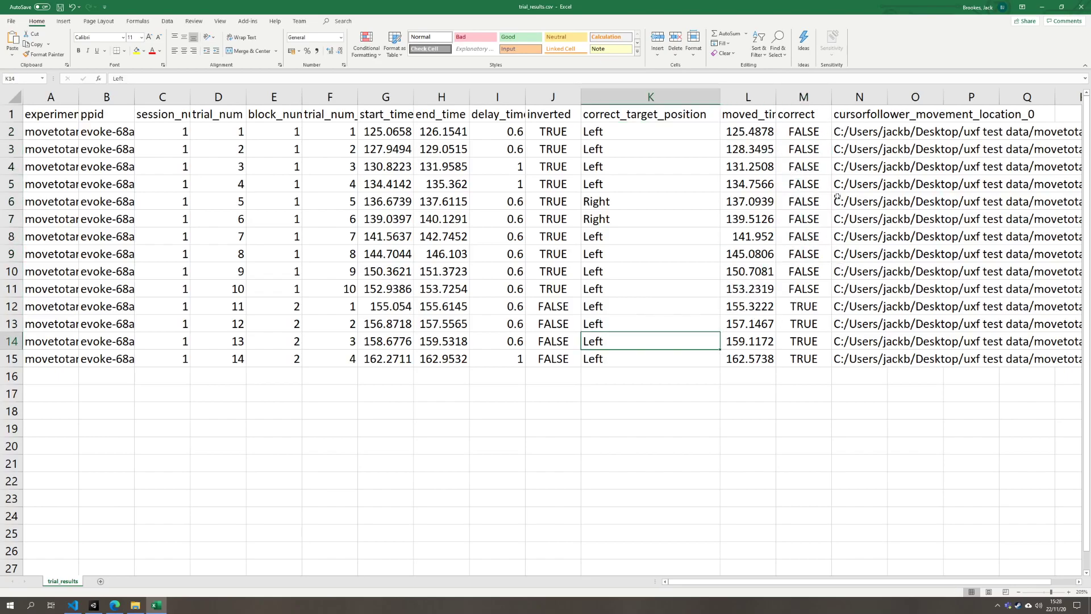
# - Inspect the full cursorfollower_movement_location_0 file paths for the first four trials and close the workbook without saving
pyautogui.moveTo(739, 582); pyautogui.dragTo(763, 582)
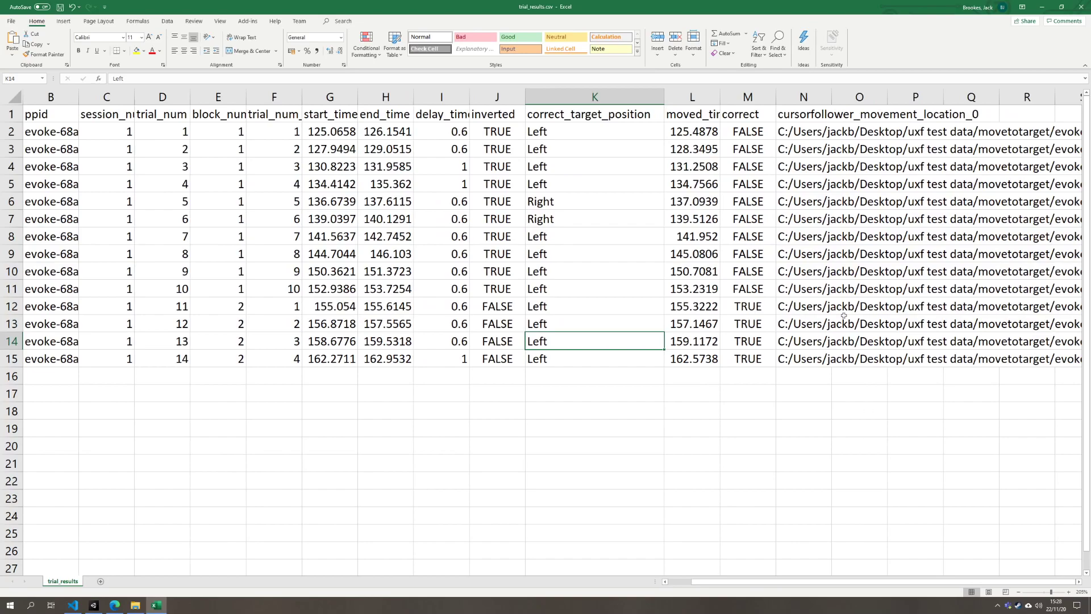
pyautogui.click(797, 132)
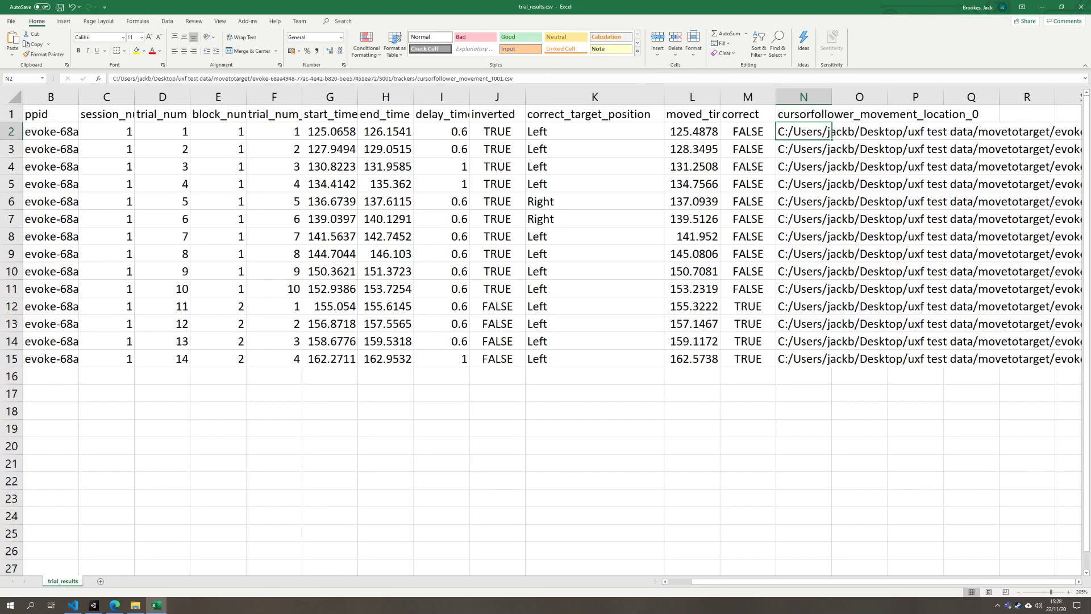
pyautogui.press('Down')
pyautogui.press('Down')
pyautogui.press('Down')
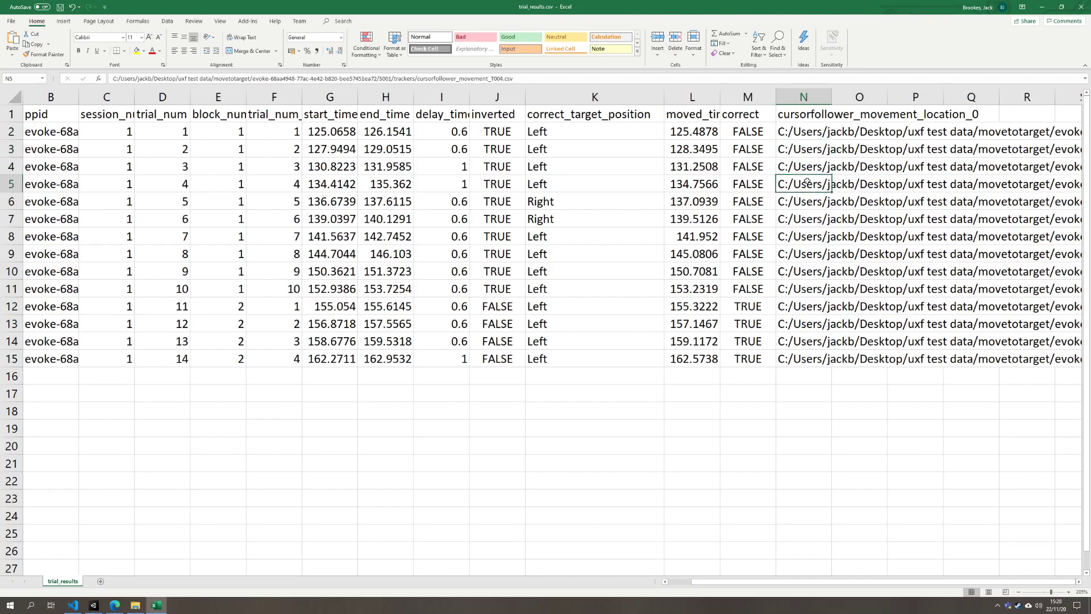
pyautogui.moveTo(513, 78); pyautogui.dragTo(265, 78)
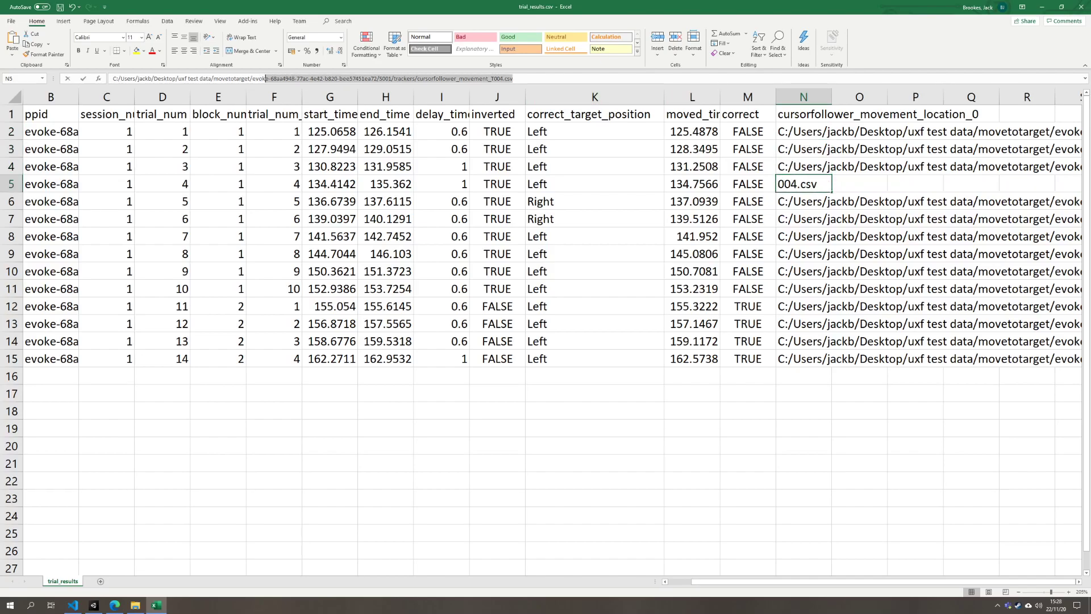
pyautogui.click(566, 238)
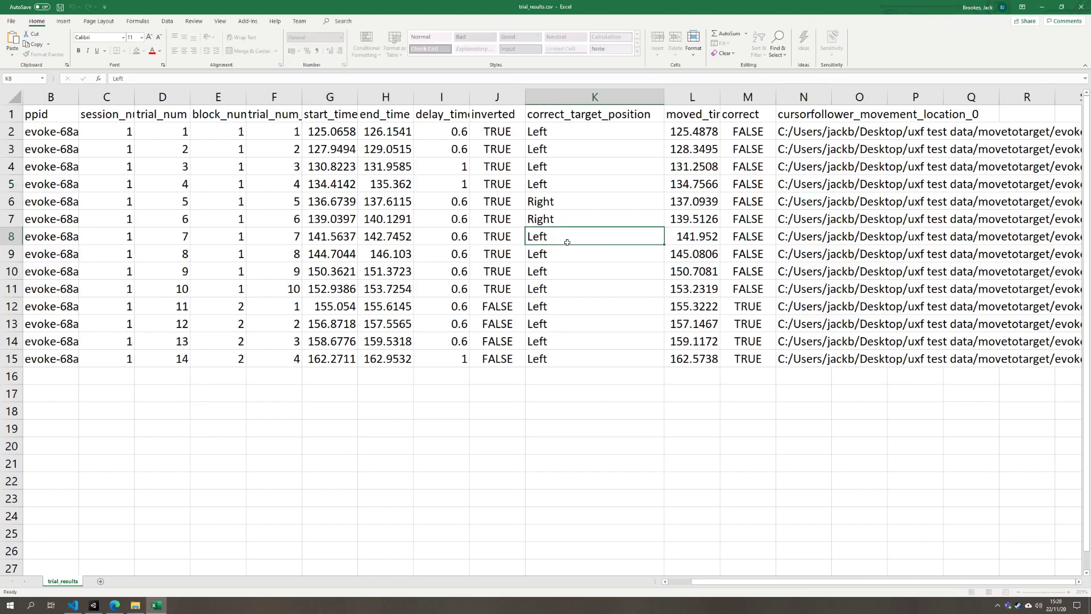
pyautogui.hotkey('alt', 'F4')
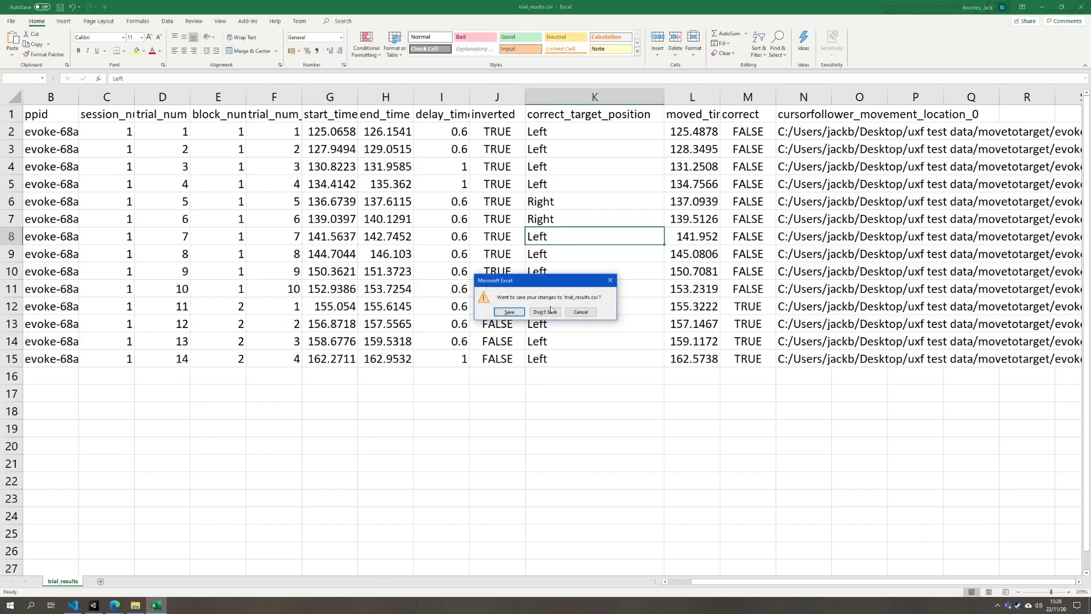
pyautogui.click(544, 312)
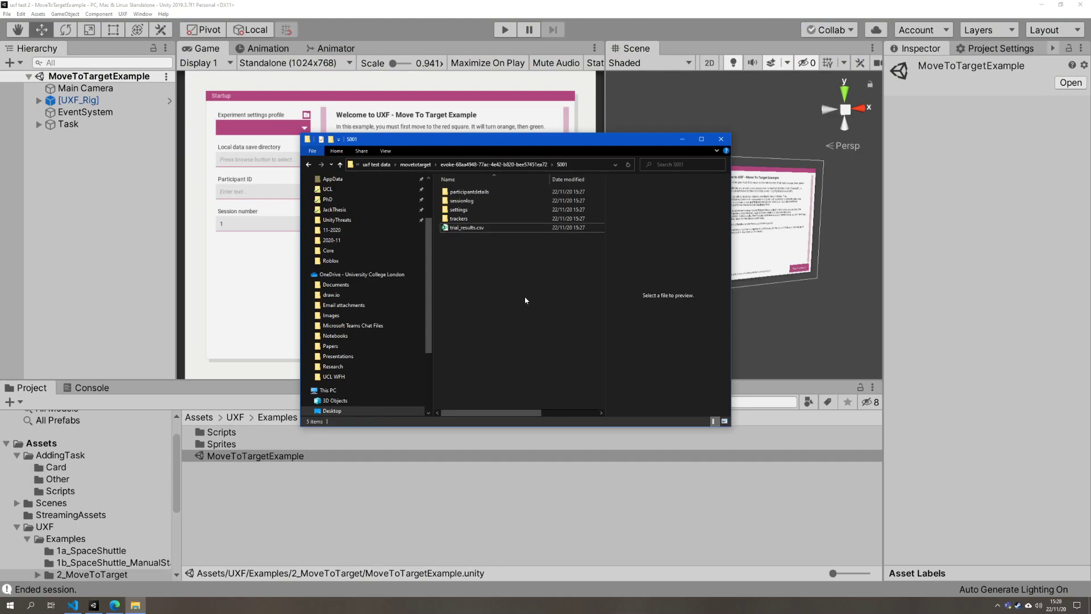
# - Switch back to Unity and open the AddingTask scene from the Scenes folder
pyautogui.click(76, 253)
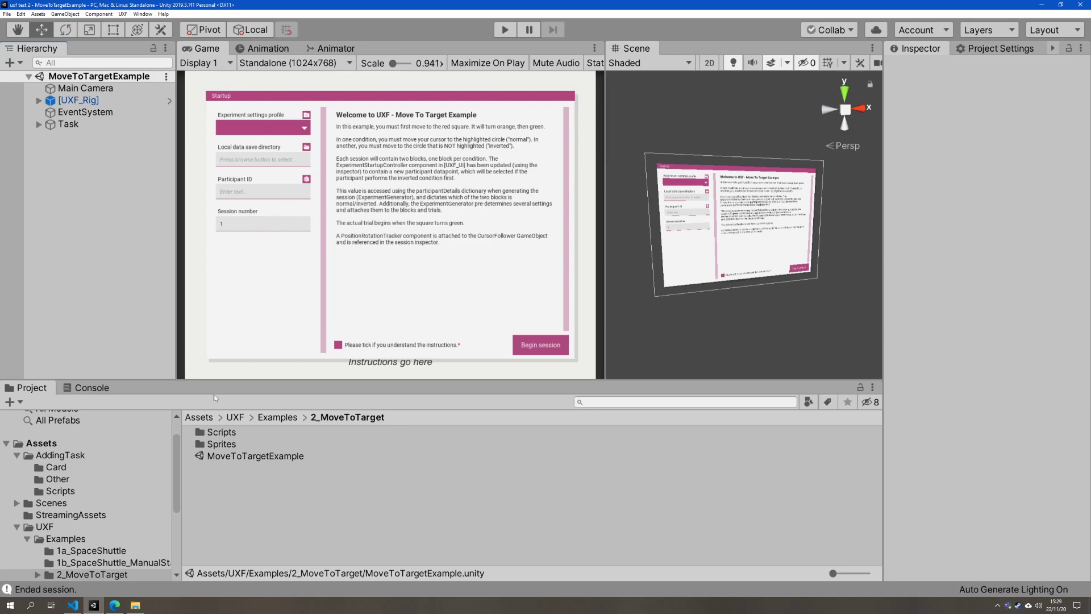
pyautogui.click(241, 533)
pyautogui.click(203, 419)
pyautogui.doubleClick(232, 446)
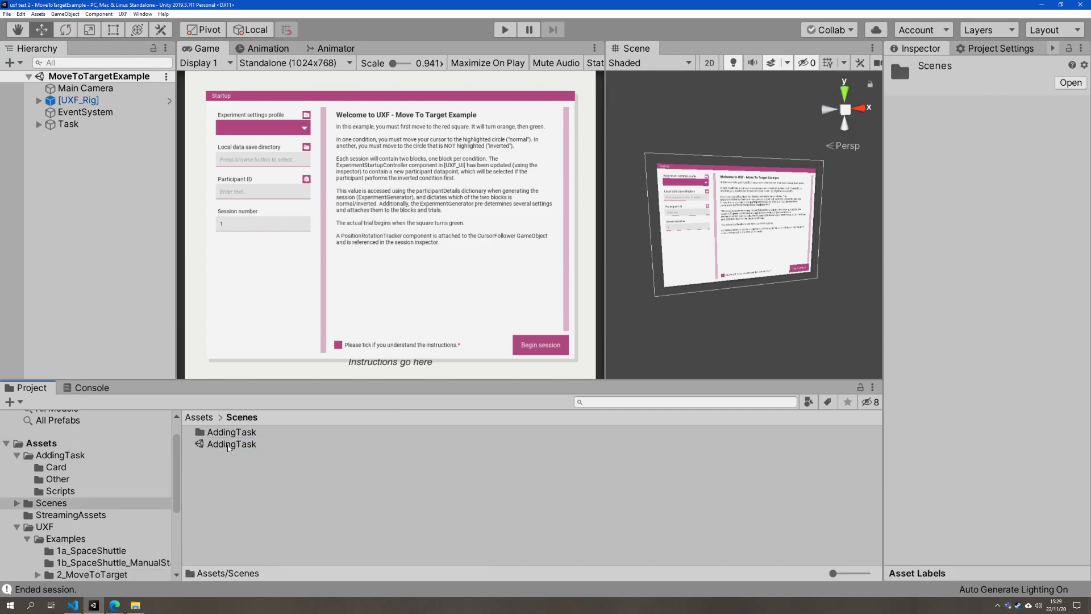
pyautogui.doubleClick(237, 449)
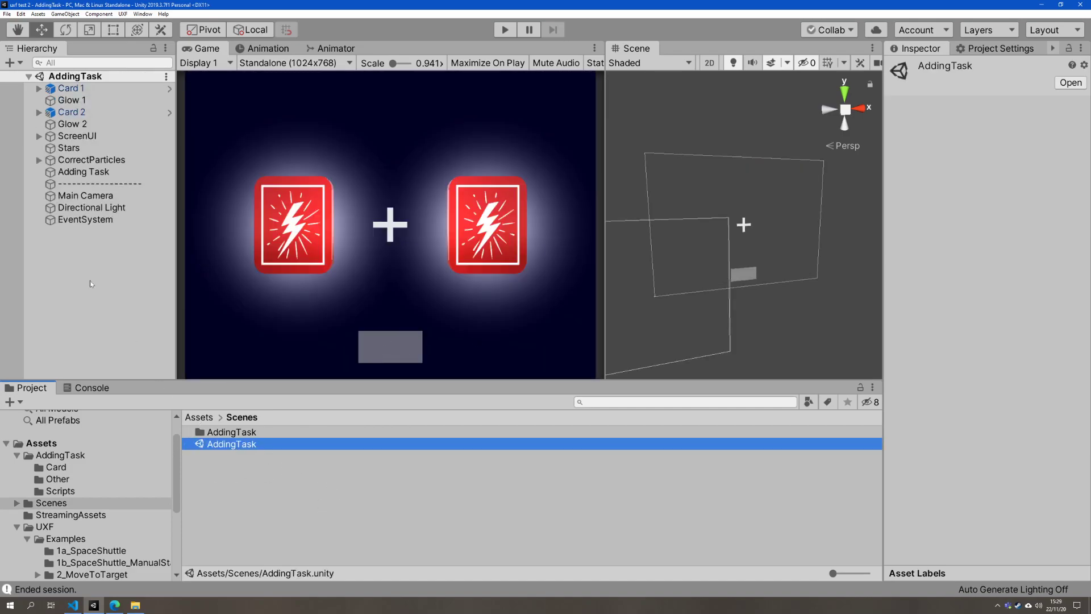
# - Add the [UXF_Rig] prefab from Assets/UXF/Prefabs to the AddingTask scene
pyautogui.click(201, 417)
pyautogui.doubleClick(240, 468)
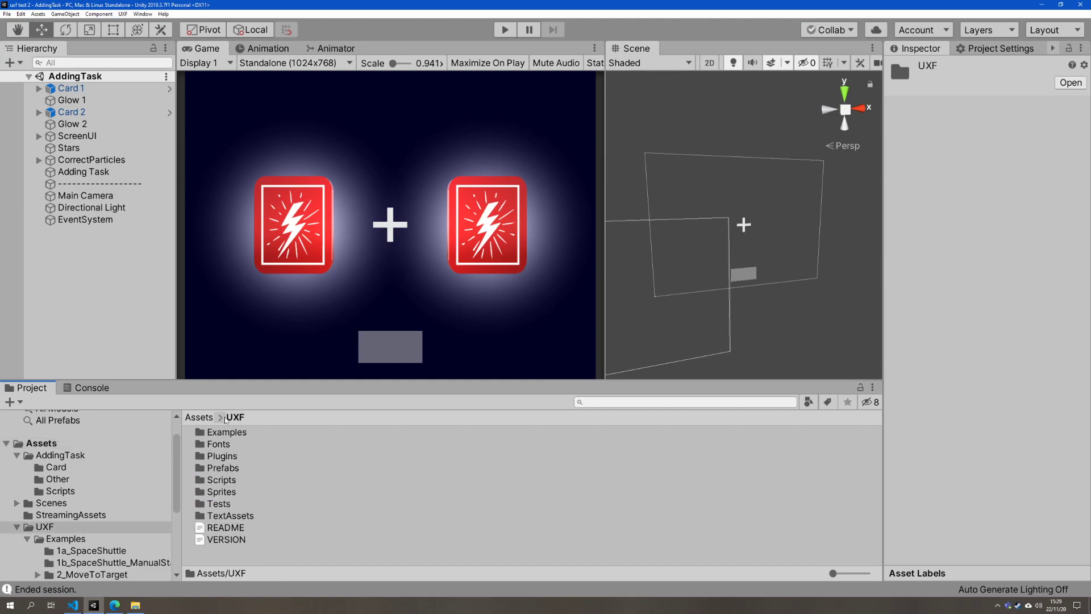
pyautogui.doubleClick(228, 471)
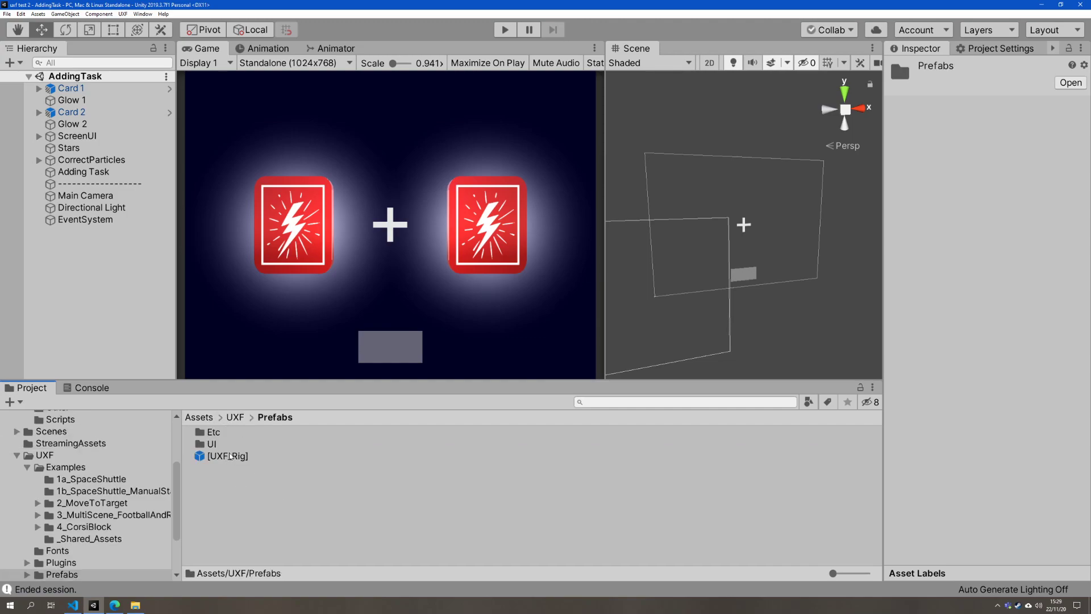
pyautogui.moveTo(242, 462); pyautogui.dragTo(126, 290)
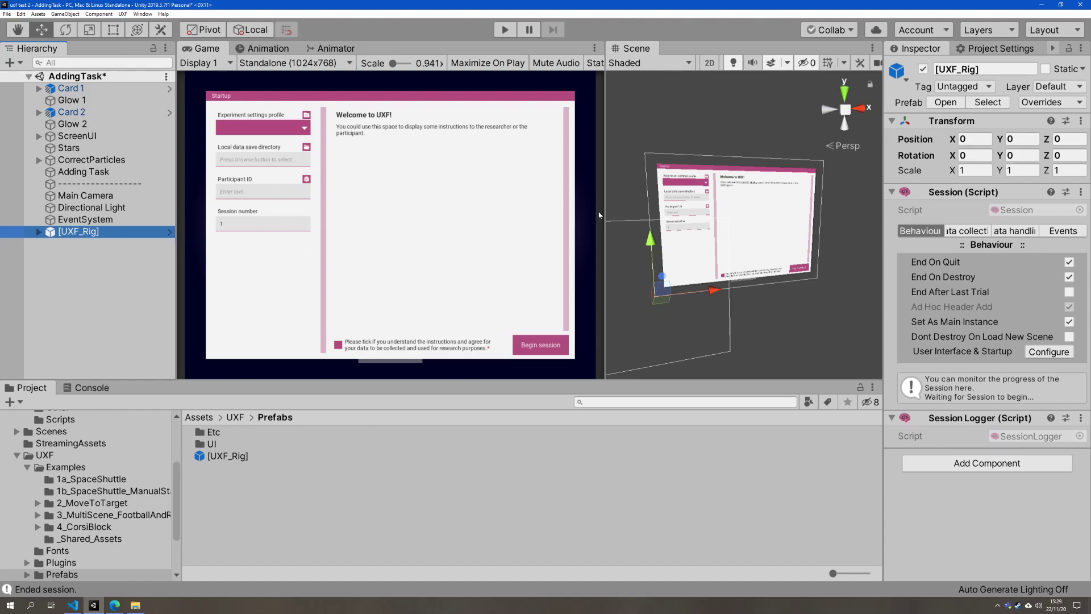
# - Widen the Inspector for [UXF_Rig] and open its User Interface & Startup configuration
pyautogui.click(85, 195)
pyautogui.click(82, 233)
pyautogui.moveTo(882, 289); pyautogui.dragTo(790, 288)
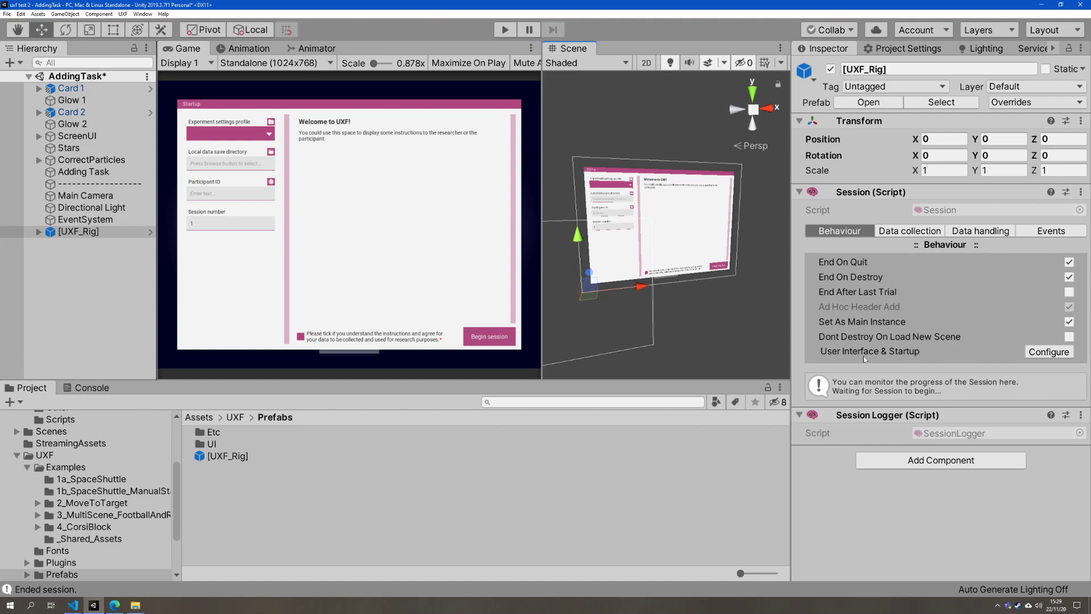
pyautogui.click(1046, 352)
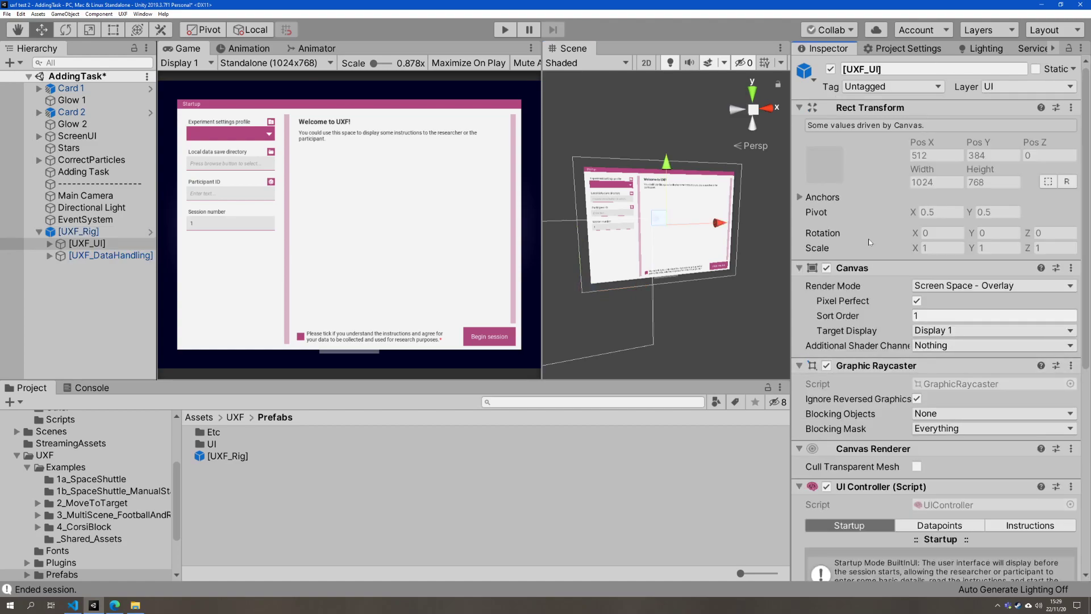
# - Review the UI Controller's Startup Mode, Ppid Mode and Session Num Mode options, keeping the current choices
pyautogui.scroll(-10, 868, 246)
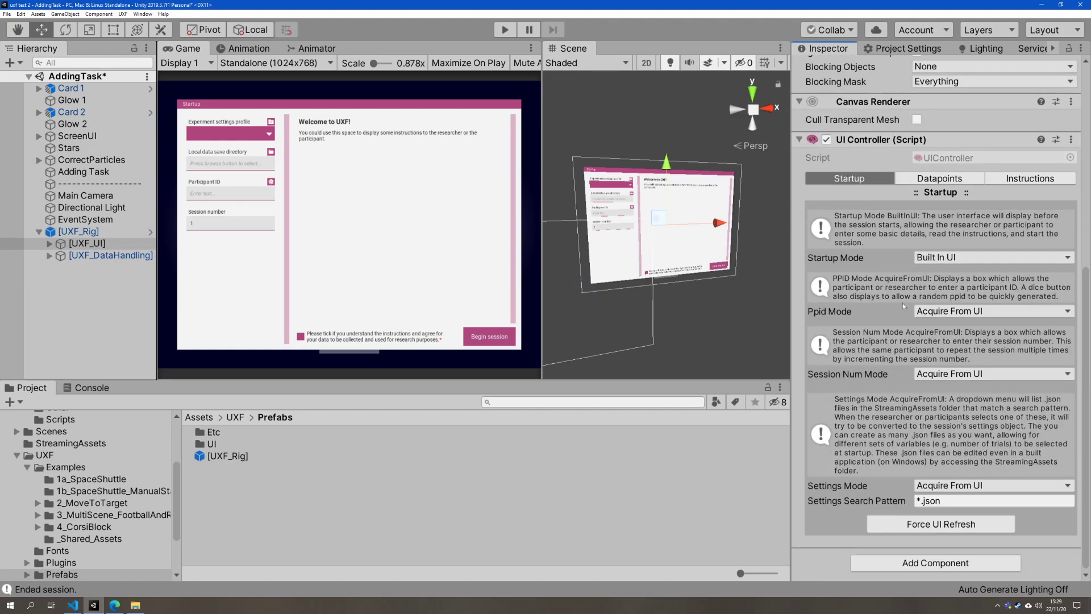
pyautogui.click(938, 258)
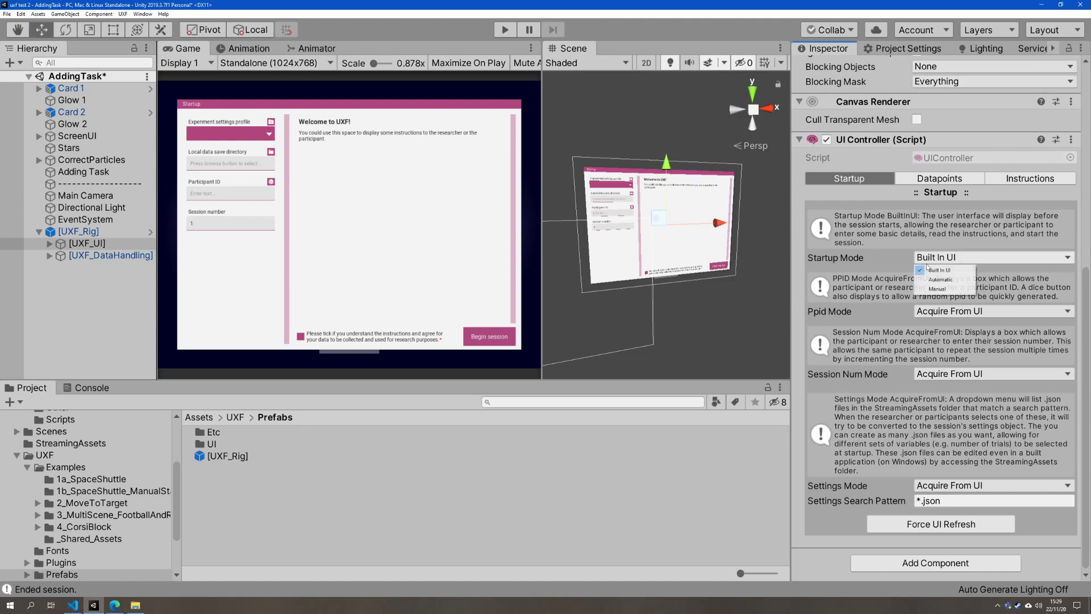
pyautogui.click(904, 293)
pyautogui.click(868, 312)
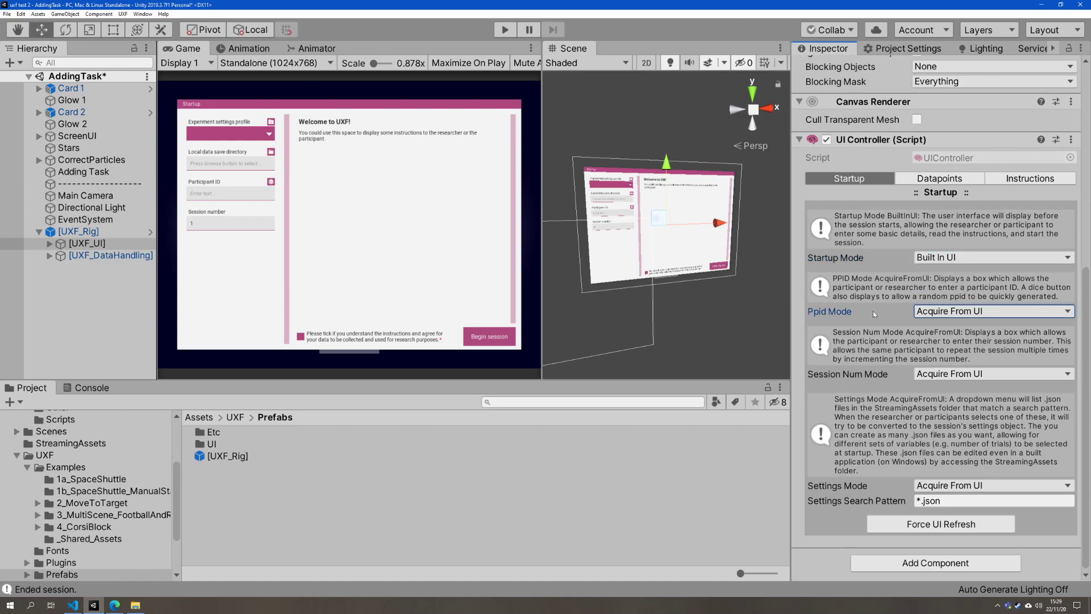
pyautogui.click(938, 311)
pyautogui.click(938, 322)
pyautogui.click(971, 372)
pyautogui.click(943, 385)
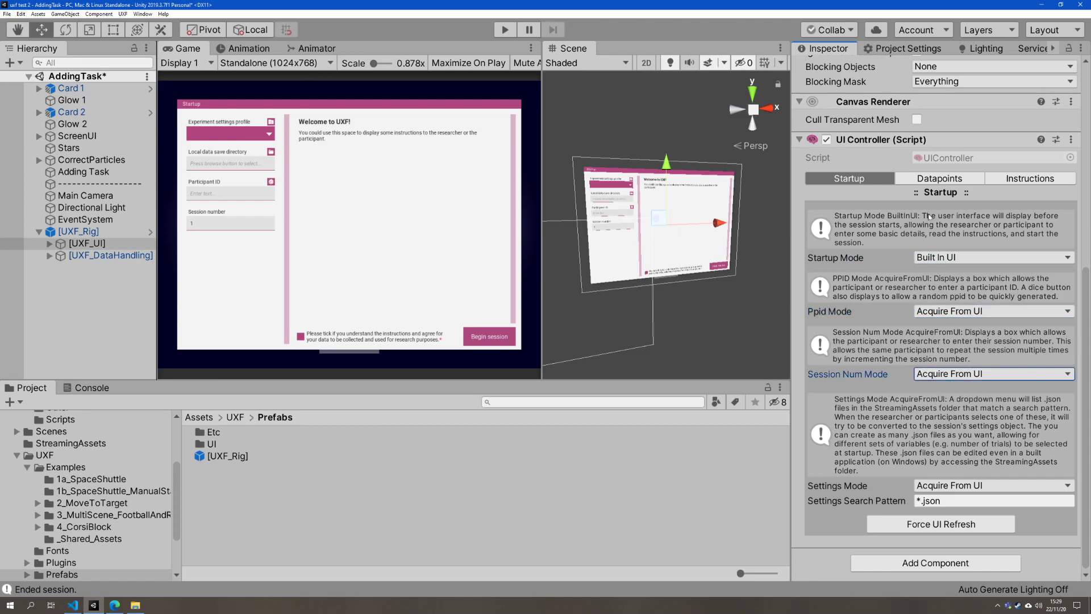
# - Add one participant data point with the display name Age and the internal name age_years
pyautogui.click(938, 178)
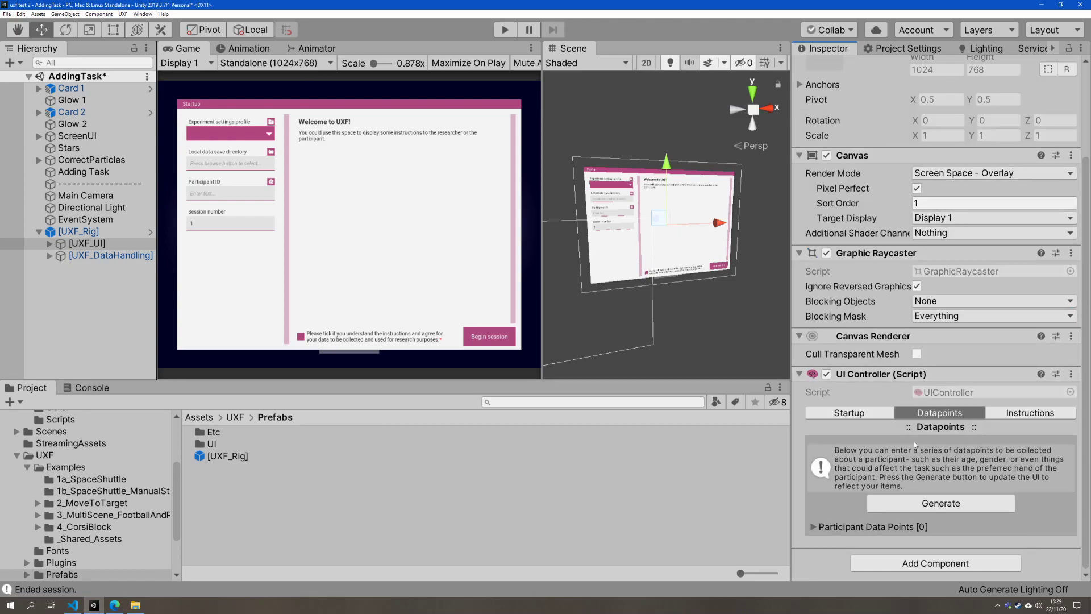
pyautogui.click(879, 529)
pyautogui.scroll(-1, 879, 529)
pyautogui.click(967, 487)
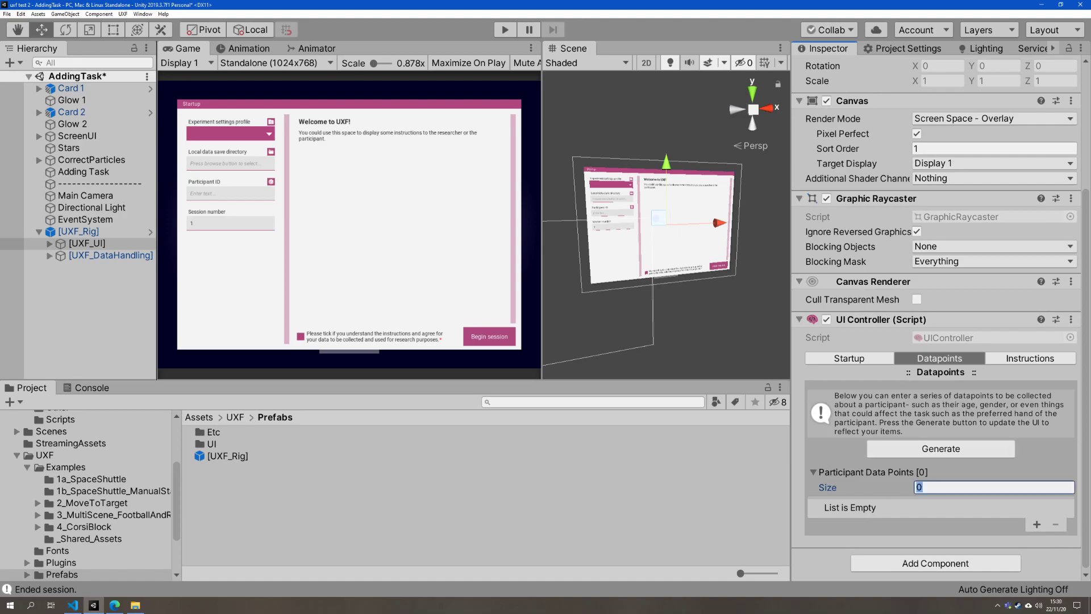
pyautogui.write('1')
pyautogui.press('Tab')
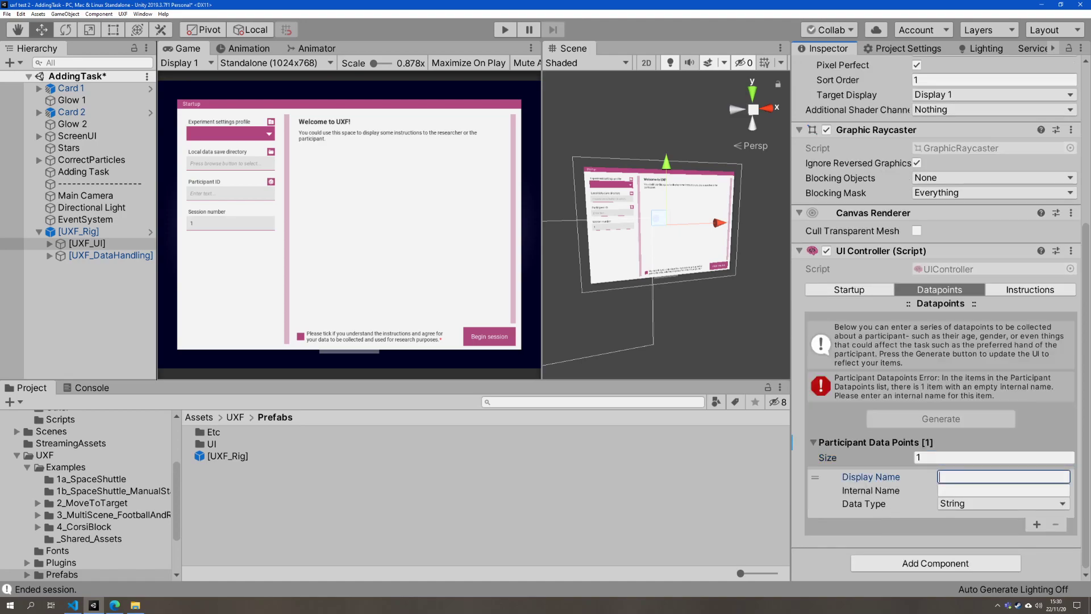
pyautogui.write('Age')
pyautogui.press('Tab')
pyautogui.hotkey('shift', 'Tab')
pyautogui.press('Tab')
pyautogui.write('age_years')
# - Set the Age data point's data type to Int and generate the updated startup UI
pyautogui.click(1010, 507)
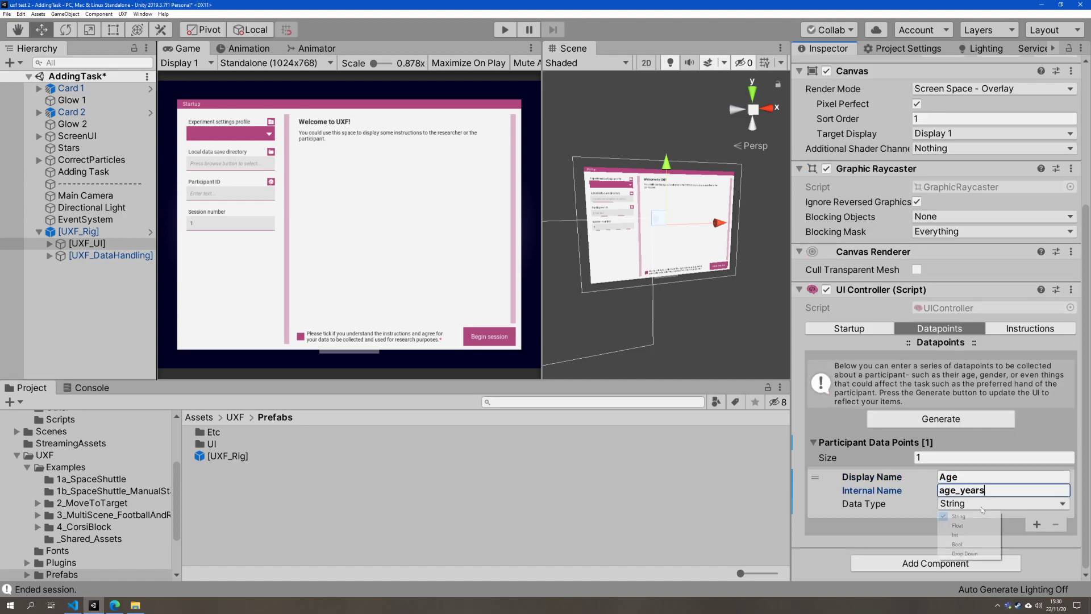
pyautogui.click(895, 493)
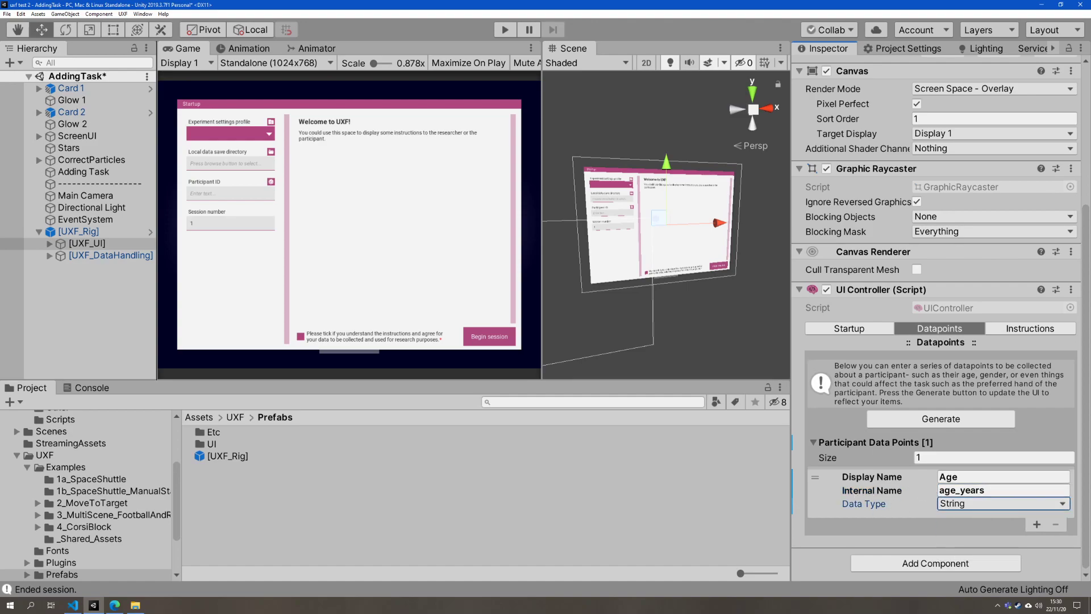
pyautogui.click(965, 505)
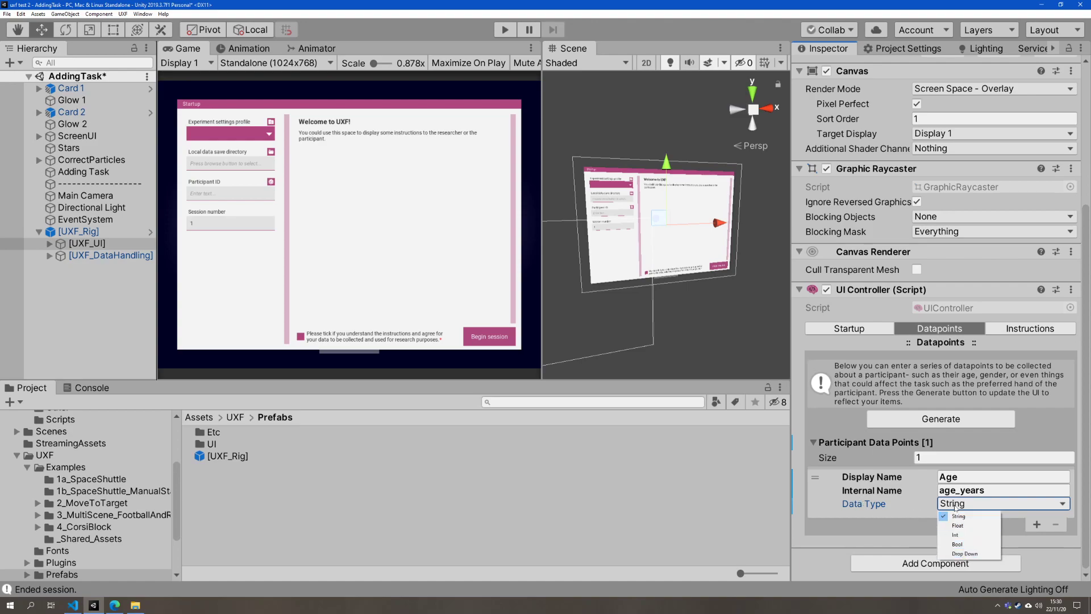
pyautogui.click(975, 536)
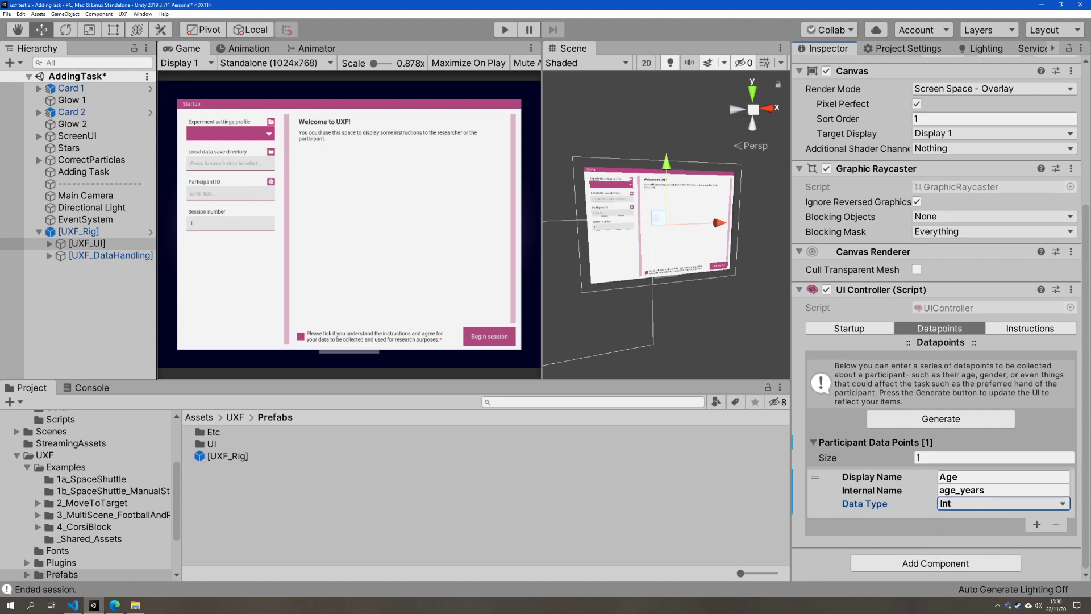
pyautogui.click(896, 415)
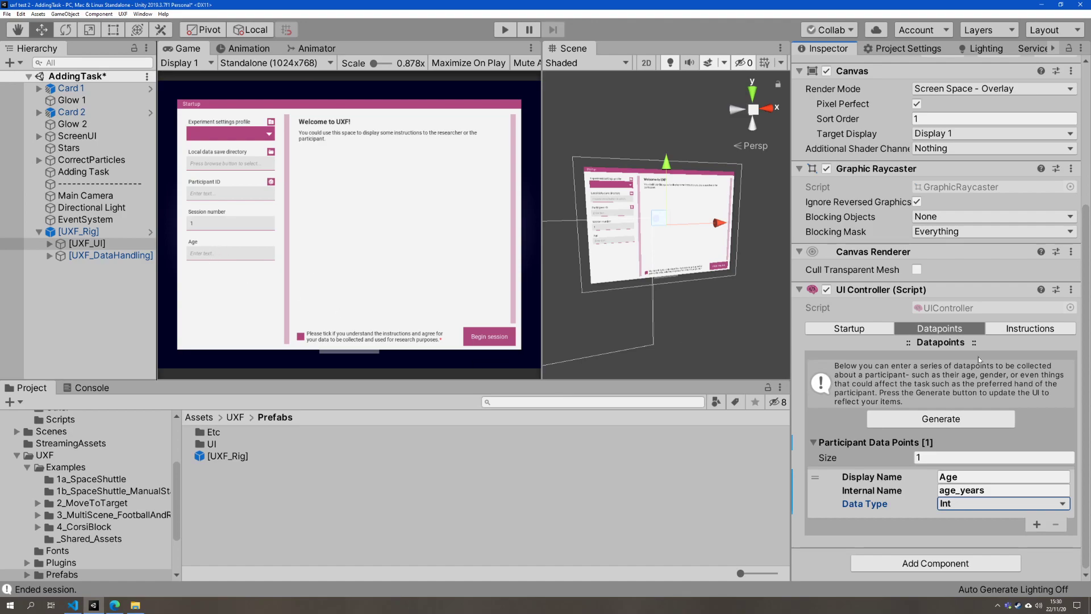
# - Review the UI Controller's Instructions settings and inspect the text objects inside the startup panel's instructions content
pyautogui.click(1030, 329)
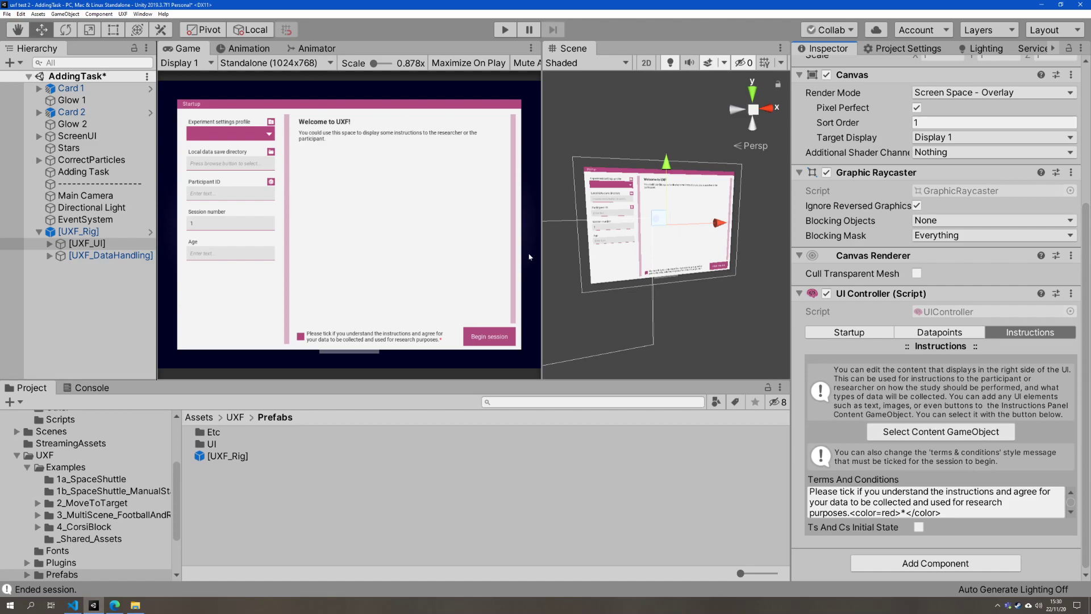
pyautogui.click(919, 432)
pyautogui.click(134, 362)
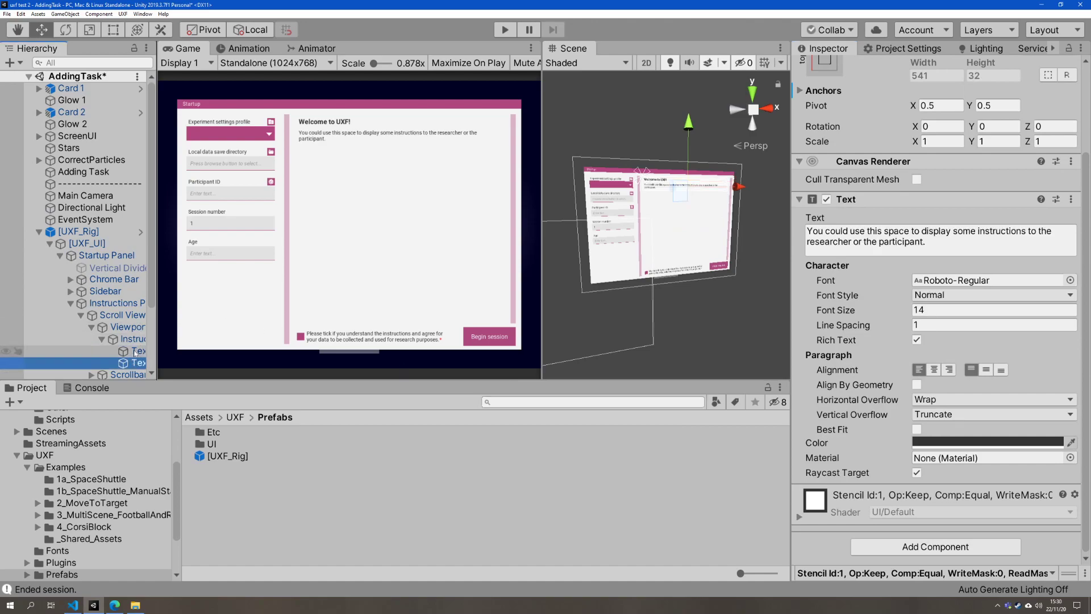
pyautogui.moveTo(157, 341); pyautogui.dragTo(242, 341)
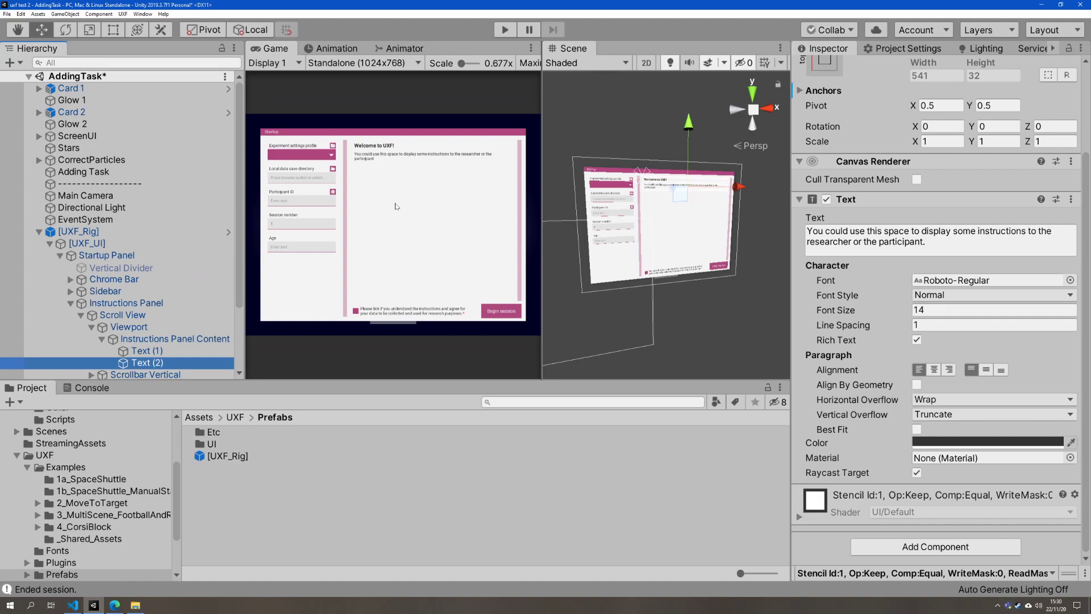
pyautogui.moveTo(242, 236); pyautogui.dragTo(200, 237)
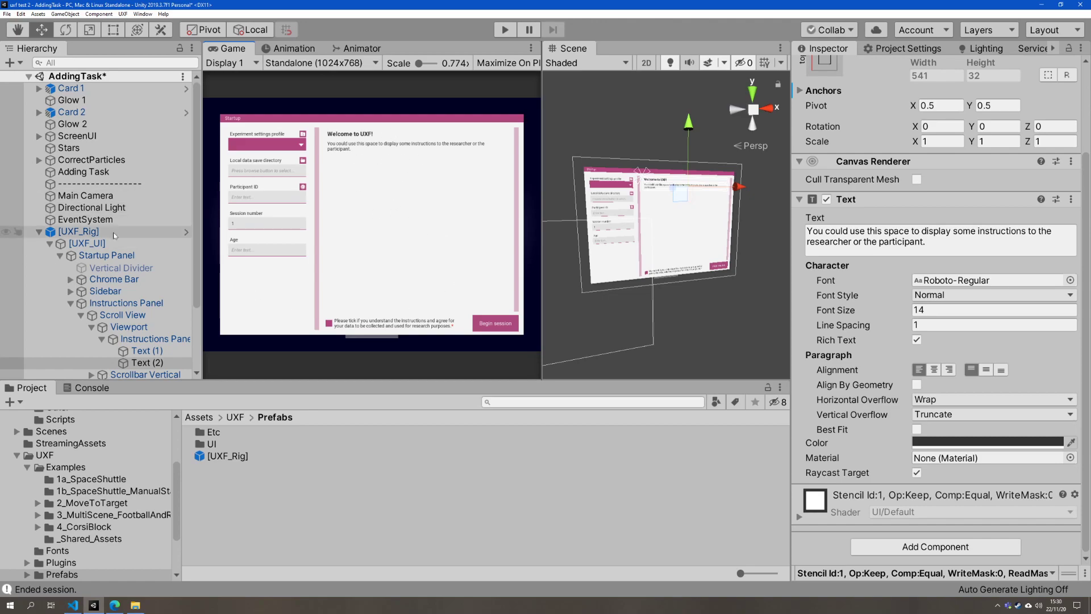
pyautogui.click(50, 243)
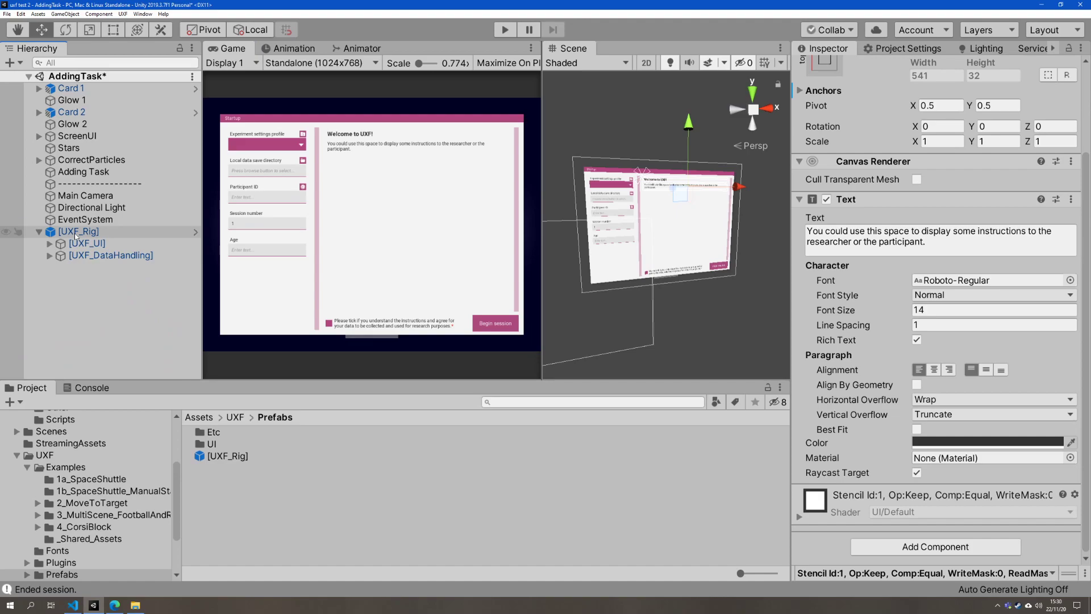
# - Review the session and trial begin and end events available in the Session script of [UXF_Rig]
pyautogui.click(77, 233)
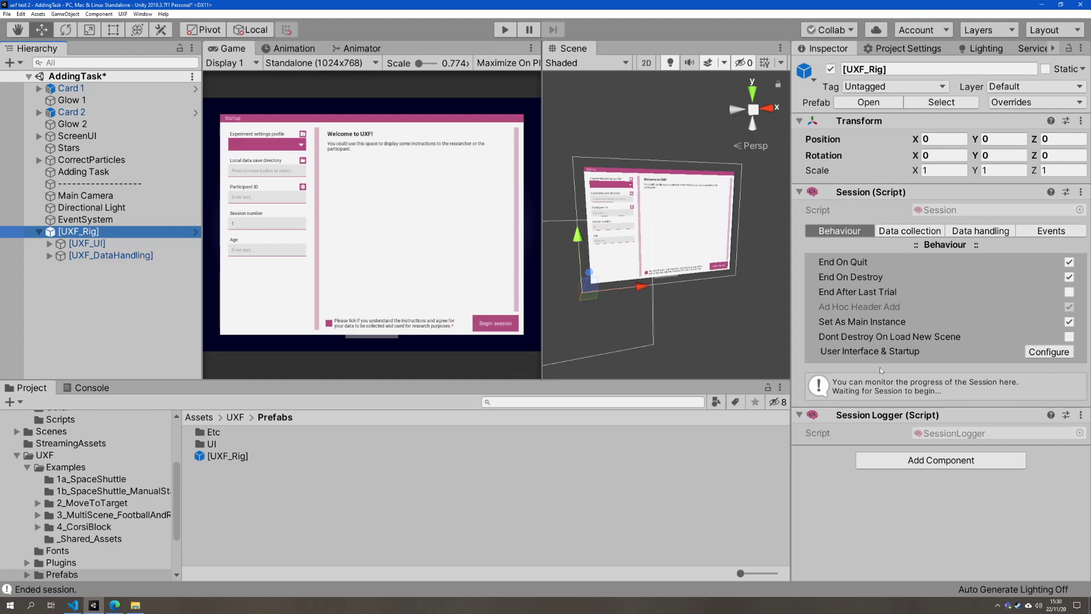
pyautogui.click(1037, 233)
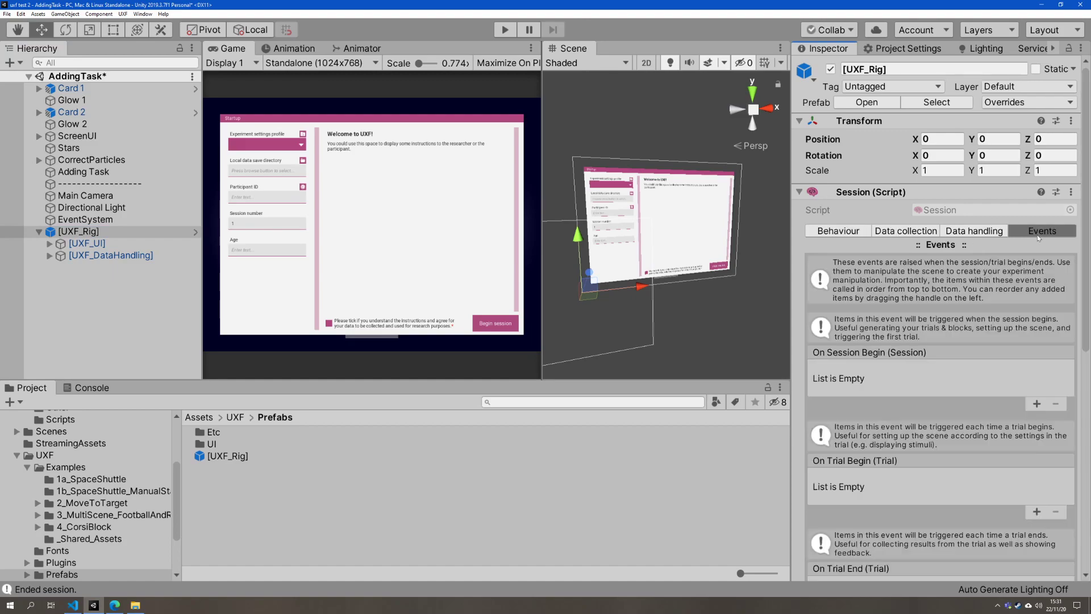
pyautogui.scroll(-5, 926, 355)
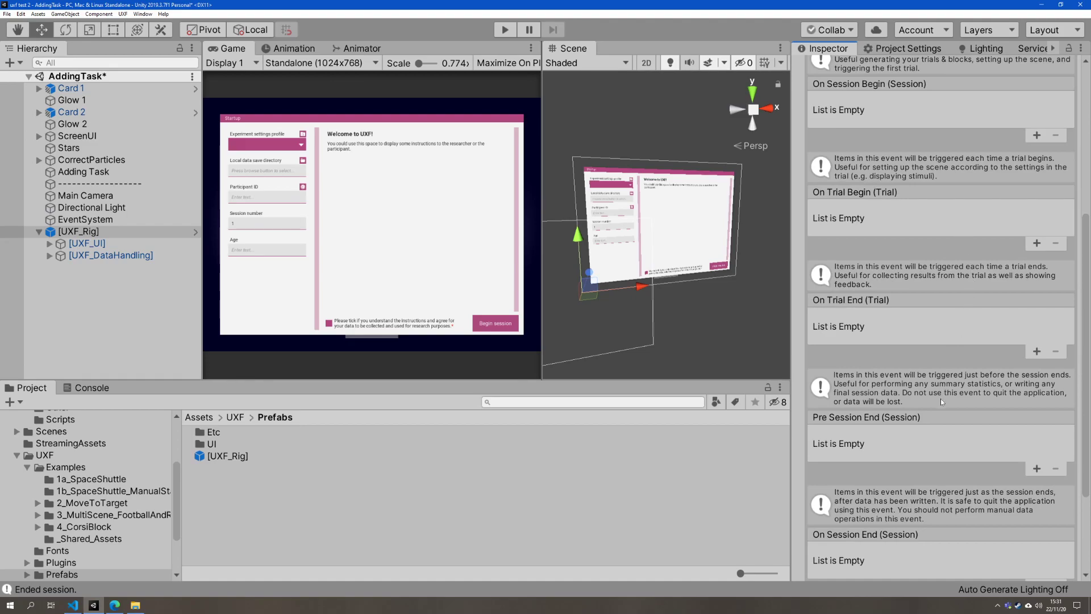
pyautogui.scroll(3, 946, 399)
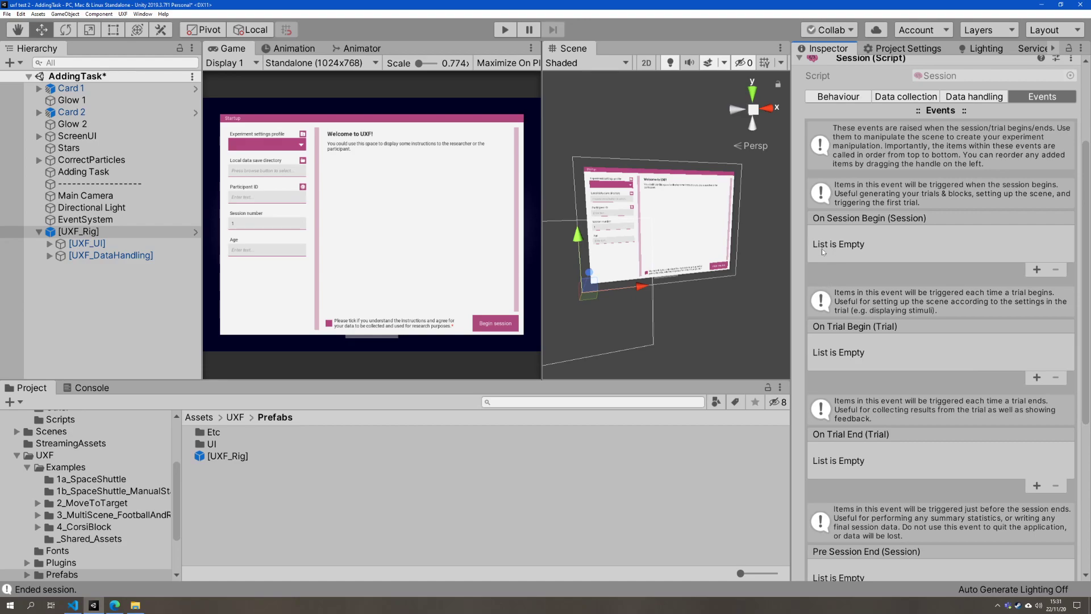
# - Create a new script named GenerateExperiment and add it as a component to the Adding Task object
pyautogui.click(84, 249)
pyautogui.click(83, 171)
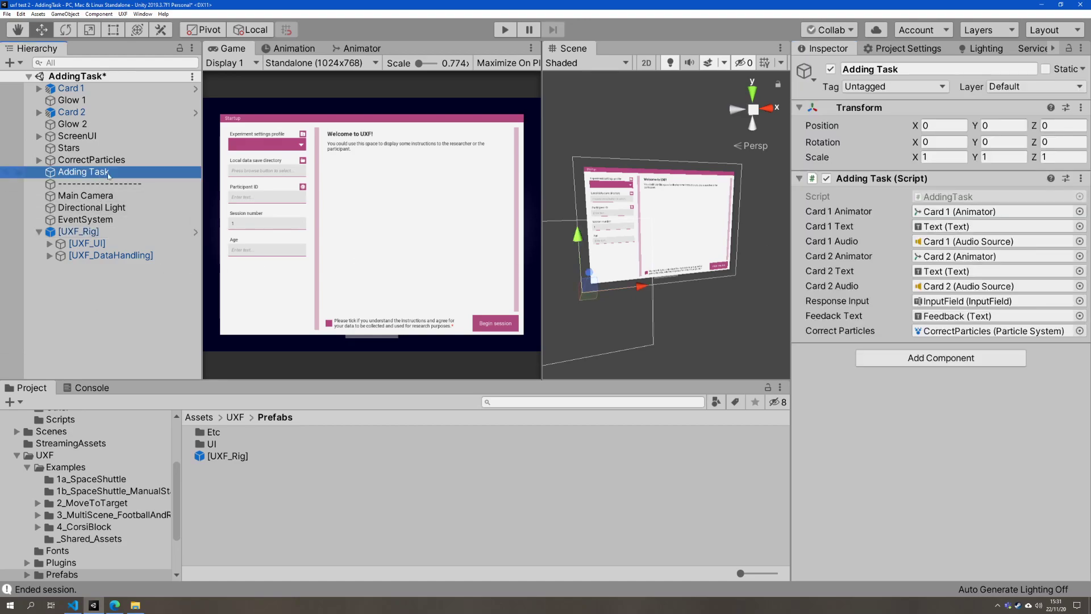
pyautogui.click(908, 356)
pyautogui.write('Generate')
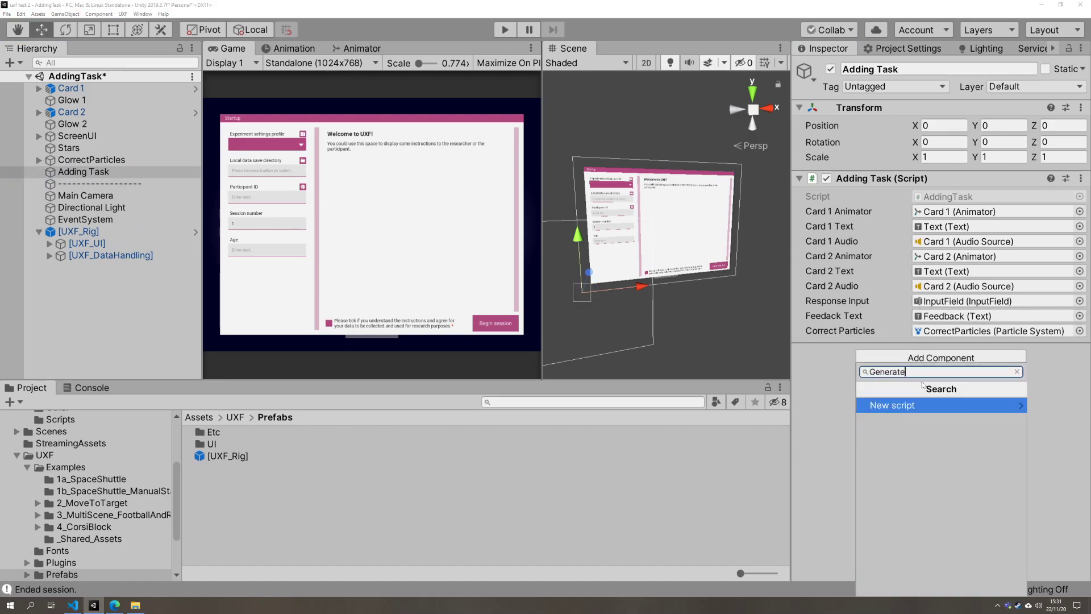
pyautogui.write('Experiment')
pyautogui.press('Return')
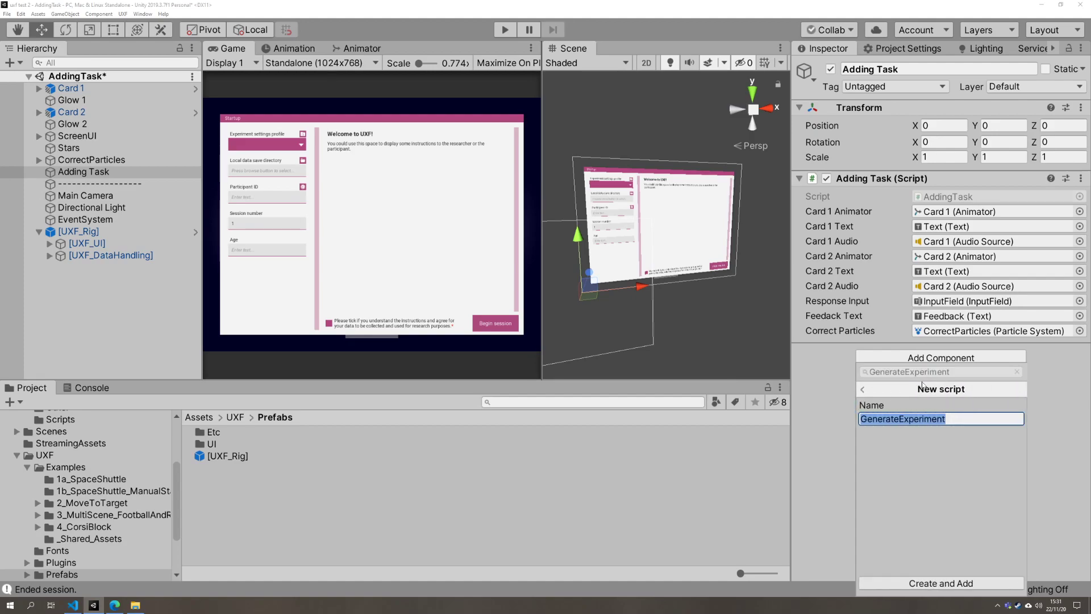
pyautogui.click(947, 588)
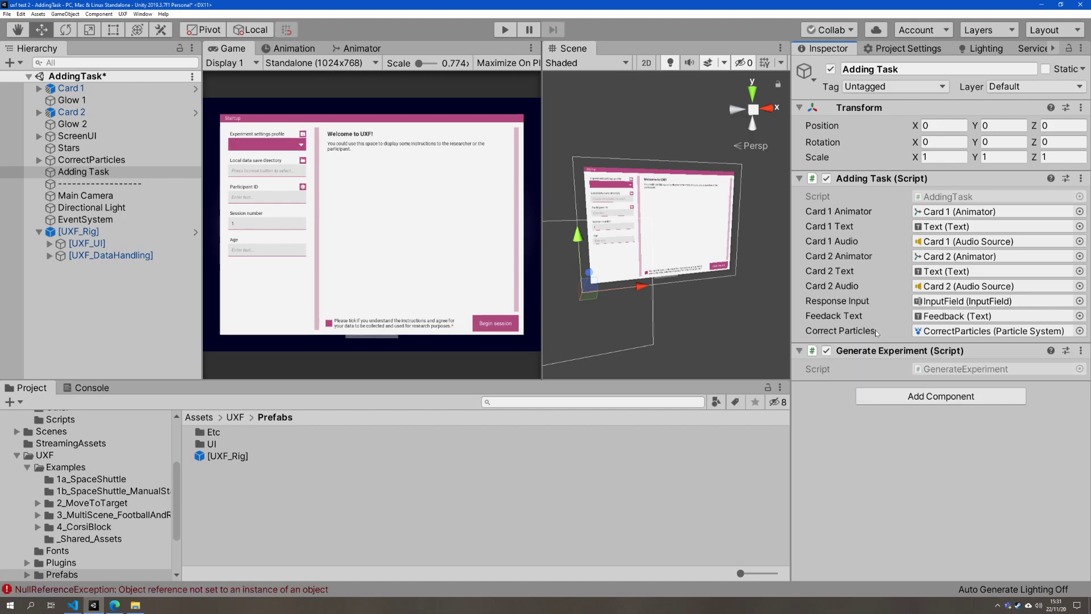
# - Open the GenerateExperiment script in Visual Studio Code and delete its default Start and Update methods, leaving blank lines in the class
pyautogui.doubleClick(946, 433)
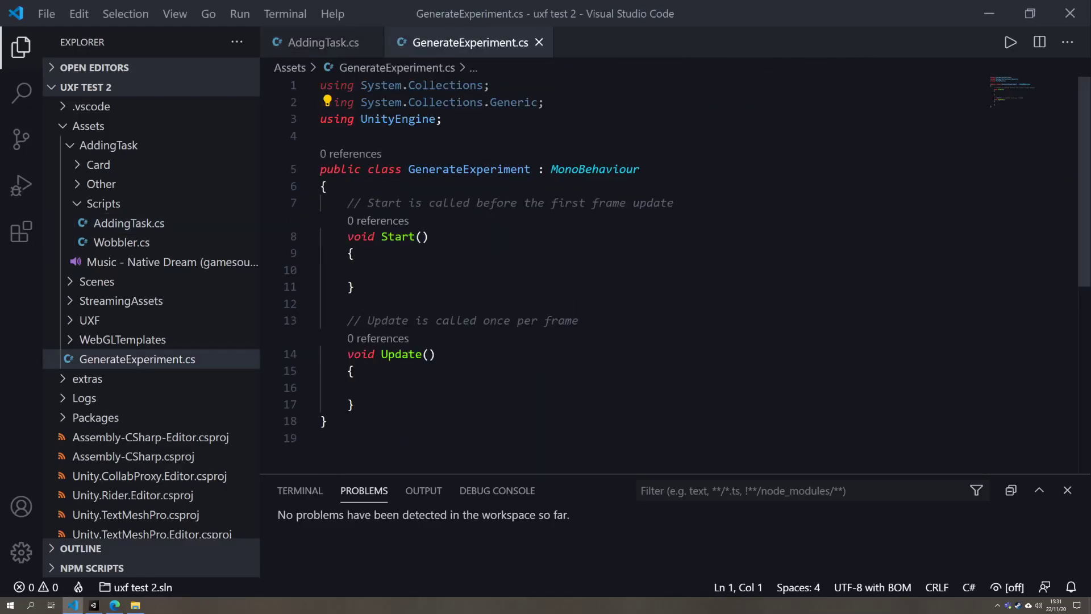
pyautogui.click(354, 253)
pyautogui.click(376, 270)
pyautogui.moveTo(354, 404); pyautogui.dragTo(348, 202)
pyautogui.press('Return')
pyautogui.press('Return')
pyautogui.press('Up')
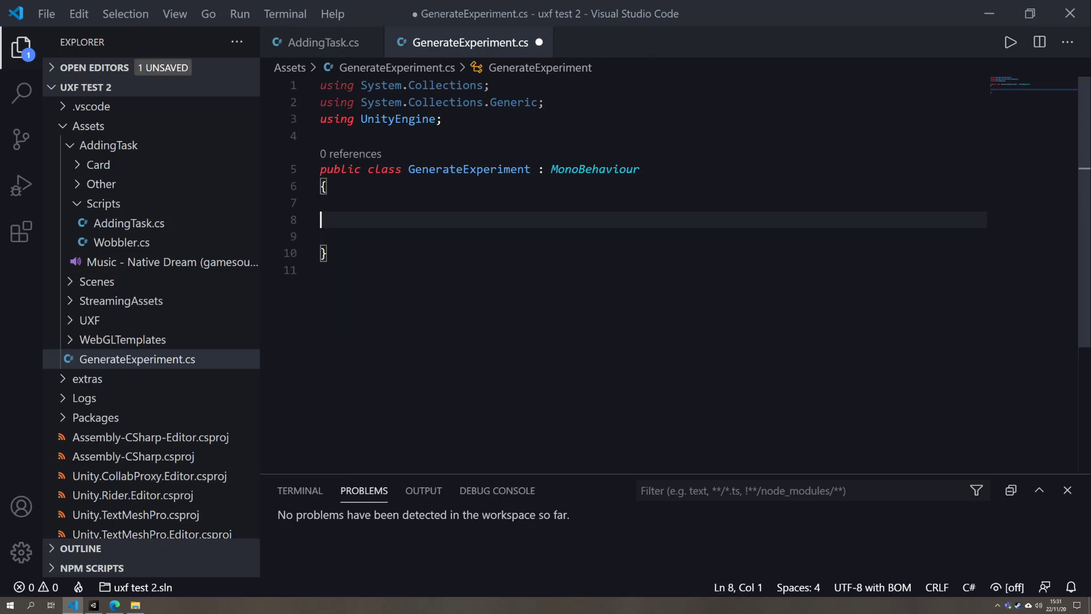
# - Declare a public void method named Generate() with an empty body in the GenerateExperiment class
pyautogui.write('publi')
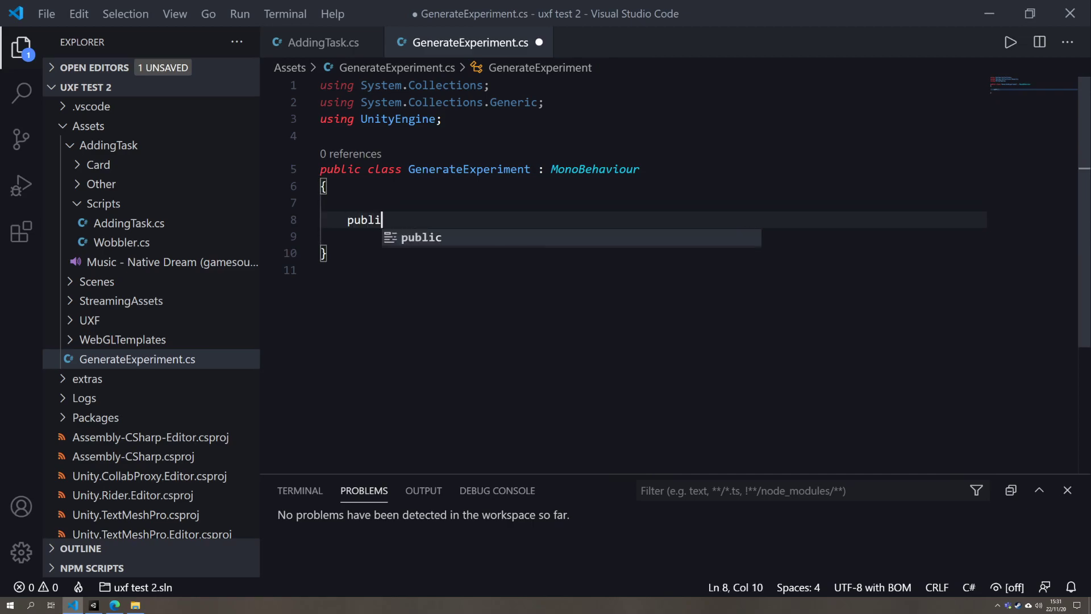
pyautogui.write('c void G')
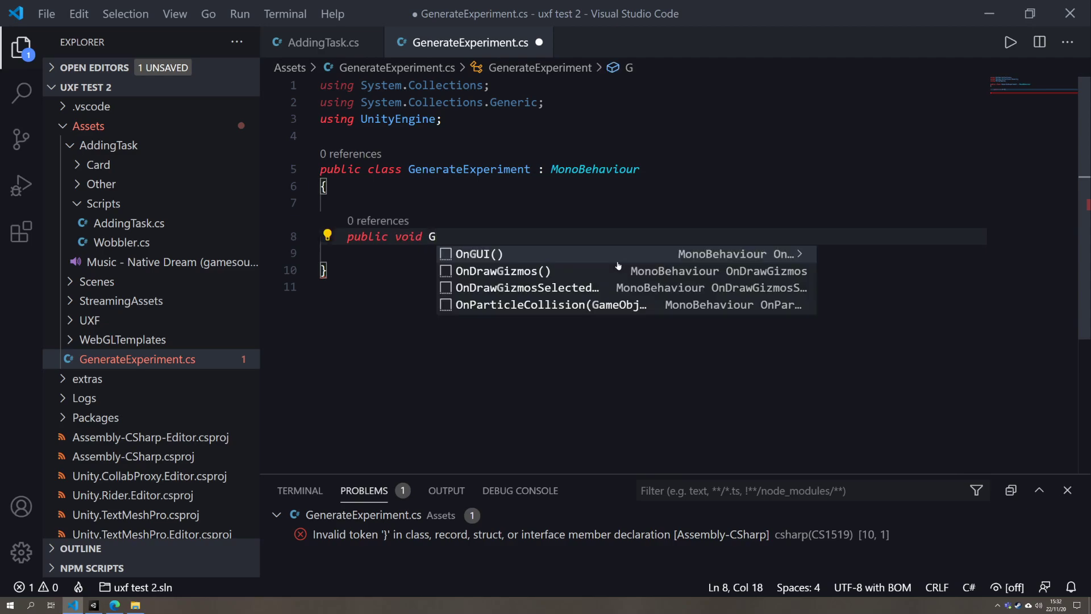
pyautogui.press('Escape')
pyautogui.write('Generate()')
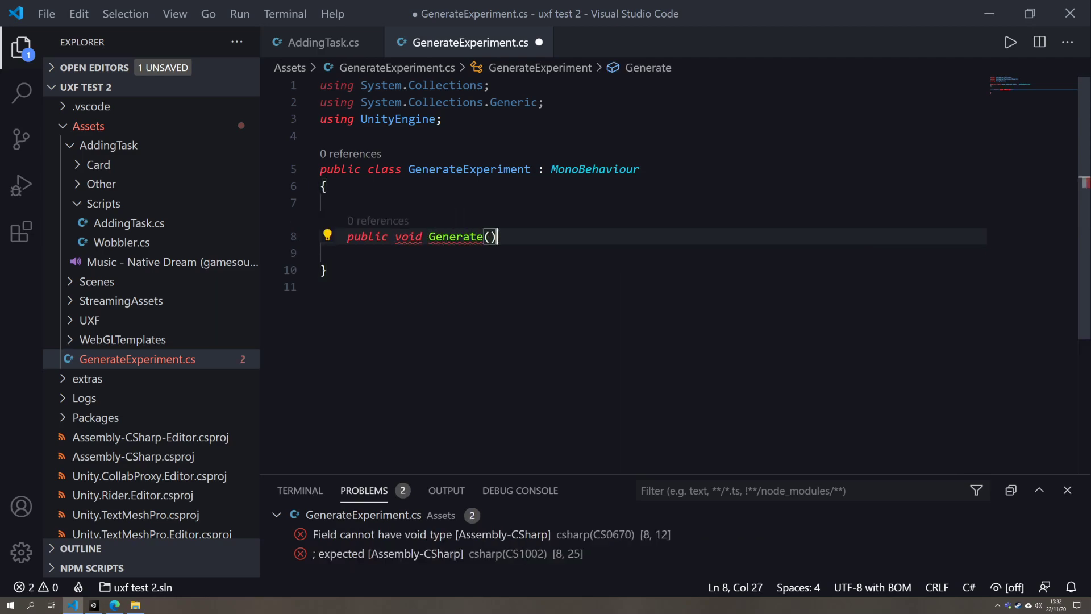
pyautogui.press('Return')
pyautogui.write('{')
pyautogui.press('Return')
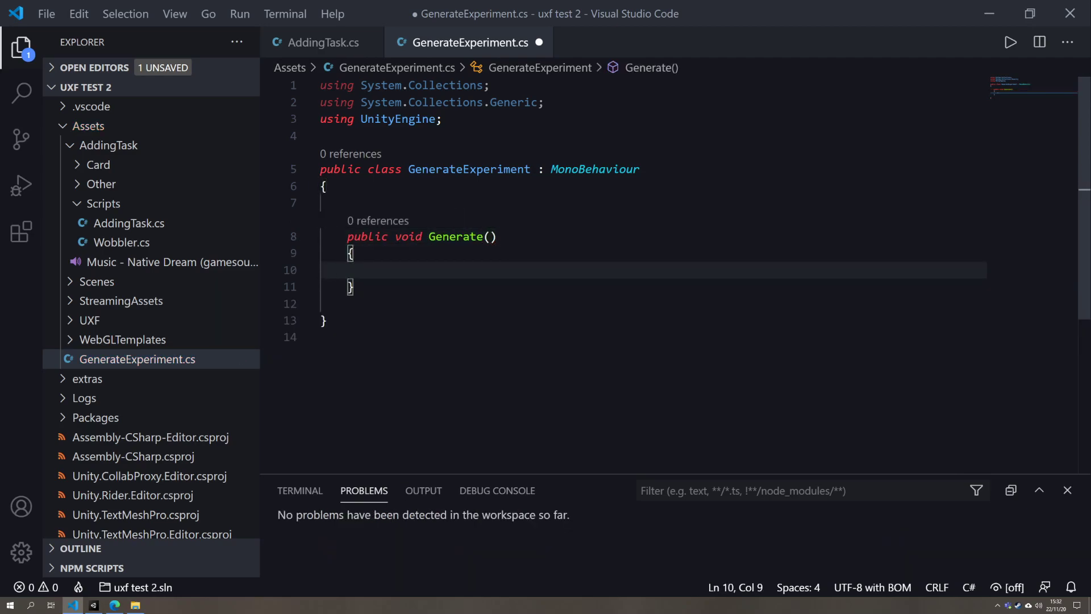
# - Switch to Unity and check the Session script component on [UXF_Rig]
pyautogui.click(497, 236)
pyautogui.press('Left')
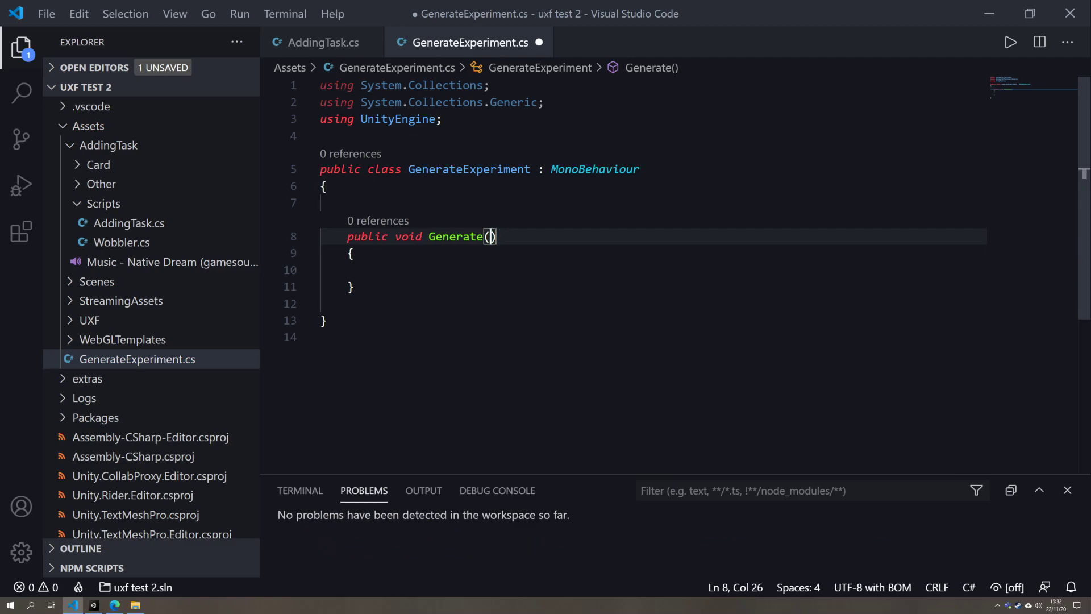
pyautogui.hotkey('alt', 'Tab')
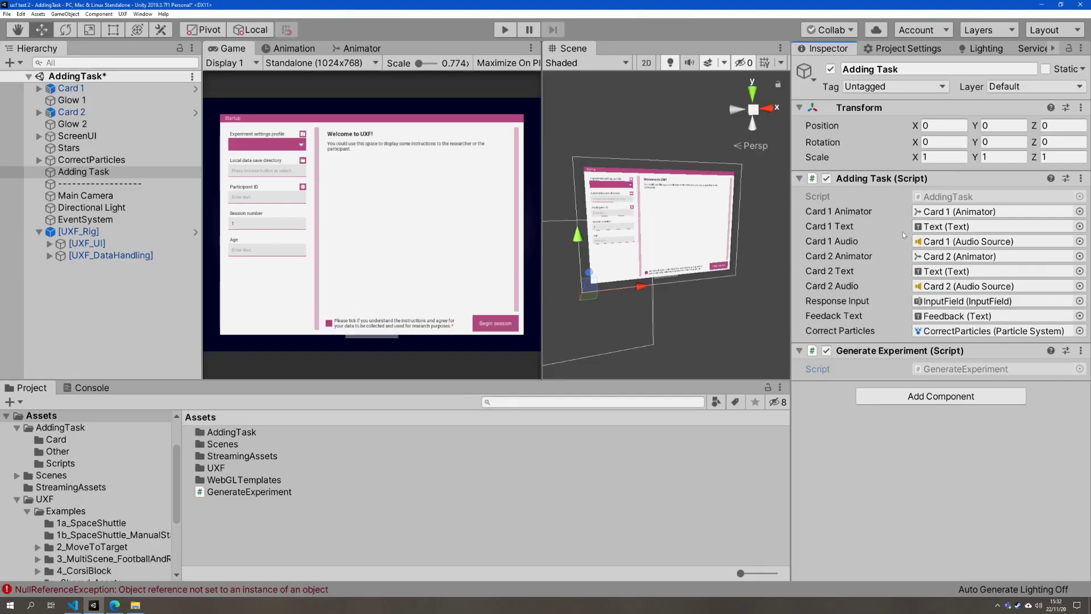
pyautogui.click(103, 233)
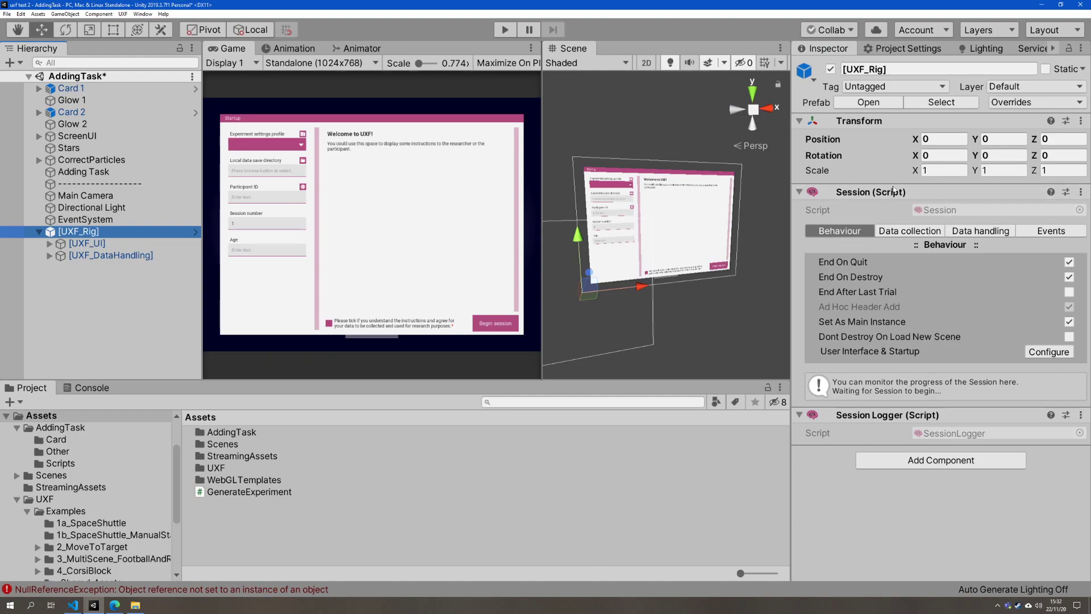
# - Switch to Visual Studio Code and add the directive "using UXF;" below the existing using lines of GenerateExperiment.cs
pyautogui.hotkey('alt', 'Tab')
pyautogui.click(321, 136)
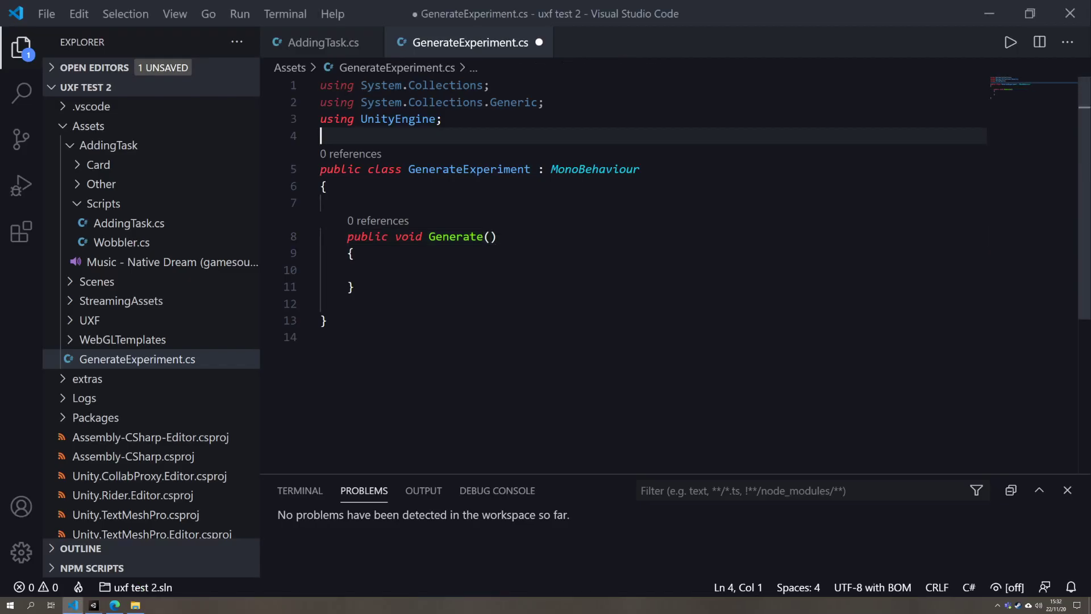
pyautogui.press('Return')
pyautogui.write('using')
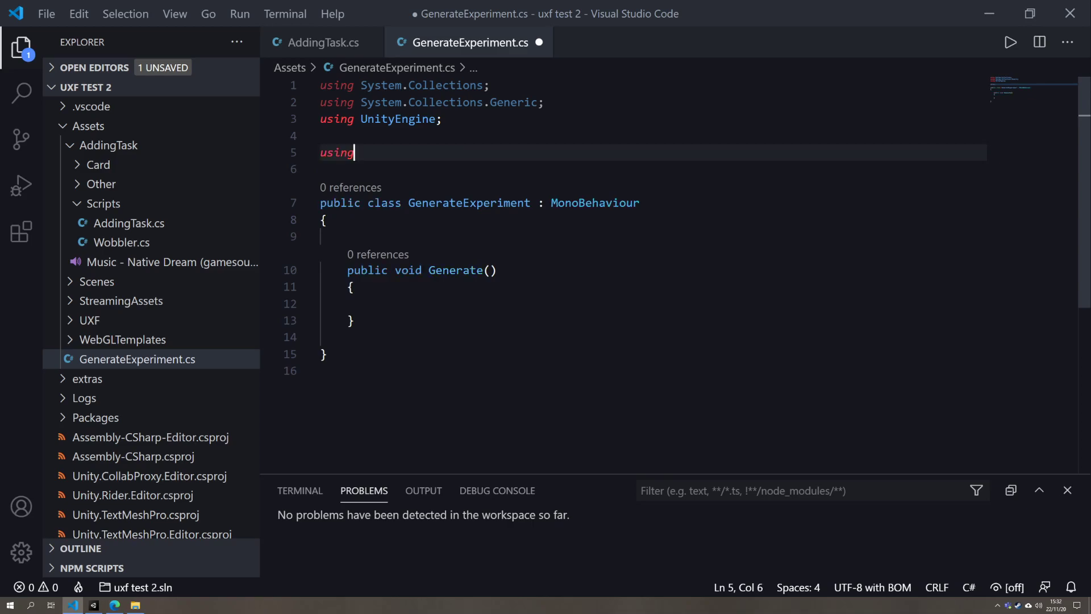
pyautogui.write(' UXF;')
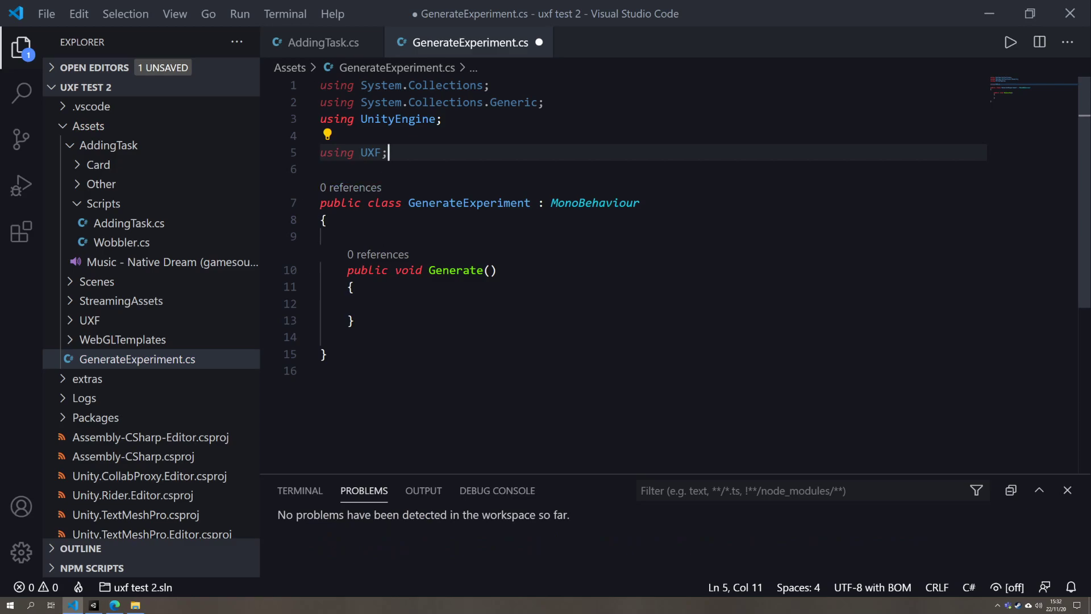
pyautogui.doubleClick(368, 152)
# - Give the Generate method a parameter of type Session named uxfSession
pyautogui.click(489, 270)
pyautogui.write('Session s')
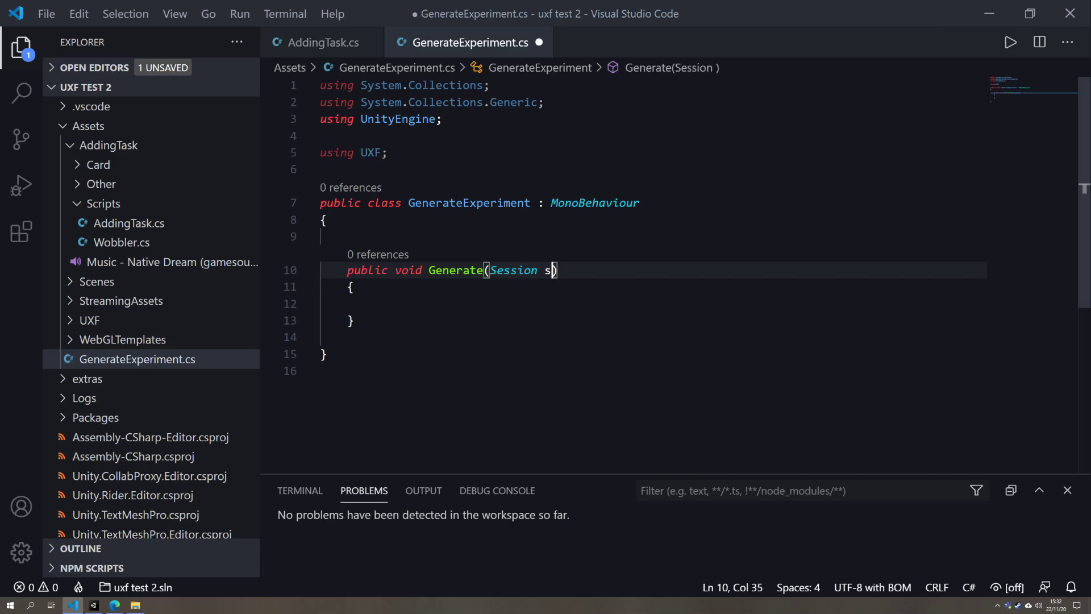
pyautogui.press('BackSpace')
pyautogui.write('uxfSession')
pyautogui.click(322, 303)
pyautogui.press('Tab')
pyautogui.press('Tab')
pyautogui.doubleClick(579, 270)
pyautogui.click(375, 304)
pyautogui.doubleClick(580, 270)
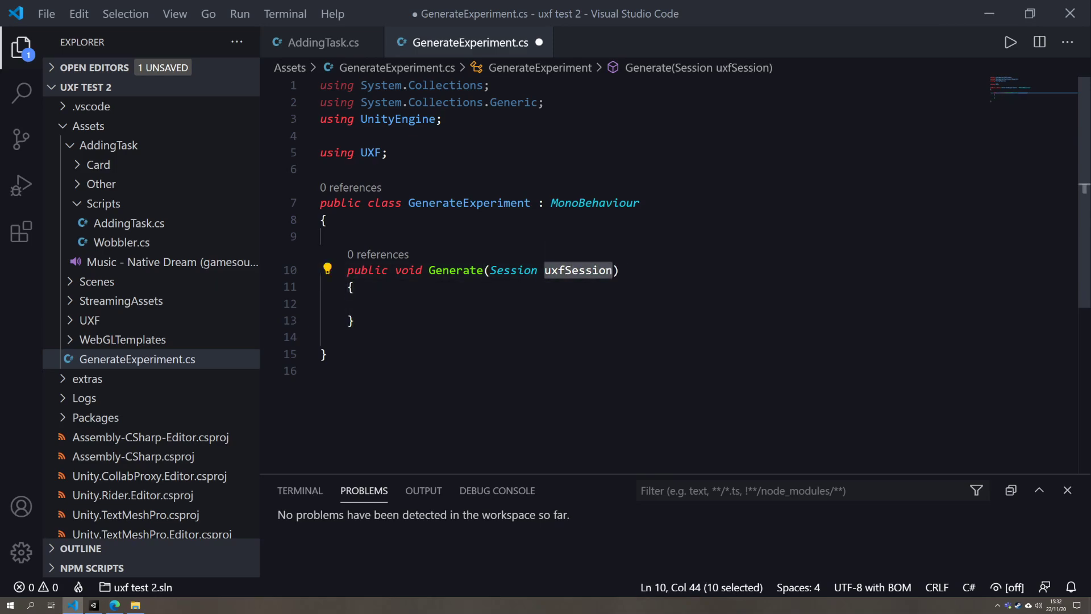
pyautogui.doubleClick(513, 270)
pyautogui.doubleClick(580, 270)
pyautogui.doubleClick(514, 270)
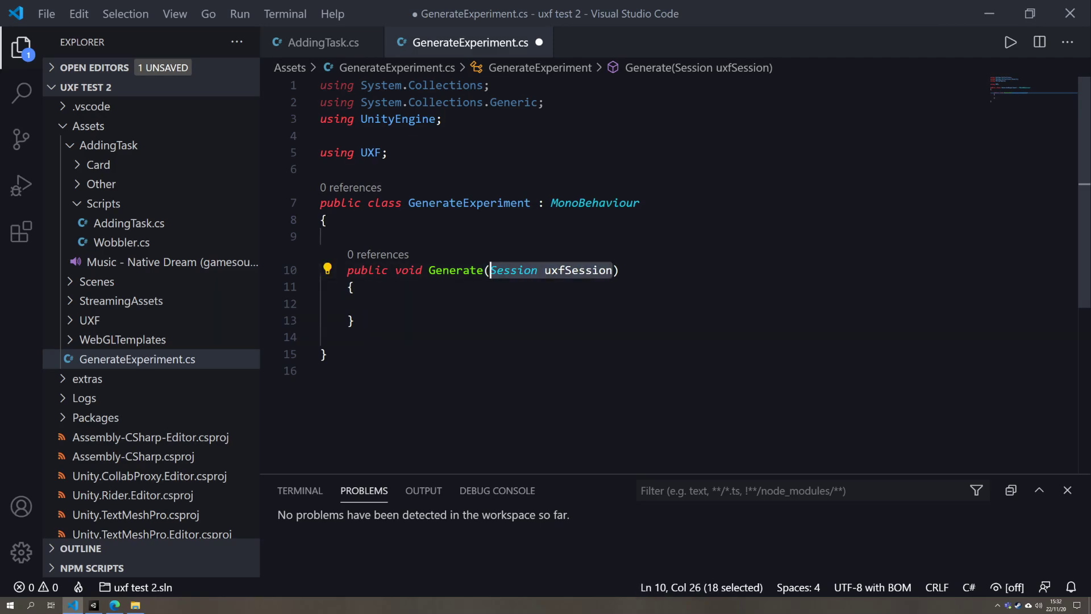
# - Inside the Generate method, add the statement uxfSession.CreateBlock(5); to create a block of five trials
pyautogui.doubleClick(579, 270)
pyautogui.hotkey('ctrl', 'c')
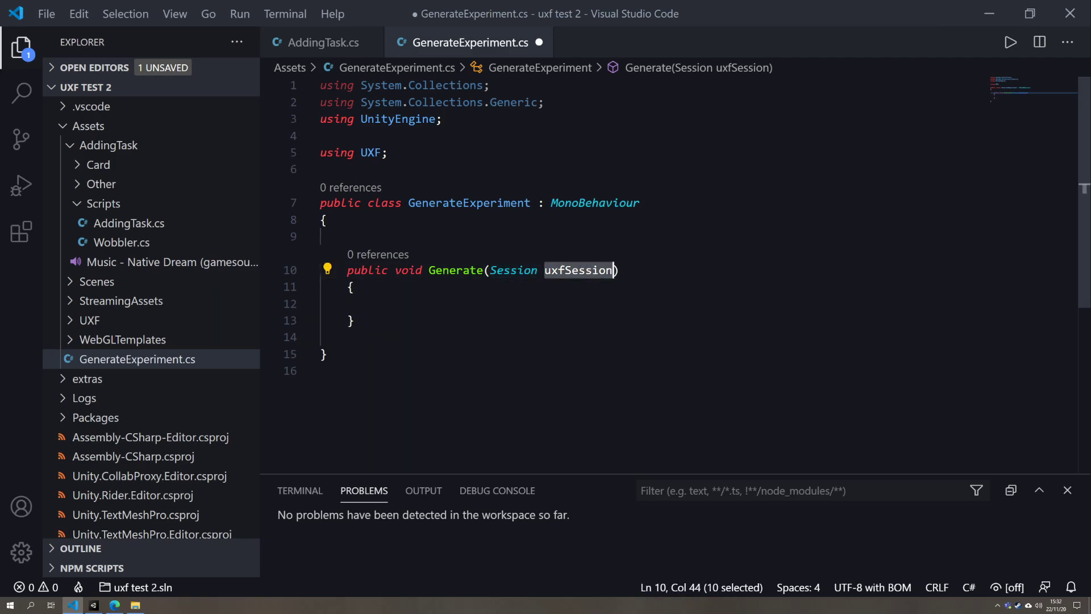
pyautogui.click(375, 304)
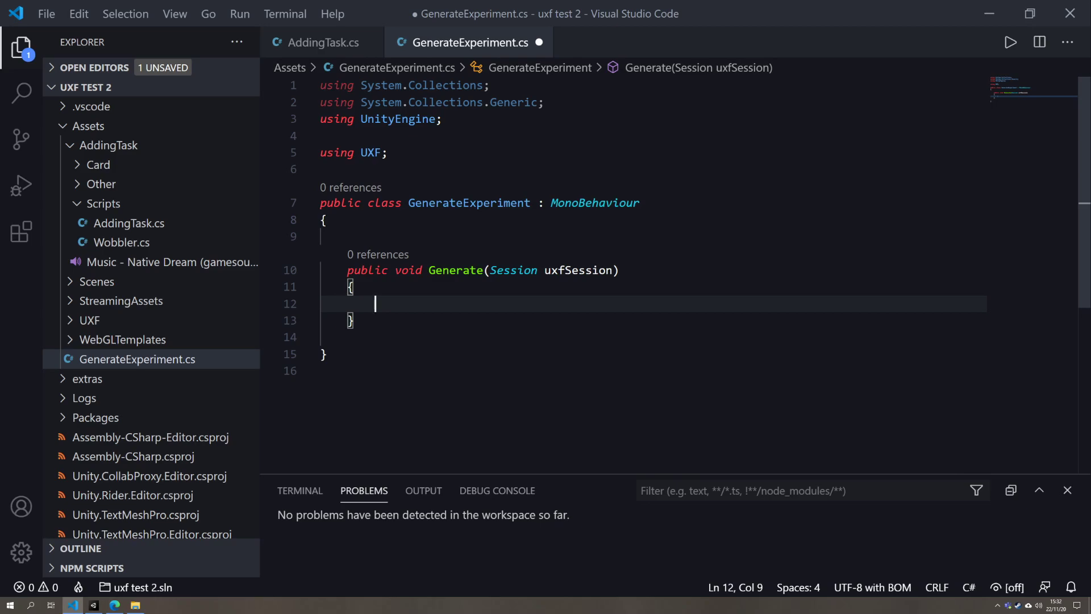
pyautogui.hotkey('ctrl', 'v')
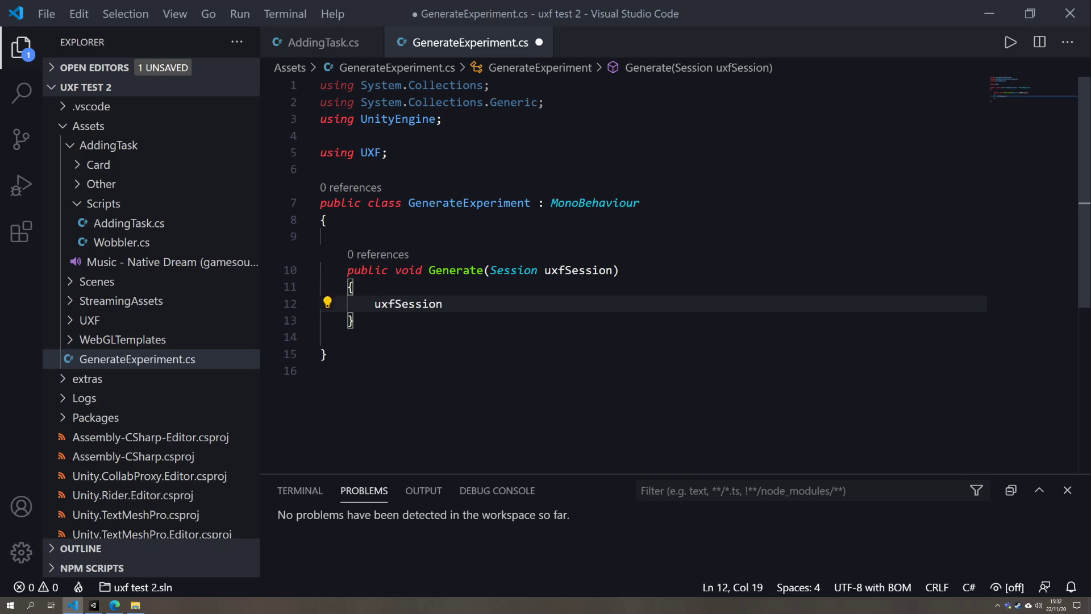
pyautogui.write('.cre')
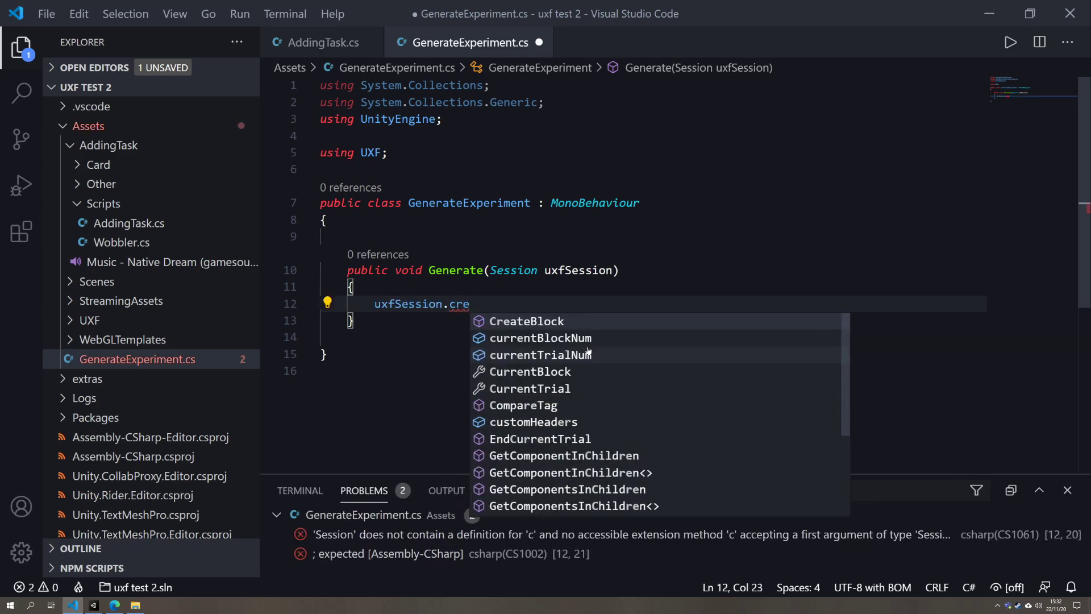
pyautogui.press('Return')
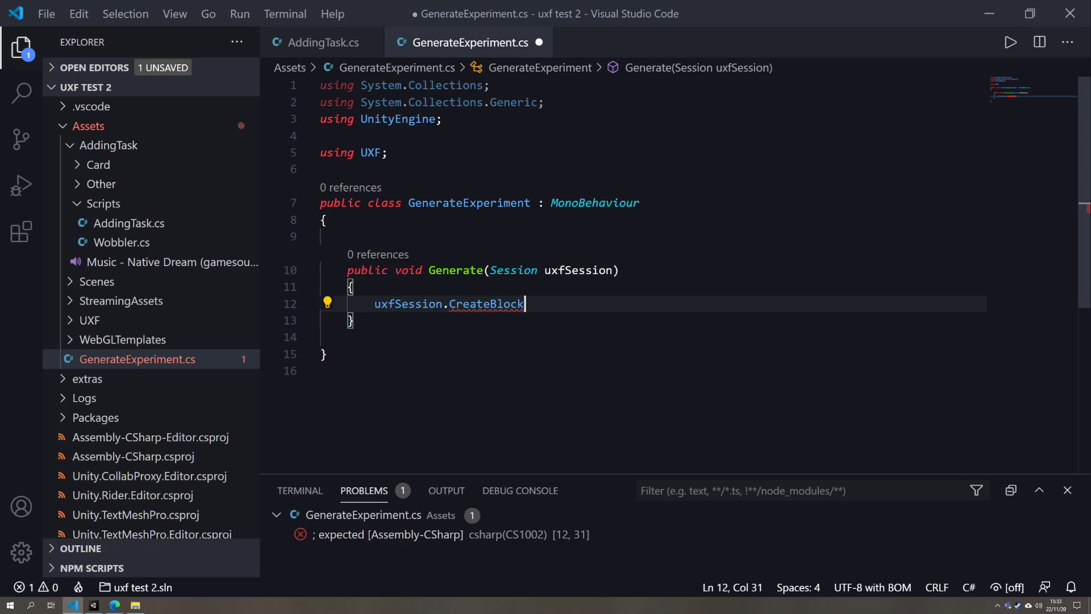
pyautogui.write('(')
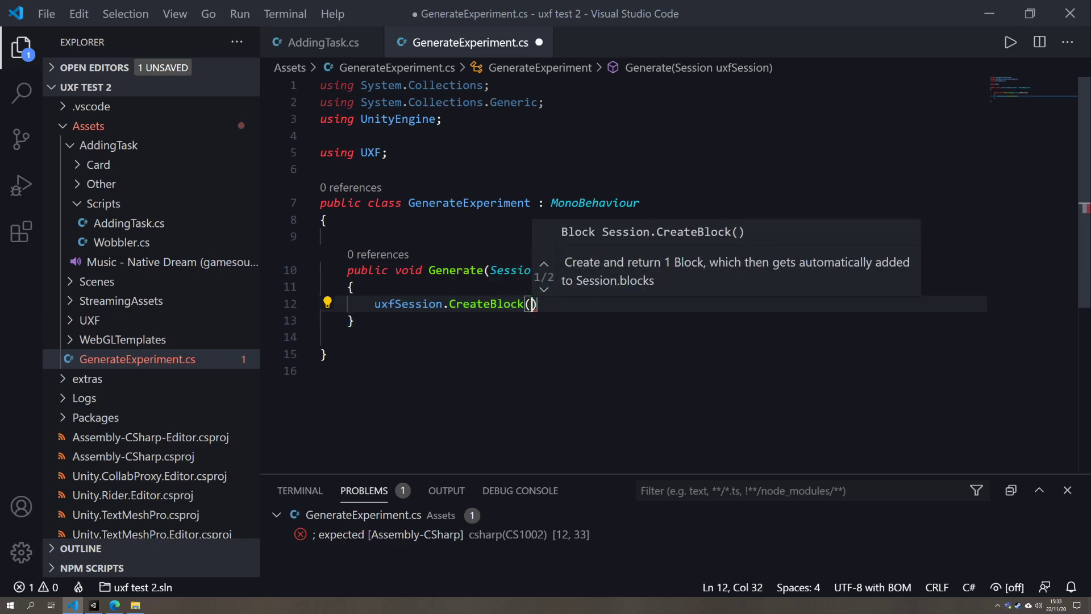
pyautogui.write('5);')
pyautogui.hotkey('ctrl', 'Left')
pyautogui.hotkey('ctrl', 'Left')
pyautogui.hotkey('ctrl', 'Left')
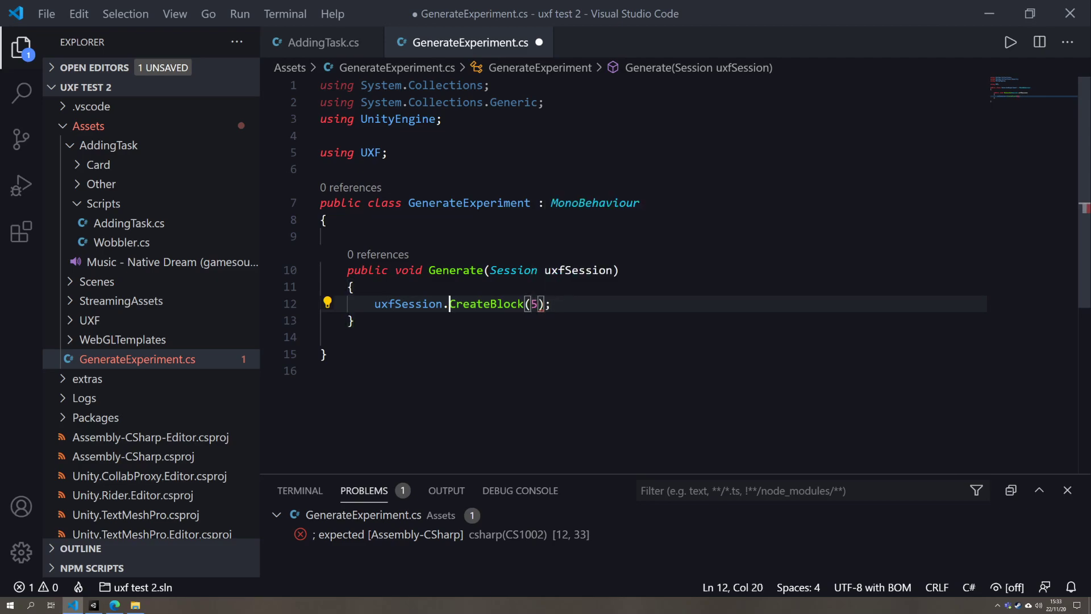
# - Store the result of uxfSession.CreateBlock(5) in a Block variable named myBlock
pyautogui.hotkey('ctrl', 'Left')
pyautogui.hotkey('ctrl', 'Left')
pyautogui.hotkey('ctrl', 'Right')
pyautogui.press('Left')
pyautogui.hotkey('ctrl', 'Left')
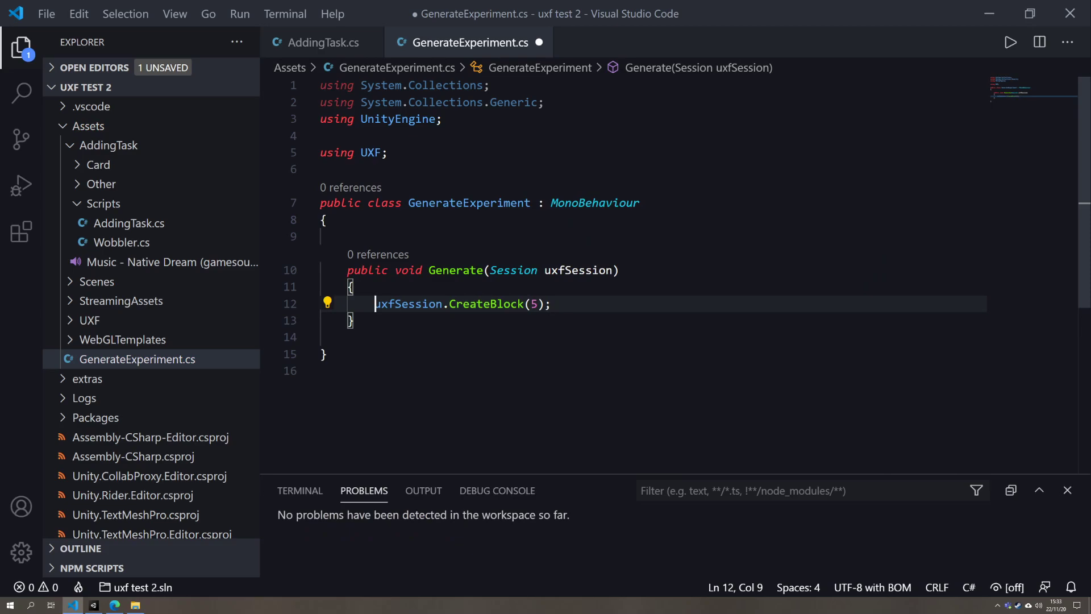
pyautogui.write('Block ')
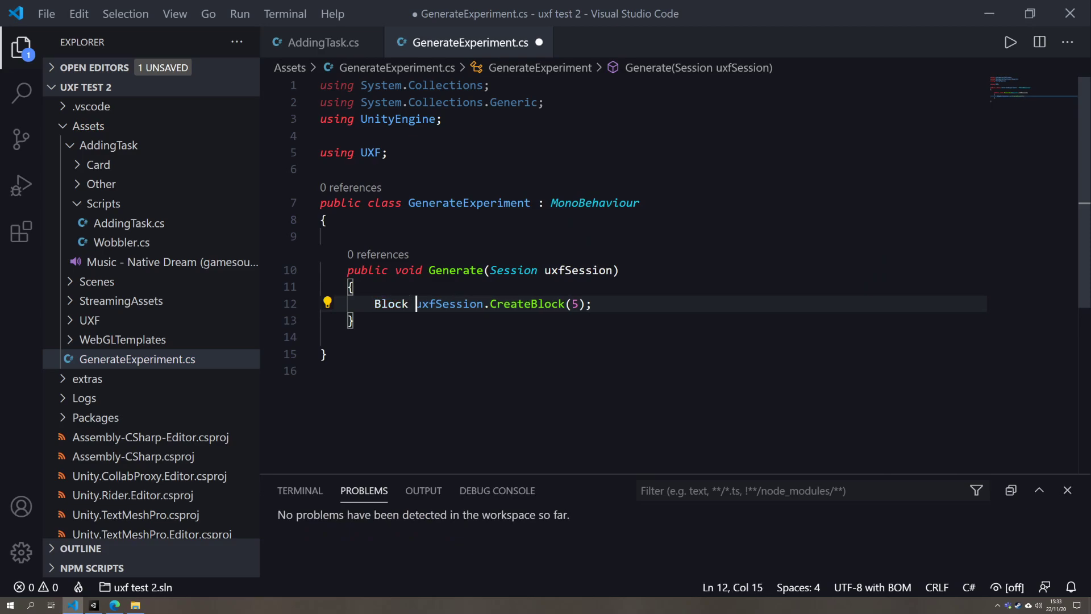
pyautogui.write('myBlock =')
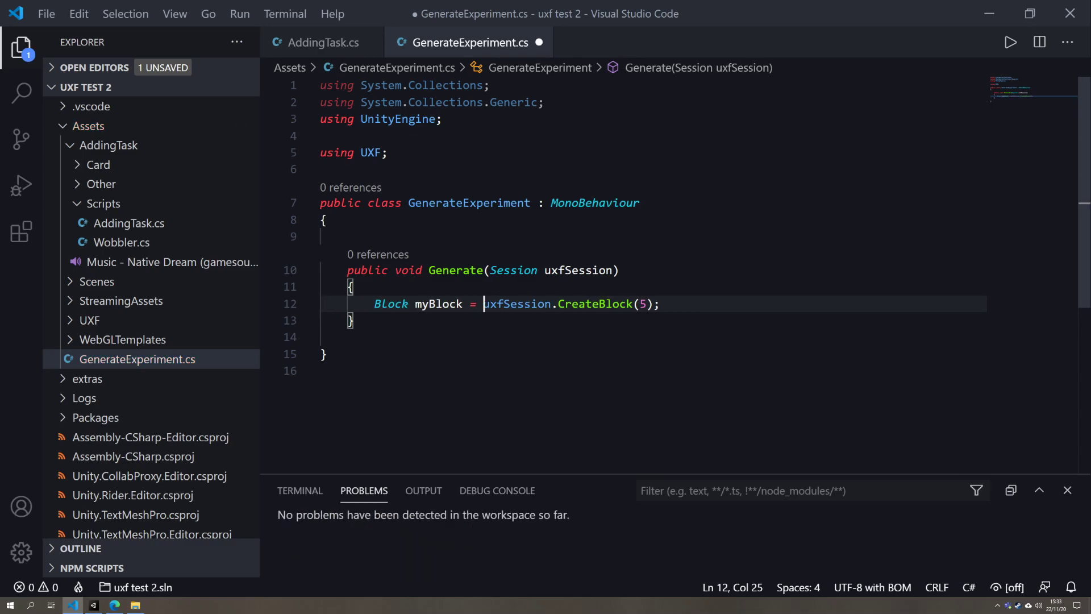
# - Below the block statement, leave a blank line and start a foreach loop with the loop variable Trial trial
pyautogui.press('End')
pyautogui.press('Return')
pyautogui.press('Return')
pyautogui.press('BackSpace')
pyautogui.press('BackSpace')
pyautogui.press('BackSpace')
pyautogui.press('BackSpace')
pyautogui.press('Return')
pyautogui.press('Return')
pyautogui.press('Return')
pyautogui.press('Up')
pyautogui.press('Tab')
pyautogui.write('for')
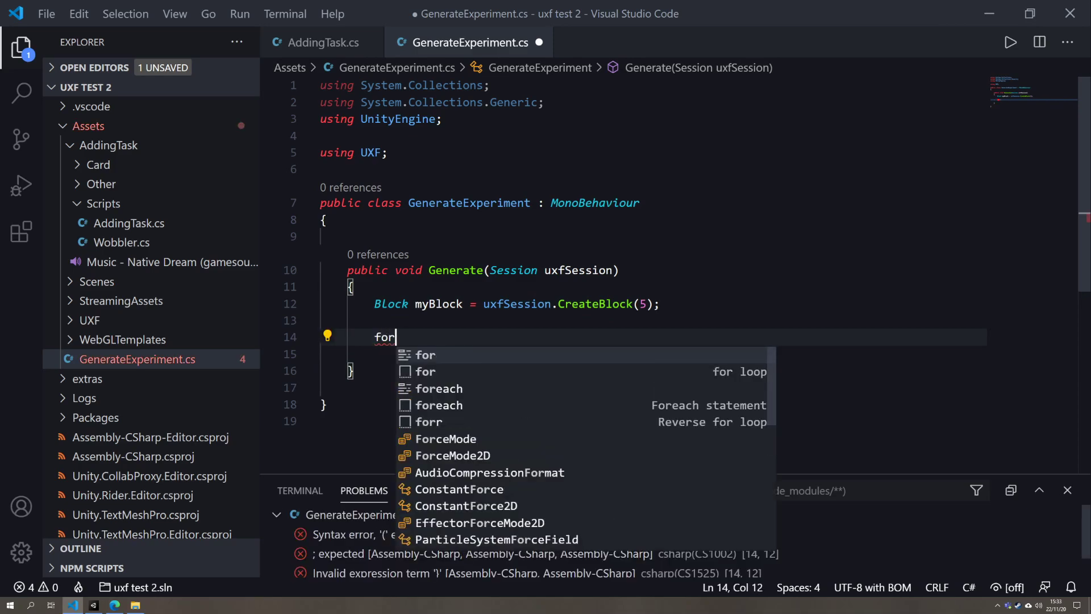
pyautogui.write('each ')
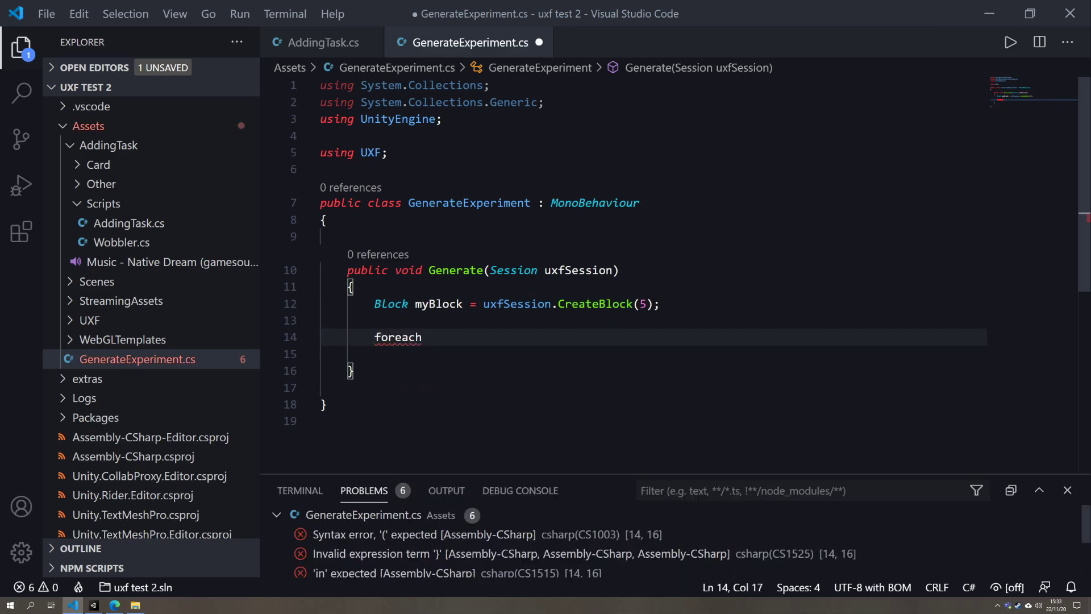
pyautogui.write('(Trial ')
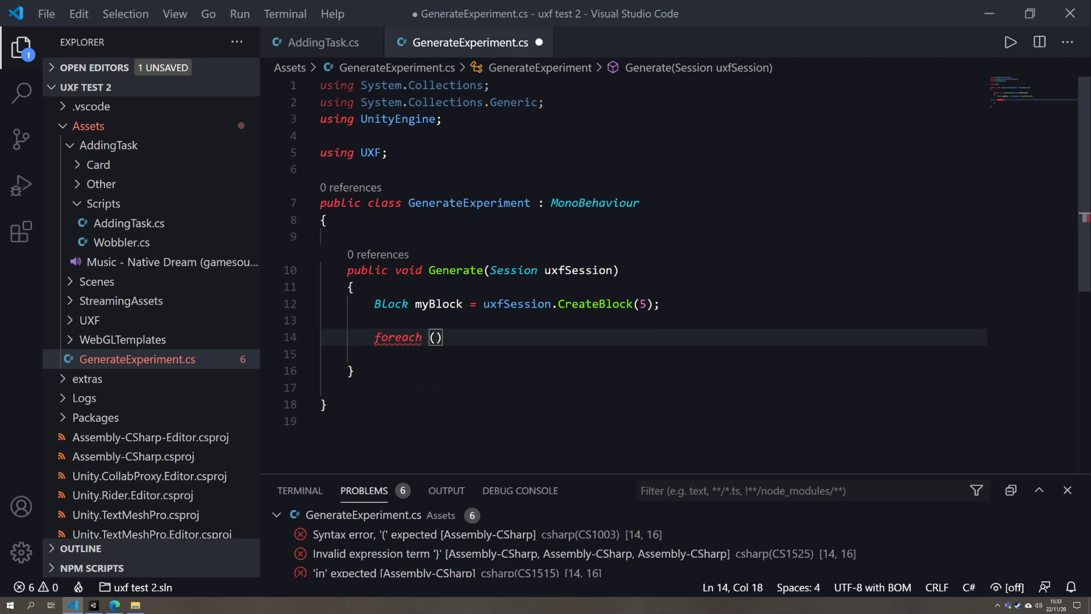
pyautogui.write('trial')
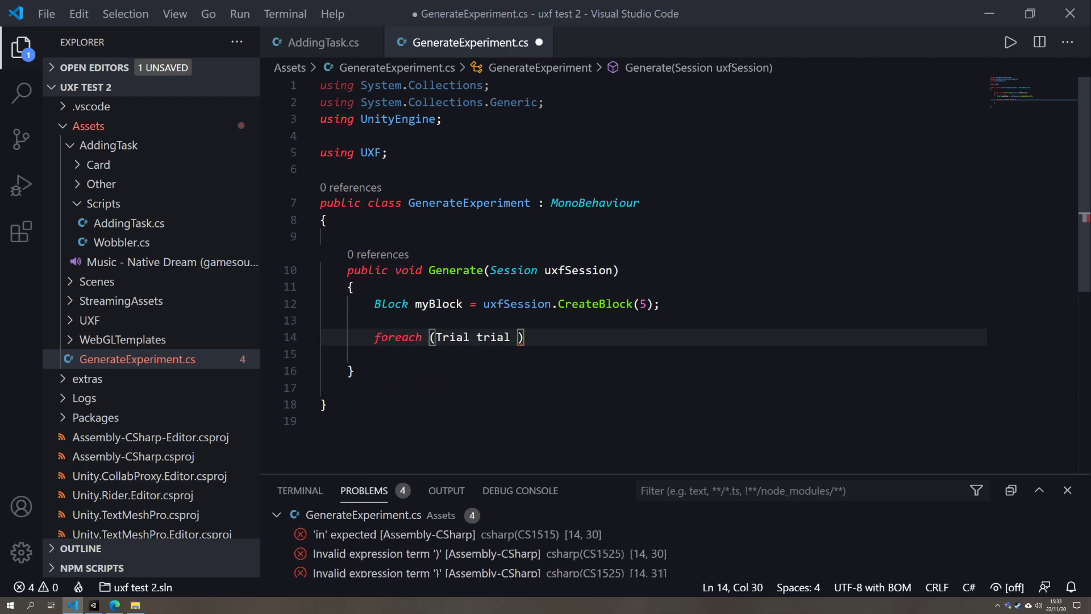
# - Complete the foreach header with "in myBlock.trials" and add an empty braced body beneath it
pyautogui.doubleClick(453, 337)
pyautogui.doubleClick(493, 337)
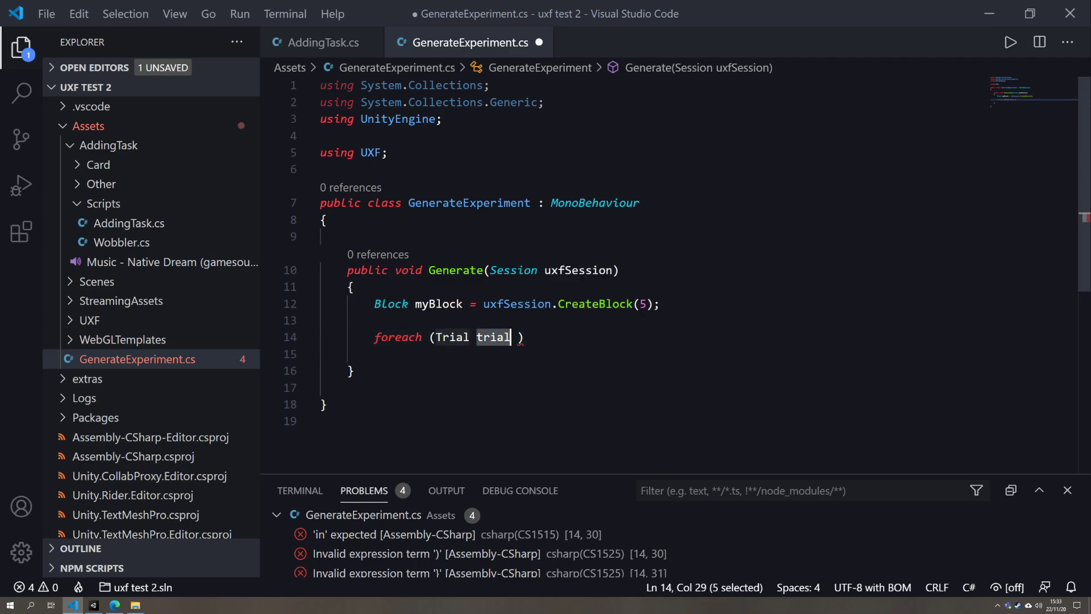
pyautogui.click(518, 337)
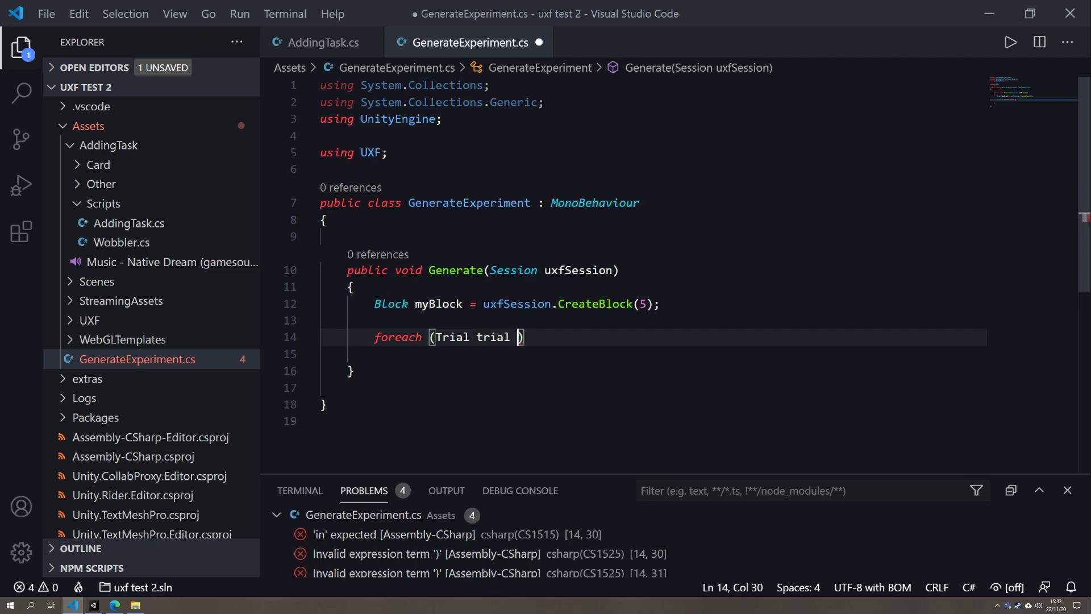
pyautogui.write('in my')
pyautogui.write('Block.tr')
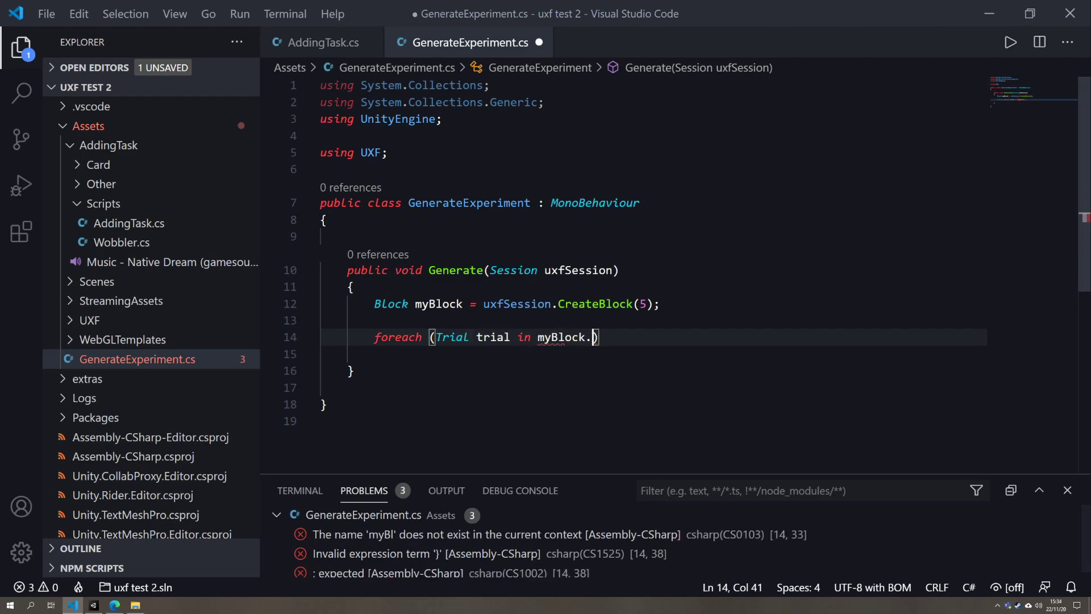
pyautogui.write('ials')
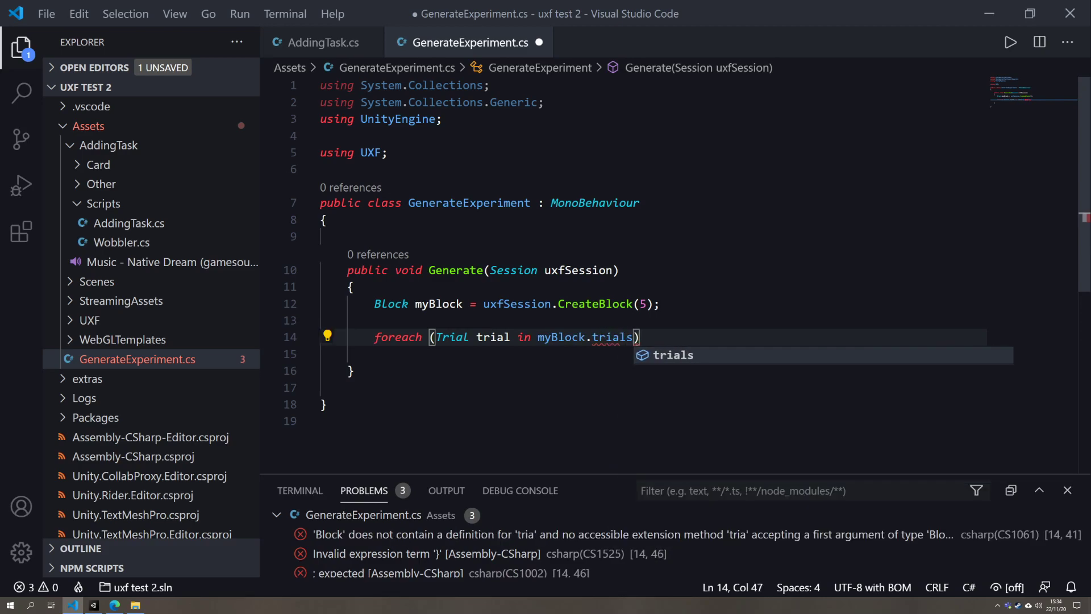
pyautogui.doubleClick(613, 337)
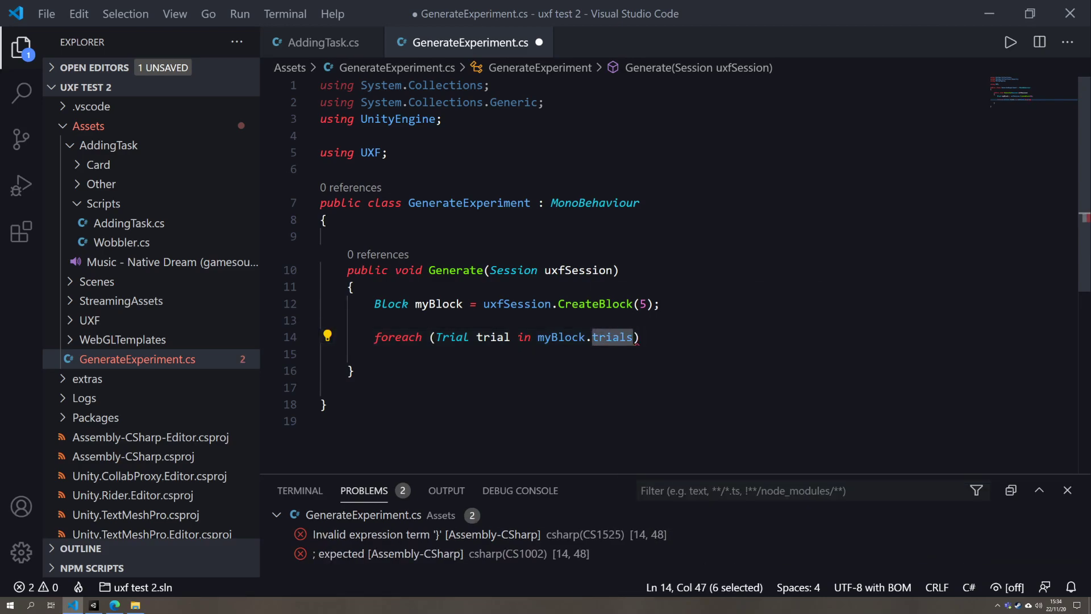
pyautogui.click(641, 337)
pyautogui.press('Return')
pyautogui.write('{')
pyautogui.press('Return')
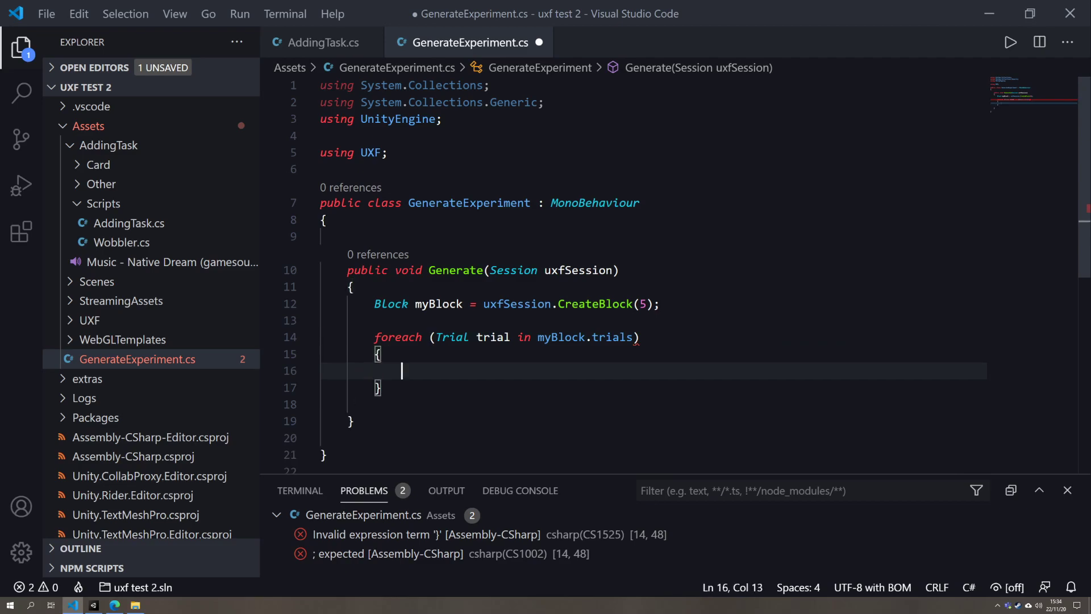
# - Inside the foreach body, write a SetValue call on trial.settings
pyautogui.doubleClick(493, 337)
pyautogui.hotkey('ctrl', 'c')
pyautogui.click(404, 371)
pyautogui.hotkey('ctrl', 'v')
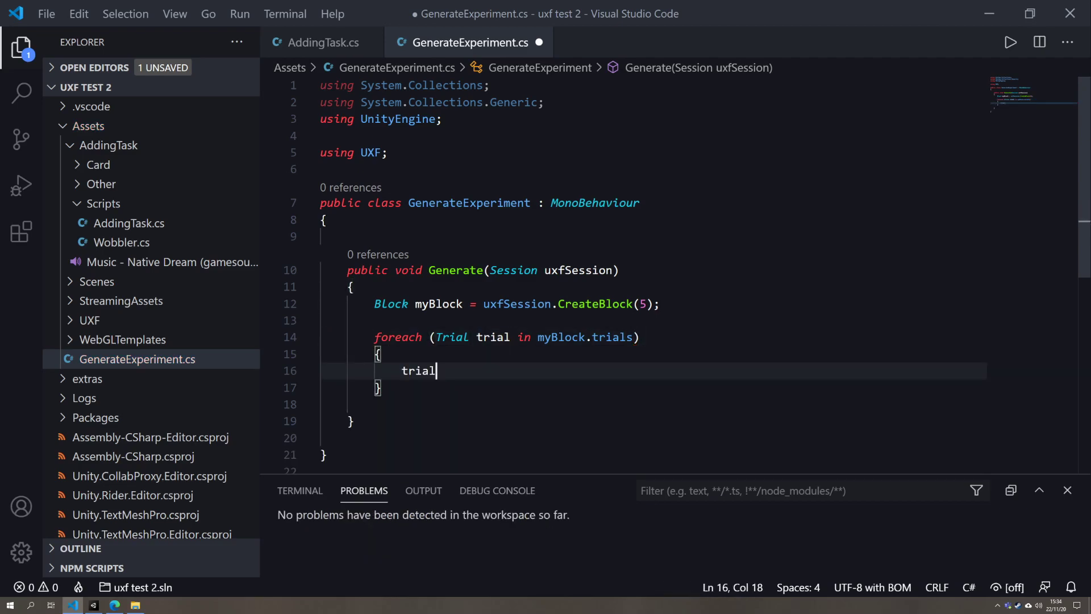
pyautogui.write('.s')
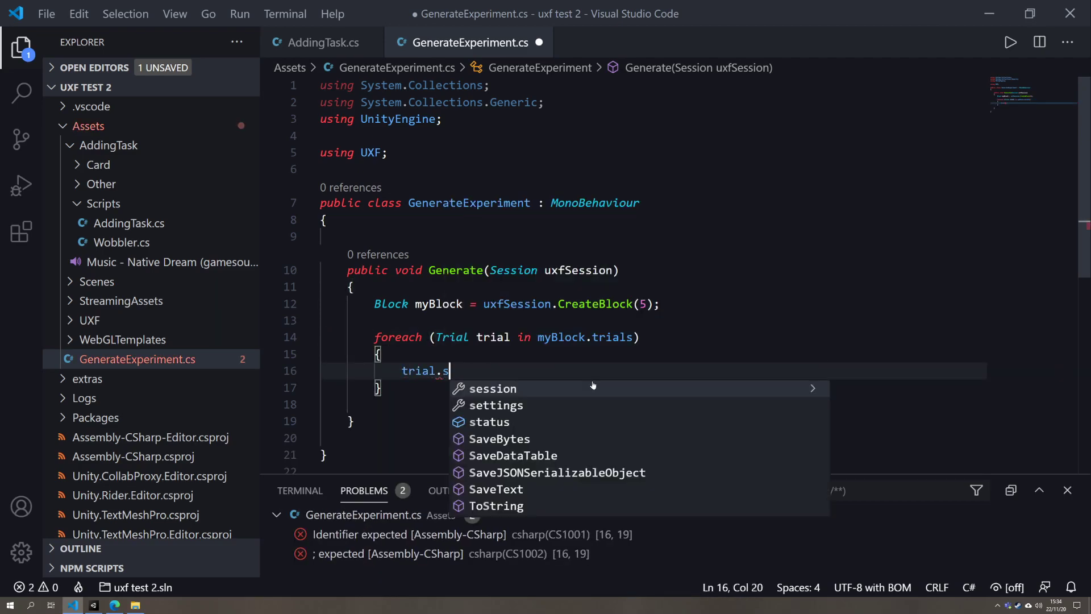
pyautogui.write('ett')
pyautogui.press('Tab')
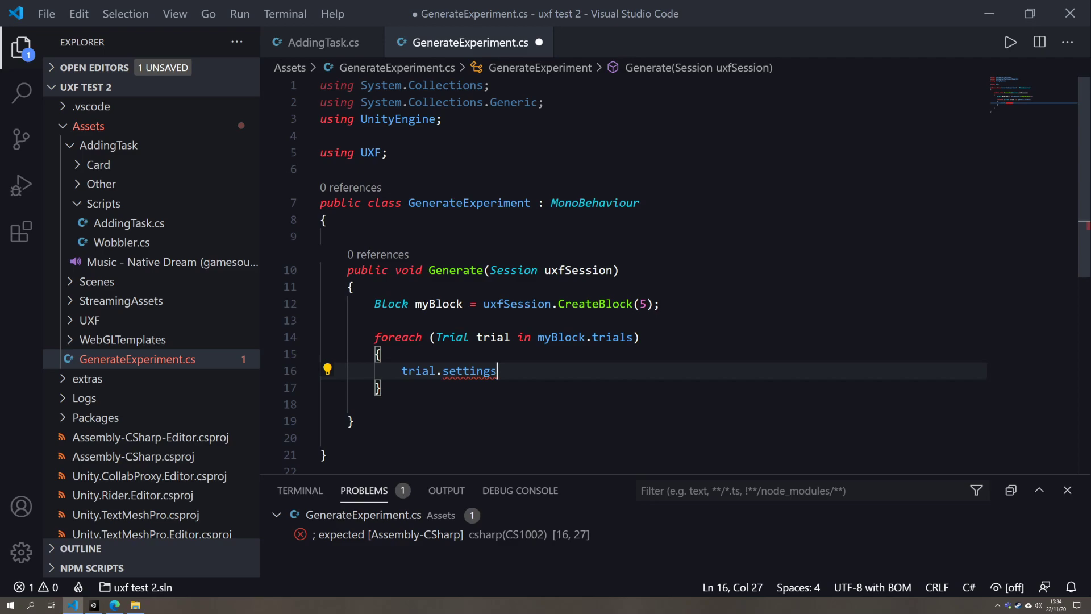
pyautogui.write('.')
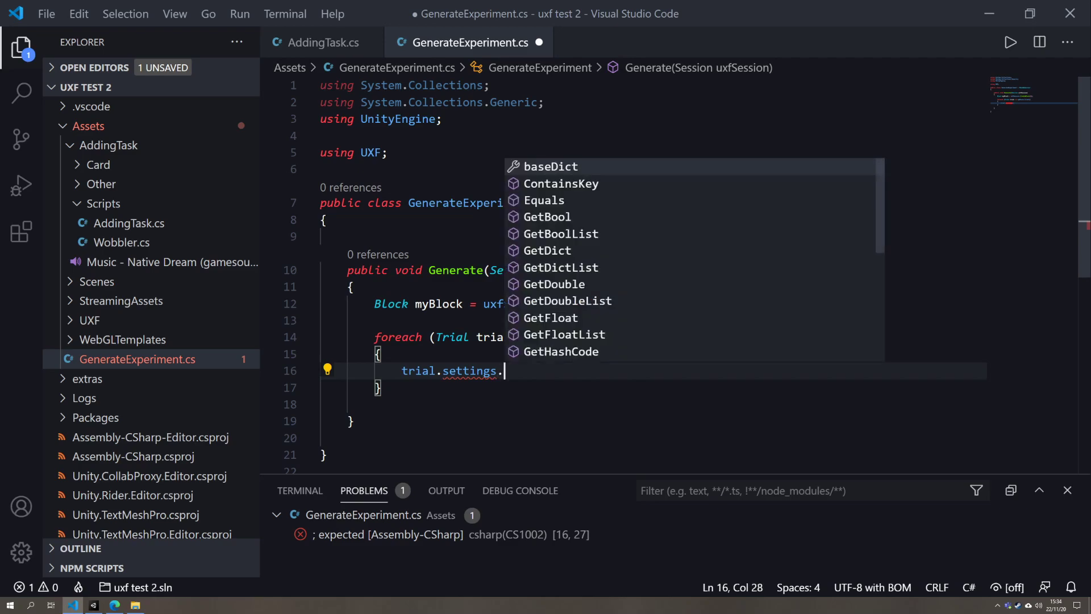
pyautogui.write('Ser')
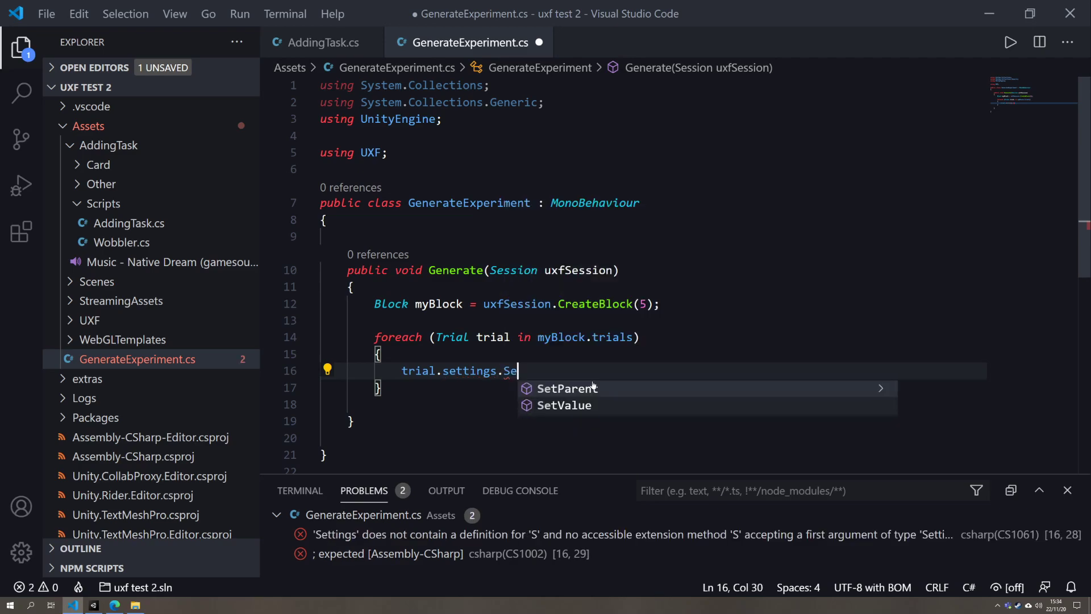
pyautogui.press('BackSpace')
pyautogui.write('t')
pyautogui.press('Down')
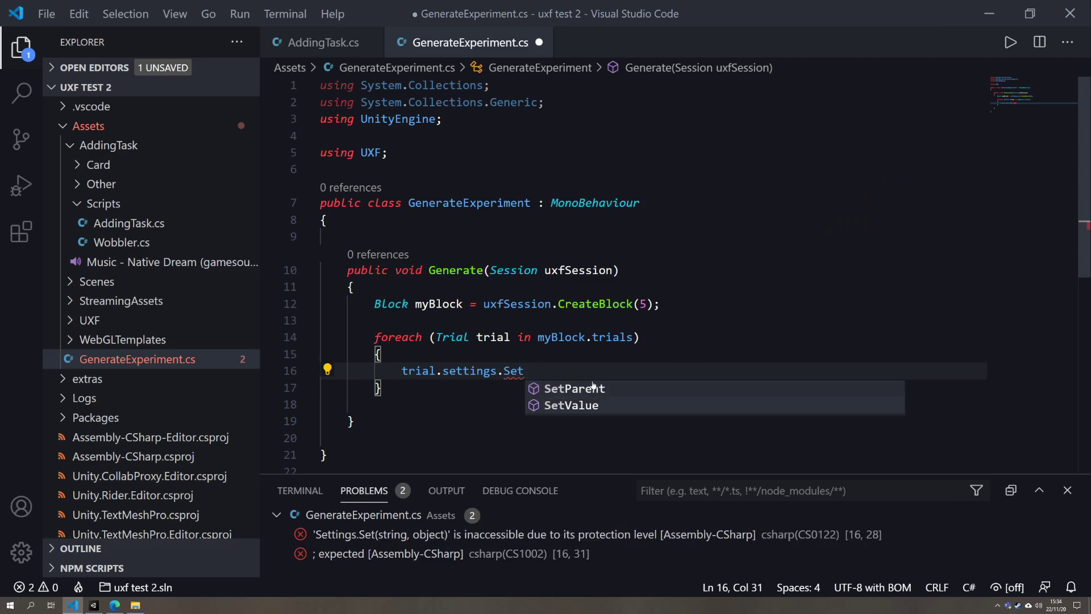
pyautogui.press('Return')
pyautogui.write('(')
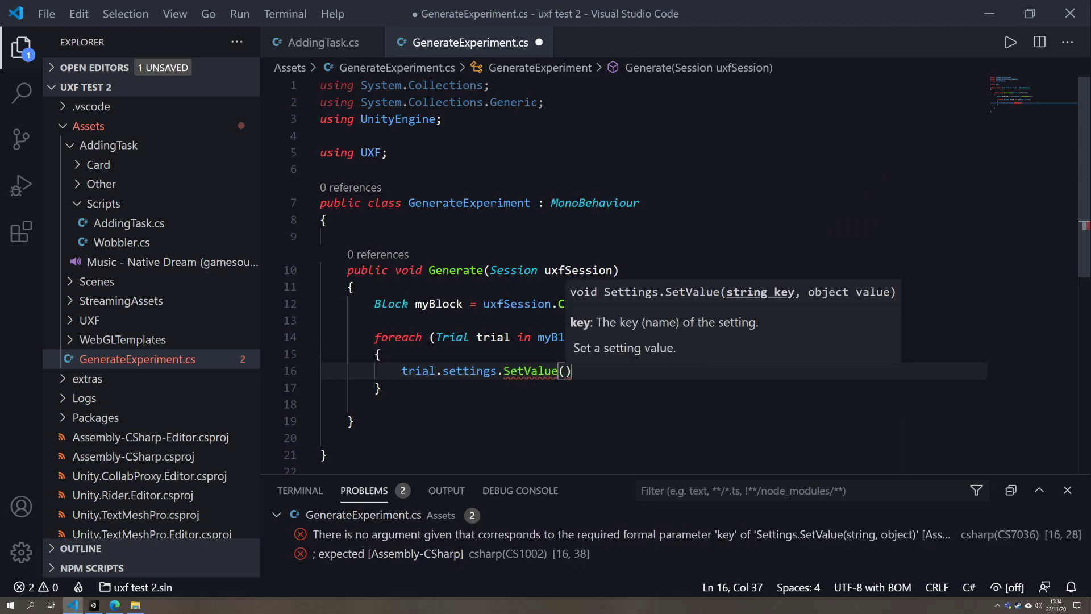
# - Give the SetValue call the key "number1" and the value 2, ending the statement with a semicolon
pyautogui.write('"')
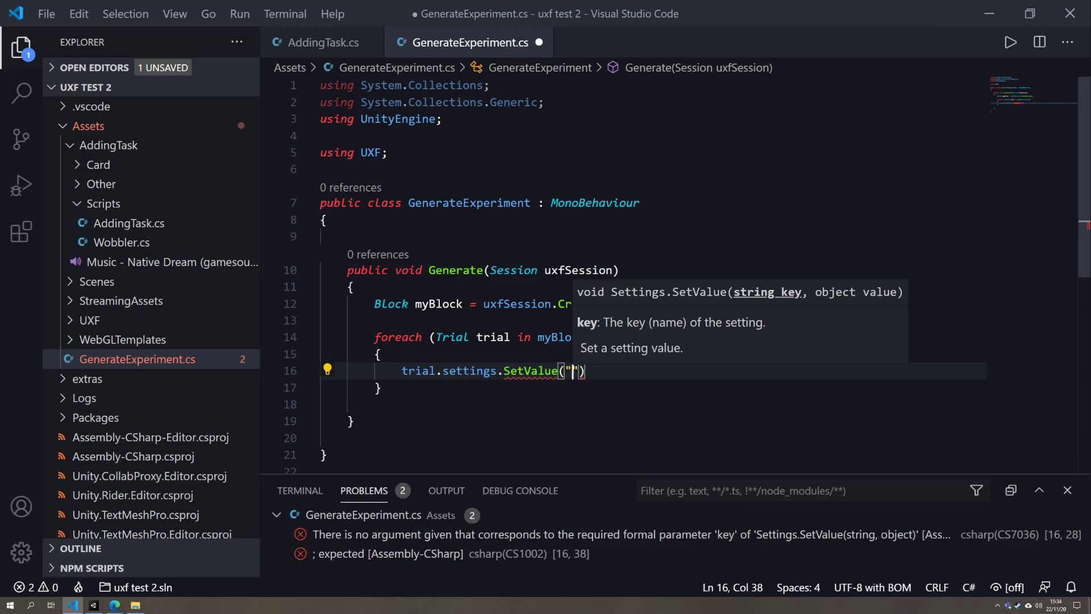
pyautogui.write('numvber')
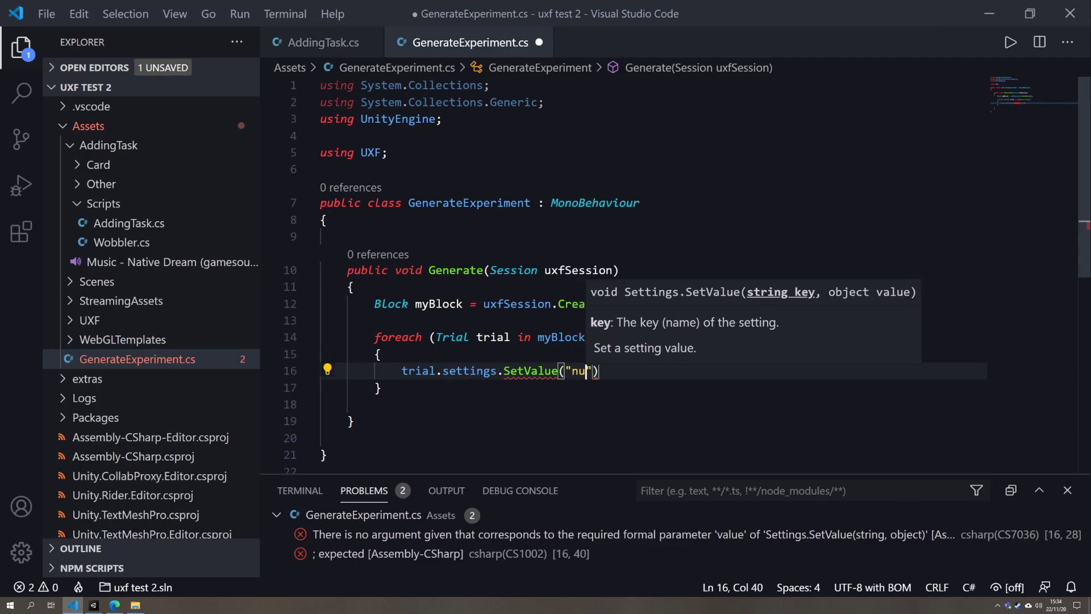
pyautogui.press('BackSpace')
pyautogui.press('BackSpace')
pyautogui.press('BackSpace')
pyautogui.press('BackSpace')
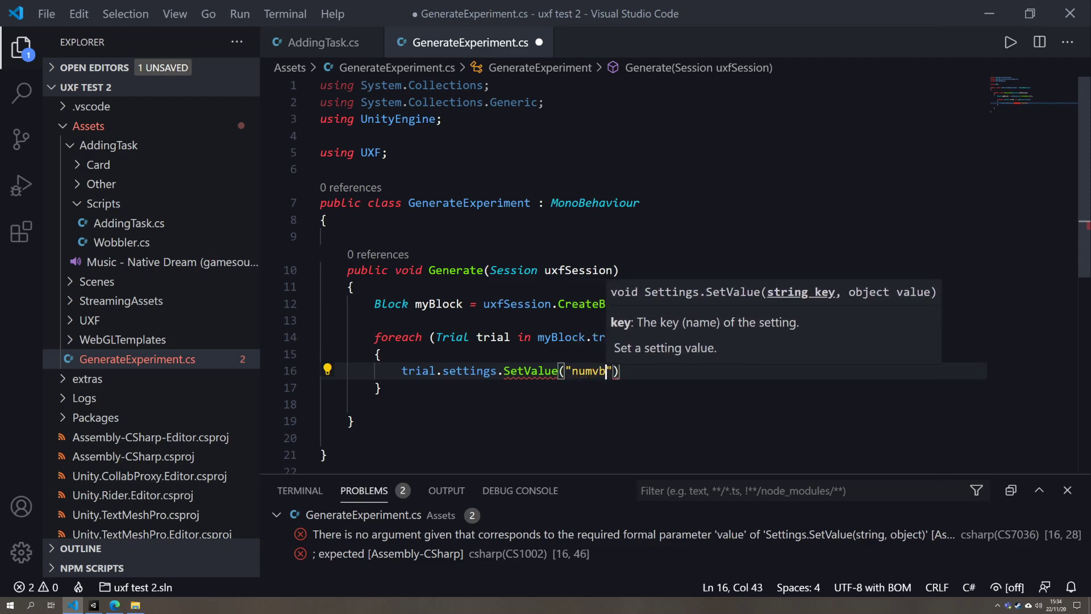
pyautogui.write('ber1",')
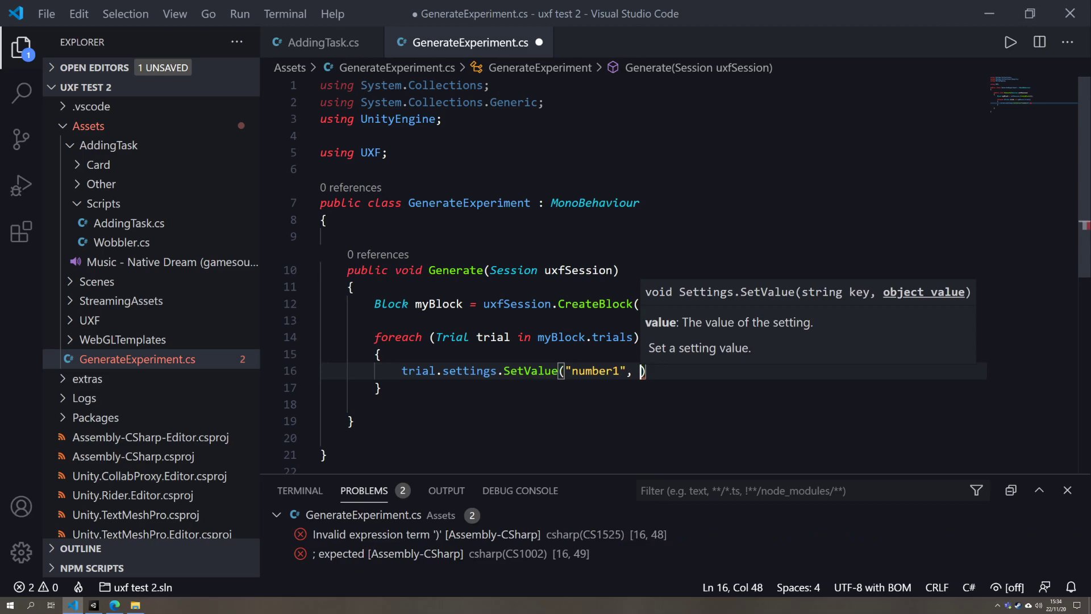
pyautogui.write(');')
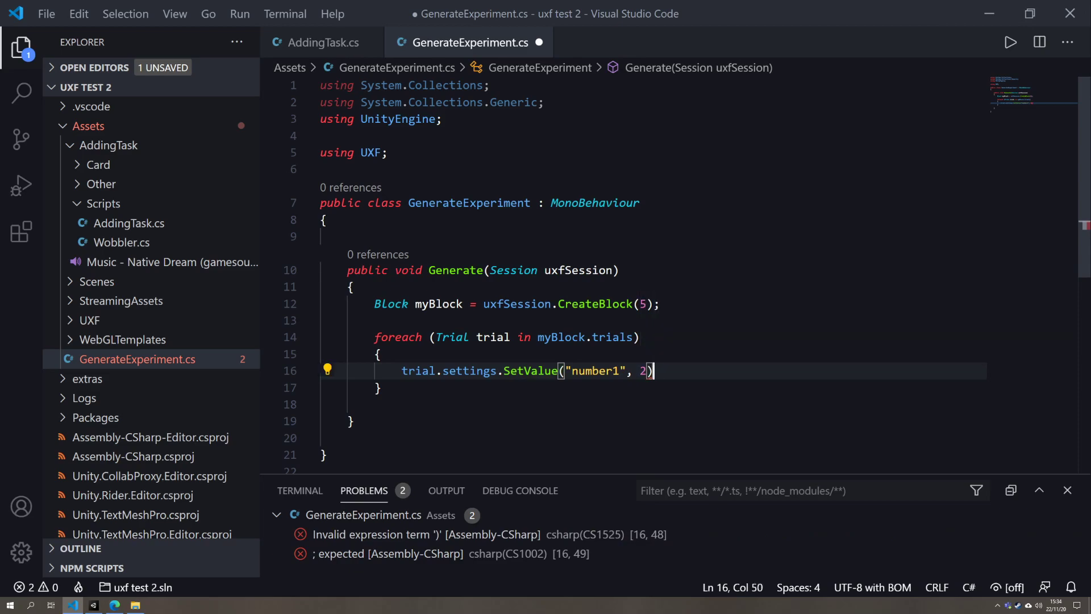
# - Duplicate the SetValue line and change the copy's key to "number2" and its value to 4
pyautogui.hotkey('shift', 'alt', 'Down')
pyautogui.press('Left')
pyautogui.press('Left')
pyautogui.press('Left')
pyautogui.press('Left')
pyautogui.press('Left')
pyautogui.press('Left')
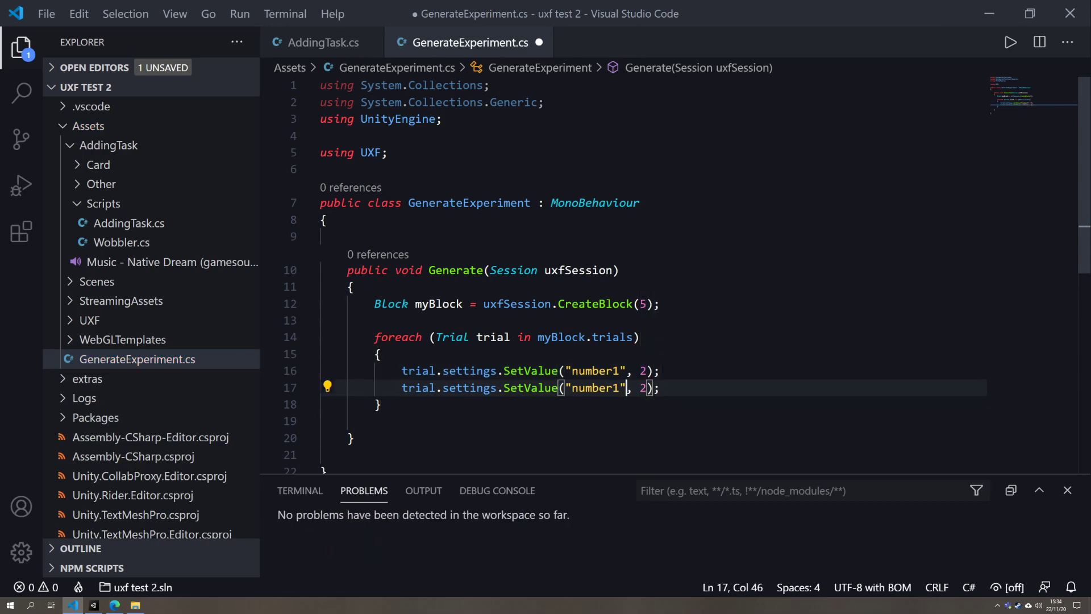
pyautogui.press('BackSpace')
pyautogui.write('2')
pyautogui.press('Right')
pyautogui.press('Right')
pyautogui.press('Right')
pyautogui.press('Right')
pyautogui.press('BackSpace')
pyautogui.write('4')
# - Review the number1 and number2 setting lines in the foreach loop and the trial count passed to CreateBlock
pyautogui.doubleClick(595, 371)
pyautogui.doubleClick(595, 388)
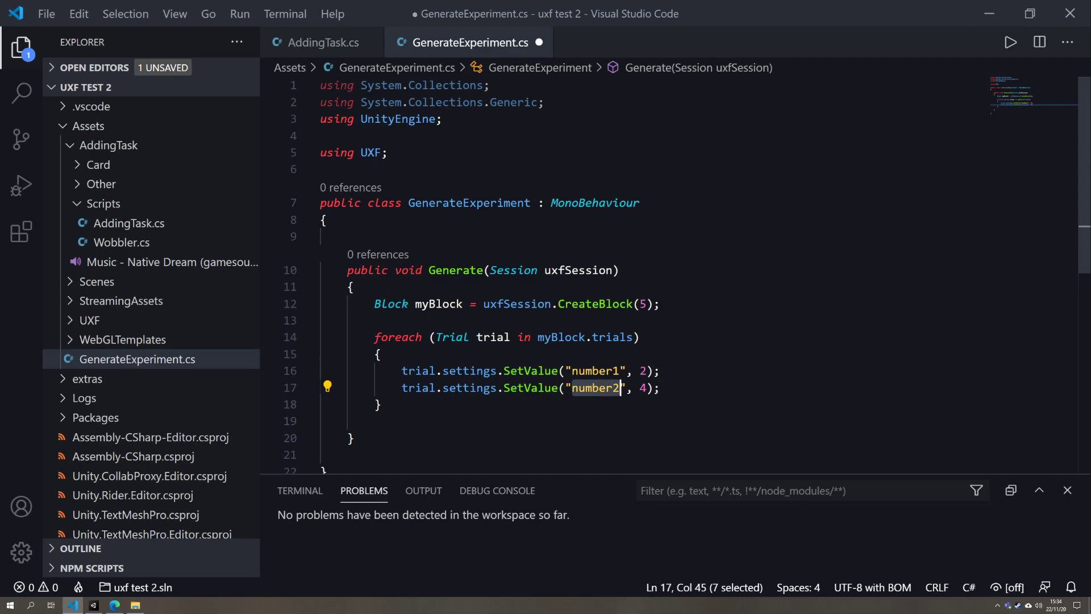
pyautogui.press('Up')
pyautogui.press('Right')
pyautogui.press('Right')
pyautogui.press('Right')
pyautogui.press('Right')
pyautogui.press('Down')
pyautogui.press('End')
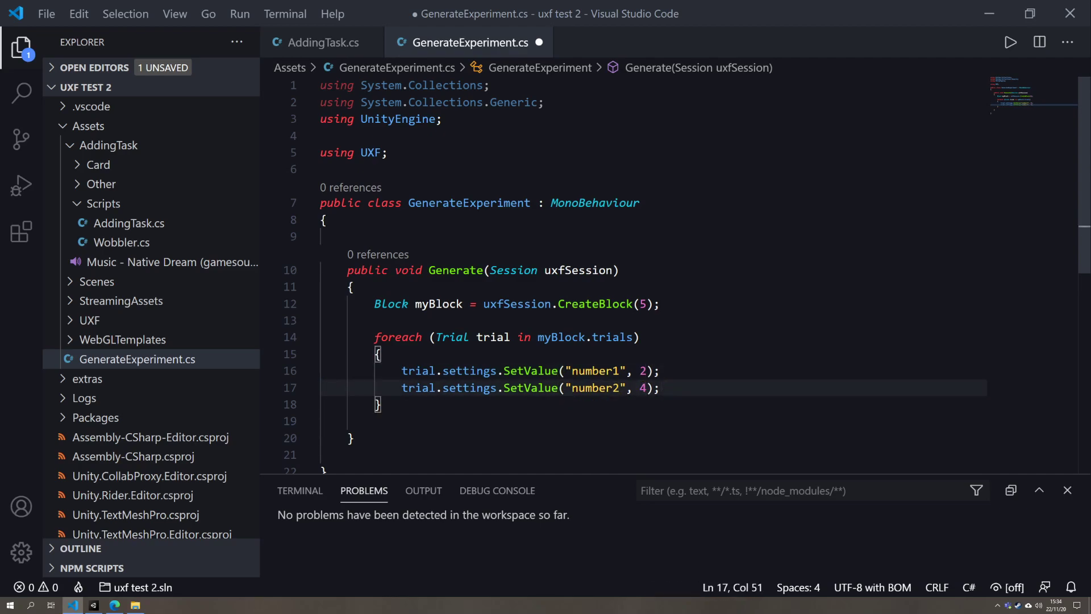
pyautogui.moveTo(660, 388); pyautogui.dragTo(410, 370)
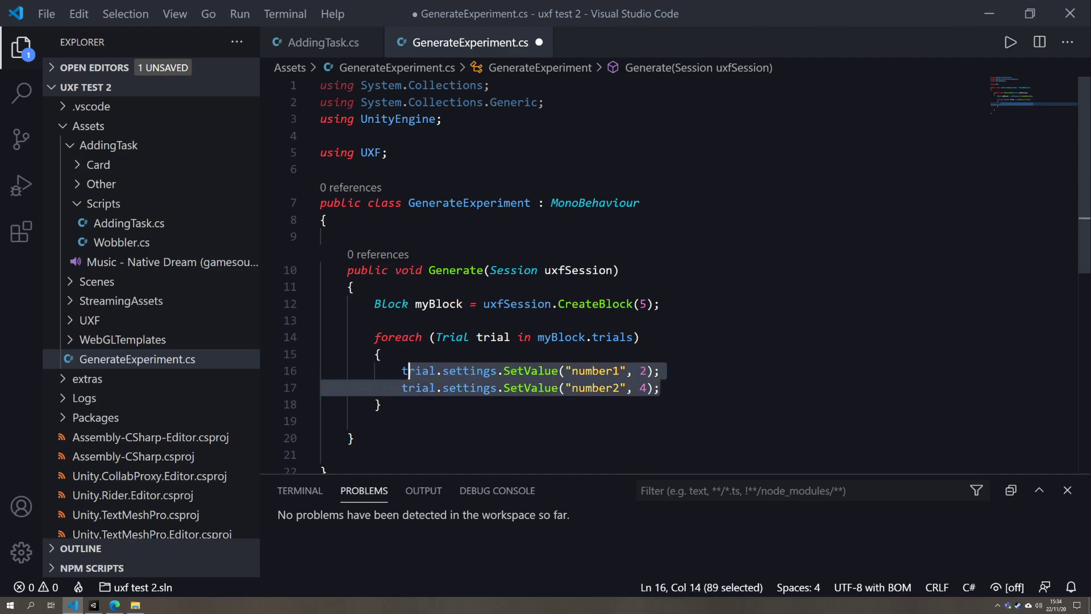
pyautogui.click(634, 371)
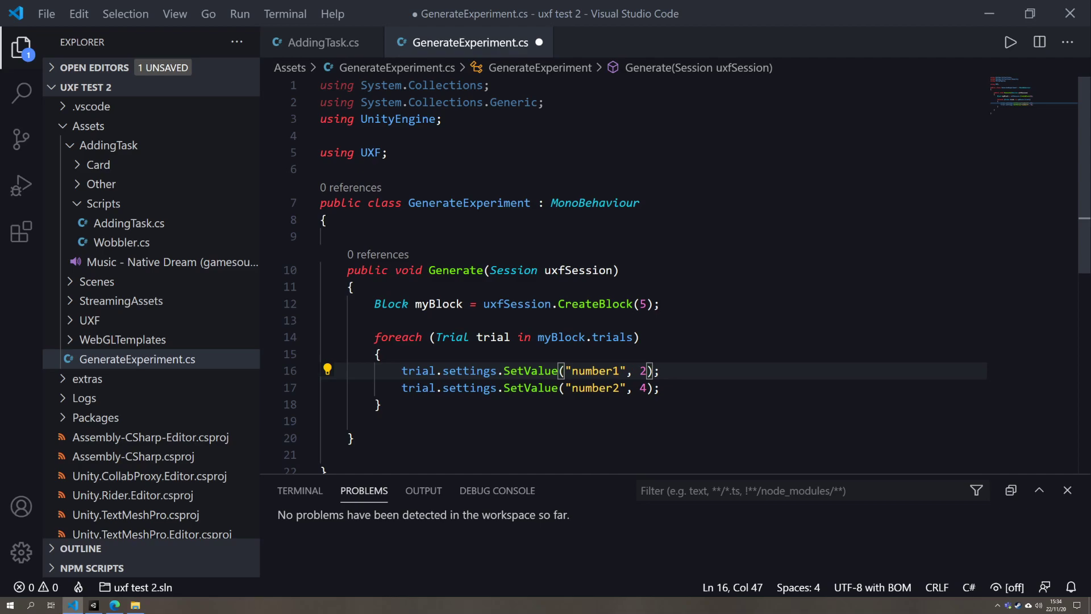
pyautogui.moveTo(647, 305); pyautogui.dragTo(640, 304)
pyautogui.moveTo(401, 371); pyautogui.dragTo(661, 387)
pyautogui.click(661, 388)
# - Below the foreach loop, add a new line beginning with a copy of the name uxfSession
pyautogui.press('Down')
pyautogui.press('Return')
pyautogui.press('Return')
pyautogui.doubleClick(517, 304)
pyautogui.hotkey('ctrl', 'c')
pyautogui.click(320, 421)
pyautogui.click(375, 438)
pyautogui.hotkey('ctrl', 'v')
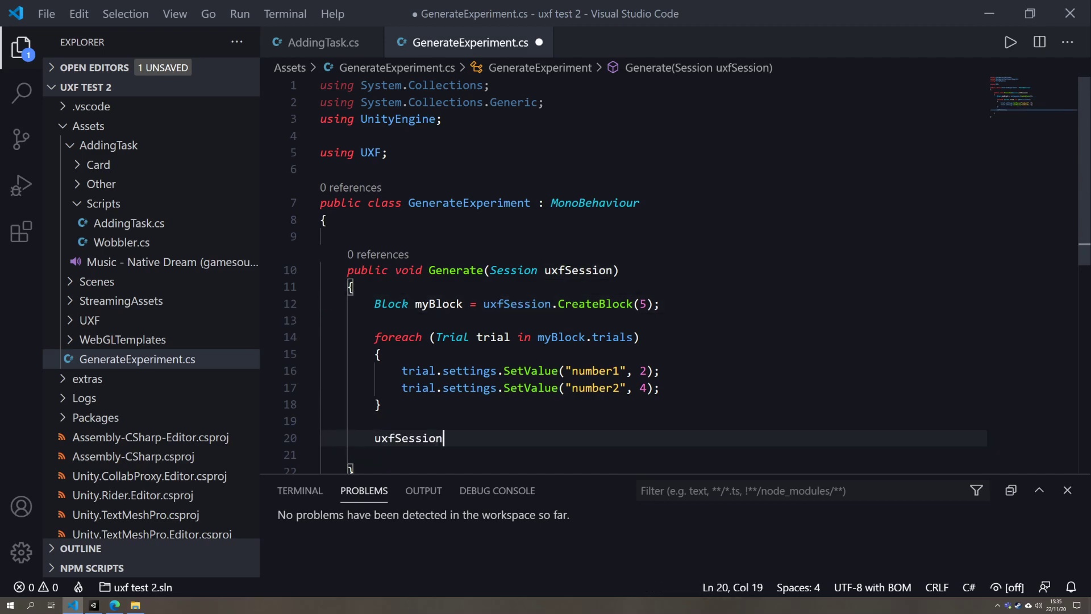
# - Extend the uxfSession line below the foreach loop to uxfSession.FirstTrial.settings and begin a Set method call on it
pyautogui.write('.FirstTrial')
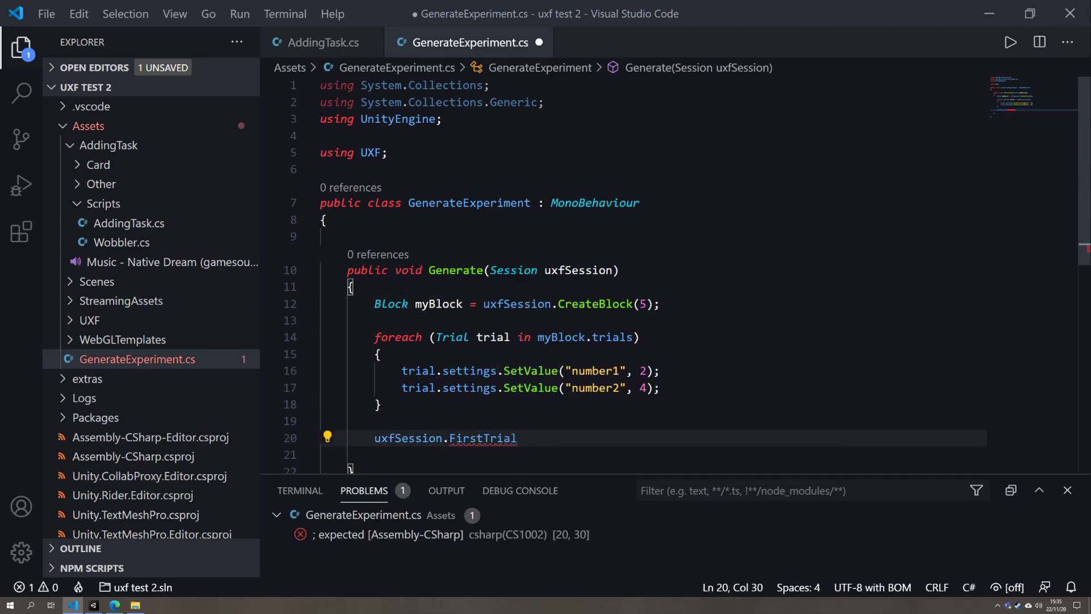
pyautogui.write('.Set')
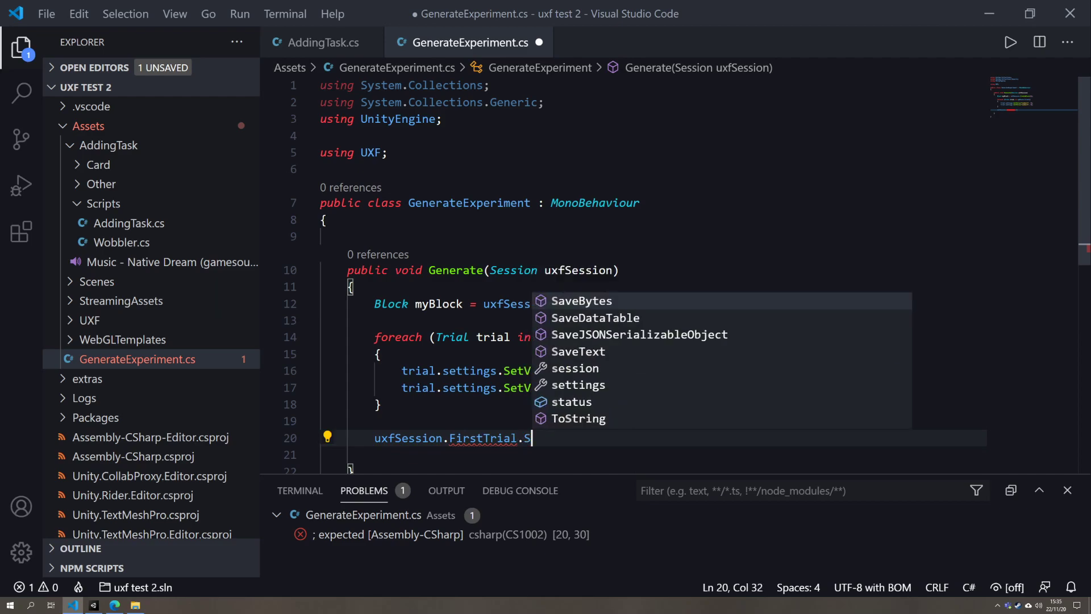
pyautogui.press('BackSpace')
pyautogui.press('BackSpace')
pyautogui.press('BackSpace')
pyautogui.press('BackSpace')
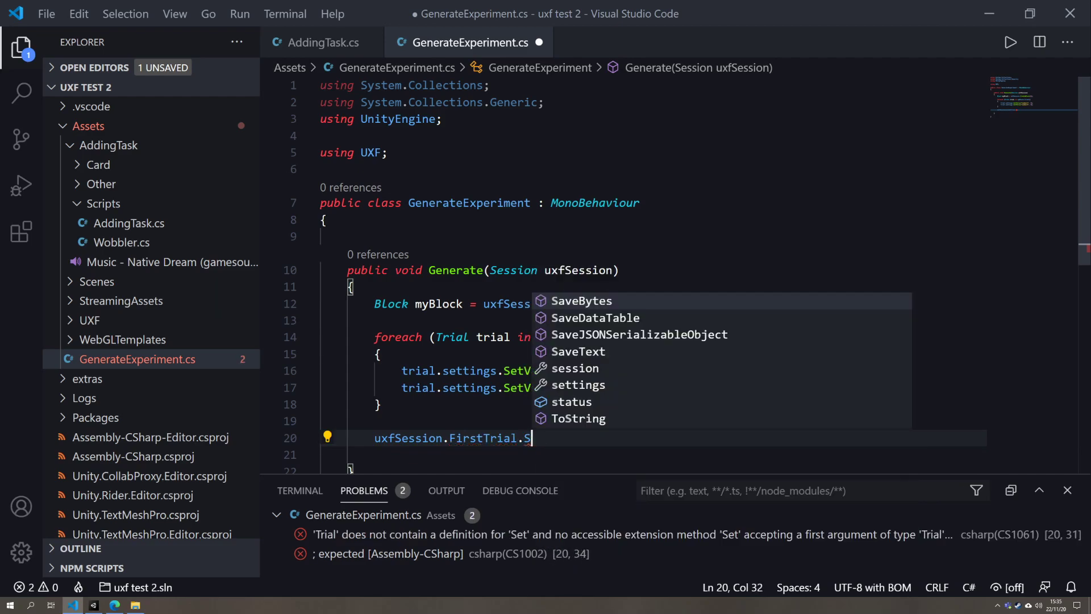
pyautogui.write('.settings.Sert')
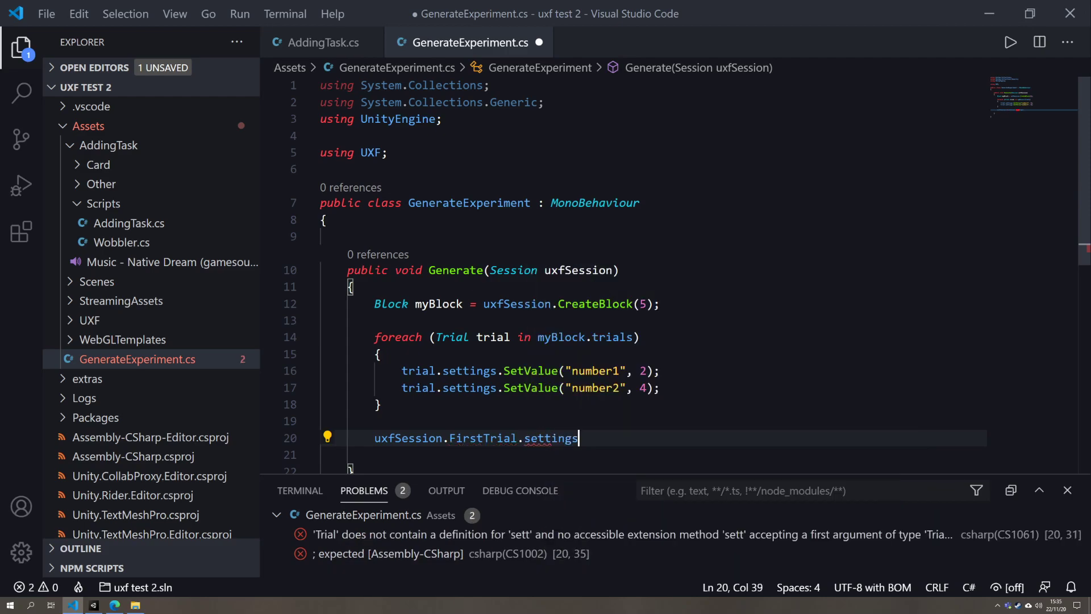
pyautogui.press('BackSpace')
pyautogui.press('BackSpace')
pyautogui.write('t')
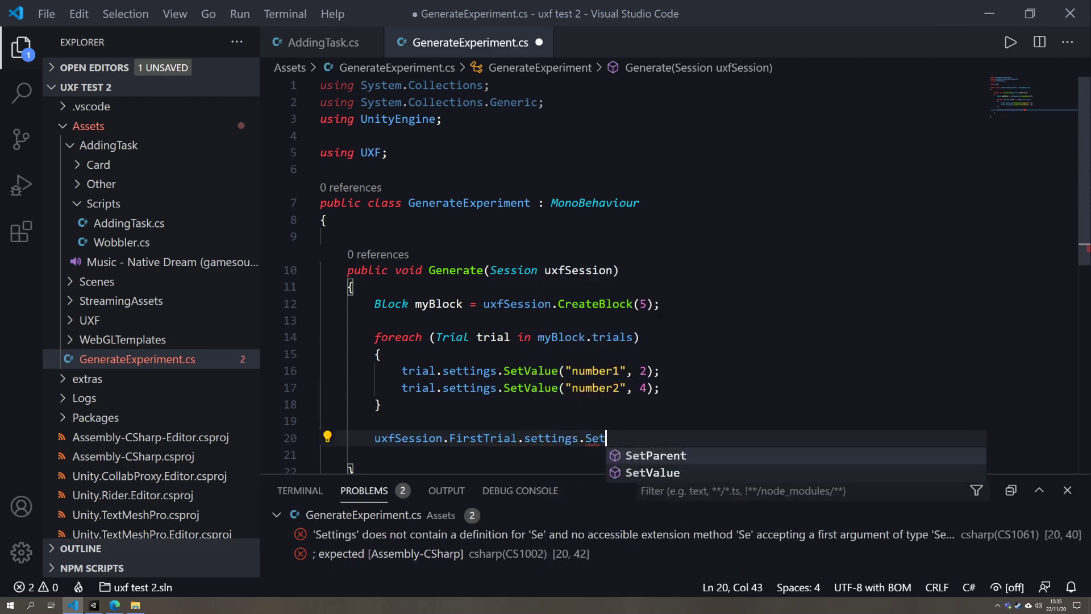
# - Complete the first-trial statement as SetValue with the key "number" and the value 1, ending it with a semicolon
pyautogui.press('Down')
pyautogui.press('Return')
pyautogui.write('("')
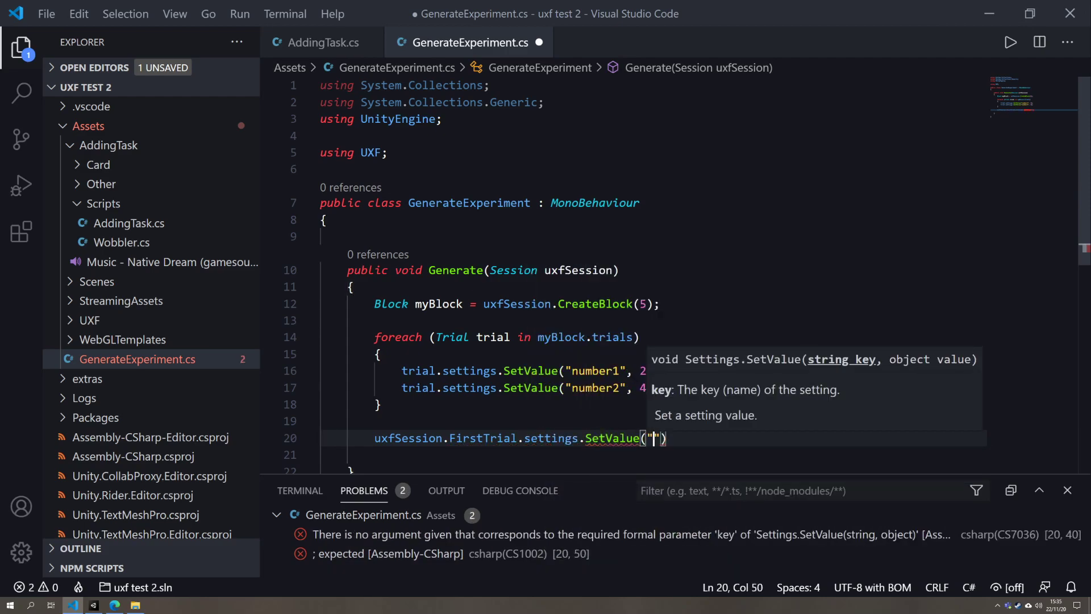
pyautogui.write('number", ')
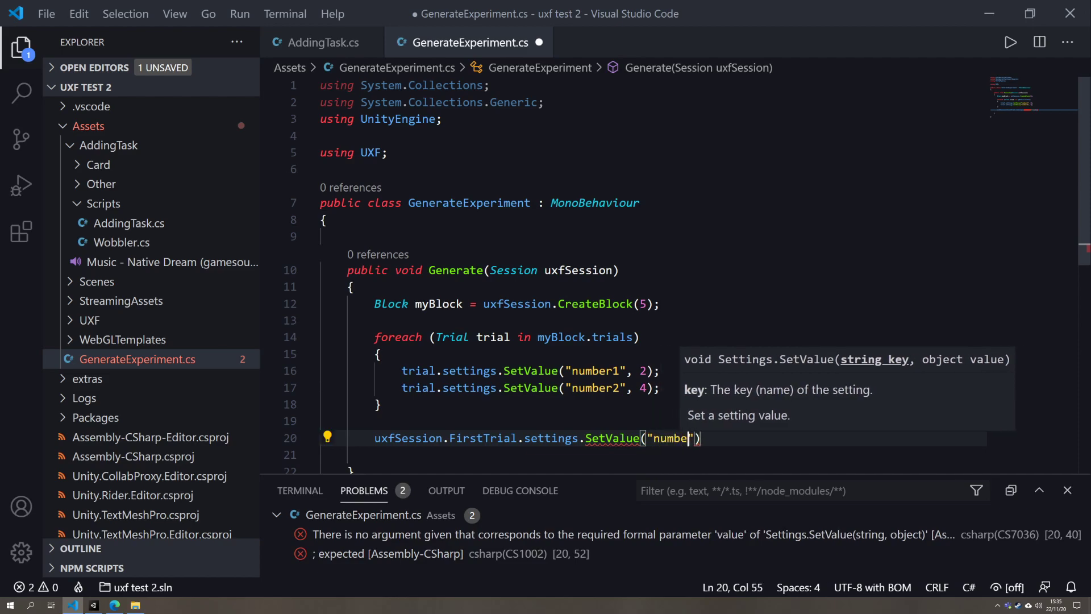
pyautogui.write('1);')
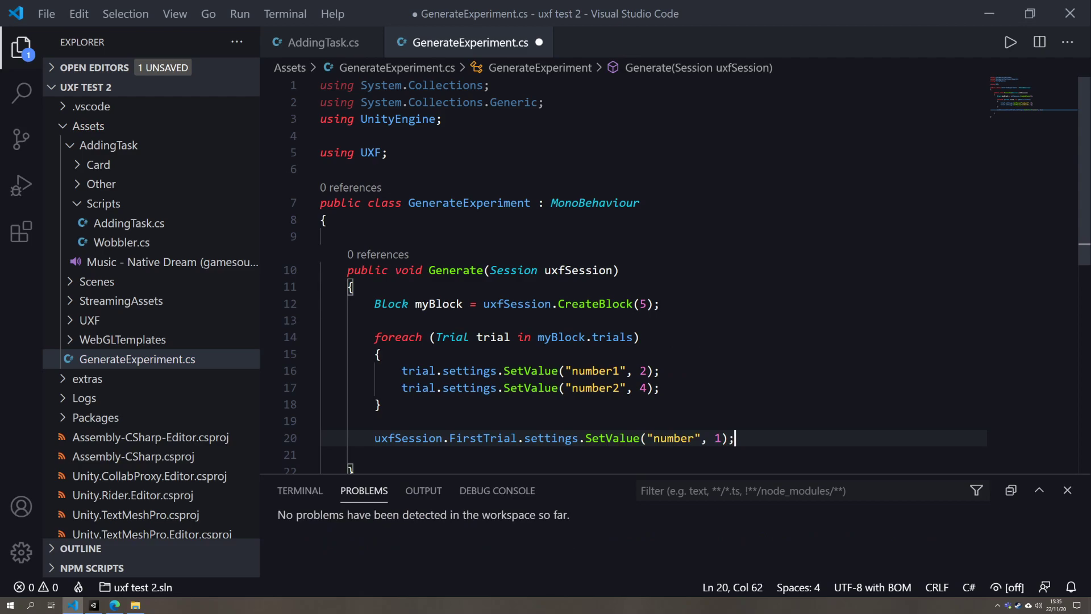
# - Replace FirstTrial in the uxfSession statement with GetTrial(3)
pyautogui.doubleClick(503, 438)
pyautogui.write('Last')
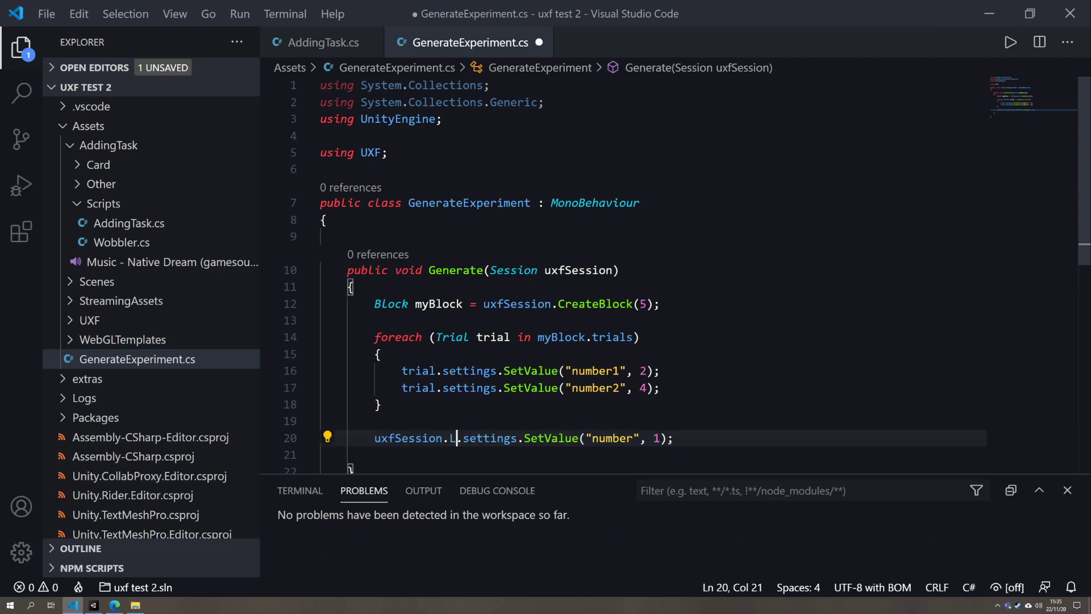
pyautogui.press('Tab')
pyautogui.hotkey('ctrl', 'BackSpace')
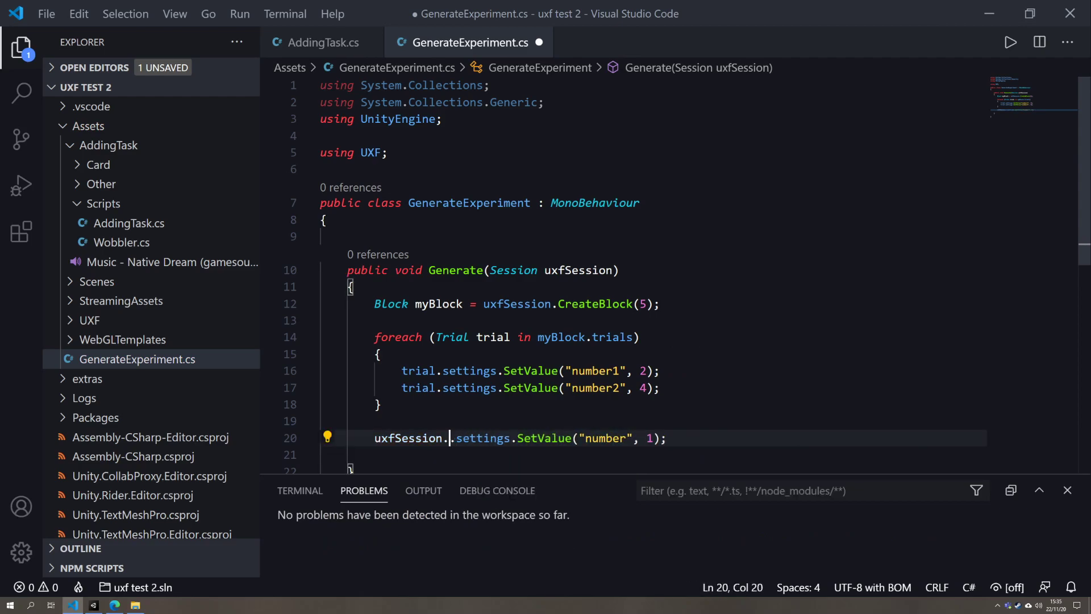
pyautogui.write('GEt')
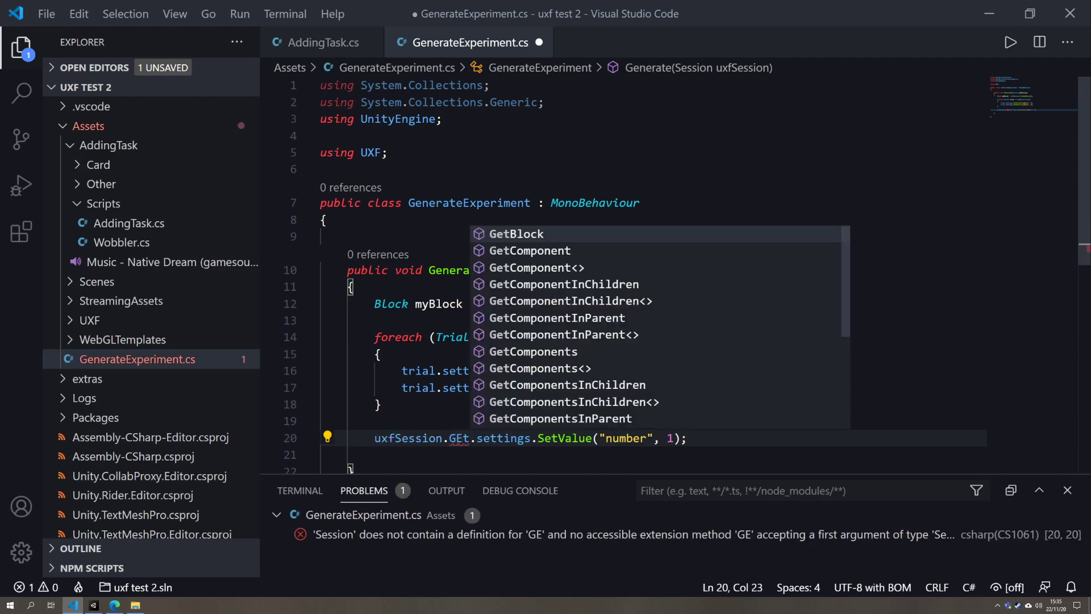
pyautogui.press('BackSpace')
pyautogui.press('BackSpace')
pyautogui.write('et')
pyautogui.press('BackSpace')
pyautogui.write('tTri')
pyautogui.press('Tab')
pyautogui.write('(')
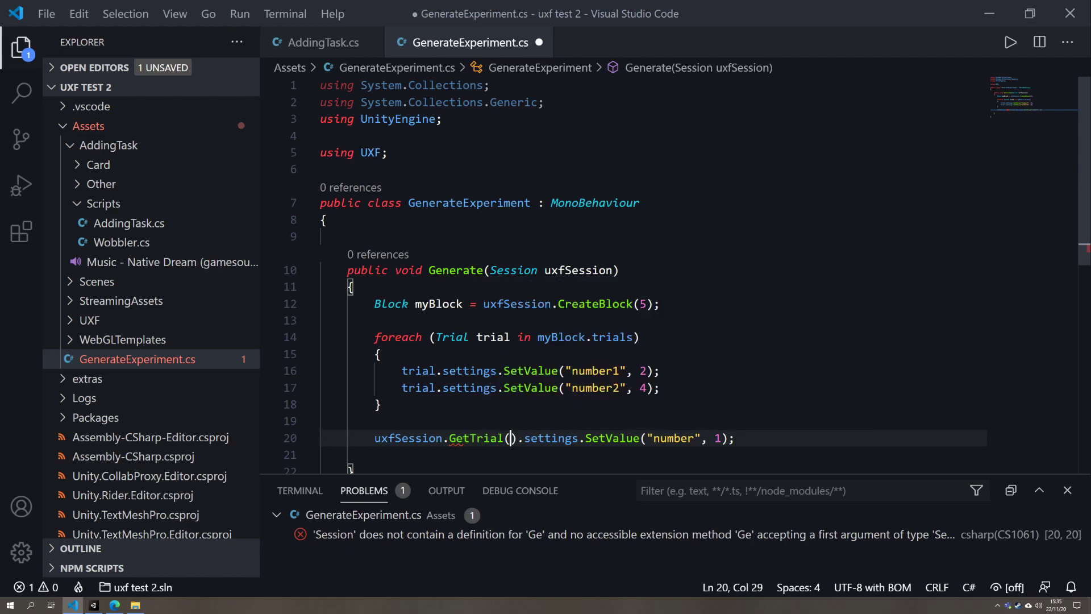
pyautogui.write('3')
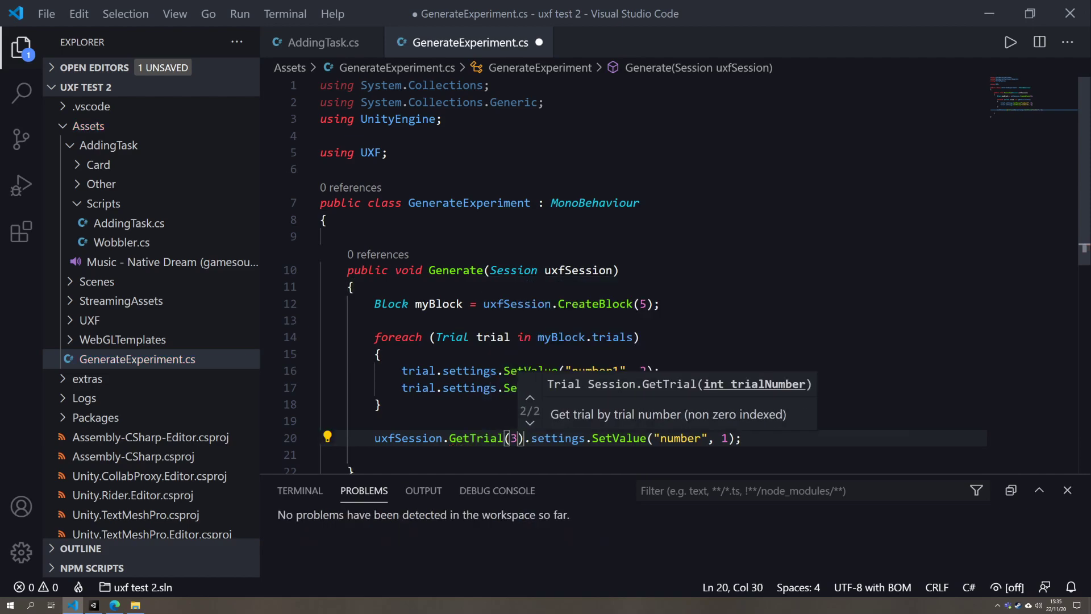
pyautogui.press('Escape')
# - Delete the uxfSession statement below the foreach loop
pyautogui.press('Up')
pyautogui.press('Up')
pyautogui.press('Up')
pyautogui.press('Up')
pyautogui.press('Up')
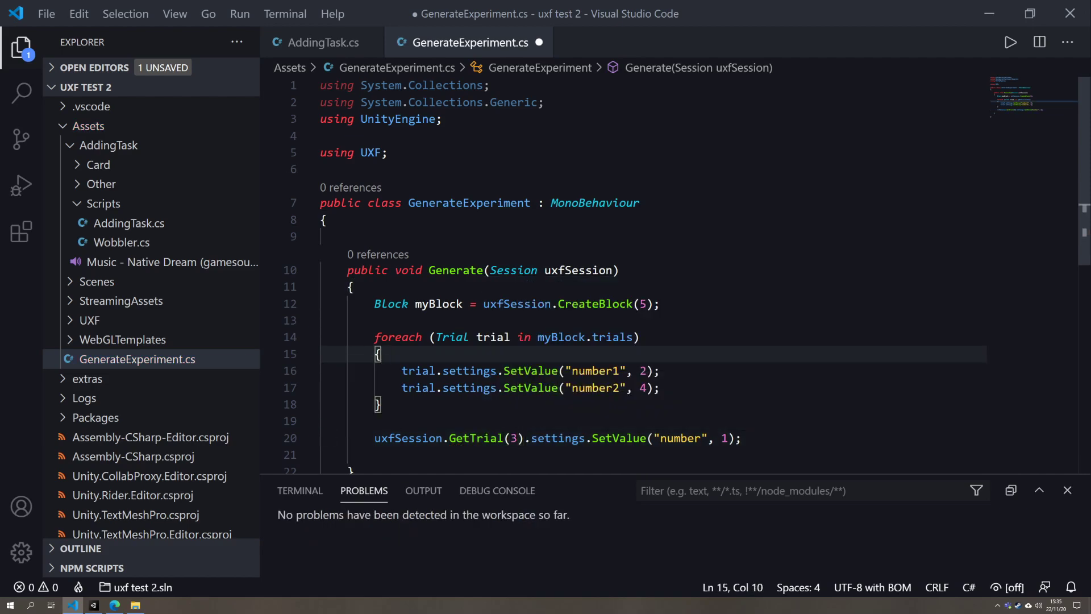
pyautogui.press('Down')
pyautogui.press('Down')
pyautogui.press('Down')
pyautogui.press('Down')
pyautogui.press('Down')
pyautogui.hotkey('ctrl', 'l')
pyautogui.press('Delete')
pyautogui.press('BackSpace')
# - Review the foreach loop and the whole Generate method from its signature to its closing brace
pyautogui.moveTo(382, 399); pyautogui.dragTo(374, 332)
pyautogui.click(449, 382)
pyautogui.click(383, 398)
pyautogui.moveTo(383, 398); pyautogui.dragTo(348, 264)
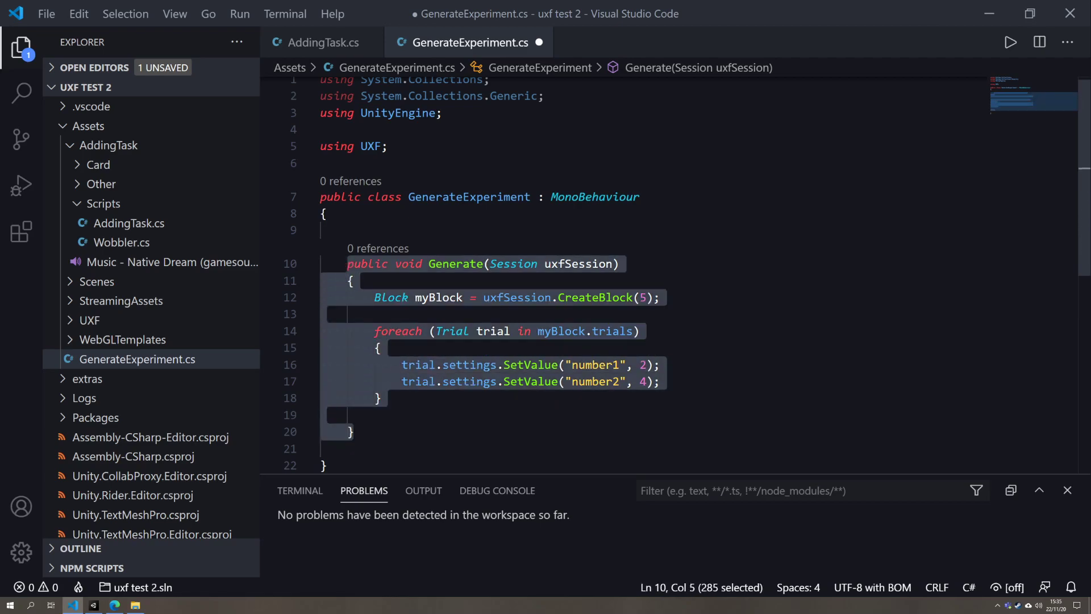
pyautogui.click(322, 415)
# - Switch to Unity and look through the event lists of the Session script on [UXF_Rig]
pyautogui.hotkey('alt', 'Tab')
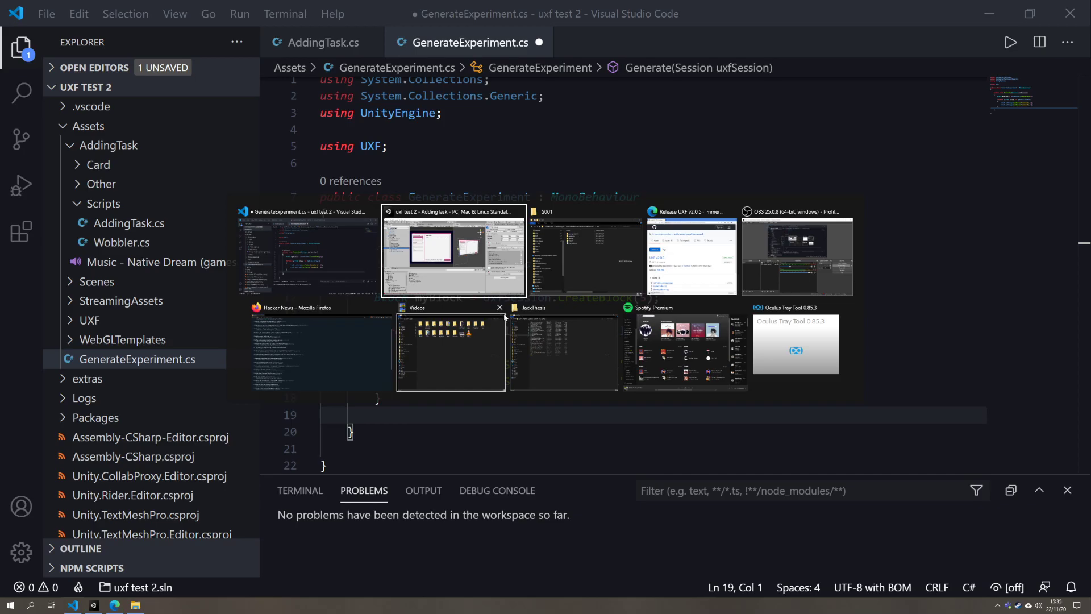
pyautogui.click(419, 257)
pyautogui.click(973, 232)
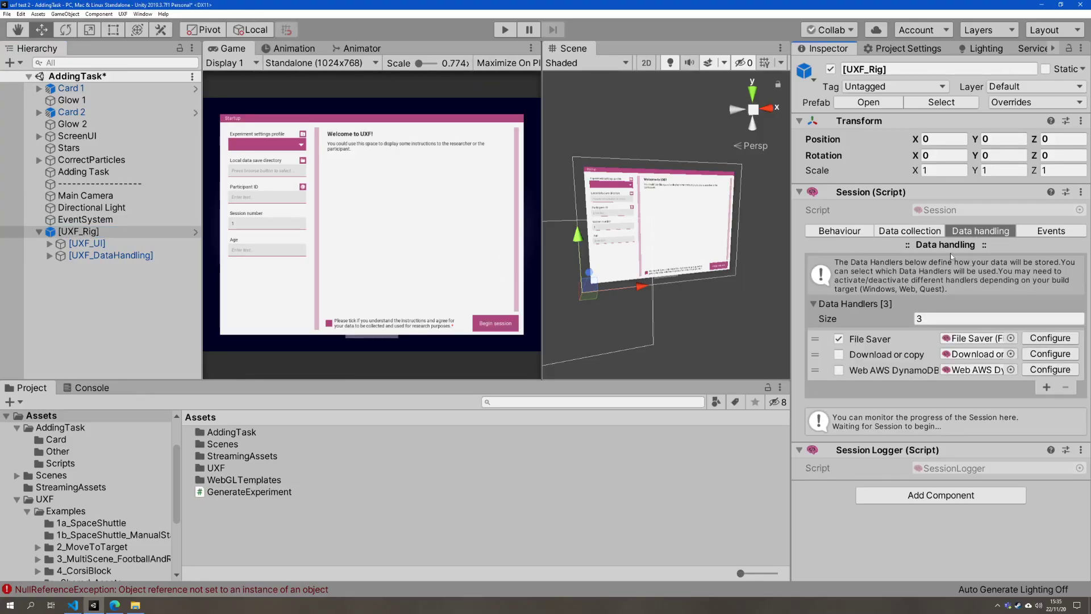
pyautogui.click(1046, 231)
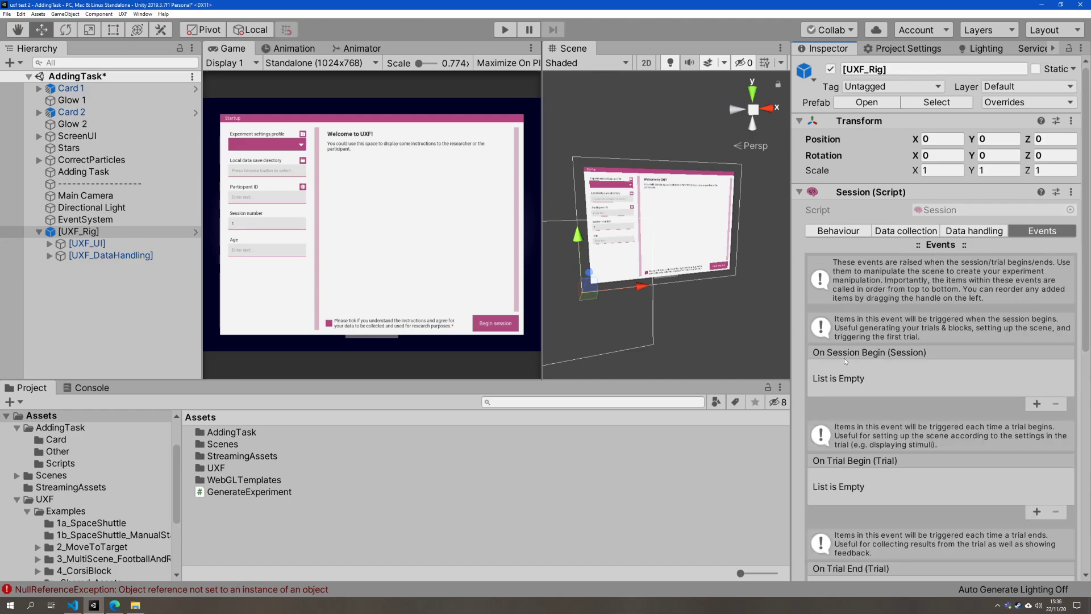
pyautogui.scroll(-10, 853, 299)
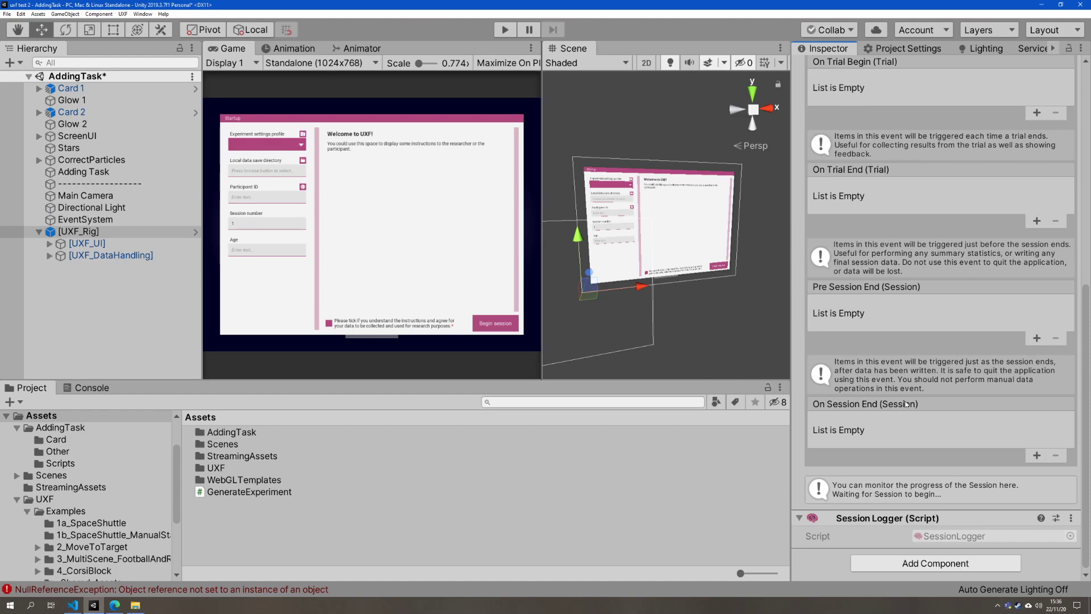
pyautogui.scroll(7, 892, 352)
pyautogui.scroll(4, 892, 353)
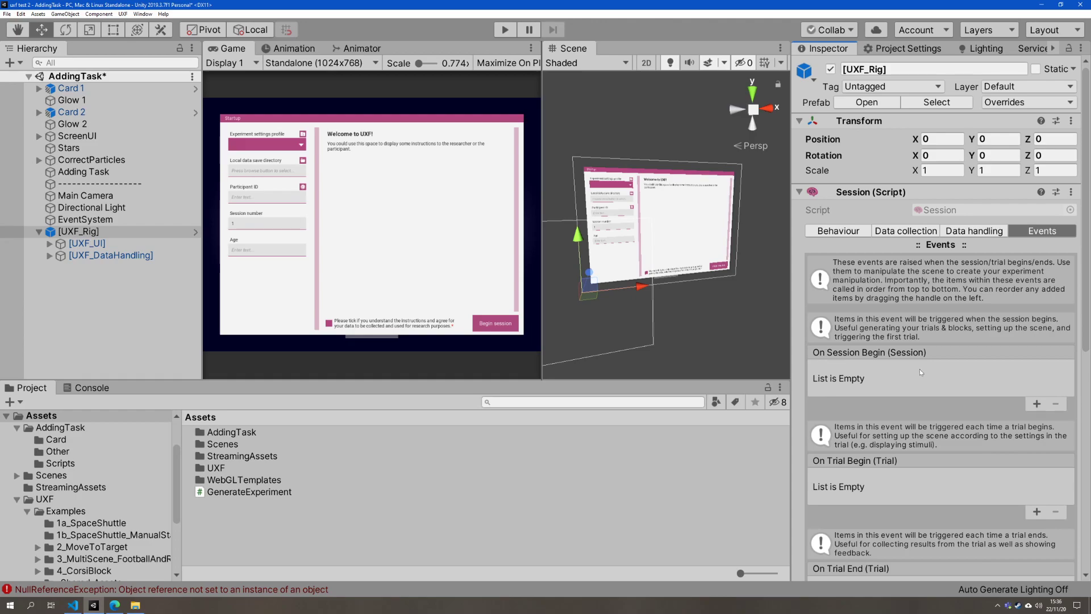
# - Add an On Session Begin entry targeting the Adding Task object and look through its GenerateExperiment functions
pyautogui.click(1035, 400)
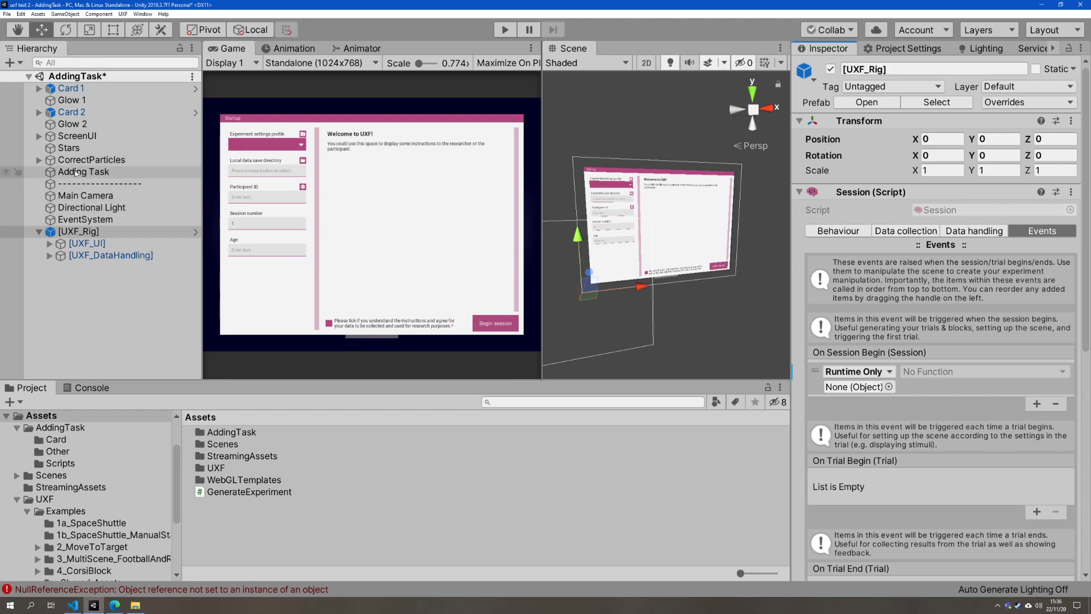
pyautogui.moveTo(66, 173); pyautogui.dragTo(858, 388)
pyautogui.click(944, 372)
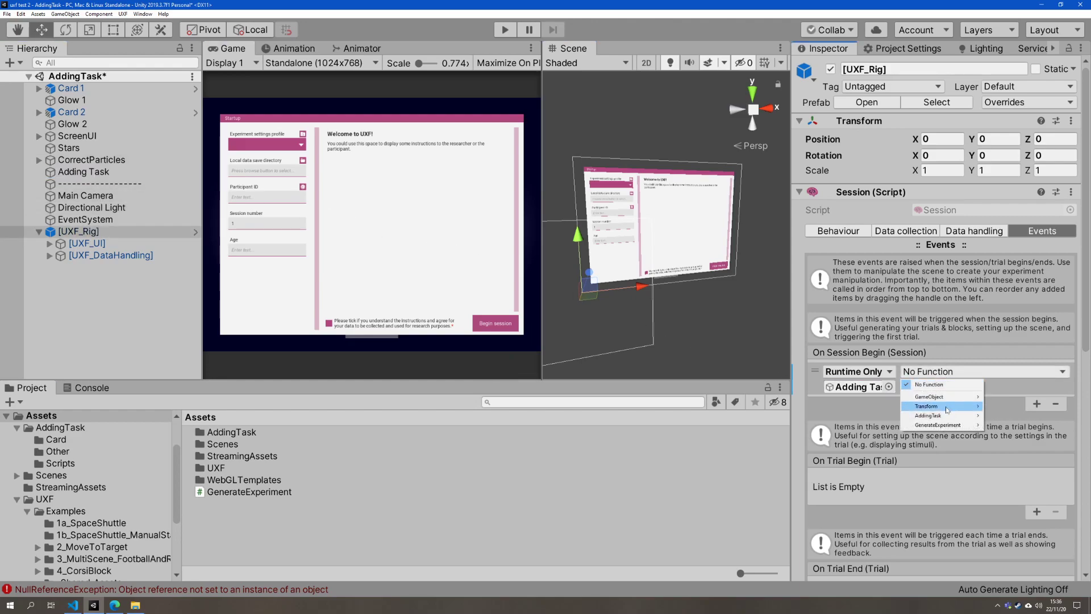
pyautogui.moveTo(940, 428)
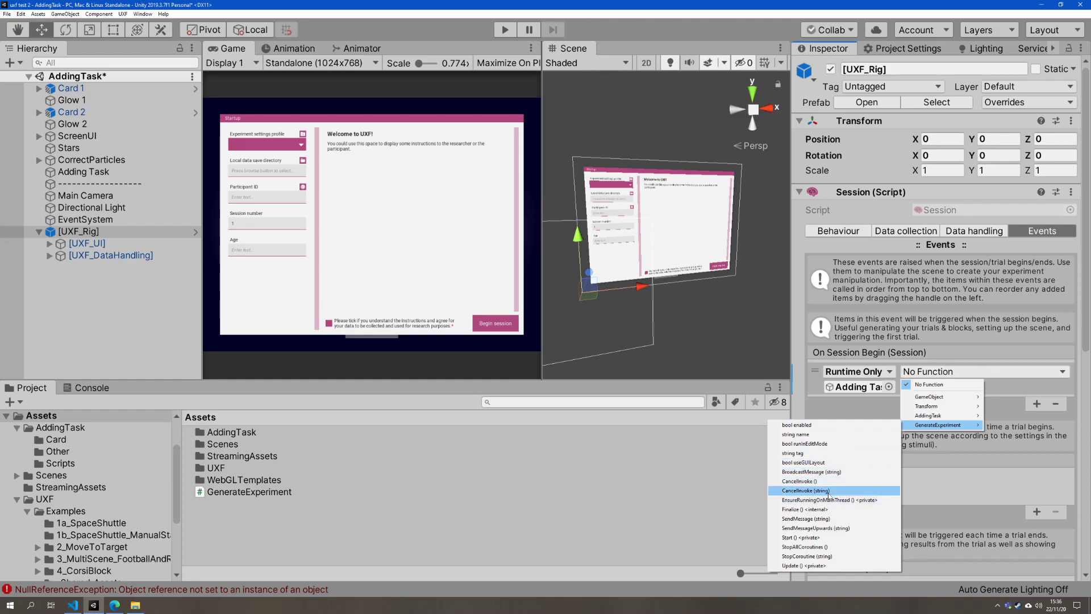
# - Inspect the NullReferenceException entries in the console, clear the log and reselect [UXF_Rig]
pyautogui.click(257, 591)
pyautogui.click(256, 591)
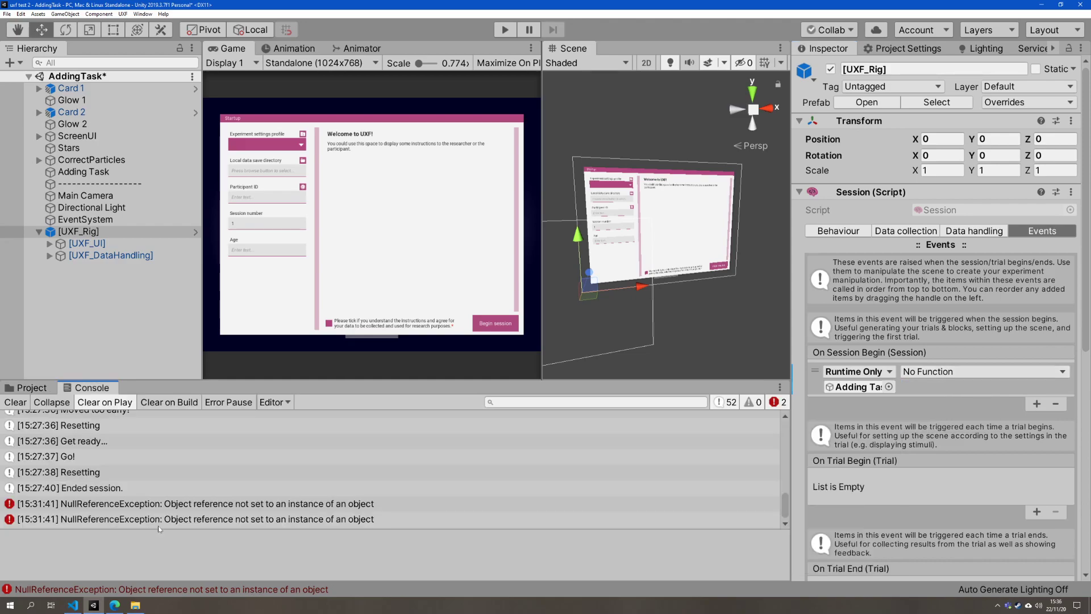
pyautogui.click(140, 520)
pyautogui.click(136, 505)
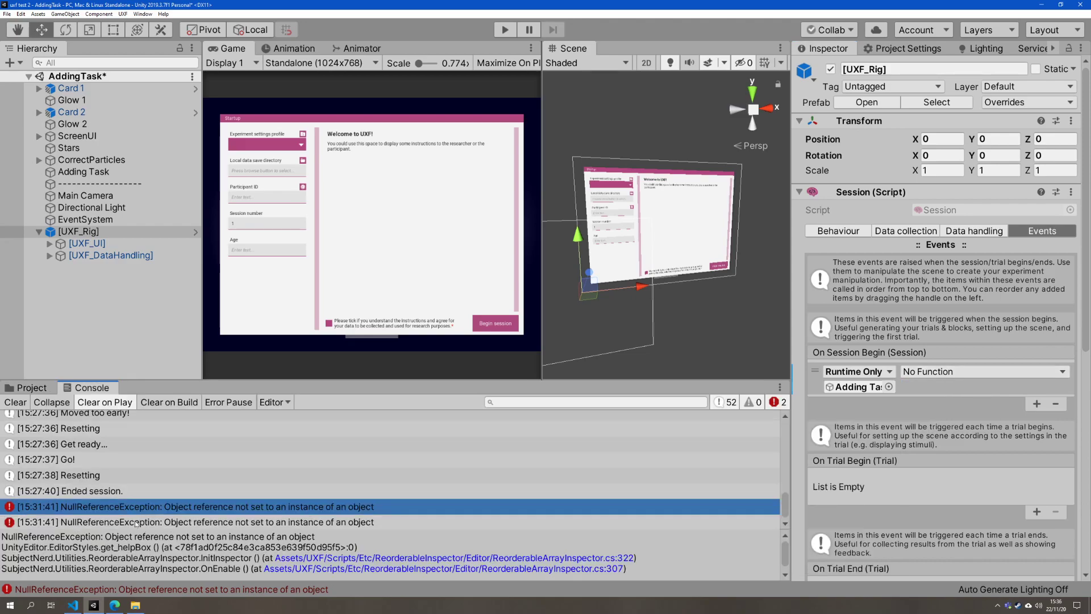
pyautogui.click(15, 402)
pyautogui.click(79, 207)
pyautogui.click(101, 232)
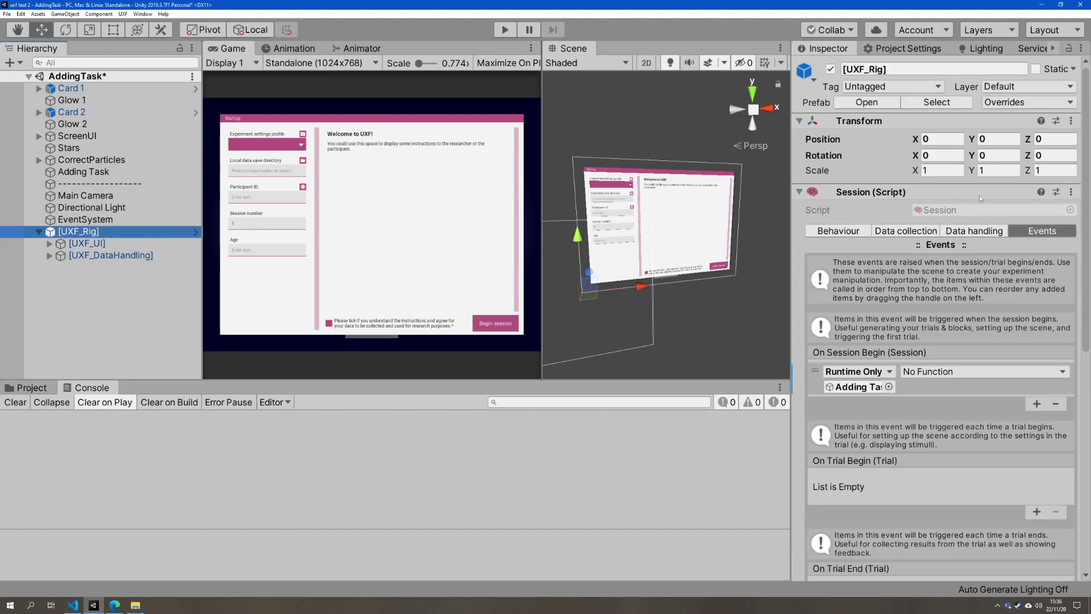
# - Switch to Visual Studio Code, remove the blank line below the foreach loop and save GenerateExperiment.cs
pyautogui.click(967, 371)
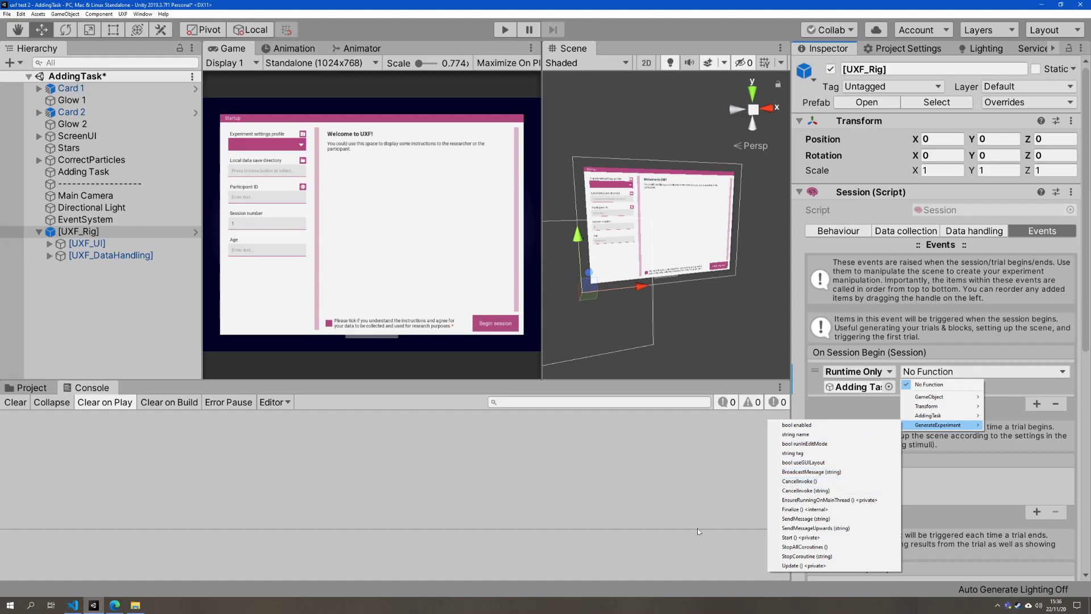
pyautogui.click(72, 604)
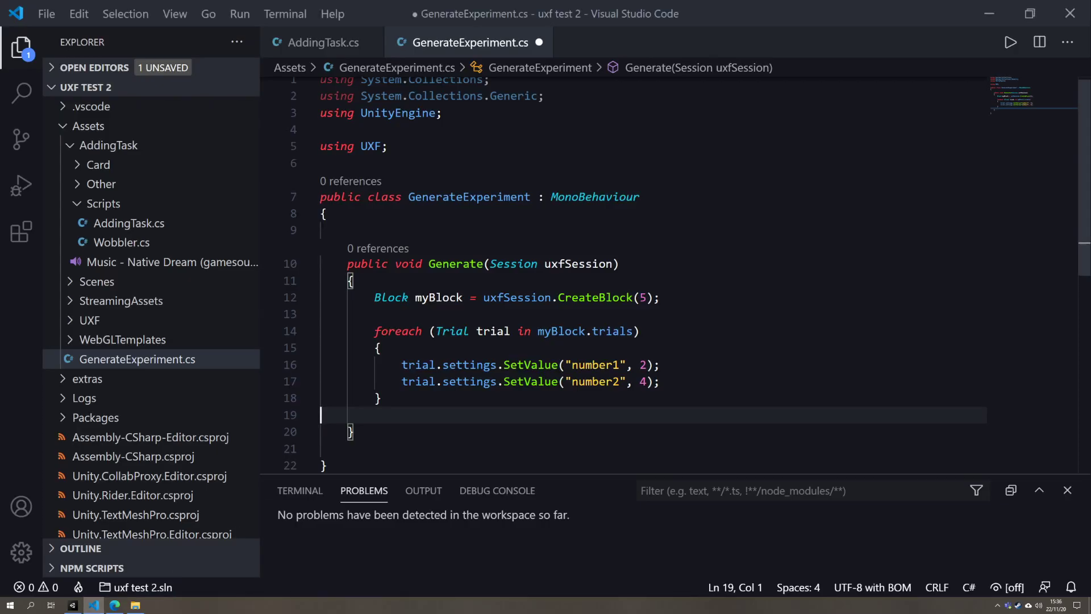
pyautogui.click(511, 298)
pyautogui.hotkey('ctrl', 's')
pyautogui.doubleClick(464, 264)
pyautogui.doubleClick(572, 264)
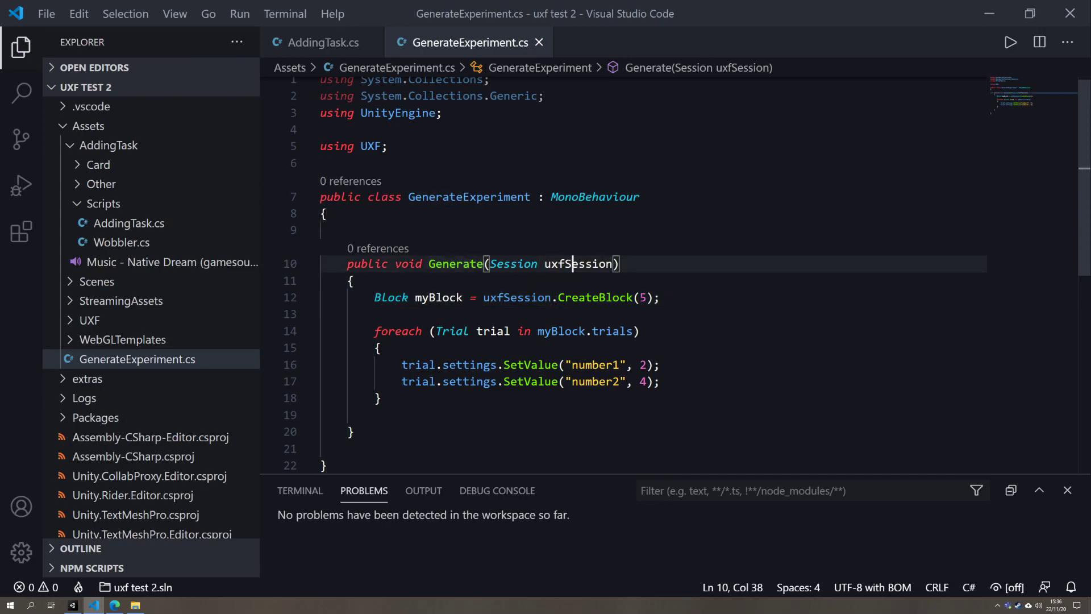
pyautogui.click(322, 415)
pyautogui.press('BackSpace')
pyautogui.hotkey('ctrl', 's')
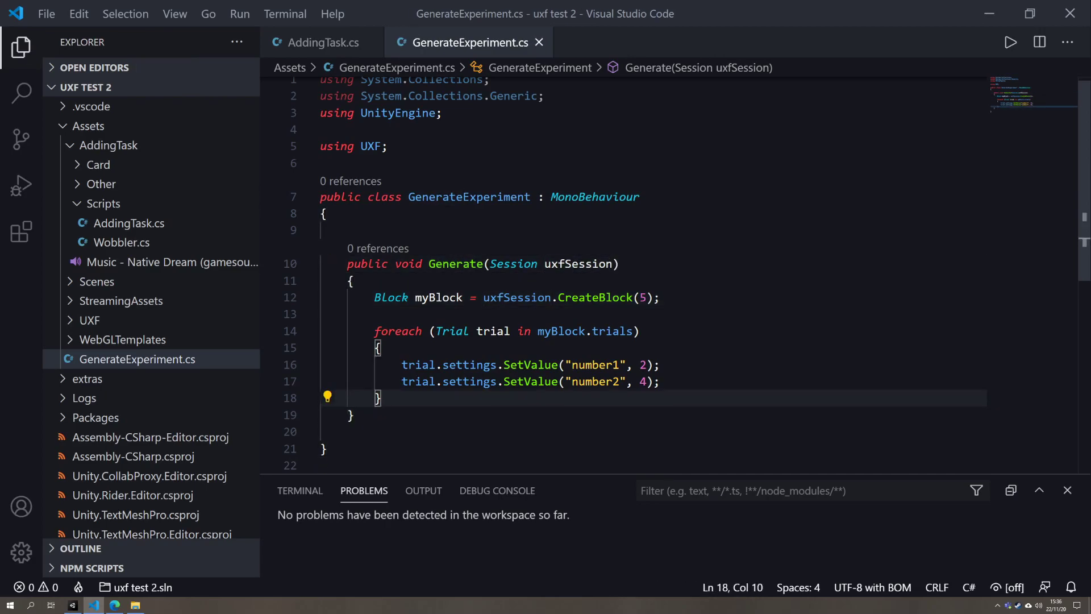
# - Switch to Unity and set the Adding Task entry under On Session Begin to the dynamic GenerateExperiment Generate function
pyautogui.hotkey('alt', 'Tab')
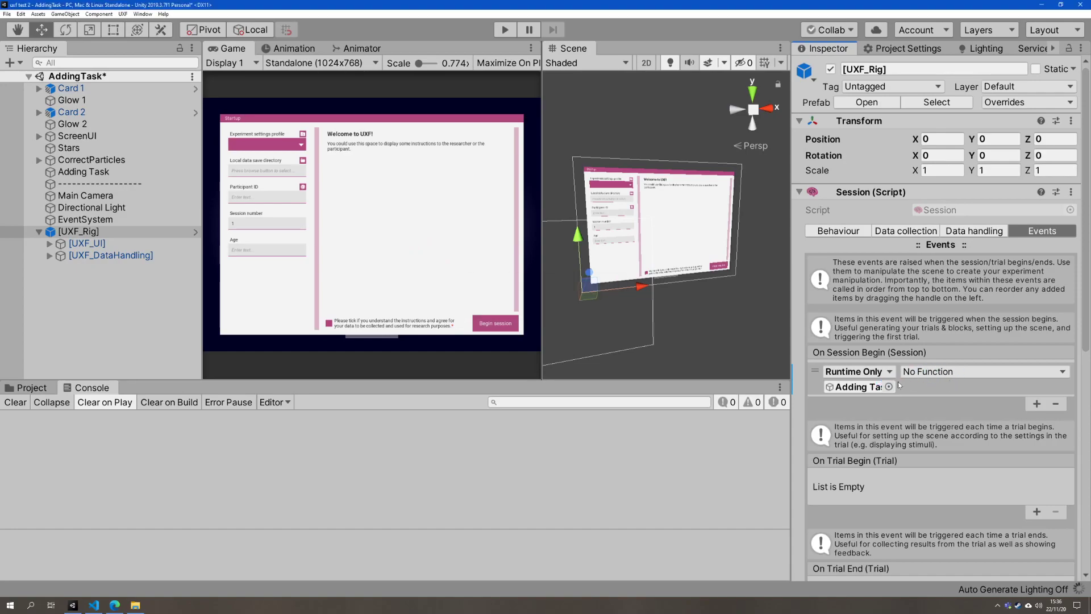
pyautogui.click(1024, 228)
pyautogui.click(956, 373)
pyautogui.moveTo(945, 427)
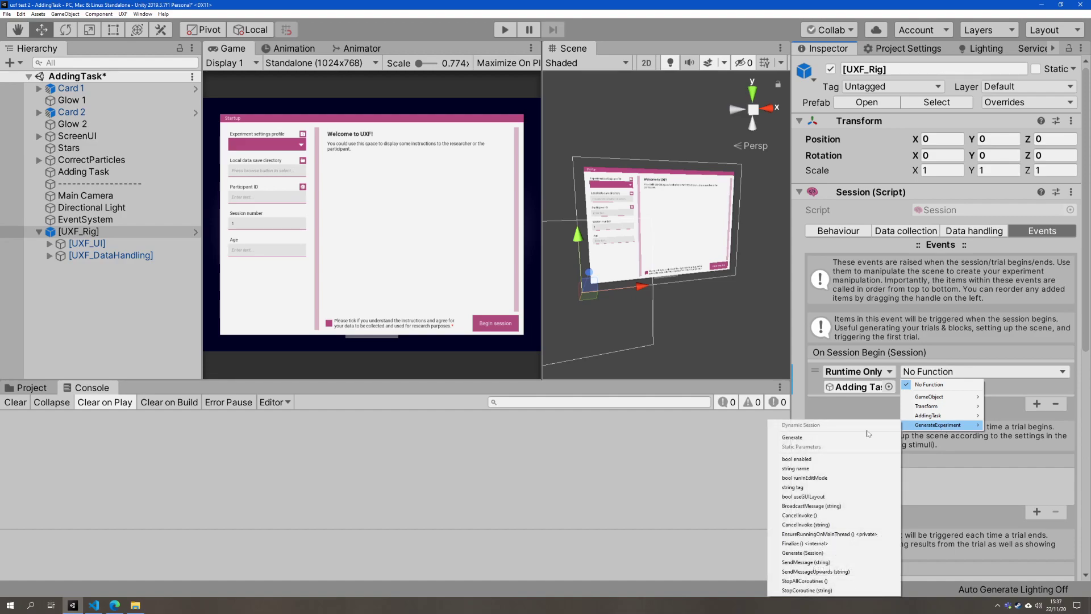
pyautogui.click(824, 437)
pyautogui.click(94, 605)
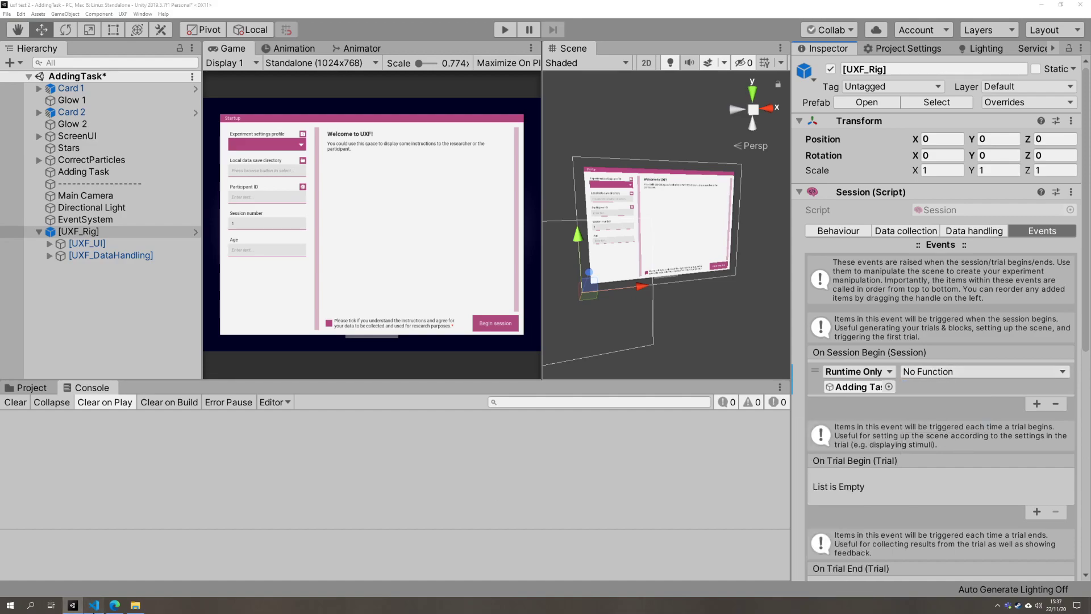
pyautogui.click(72, 605)
pyautogui.click(956, 373)
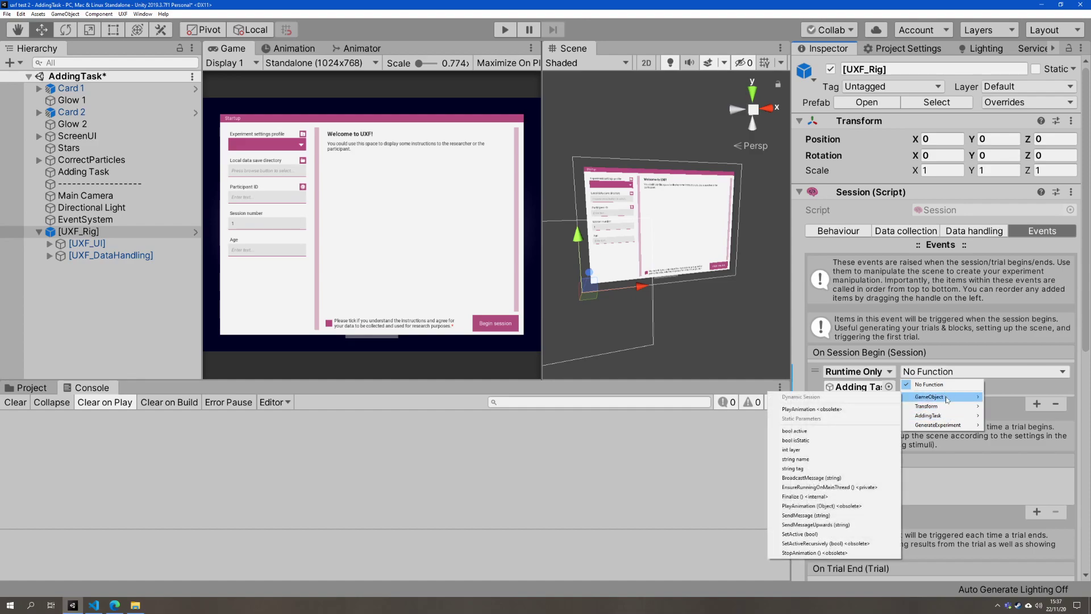
pyautogui.moveTo(948, 426)
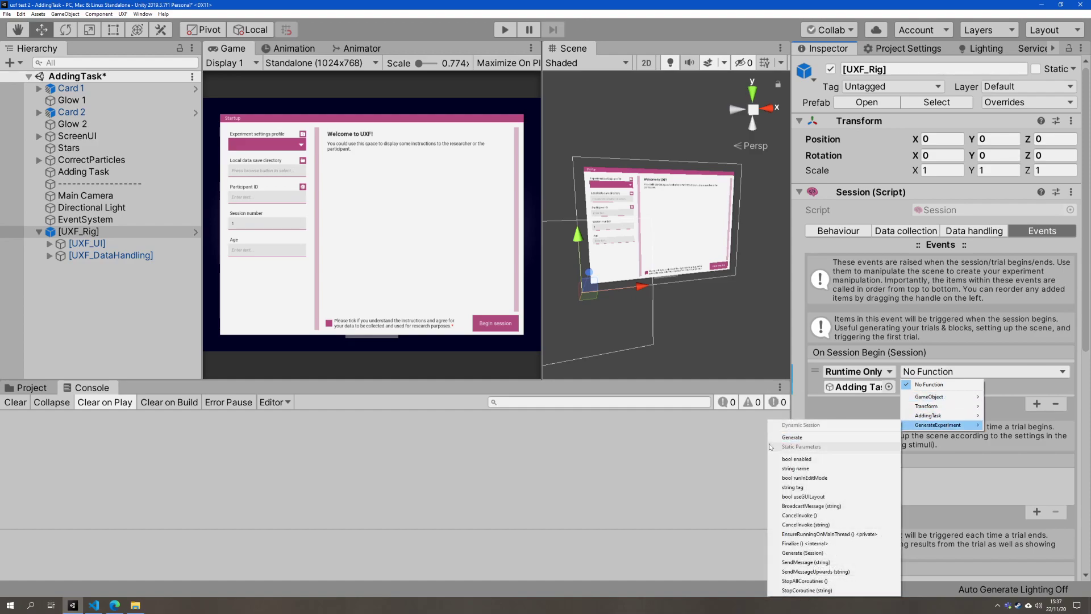
pyautogui.click(797, 438)
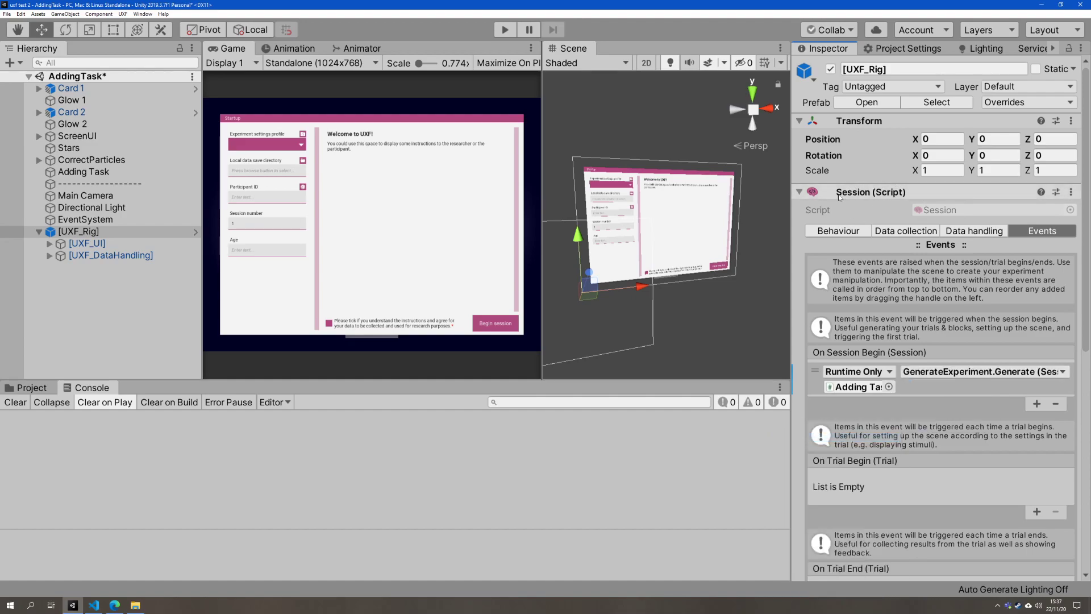
# - Look over the Session script's event lists and add an empty entry to On Trial Begin
pyautogui.hotkey('alt', 'Tab')
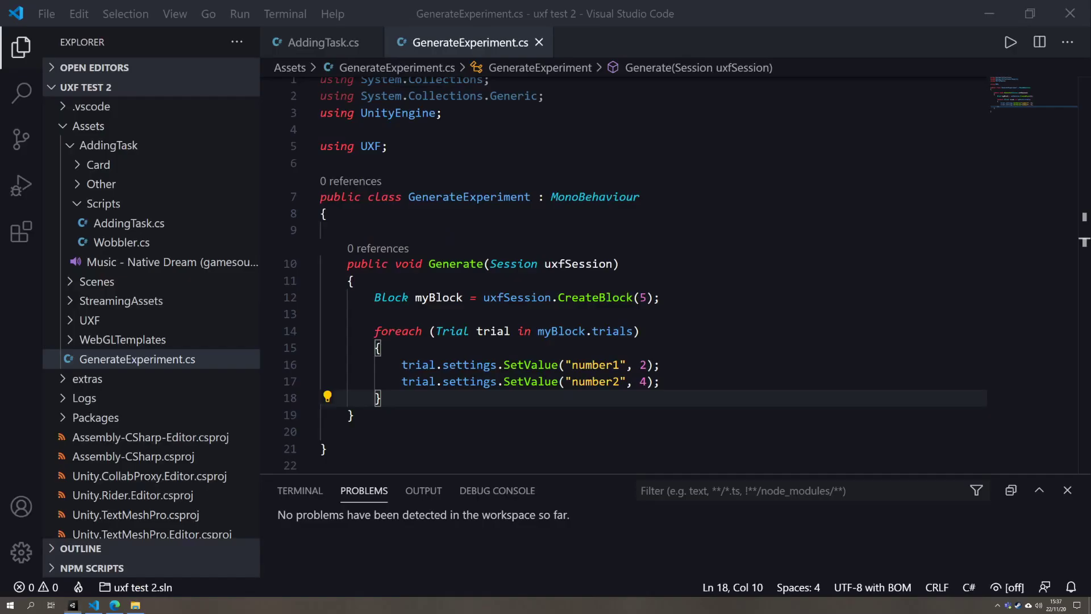
pyautogui.hotkey('alt', 'Tab')
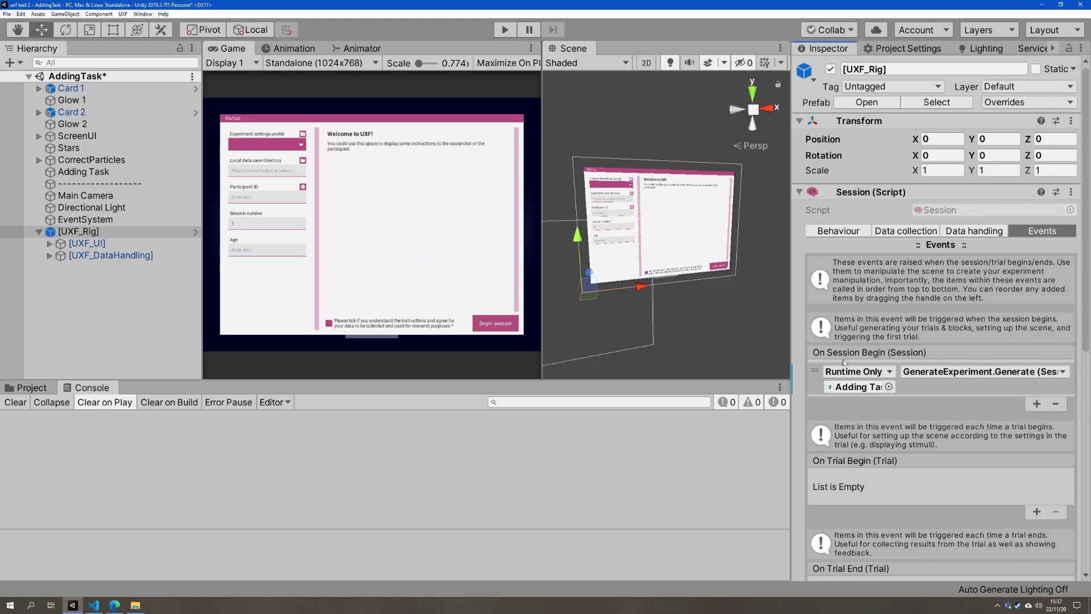
pyautogui.scroll(-8, 997, 268)
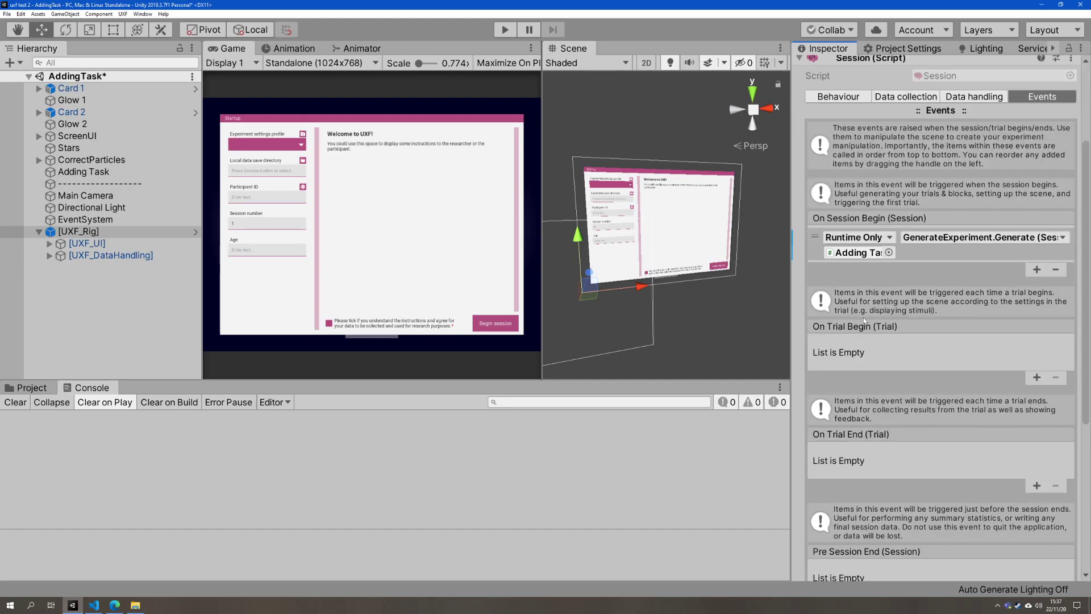
pyautogui.scroll(4, 914, 259)
pyautogui.scroll(4, 903, 173)
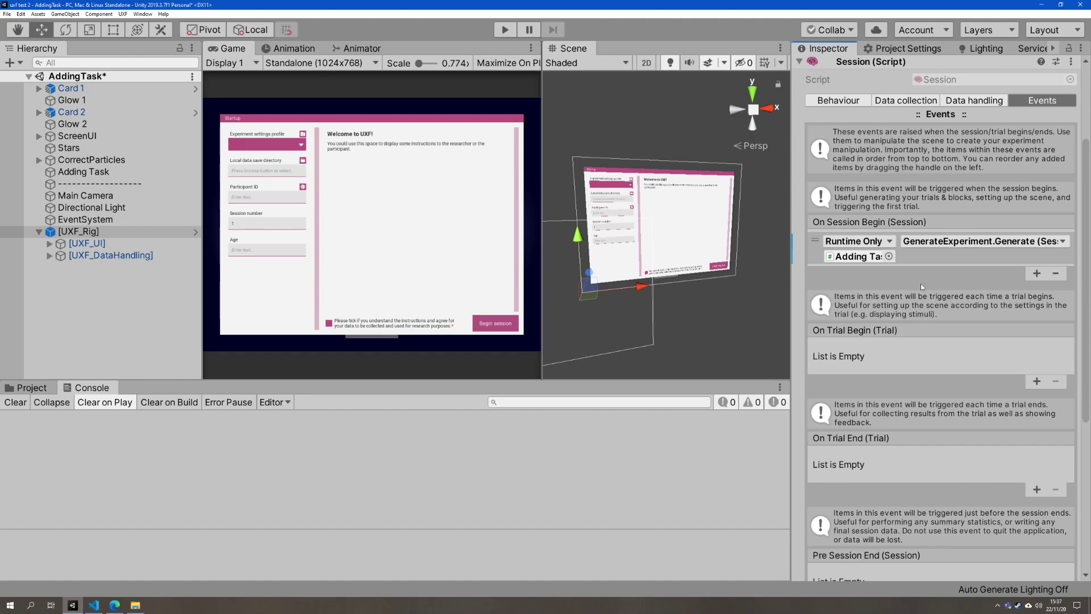
pyautogui.click(1037, 380)
# - Open the AddingTask script from the Adding Task object and examine its Start and AddingTaskSequence methods
pyautogui.hotkey('alt', 'Tab')
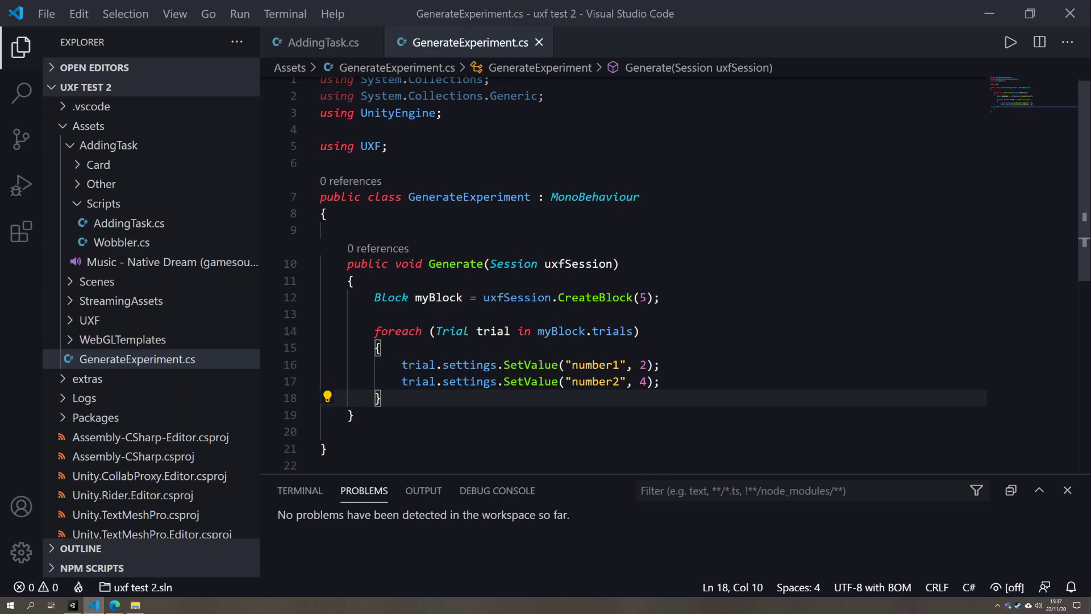
pyautogui.click(330, 43)
pyautogui.hotkey('alt', 'Tab')
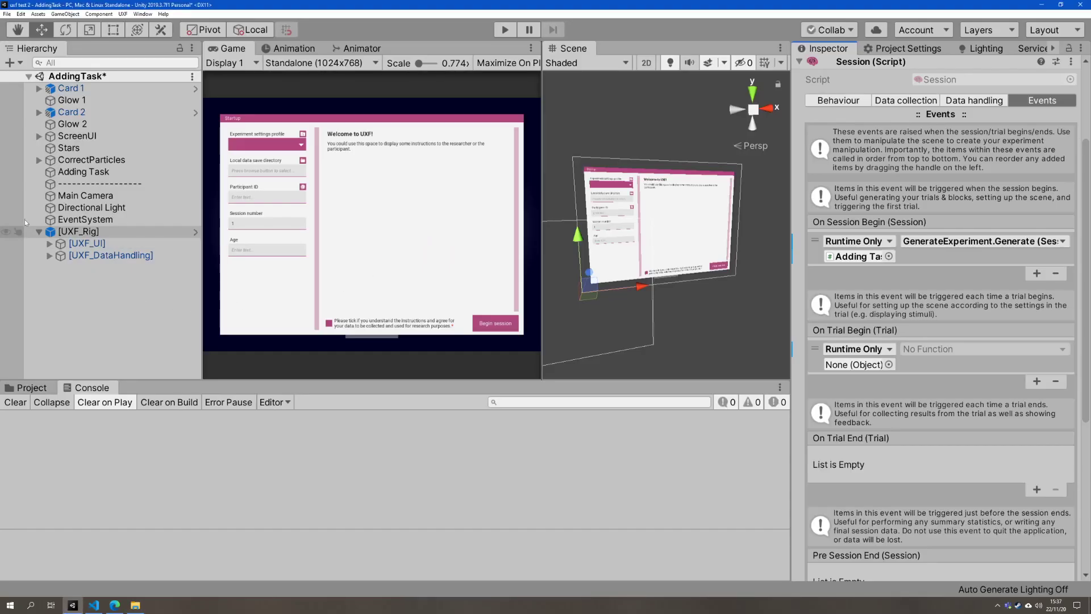
pyautogui.click(80, 171)
pyautogui.doubleClick(941, 196)
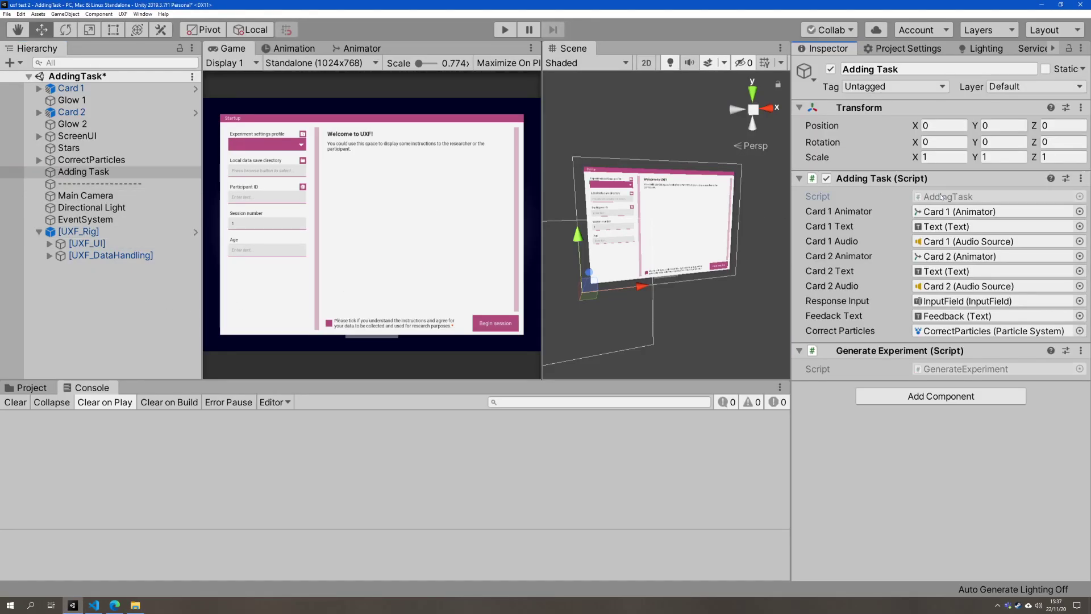
pyautogui.scroll(-5, 625, 273)
pyautogui.scroll(-9, 625, 273)
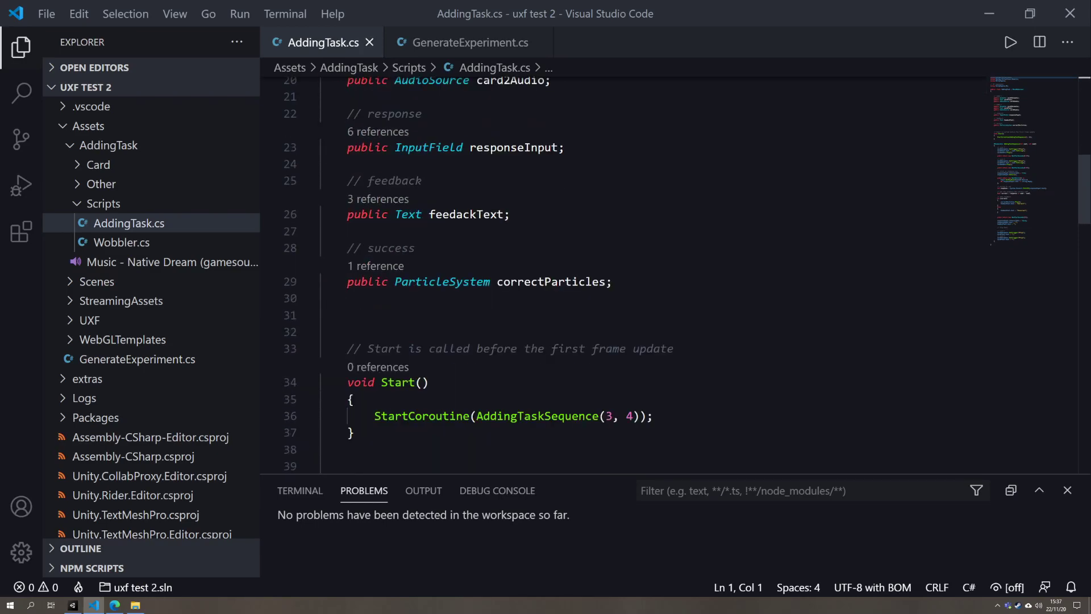
pyautogui.scroll(2, 625, 273)
pyautogui.scroll(-2, 626, 273)
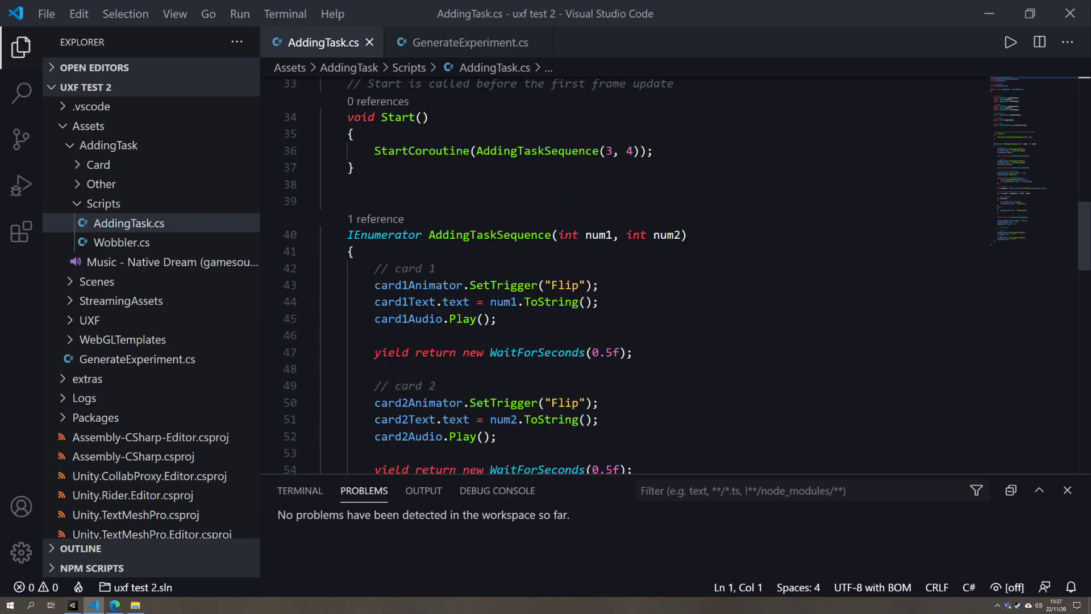
pyautogui.moveTo(321, 235); pyautogui.dragTo(356, 295)
pyautogui.click(348, 245)
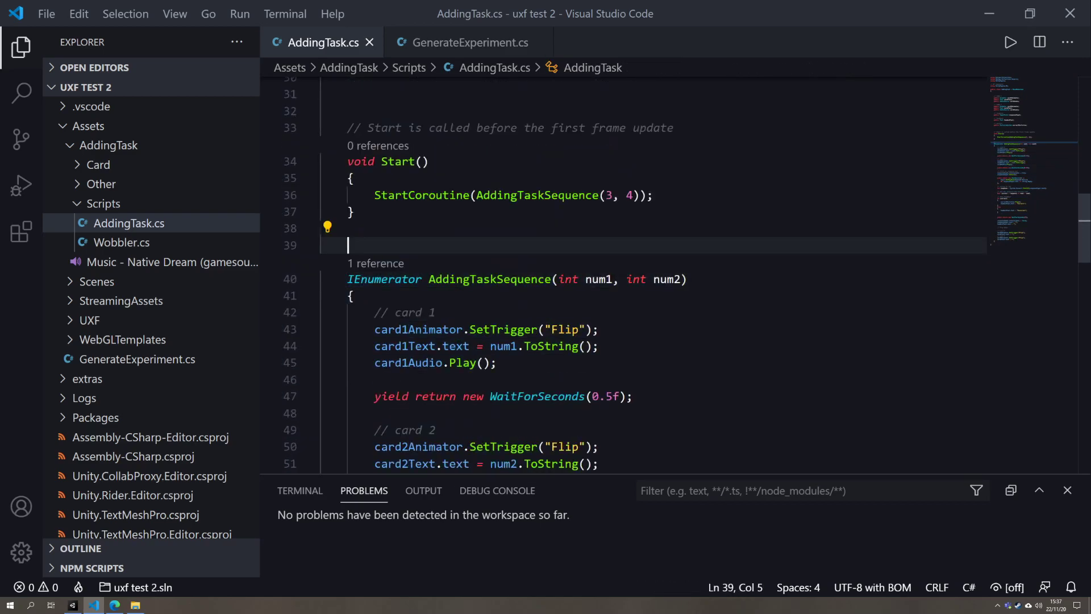
# - Delete the comment above the Start method in AddingTask.cs, together with the extra blank line
pyautogui.click(415, 162)
pyautogui.tripleClick(511, 128)
pyautogui.press('BackSpace')
pyautogui.press('BackSpace')
pyautogui.scroll(2, 626, 272)
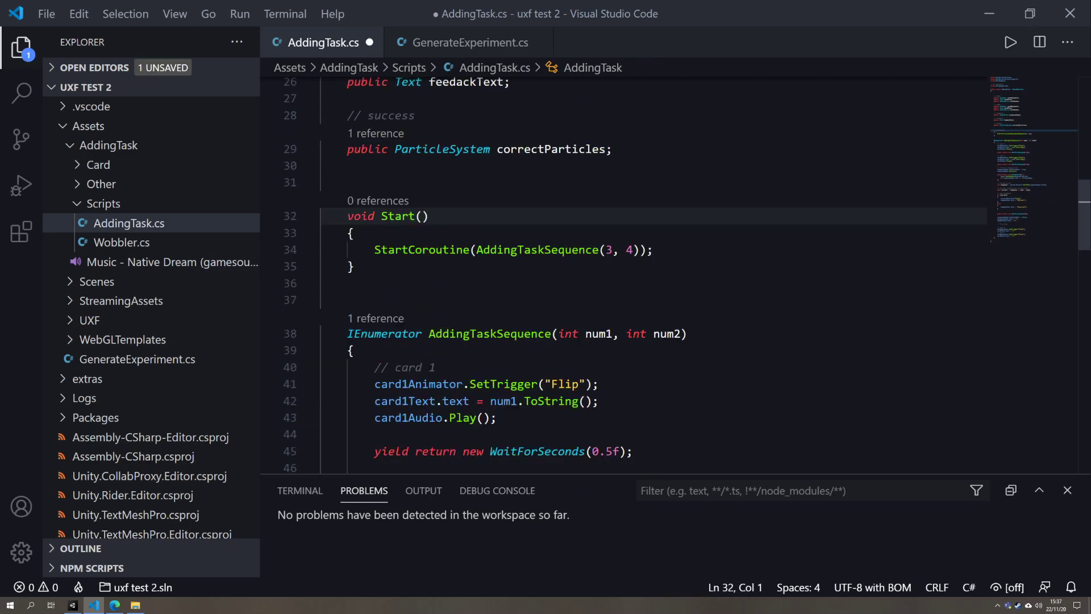
# - Make the Start method public and rename it as RunAddingTaskTrial
pyautogui.click(355, 216)
pyautogui.press('Left')
pyautogui.write('public')
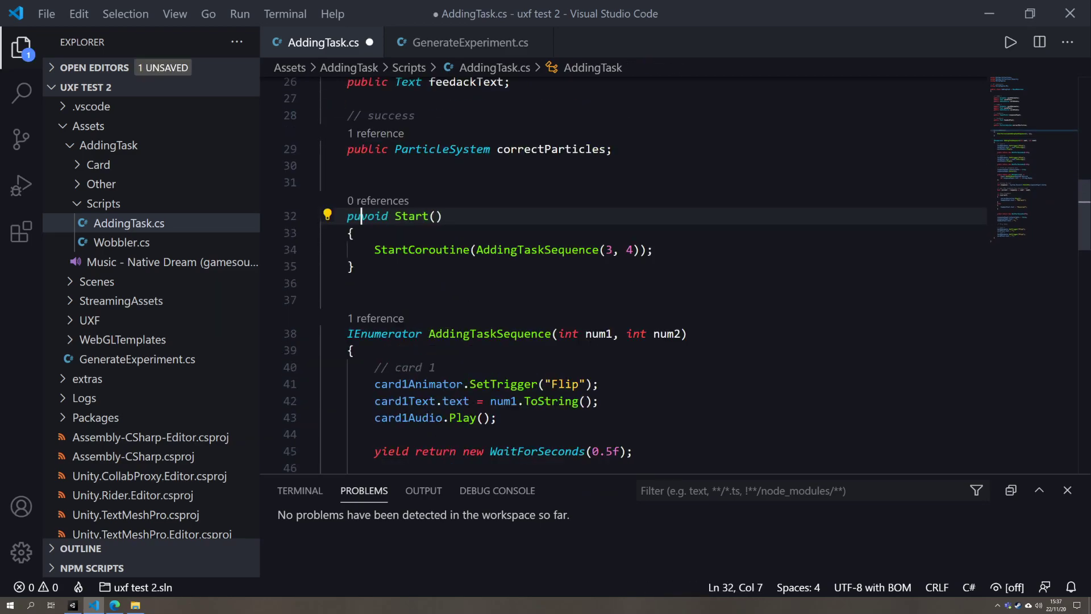
pyautogui.doubleClick(445, 216)
pyautogui.press('BackSpace')
pyautogui.write('RunAdding')
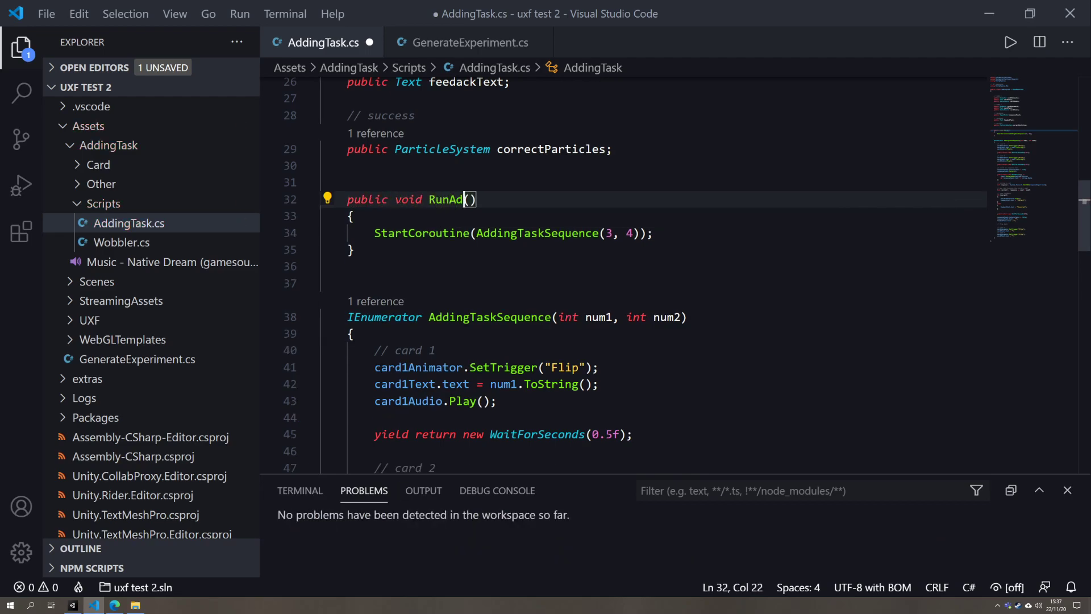
pyautogui.write('TaskTrial')
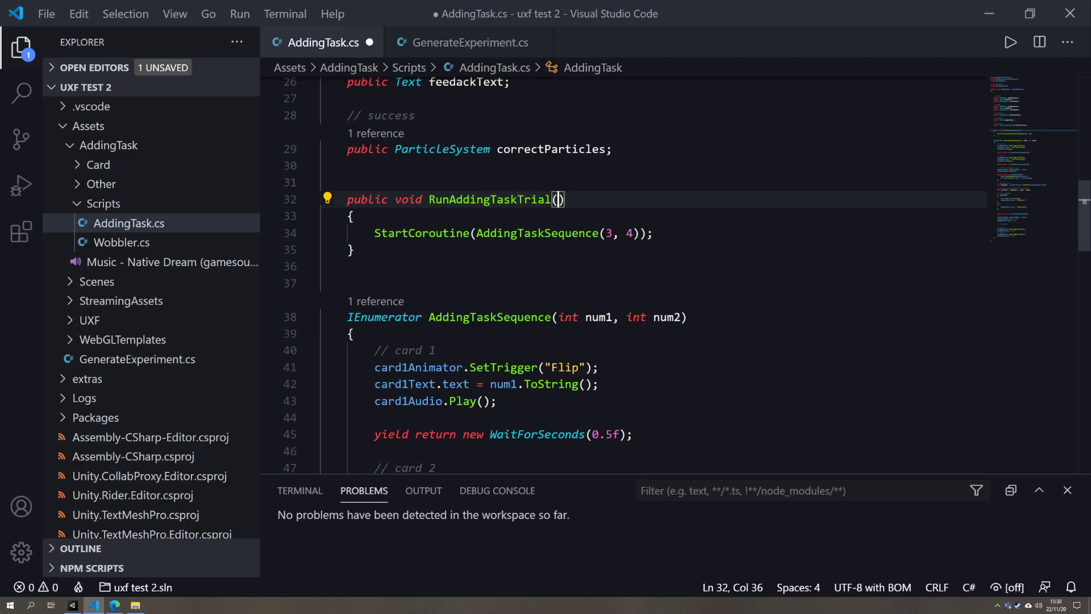
# - Add a "using UXF;" directive below the UnityEngine.UI one in AddingTask.cs, with blank lines around it
pyautogui.scroll(4, 626, 273)
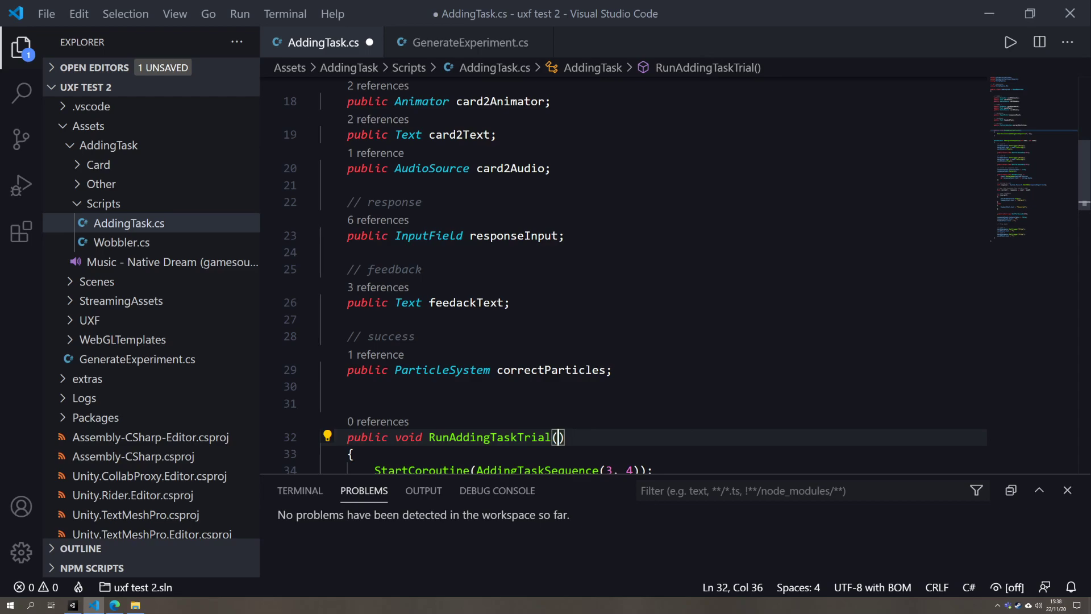
pyautogui.scroll(5, 625, 273)
pyautogui.click(322, 187)
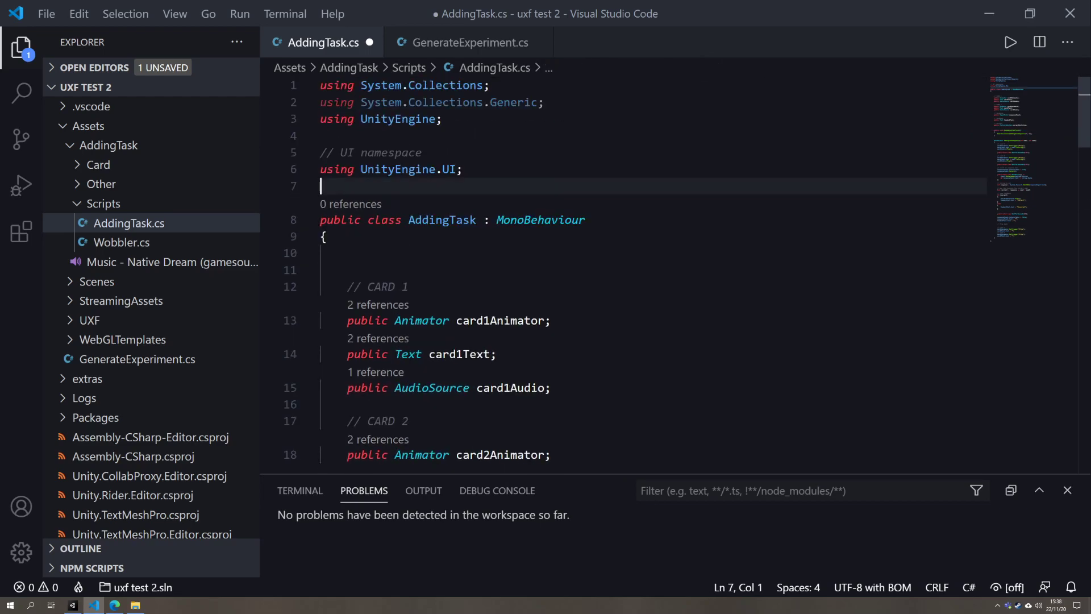
pyautogui.press('Return')
pyautogui.press('Return')
pyautogui.press('Up')
pyautogui.write('usin')
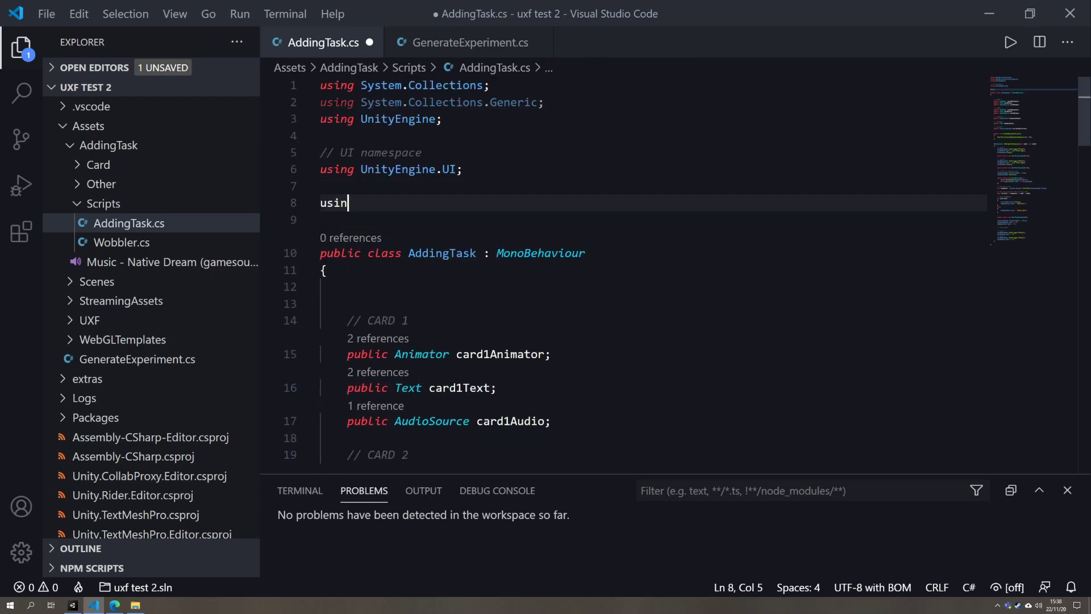
pyautogui.write('g UXF;')
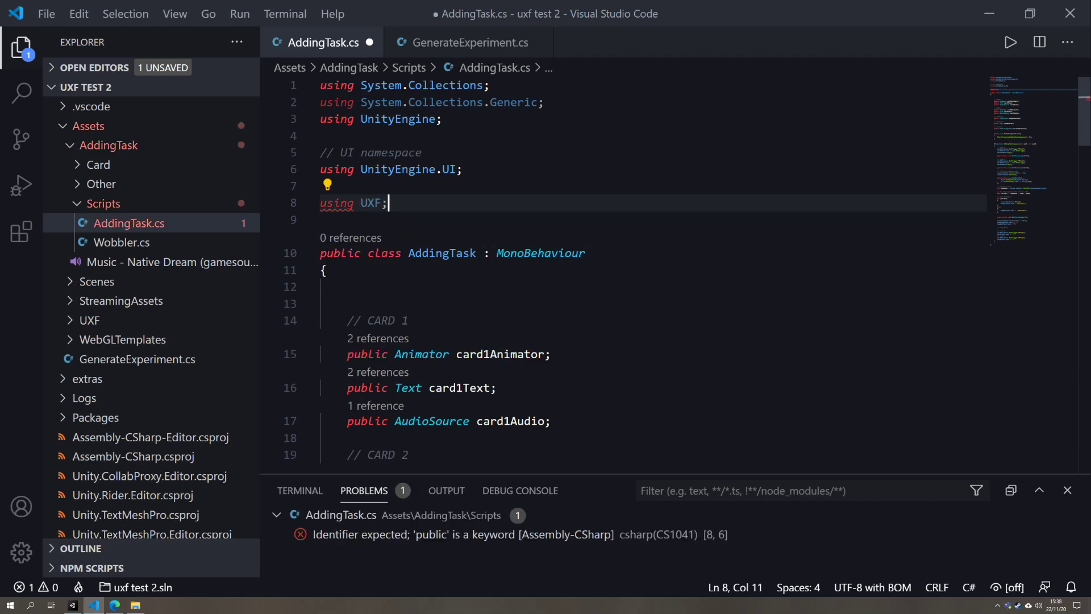
# - Check the AddingTaskSequence method name, switch to Unity to review the On Trial Begin event on [UXF_Rig], and return to Visual Studio Code
pyautogui.scroll(-2, 625, 273)
pyautogui.scroll(-8, 625, 273)
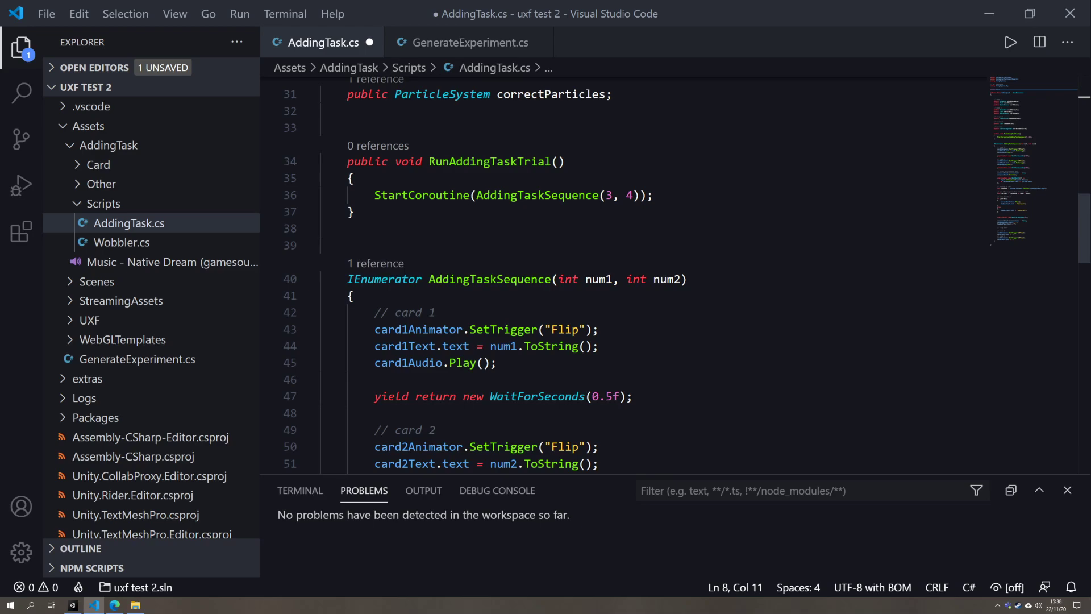
pyautogui.doubleClick(455, 279)
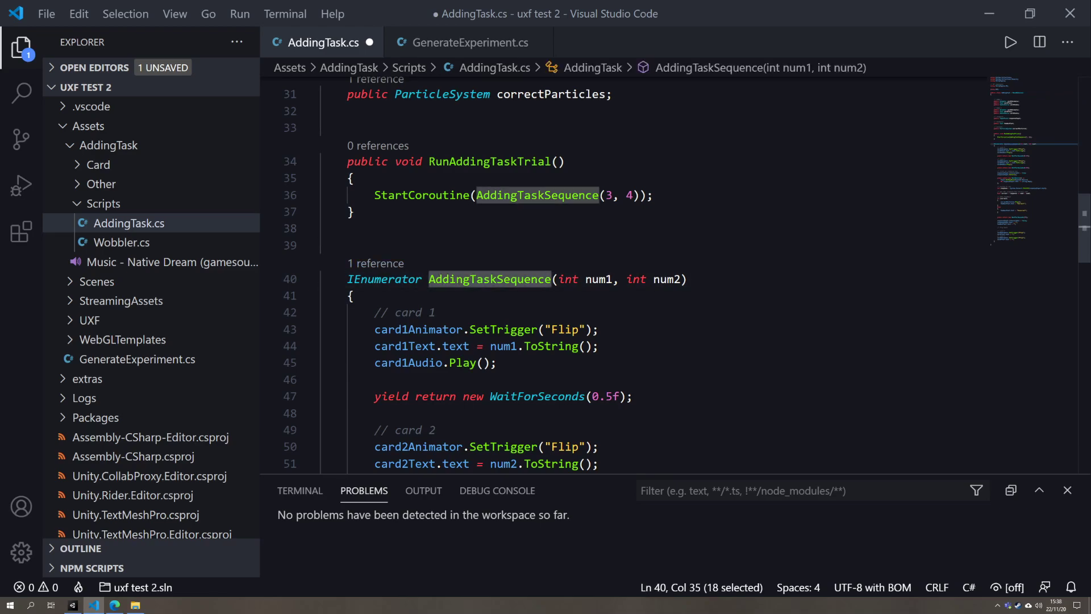
pyautogui.hotkey('alt', 'Tab')
pyautogui.click(99, 234)
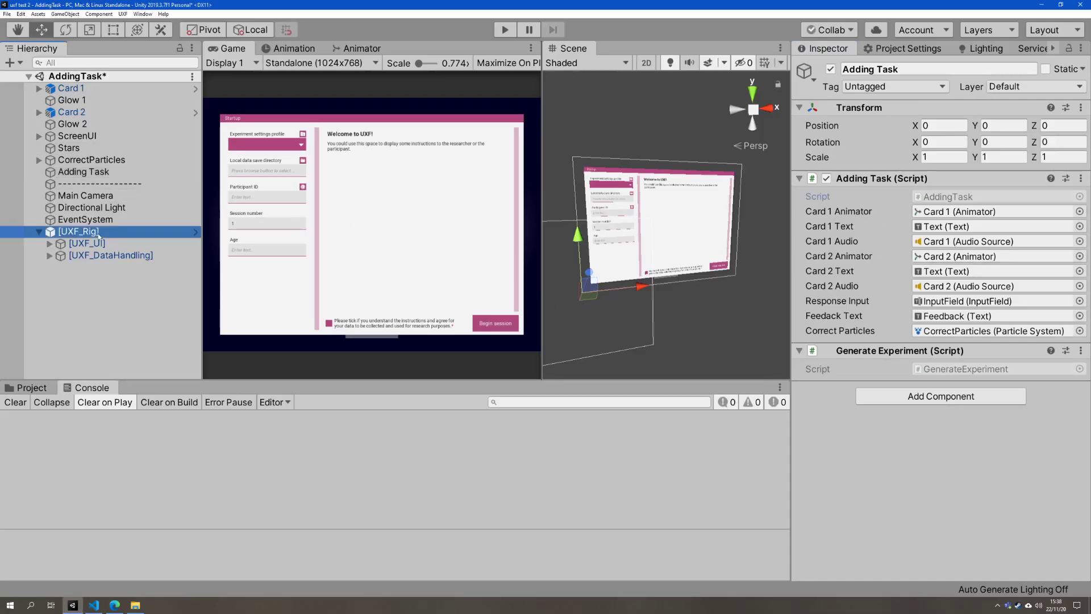
pyautogui.scroll(-5, 913, 429)
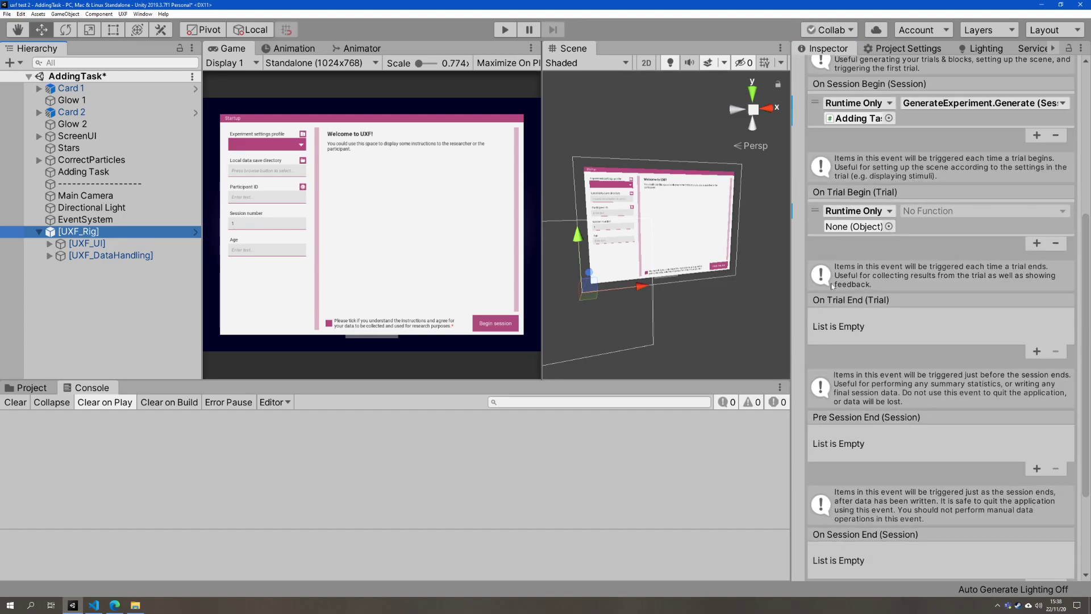
pyautogui.hotkey('alt', 'Tab')
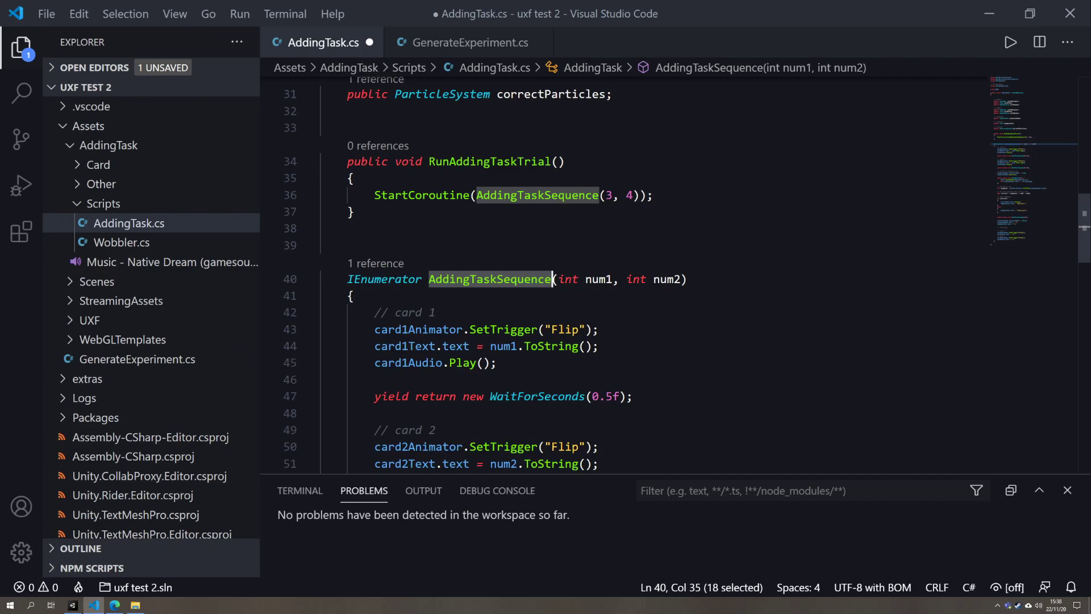
# - Add the parameter "Trial trial" to the RunAddingTaskTrial method
pyautogui.click(559, 162)
pyautogui.write('Trial trial')
pyautogui.press('Escape')
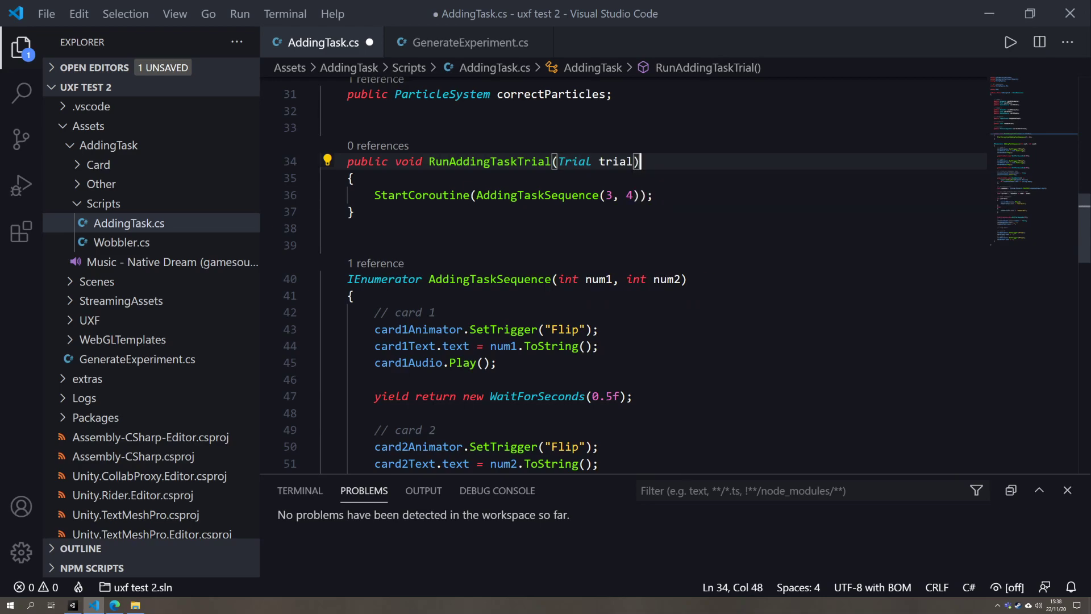
pyautogui.doubleClick(616, 162)
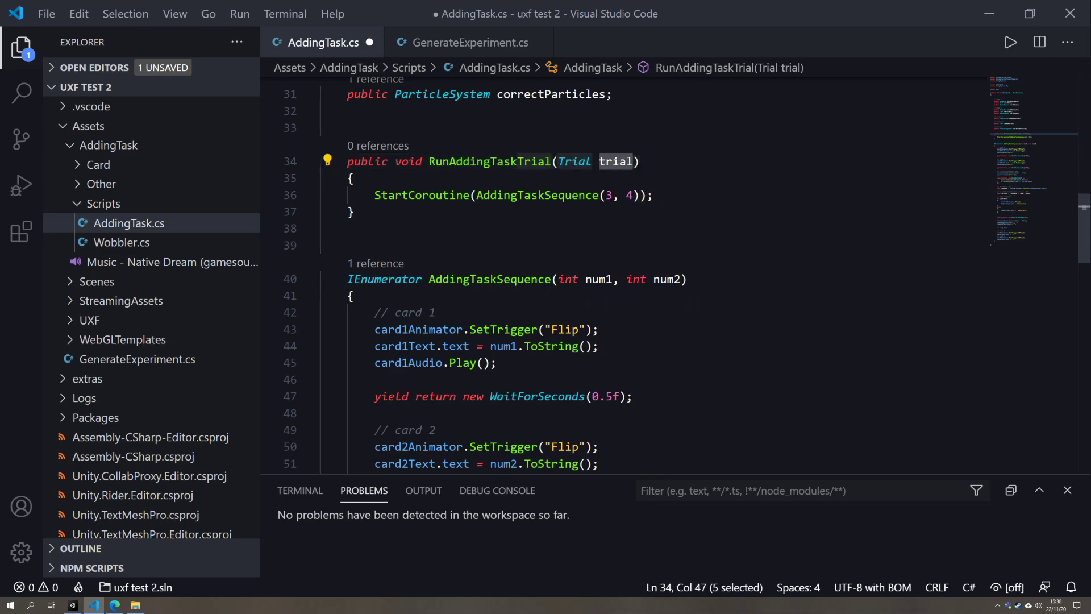
pyautogui.doubleClick(575, 161)
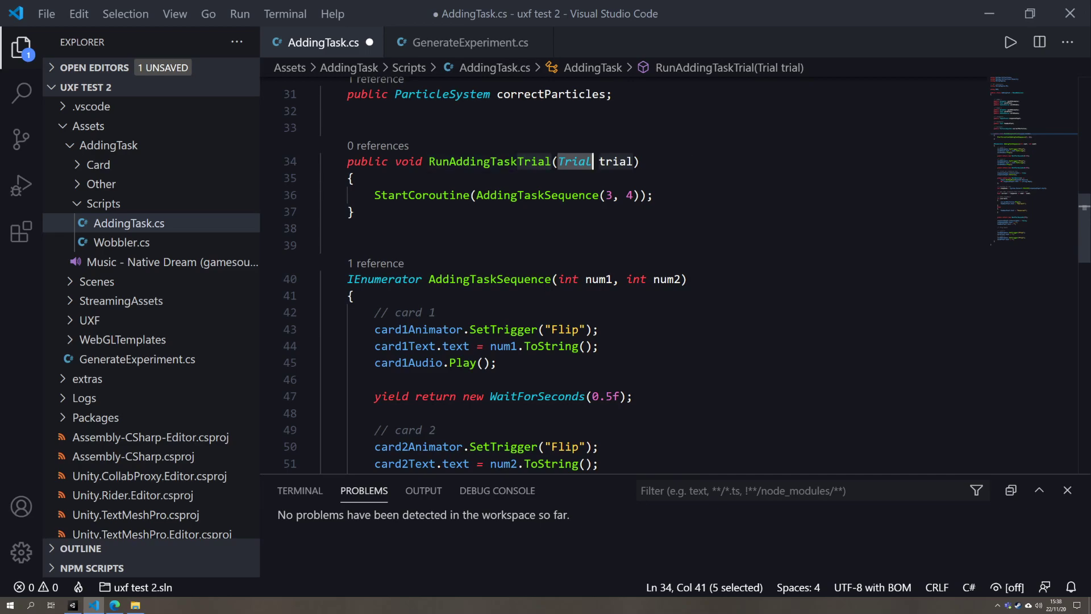
# - Replace the two int parameters of AddingTaskSequence with "Trial trial" copied from RunAddingTaskTrial, and highlight the start of the method
pyautogui.moveTo(558, 279); pyautogui.dragTo(684, 279)
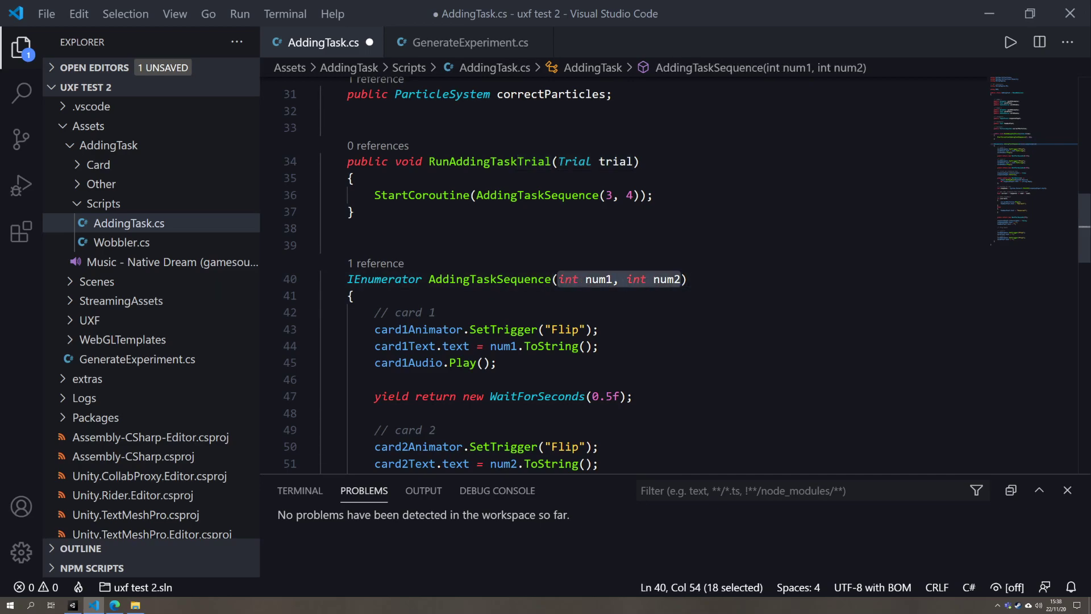
pyautogui.press('BackSpace')
pyautogui.moveTo(558, 161); pyautogui.dragTo(635, 162)
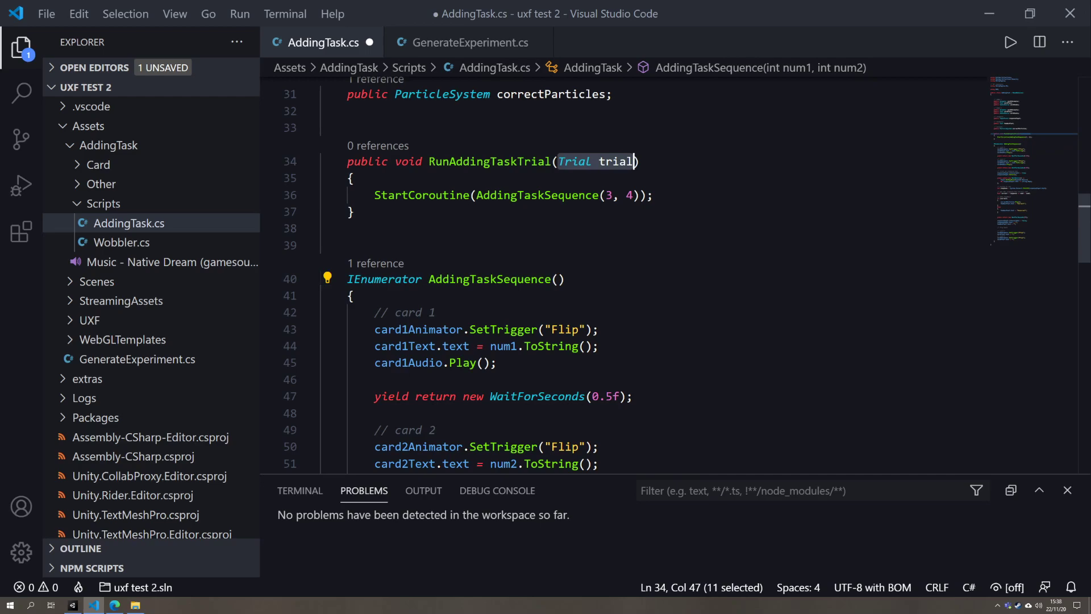
pyautogui.hotkey('ctrl', 'c')
pyautogui.click(558, 279)
pyautogui.hotkey('ctrl', 'v')
pyautogui.moveTo(640, 279); pyautogui.dragTo(322, 380)
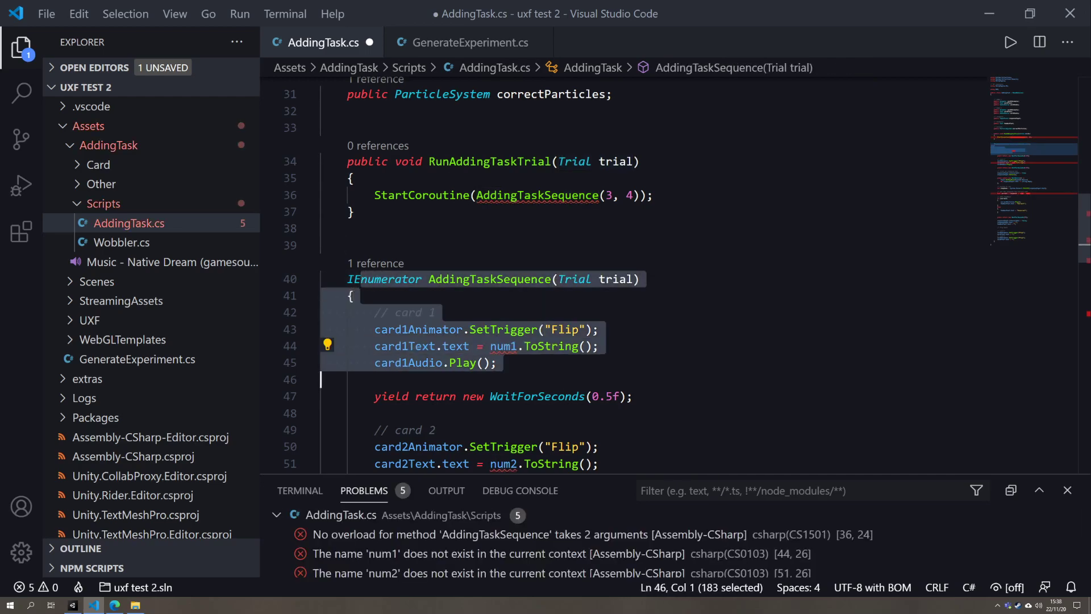
# - Replace the arguments "3, 4" in the AddingTaskSequence call inside StartCoroutine with the parameter "trial"
pyautogui.click(321, 380)
pyautogui.moveTo(322, 161)
pyautogui.mouseDown()
pyautogui.moveTo(317, 228)
pyautogui.moveTo(312, 163)
pyautogui.mouseUp()
pyautogui.click(317, 227)
pyautogui.click(538, 161)
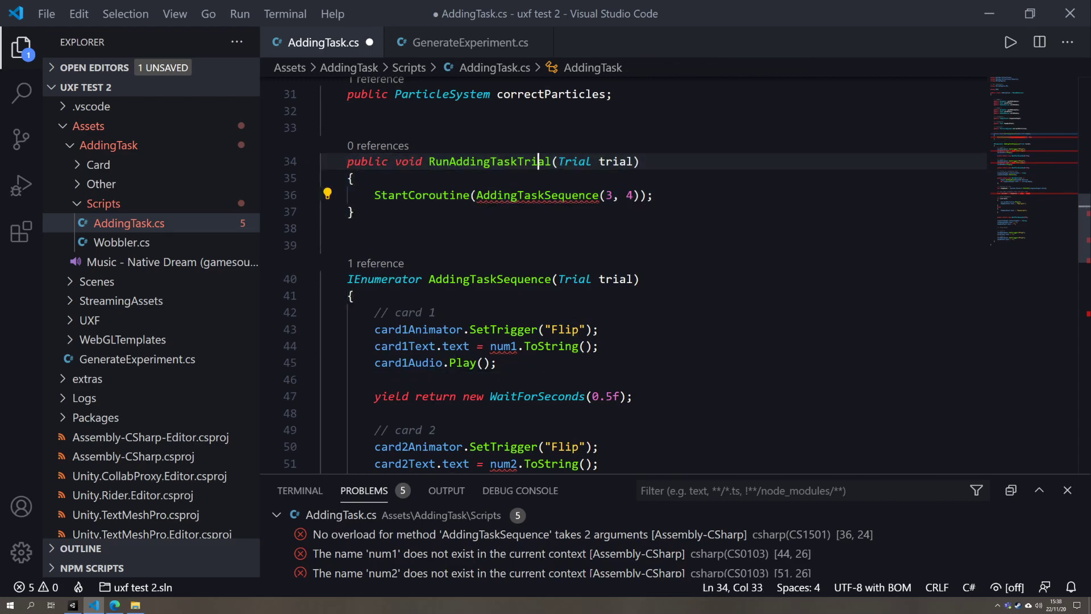
pyautogui.doubleClick(616, 161)
pyautogui.hotkey('ctrl', 'c')
pyautogui.moveTo(606, 195); pyautogui.dragTo(634, 195)
pyautogui.hotkey('ctrl', 'v')
pyautogui.press('End')
pyautogui.click(321, 228)
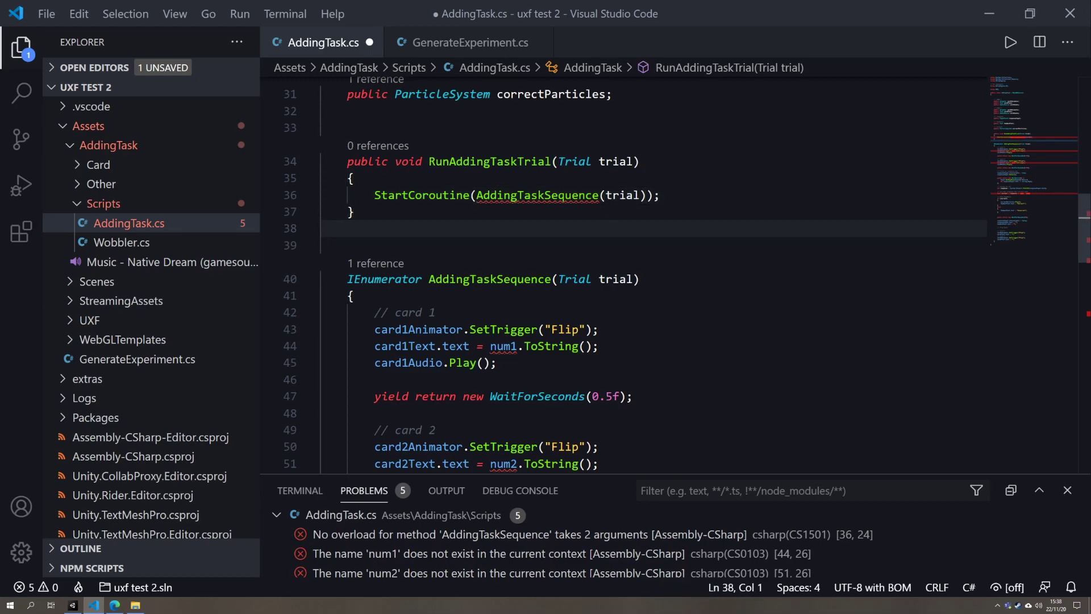
# - Review the RunAddingTaskTrial method, the trial argument it passes on, and the undefined num1 reference in AddingTaskSequence
pyautogui.moveTo(322, 229); pyautogui.dragTo(321, 162)
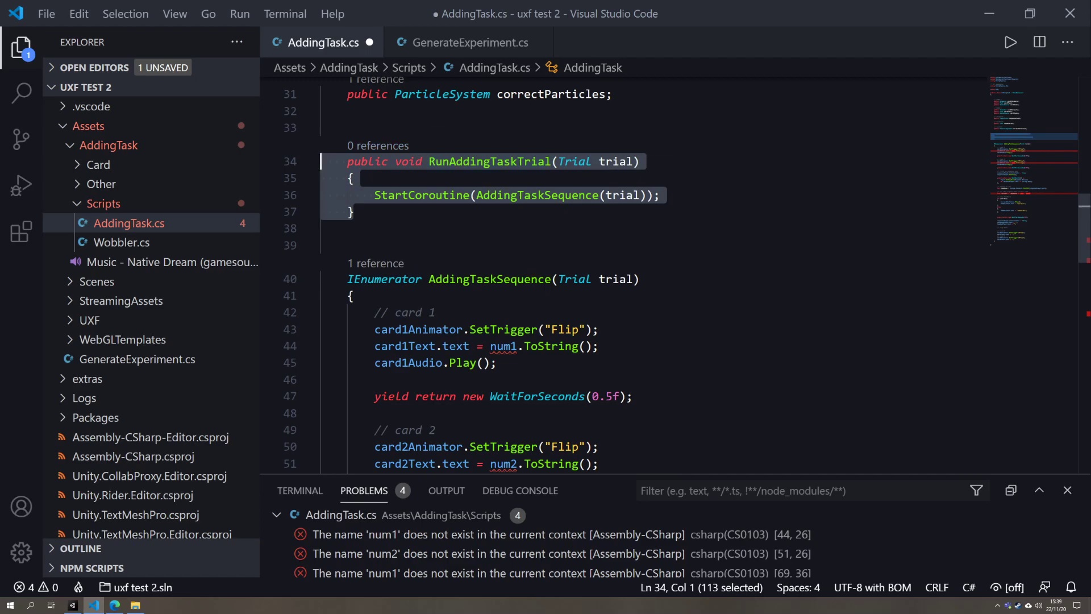
pyautogui.click(388, 195)
pyautogui.doubleClick(491, 195)
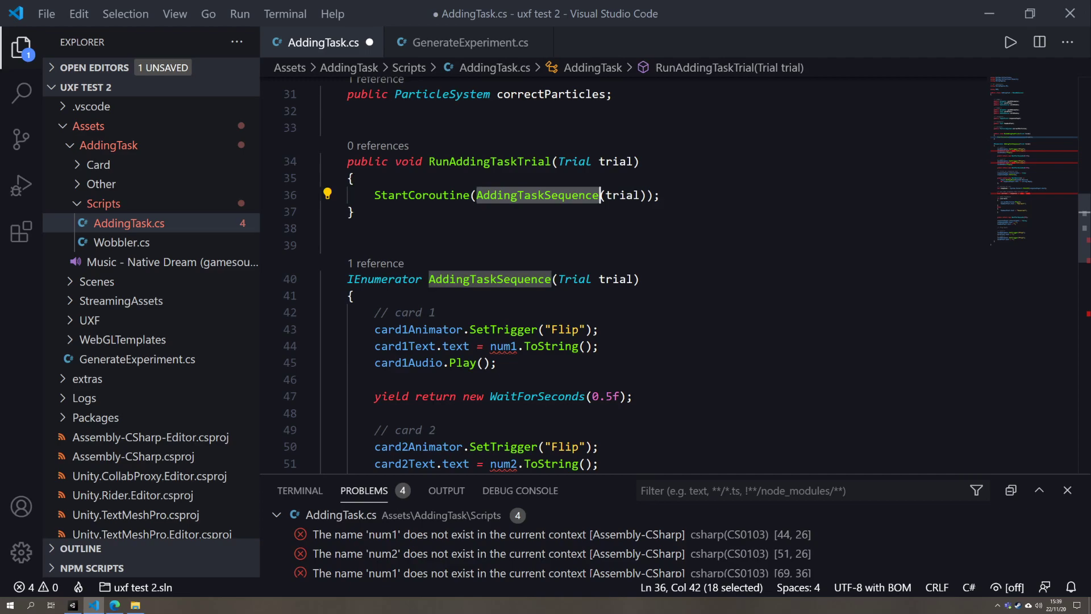
pyautogui.doubleClick(623, 195)
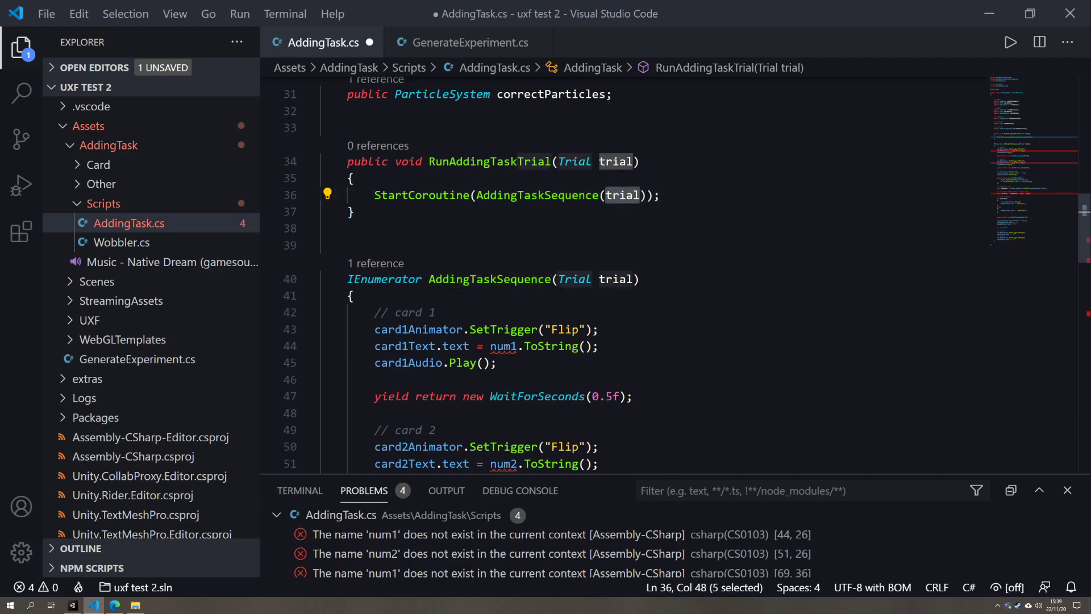
pyautogui.scroll(-1, 682, 273)
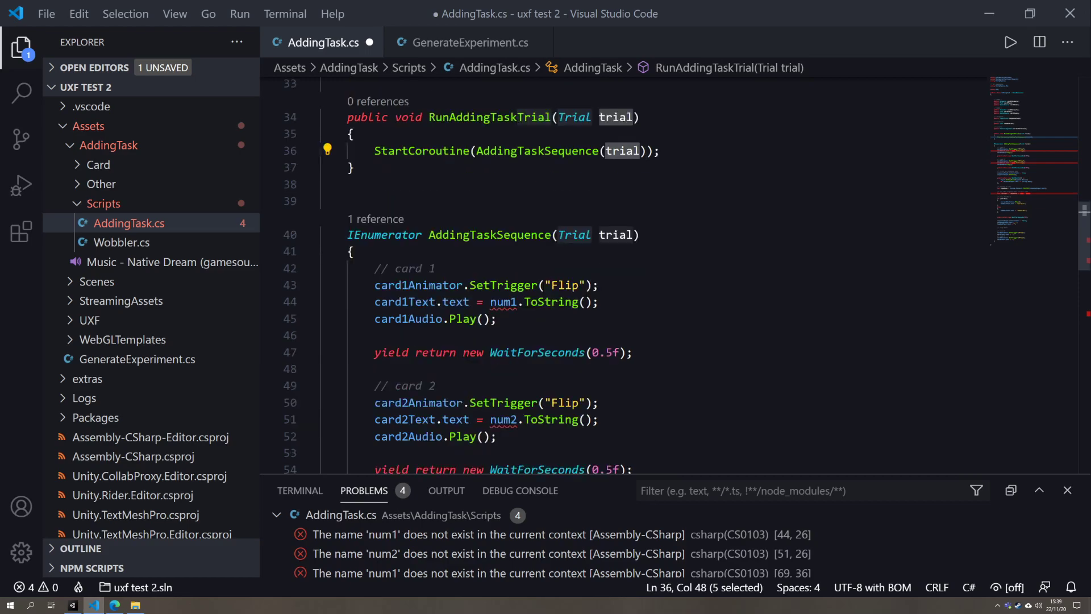
pyautogui.click(436, 268)
pyautogui.doubleClick(504, 302)
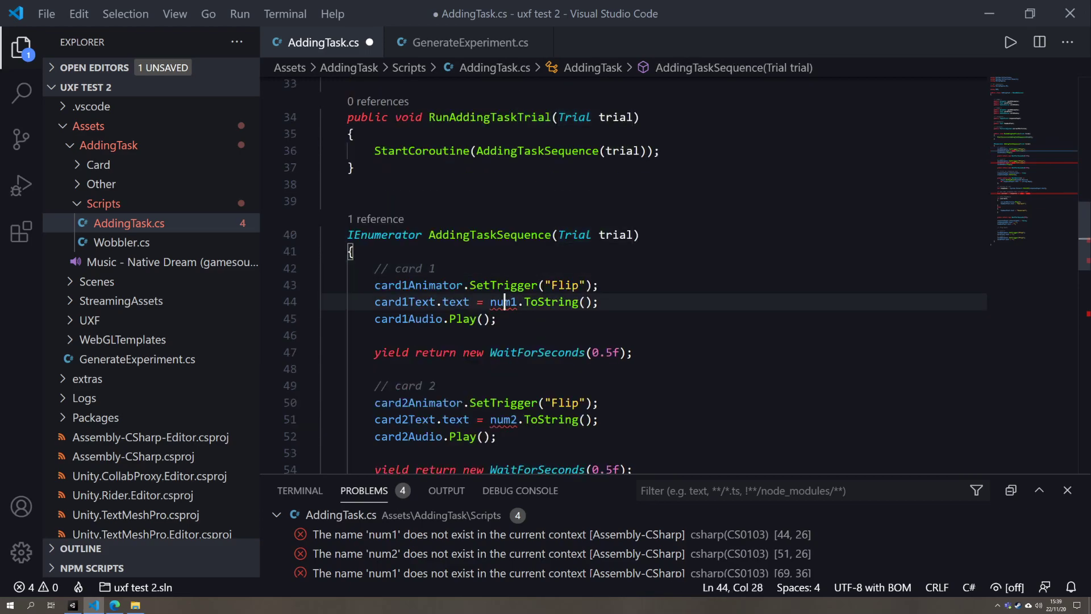
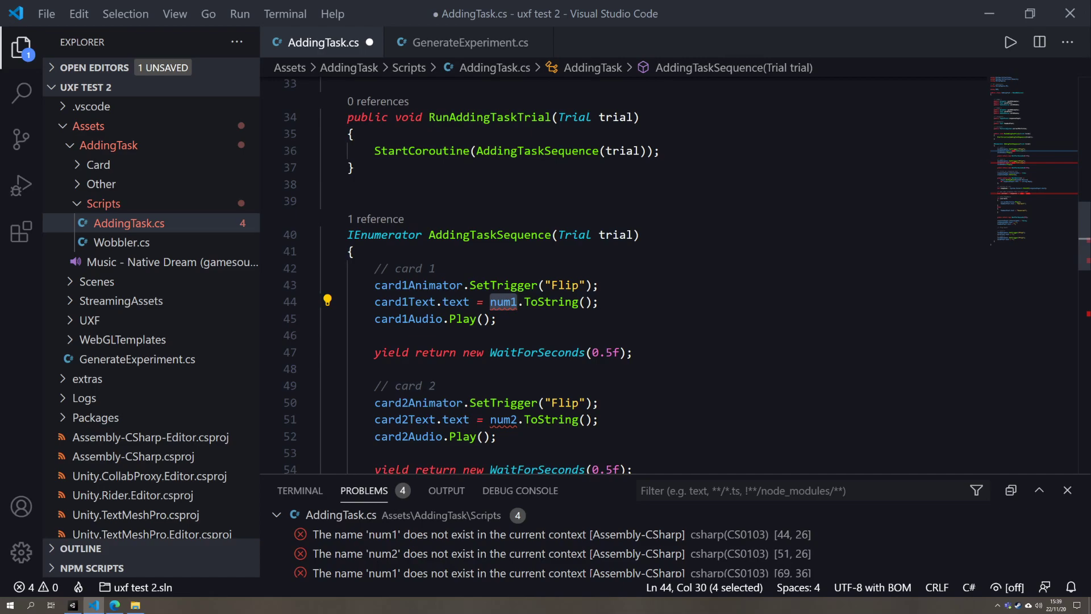
# - Begin a declaration "int num1 = trial.settings.GetInt()" at the start of the AddingTaskSequence body, with blank lines below it
pyautogui.click(354, 251)
pyautogui.press('Return')
pyautogui.press('Return')
pyautogui.press('Return')
pyautogui.press('Up')
pyautogui.press('BackSpace')
pyautogui.write('int nmum')
pyautogui.press('BackSpace')
pyautogui.press('BackSpace')
pyautogui.press('BackSpace')
pyautogui.write('um1 = trial.')
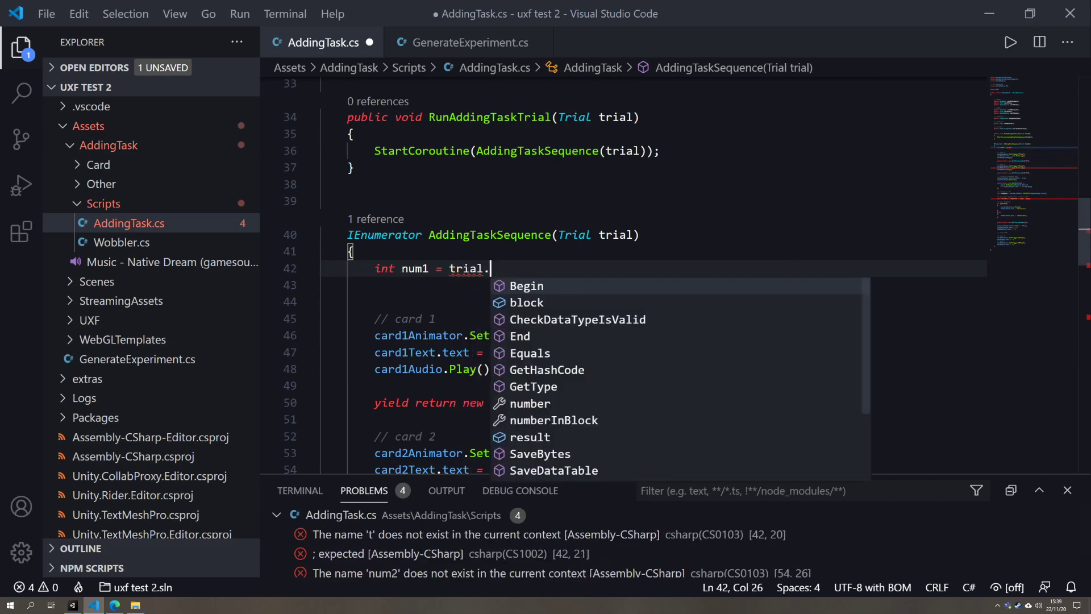
pyautogui.write('s')
pyautogui.press('Down')
pyautogui.press('Return')
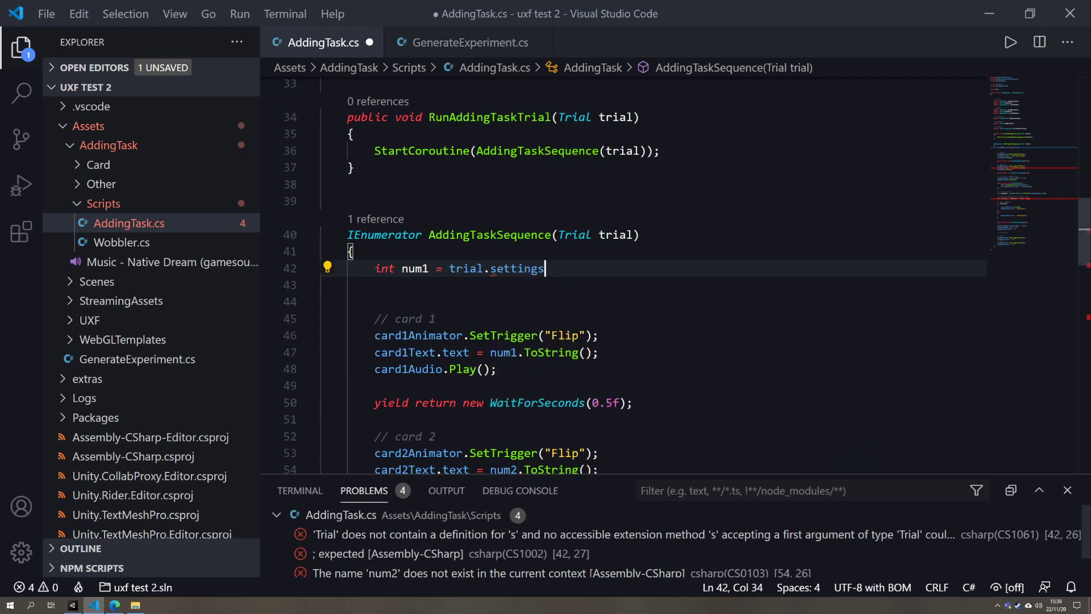
pyautogui.write('.Get')
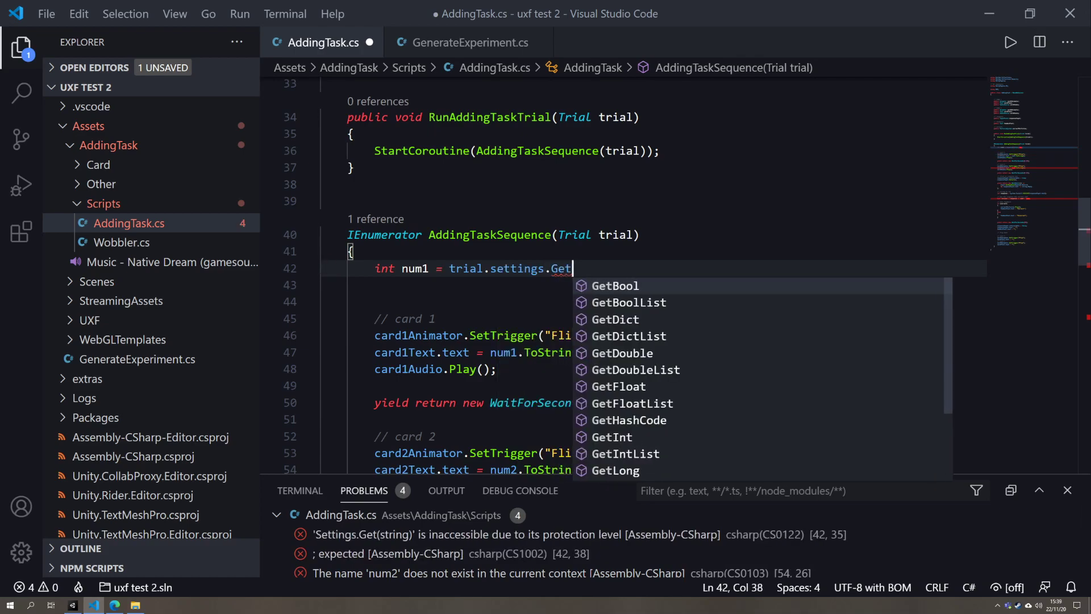
pyautogui.write('Int(')
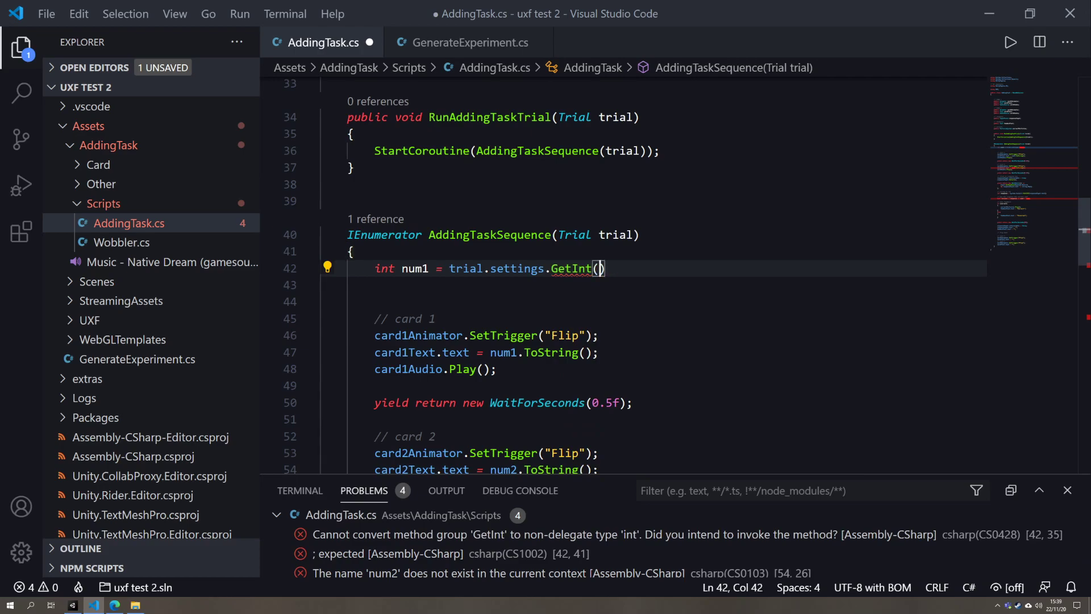
# - Copy the key number1 from GenerateExperiment.cs into the GetInt call as "number1" and end the num1 statement with a semicolon
pyautogui.hotkey('ctrl', 'Tab')
pyautogui.doubleClick(643, 364)
pyautogui.doubleClick(618, 365)
pyautogui.hotkey('ctrl', 'c')
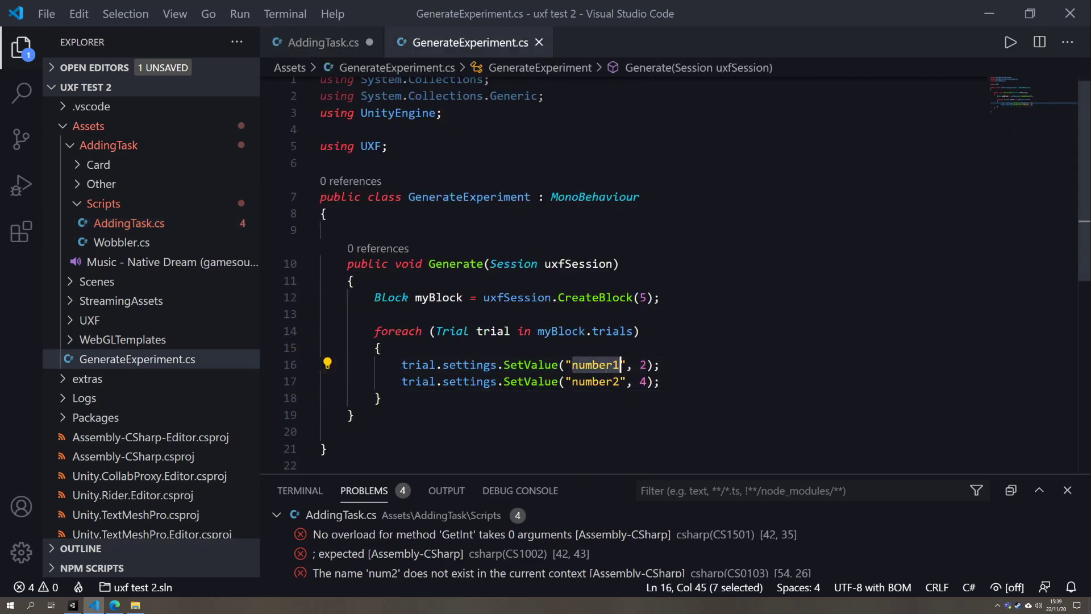
pyautogui.click(326, 51)
pyautogui.hotkey('ctrl', 'v')
pyautogui.hotkey('ctrl', 'z')
pyautogui.write('"')
pyautogui.hotkey('ctrl', 'v')
pyautogui.press('End')
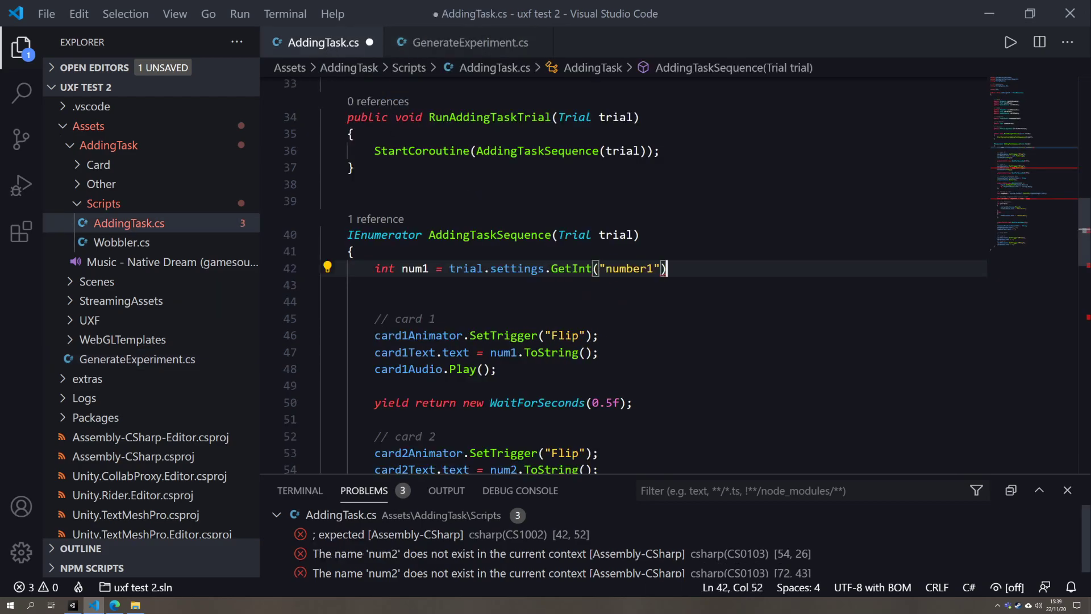
pyautogui.write(';')
# - Duplicate the num1 declaration line and change the copy to read setting "number2" into num2
pyautogui.hotkey('shift', 'alt', 'Down')
pyautogui.click(430, 284)
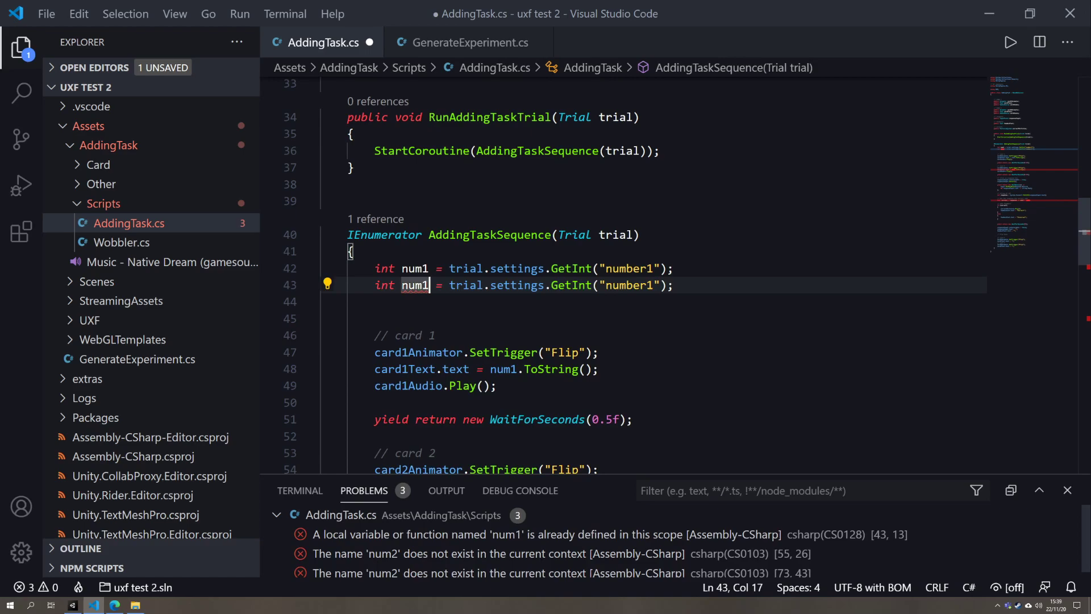
pyautogui.press('BackSpace')
pyautogui.write('2')
pyautogui.click(655, 285)
pyautogui.press('BackSpace')
pyautogui.write('2')
pyautogui.press('Down')
# - Check the card1Text line that uses num1, remove the extra blank line below the num2 declaration, and save AddingTask.cs
pyautogui.scroll(-3, 626, 276)
pyautogui.scroll(1, 626, 276)
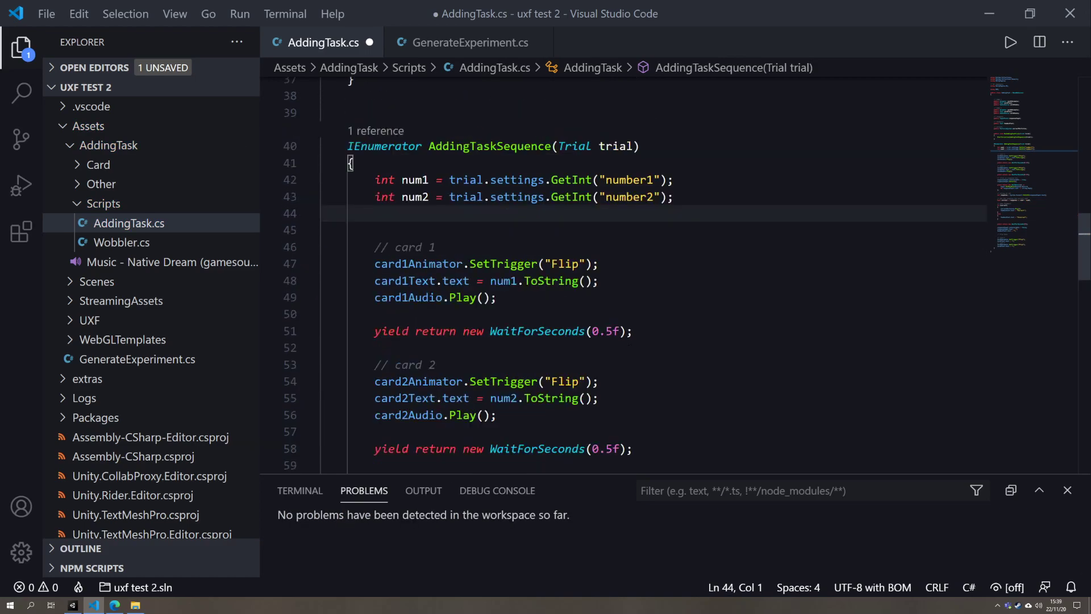
pyautogui.moveTo(375, 280); pyautogui.dragTo(601, 281)
pyautogui.click(601, 281)
pyautogui.moveTo(375, 281); pyautogui.dragTo(518, 281)
pyautogui.click(504, 281)
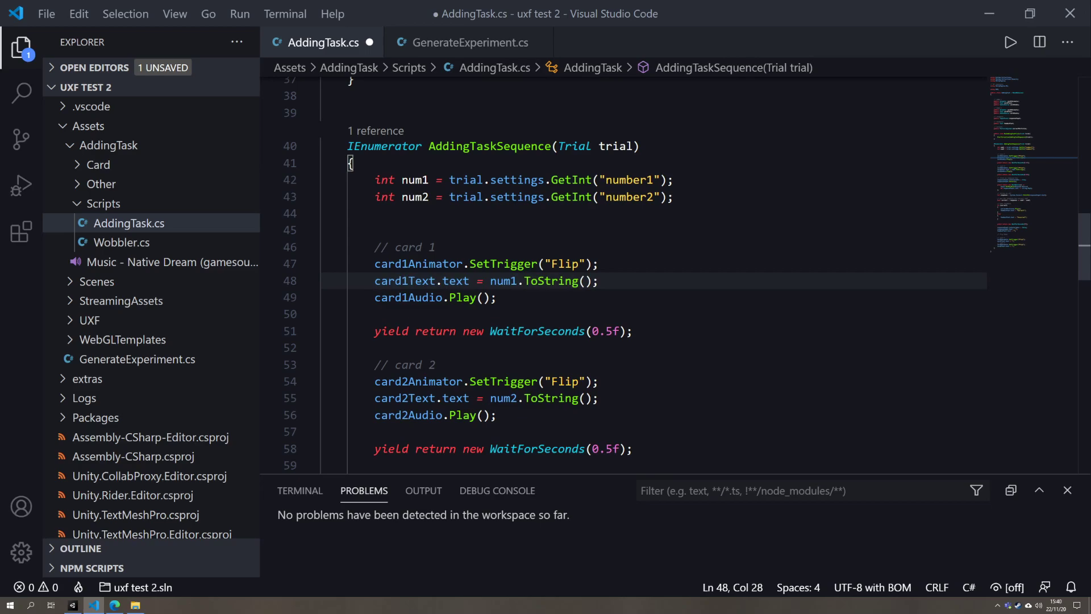
pyautogui.press('Up')
pyautogui.press('Up')
pyautogui.press('Up')
pyautogui.press('Up')
pyautogui.press('BackSpace')
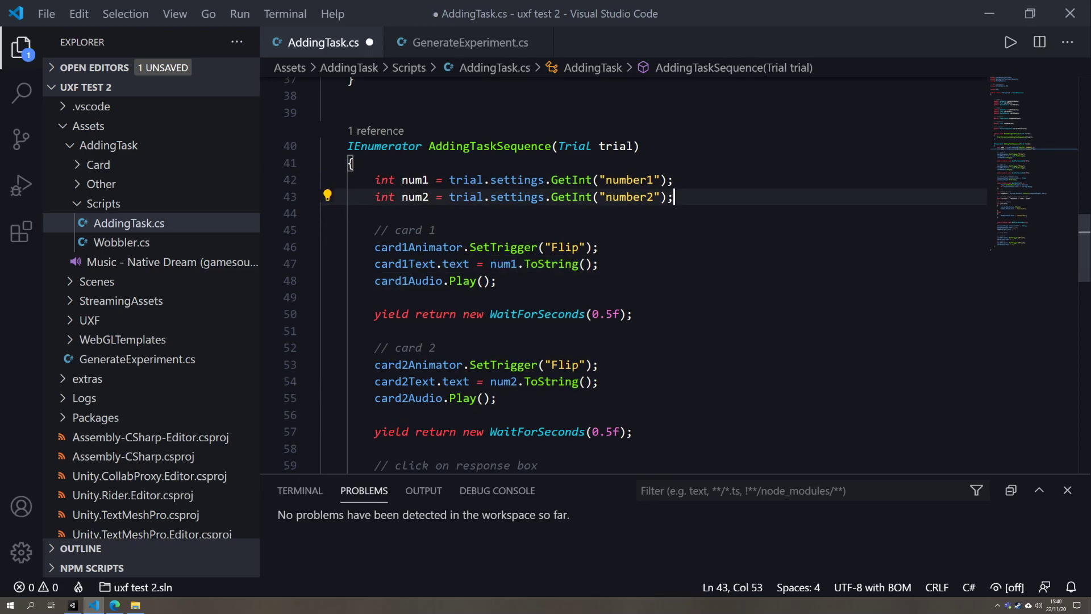
pyautogui.press('Down')
pyautogui.press('Down')
pyautogui.hotkey('ctrl', 's')
# - In Unity, assign the Adding Task object to [UXF_Rig]'s On Trial Begin event and choose AddingTask's dynamic RunAddingTaskTrial function
pyautogui.hotkey('alt', 'Tab')
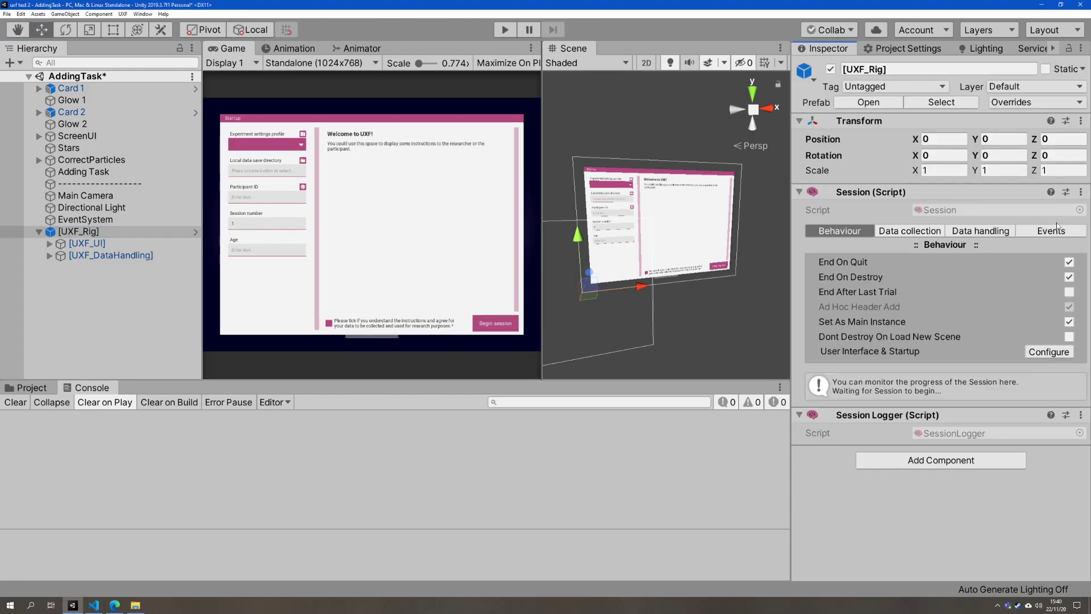
pyautogui.click(1052, 230)
pyautogui.scroll(-5, 941, 388)
pyautogui.moveTo(83, 171); pyautogui.dragTo(868, 227)
pyautogui.click(938, 212)
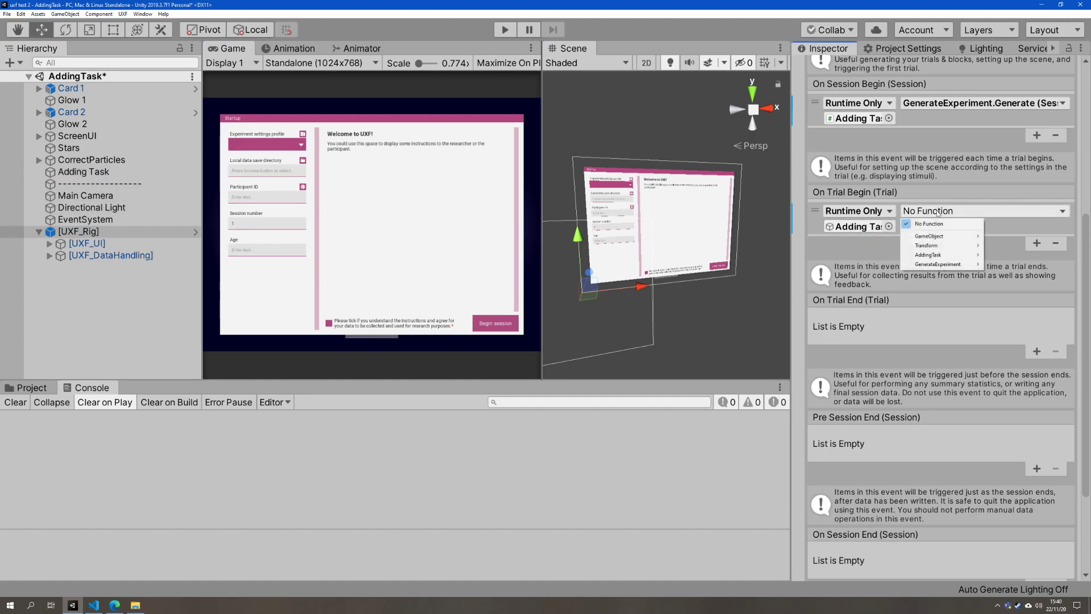
pyautogui.moveTo(949, 258)
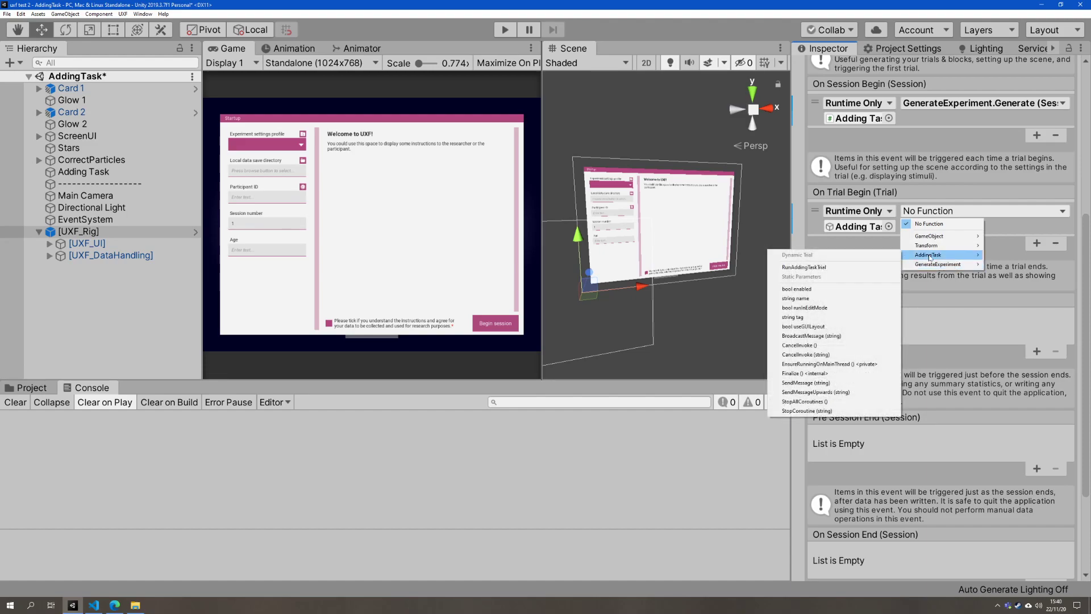
pyautogui.click(818, 267)
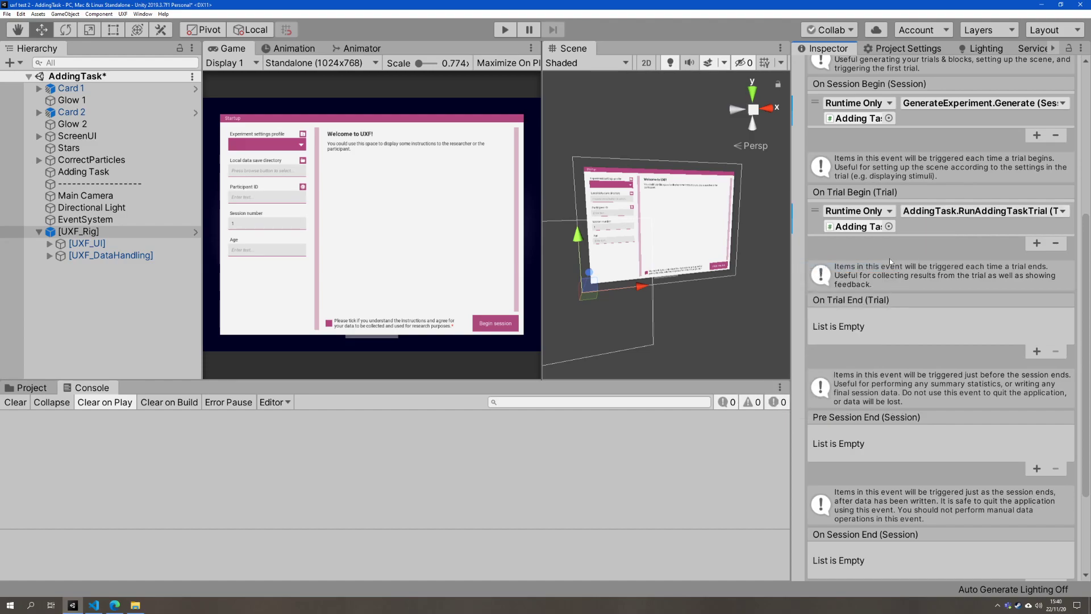
# - Switch to Visual Studio Code to review RunAddingTaskTrial and its StartCoroutine call, and return to Unity
pyautogui.hotkey('alt', 'Tab')
pyautogui.scroll(4, 626, 273)
pyautogui.click(349, 172)
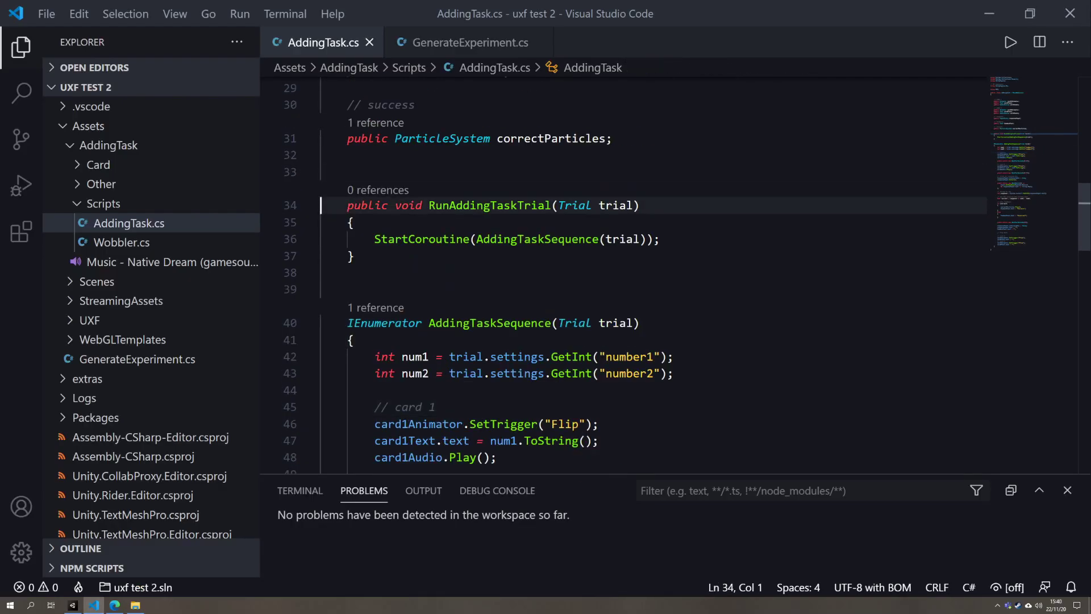
pyautogui.doubleClick(463, 205)
pyautogui.moveTo(375, 239); pyautogui.dragTo(659, 239)
pyautogui.click(659, 238)
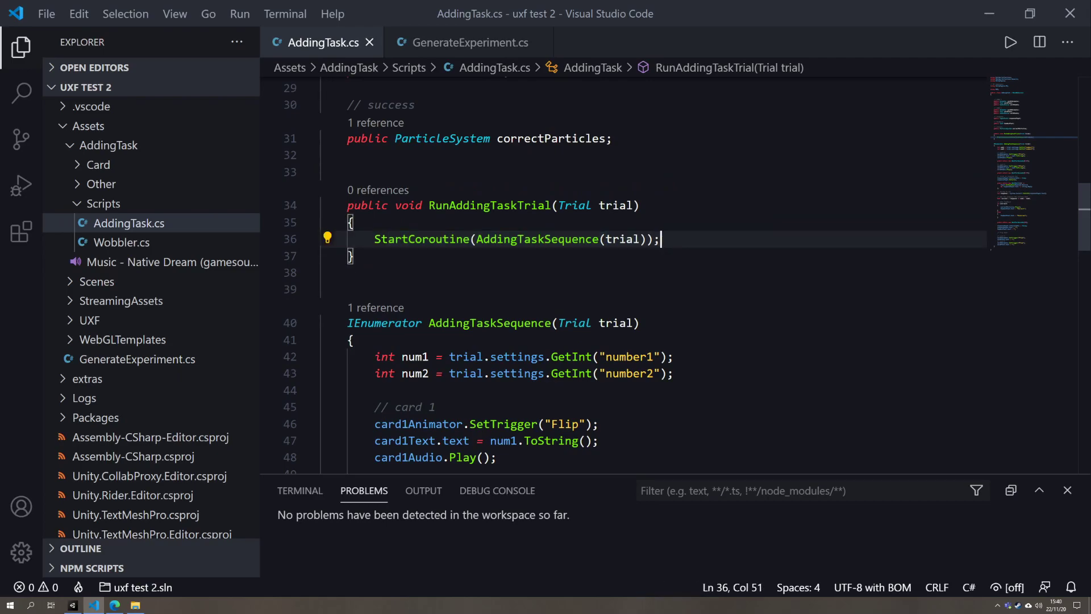
pyautogui.scroll(-4, 659, 239)
pyautogui.hotkey('alt', 'Tab')
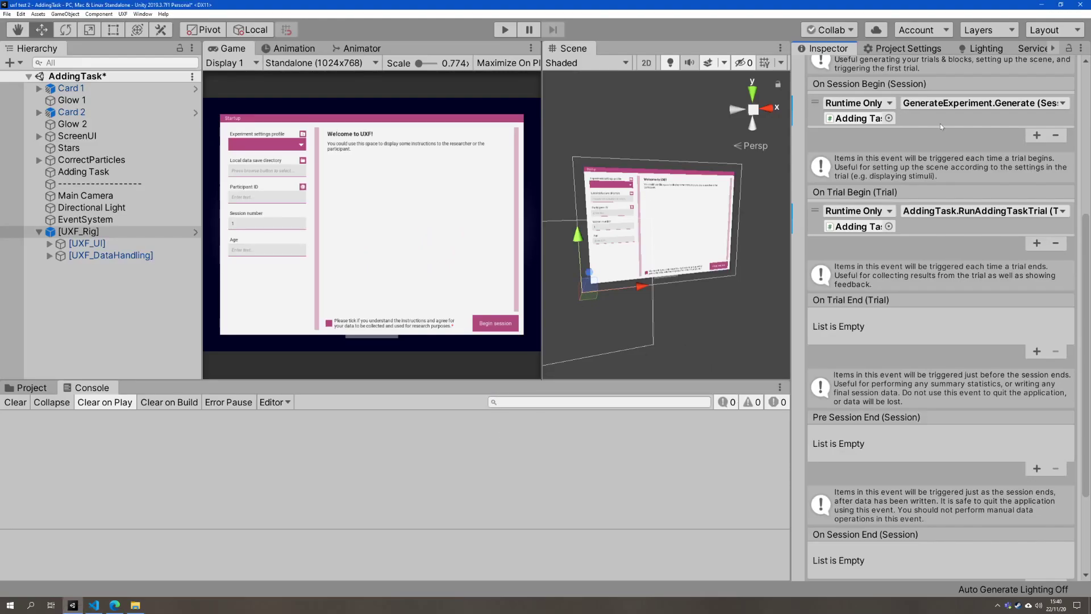
# - Add a second On Session Begin entry that targets [UXF_Rig]'s Session component and calls BeginNextTrial()
pyautogui.scroll(3, 946, 178)
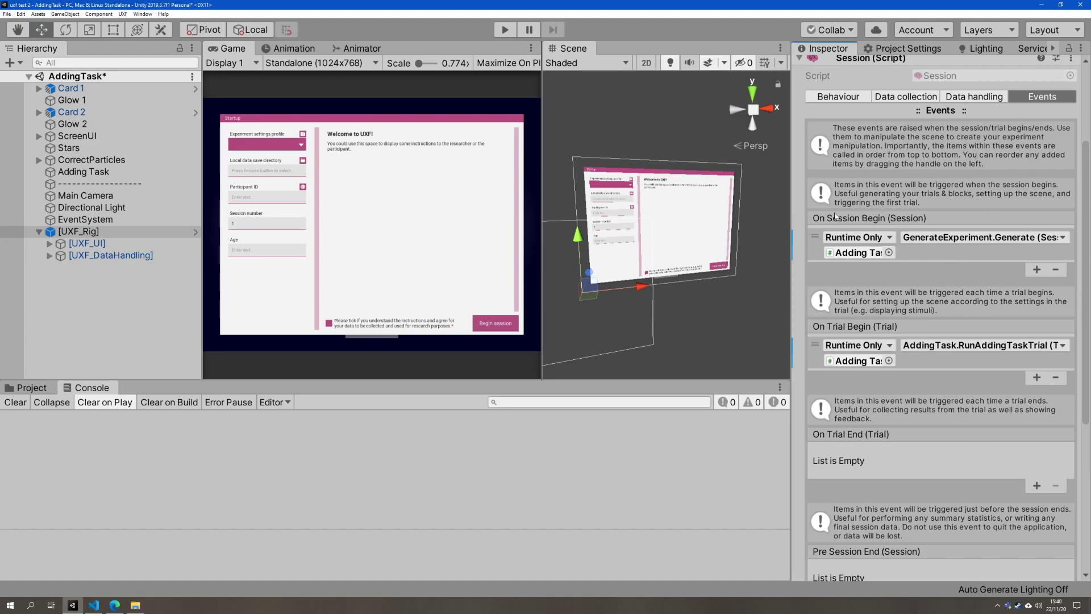
pyautogui.click(949, 250)
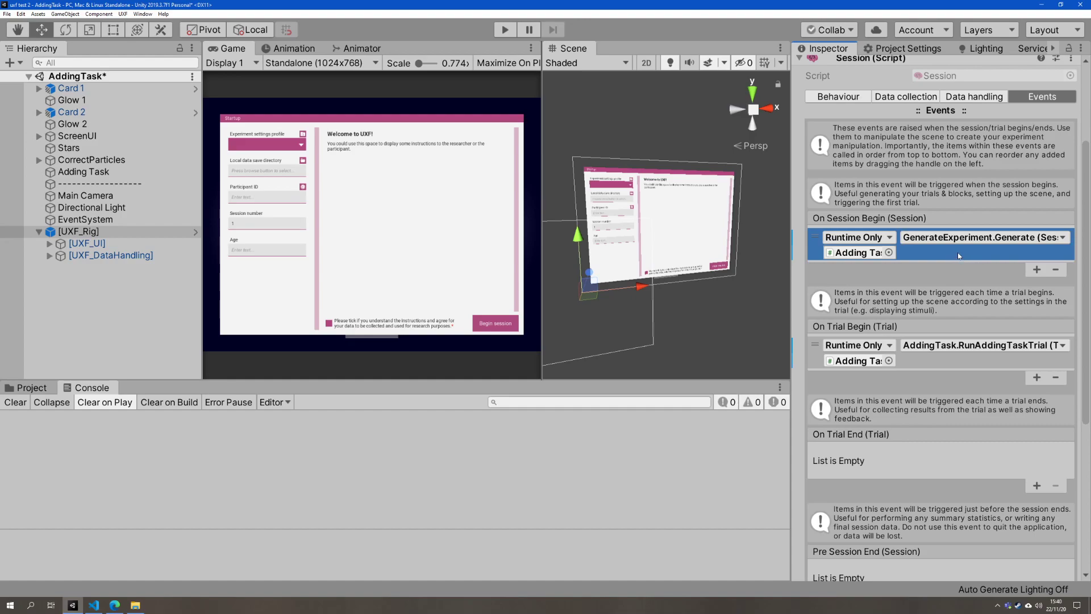
pyautogui.click(1038, 269)
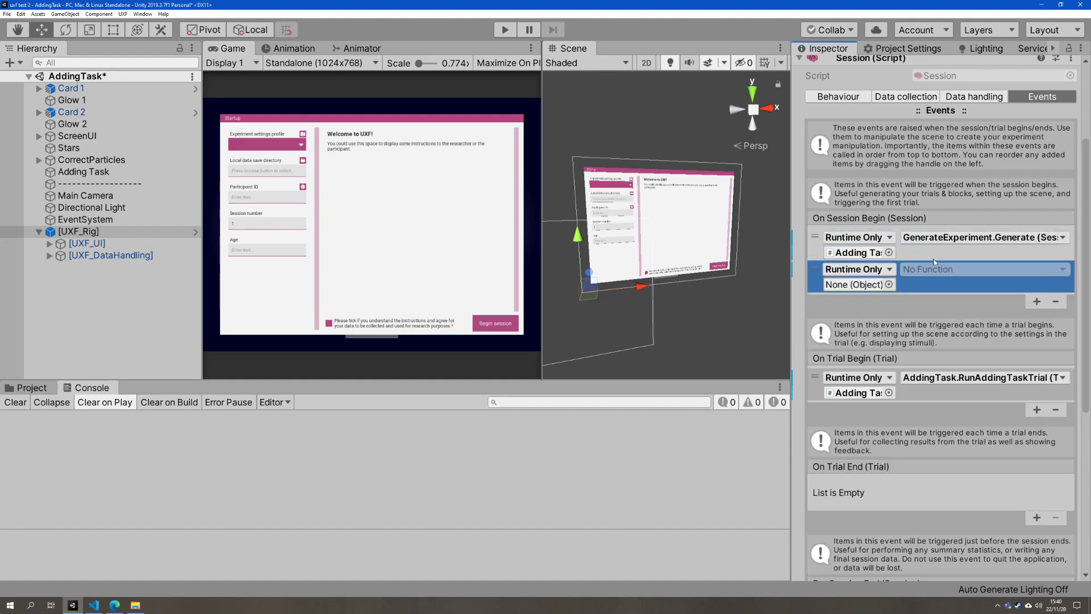
pyautogui.scroll(3, 919, 254)
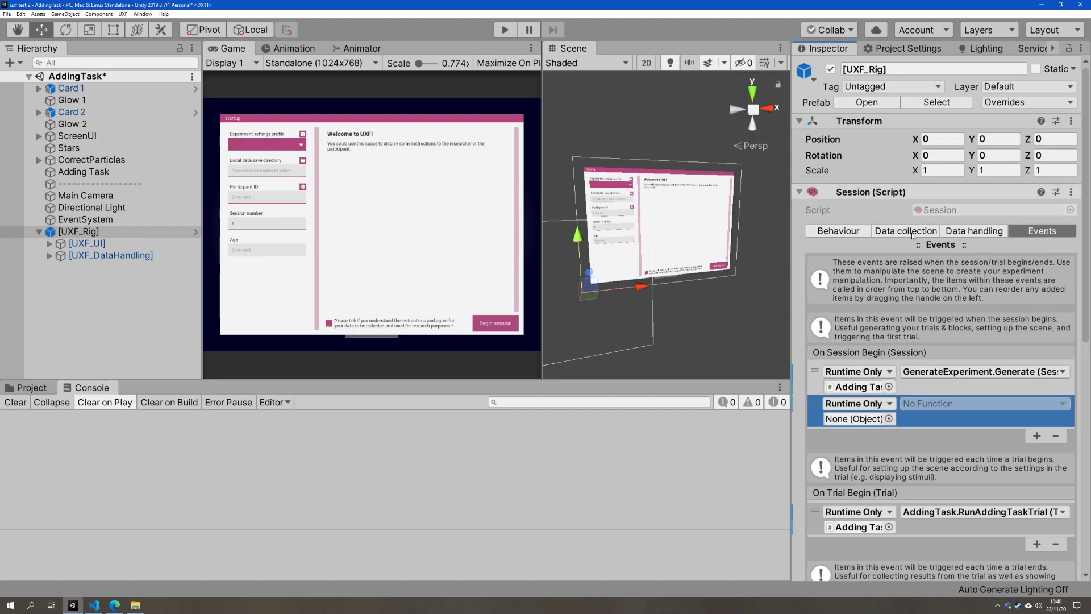
pyautogui.moveTo(870, 193); pyautogui.dragTo(857, 420)
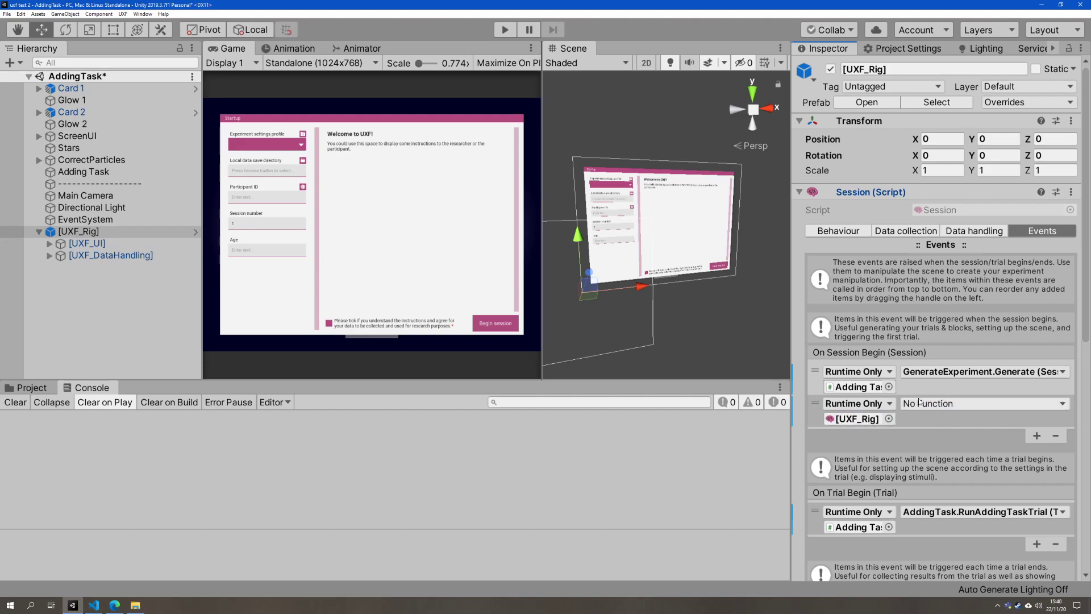
pyautogui.click(937, 405)
pyautogui.moveTo(926, 447)
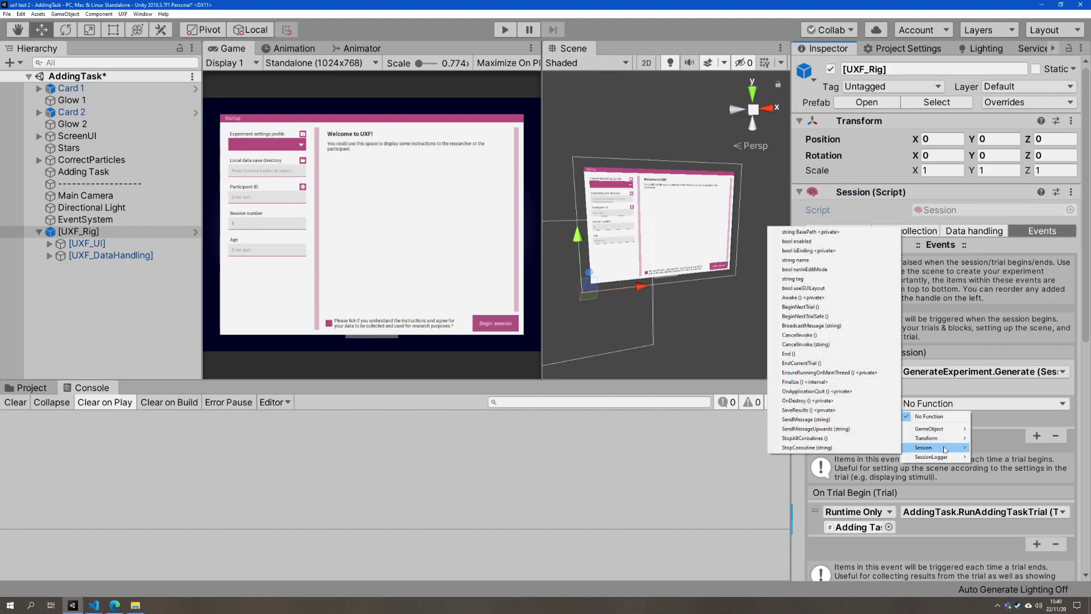
pyautogui.click(825, 308)
pyautogui.click(953, 427)
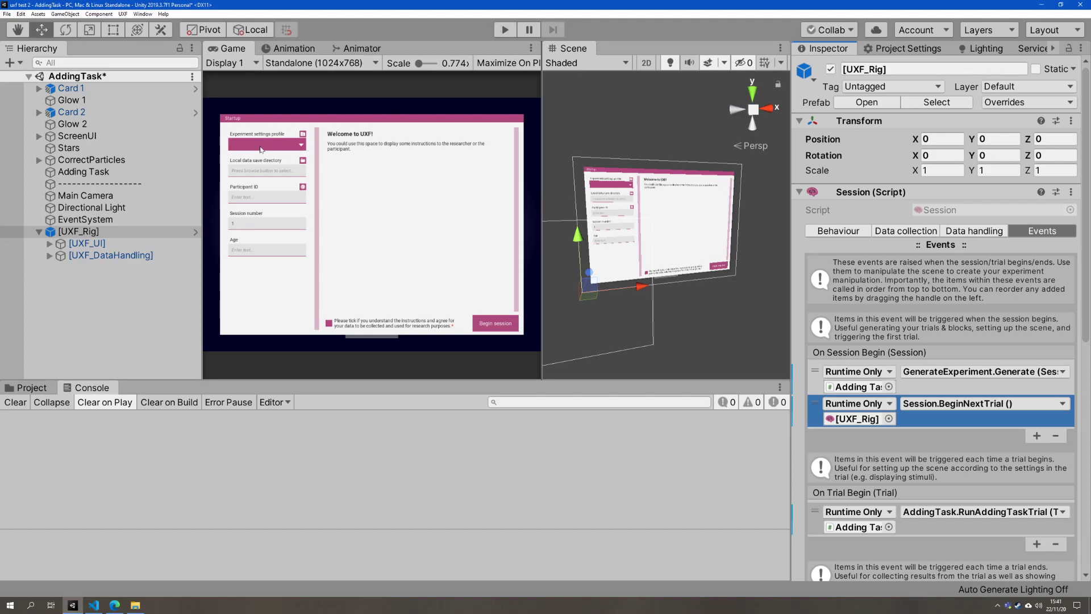
# - Set the Settings Mode of [UXF_UI]'s UI Controller to Empty
pyautogui.click(863, 230)
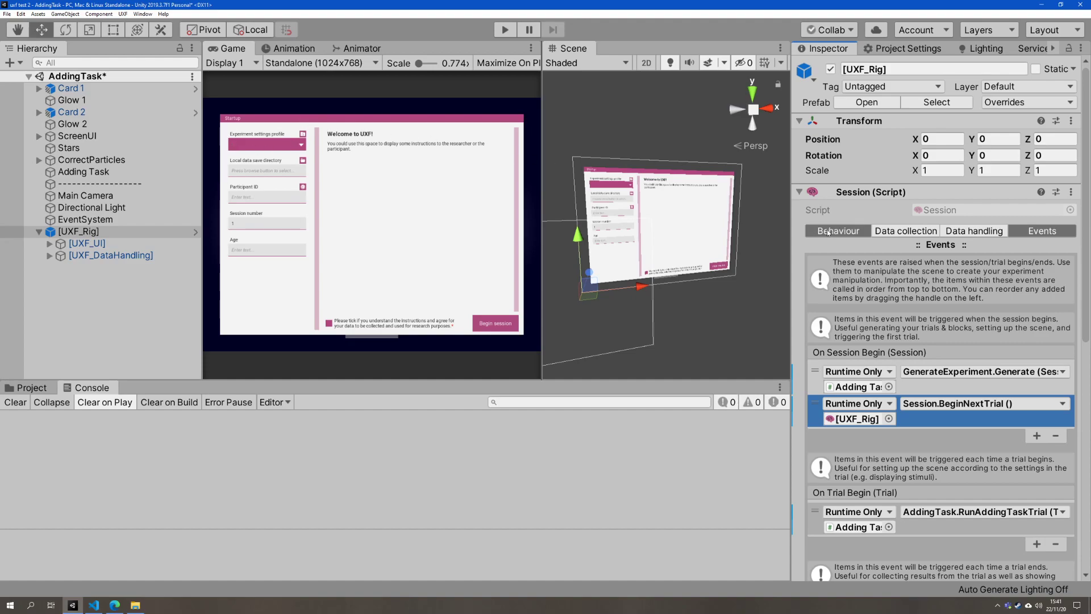
pyautogui.click(1049, 351)
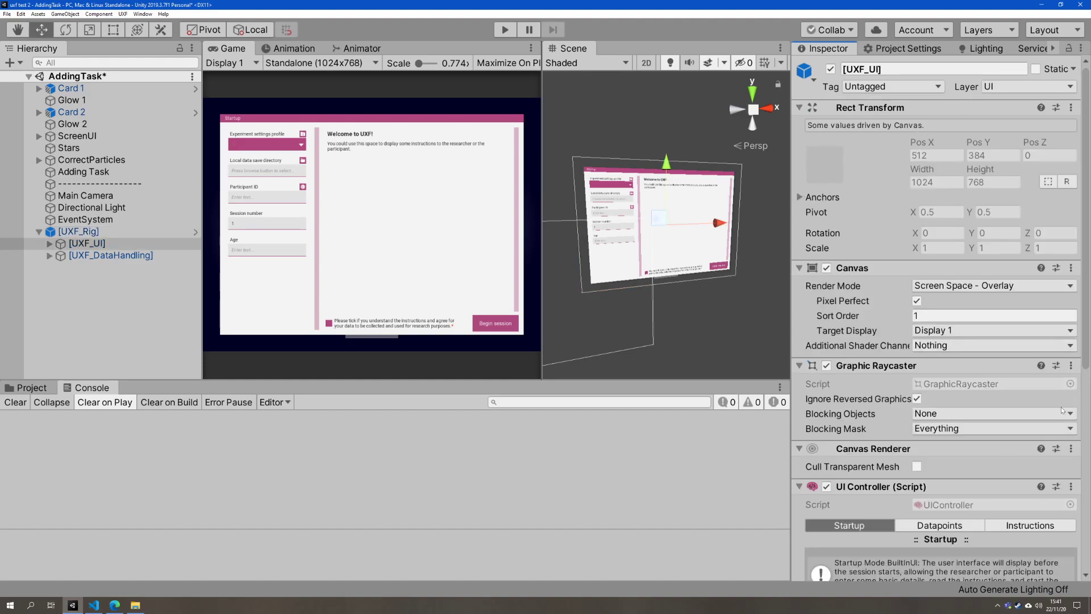
pyautogui.scroll(-10, 886, 357)
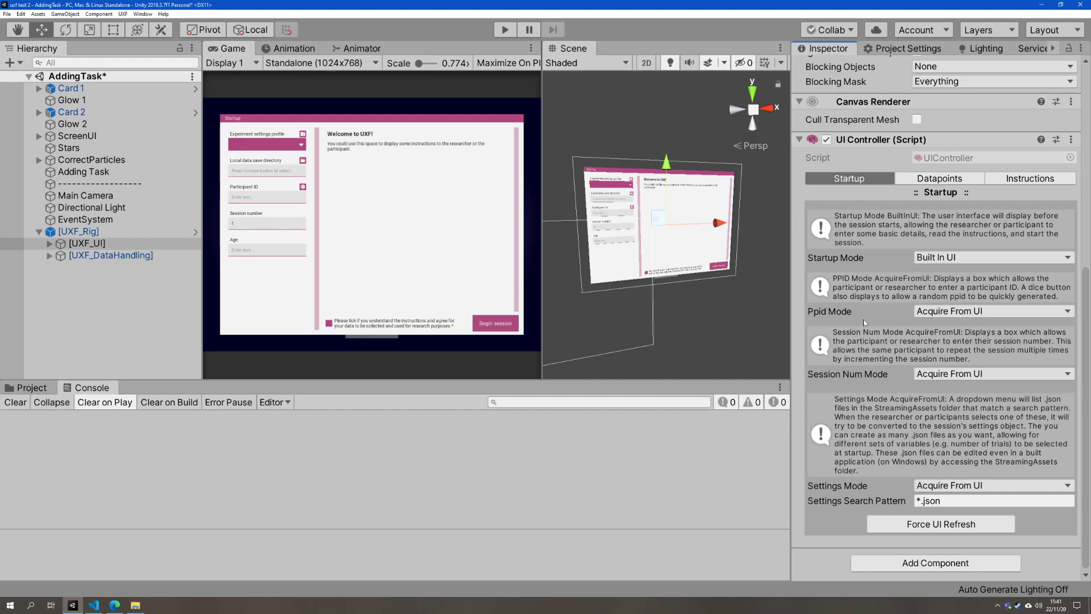
pyautogui.click(943, 485)
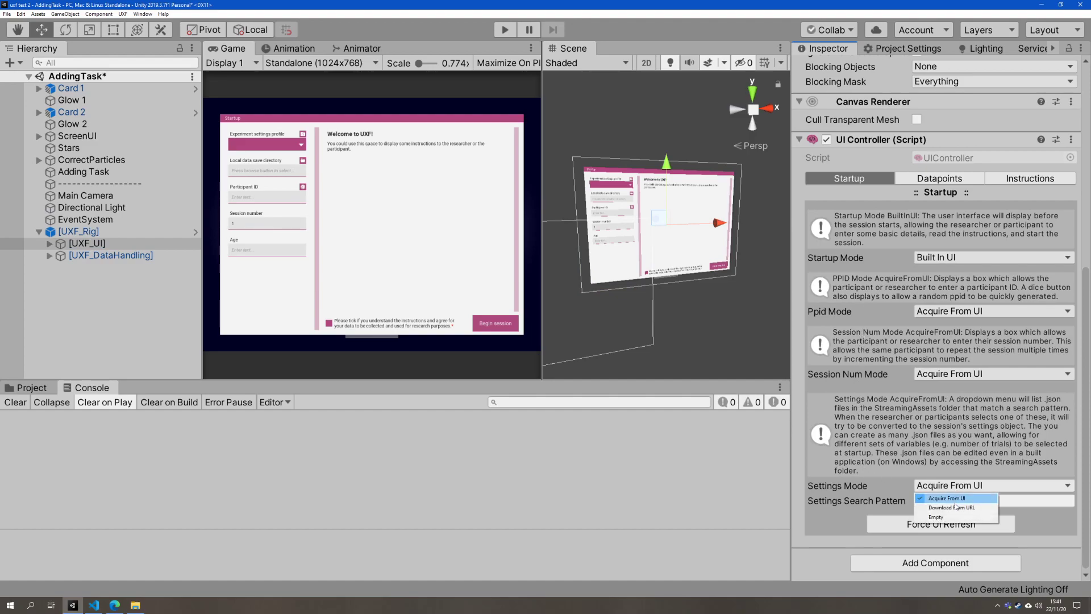
pyautogui.click(949, 519)
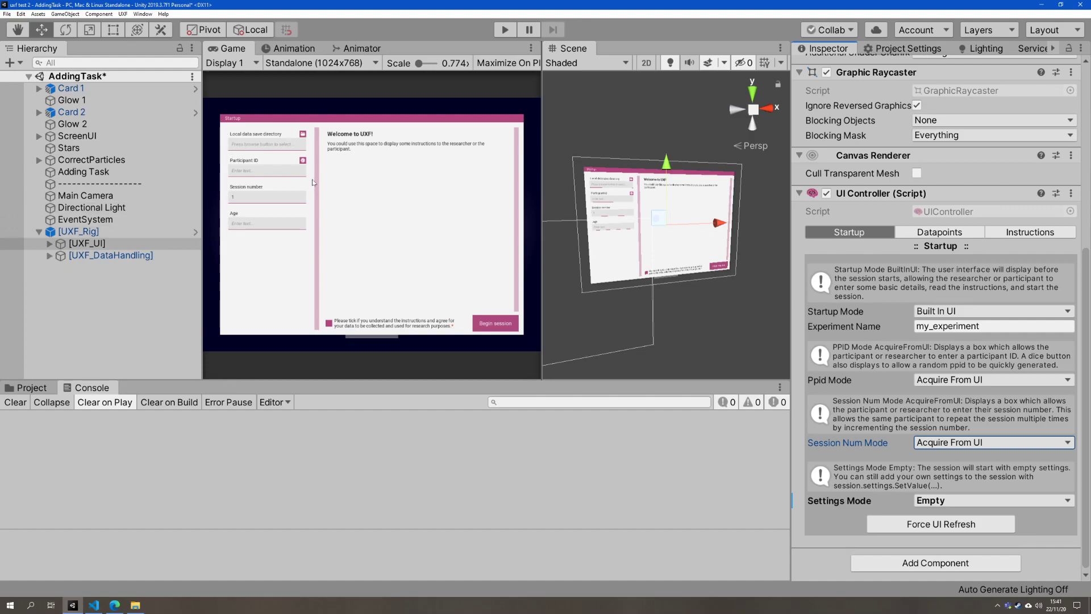
# - Run the scene, generate a random participant ID, enter 121212 as the age, accept the consent statement, and begin the session
pyautogui.click(505, 30)
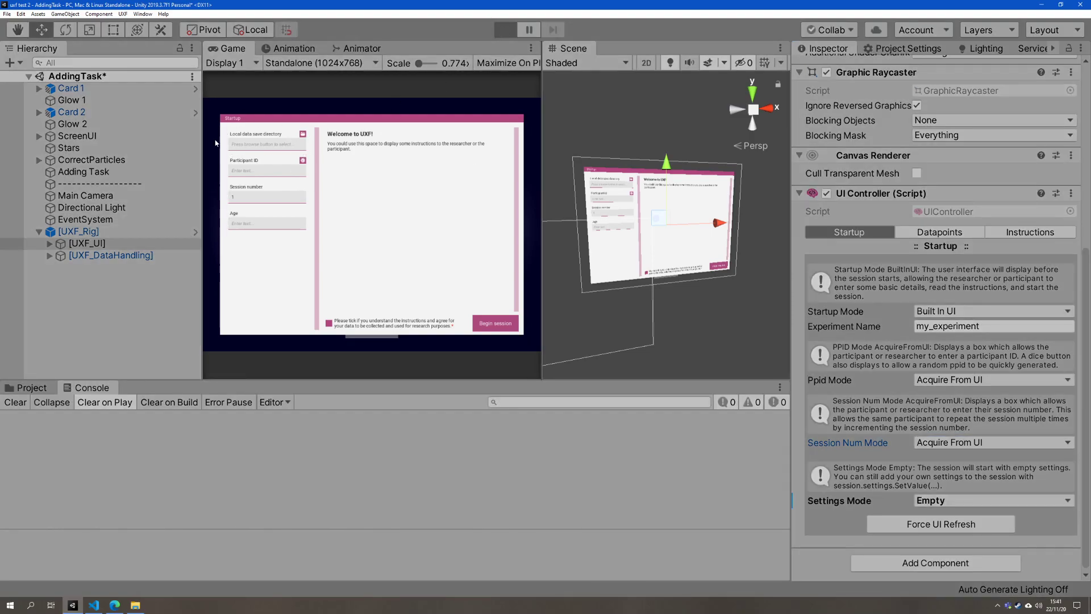
pyautogui.moveTo(254, 149); pyautogui.dragTo(328, 150)
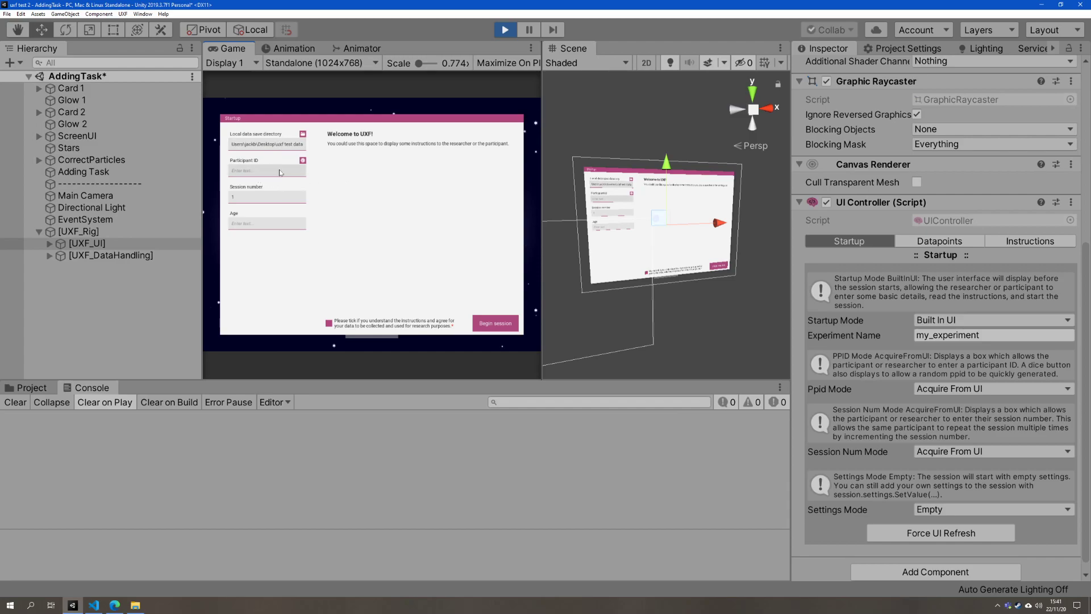
pyautogui.click(302, 161)
pyautogui.click(503, 324)
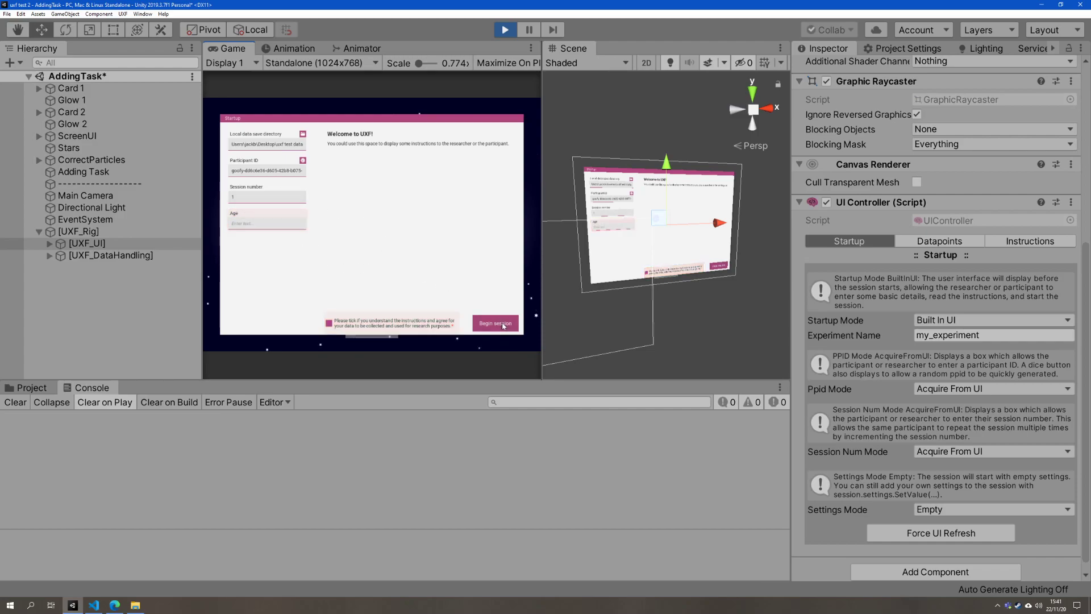
pyautogui.click(284, 230)
pyautogui.click(412, 321)
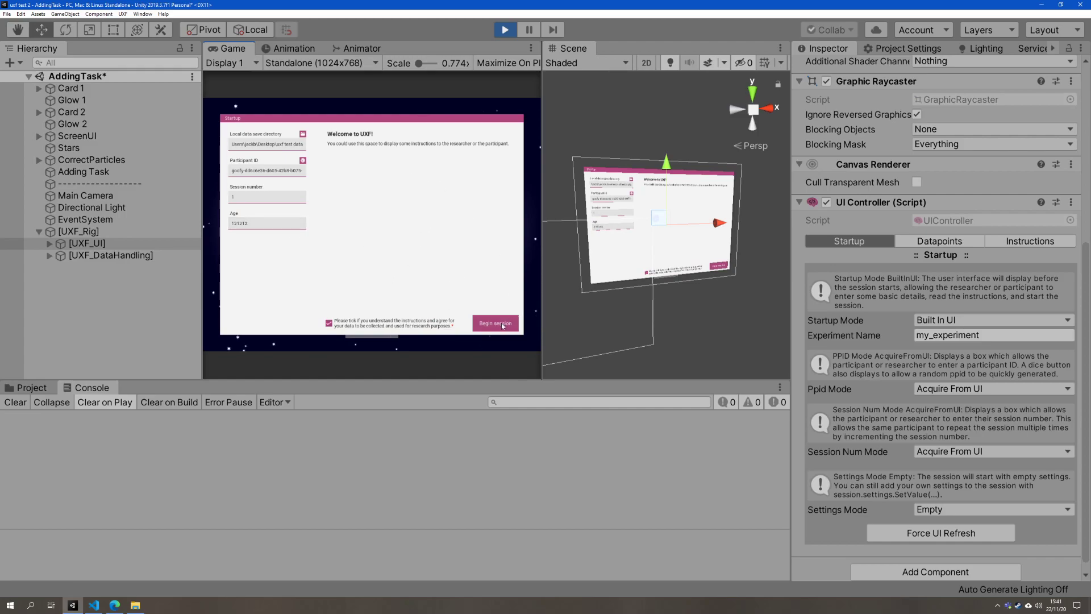
pyautogui.click(495, 324)
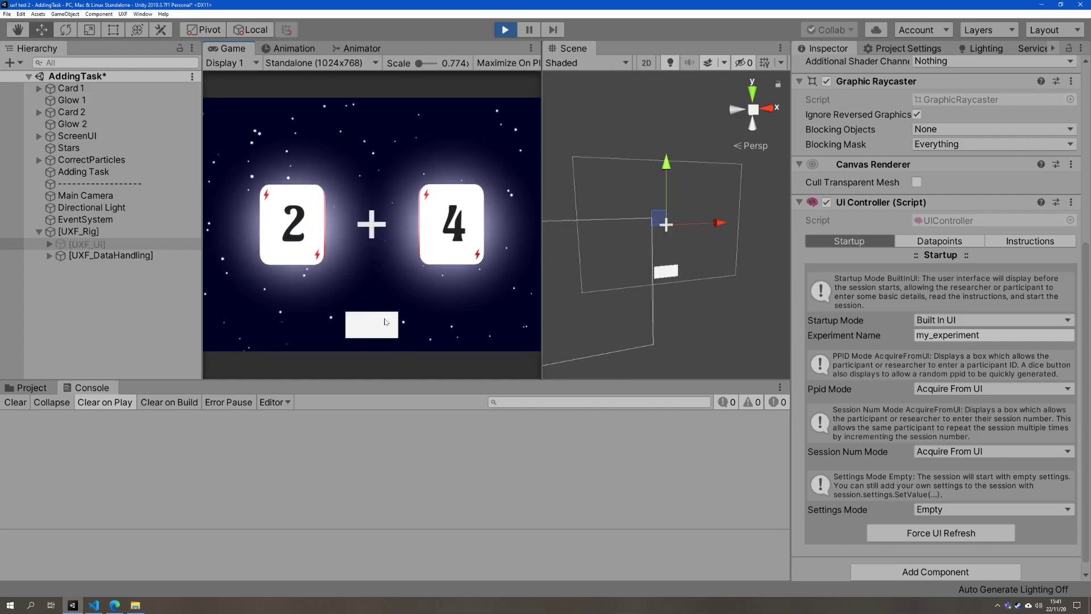
# - Answer the 2 + 4 card trial with 6 and stop running the scene
pyautogui.write('6')
pyautogui.press('Return')
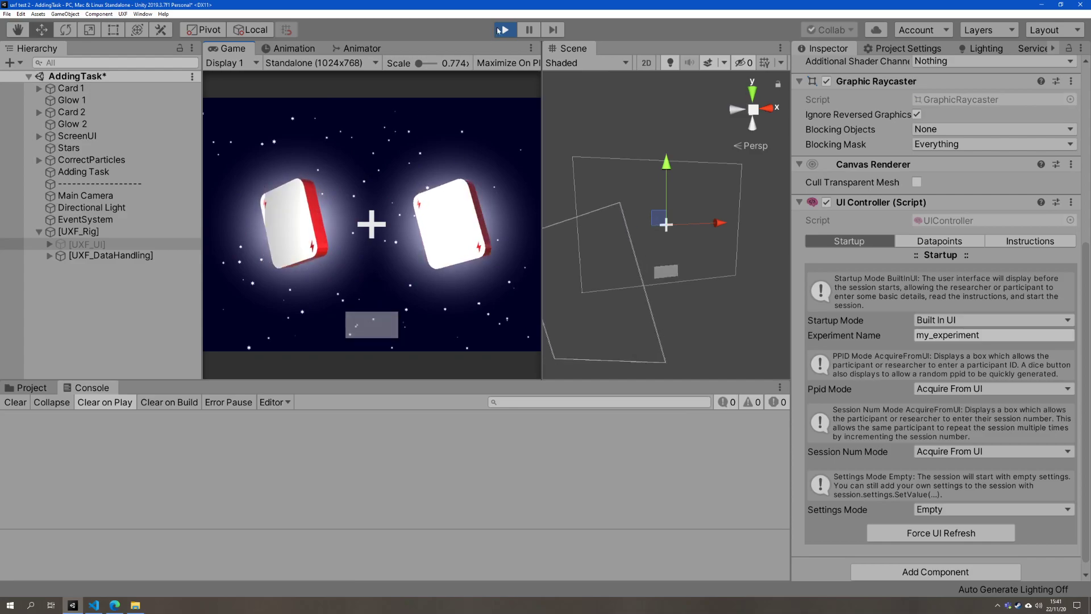
pyautogui.click(502, 30)
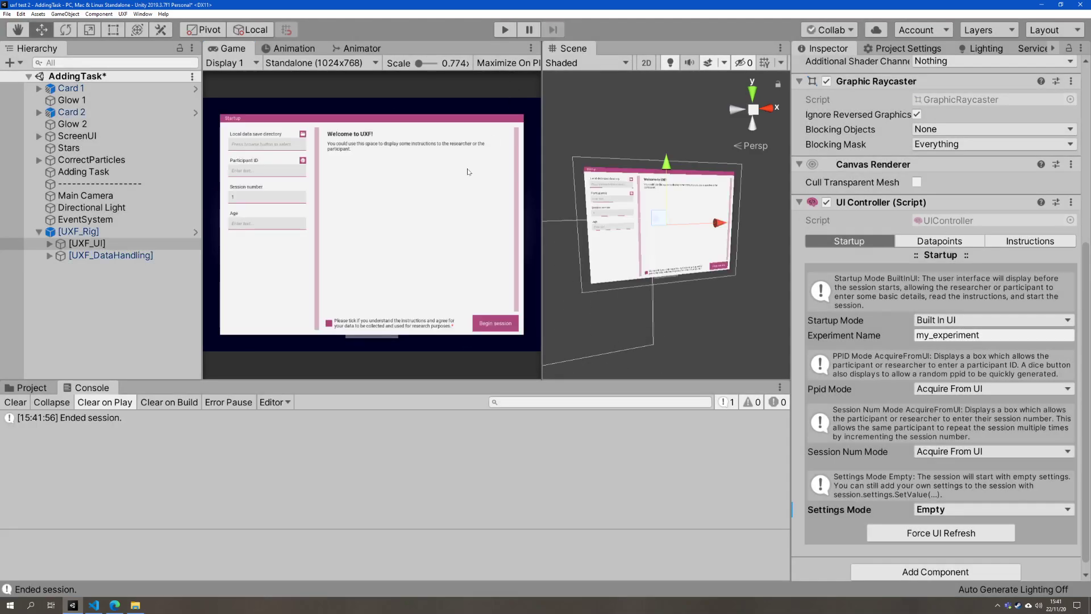
# - Switch to Visual Studio Code and review AddingTask.cs from the card flips through the response check and feedback code
pyautogui.hotkey('alt', 'Tab')
pyautogui.scroll(-2, 625, 273)
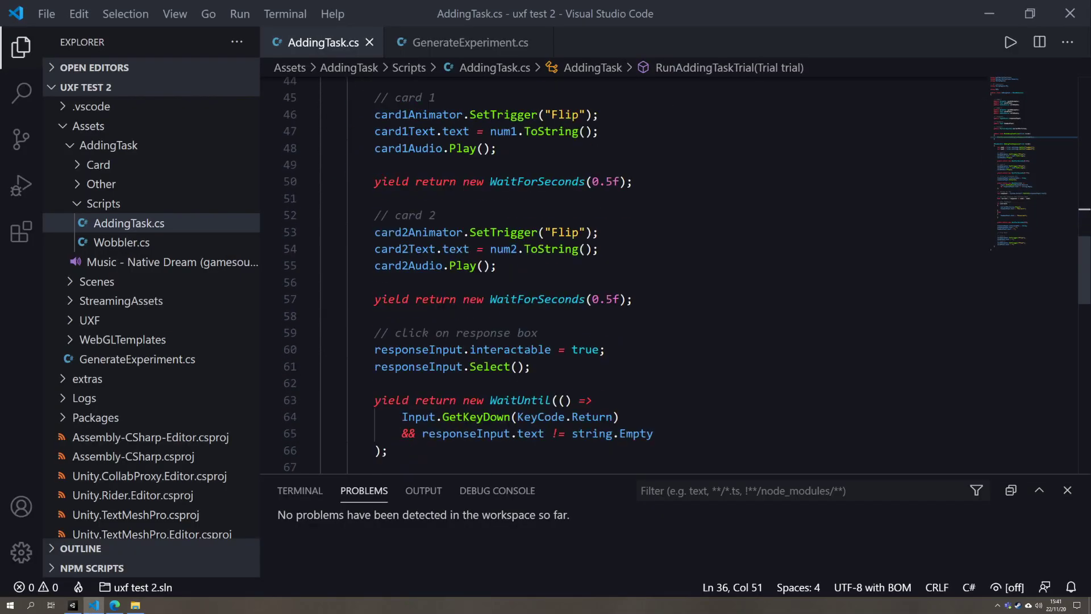
pyautogui.scroll(4, 625, 273)
pyautogui.scroll(-8, 625, 273)
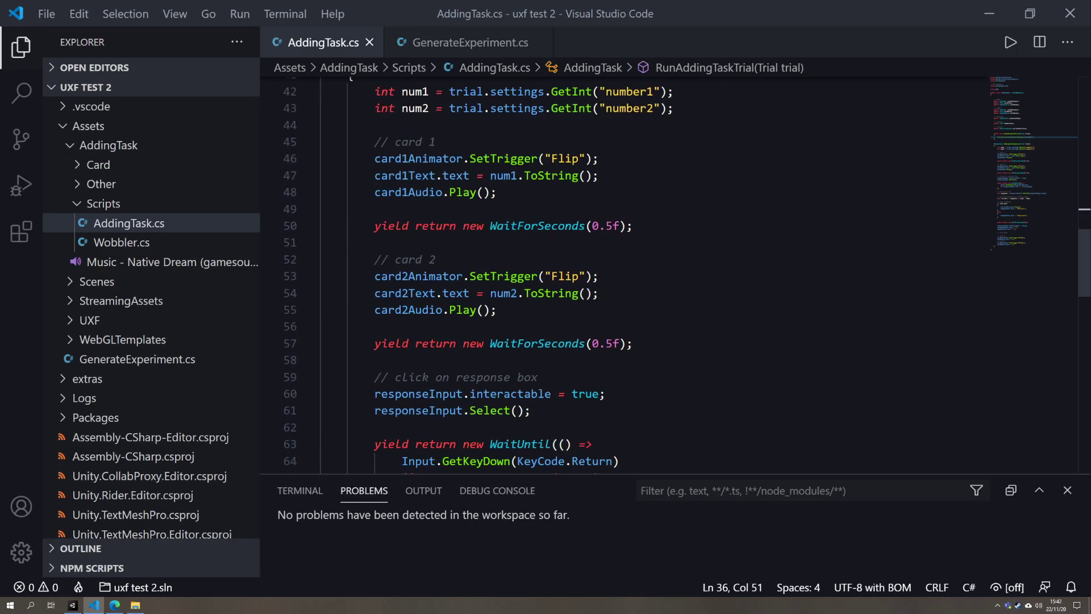
pyautogui.scroll(-6, 625, 273)
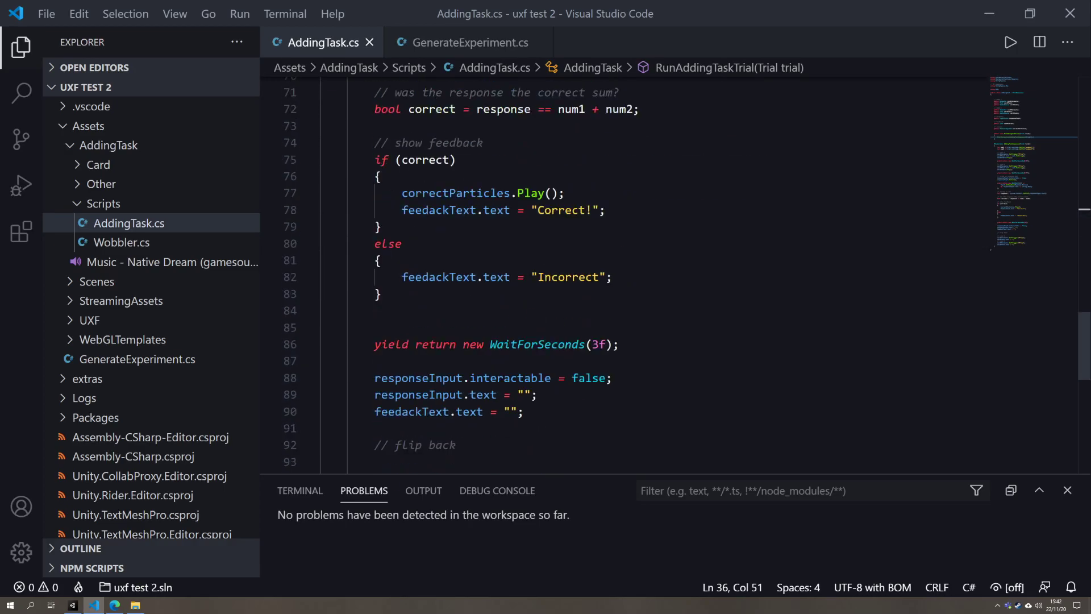
pyautogui.scroll(11, 625, 273)
pyautogui.scroll(4, 625, 273)
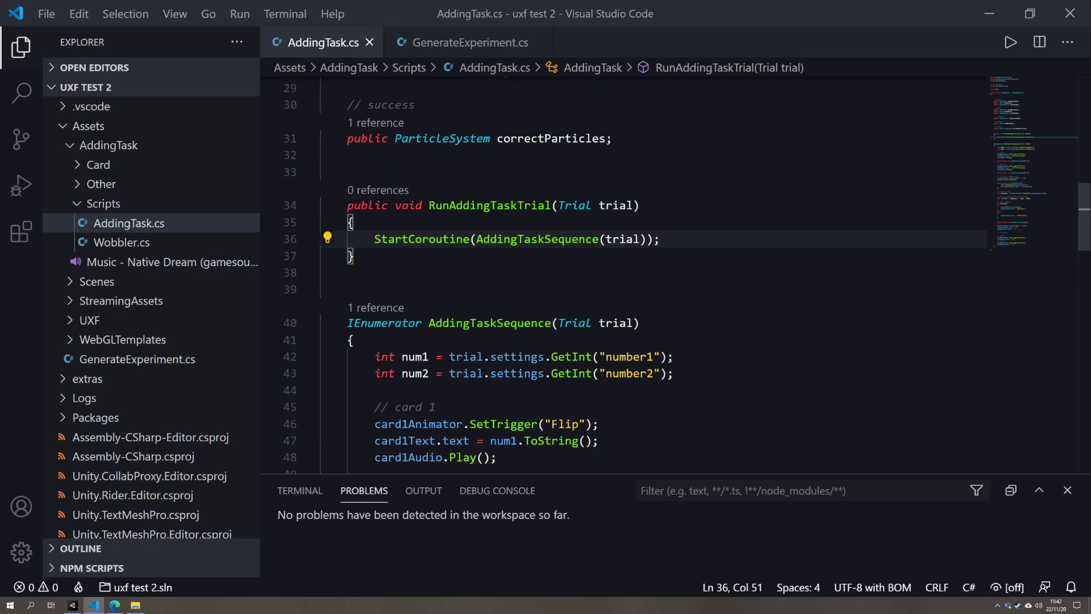
# - Examine AddingTaskSequence's Trial parameter, the num1 and num2 declarations, and the WaitForSeconds(3f) delay before the cards flip back
pyautogui.moveTo(559, 323); pyautogui.dragTo(639, 323)
pyautogui.moveTo(368, 356); pyautogui.dragTo(673, 374)
pyautogui.click(350, 290)
pyautogui.doubleClick(622, 323)
pyautogui.scroll(-5, 623, 323)
pyautogui.scroll(-13, 623, 323)
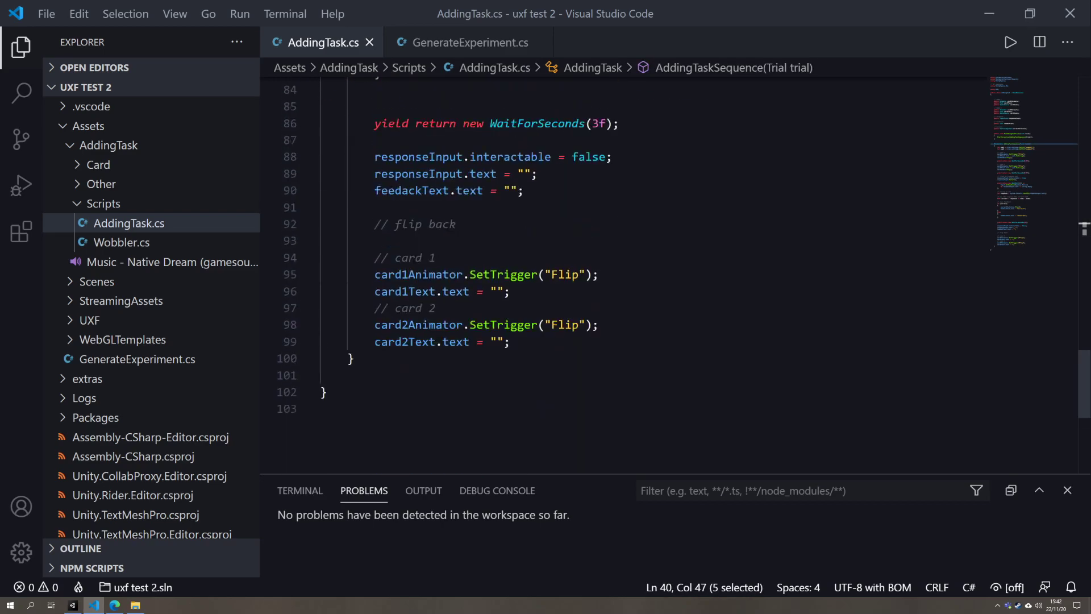
pyautogui.scroll(1, 625, 273)
pyautogui.moveTo(490, 167); pyautogui.dragTo(621, 167)
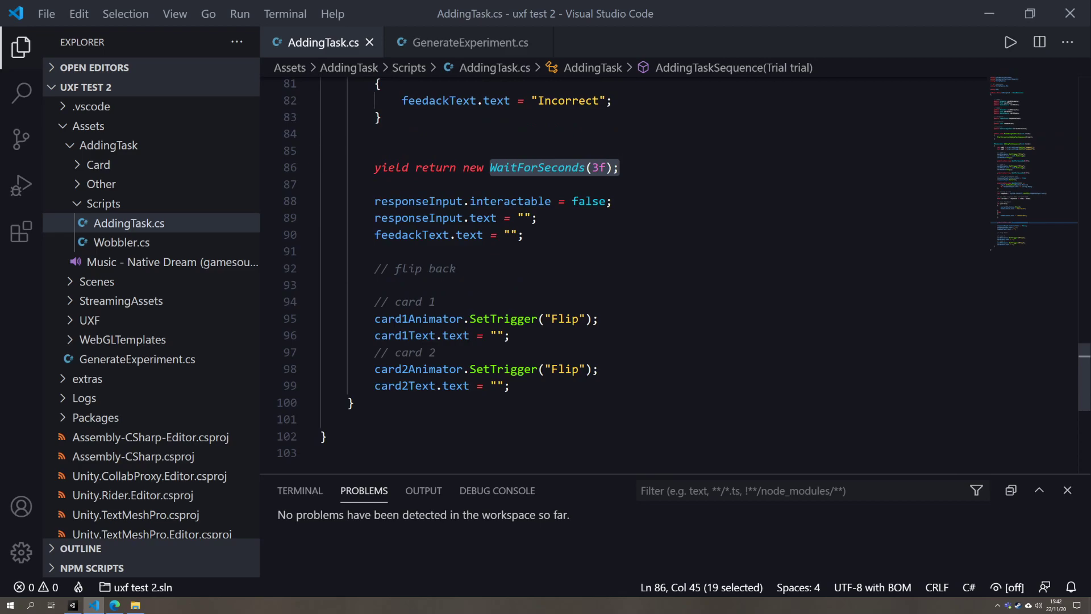
# - Add trial.End(); at the end of AddingTaskSequence, separated by a blank line from the card2Text reset
pyautogui.click(649, 385)
pyautogui.press('Return')
pyautogui.press('Return')
pyautogui.write('trial')
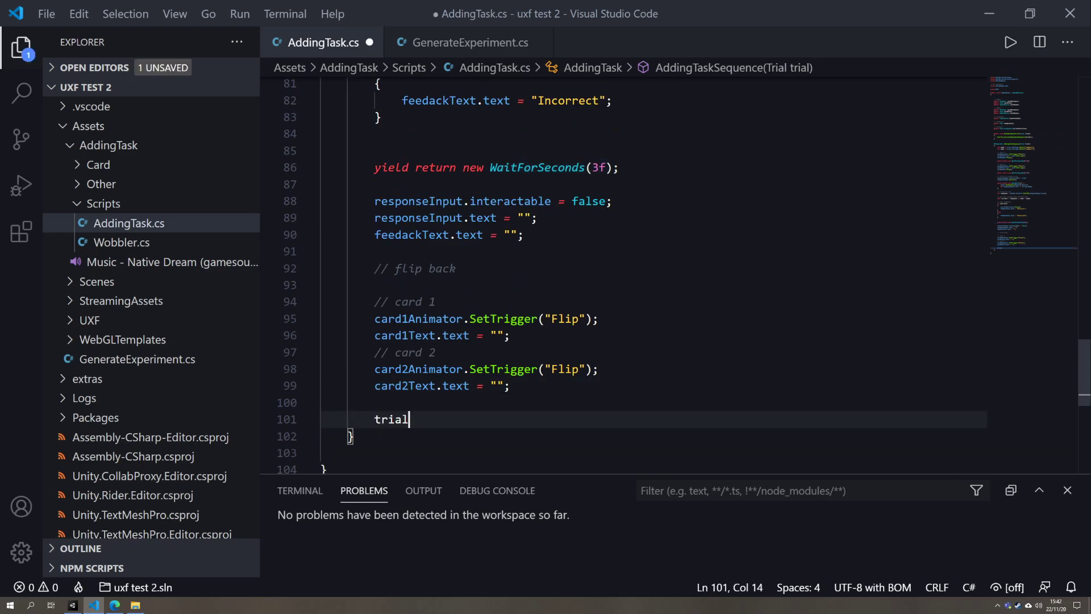
pyautogui.write('.End();')
pyautogui.press('BackSpace')
pyautogui.press('BackSpace')
pyautogui.press('BackSpace')
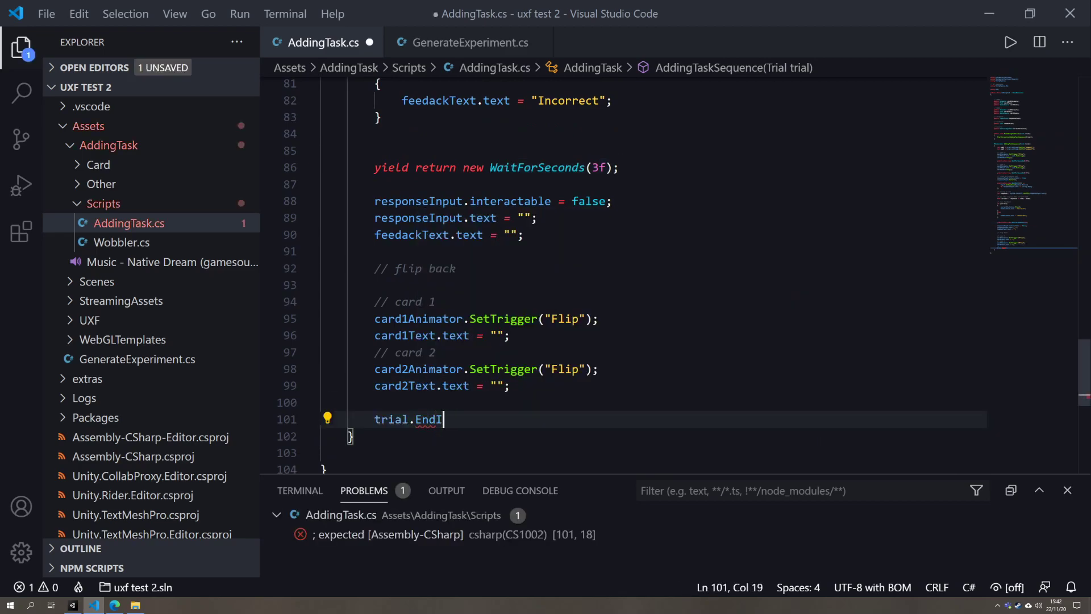
pyautogui.write('();')
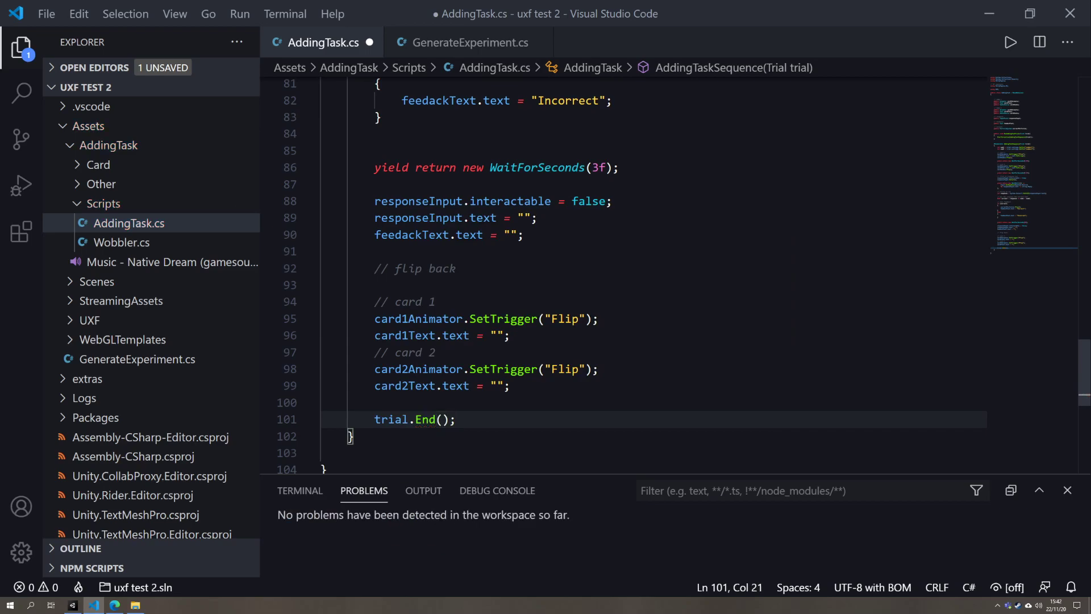
# - Save AddingTask.cs, switch to Unity, and add an empty entry to the On Trial End event of the [UXF_Rig] session
pyautogui.hotkey('ctrl', 's')
pyautogui.hotkey('alt', 'Tab')
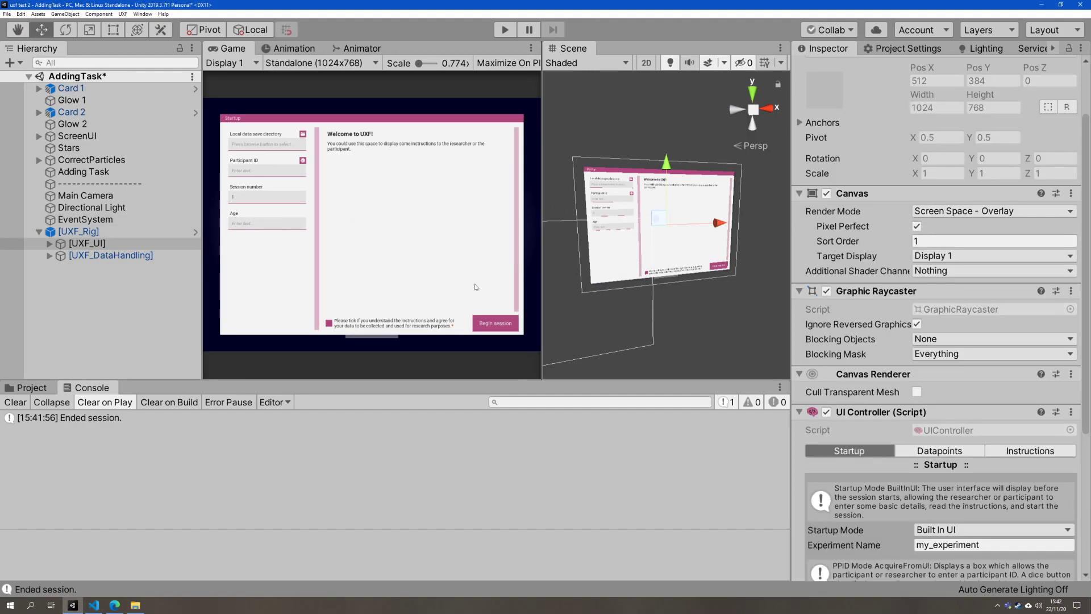
pyautogui.click(79, 231)
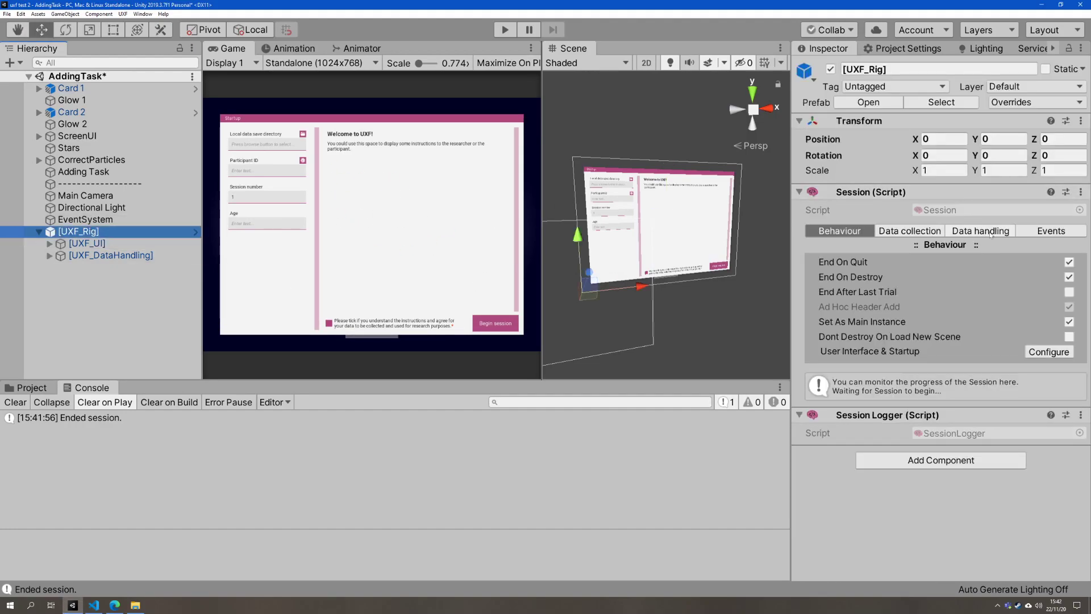
pyautogui.click(1052, 231)
pyautogui.scroll(-8, 909, 336)
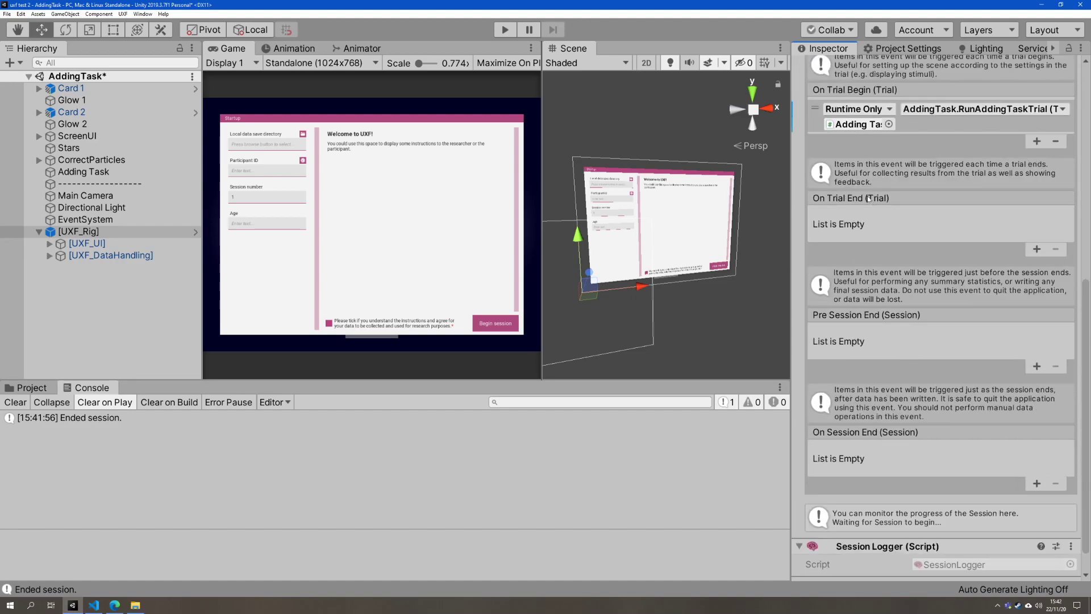
pyautogui.click(1037, 250)
pyautogui.scroll(8, 988, 261)
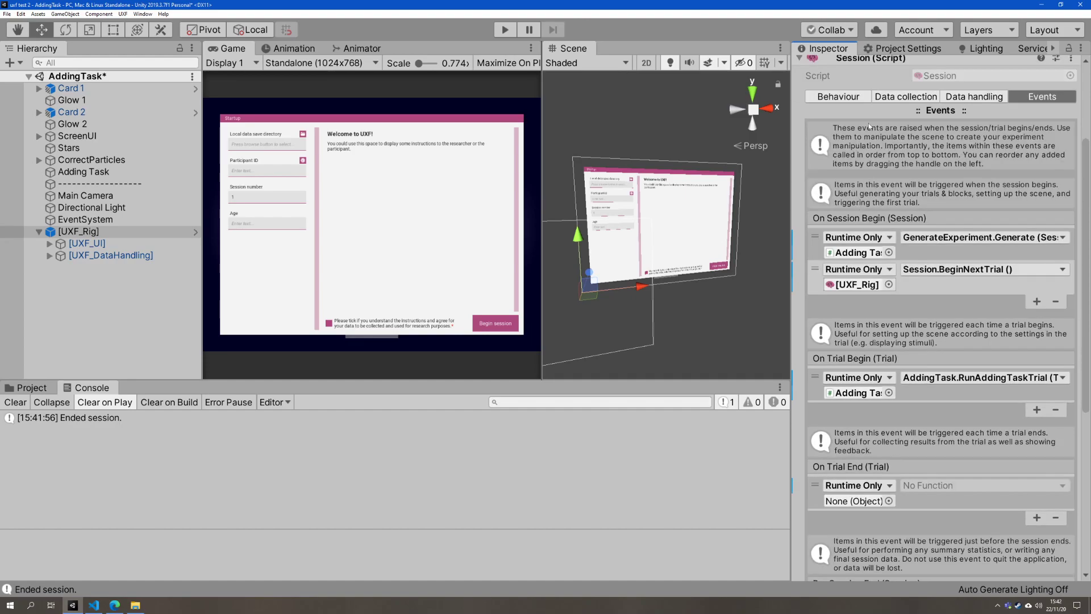
# - Assign [UXF_Rig] to the new On Trial End entry and make it call Session.BeginNextTrialSafe ()
pyautogui.moveTo(892, 298); pyautogui.dragTo(858, 501)
pyautogui.click(928, 486)
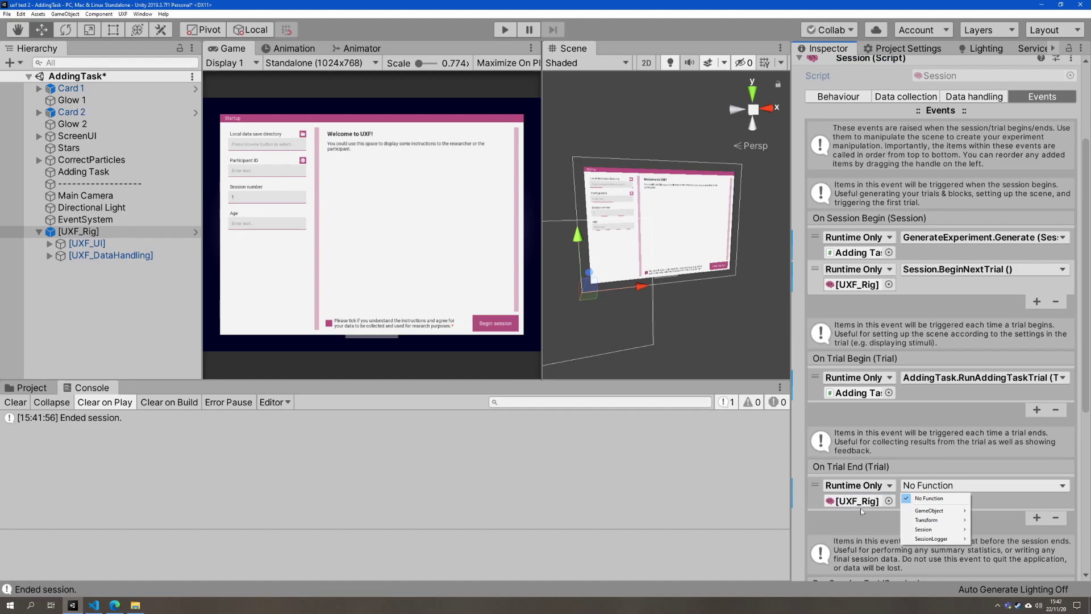
pyautogui.moveTo(925, 529)
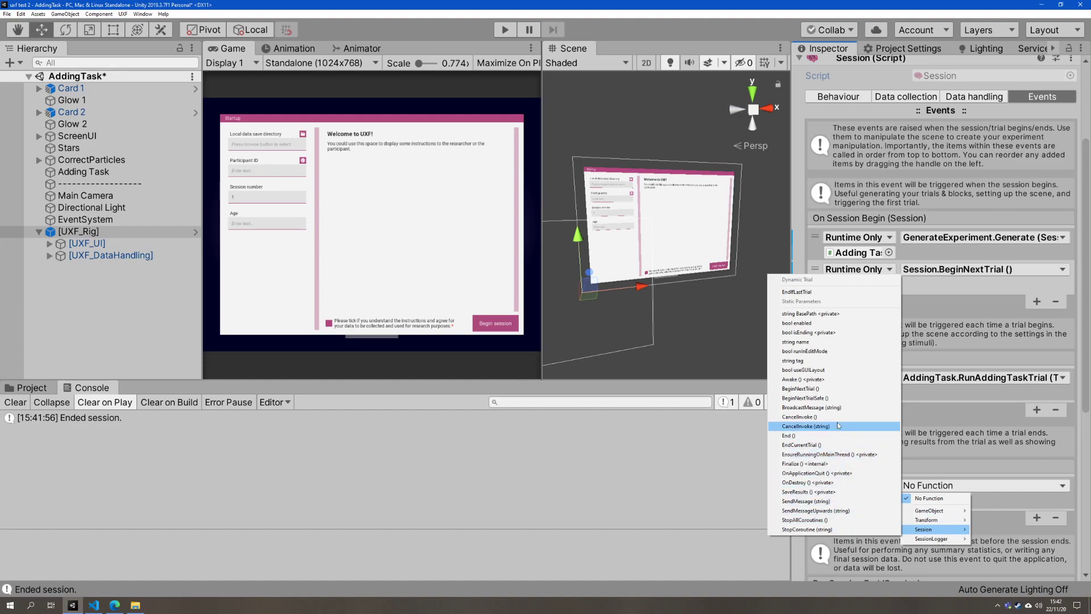
pyautogui.click(836, 399)
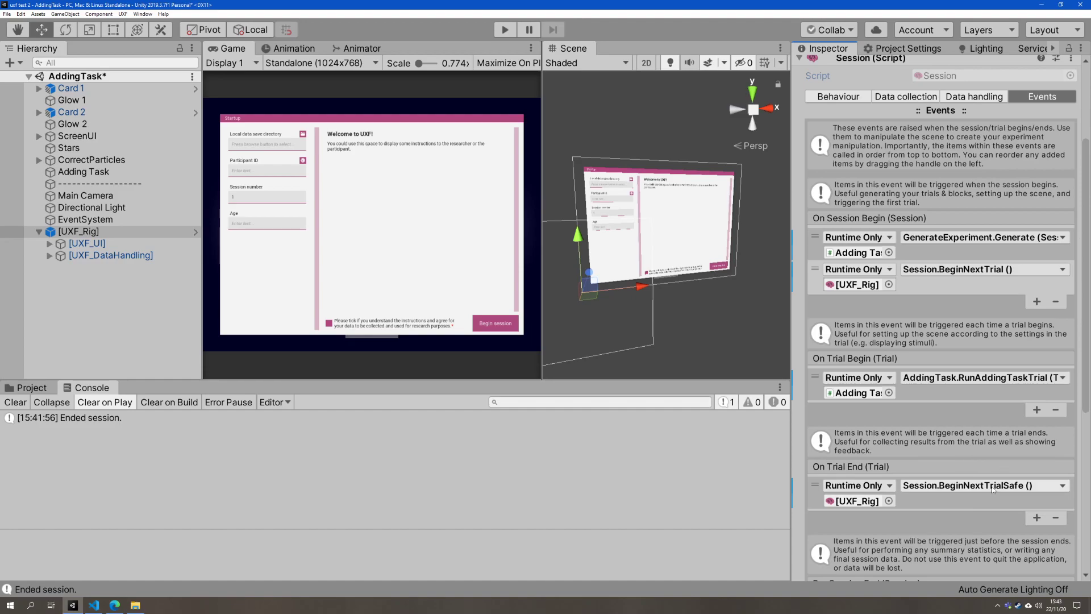
# - Test the session in play mode with a generated participant ID, answer the first trial with 1, and stop playback
pyautogui.scroll(-3, 953, 466)
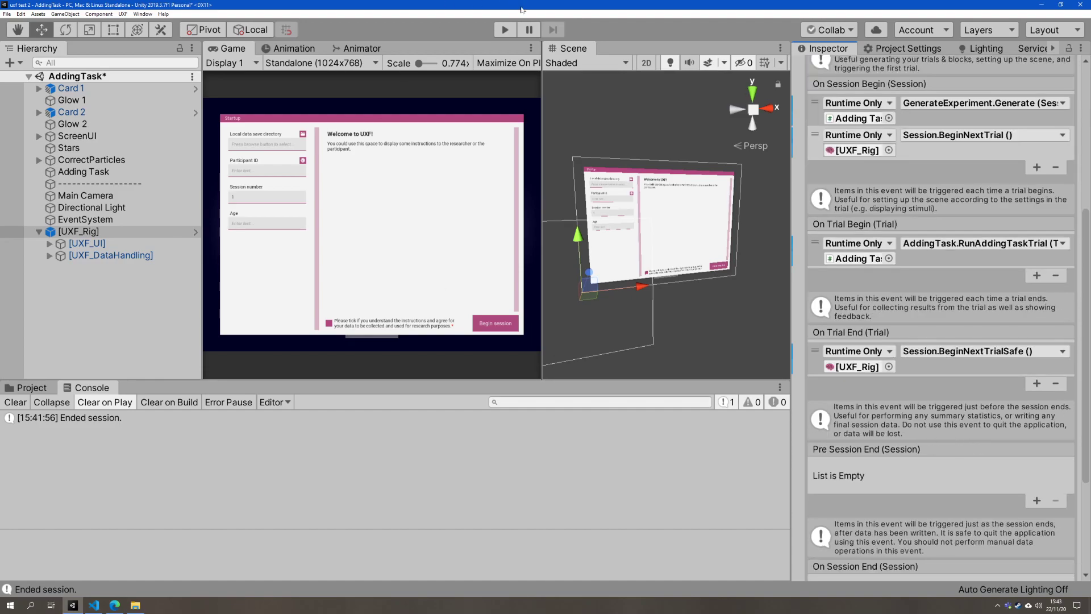
pyautogui.click(505, 29)
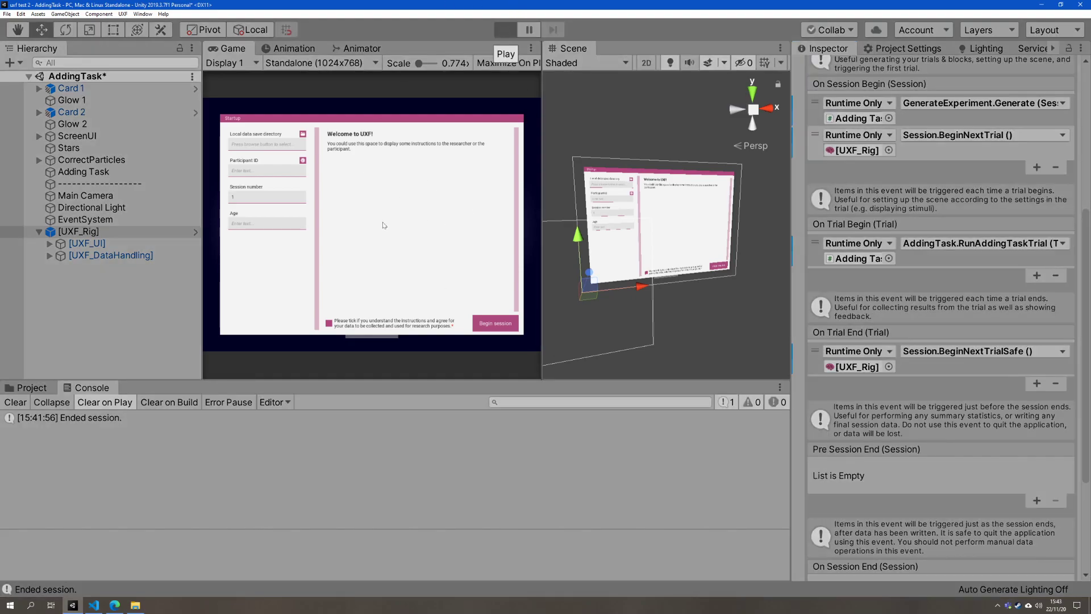
pyautogui.click(303, 160)
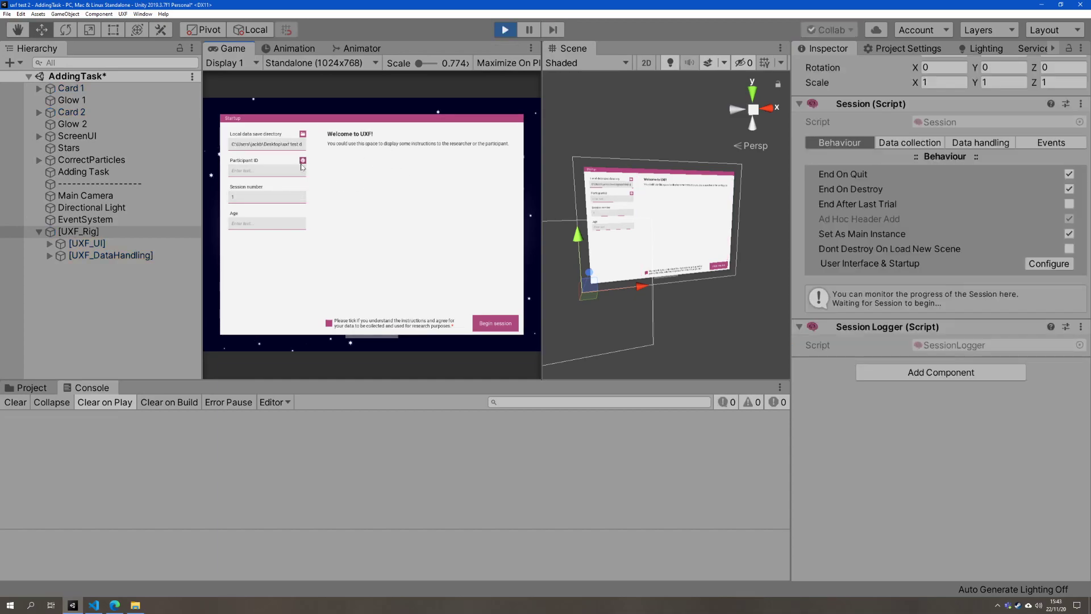
pyautogui.click(475, 325)
pyautogui.write('1')
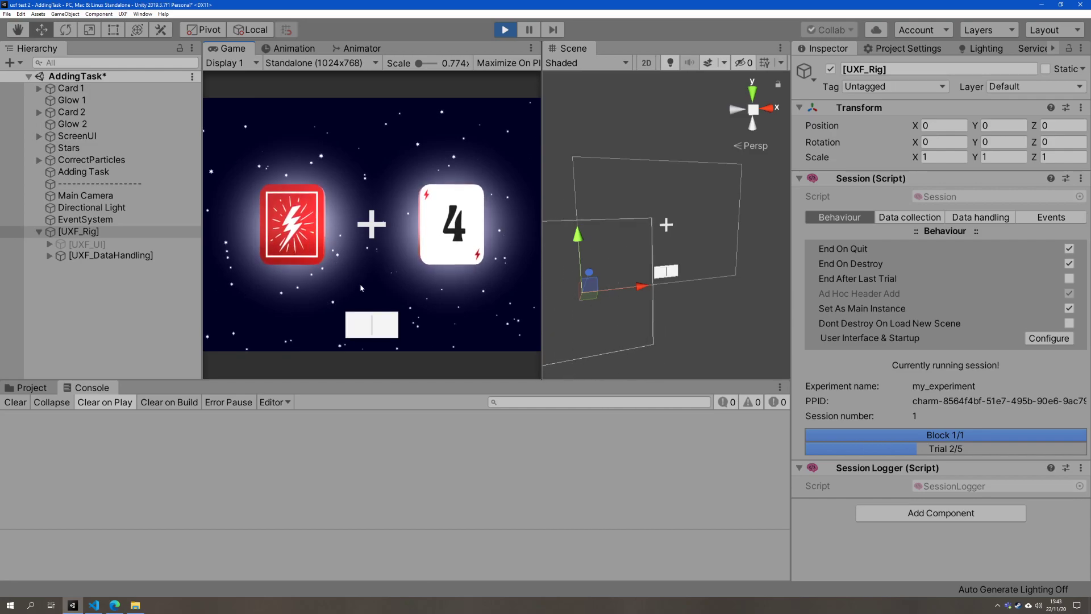
pyautogui.click(506, 30)
# - In AddingTask.cs in Visual Studio Code, insert a copy of the WaitForSeconds(3f) line above trial.End(), separated by blank lines
pyautogui.hotkey('alt', 'Tab')
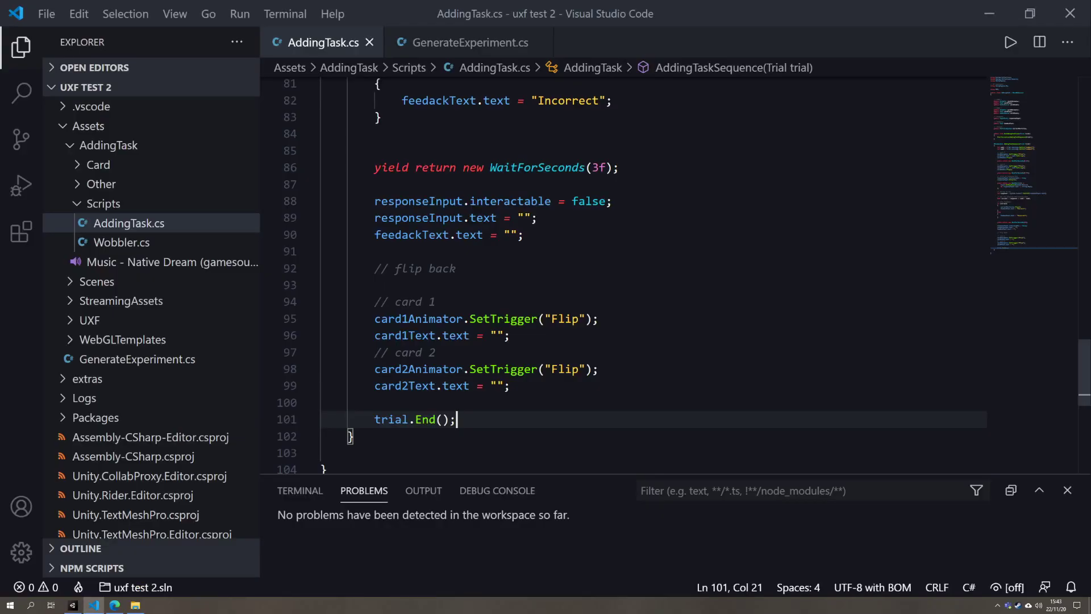
pyautogui.moveTo(620, 167); pyautogui.dragTo(375, 167)
pyautogui.hotkey('ctrl', 'c')
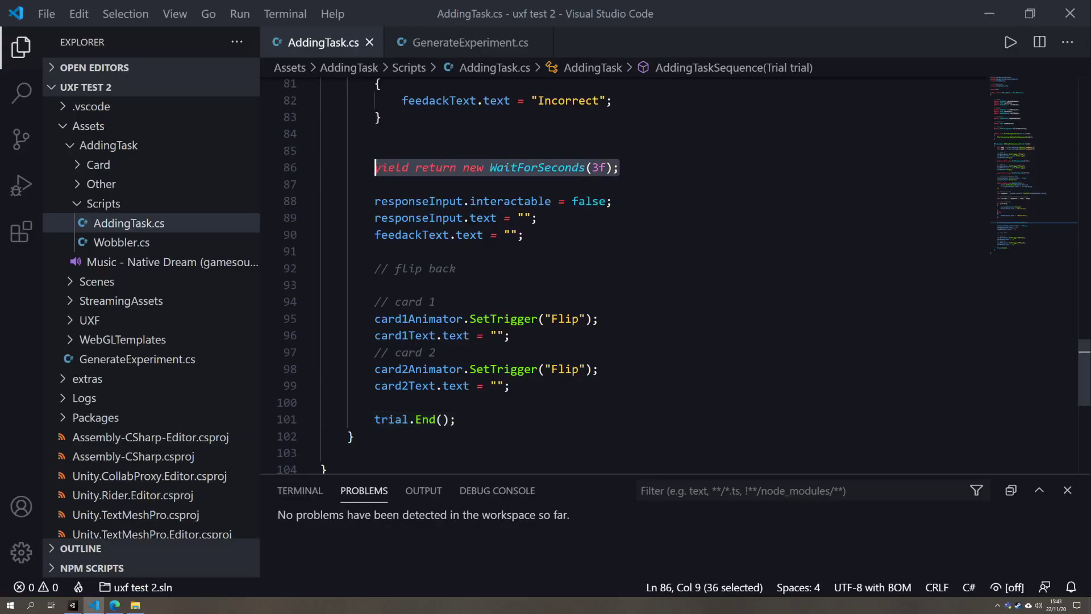
pyautogui.click(483, 419)
pyautogui.press('Return')
pyautogui.press('Up')
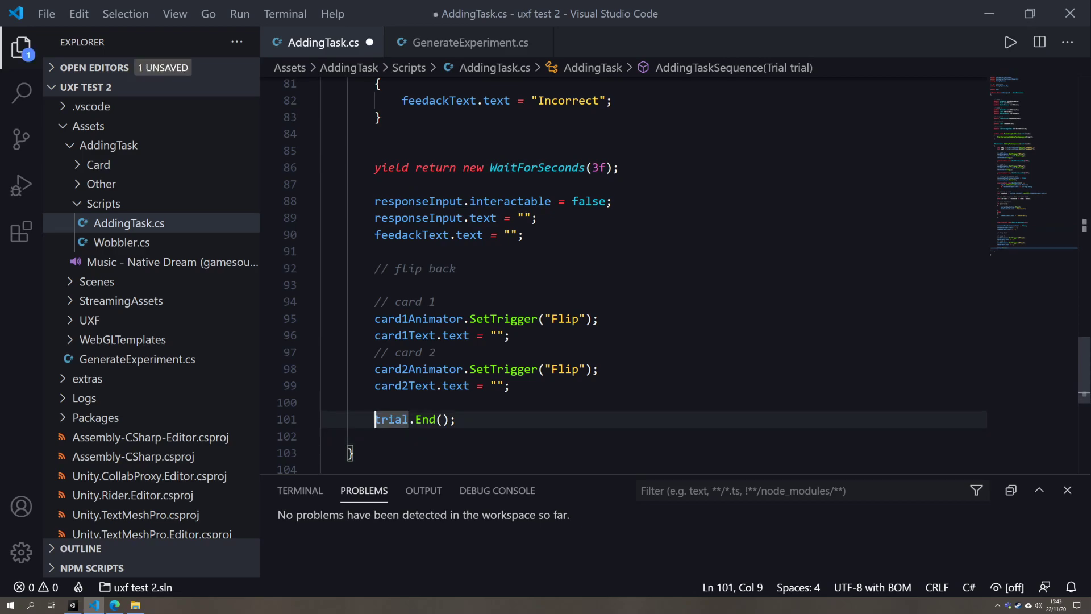
pyautogui.press('Return')
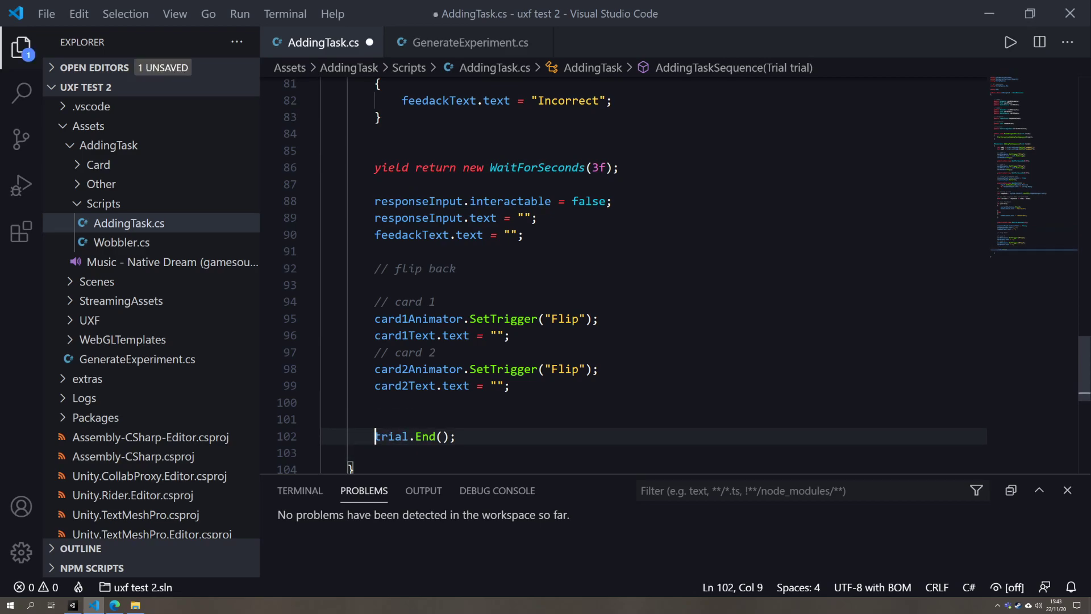
pyautogui.press('Return')
pyautogui.press('Up')
pyautogui.press('Up')
pyautogui.hotkey('ctrl', 'v')
# - Set the duration of the copied WaitForSeconds line above trial.End() to 1f
pyautogui.press('Left')
pyautogui.press('Left')
pyautogui.press('Left')
pyautogui.press('BackSpace')
pyautogui.write('1')
# - Set the wait before trial.End() to 2f and save the script
pyautogui.moveTo(322, 314); pyautogui.dragTo(322, 398)
pyautogui.moveTo(620, 415); pyautogui.dragTo(382, 415)
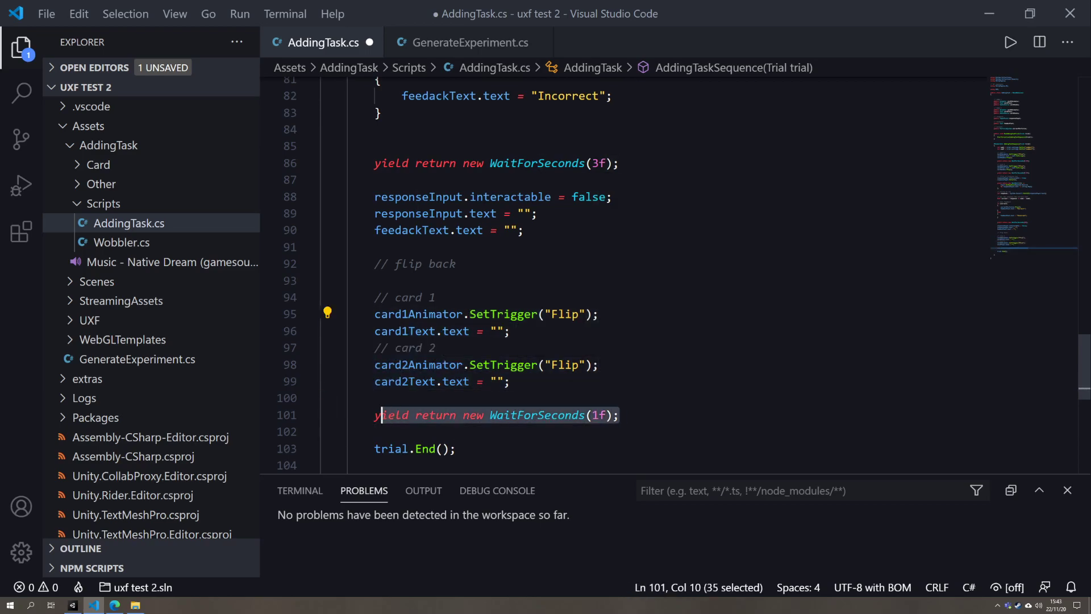
pyautogui.moveTo(455, 449); pyautogui.dragTo(388, 449)
pyautogui.click(375, 432)
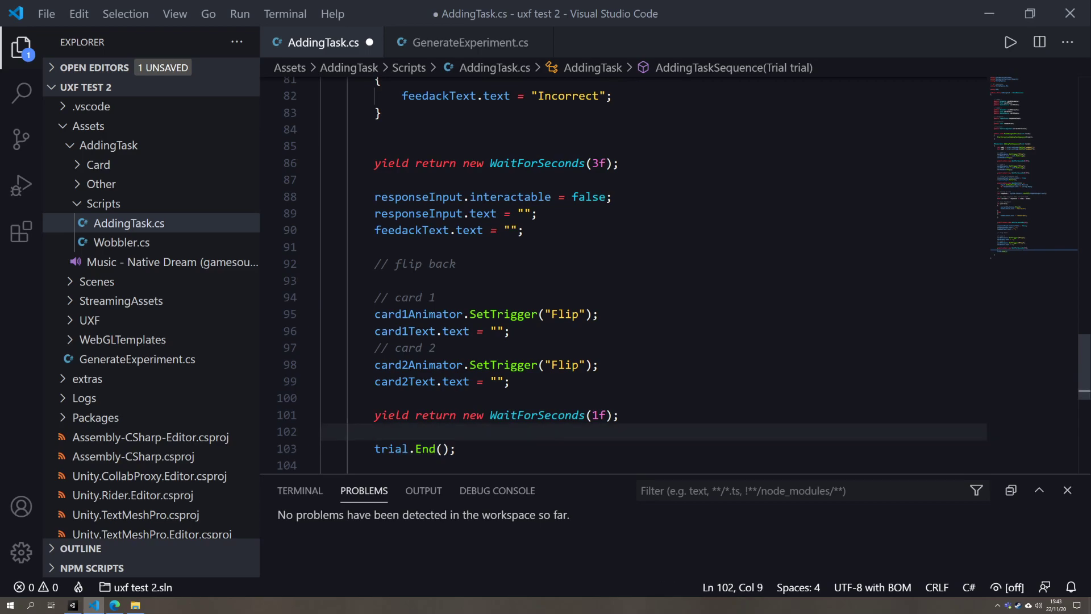
pyautogui.click(599, 415)
pyautogui.hotkey('ctrl', 's')
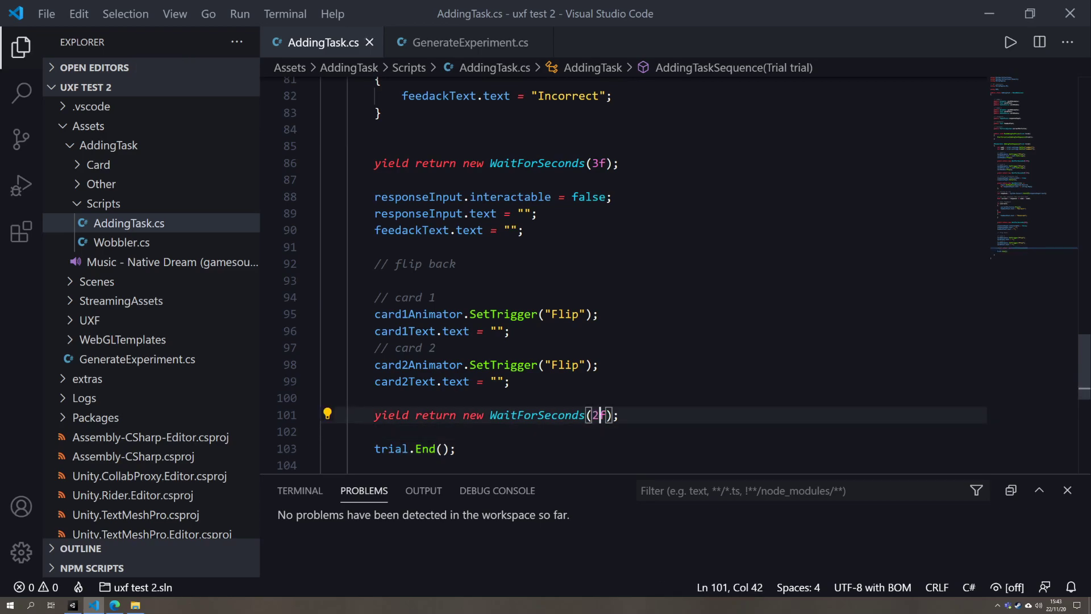
# - Play the scene in Unity, generate a participant ID, enter 12 as the age, and begin the session
pyautogui.hotkey('alt', 'Tab')
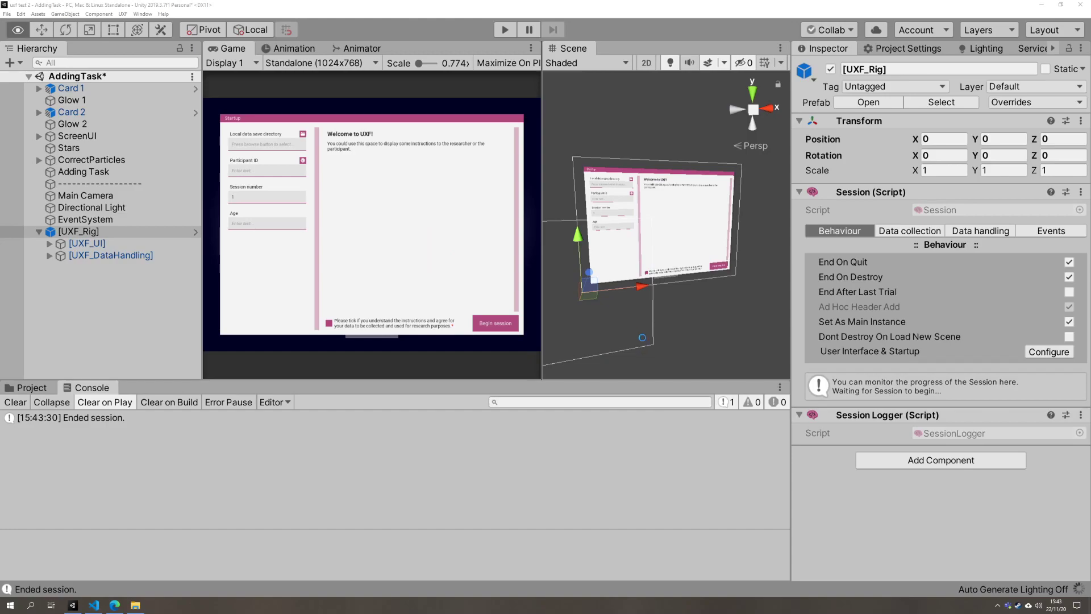
pyautogui.click(503, 30)
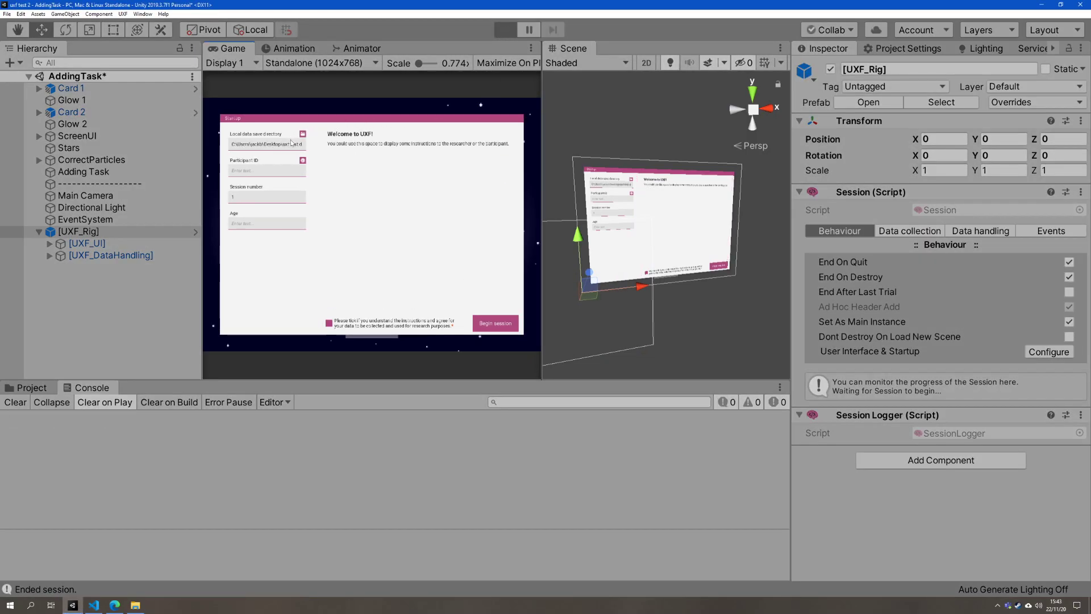
pyautogui.click(302, 158)
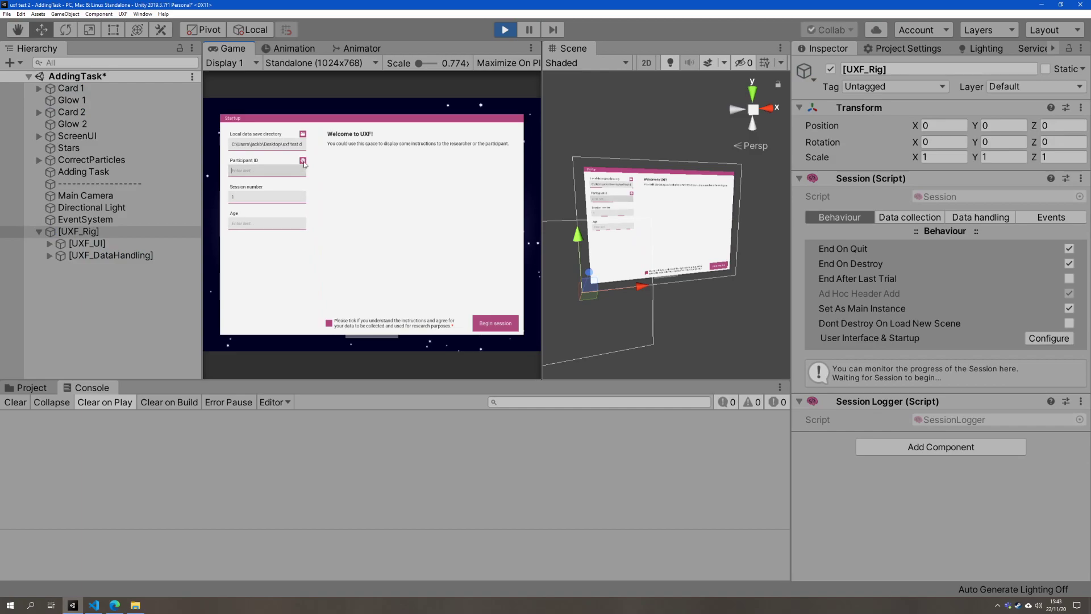
pyautogui.click(273, 224)
pyautogui.write('12')
pyautogui.click(477, 324)
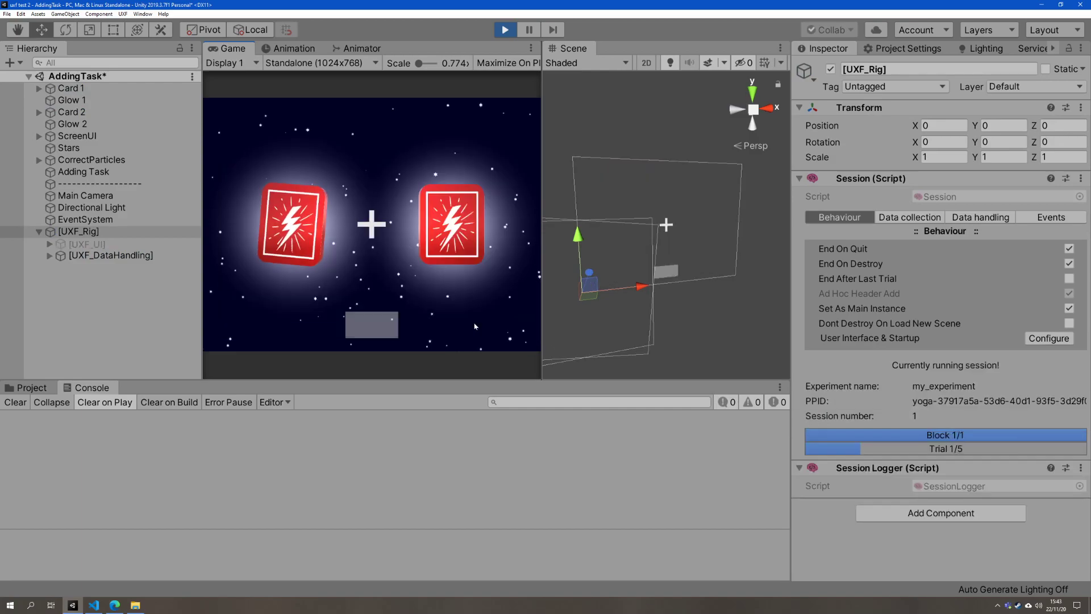
# - Answer the first three trials with 6, check that each new trial starts, and stop playback
pyautogui.write('6')
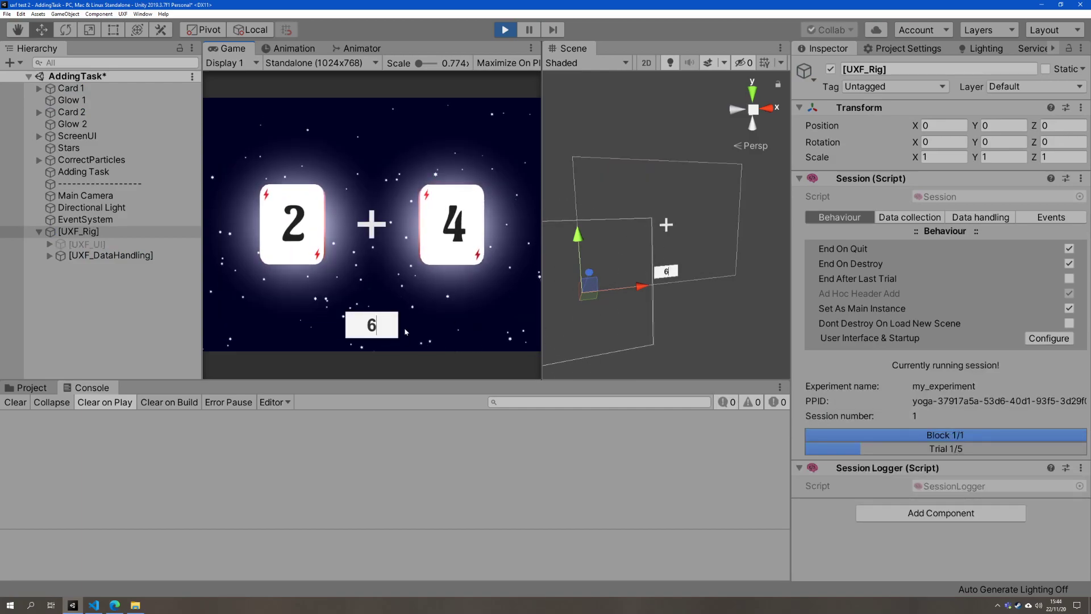
pyautogui.press('Return')
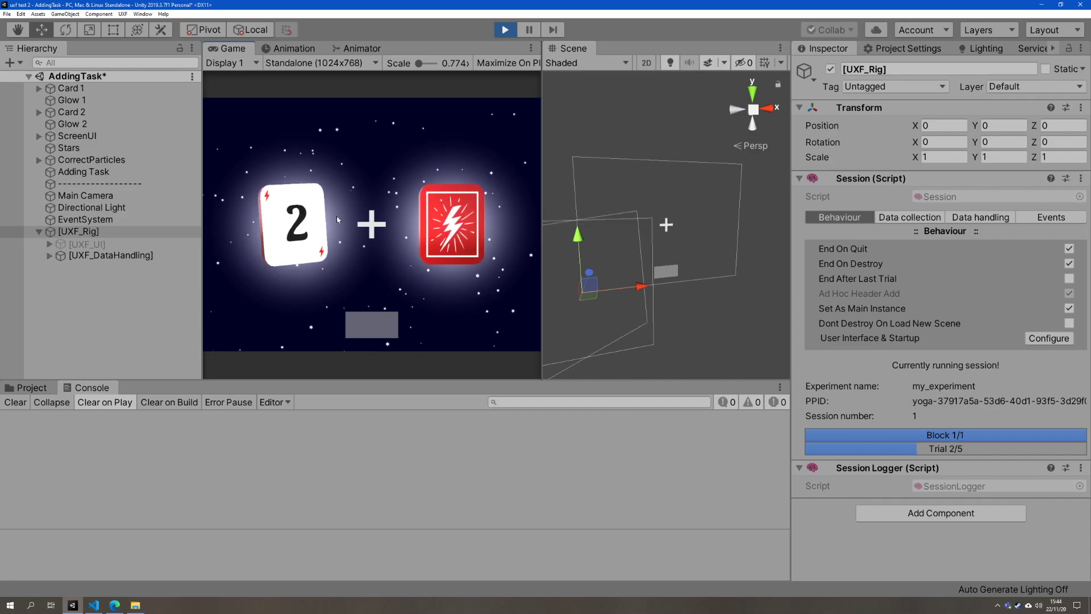
pyautogui.write('6')
pyautogui.press('Return')
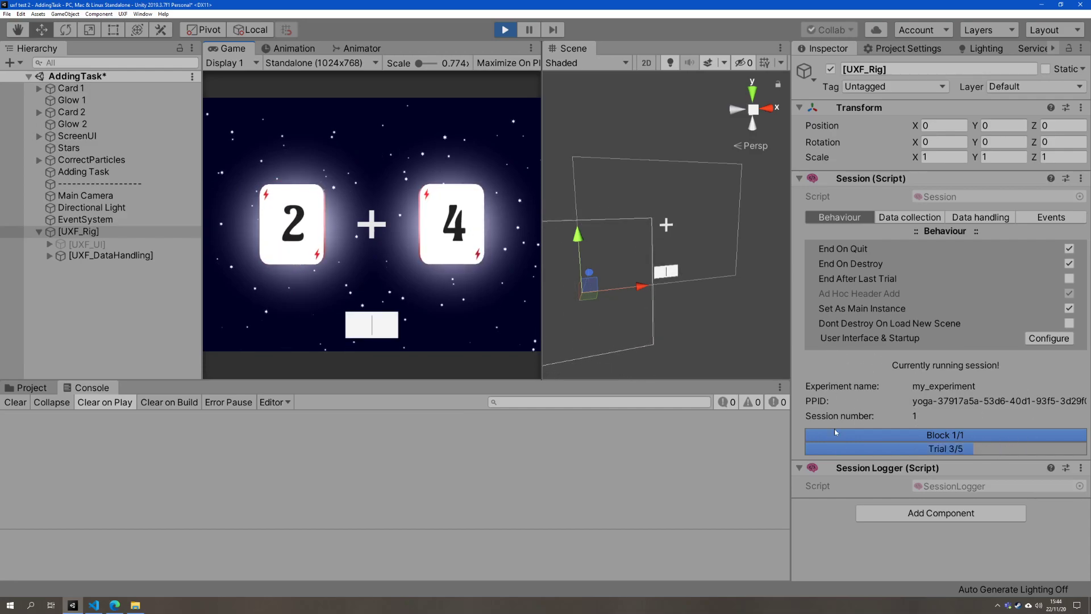
pyautogui.write('6')
pyautogui.press('Return')
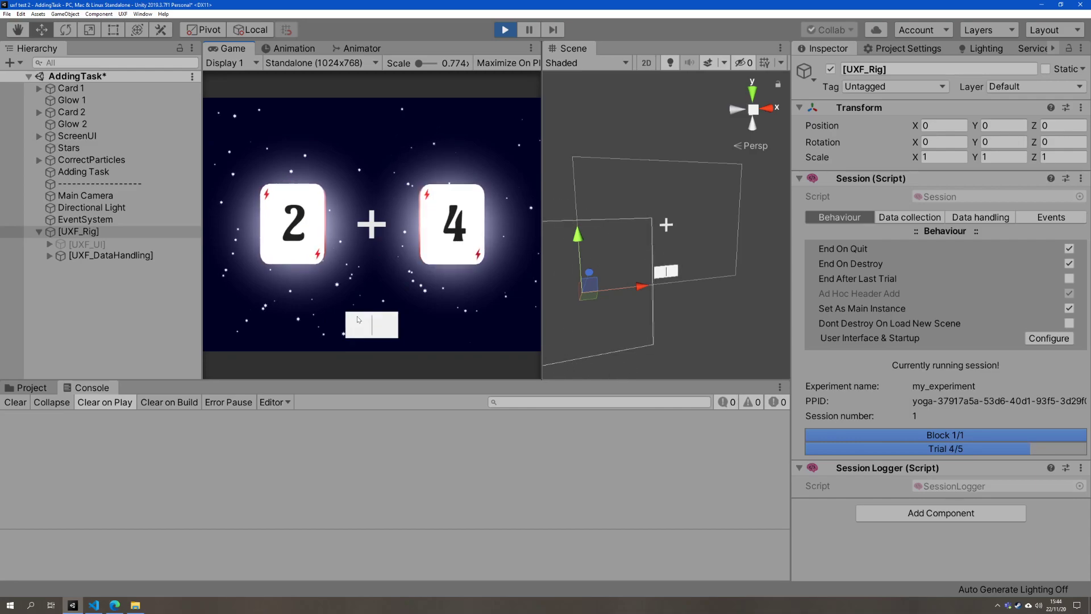
pyautogui.click(504, 31)
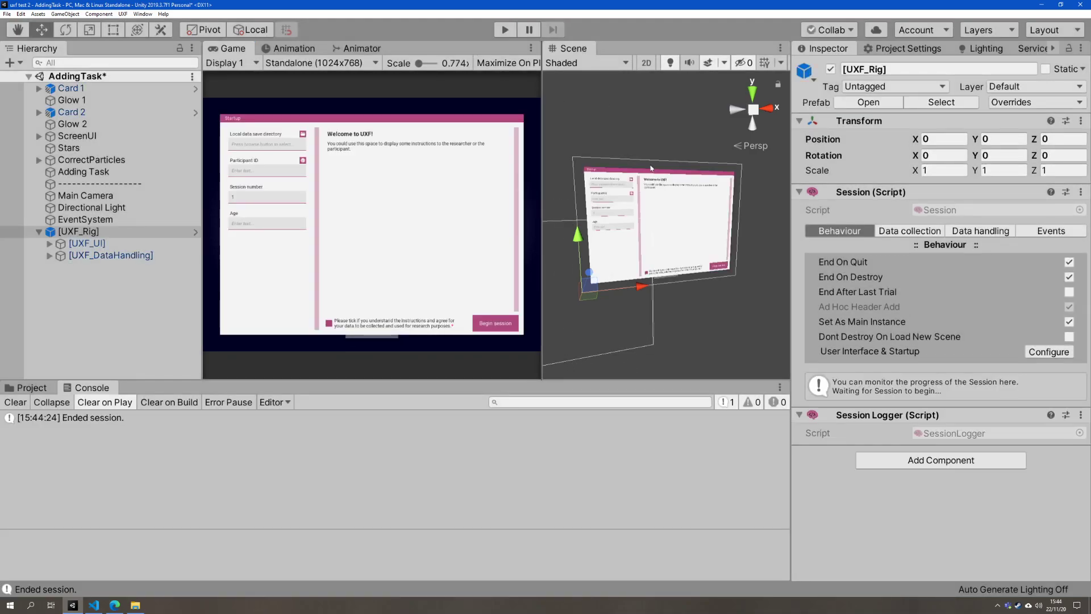
# - Show the session's data collection settings and look up the trial setting names in GenerateExperiment.cs in Visual Studio Code
pyautogui.click(903, 232)
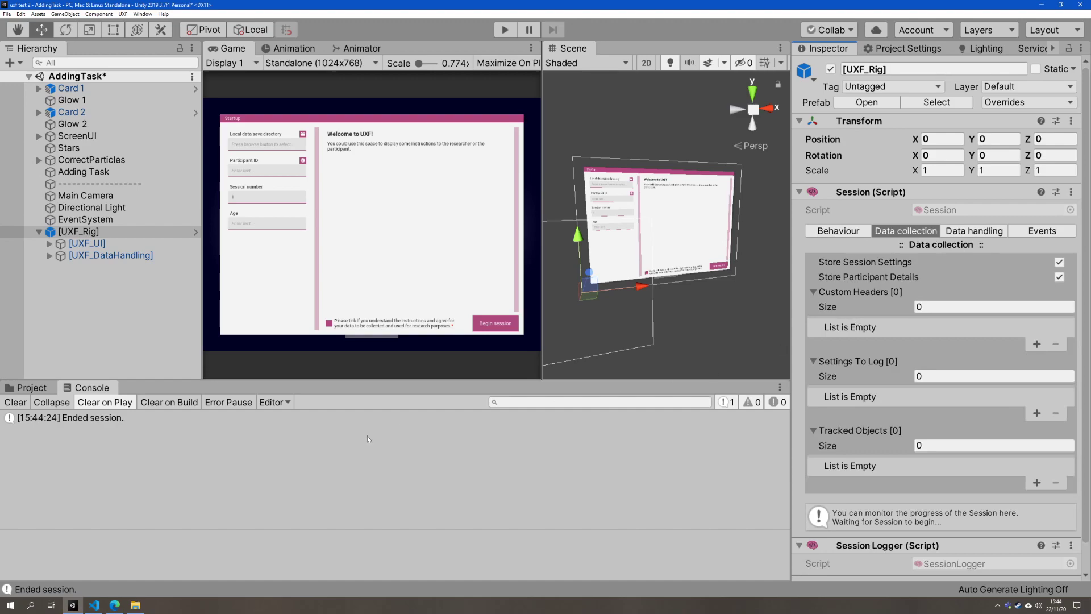
pyautogui.click(94, 604)
pyautogui.scroll(10, 625, 273)
pyautogui.scroll(9, 625, 273)
pyautogui.click(452, 41)
pyautogui.click(593, 365)
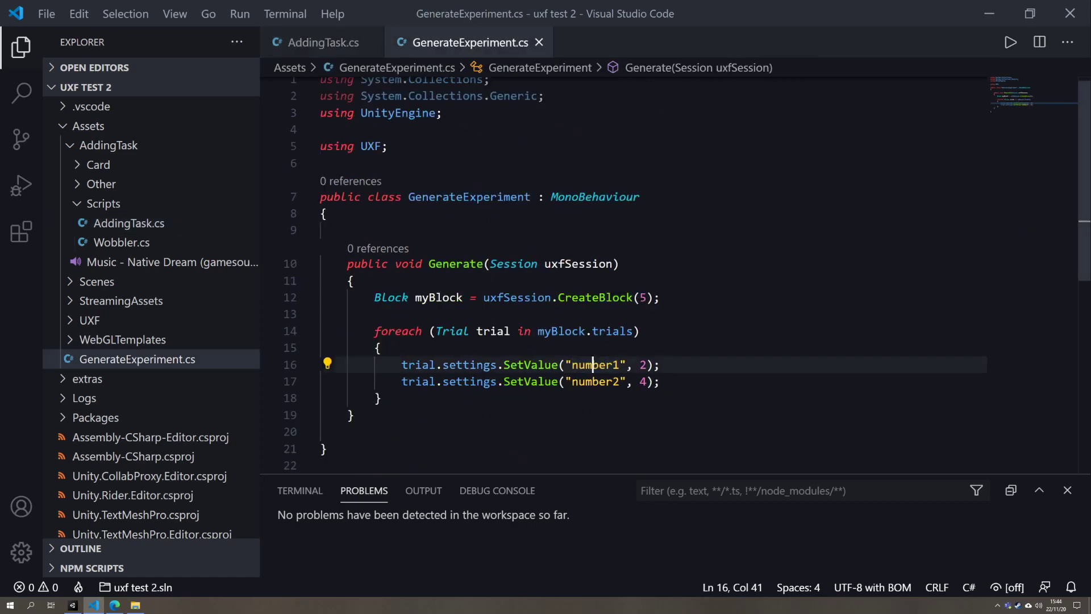
pyautogui.doubleClick(597, 381)
# - Back in Unity, set the Settings To Log list to size 2 and enter number1 and number2 as its elements
pyautogui.hotkey('alt', 'Tab')
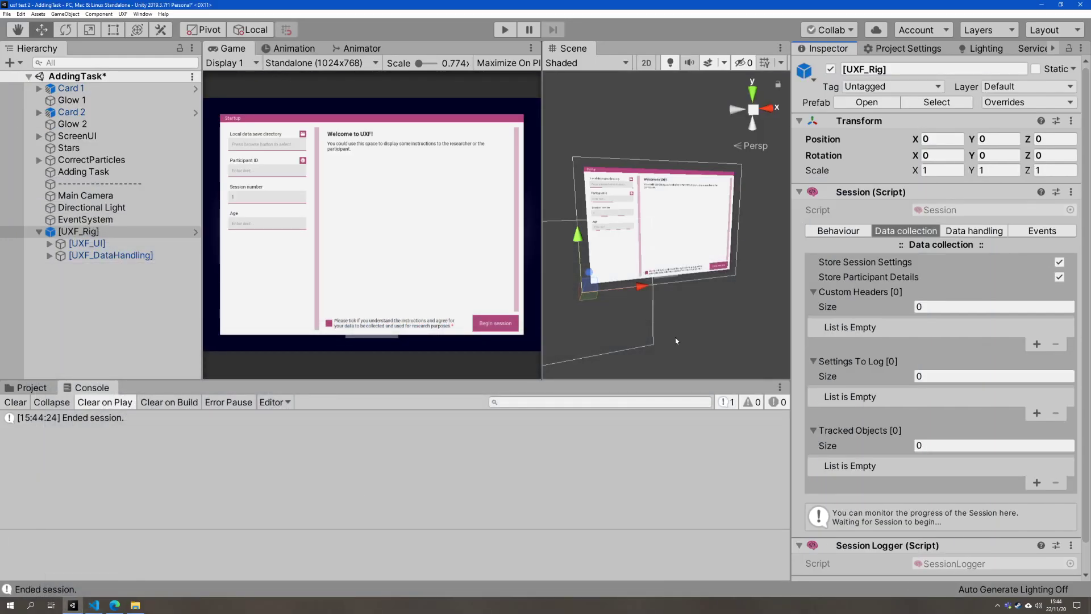
pyautogui.click(922, 377)
pyautogui.write('2')
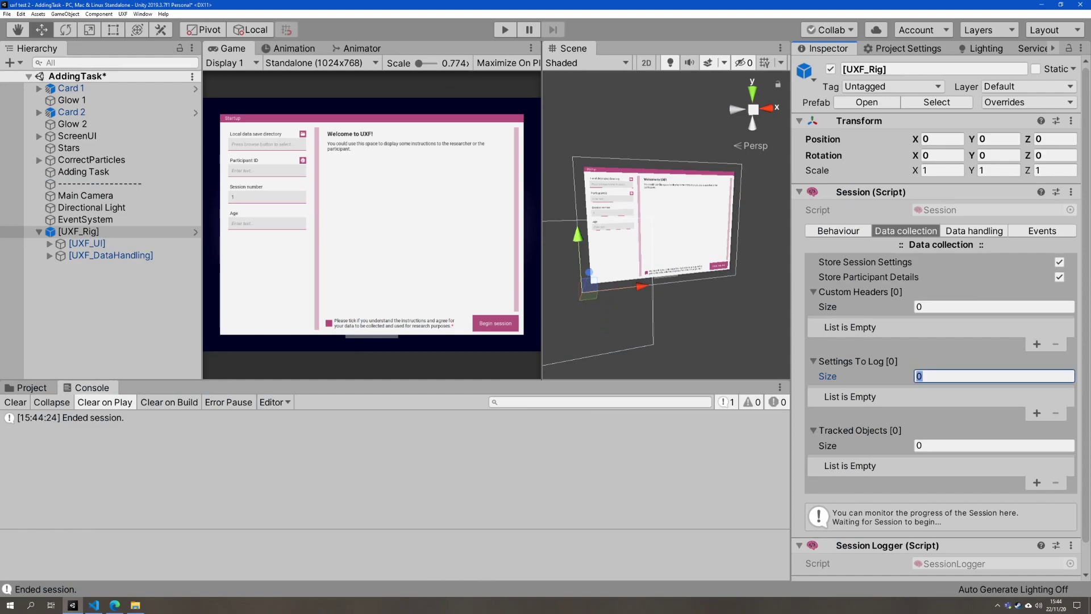
pyautogui.press('Return')
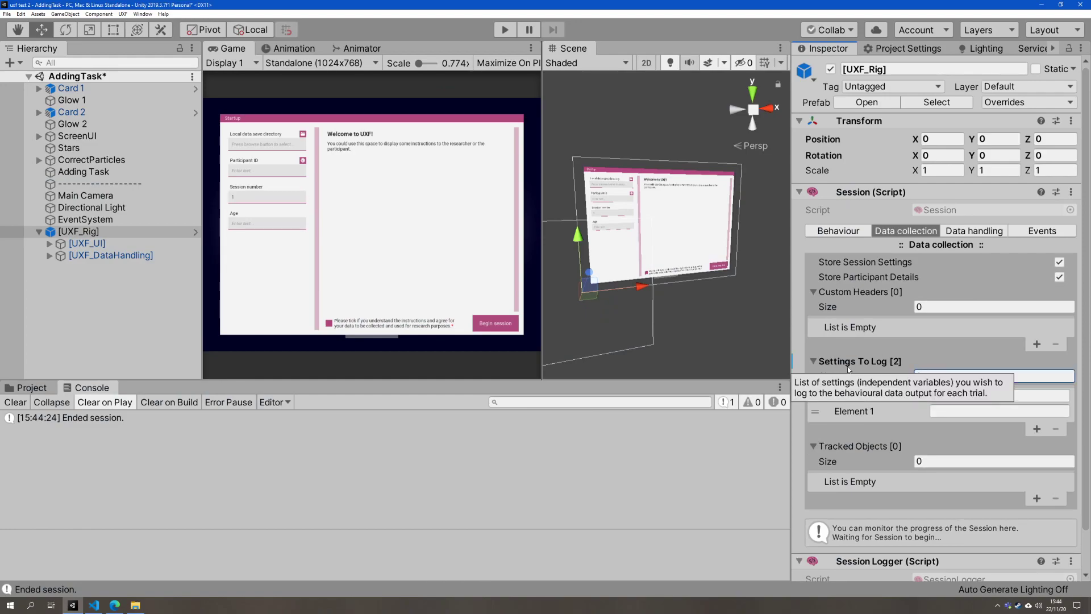
pyautogui.write('number1')
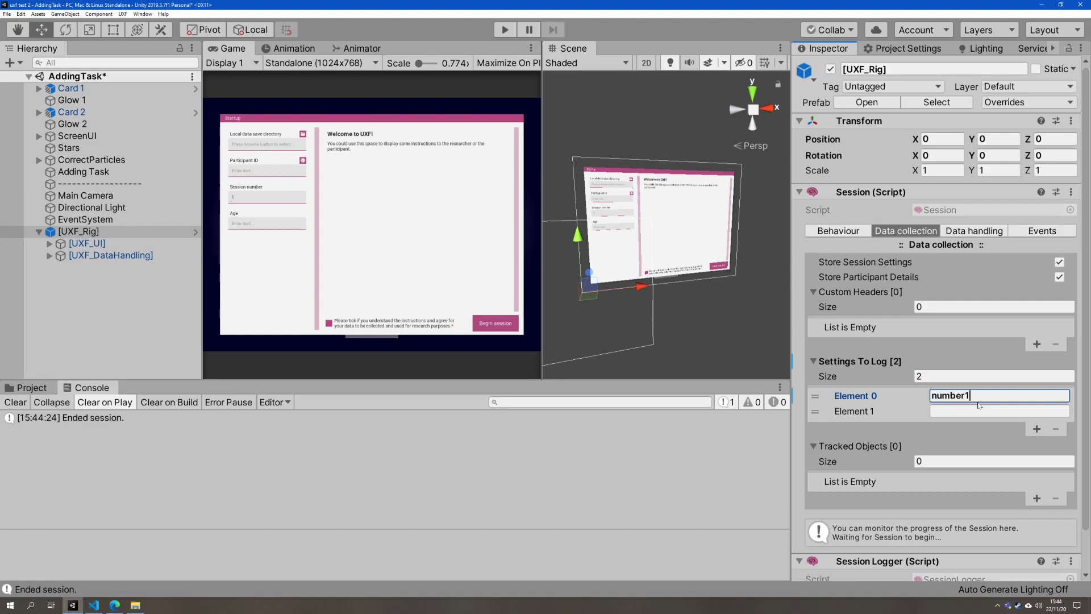
pyautogui.click(980, 408)
pyautogui.write('number1')
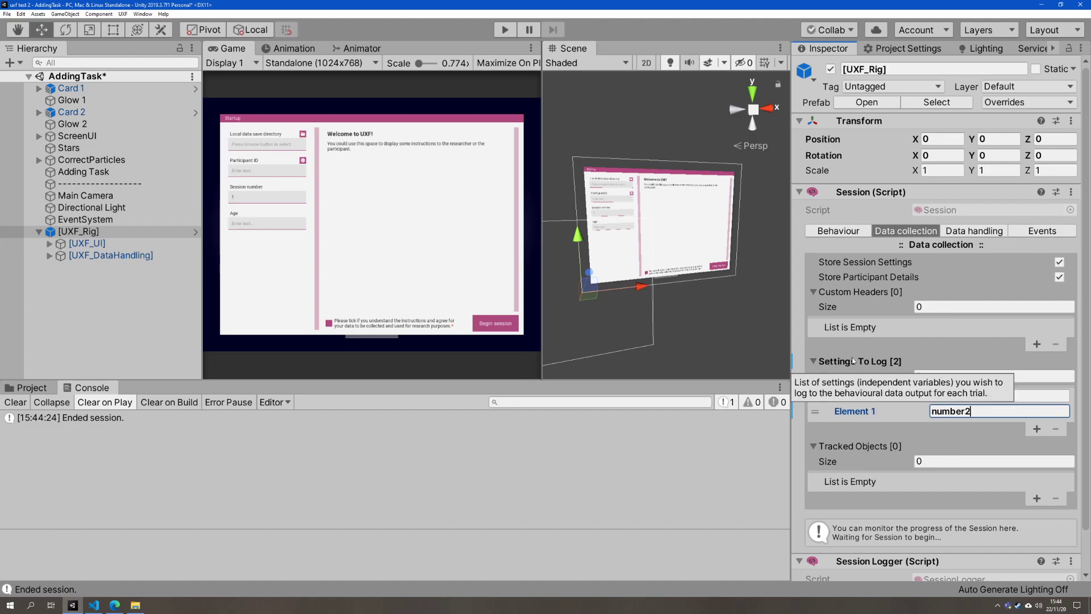
# - In GenerateExperiment.cs in Visual Studio Code, replace the fixed value of number1 with a Random.Range call
pyautogui.hotkey('alt', 'Tab')
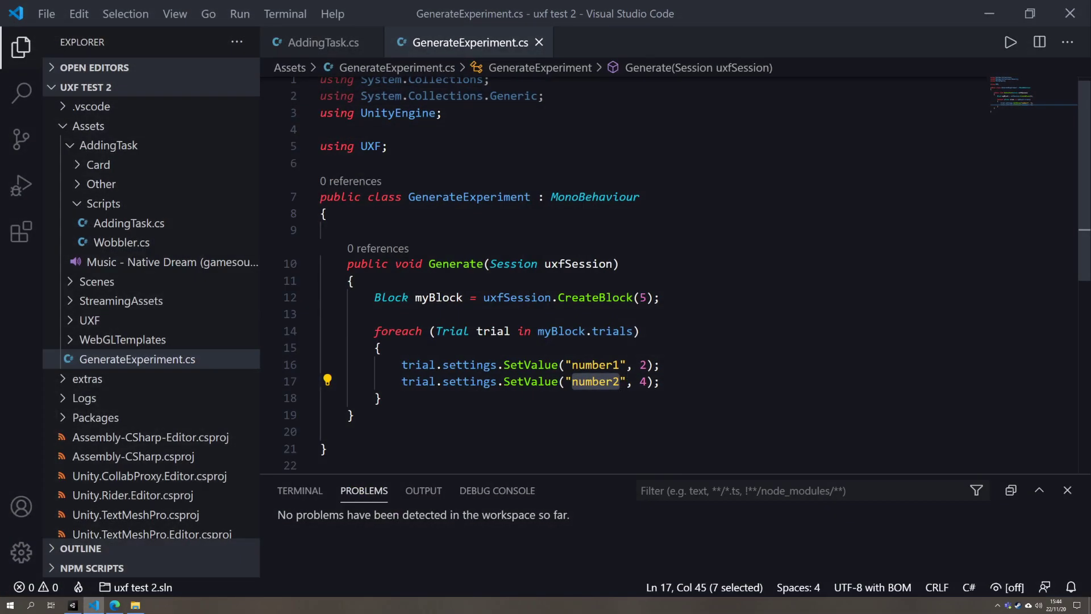
pyautogui.doubleClick(643, 364)
pyautogui.doubleClick(642, 381)
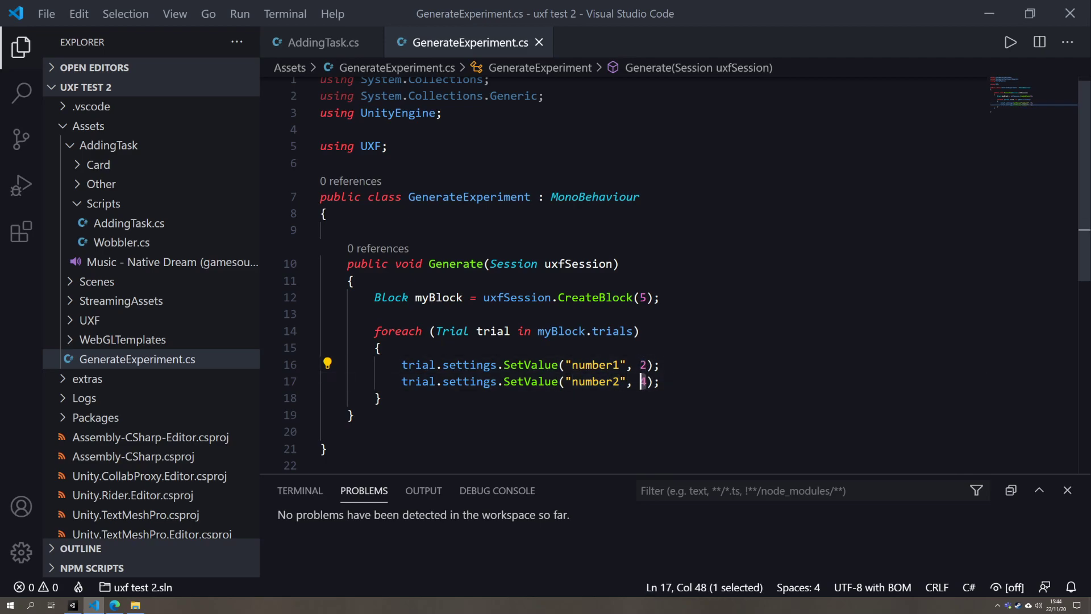
pyautogui.doubleClick(643, 364)
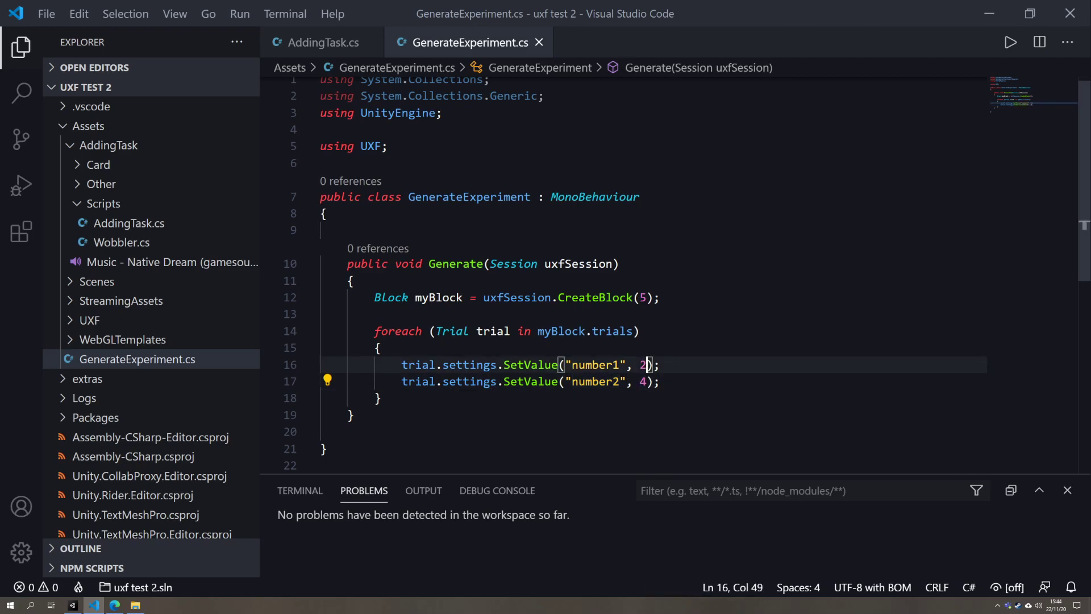
pyautogui.press('BackSpace')
pyautogui.write('U')
pyautogui.press('BackSpace')
pyautogui.write('Ran')
pyautogui.press('Tab')
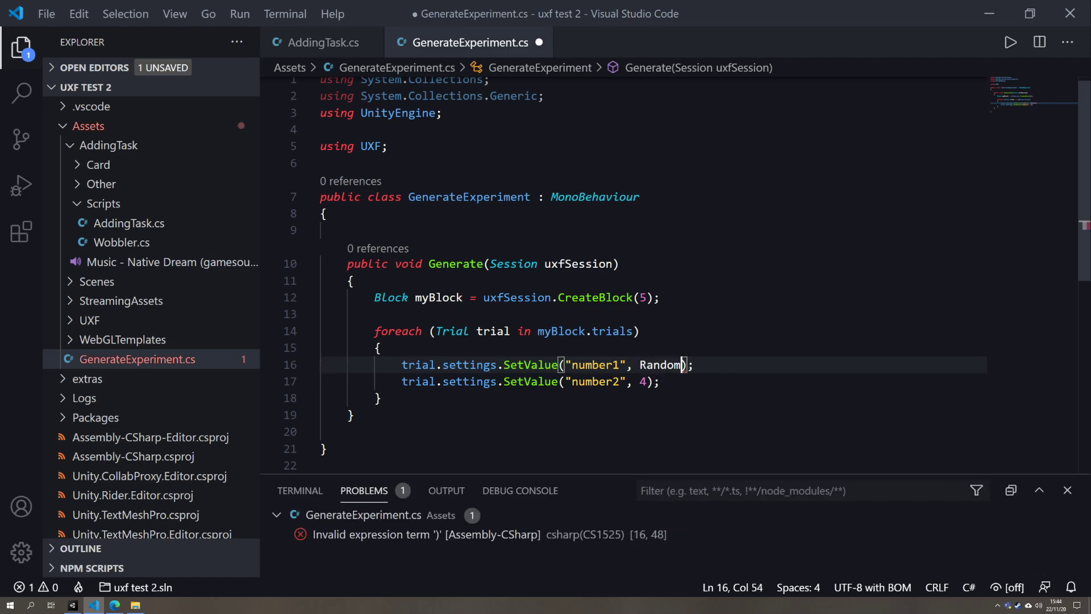
pyautogui.write('.')
pyautogui.press('BackSpace')
pyautogui.write('.Range')
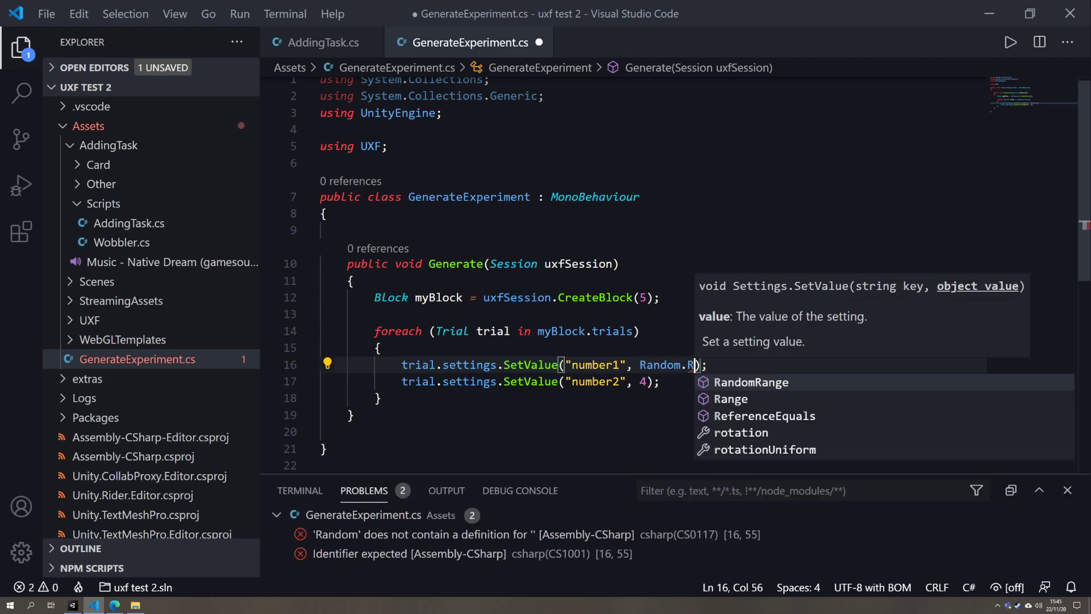
# - Give the Random.Range call for number1 the integer limits 1 and 10
pyautogui.write('()')
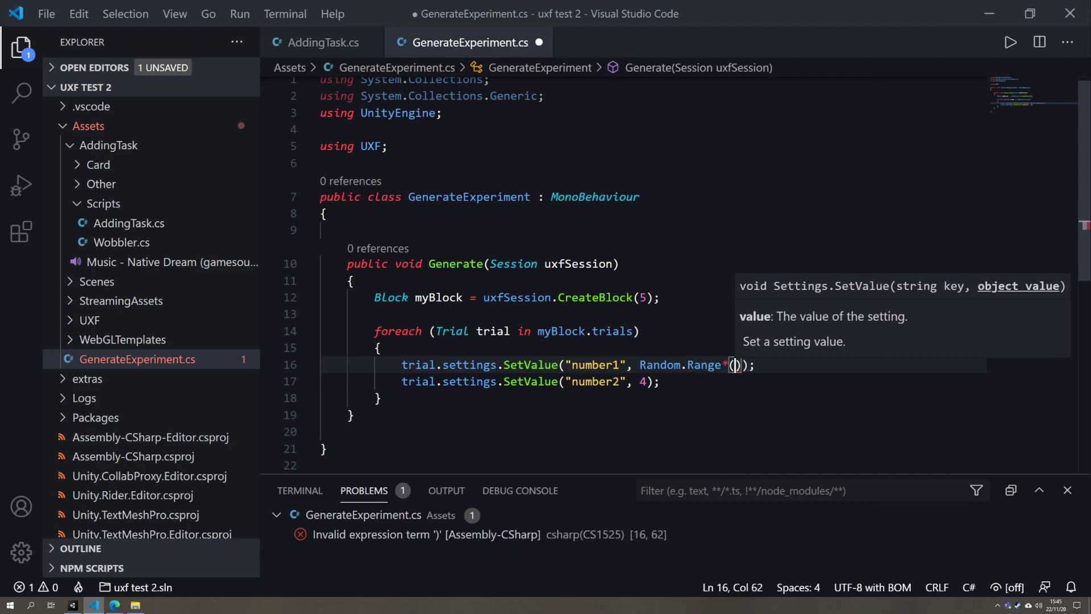
pyautogui.press('Left')
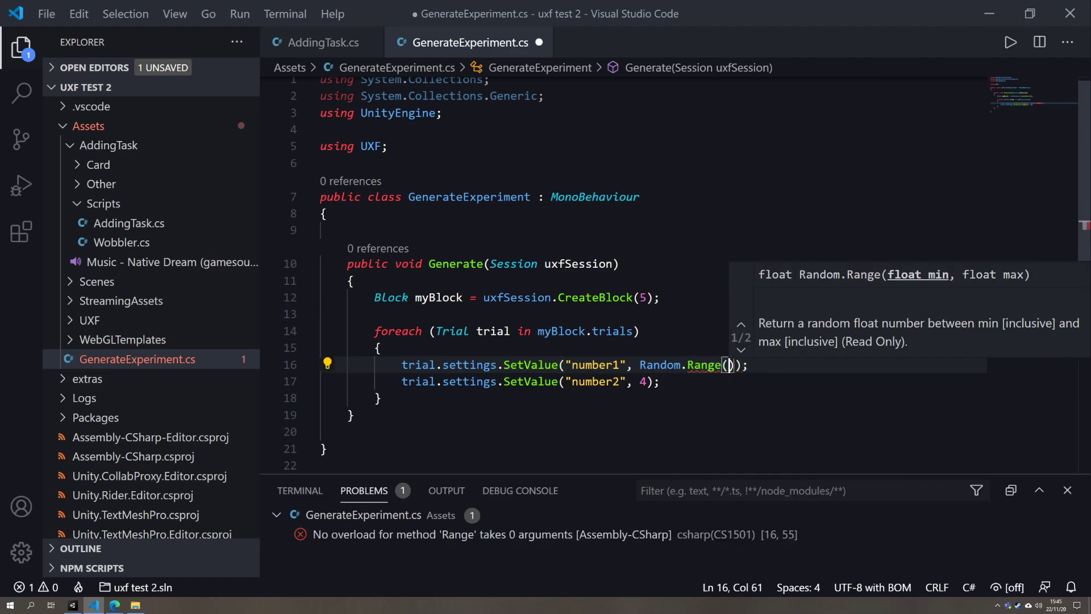
pyautogui.press('Down')
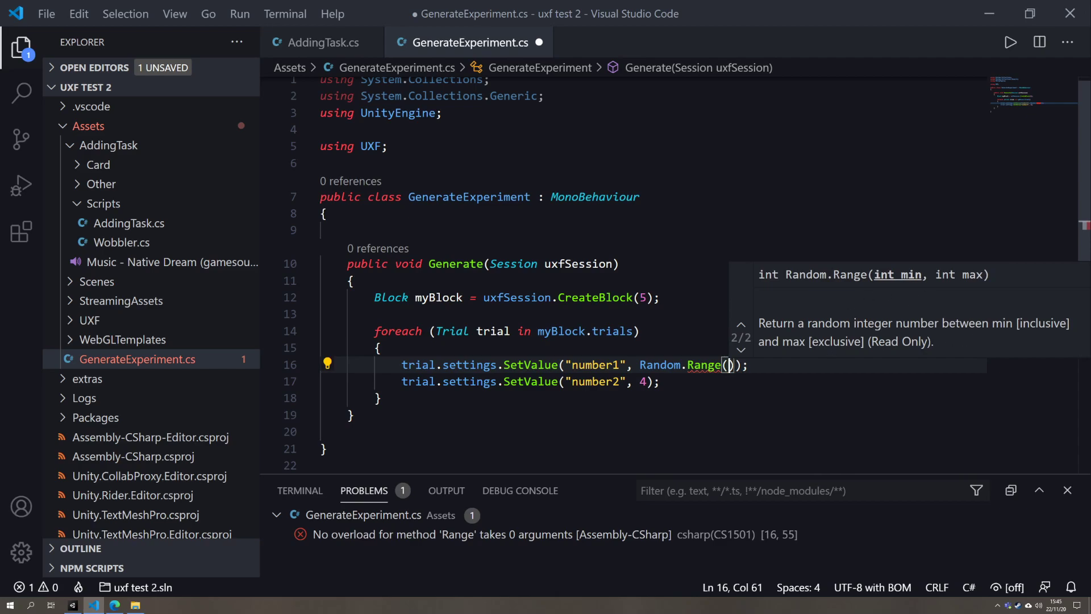
pyautogui.write('1, 1')
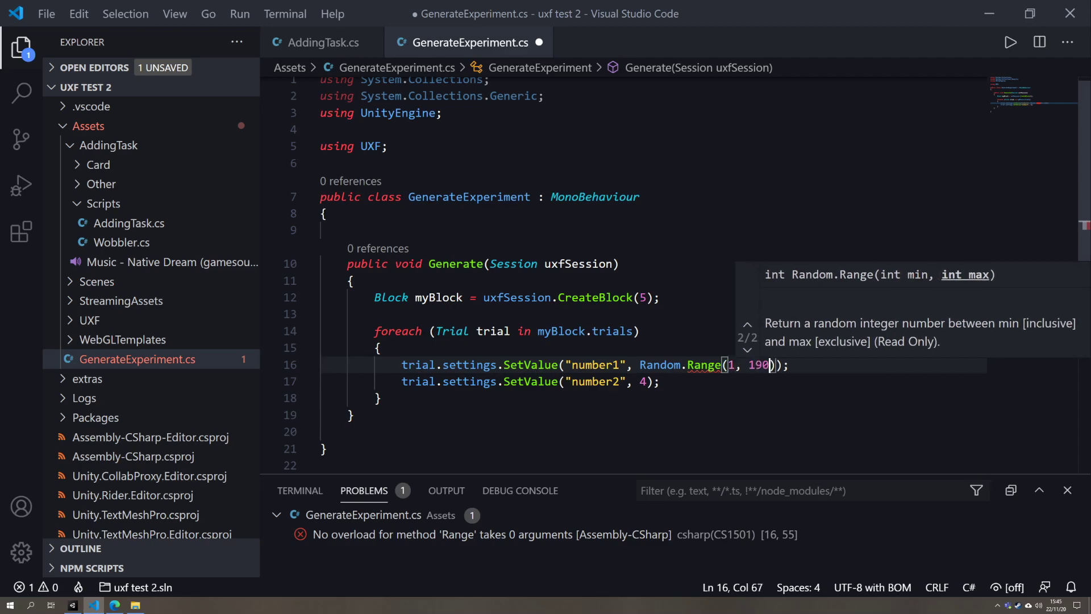
pyautogui.write('0')
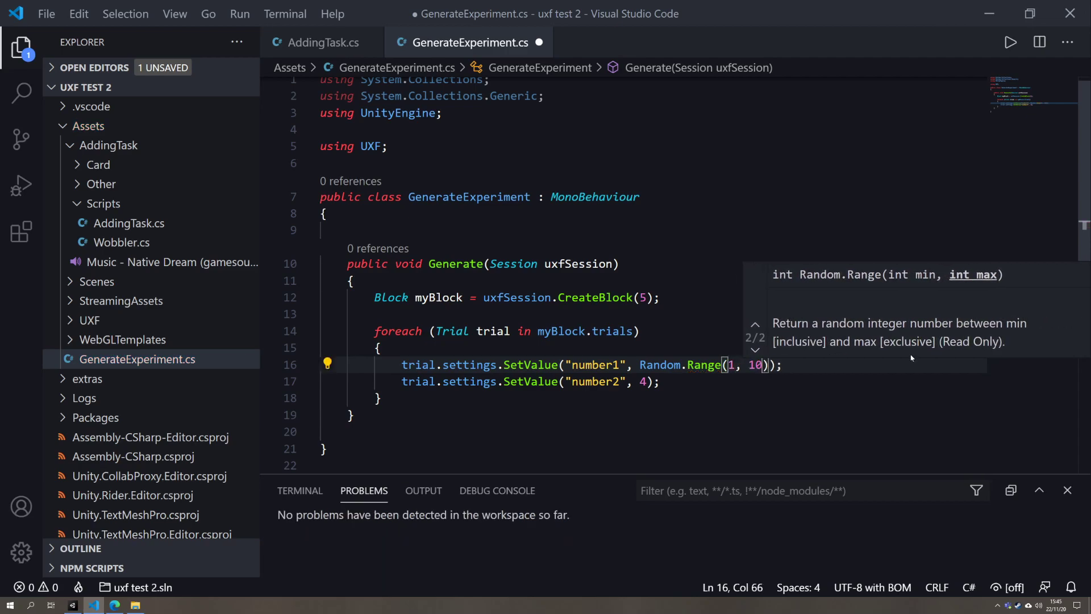
# - Copy the Random.Range(1, 10) expression over the fixed value of number2 and save the script
pyautogui.click(382, 397)
pyautogui.moveTo(769, 364); pyautogui.dragTo(640, 364)
pyautogui.hotkey('ctrl', 'c')
pyautogui.doubleClick(643, 381)
pyautogui.hotkey('ctrl', 'v')
pyautogui.click(641, 330)
pyautogui.hotkey('ctrl', 's')
pyautogui.click(852, 365)
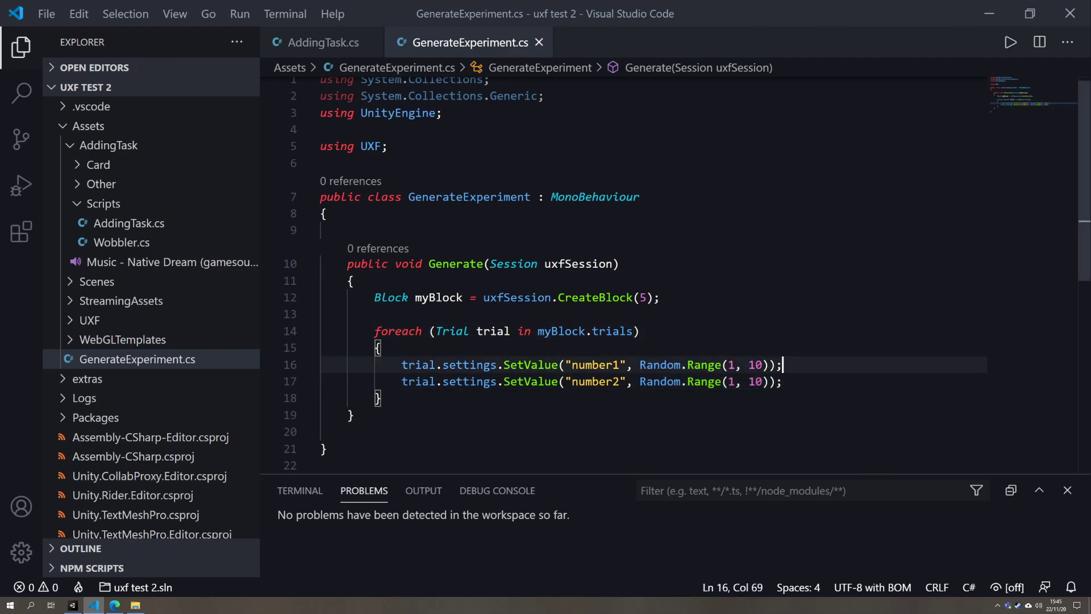
# - Play the scene in Unity, generate a participant ID, enter 121212 as the age, accept the consent tick box, and begin the session
pyautogui.hotkey('alt', 'Tab')
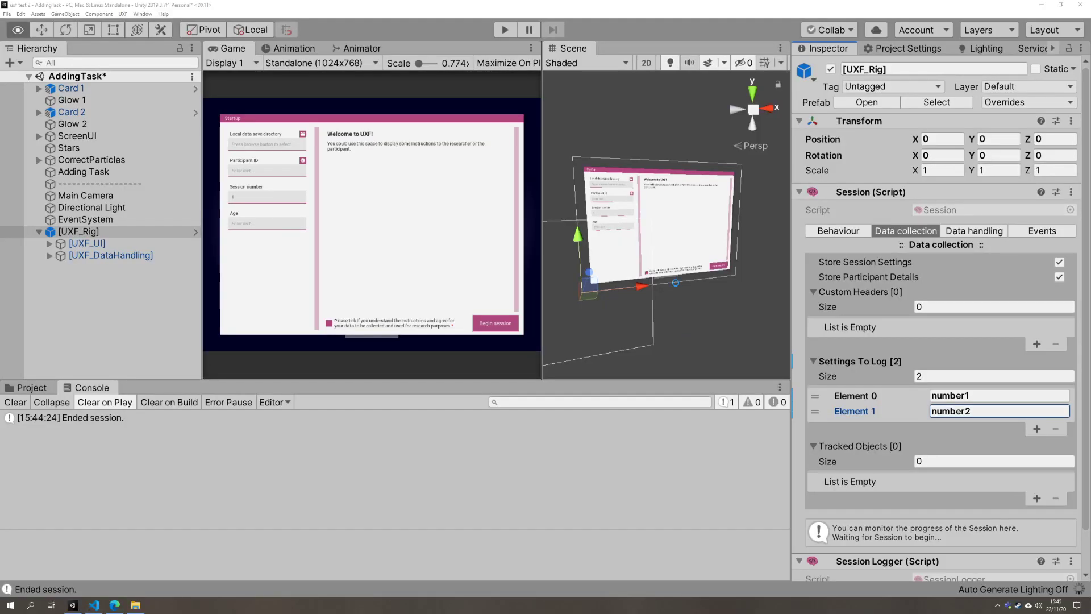
pyautogui.hotkey('ctrl', 'p')
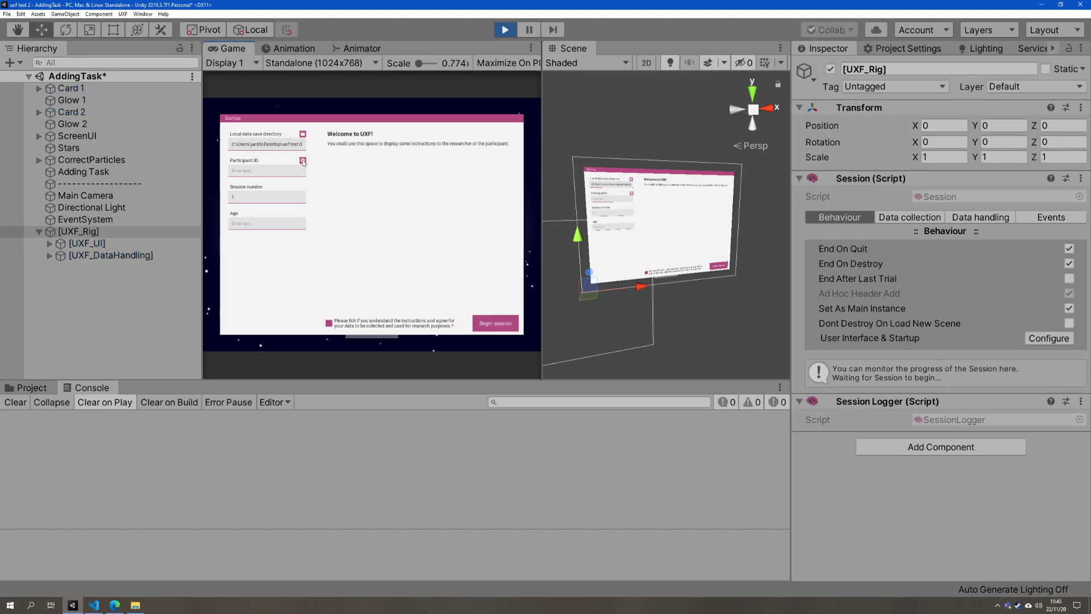
pyautogui.click(305, 161)
pyautogui.click(266, 223)
pyautogui.write('121212')
pyautogui.click(329, 323)
pyautogui.click(494, 324)
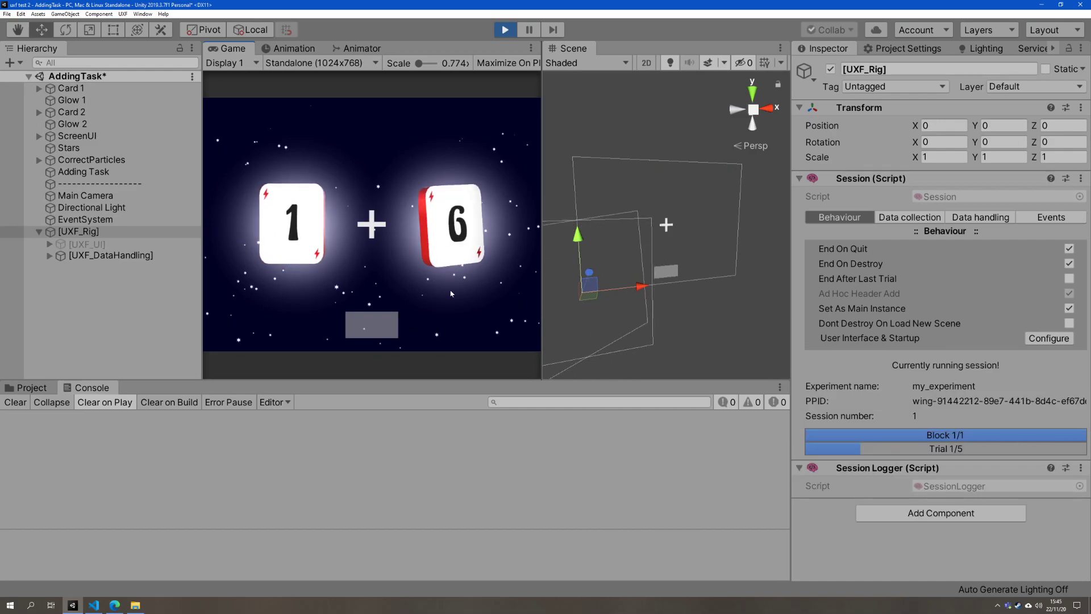
# - Answer the five trials with 7, 9, 10, 11 and 13, and stop playback
pyautogui.write('7')
pyautogui.press('Return')
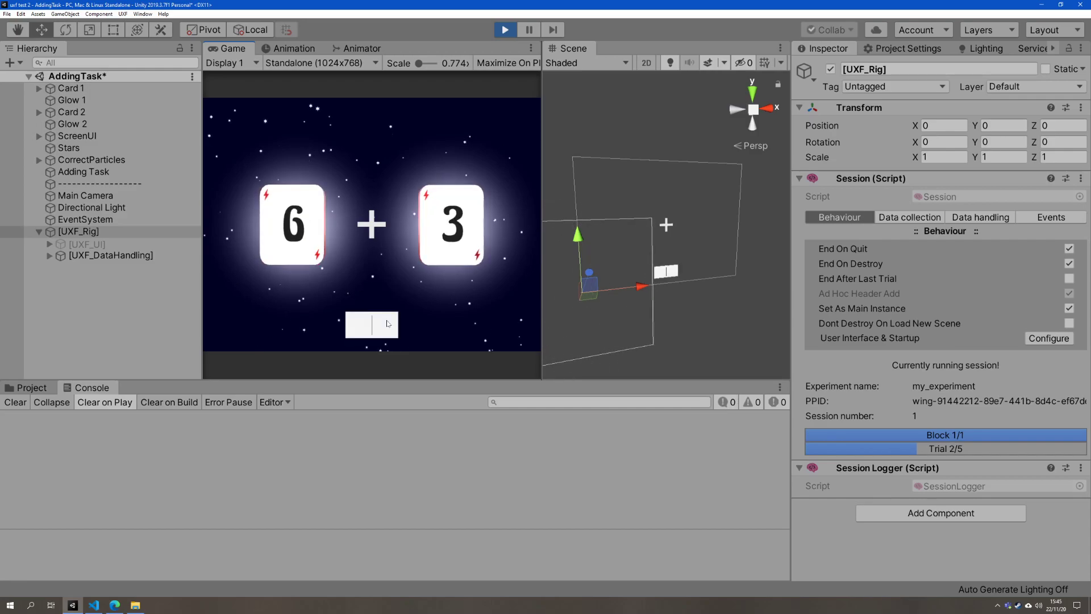
pyautogui.write('9')
pyautogui.press('Return')
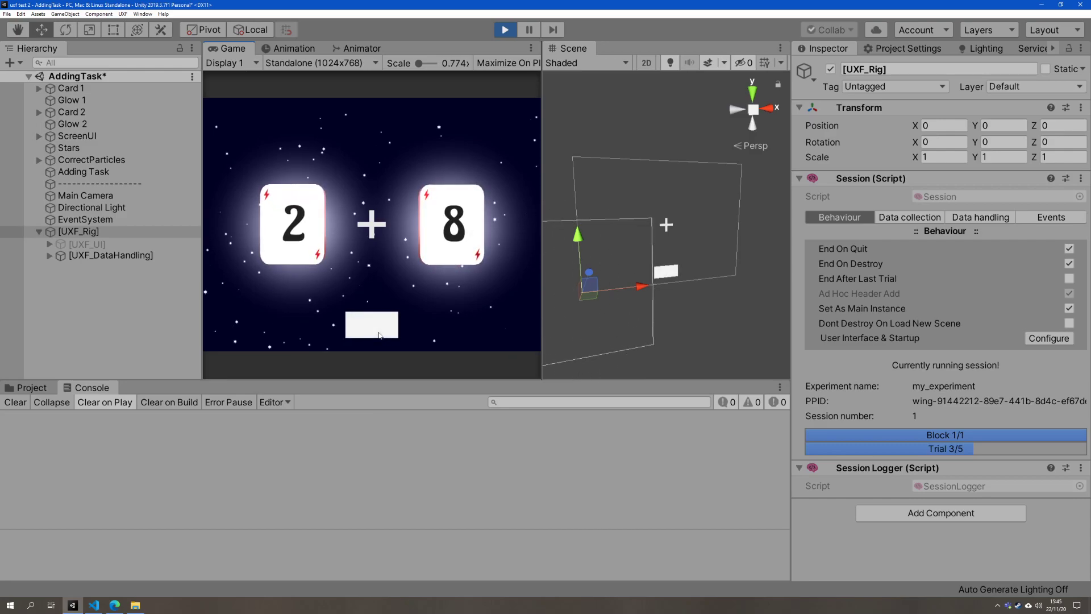
pyautogui.write('10')
pyautogui.press('Return')
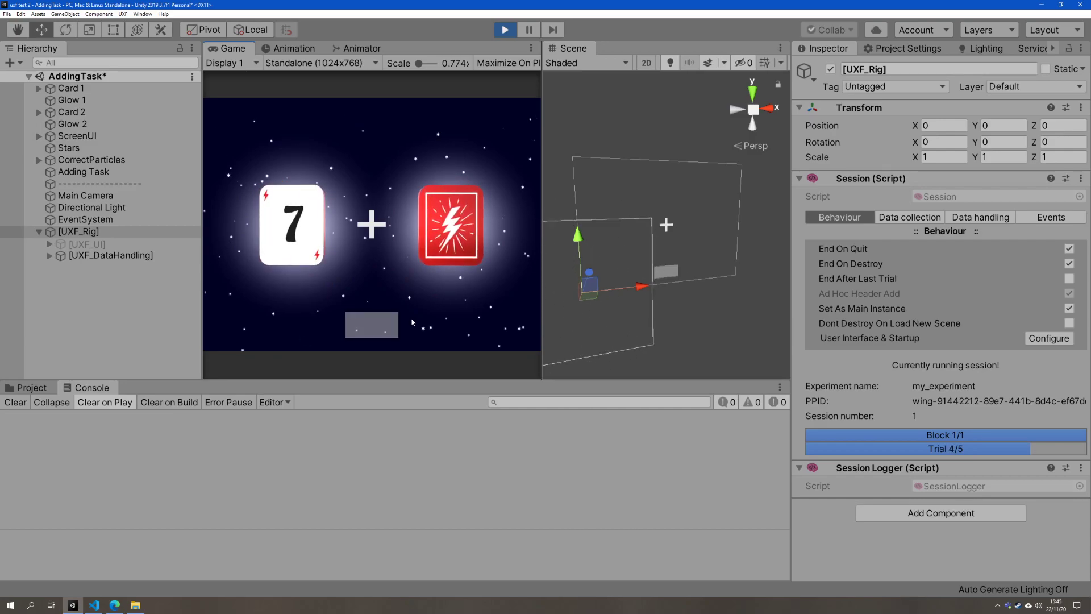
pyautogui.write('11')
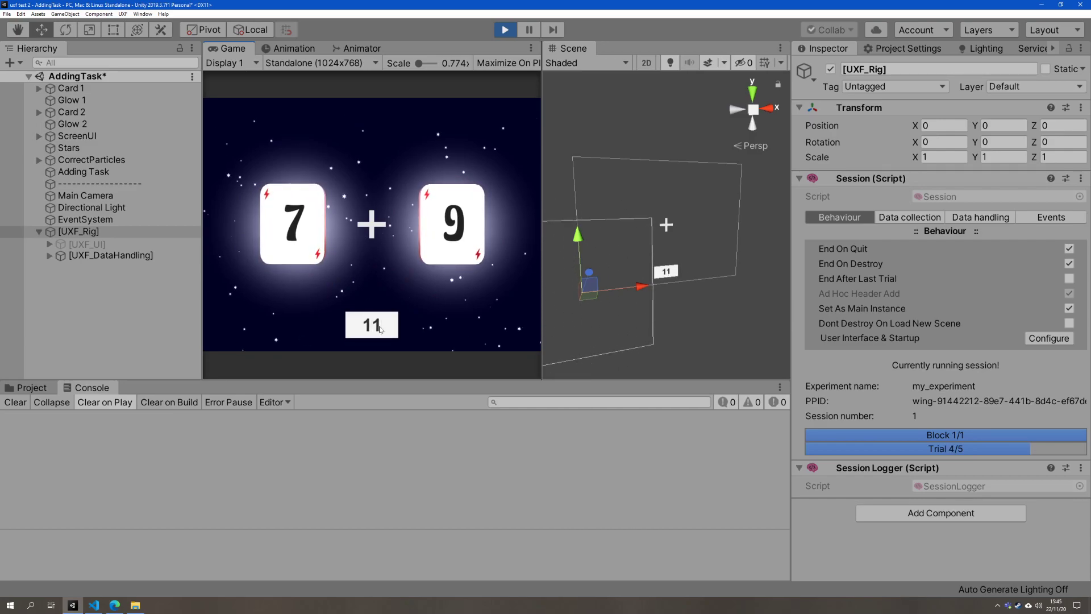
pyautogui.press('Return')
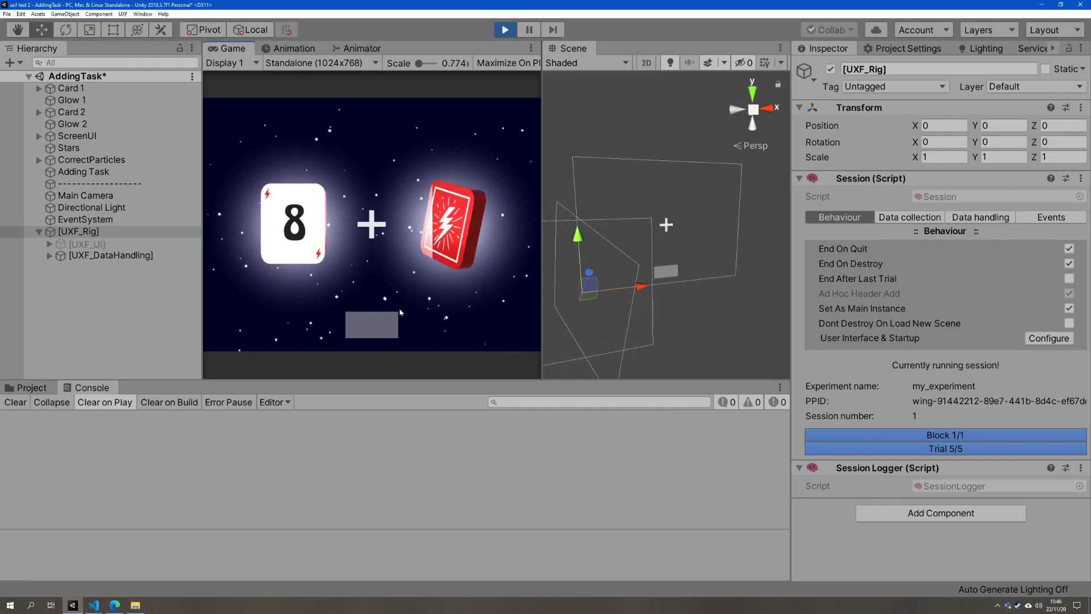
pyautogui.write('13')
pyautogui.press('Return')
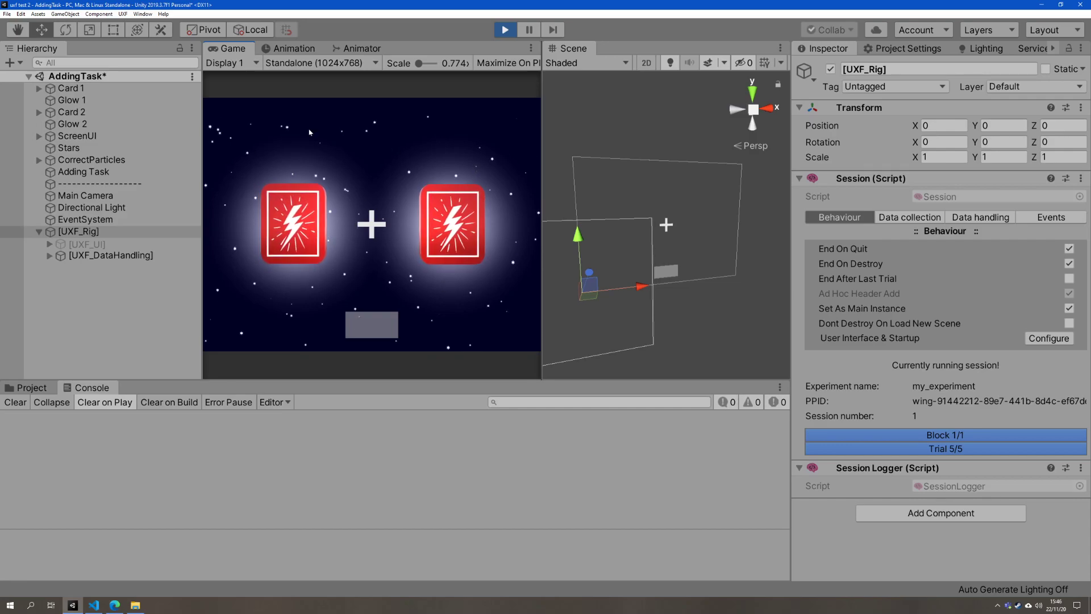
pyautogui.click(518, 30)
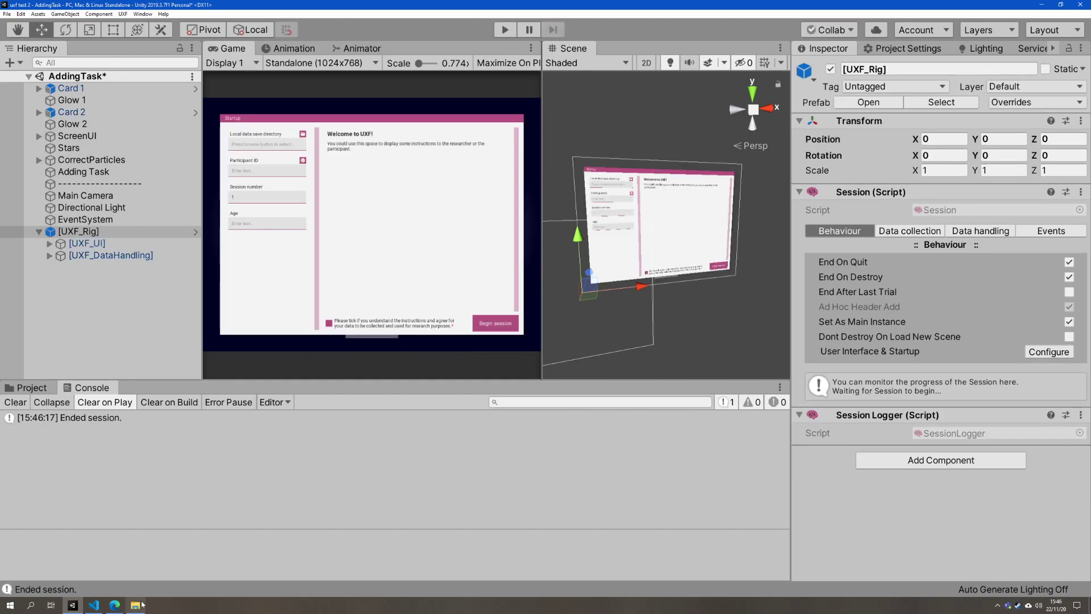
# - Switch to File Explorer, go up to the uxf test data folder, and select the my_experiment folder
pyautogui.click(139, 605)
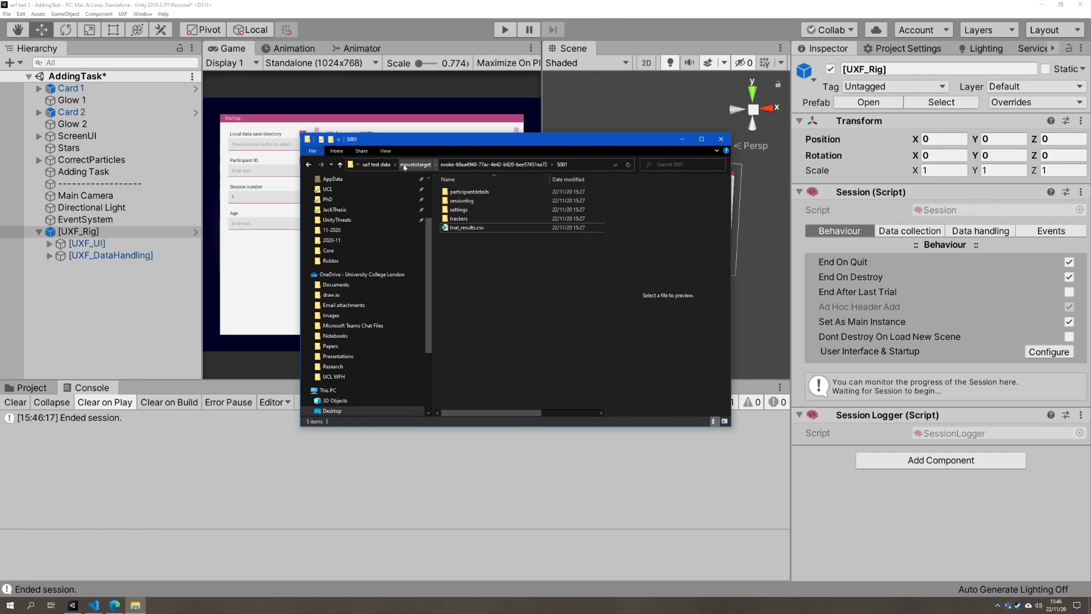
pyautogui.click(377, 164)
pyautogui.click(468, 201)
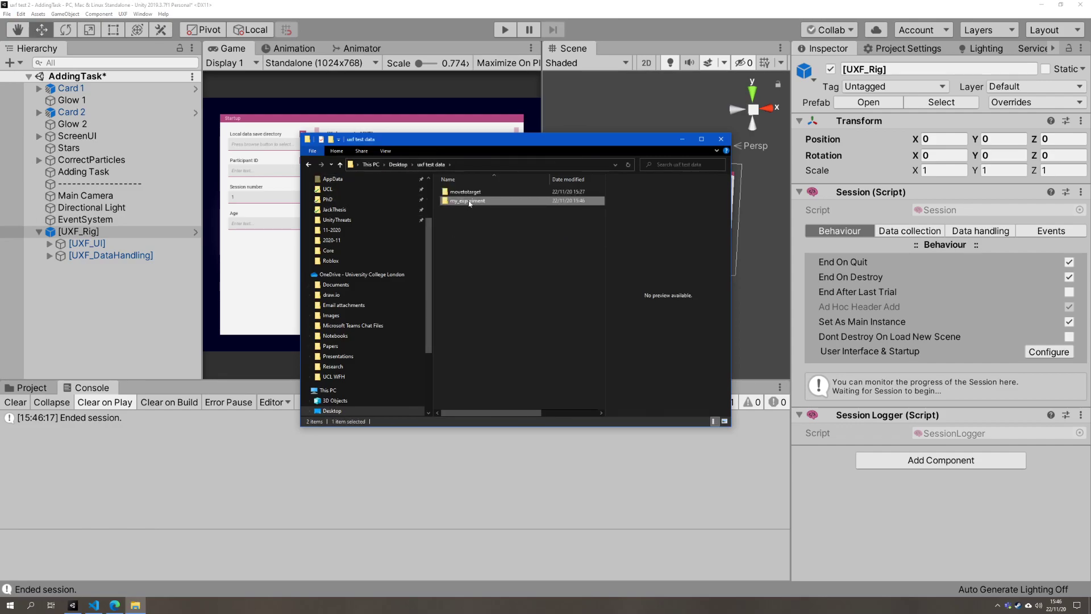
# - Back in Unity, set the experiment name in the UI Controller of [UXF_UI] to adding_task
pyautogui.click(133, 289)
pyautogui.click(101, 232)
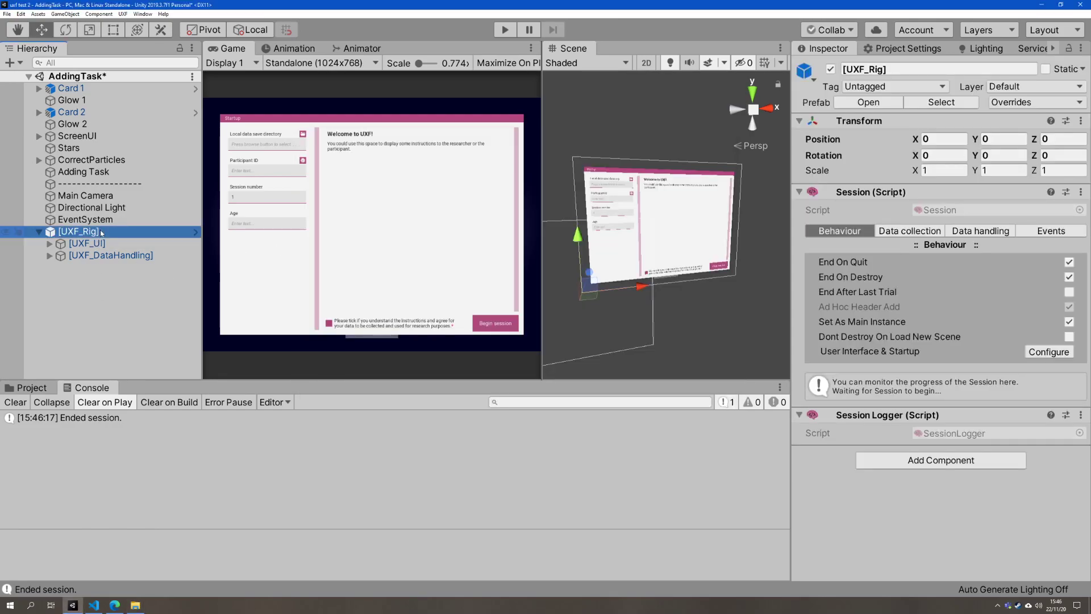
pyautogui.click(88, 244)
pyautogui.scroll(-10, 844, 368)
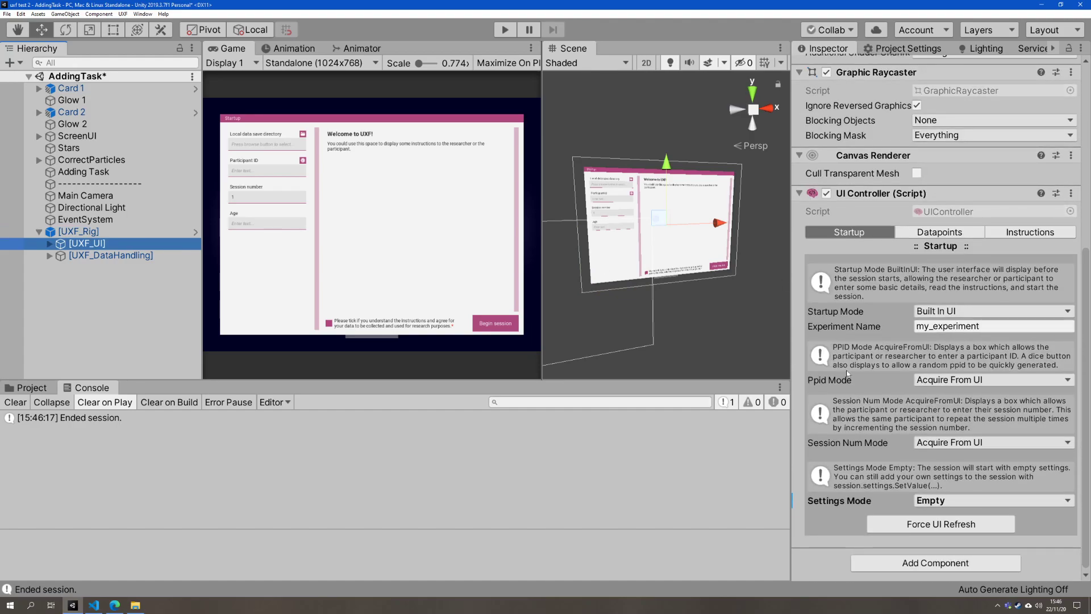
pyautogui.click(938, 326)
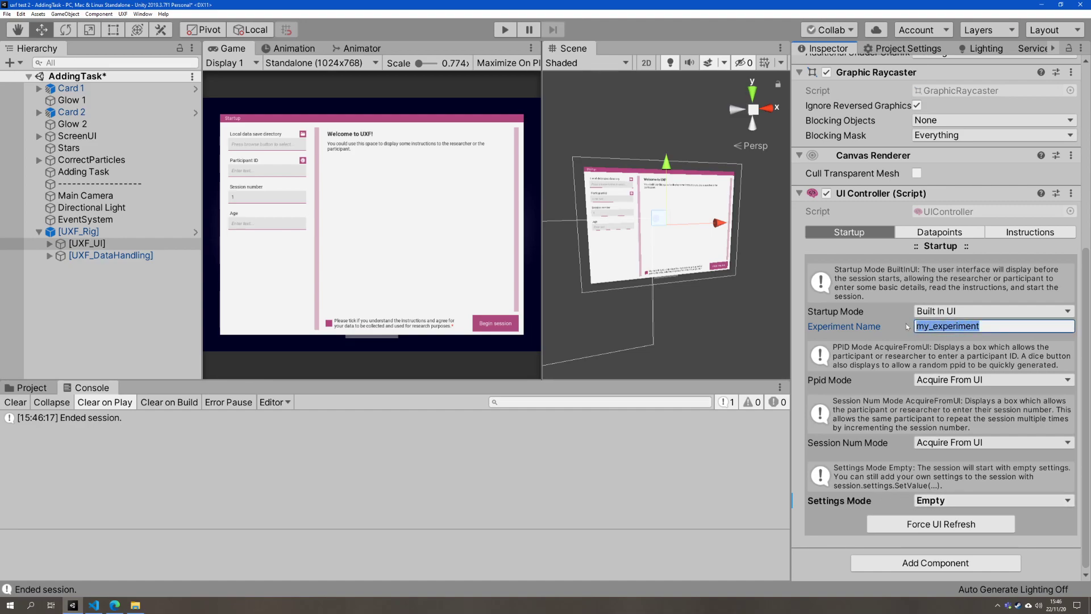
pyautogui.write('adding_task')
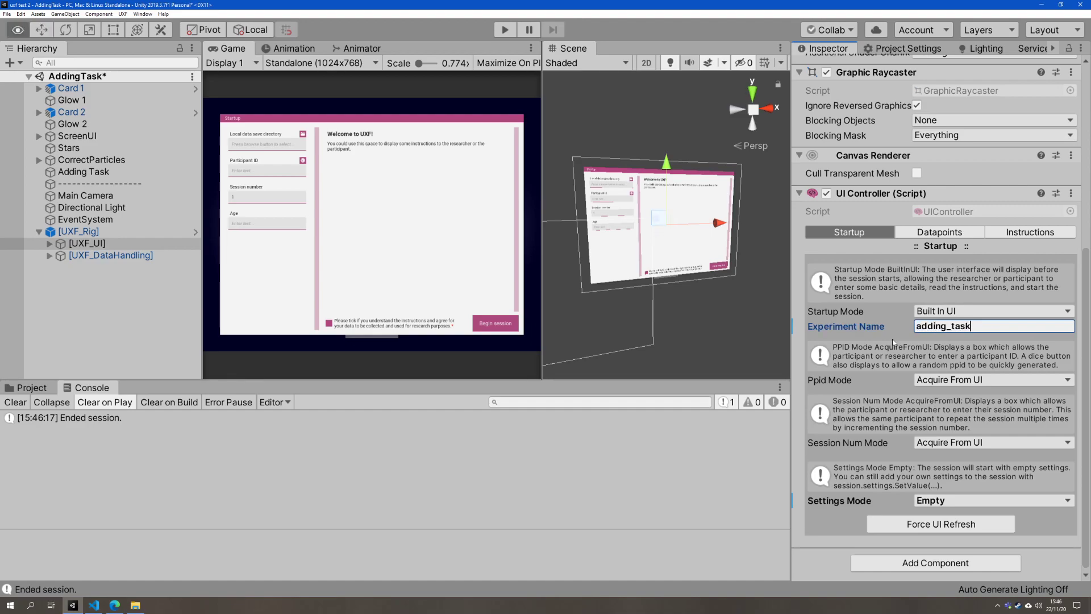
# - In File Explorer, find the most recent participant's session folder inside my_experiment and open its trial_results.csv in Excel
pyautogui.hotkey('alt', 'Tab')
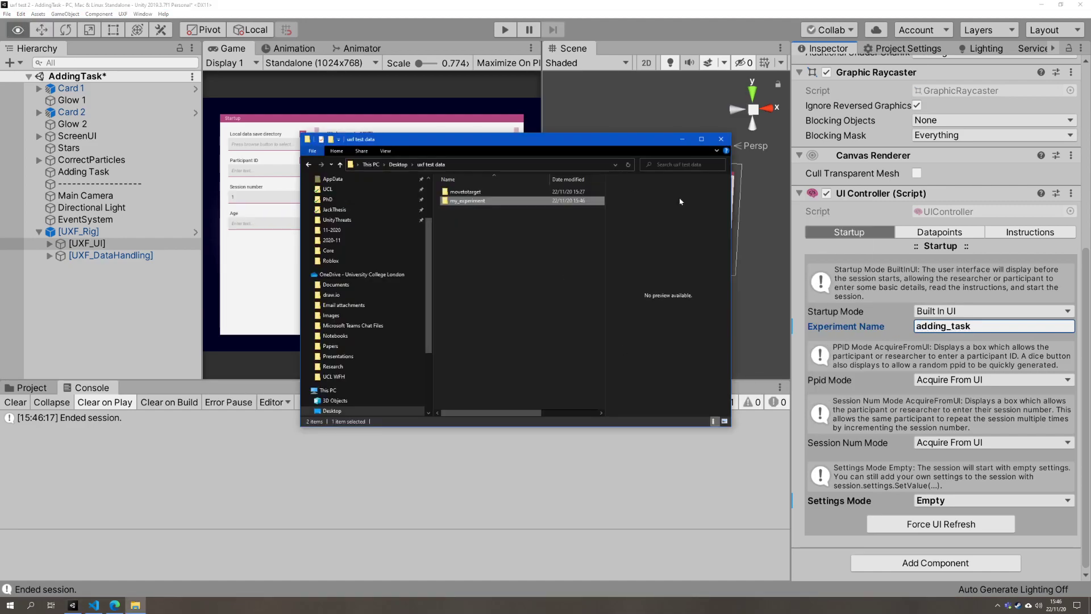
pyautogui.doubleClick(475, 201)
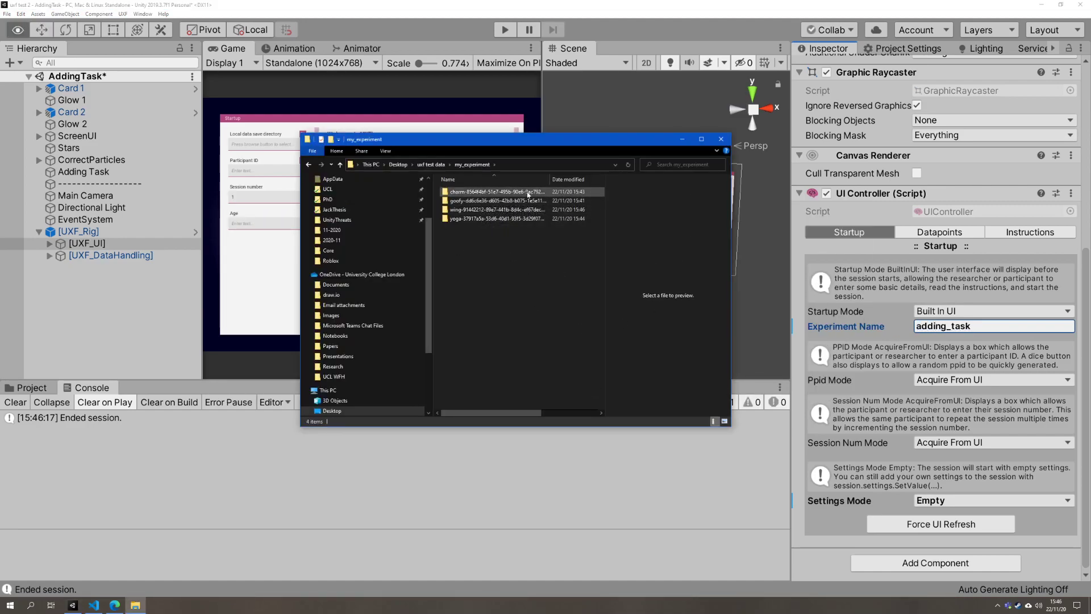
pyautogui.click(574, 180)
pyautogui.doubleClick(499, 191)
pyautogui.doubleClick(511, 192)
pyautogui.click(466, 218)
pyautogui.click(466, 218)
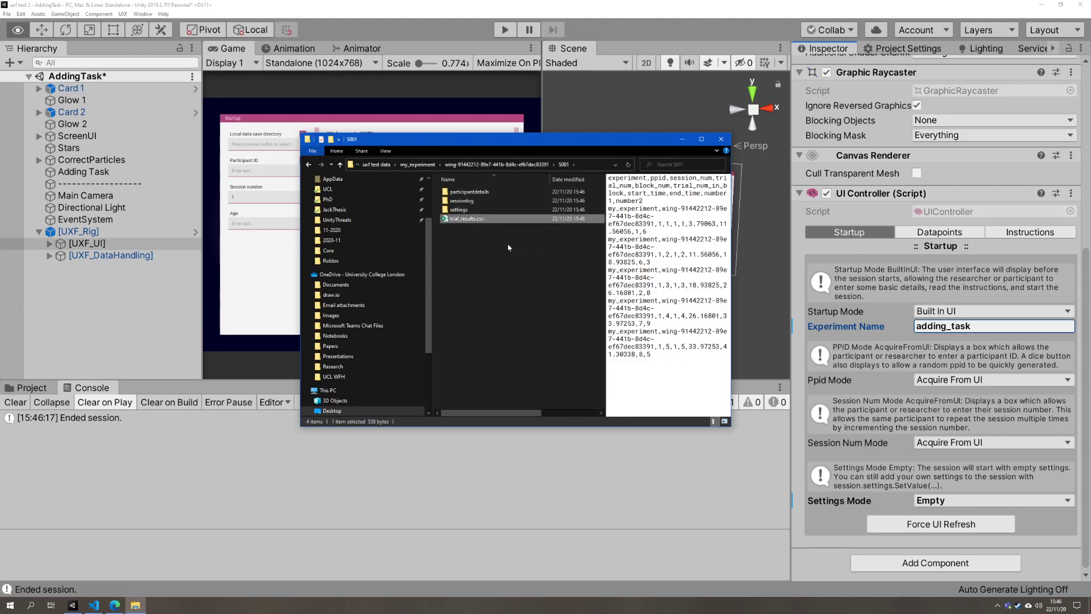
pyautogui.press('Return')
pyautogui.press('Return')
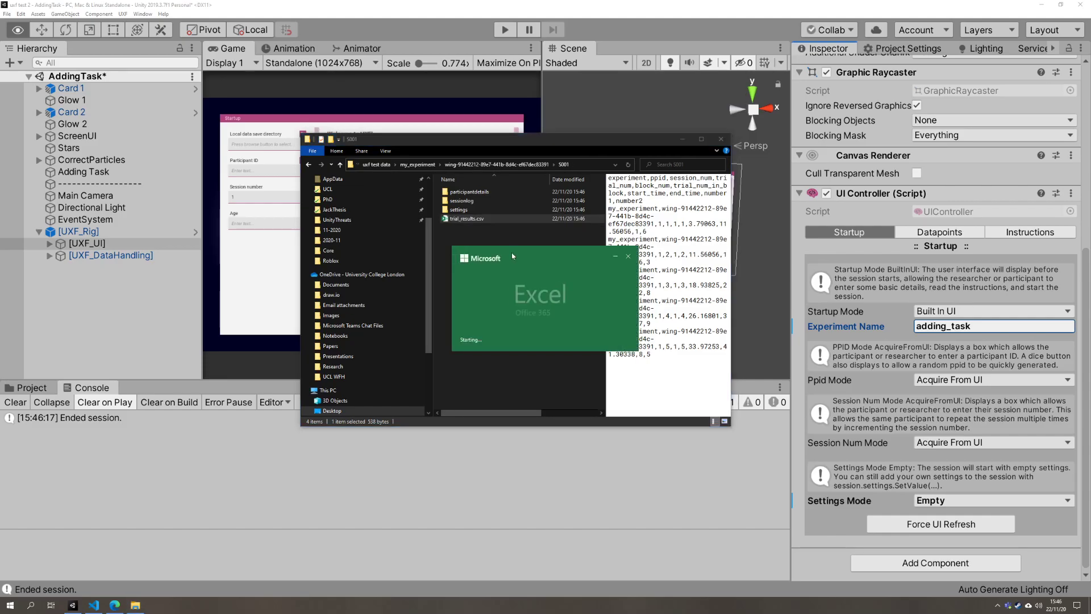
# - Go through the number1 and number2 values logged for each trial in the results sheet
pyautogui.keyDown('ctrl'); pyautogui.scroll(6, 242, 161); pyautogui.keyUp('ctrl')
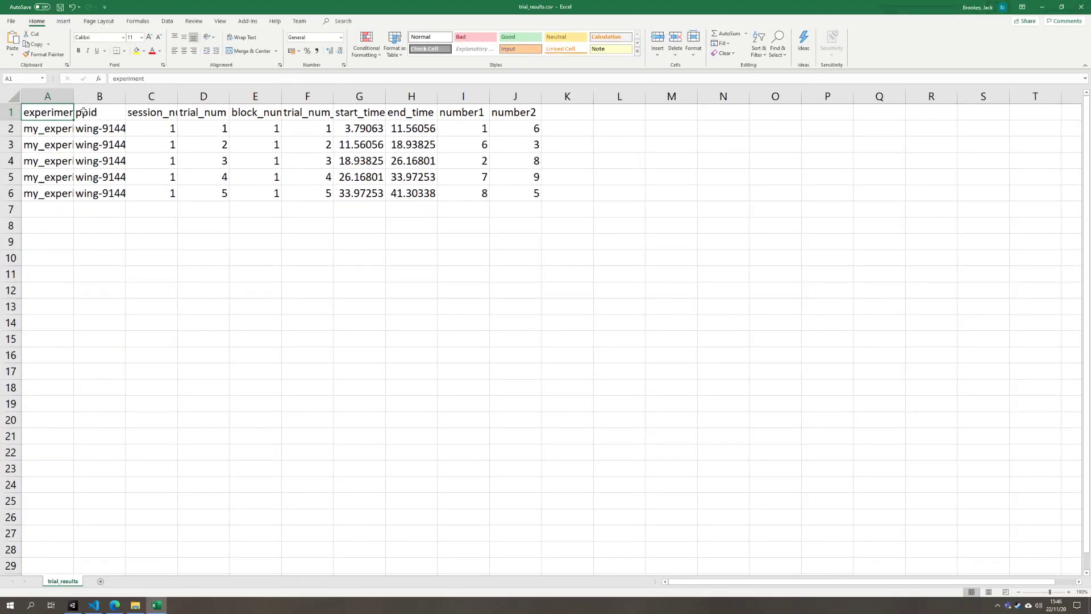
pyautogui.click(475, 132)
pyautogui.press('Tab')
pyautogui.press('Return')
pyautogui.press('Tab')
pyautogui.press('Return')
pyautogui.press('Tab')
pyautogui.press('Return')
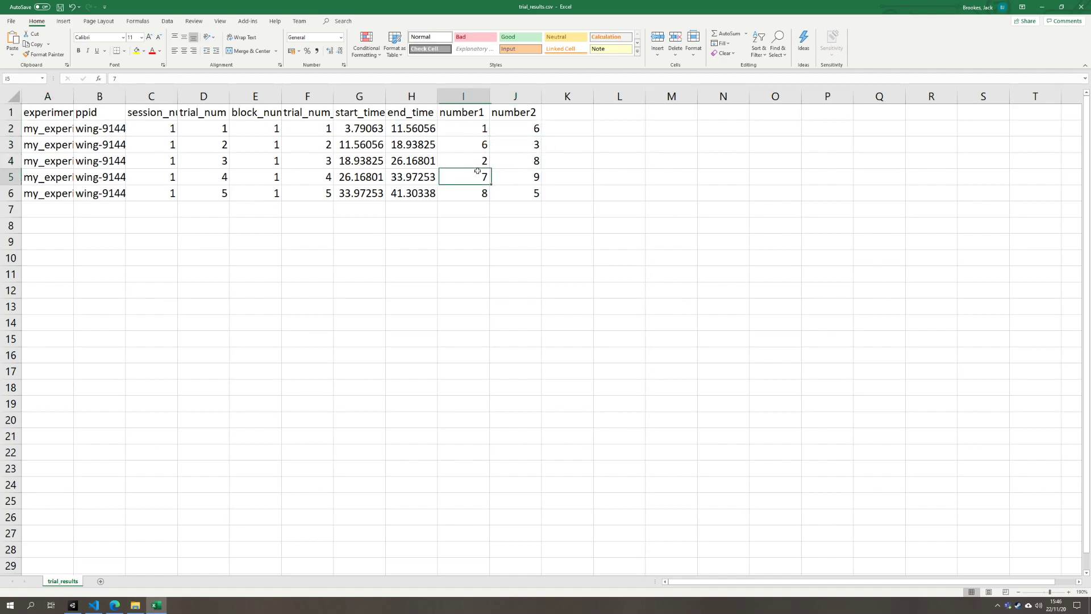
pyautogui.press('Tab')
pyautogui.press('Return')
pyautogui.press('Tab')
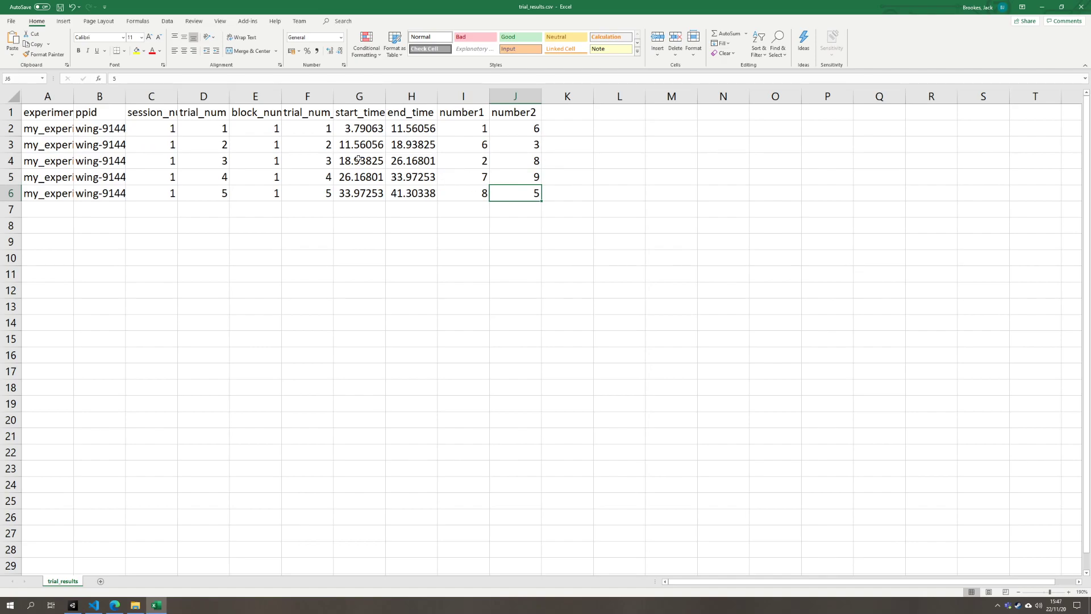
# - Look through the end times logged for the five trials and close the results workbook
pyautogui.click(391, 129)
pyautogui.press('Down')
pyautogui.press('Down')
pyautogui.press('Down')
pyautogui.press('Down')
pyautogui.click(372, 206)
pyautogui.click(556, 180)
pyautogui.hotkey('alt', 'F4')
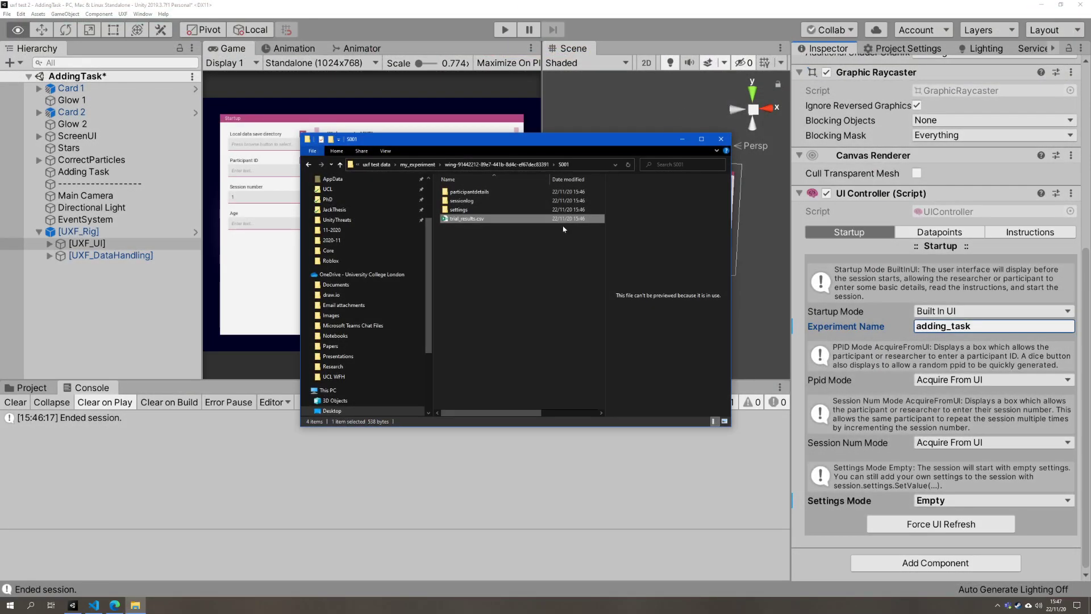
# - Switch to Visual Studio Code, bring up AddingTask.cs and locate the trial parameter of AddingTaskSequence
pyautogui.click(154, 313)
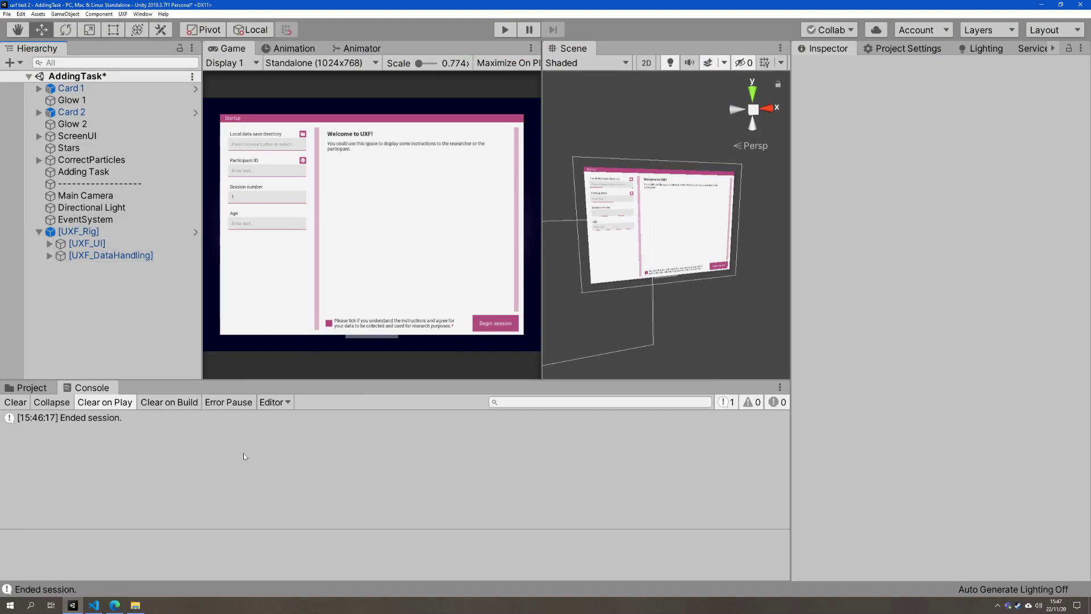
pyautogui.click(94, 605)
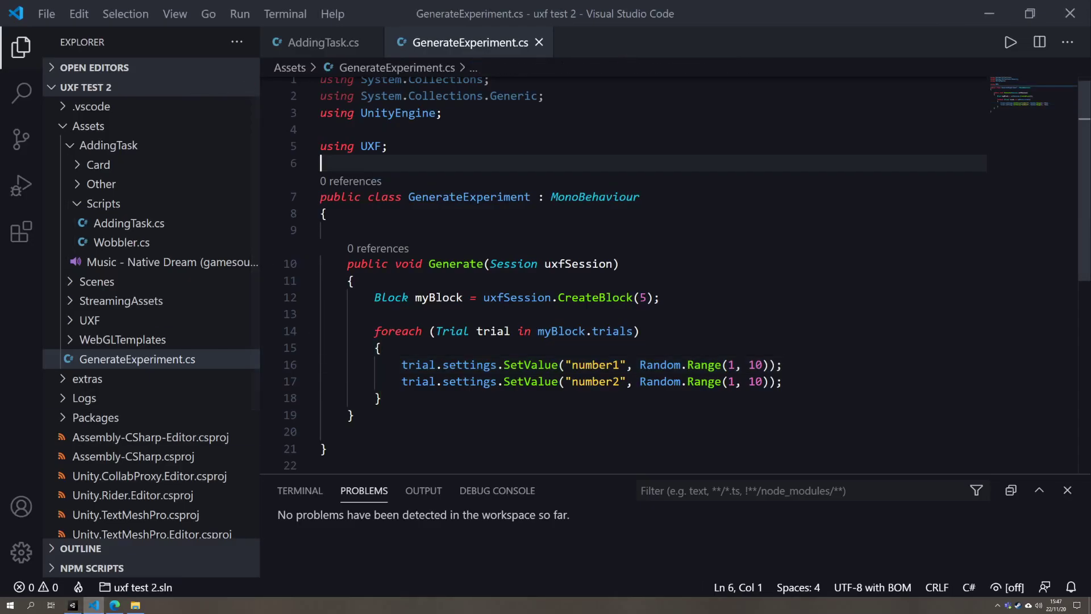
pyautogui.click(323, 43)
pyautogui.scroll(-3, 625, 272)
pyautogui.doubleClick(575, 186)
pyautogui.moveTo(575, 186); pyautogui.dragTo(619, 187)
pyautogui.doubleClick(619, 186)
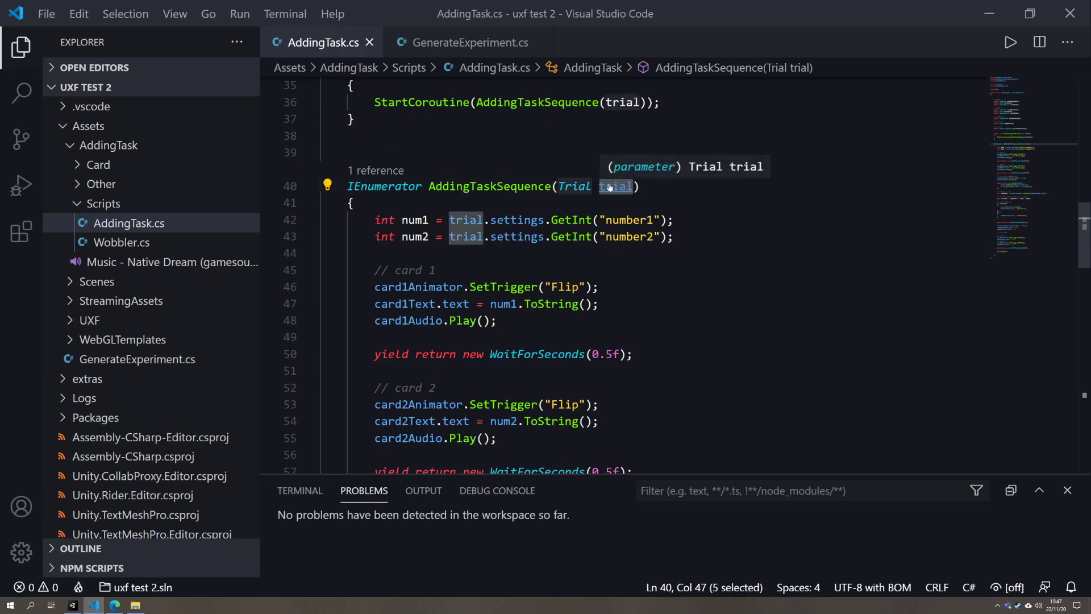
# - Insert an empty indented line below the response integer conversion in AddingTaskSequence
pyautogui.scroll(-3, 636, 187)
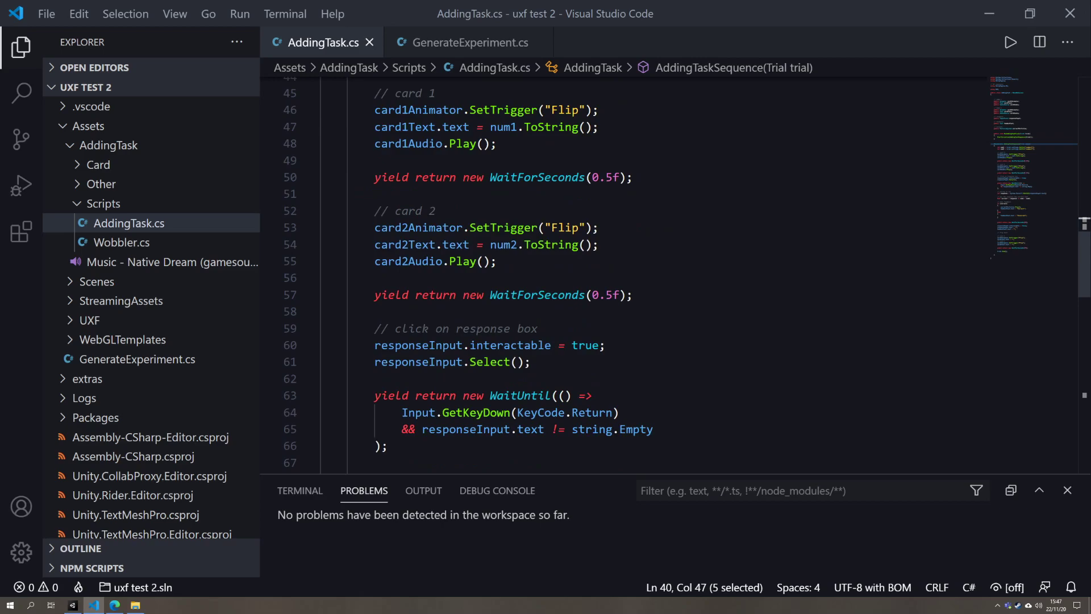
pyautogui.scroll(-3, 625, 273)
pyautogui.scroll(-2, 625, 272)
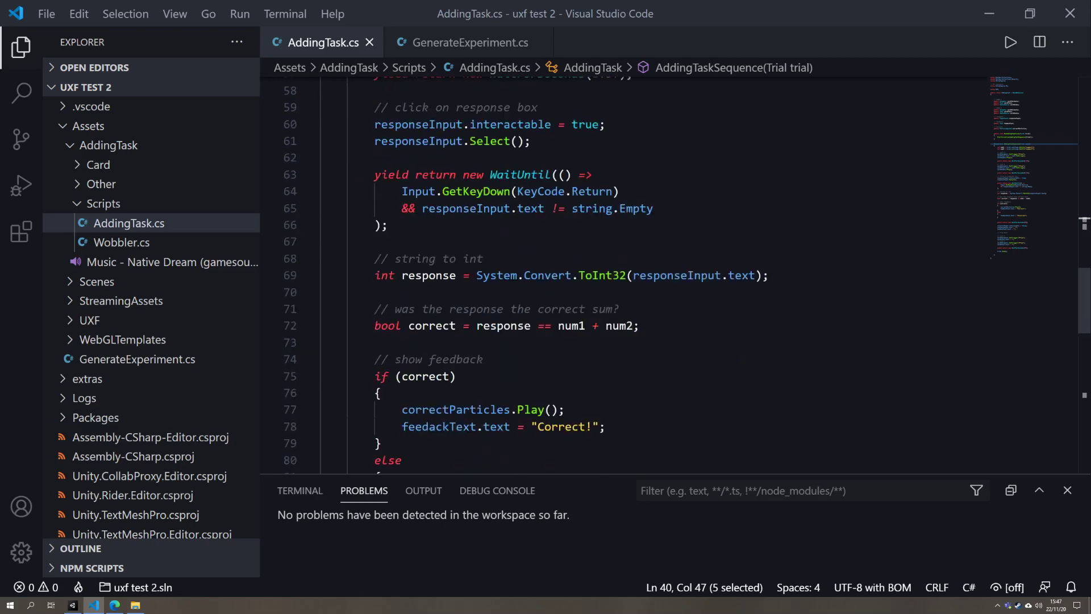
pyautogui.click(402, 275)
pyautogui.hotkey('ctrl', 'shift', 'Right')
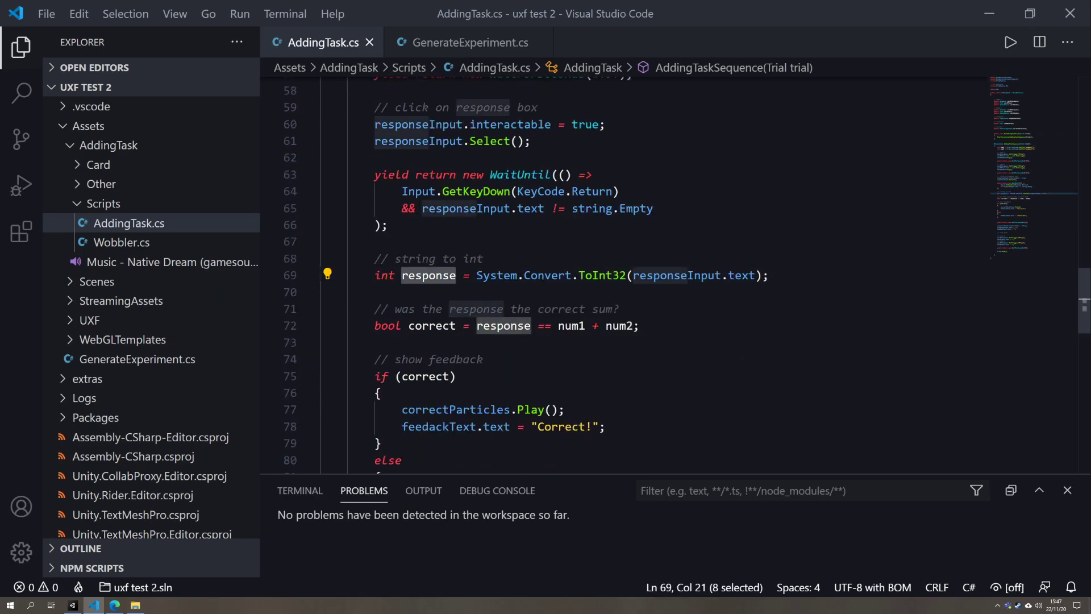
pyautogui.press('Down')
pyautogui.press('Return')
pyautogui.press('Return')
pyautogui.press('Tab')
pyautogui.press('Tab')
pyautogui.press('Tab')
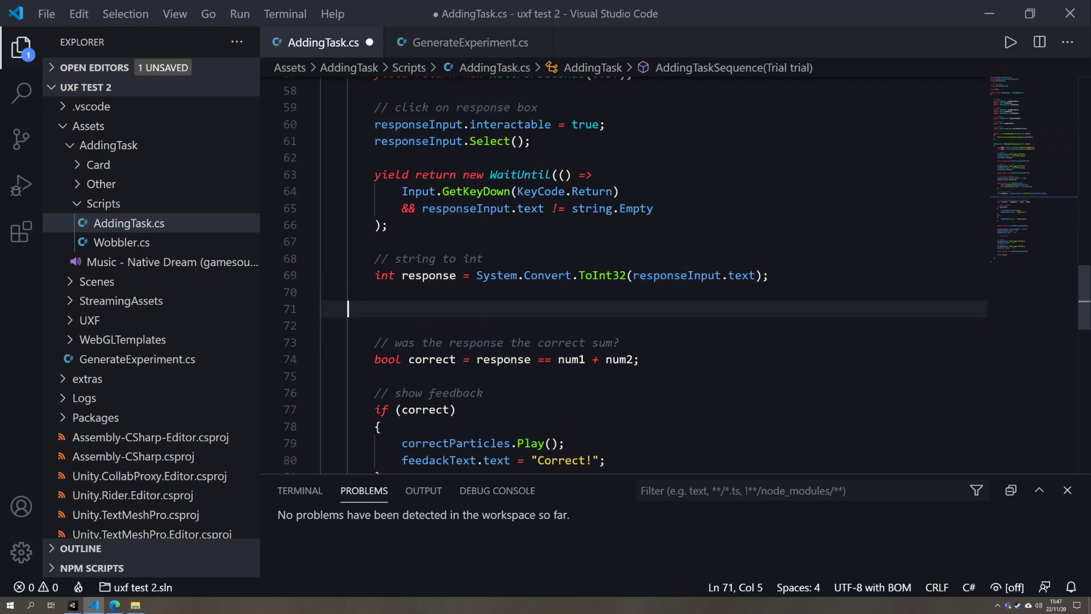
pyautogui.press('BackSpace')
# - Write the statement trial.result["response"] = response; on the new line to log the participant's response
pyautogui.write('trial.')
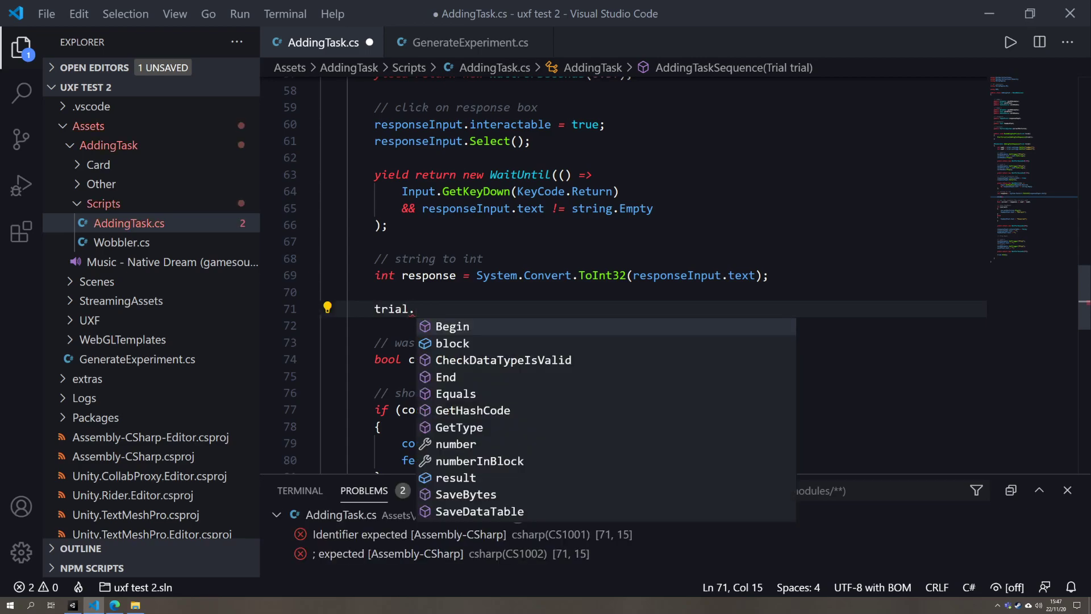
pyautogui.write('re')
pyautogui.press('Tab')
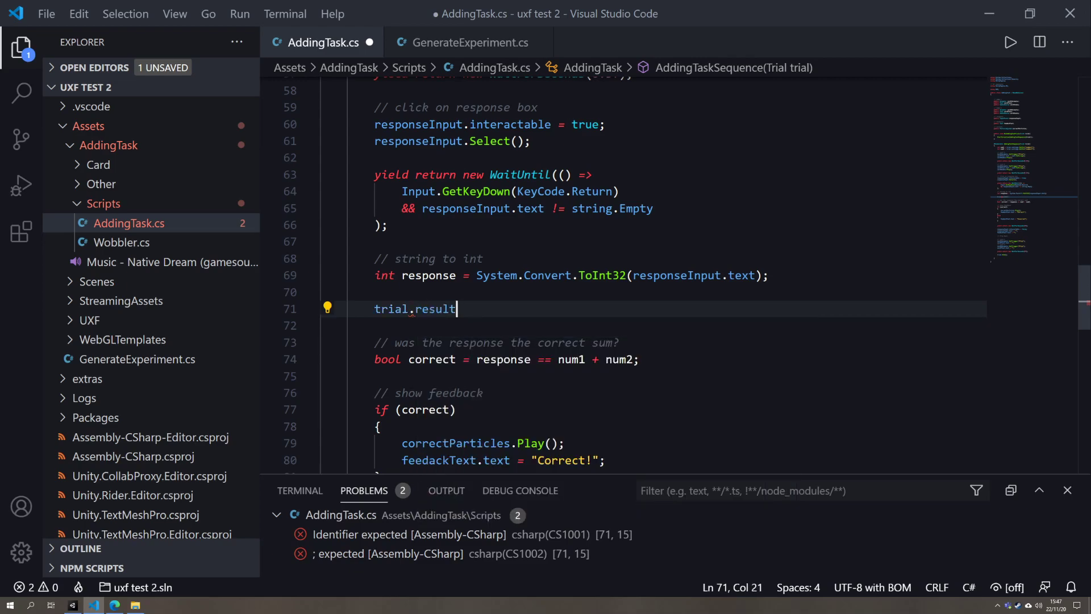
pyautogui.write('["')
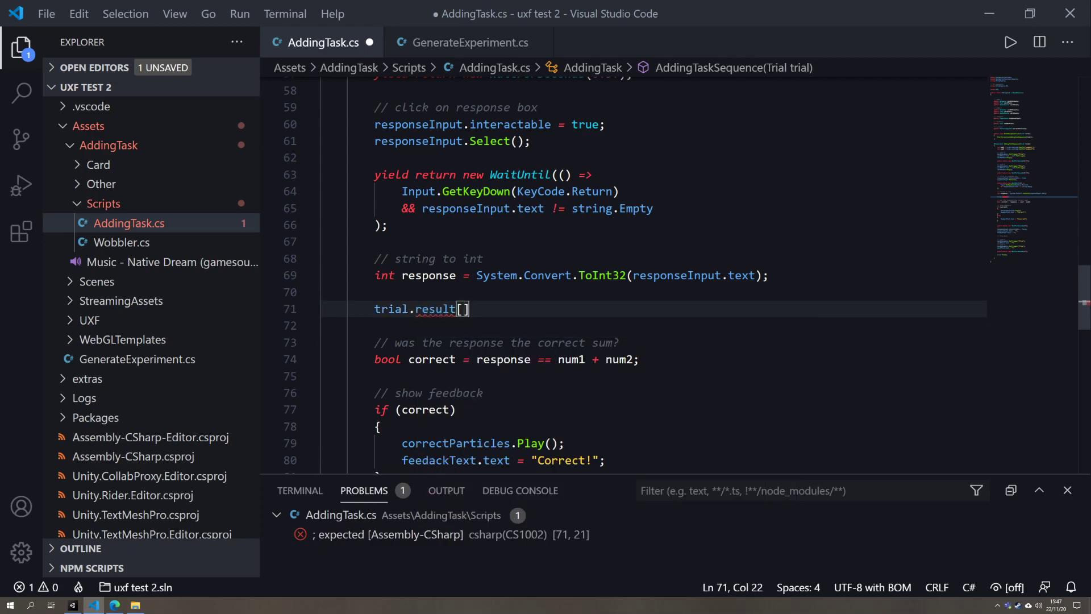
pyautogui.doubleClick(436, 308)
pyautogui.click(464, 308)
pyautogui.write('response')
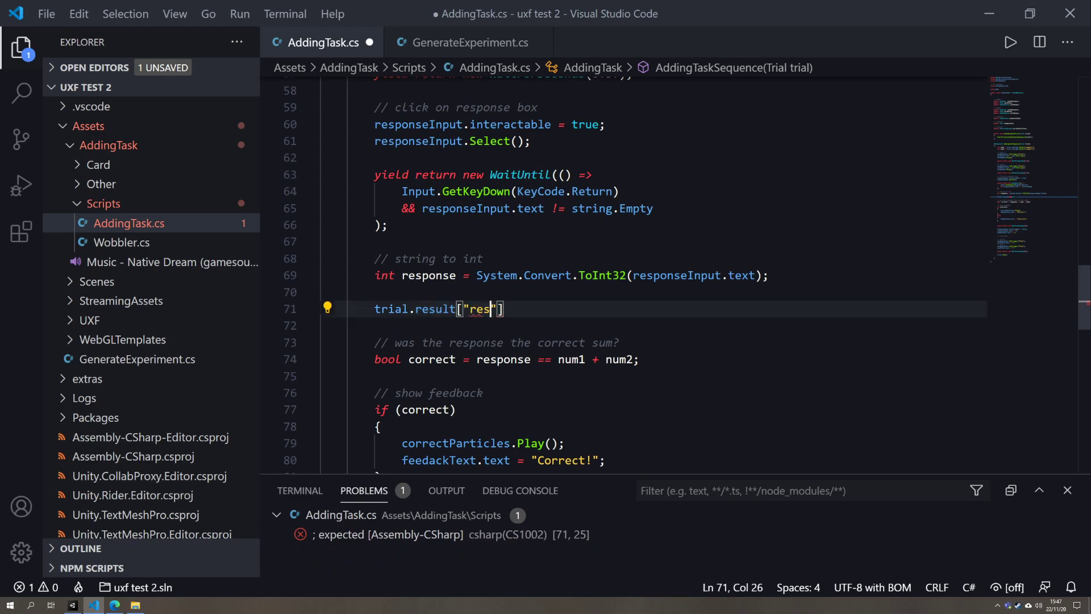
pyautogui.write('"] =')
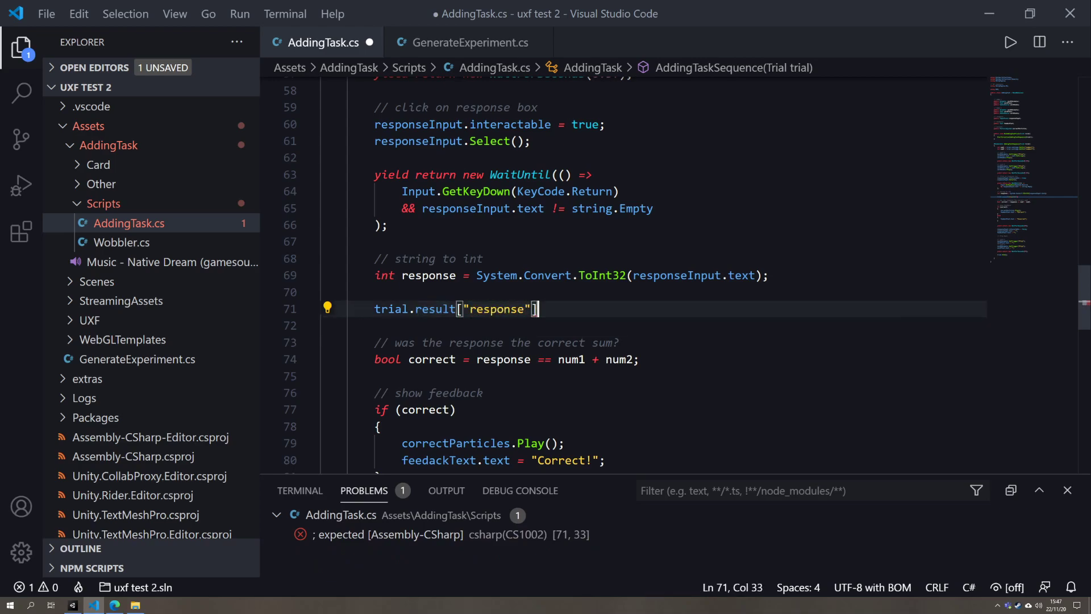
pyautogui.doubleClick(416, 258)
pyautogui.doubleClick(428, 275)
pyautogui.hotkey('ctrl', 'c')
pyautogui.click(569, 309)
pyautogui.hotkey('ctrl', 'v')
pyautogui.write(';')
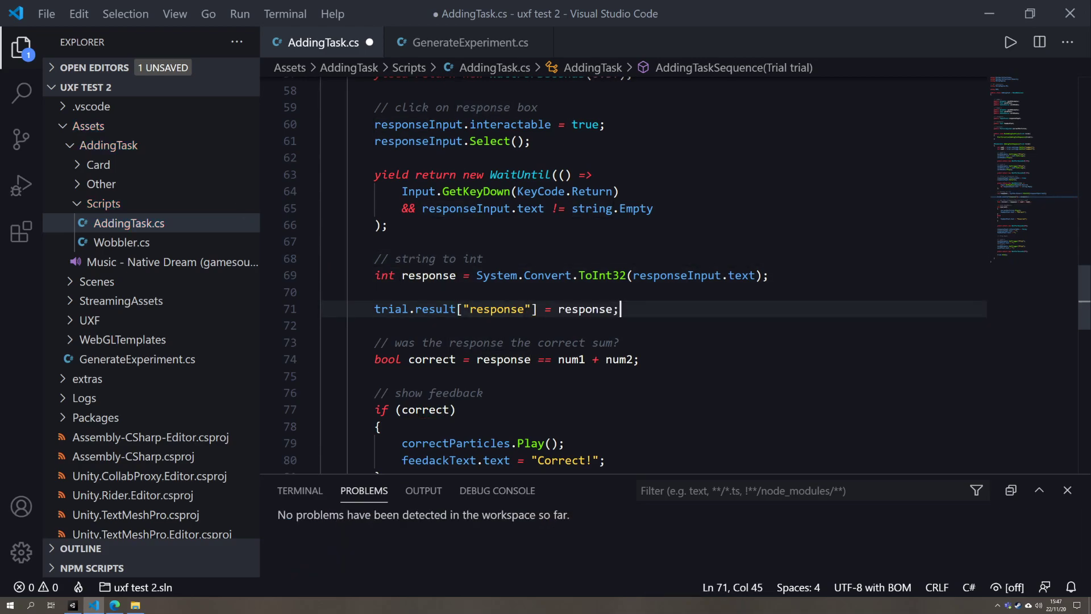
# - Copy the trial.result["response"] line and paste it, indented, below the bool correct declaration
pyautogui.scroll(-3, 625, 273)
pyautogui.moveTo(374, 277); pyautogui.dragTo(455, 277)
pyautogui.click(380, 294)
pyautogui.moveTo(620, 176); pyautogui.dragTo(374, 177)
pyautogui.hotkey('ctrl', 'c')
pyautogui.click(325, 243)
pyautogui.press('Return')
pyautogui.hotkey('ctrl', 'v')
pyautogui.press('Home')
pyautogui.press('Tab')
pyautogui.press('Tab')
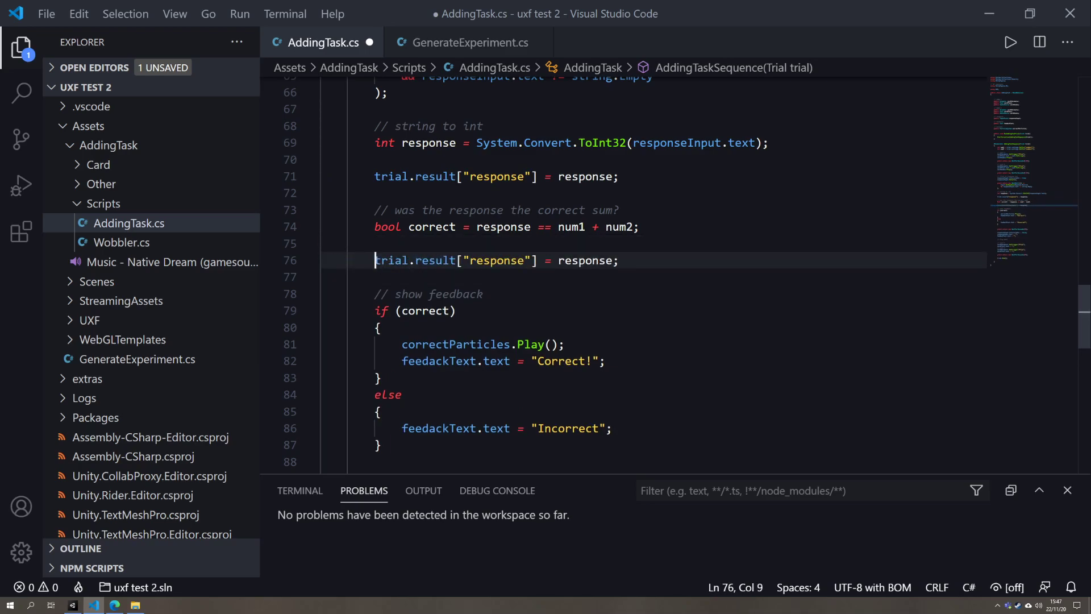
# - Change the pasted line to trial.result["correct"] = correct; and save the script
pyautogui.doubleClick(475, 261)
pyautogui.write('correcty')
pyautogui.press('BackSpace')
pyautogui.write('corre')
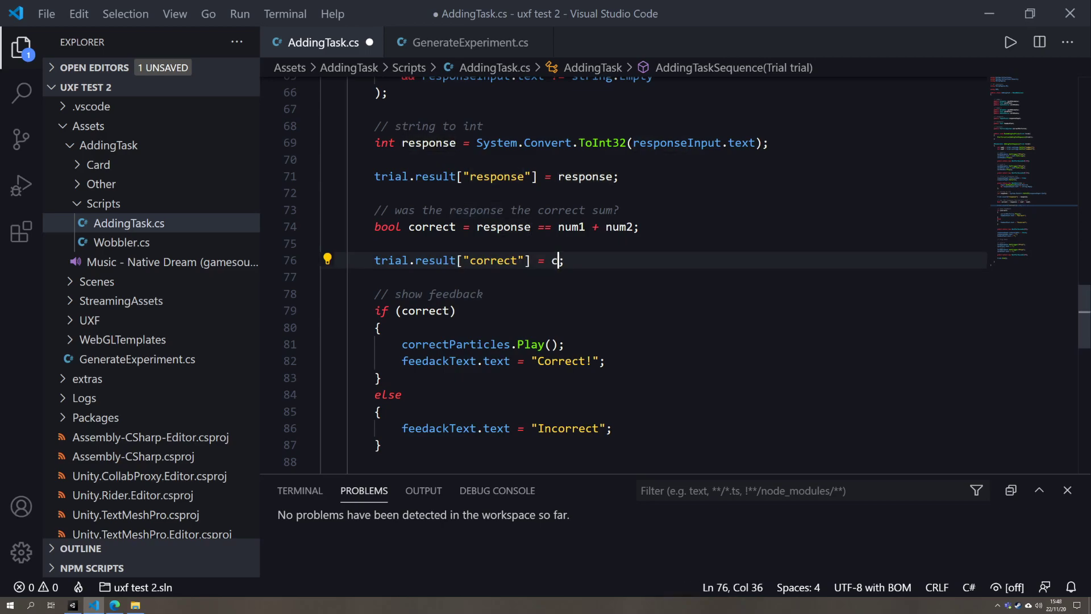
pyautogui.write('ct')
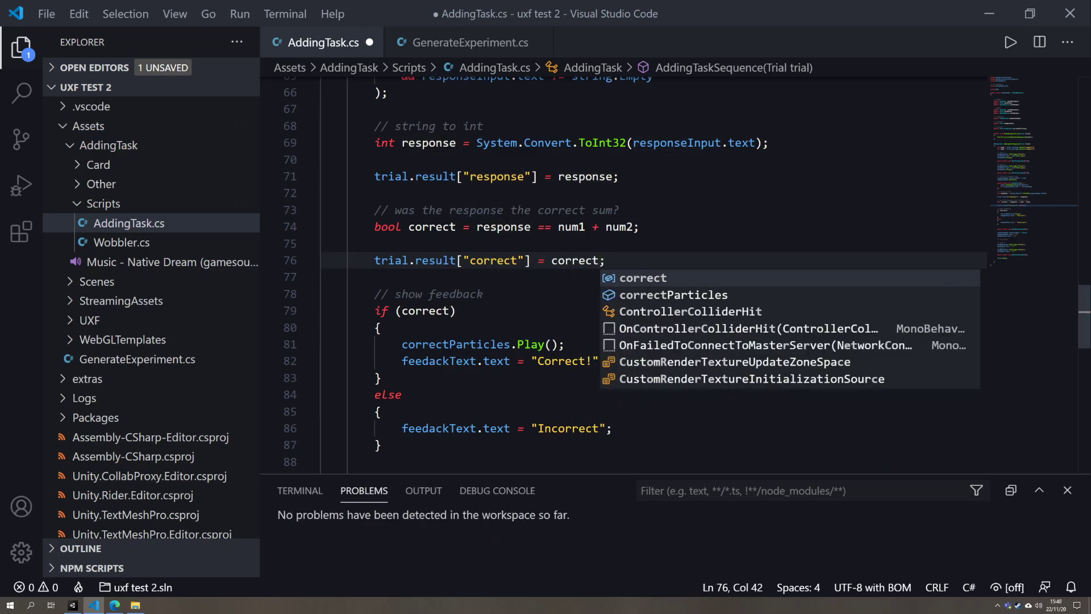
pyautogui.click(572, 261)
pyautogui.hotkey('ctrl', 's')
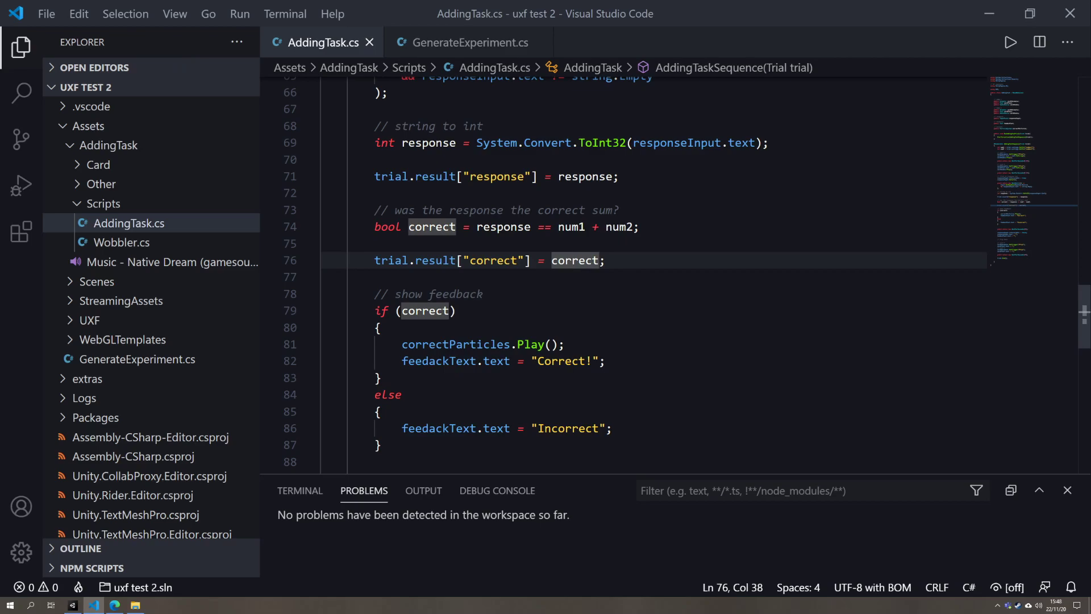
# - Review the added trial.result lines and the Trial trial parameter of AddingTaskSequence
pyautogui.click(620, 176)
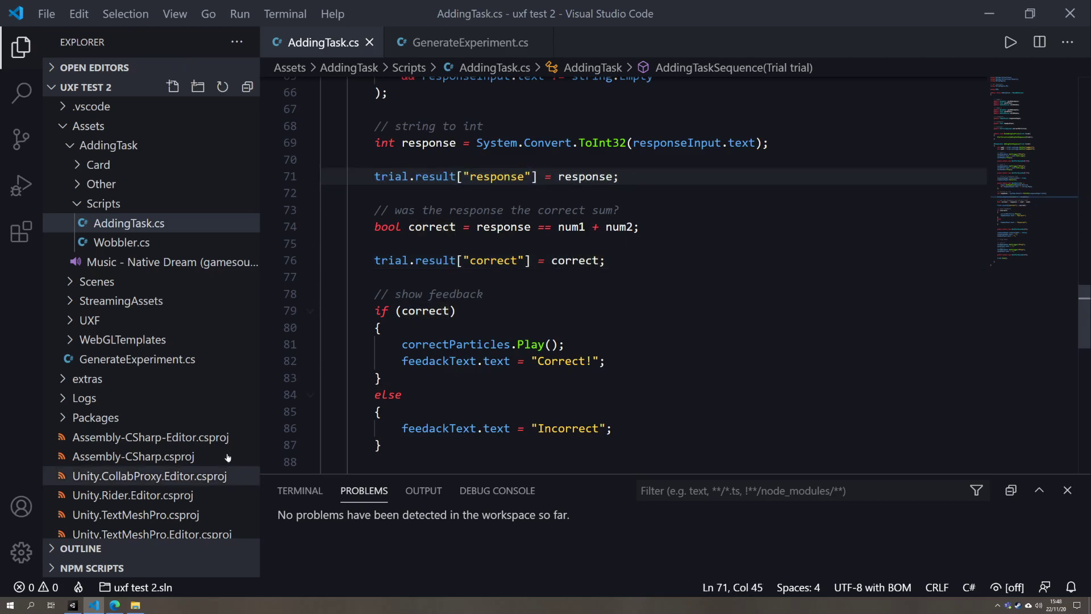
pyautogui.scroll(3, 625, 273)
pyautogui.scroll(-1, 625, 273)
pyautogui.click(322, 241)
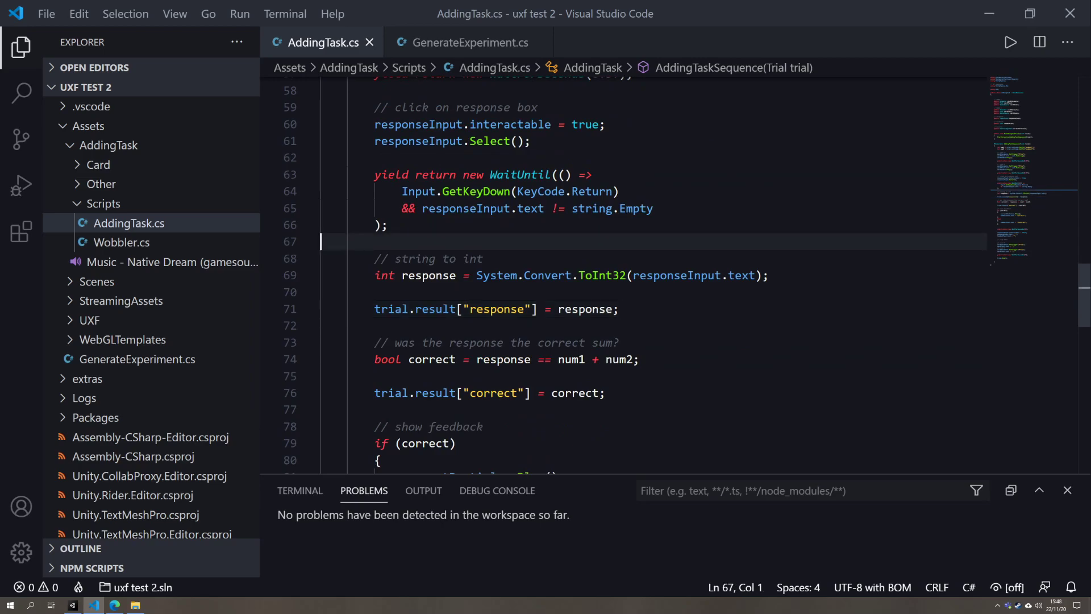
pyautogui.click(73, 605)
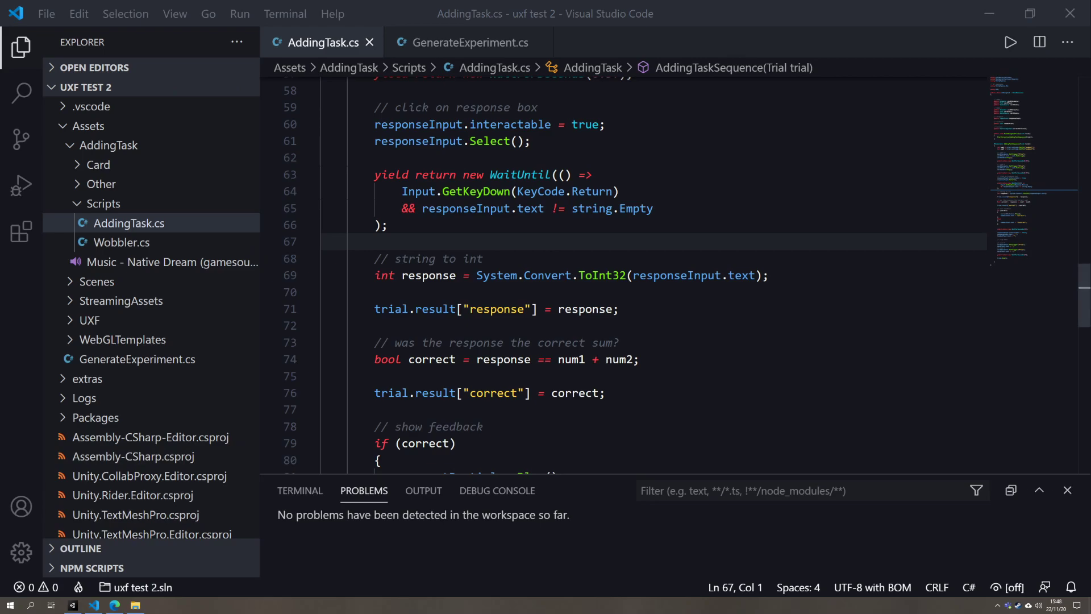
pyautogui.scroll(9, 625, 273)
pyautogui.moveTo(555, 274); pyautogui.dragTo(638, 274)
pyautogui.click(613, 275)
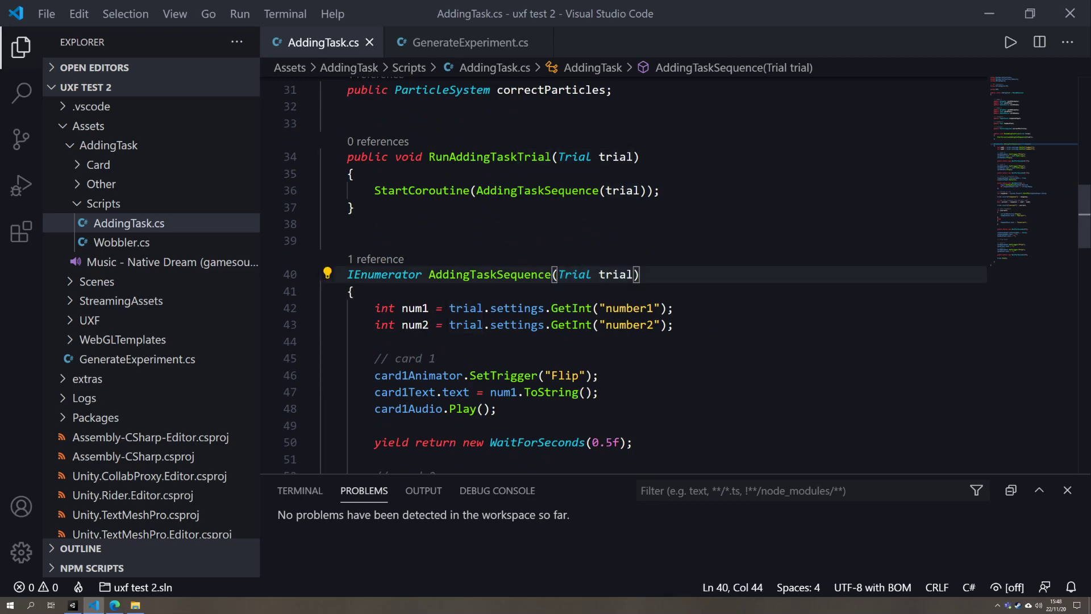
pyautogui.scroll(-12, 614, 275)
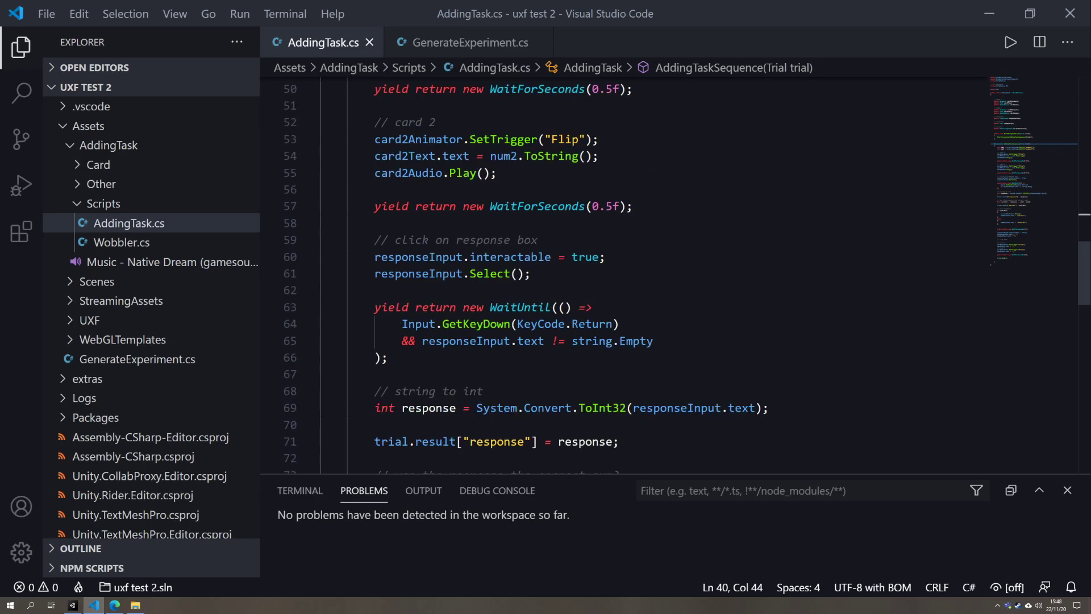
pyautogui.scroll(2, 614, 274)
pyautogui.click(375, 288)
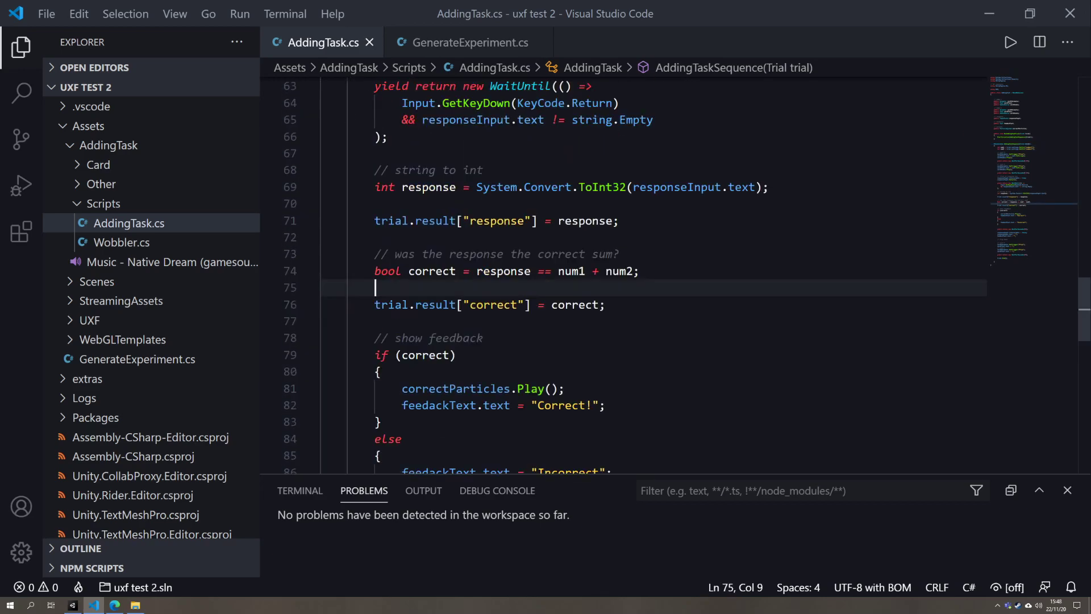
pyautogui.press('Return')
pyautogui.write('s')
pyautogui.press('BackSpace')
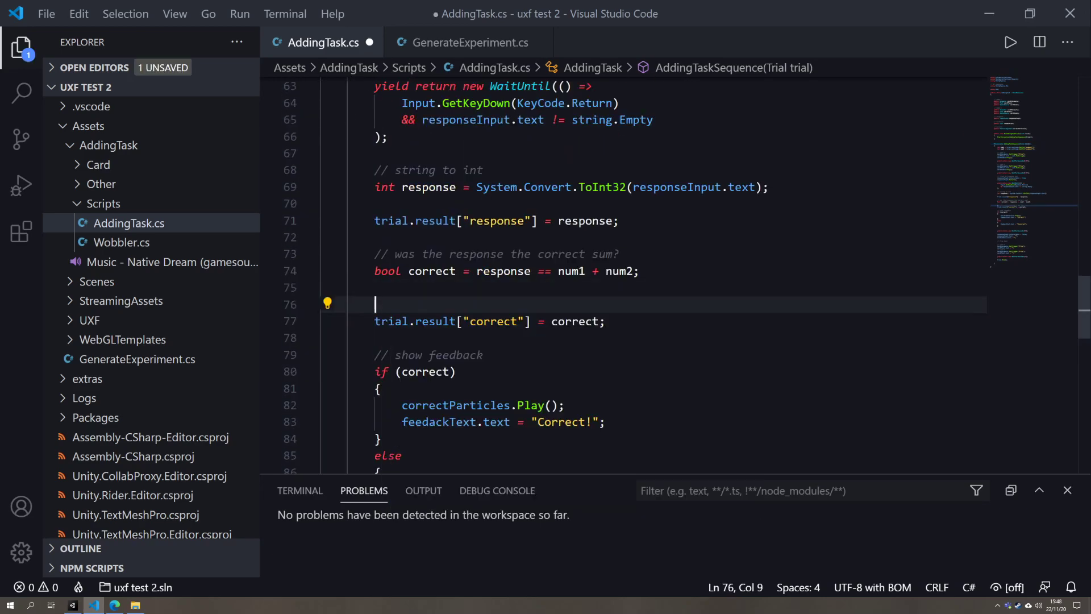
pyautogui.write('s')
pyautogui.press('BackSpace')
pyautogui.press('BackSpace')
pyautogui.press('BackSpace')
pyautogui.press('BackSpace')
# - Declare the field public Session session; below the correctParticles field in the AddingTask class
pyautogui.scroll(12, 625, 273)
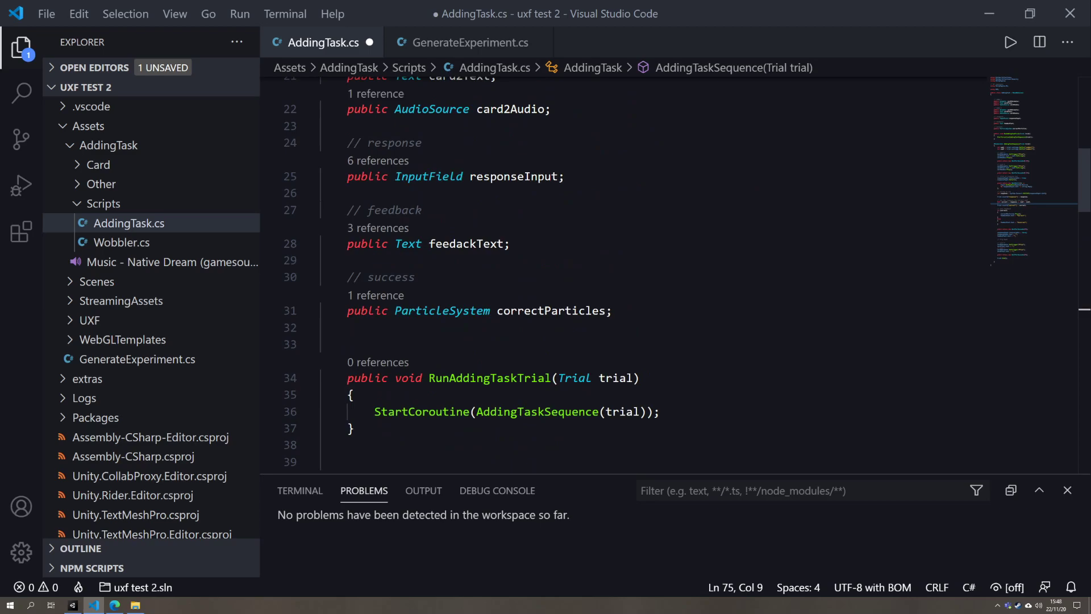
pyautogui.click(348, 344)
pyautogui.press('Return')
pyautogui.press('Return')
pyautogui.press('Up')
pyautogui.press('Up')
pyautogui.write('public Ses')
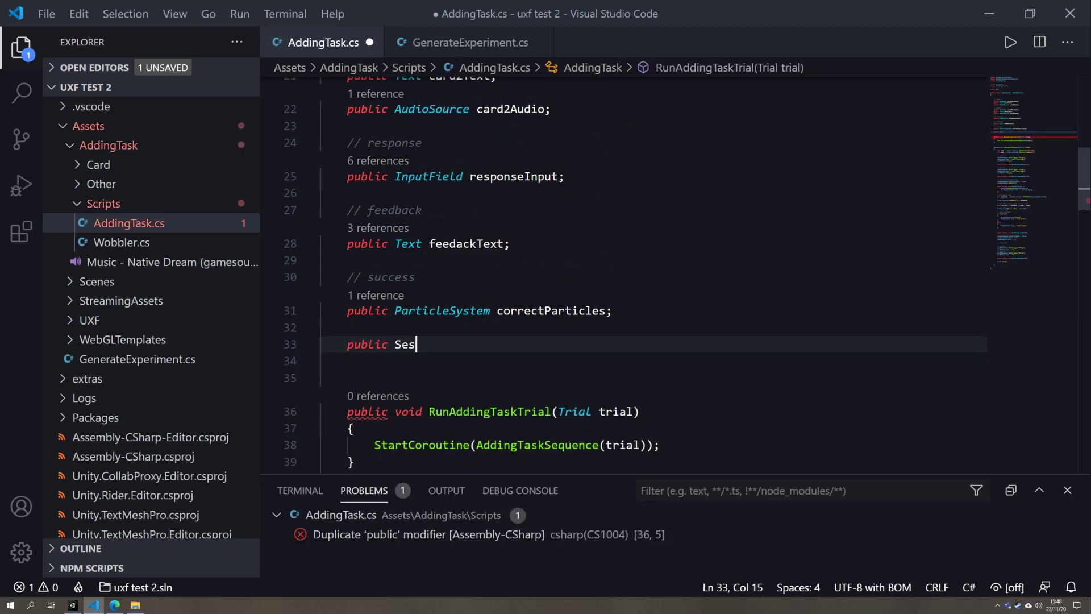
pyautogui.write('sion session;')
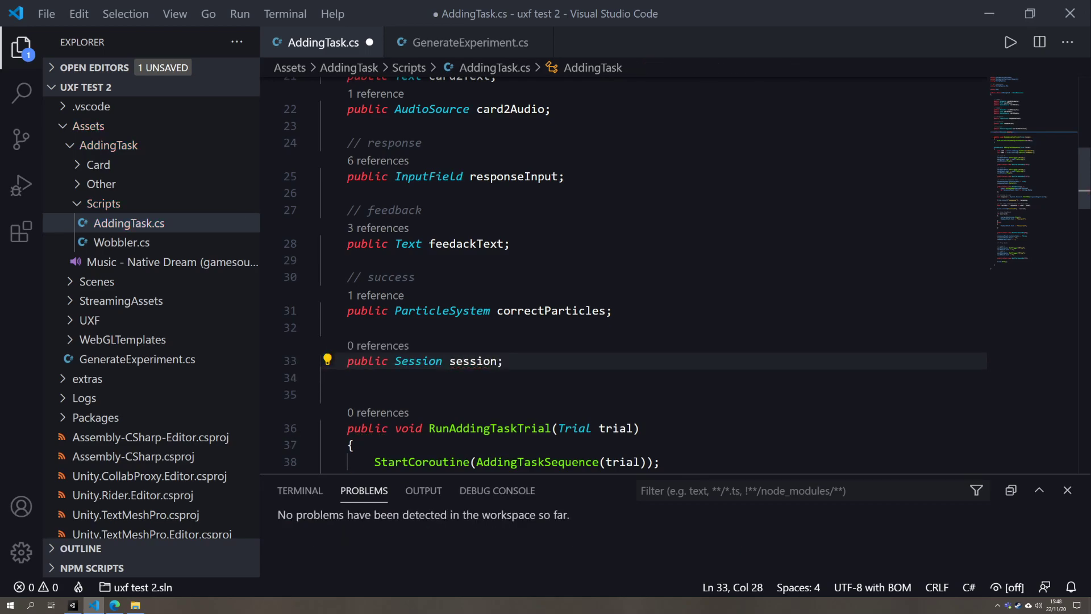
pyautogui.doubleClick(468, 361)
# - Switch to Unity and inspect the components of [UXF_Rig] and the fields of the Adding Task object
pyautogui.hotkey('alt', 'Tab')
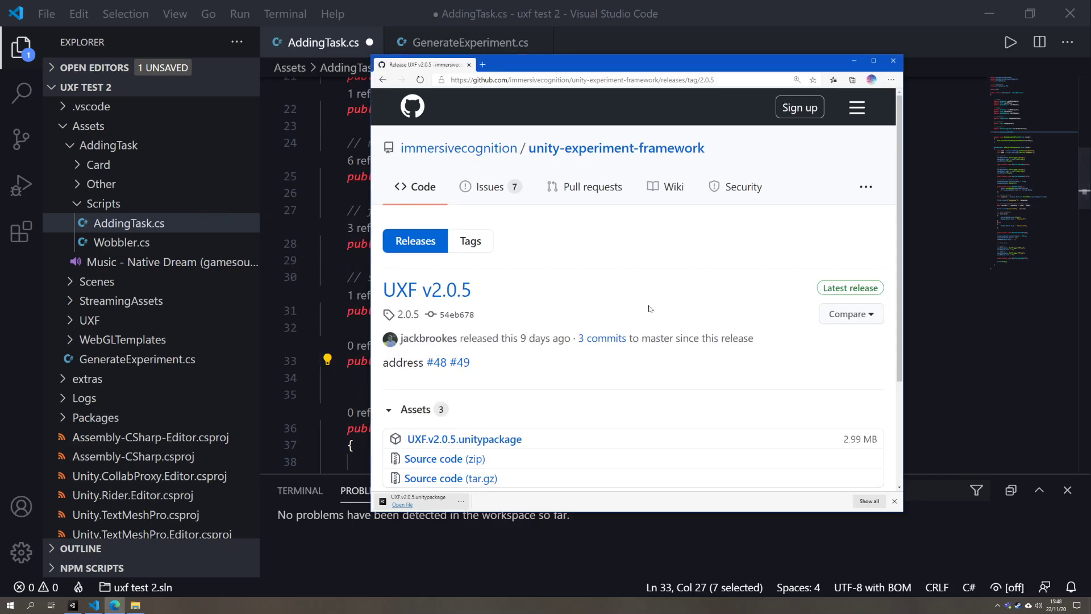
pyautogui.hotkey('alt', 'Tab')
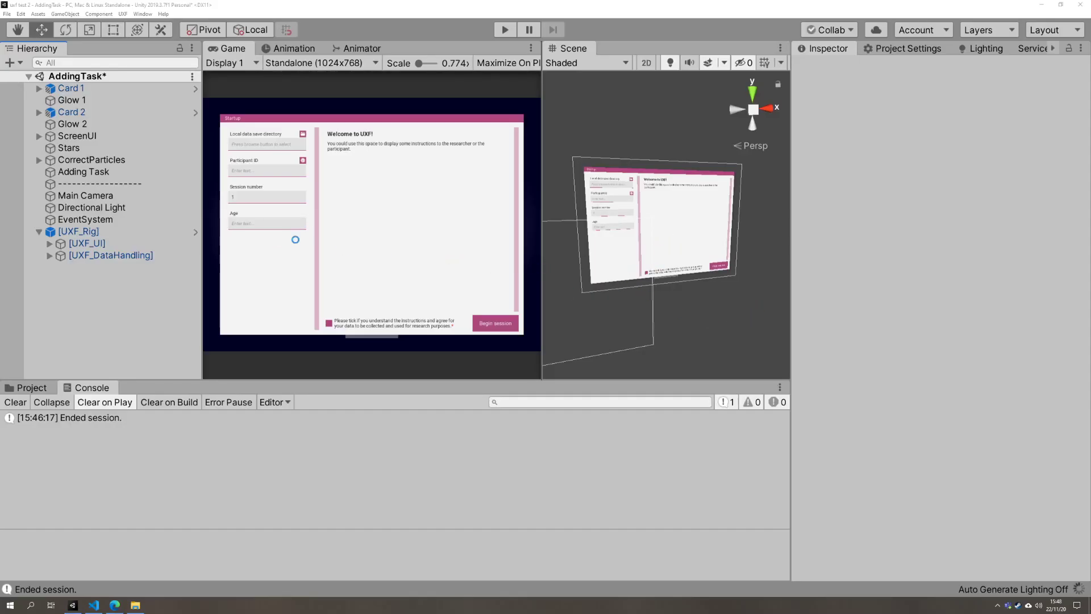
pyautogui.click(110, 232)
pyautogui.click(85, 172)
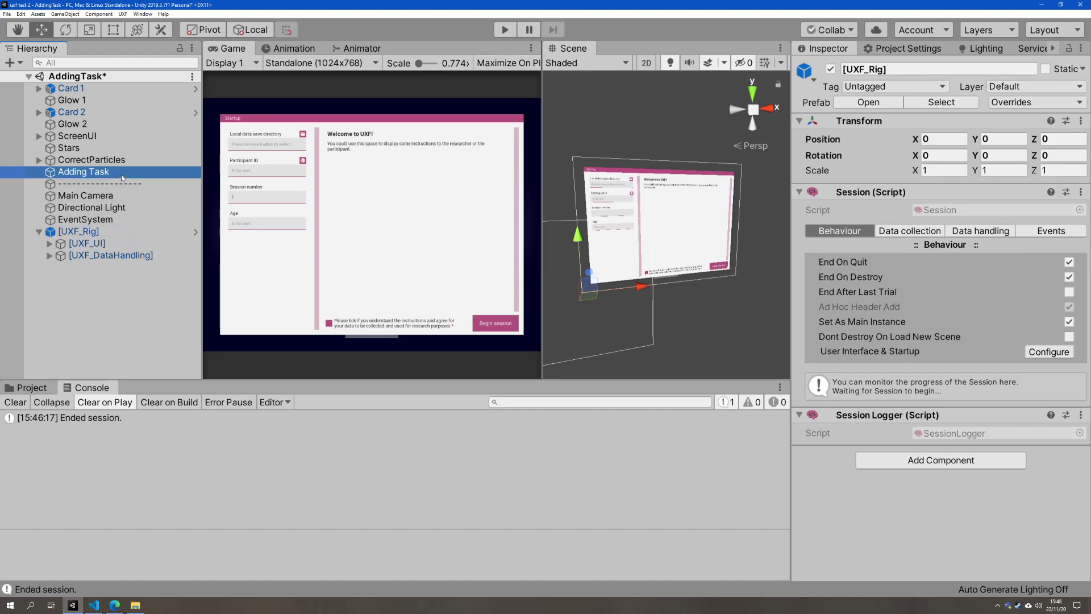
pyautogui.click(103, 184)
pyautogui.click(103, 161)
pyautogui.click(103, 173)
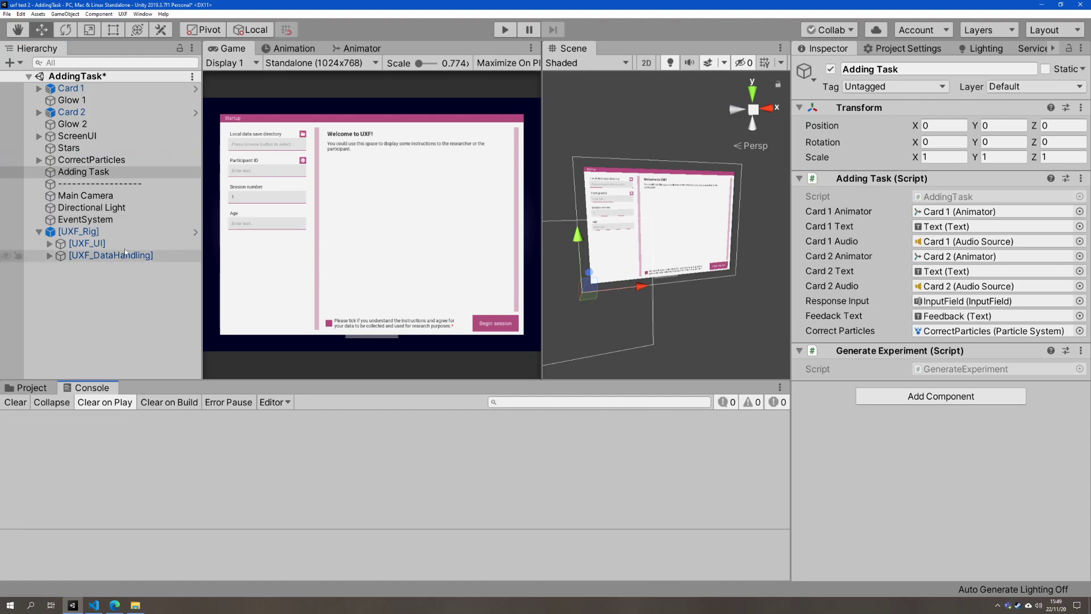
# - Switch back to Visual Studio Code and save AddingTask.cs with the new session field
pyautogui.hotkey('alt', 'Tab')
pyautogui.hotkey('alt', 'Tab')
pyautogui.hotkey('alt', 'Tab')
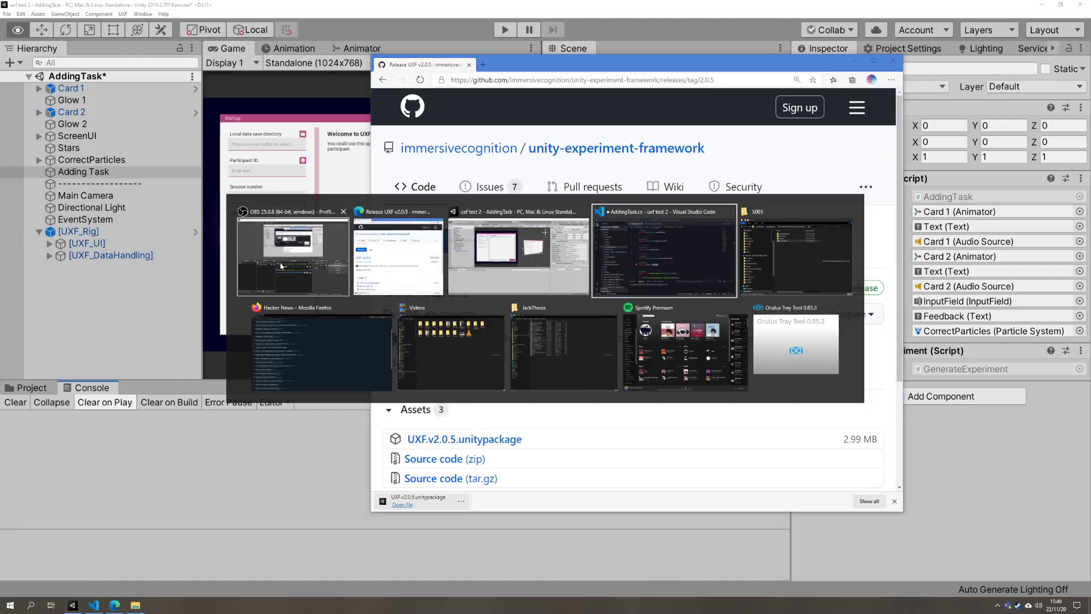
pyautogui.click(422, 210)
pyautogui.hotkey('ctrl', 's')
pyautogui.doubleClick(476, 361)
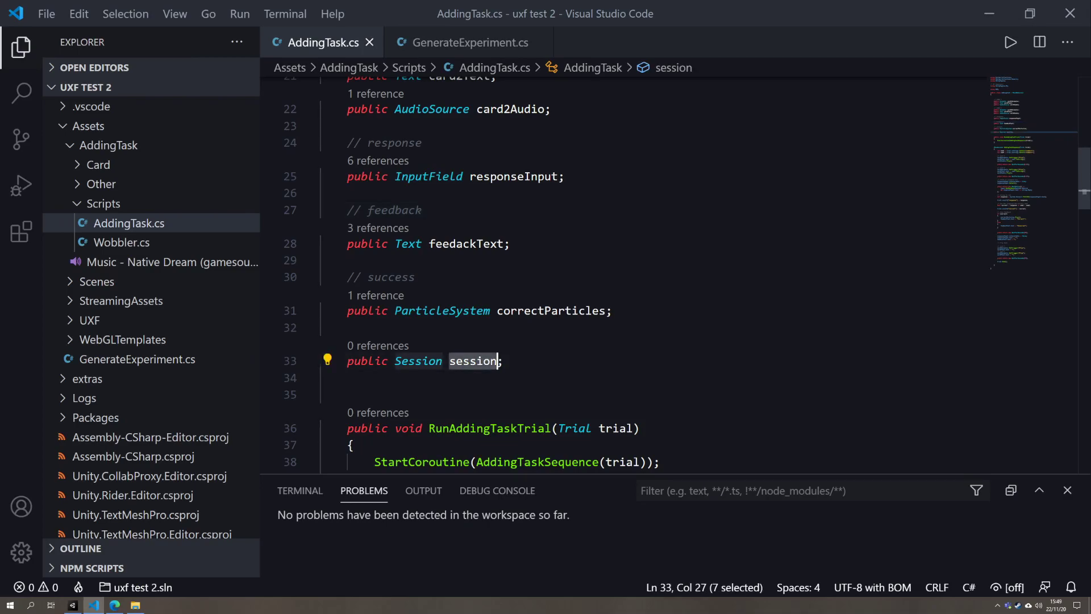
pyautogui.click(523, 327)
# - Return to Unity and assign [UXF_Rig] to the Session field of the Adding Task script
pyautogui.hotkey('alt', 'Tab')
pyautogui.click(608, 265)
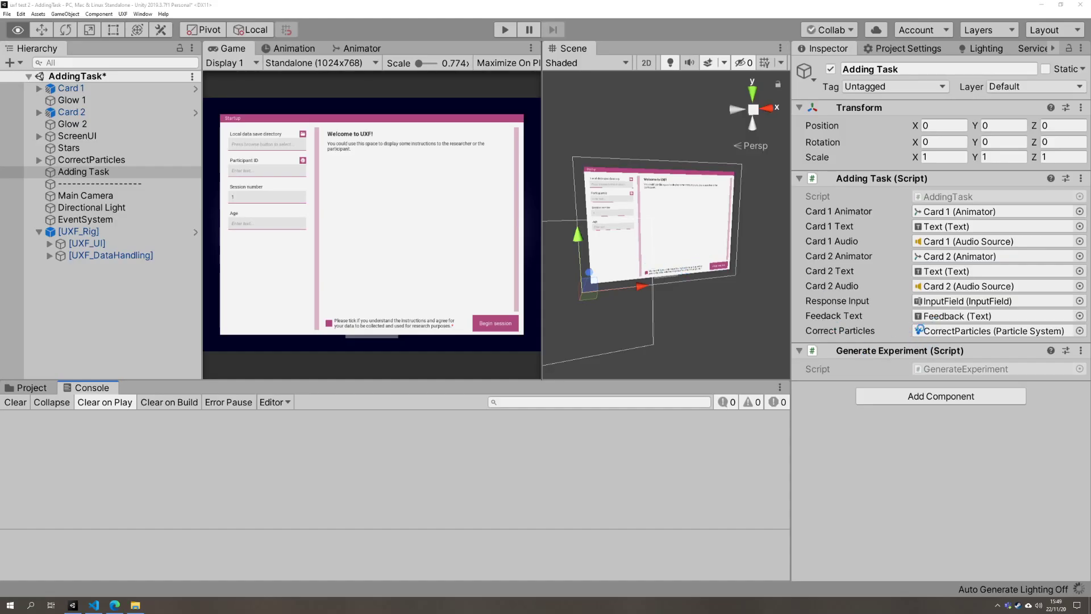
pyautogui.moveTo(80, 231); pyautogui.dragTo(969, 347)
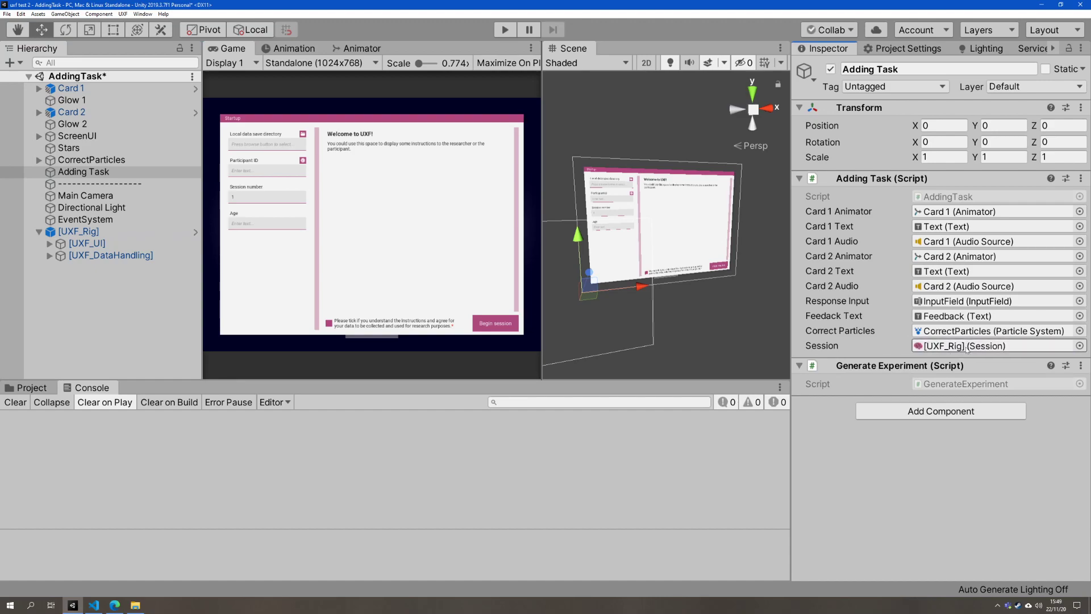
# - Switch to Visual Studio Code and write session.CurrentTrial.result on the empty line below the bool correct declaration
pyautogui.hotkey('alt', 'Tab')
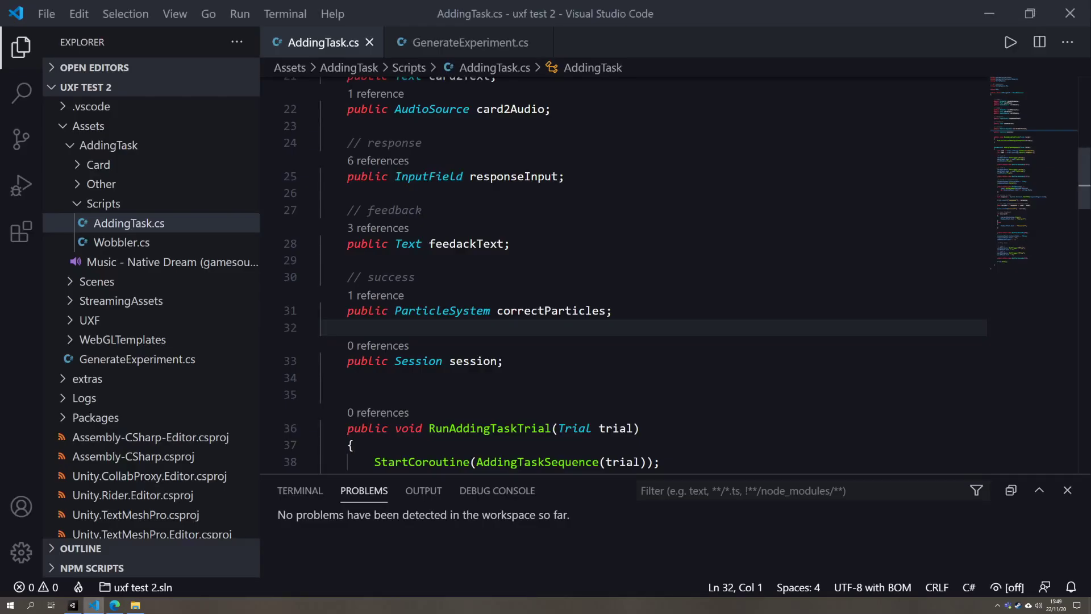
pyautogui.doubleClick(472, 361)
pyautogui.hotkey('ctrl', 'c')
pyautogui.scroll(-20, 625, 272)
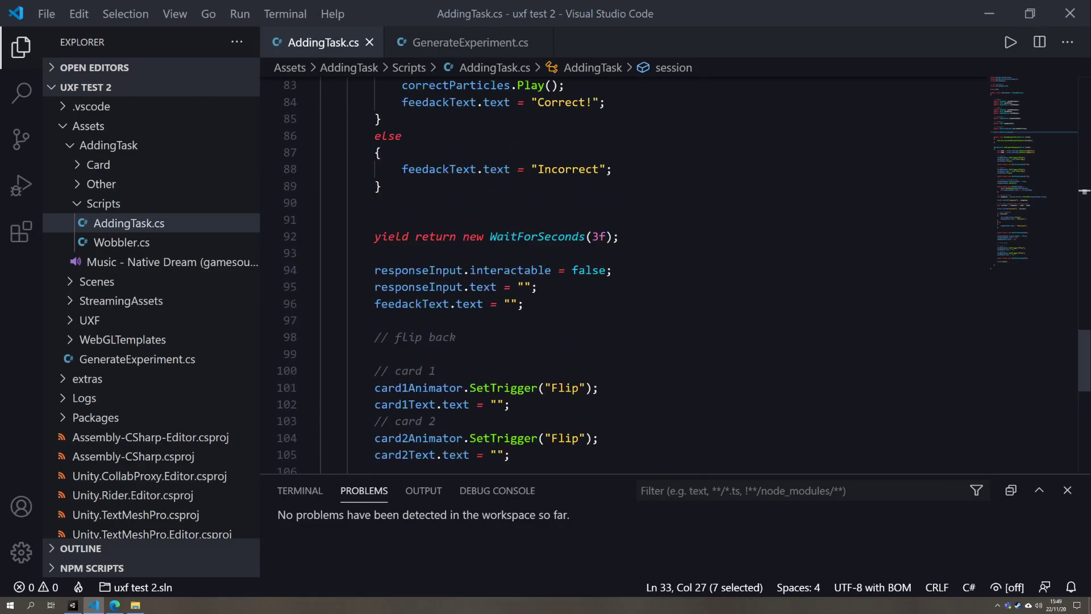
pyautogui.scroll(7, 625, 272)
pyautogui.click(511, 294)
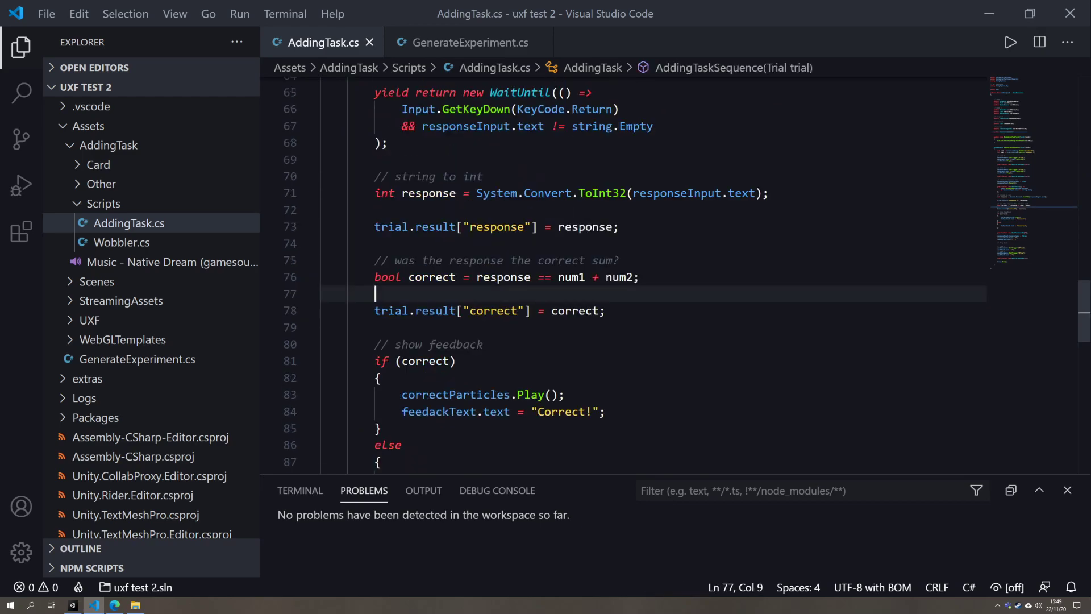
pyautogui.hotkey('ctrl', 'v')
pyautogui.write('.')
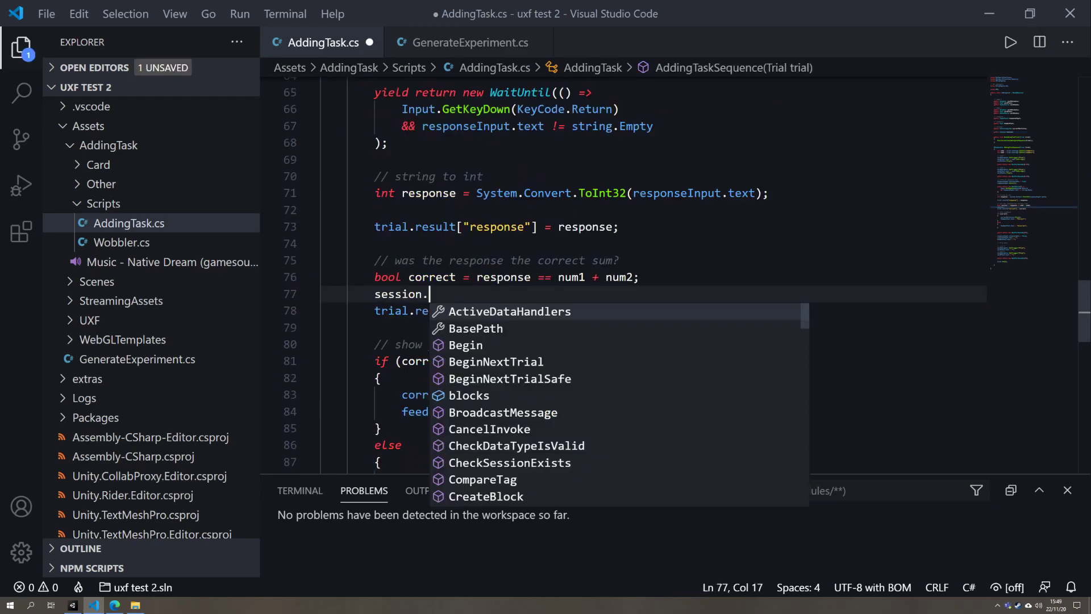
pyautogui.write('Curr')
pyautogui.press('Down')
pyautogui.press('Tab')
pyautogui.write('.')
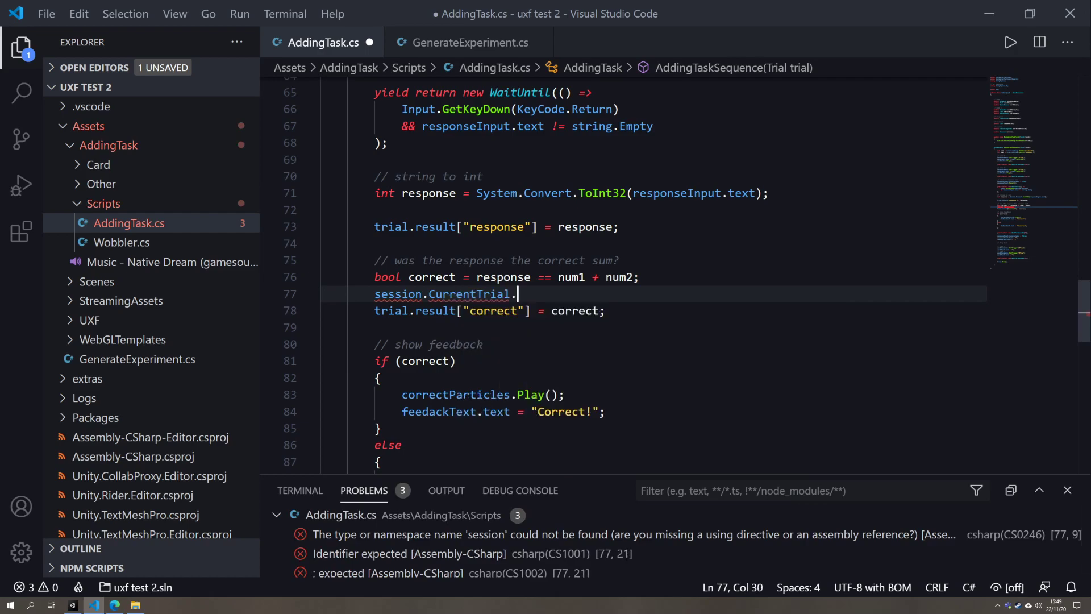
pyautogui.write('result')
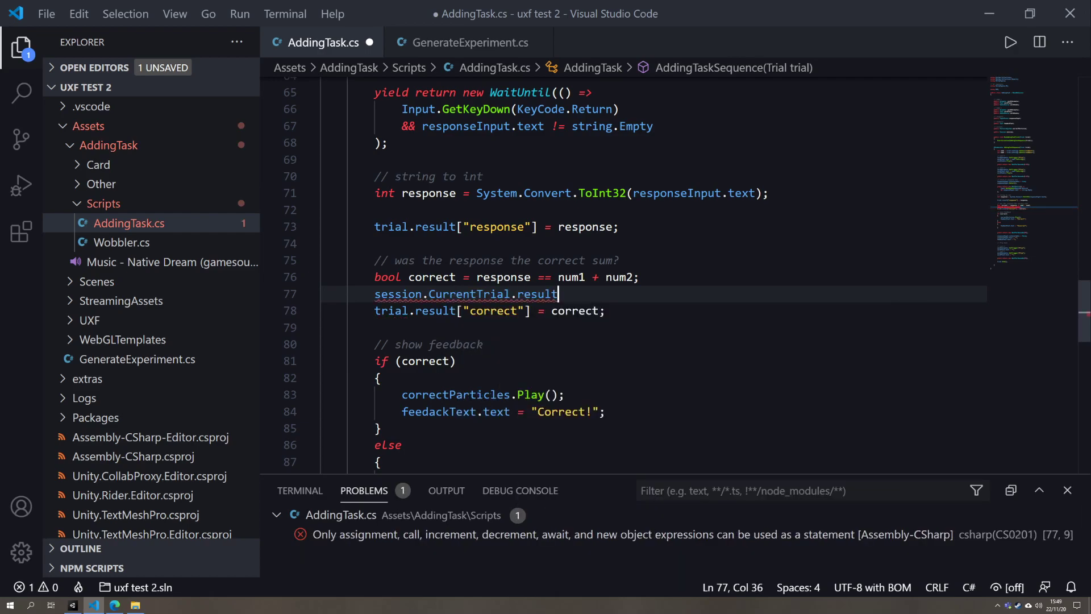
# - Replace result with End() in the session.CurrentTrial expression
pyautogui.tripleClick(505, 294)
pyautogui.click(558, 294)
pyautogui.click(545, 293)
pyautogui.doubleClick(546, 294)
pyautogui.write('End()')
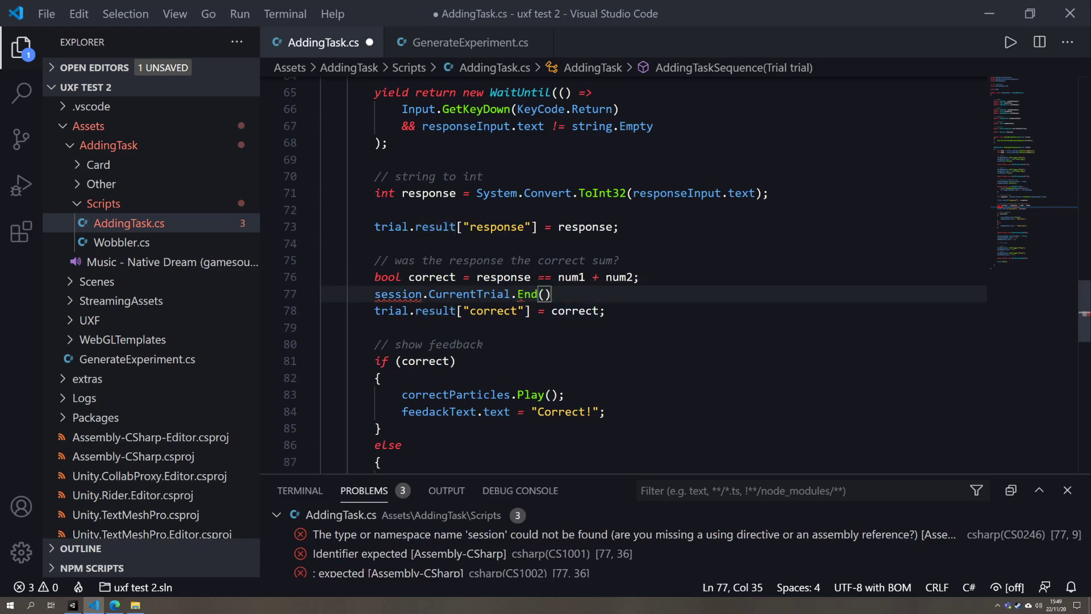
# - Delete the session.CurrentTrial.End() expression, leaving its line empty
pyautogui.press('BackSpace')
pyautogui.press('BackSpace')
pyautogui.press('BackSpace')
pyautogui.press('BackSpace')
pyautogui.press('BackSpace')
pyautogui.press('BackSpace')
pyautogui.press('BackSpace')
pyautogui.press('BackSpace')
pyautogui.press('BackSpace')
pyautogui.press('BackSpace')
pyautogui.press('BackSpace')
pyautogui.press('BackSpace')
pyautogui.press('BackSpace')
pyautogui.press('BackSpace')
pyautogui.press('BackSpace')
pyautogui.press('BackSpace')
pyautogui.press('BackSpace')
pyautogui.press('BackSpace')
pyautogui.press('BackSpace')
pyautogui.press('BackSpace')
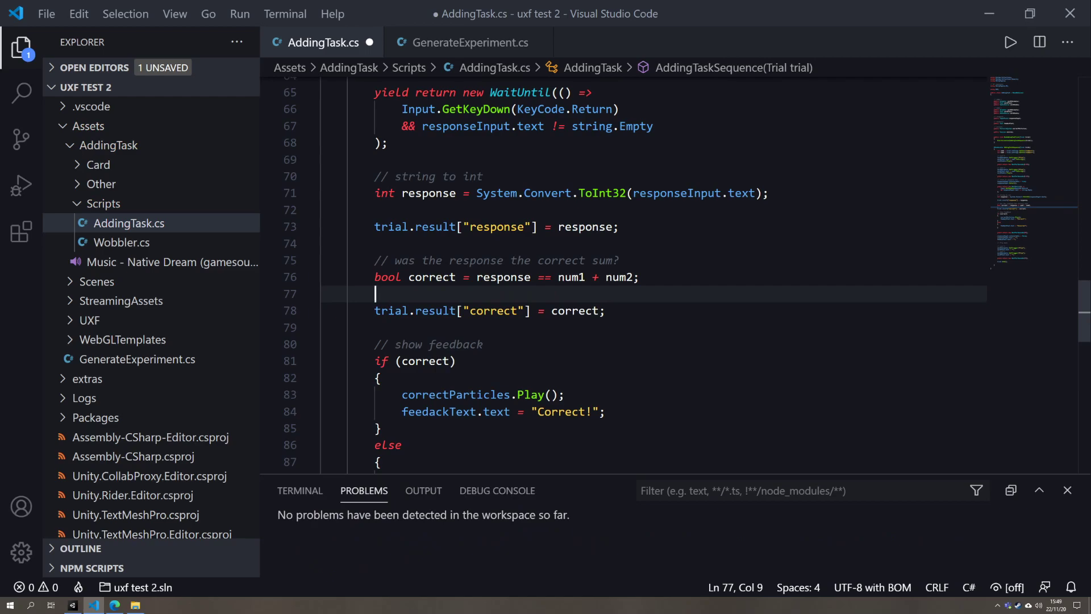
# - Remove the public Session session; field below correctParticles in the AddingTask class
pyautogui.scroll(20, 654, 273)
pyautogui.scroll(-7, 654, 273)
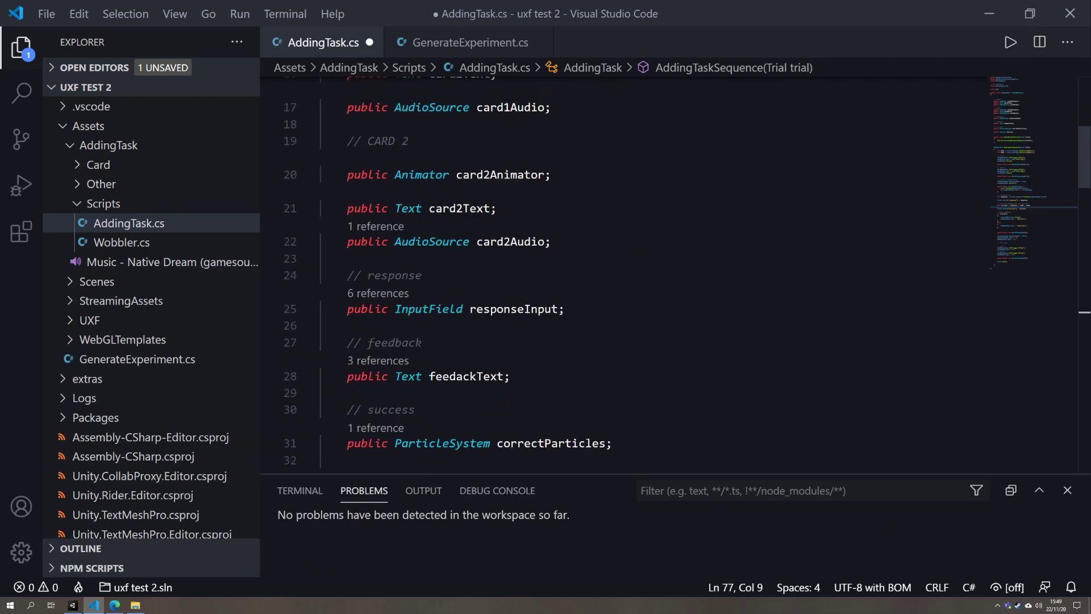
pyautogui.tripleClick(504, 316)
pyautogui.press('BackSpace')
pyautogui.press('BackSpace')
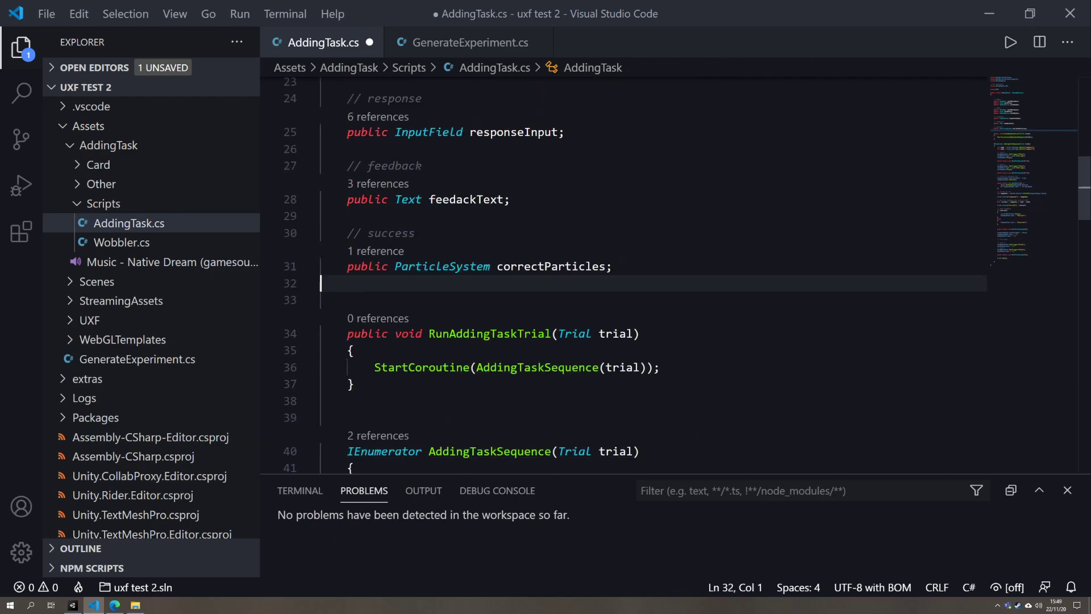
# - Write Session.instance on a new line between the bool correct declaration and the trial.result["correct"] assignment
pyautogui.scroll(-20, 654, 273)
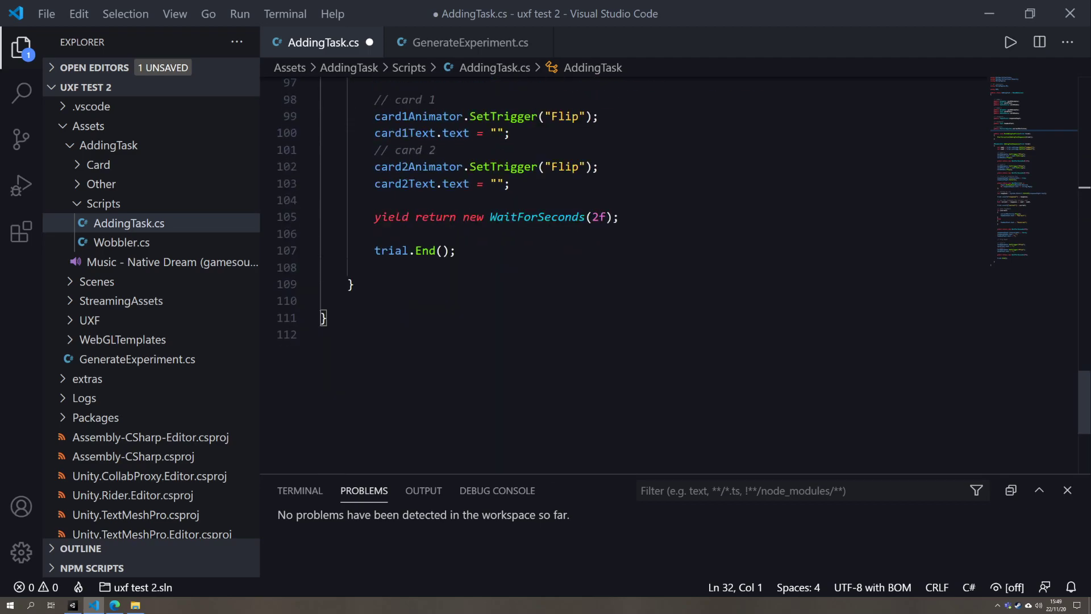
pyautogui.scroll(6, 653, 273)
pyautogui.click(375, 155)
pyautogui.press('Return')
pyautogui.press('Return')
pyautogui.press('Up')
pyautogui.press('Tab')
pyautogui.press('BackSpace')
pyautogui.write('Session.m')
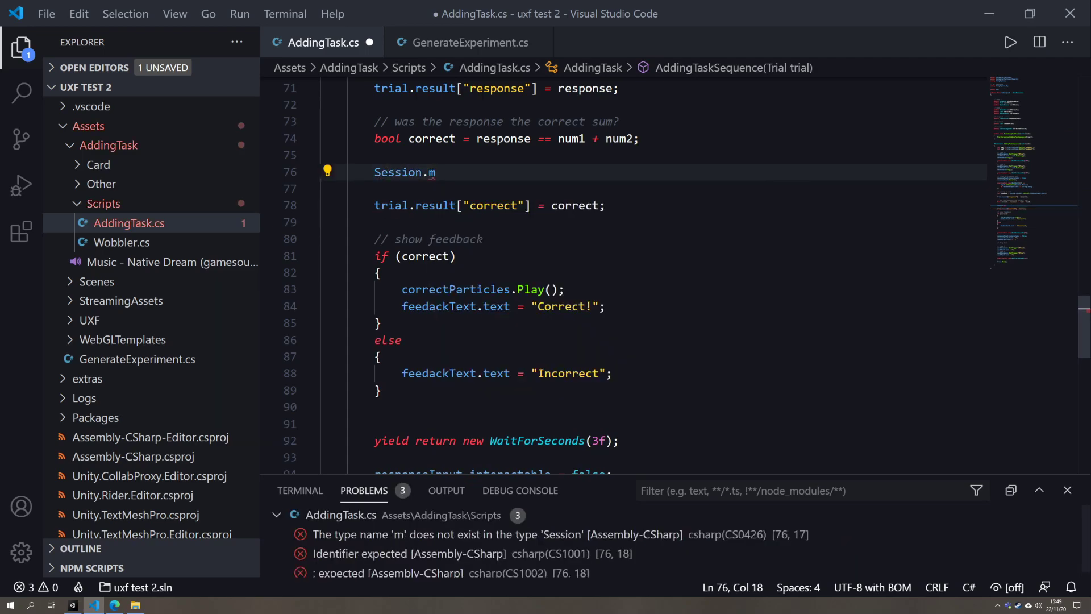
pyautogui.press('BackSpace')
pyautogui.write('i')
pyautogui.press('Tab')
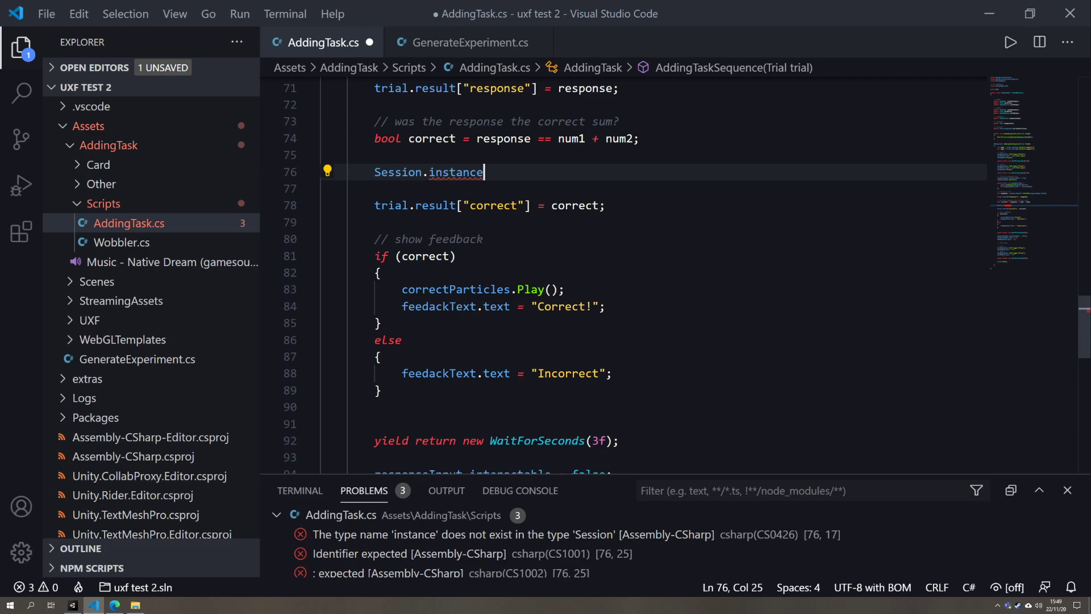
# - Highlight the Session class name, then extend the expression to Session.instance.CurrentTrial.result
pyautogui.doubleClick(389, 172)
pyautogui.click(369, 172)
pyautogui.moveTo(375, 173); pyautogui.dragTo(423, 172)
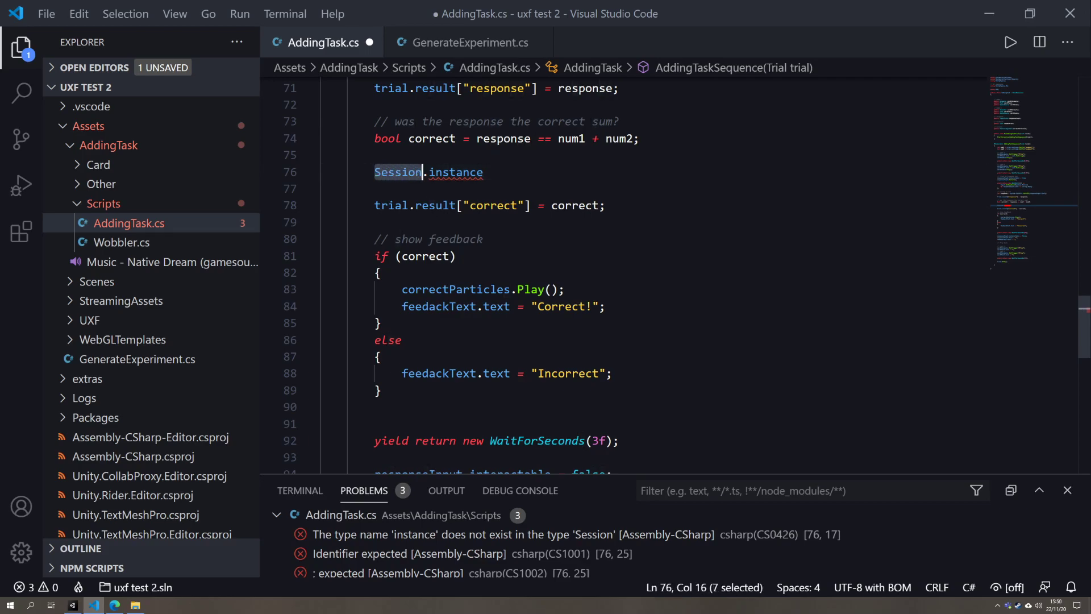
pyautogui.click(396, 172)
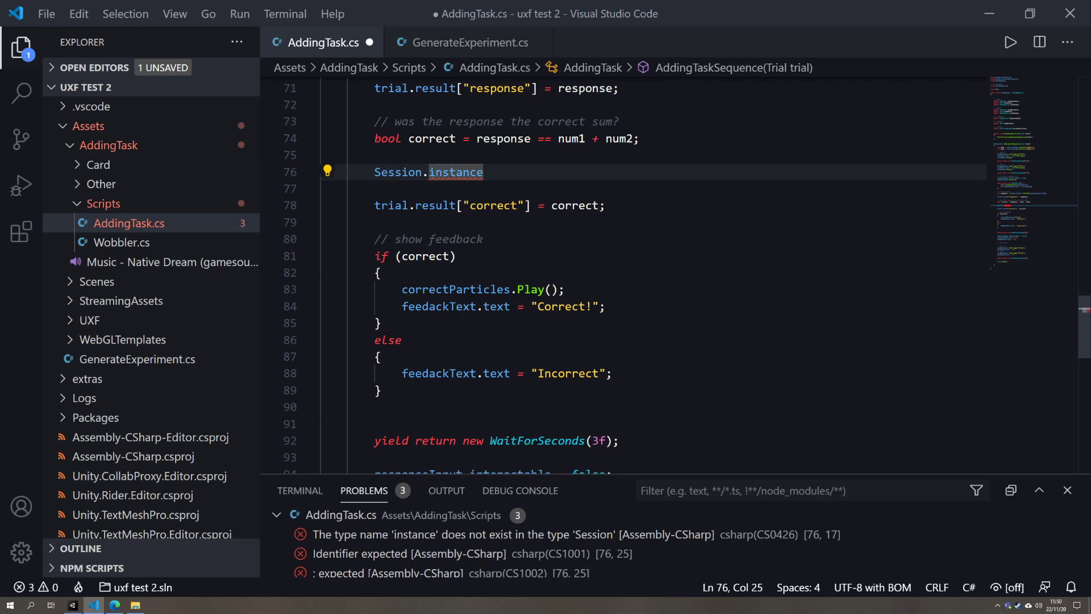
pyautogui.write('.')
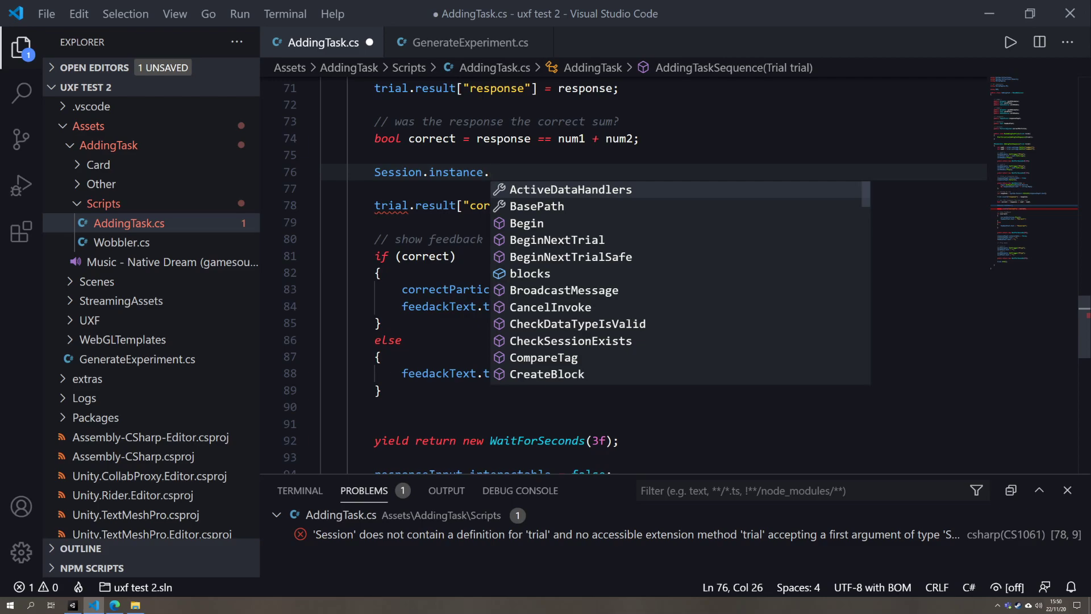
pyautogui.write('cur')
pyautogui.press('Down')
pyautogui.press('Down')
pyautogui.press('Down')
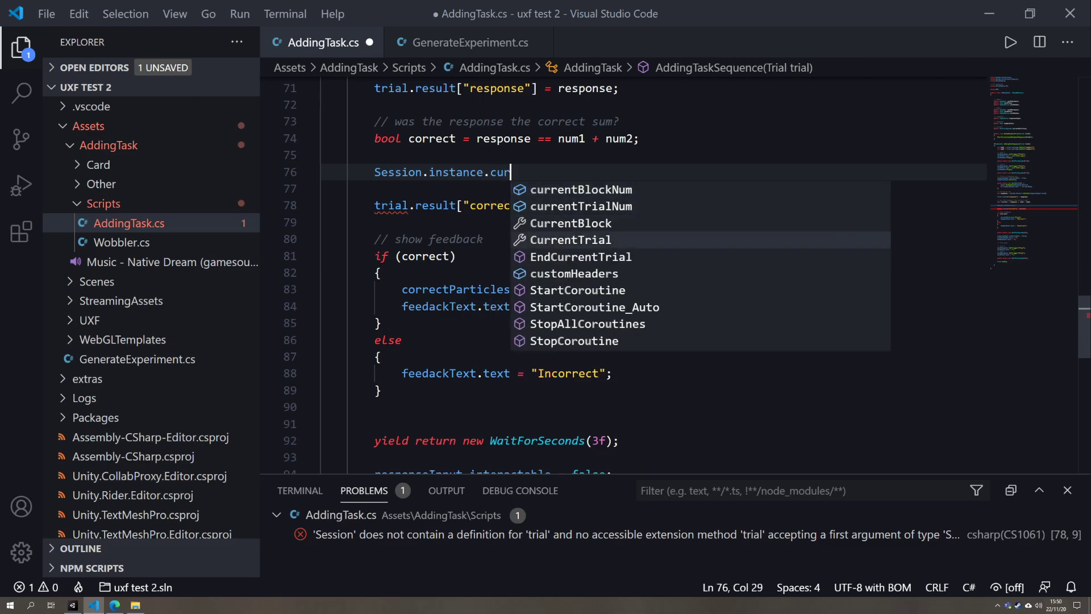
pyautogui.press('Tab')
pyautogui.write('.resu')
pyautogui.press('Tab')
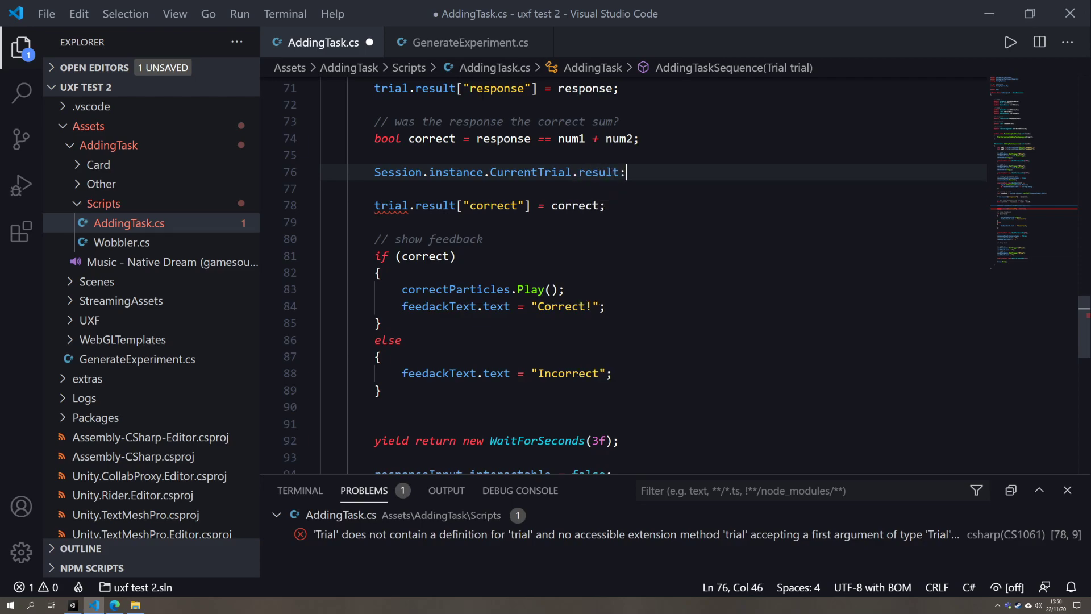
# - Complete the expression as an assignment of 123 to the result key "my_number"
pyautogui.write('[')
pyautogui.write('"my_num"]')
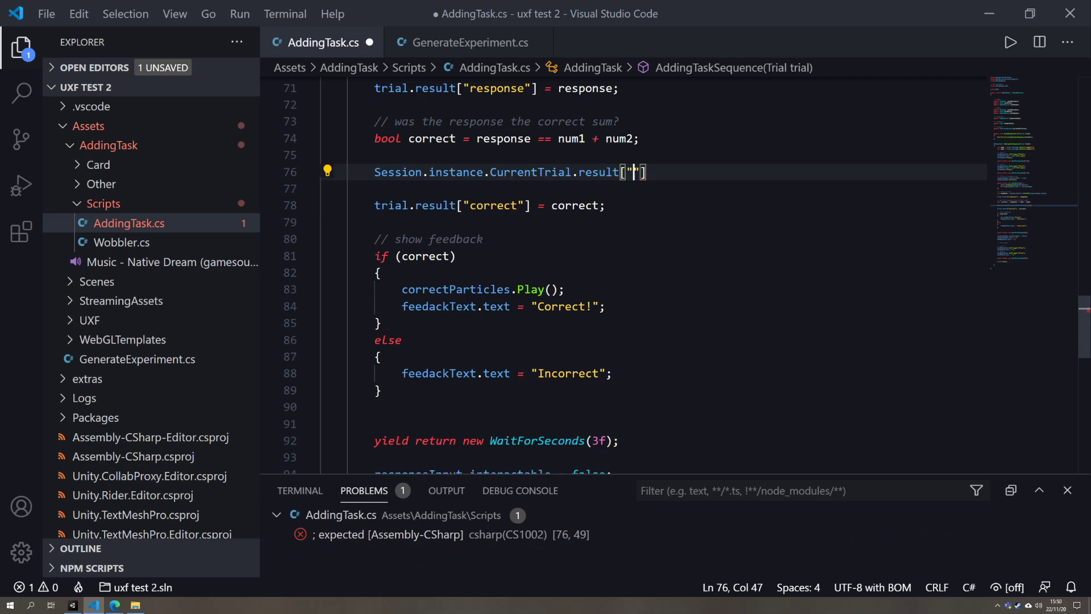
pyautogui.write(' = 123')
pyautogui.click(633, 171)
pyautogui.write('my_number')
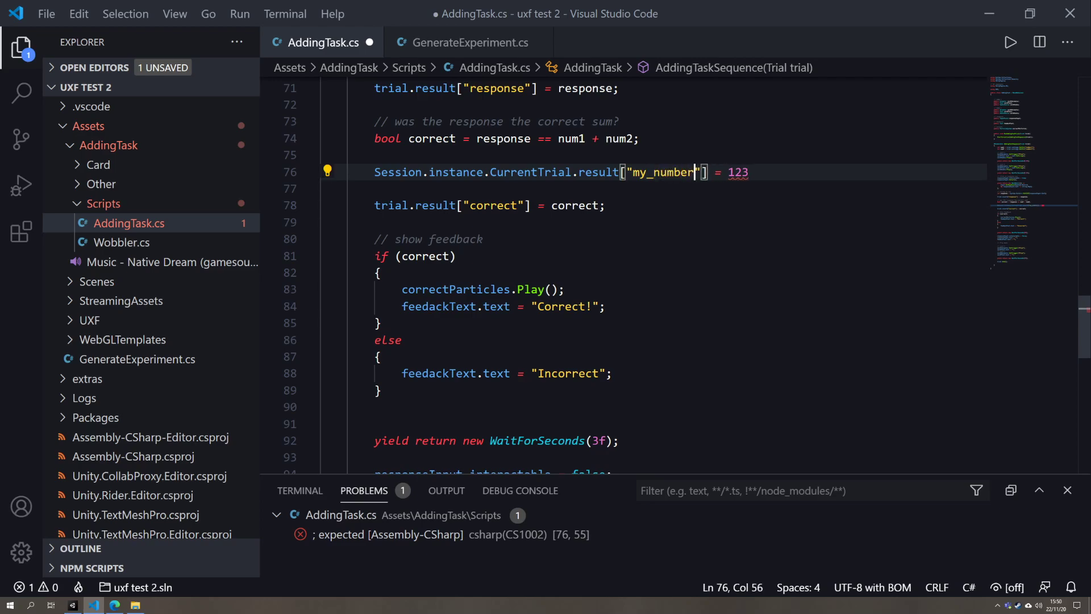
# - Delete the Session.instance.CurrentTrial.result["my_number"] = 123 line and its extra blank lines
pyautogui.press('End')
pyautogui.hotkey('ctrl', 'shift', 'Left')
pyautogui.hotkey('ctrl', 'shift', 'Left')
pyautogui.hotkey('ctrl', 'shift', 'Left')
pyautogui.hotkey('ctrl', 'shift', 'Left')
pyautogui.hotkey('ctrl', 'shift', 'Left')
pyautogui.hotkey('ctrl', 'shift', 'Left')
pyautogui.hotkey('ctrl', 'shift', 'Left')
pyautogui.hotkey('ctrl', 'shift', 'Left')
pyautogui.hotkey('ctrl', 'shift', 'Left')
pyautogui.hotkey('ctrl', 'shift', 'Left')
pyautogui.hotkey('ctrl', 'shift', 'Left')
pyautogui.hotkey('ctrl', 'shift', 'Left')
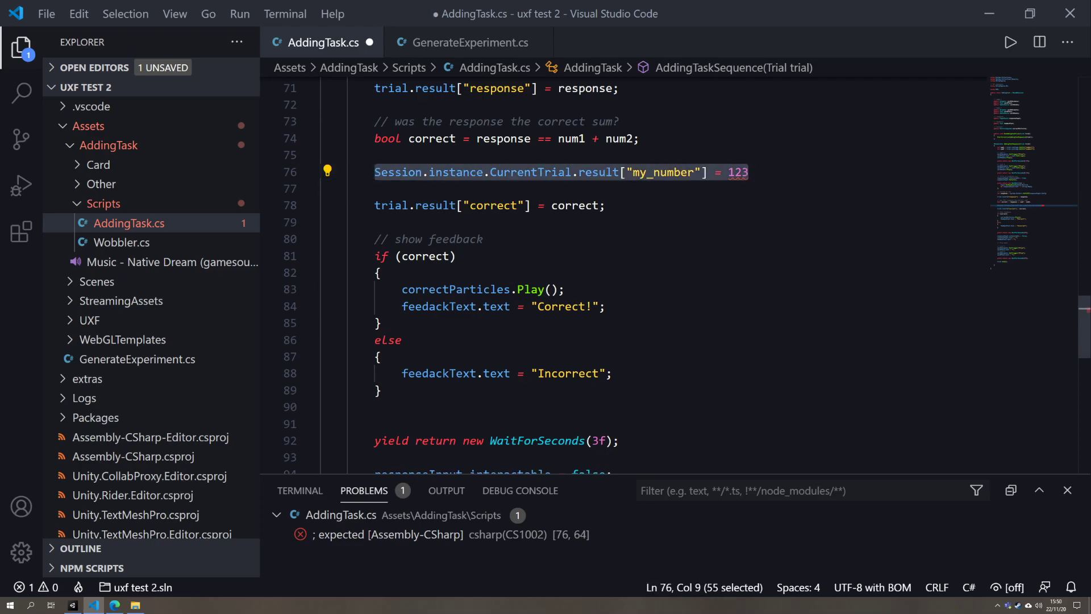
pyautogui.press('BackSpace')
pyautogui.press('BackSpace')
pyautogui.press('BackSpace')
pyautogui.press('BackSpace')
pyautogui.press('BackSpace')
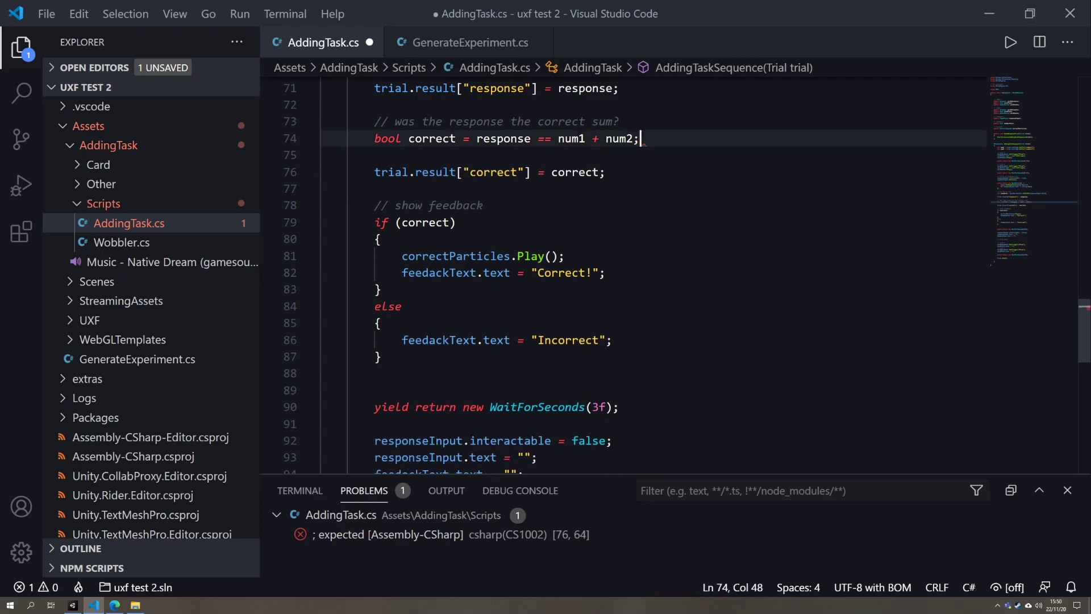
# - Review the AddingTaskSequence code and the class fields, then save AddingTask.cs
pyautogui.scroll(5, 625, 273)
pyautogui.scroll(3, 625, 273)
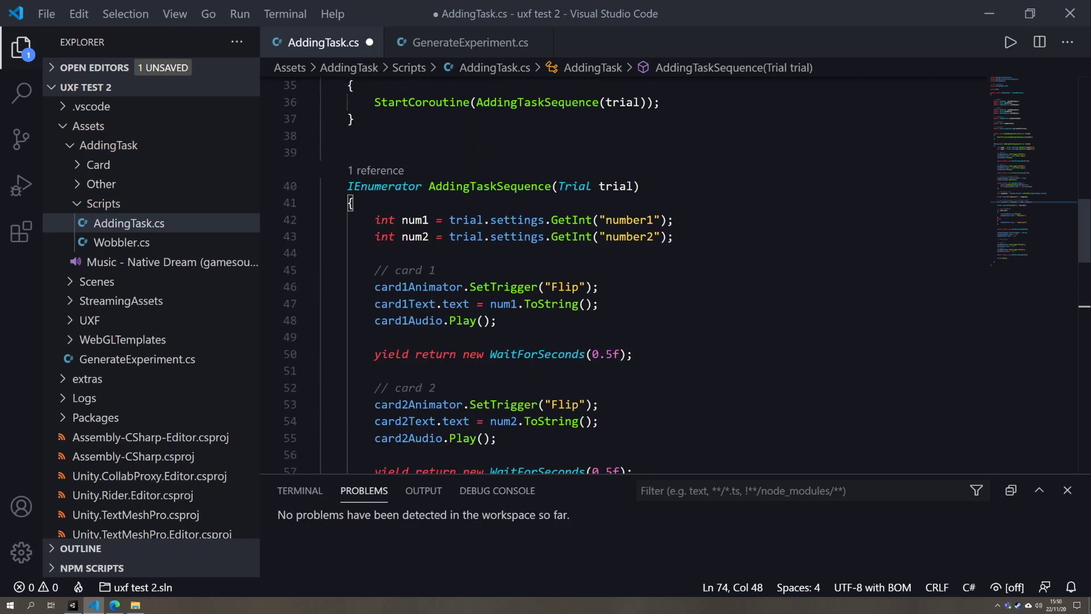
pyautogui.scroll(-9, 625, 273)
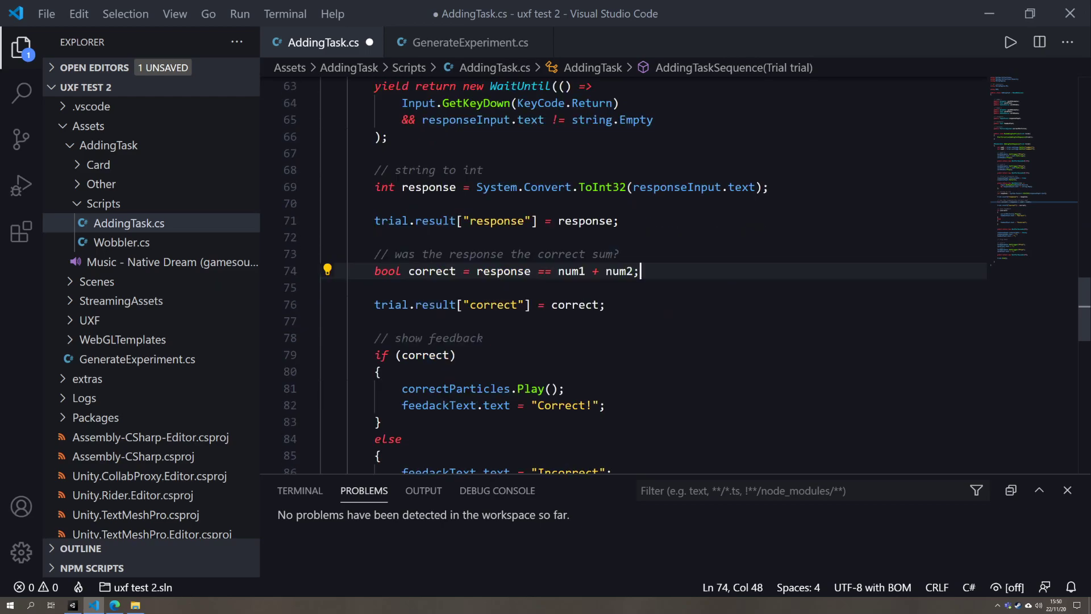
pyautogui.click(605, 305)
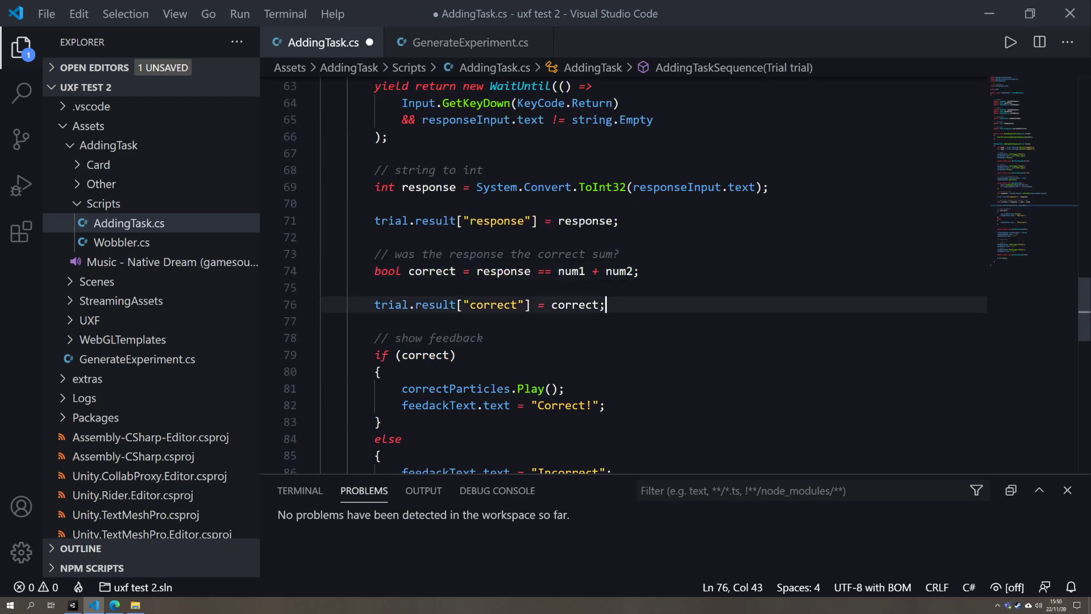
pyautogui.hotkey('ctrl', 's')
pyautogui.hotkey('alt', 'Tab')
pyautogui.hotkey('alt', 'Tab')
pyautogui.scroll(15, 625, 273)
pyautogui.scroll(-15, 625, 273)
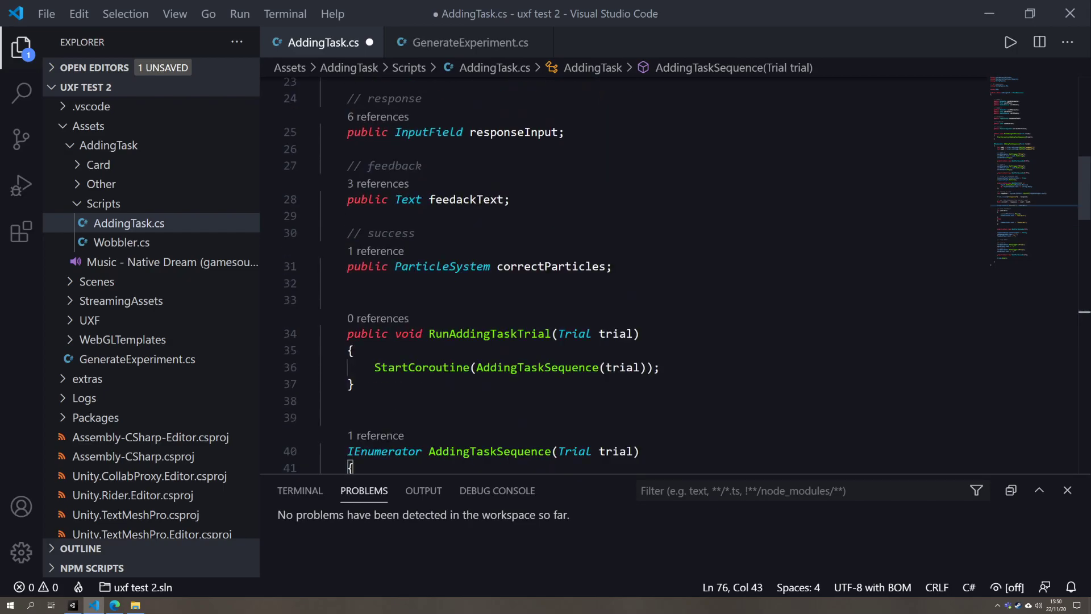
pyautogui.click(512, 285)
pyautogui.hotkey('ctrl', 's')
pyautogui.scroll(-4, 626, 272)
pyautogui.hotkey('alt', 'Tab')
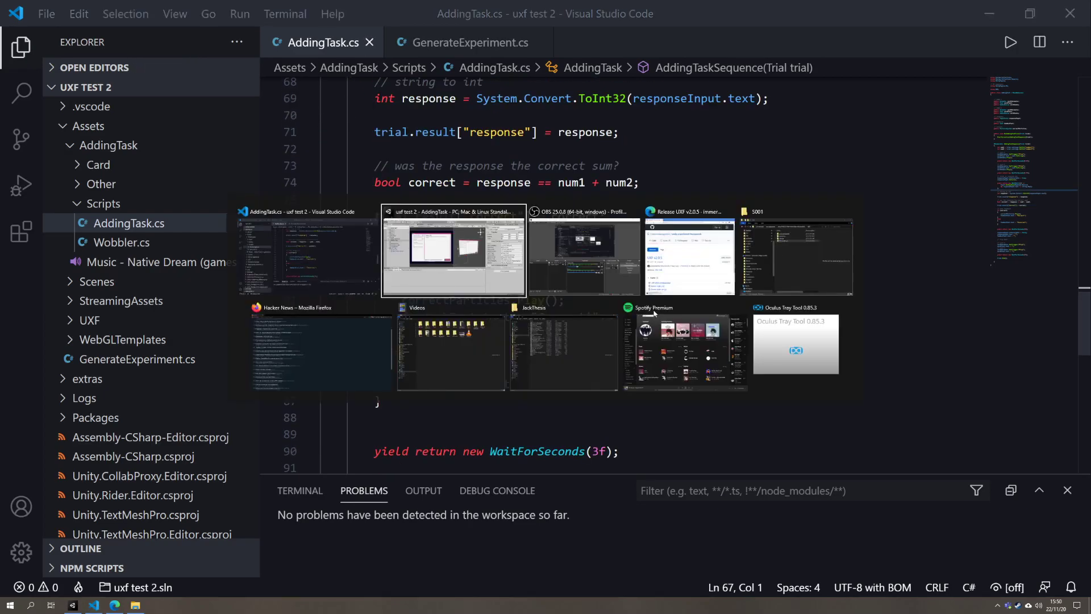
# - Set the WaitForSeconds delays after the feedback and after the cards flip back to 1f each, and save AddingTask.cs
pyautogui.scroll(-5, 626, 273)
pyautogui.scroll(1, 625, 273)
pyautogui.click(599, 230)
pyautogui.press('BackSpace')
pyautogui.write('1')
pyautogui.scroll(-3, 625, 273)
pyautogui.click(592, 350)
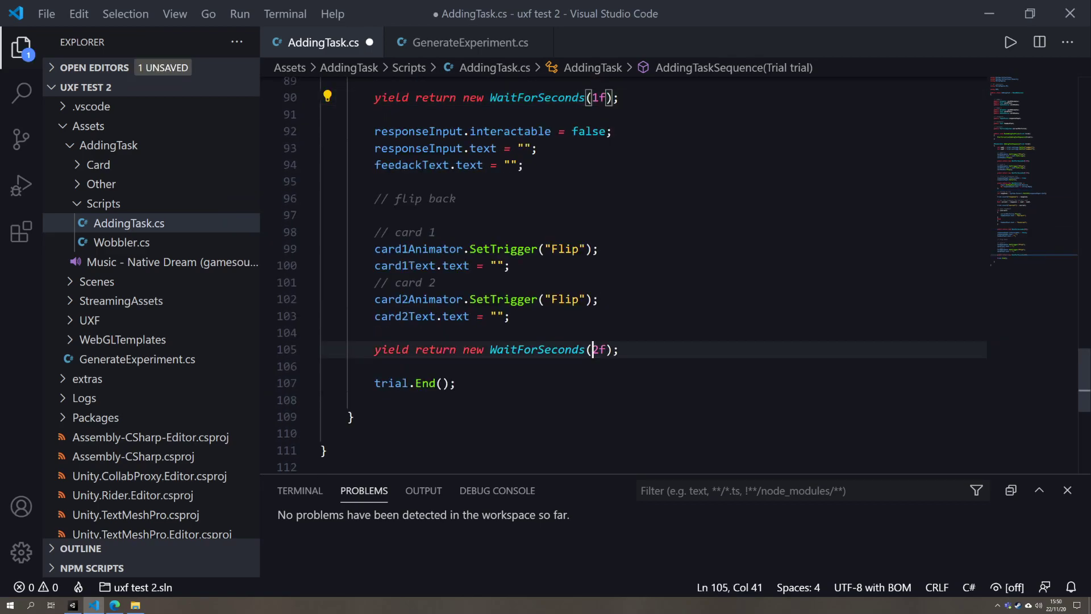
pyautogui.press('Delete')
pyautogui.write('1')
pyautogui.click(791, 317)
pyautogui.hotkey('ctrl', 's')
# - Switch to Unity, play the scene, enter 22 in the startup form, accept the consent statement and begin the session
pyautogui.hotkey('alt', 'Tab')
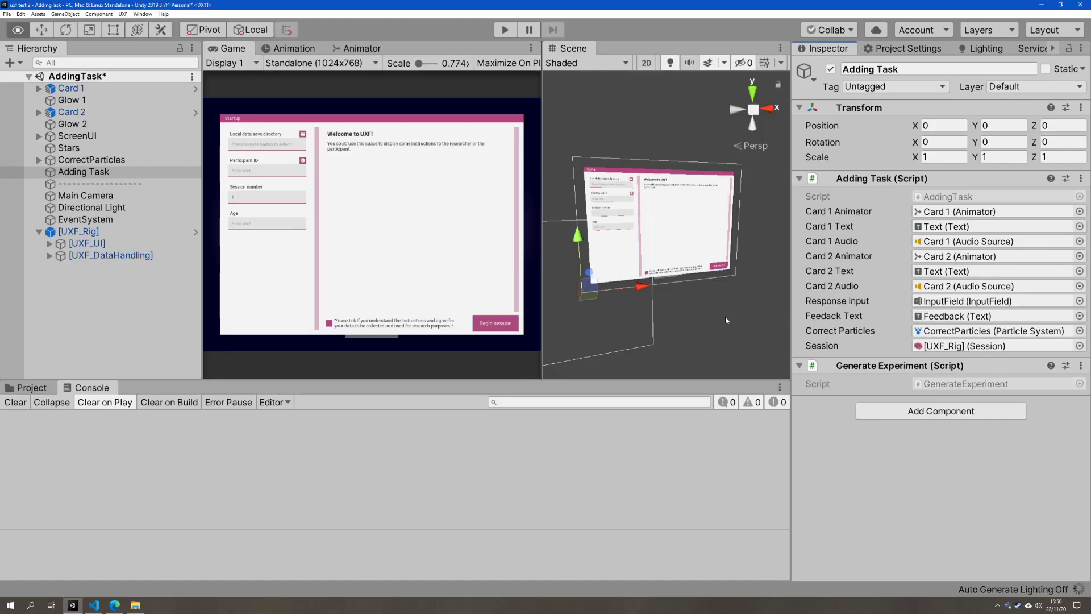
pyautogui.click(506, 30)
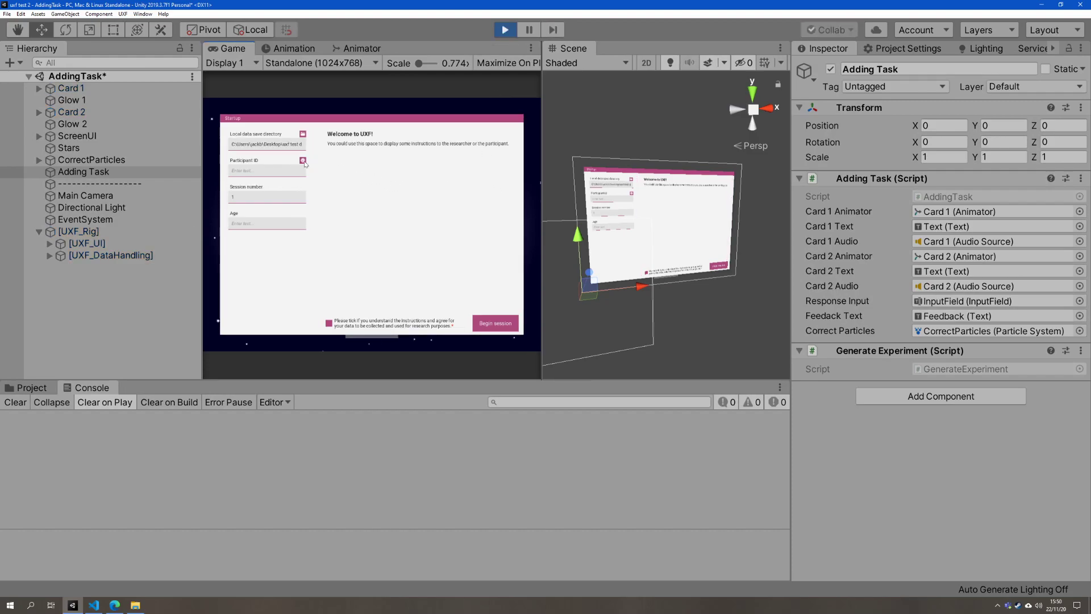
pyautogui.write('22')
pyautogui.click(386, 323)
pyautogui.click(484, 324)
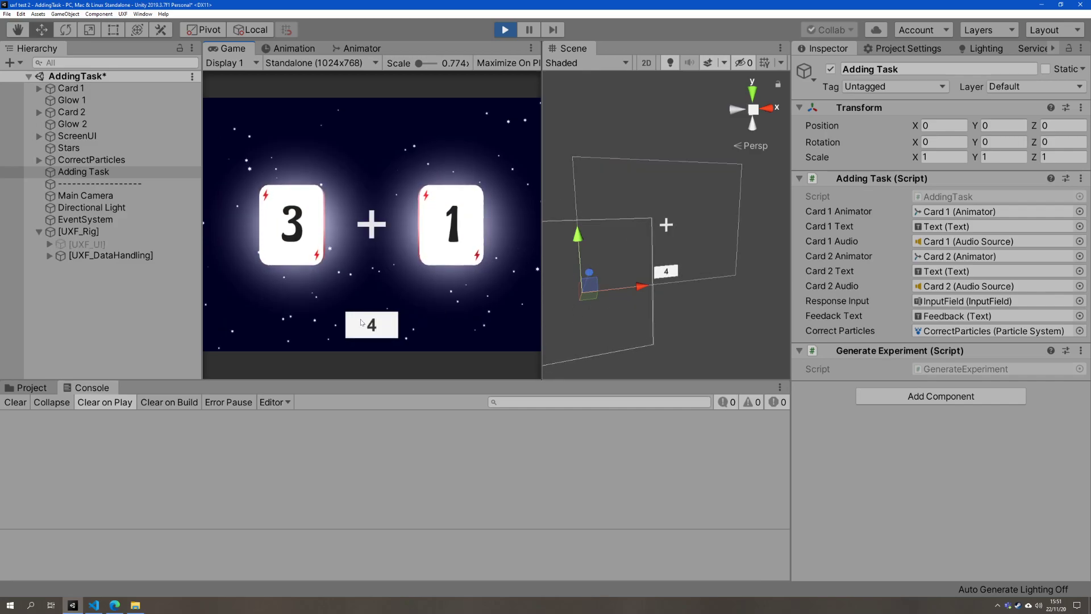
# - Submit the answers 4, 8, 16 and 11 in the successive card-adding trials
pyautogui.write('4')
pyautogui.press('Return')
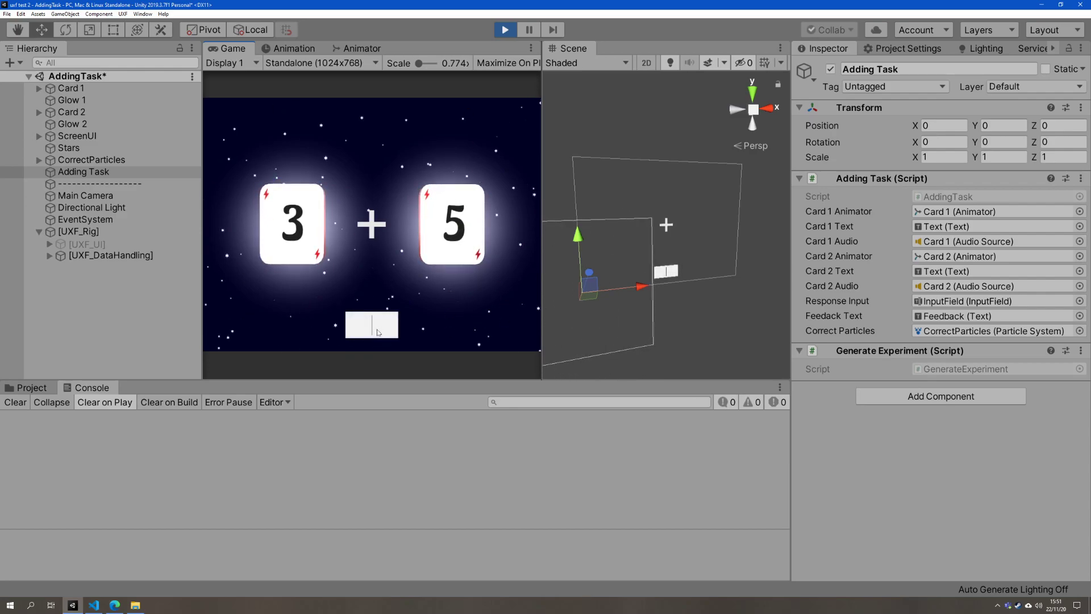
pyautogui.write('8')
pyautogui.press('Return')
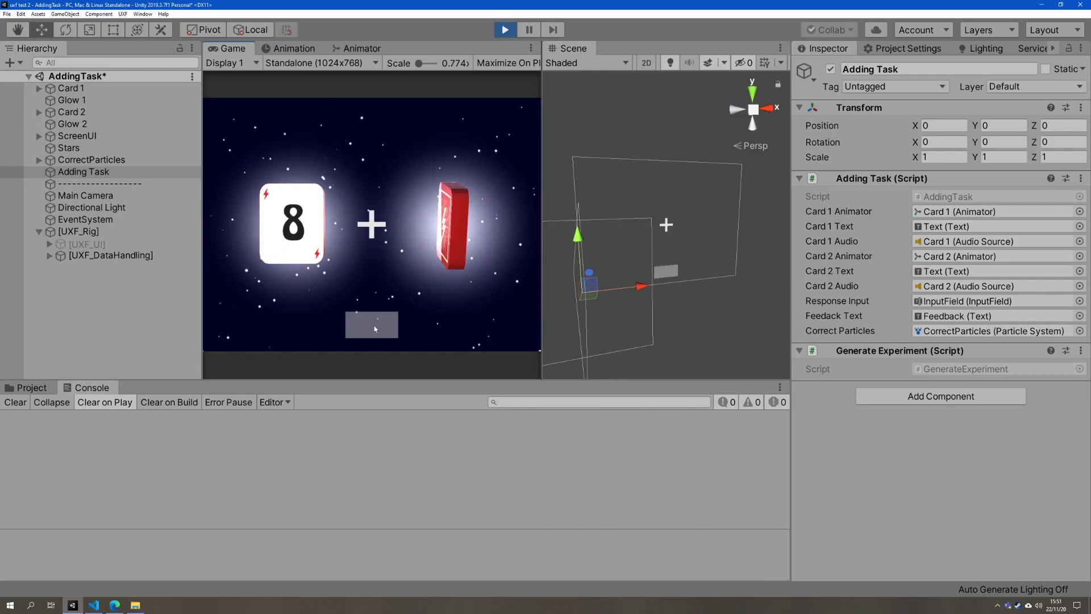
pyautogui.write('16')
pyautogui.press('Return')
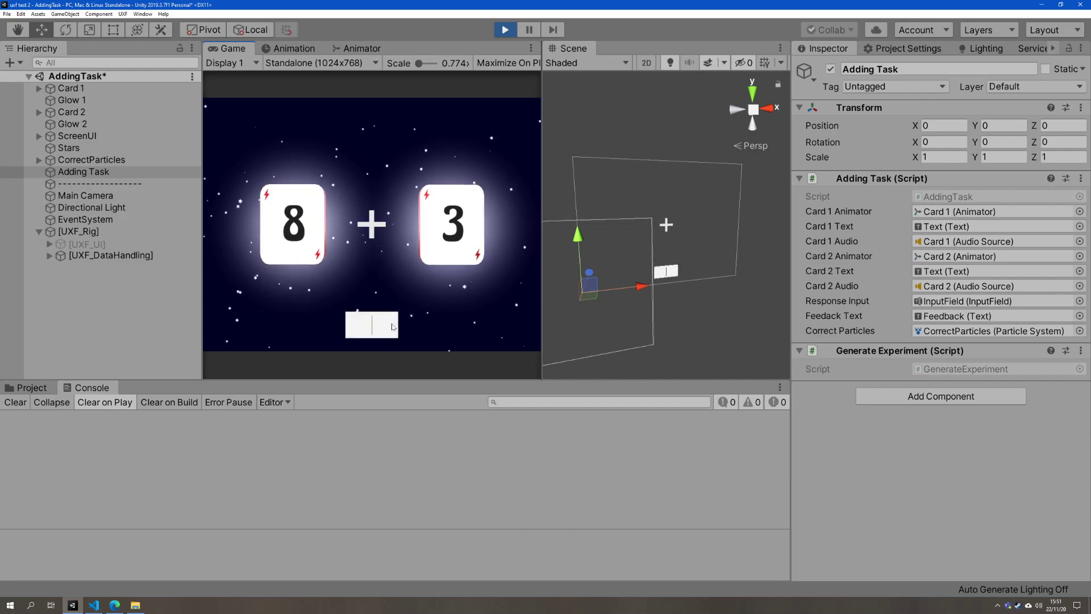
pyautogui.write('11')
pyautogui.press('Return')
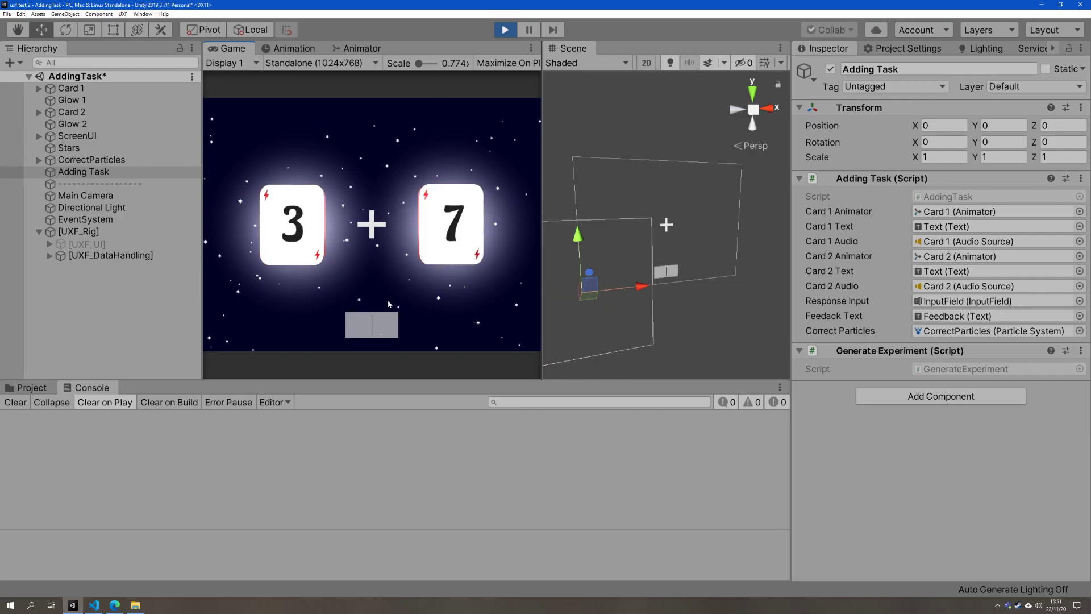
# - Submit the answer 10 for the 3 + 7 trial and stop playing the scene
pyautogui.write('10')
pyautogui.press('Return')
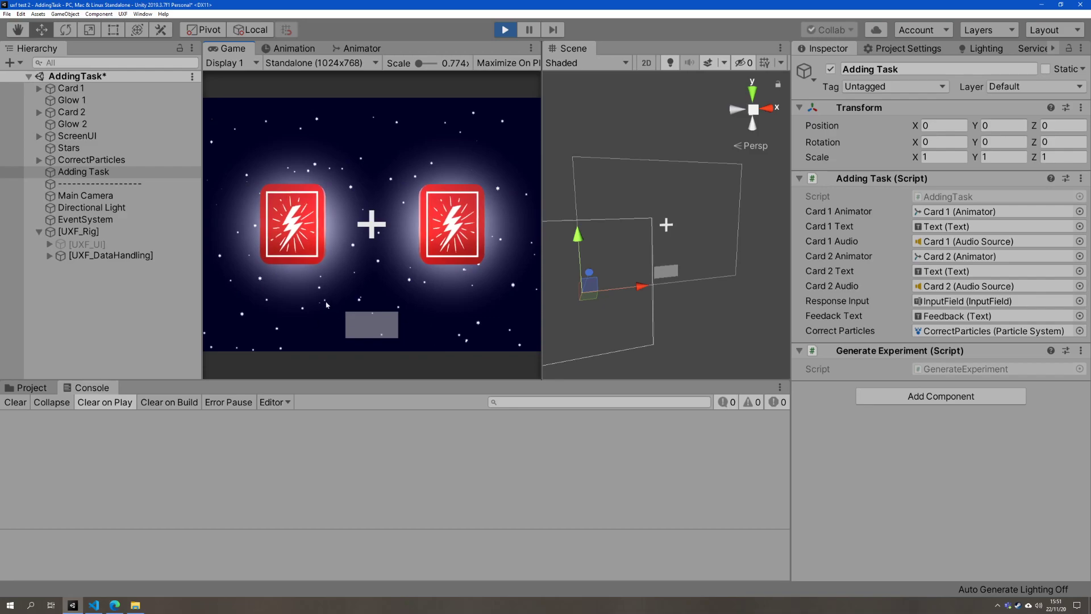
pyautogui.click(503, 30)
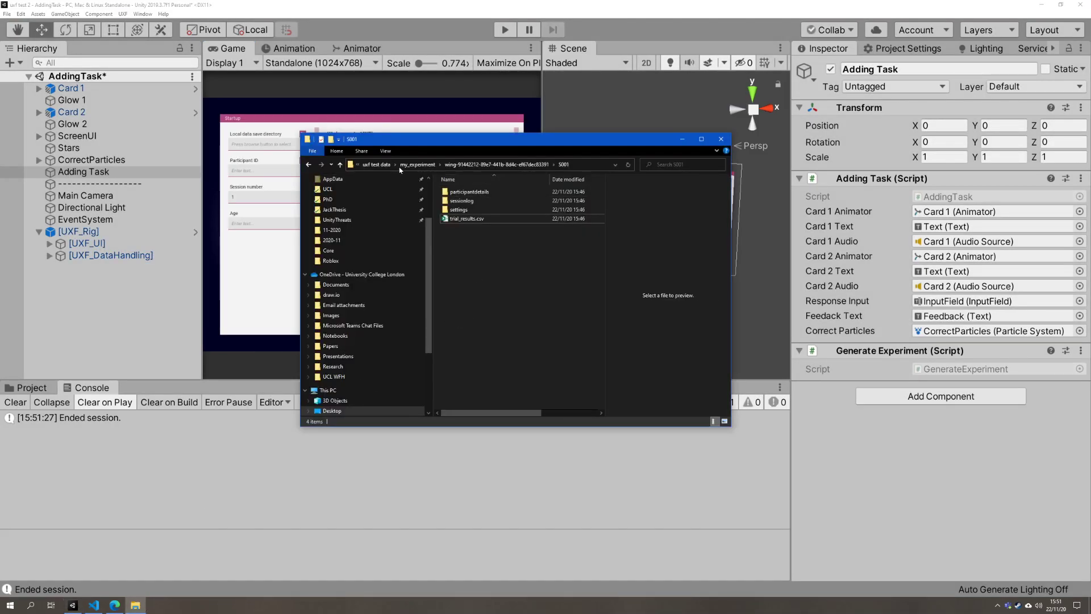
# - In File Explorer, open trial_results.csv from the S001 session folder of the adding_task participant in uxf test data
pyautogui.click(376, 164)
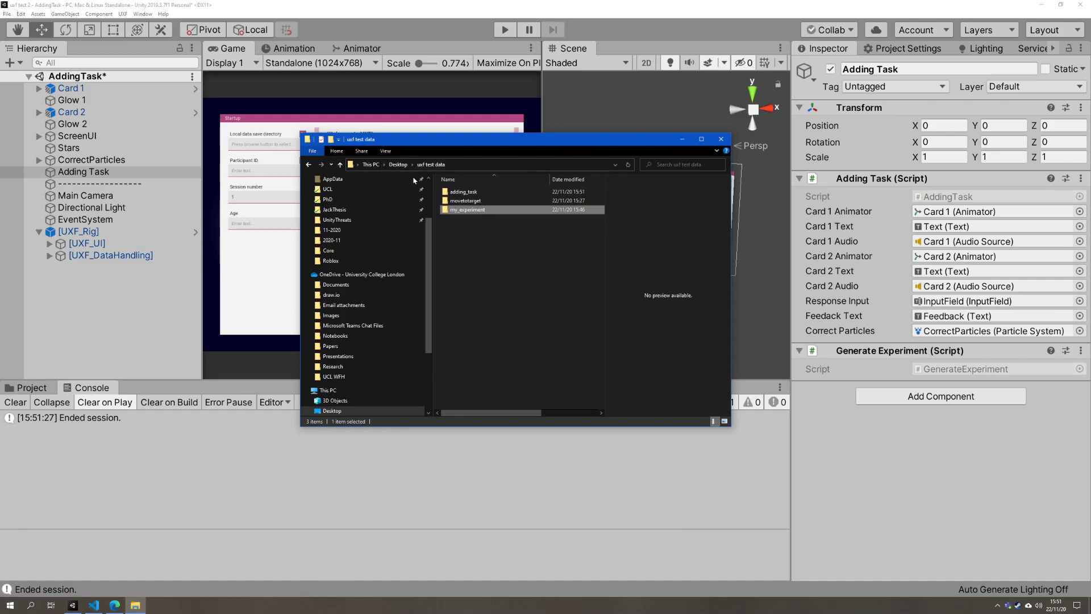
pyautogui.doubleClick(458, 192)
pyautogui.doubleClick(456, 192)
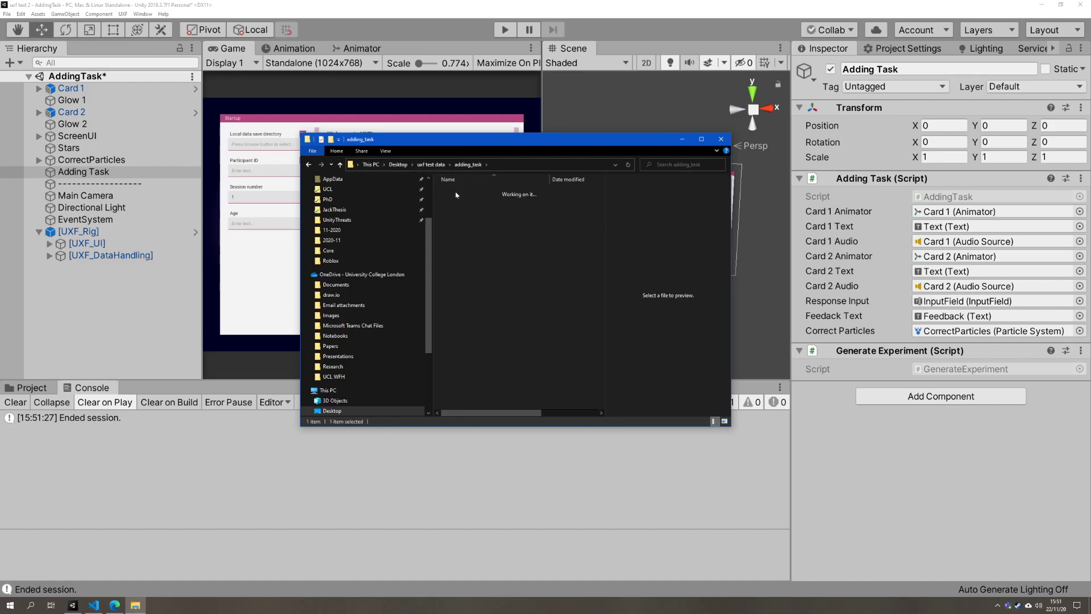
pyautogui.doubleClick(485, 192)
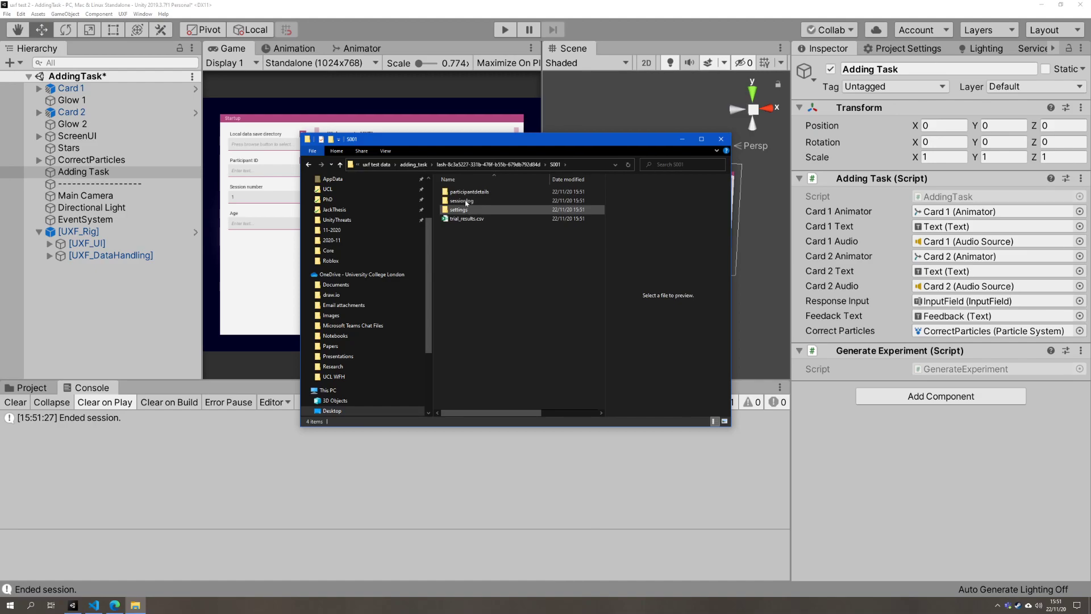
pyautogui.click(469, 220)
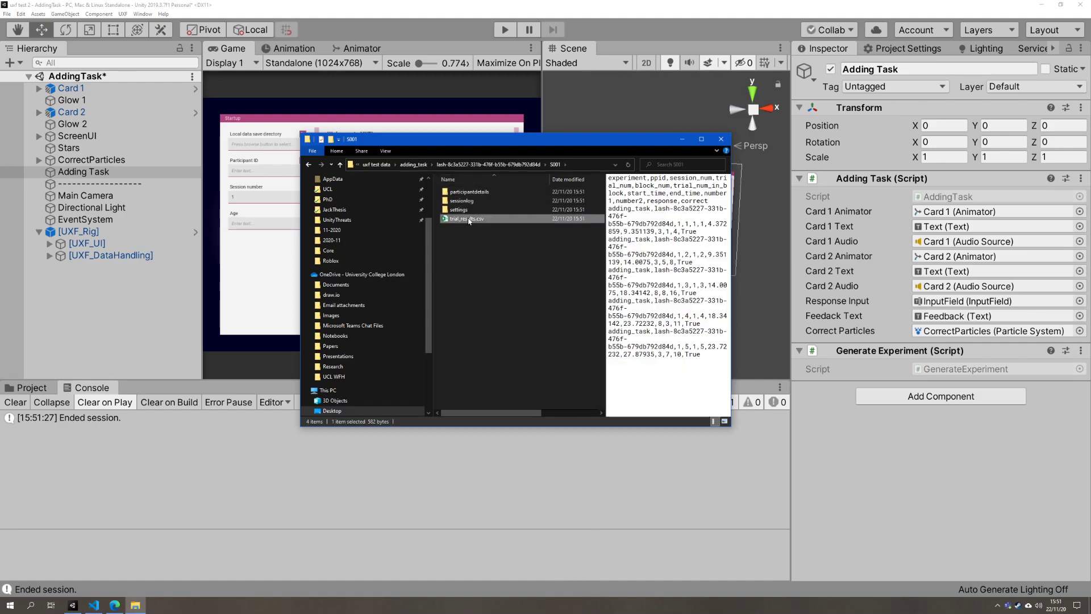
pyautogui.doubleClick(468, 219)
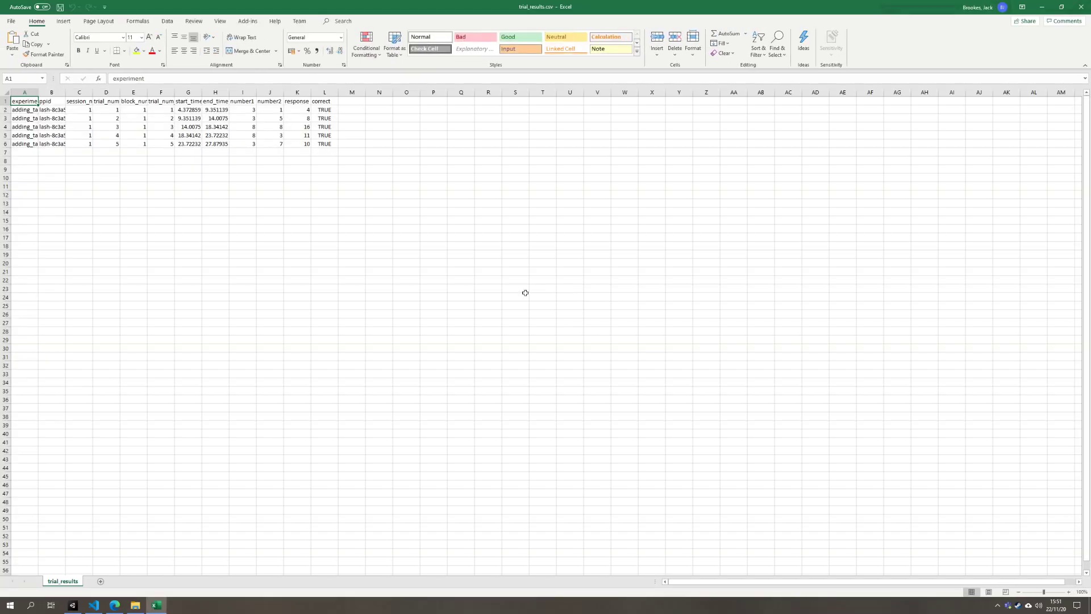
# - Examine the number1, number2, response and correct values of each trial in the results spreadsheet, and close it
pyautogui.keyDown('ctrl'); pyautogui.scroll(11, 217, 176); pyautogui.keyUp('ctrl')
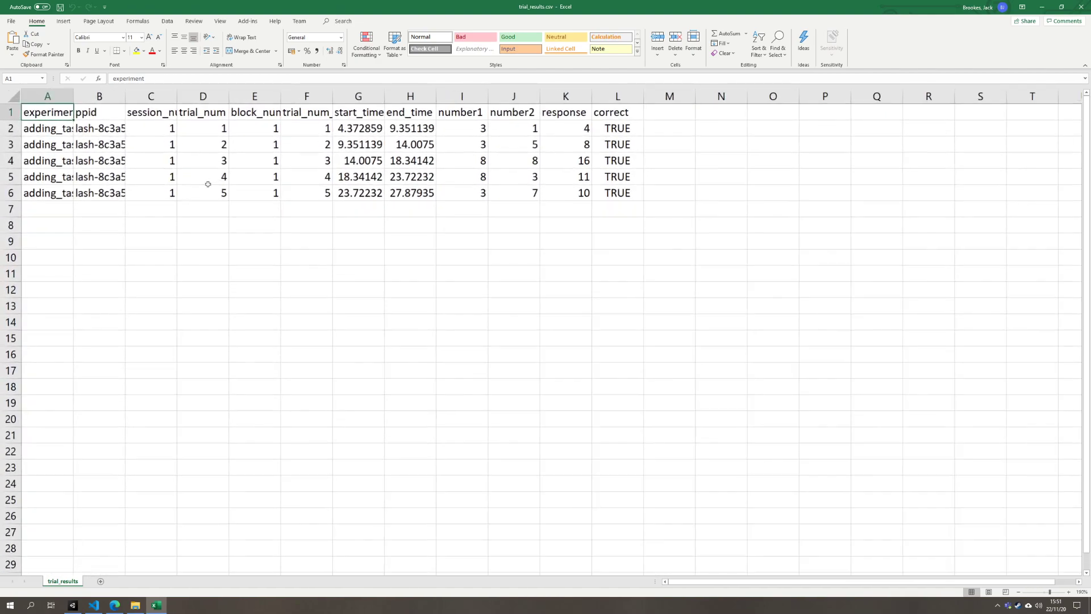
pyautogui.moveTo(790, 123); pyautogui.dragTo(795, 236)
pyautogui.moveTo(867, 118); pyautogui.dragTo(868, 238)
pyautogui.click(937, 217)
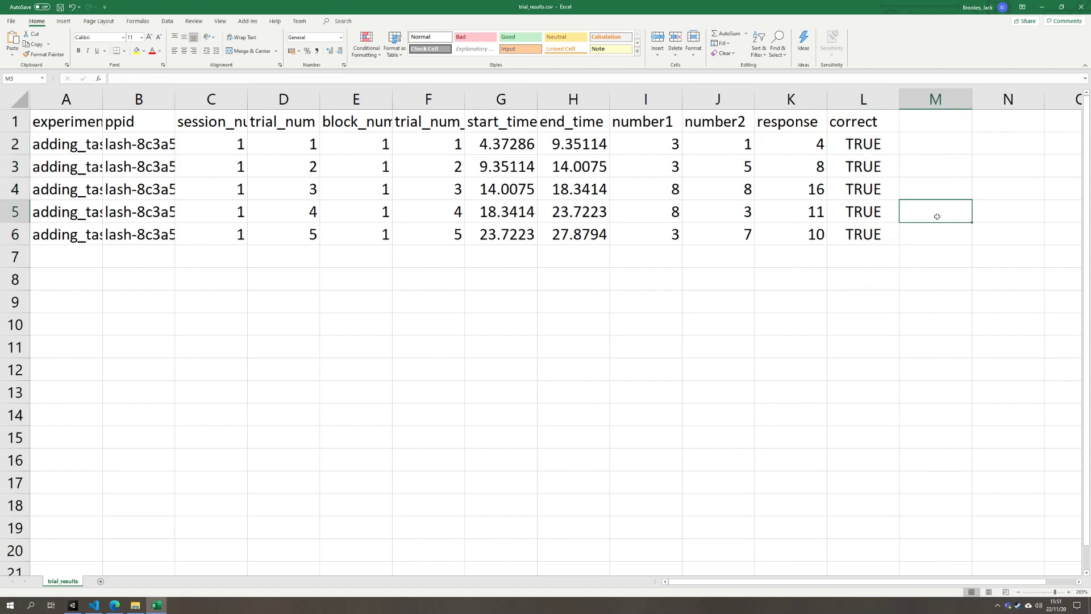
pyautogui.moveTo(808, 141)
pyautogui.mouseDown()
pyautogui.moveTo(864, 187)
pyautogui.moveTo(803, 147)
pyautogui.mouseUp()
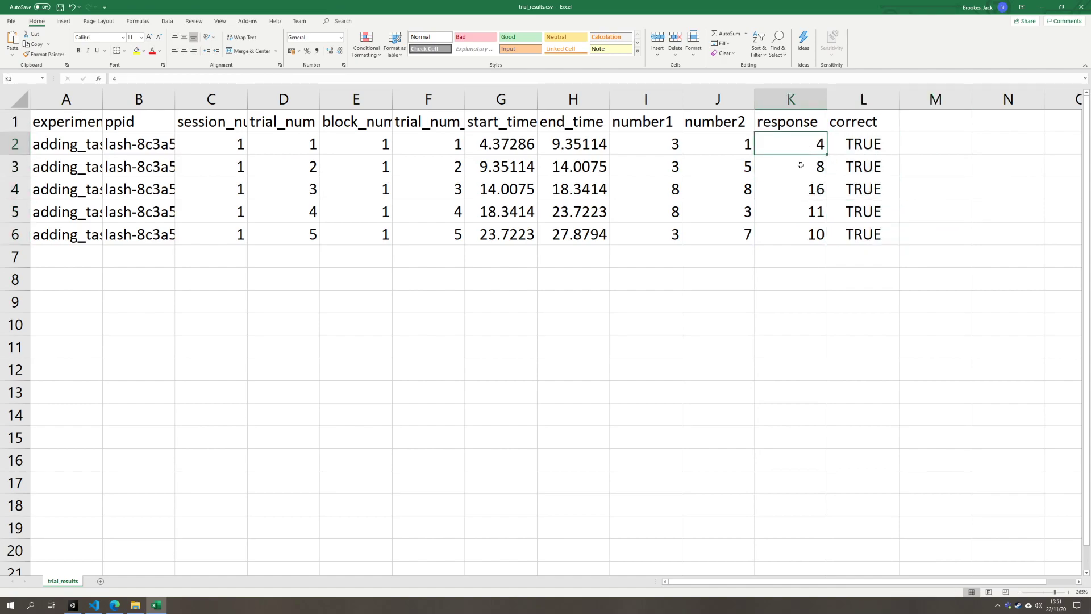
pyautogui.press('Right')
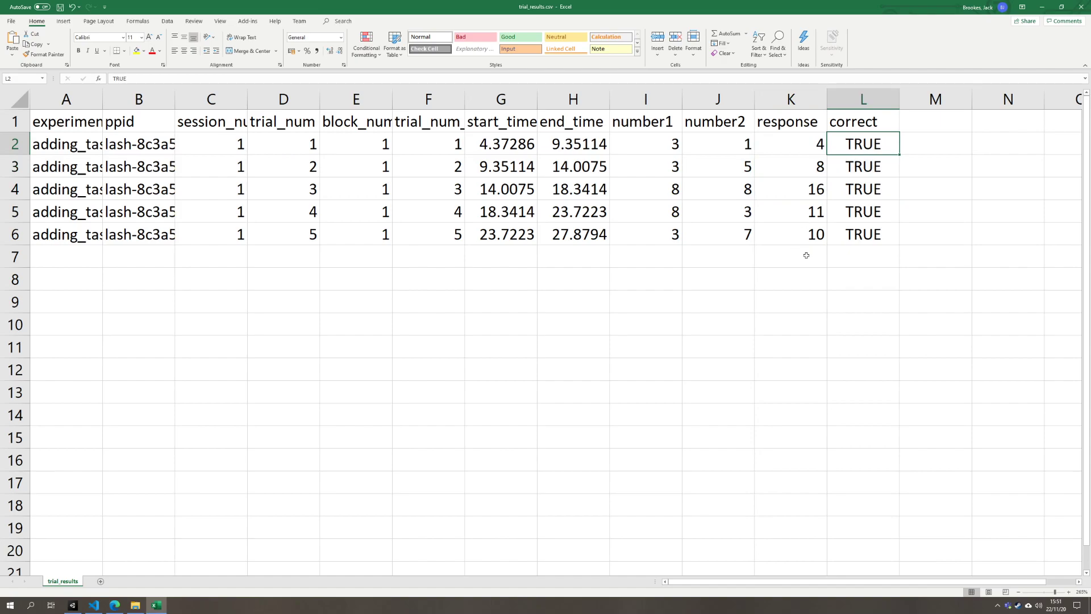
pyautogui.moveTo(790, 234); pyautogui.dragTo(864, 143)
pyautogui.click(943, 167)
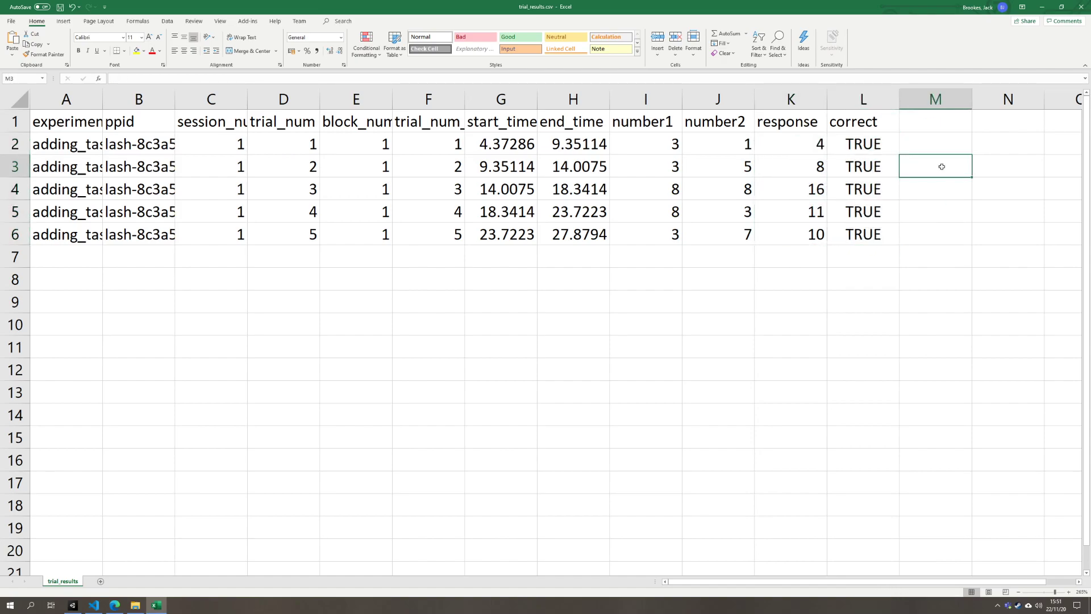
pyautogui.click(692, 176)
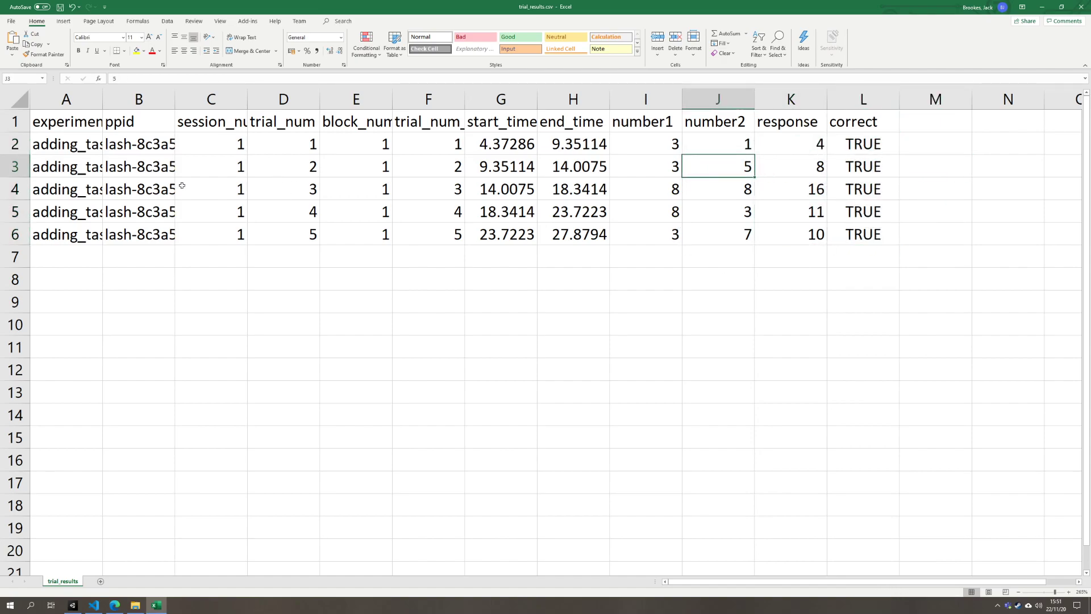
pyautogui.moveTo(857, 231); pyautogui.dragTo(88, 139)
pyautogui.click(188, 166)
pyautogui.hotkey('alt', 'F4')
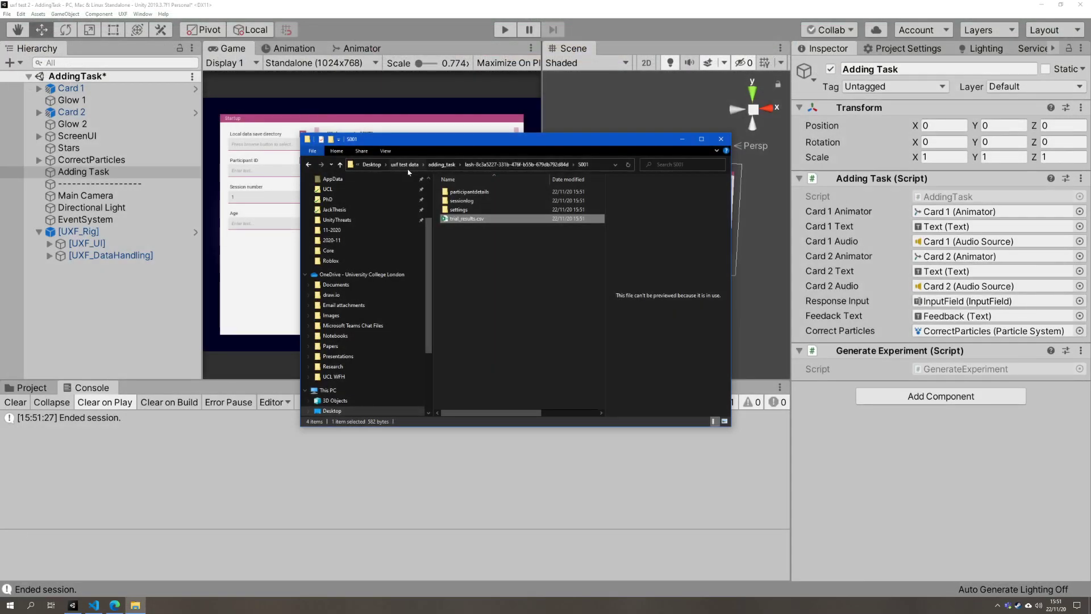
# - Switch to Unity and create an empty root object named Cursor directly above Adding Task in the scene hierarchy
pyautogui.click(160, 303)
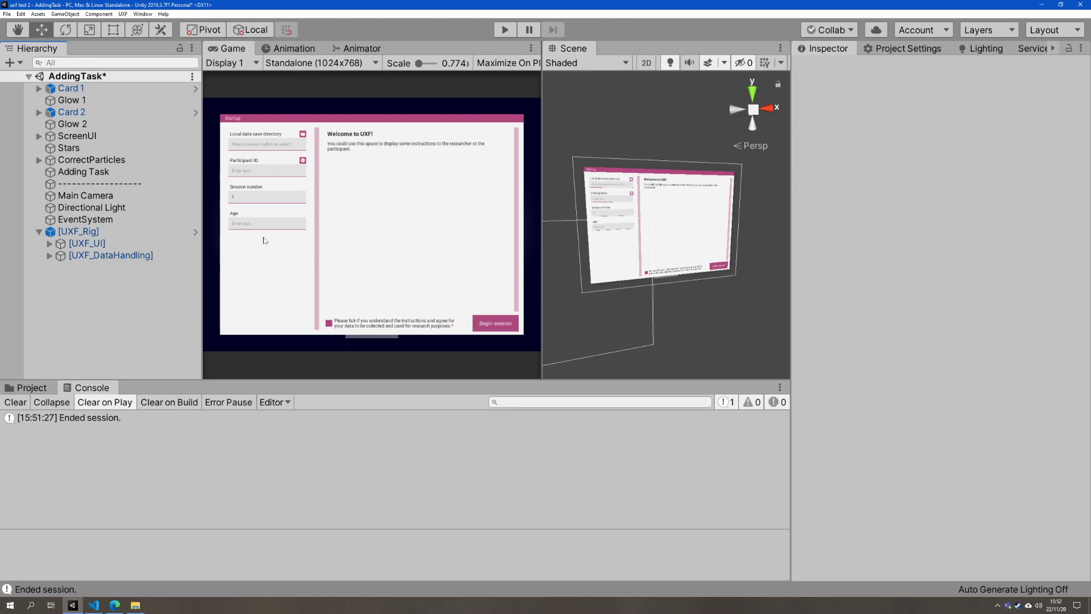
pyautogui.click(114, 173)
pyautogui.rightClick(116, 173)
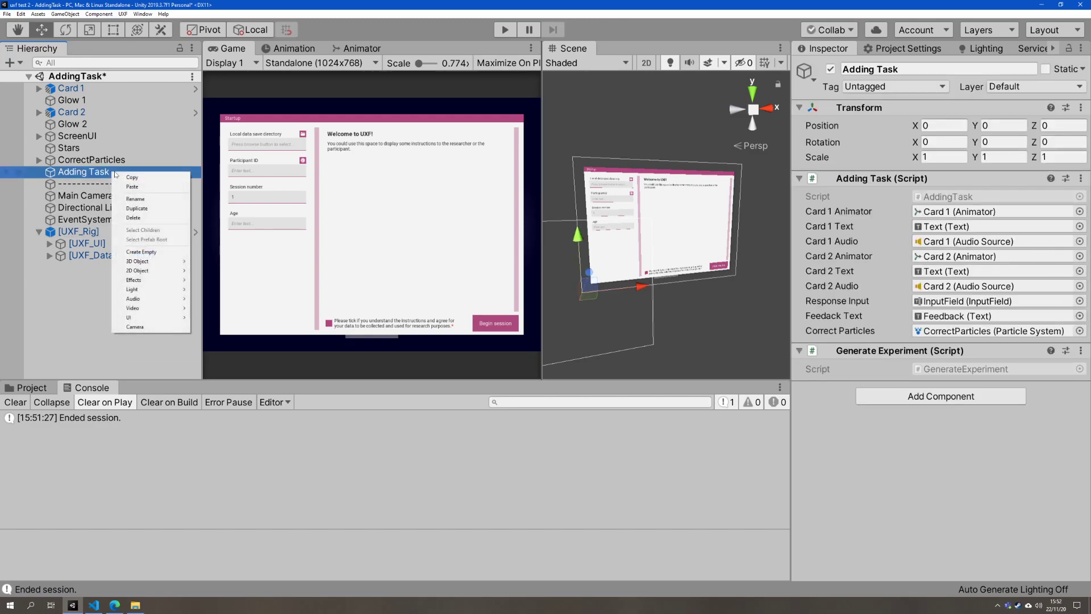
pyautogui.click(141, 251)
pyautogui.moveTo(110, 190); pyautogui.dragTo(68, 175)
pyautogui.press('F2')
pyautogui.write('Cursor')
pyautogui.press('Return')
# - Add a Mouse Screen Tracker component to the Cursor object and check its custom header settings
pyautogui.click(912, 187)
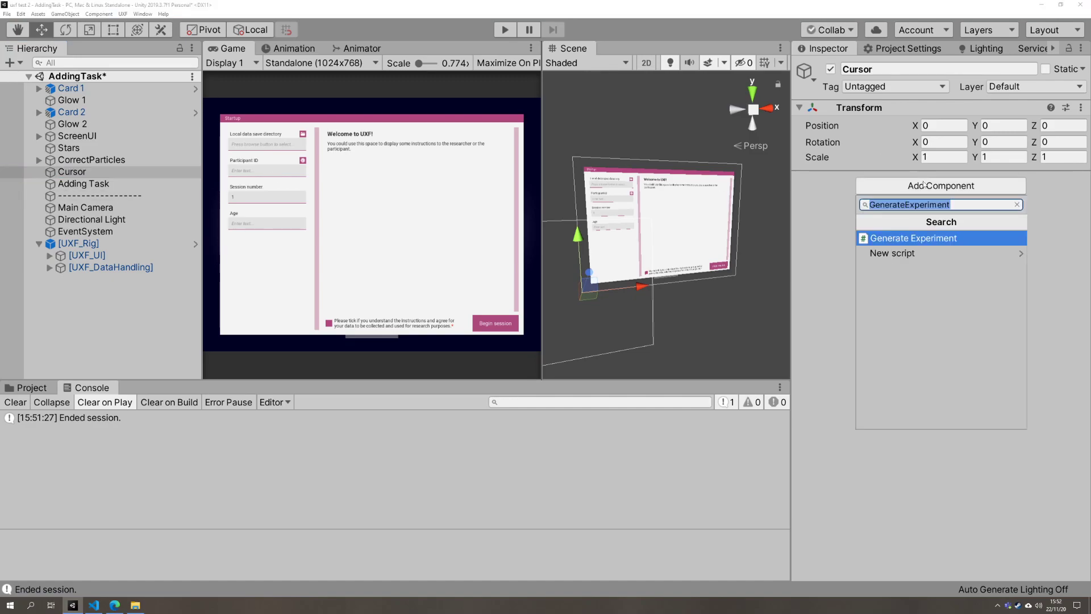
pyautogui.write('cur')
pyautogui.press('BackSpace')
pyautogui.press('BackSpace')
pyautogui.press('BackSpace')
pyautogui.write('cu')
pyautogui.press('BackSpace')
pyautogui.press('BackSpace')
pyautogui.write('mou')
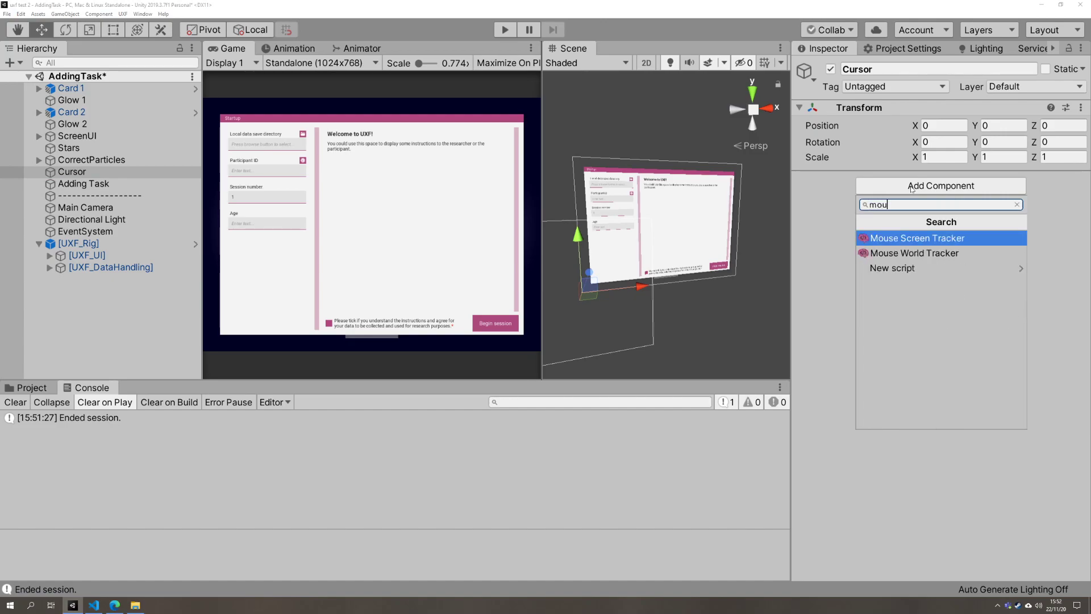
pyautogui.press('Down')
pyautogui.press('Up')
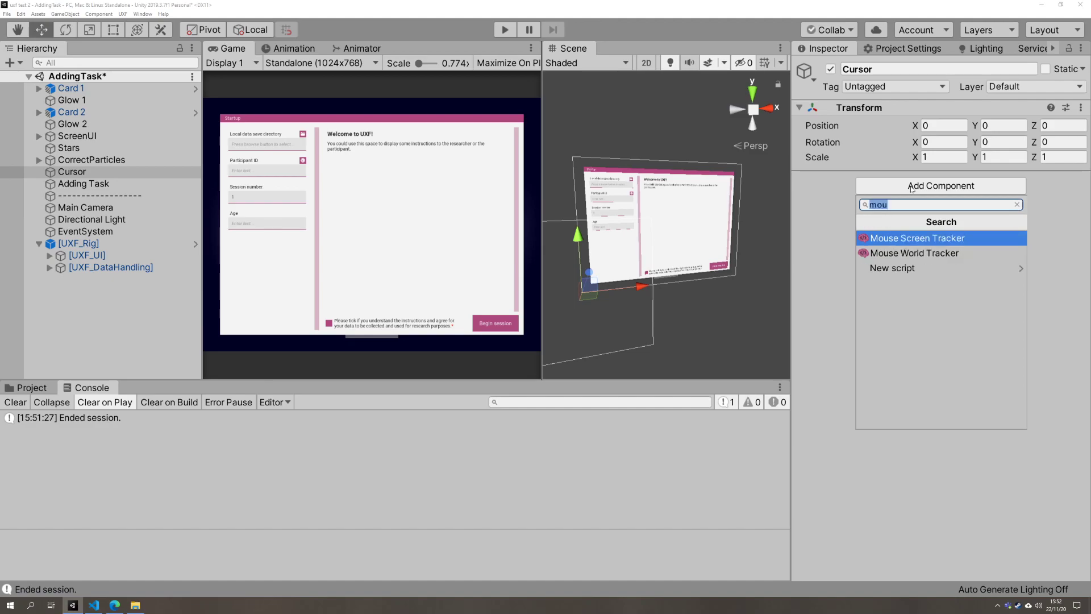
pyautogui.click(902, 240)
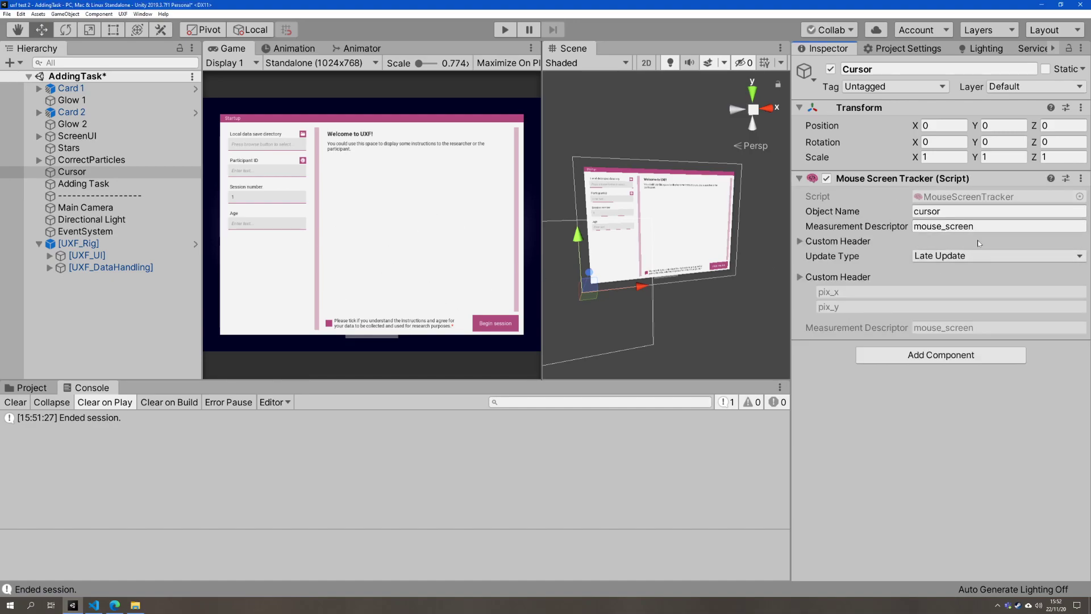
pyautogui.click(824, 241)
pyautogui.click(823, 241)
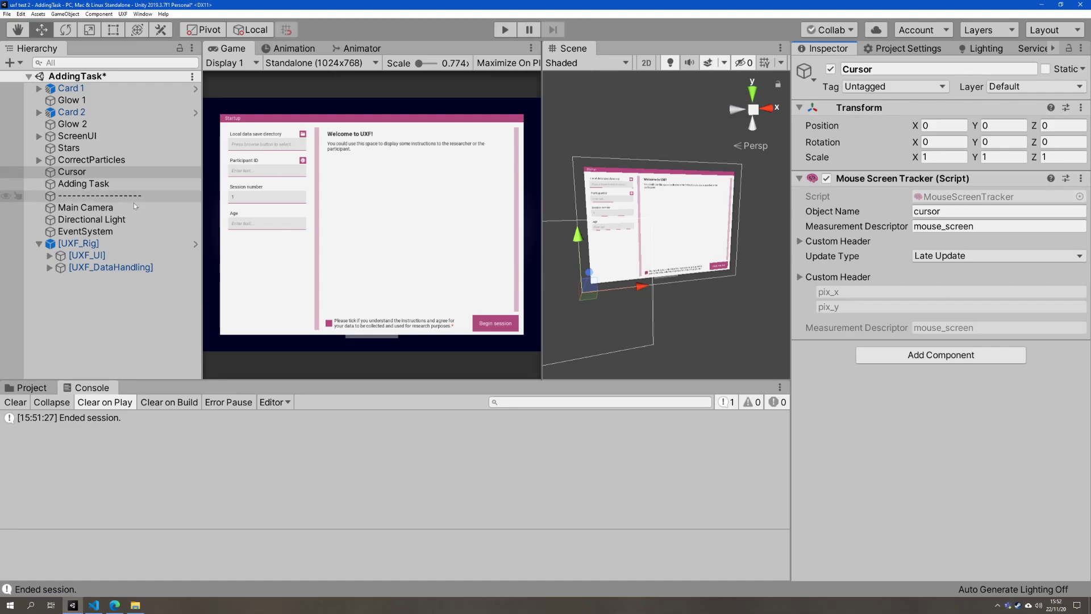
# - Add the Cursor object to the Tracked Objects in the data collection settings of the [UXF_Rig] session
pyautogui.click(88, 244)
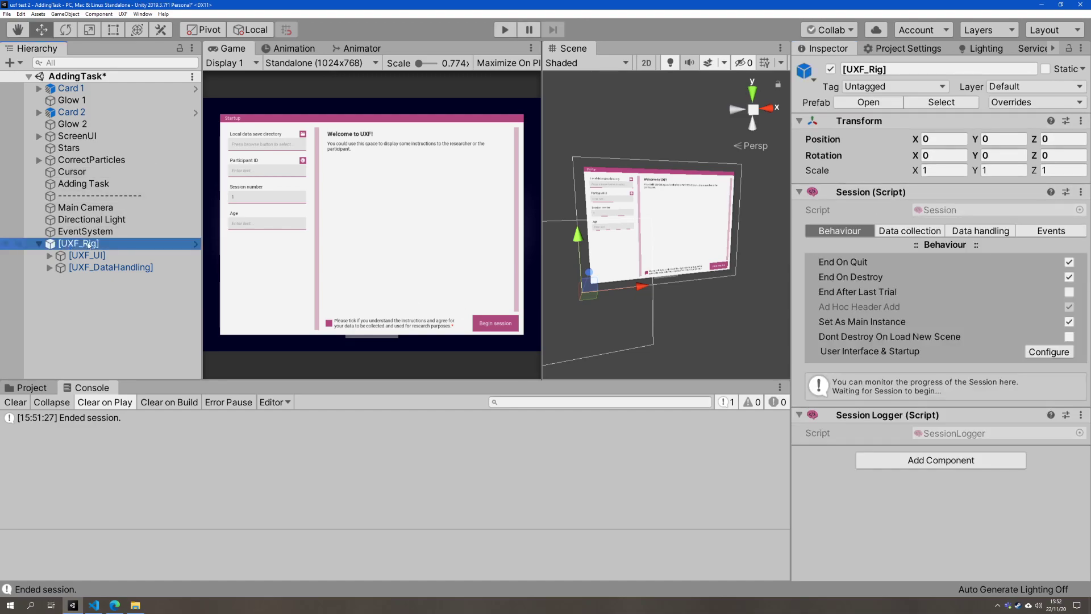
pyautogui.click(967, 231)
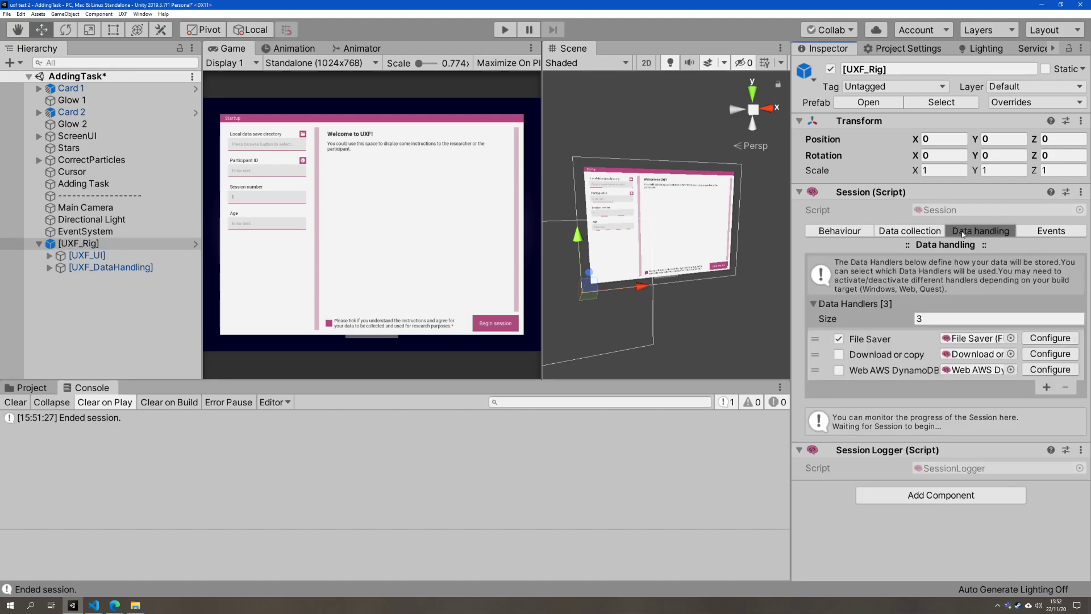
pyautogui.click(925, 231)
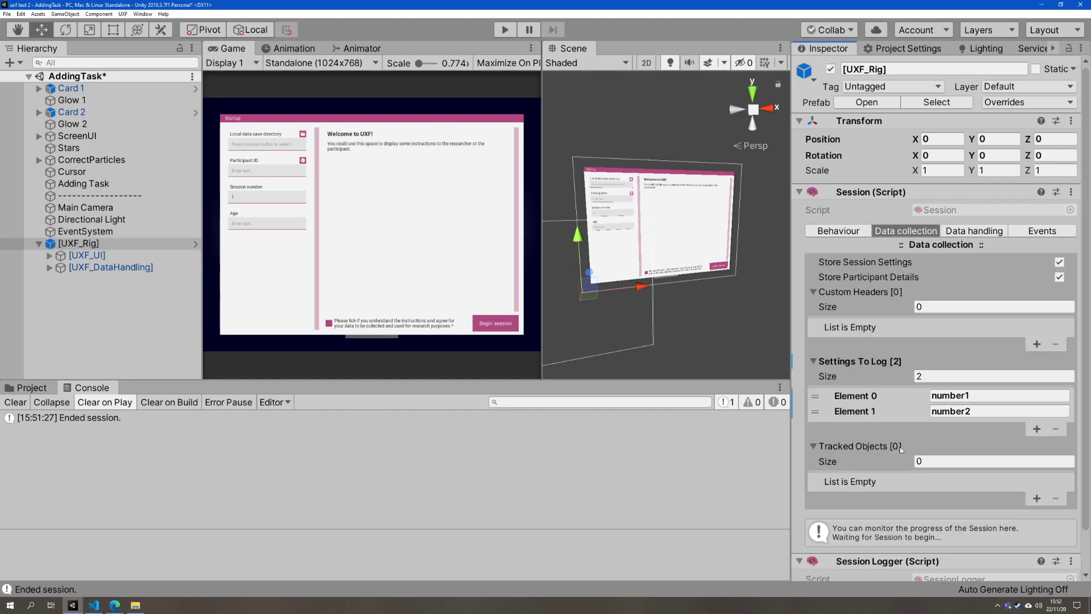
pyautogui.moveTo(72, 171); pyautogui.dragTo(880, 444)
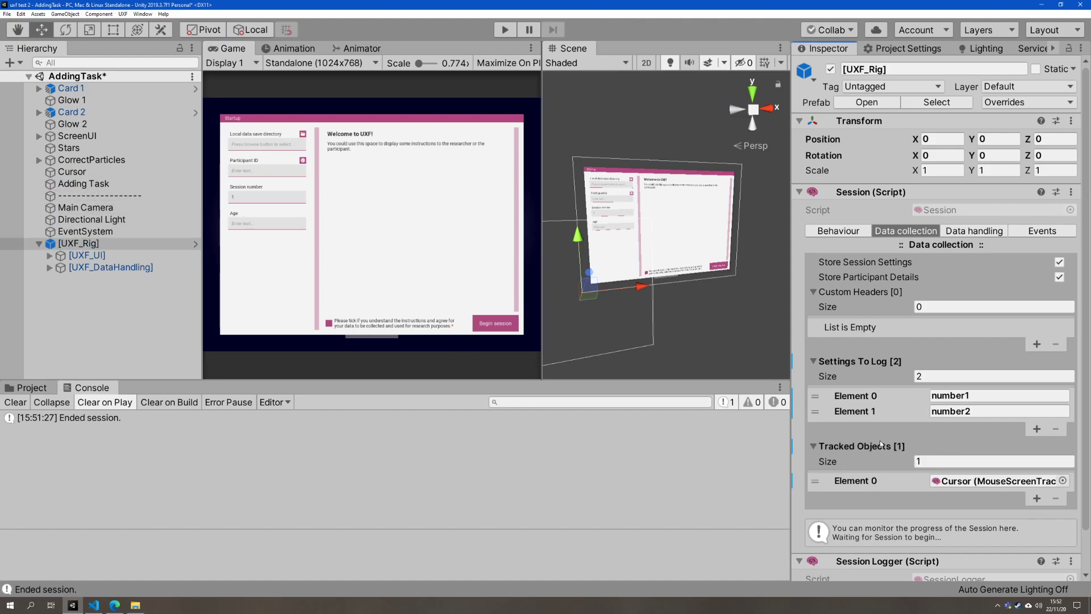
# - Play the scene, generate a participant ID, enter 32323 as the age, accept the consent statement and begin the session
pyautogui.hotkey('ctrl', 'p')
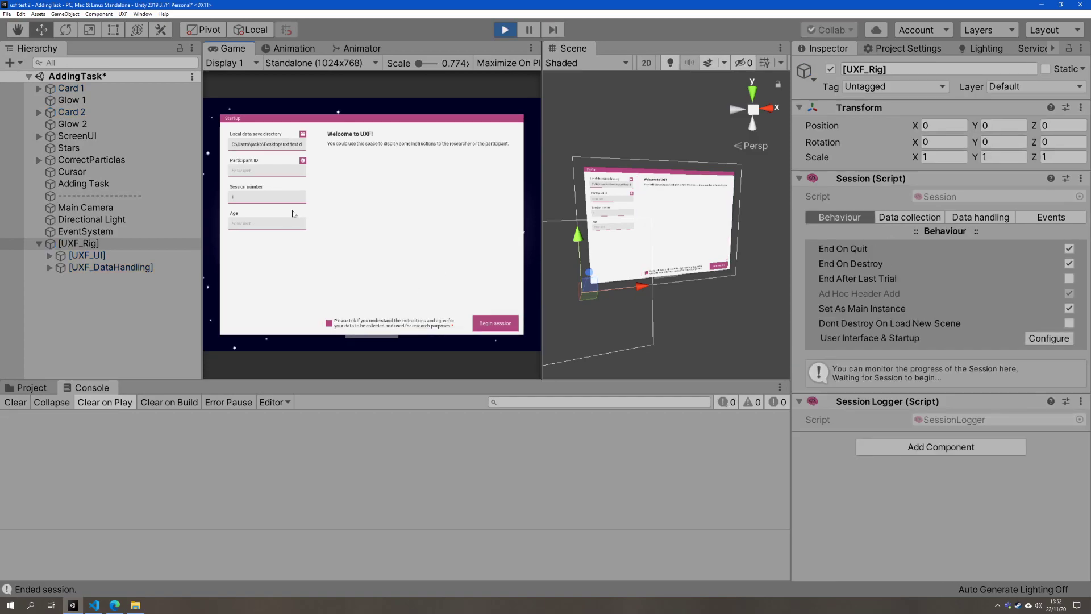
pyautogui.click(270, 174)
pyautogui.write('2')
pyautogui.click(303, 160)
pyautogui.click(293, 223)
pyautogui.write('323')
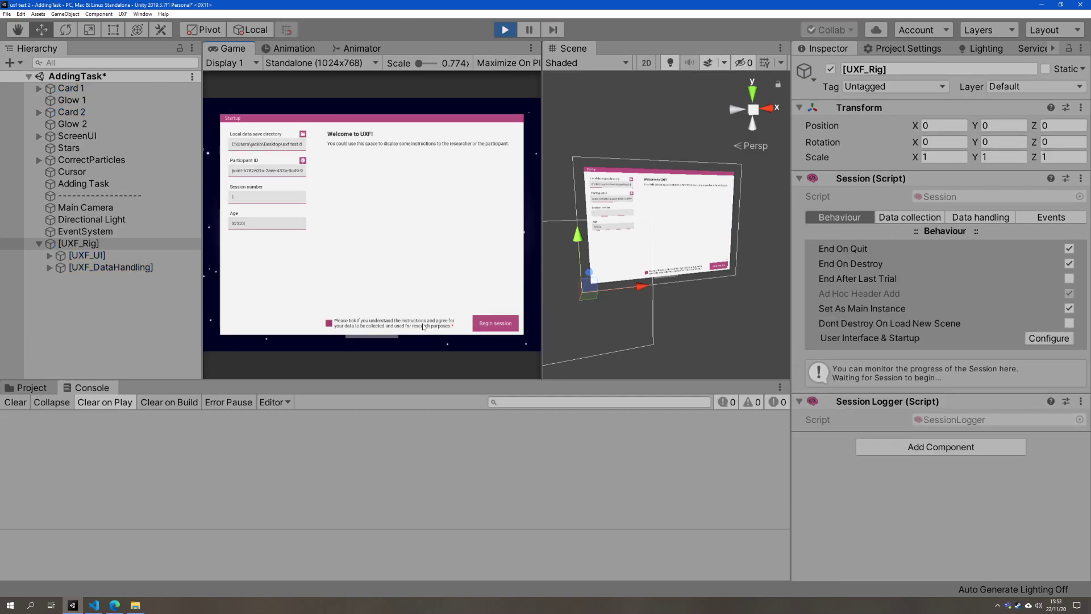
pyautogui.click(496, 323)
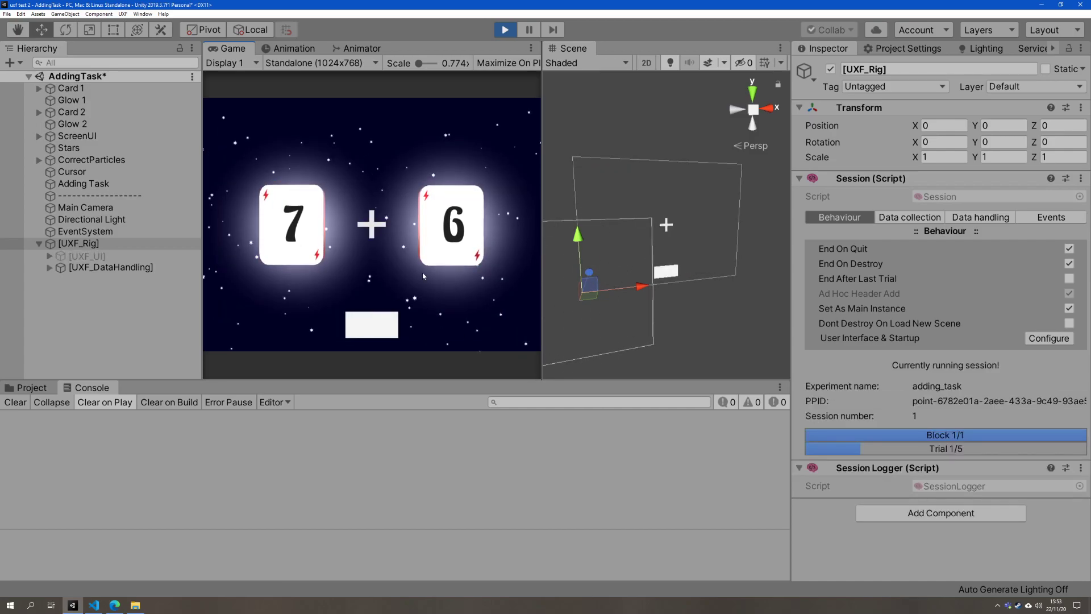
# - Submit the answer 13 for the 7 + 6 trial and stop playing the scene
pyautogui.write('13')
pyautogui.press('Return')
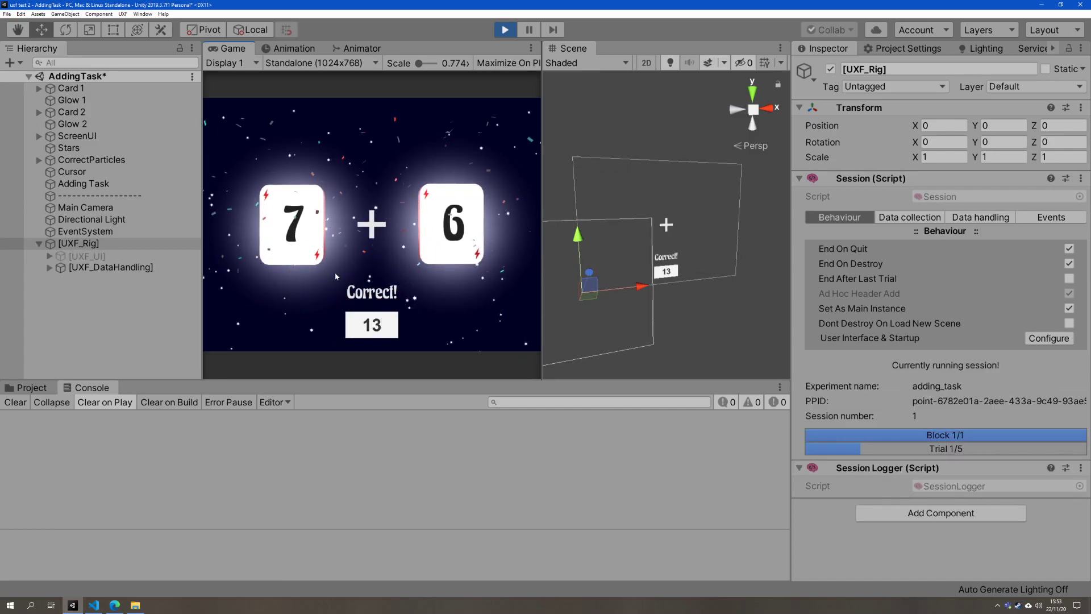
pyautogui.click(505, 30)
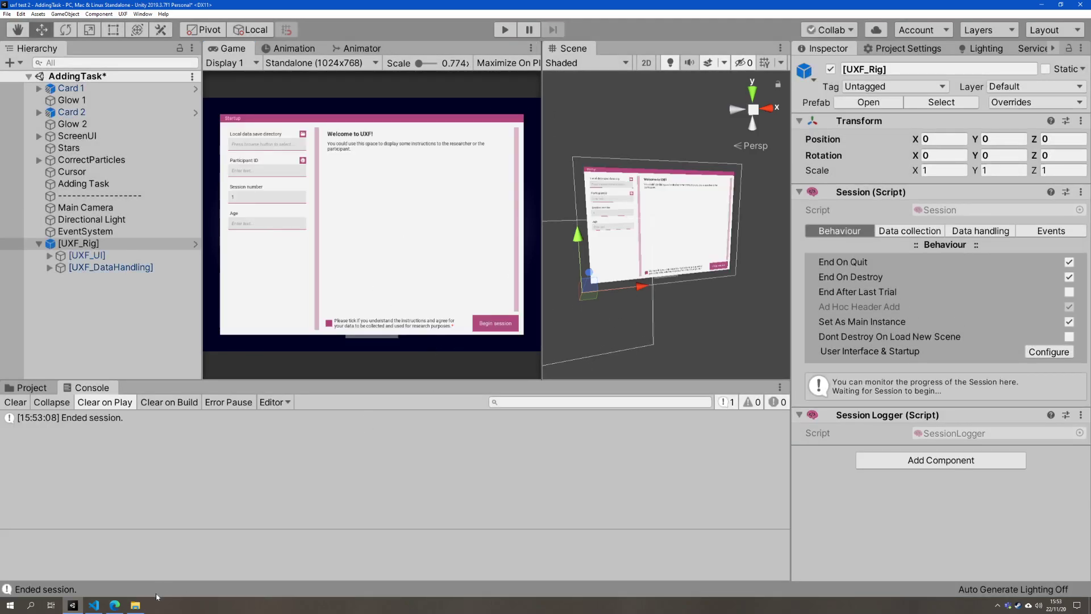
# - In File Explorer, open cursor_mouse_screen_T001.csv from the trackers folder of the newest adding_task participant's S001 session
pyautogui.click(135, 604)
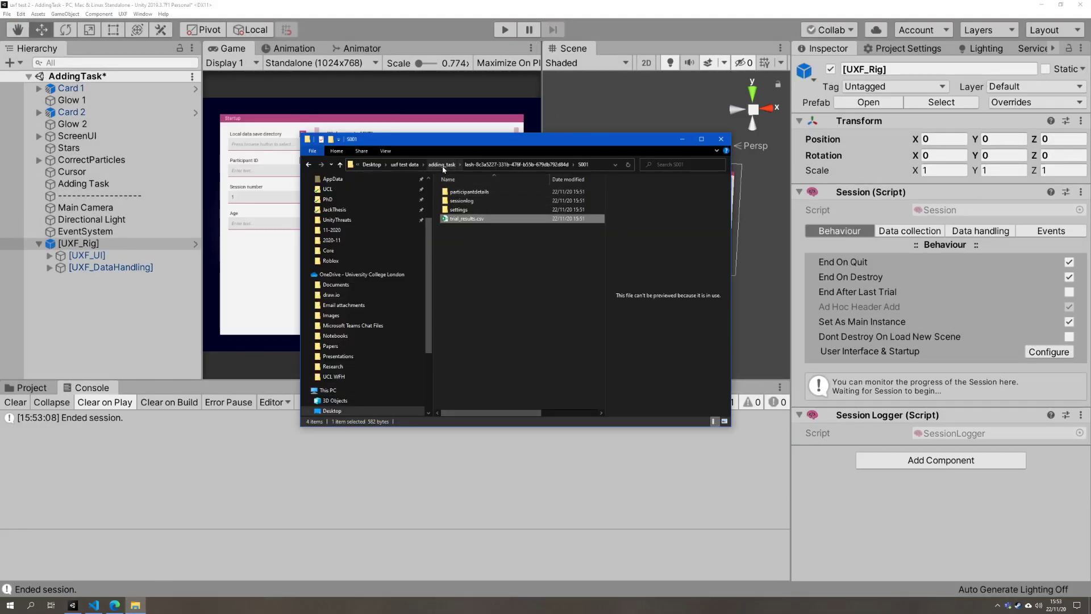
pyautogui.click(443, 167)
pyautogui.doubleClick(465, 200)
pyautogui.doubleClick(465, 200)
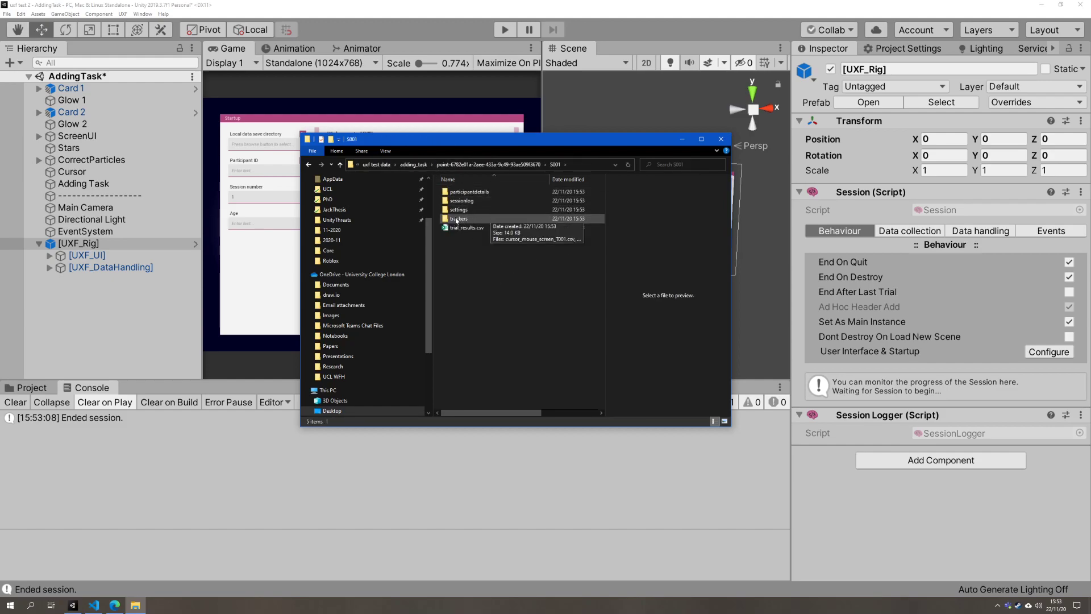
pyautogui.doubleClick(458, 222)
pyautogui.click(467, 192)
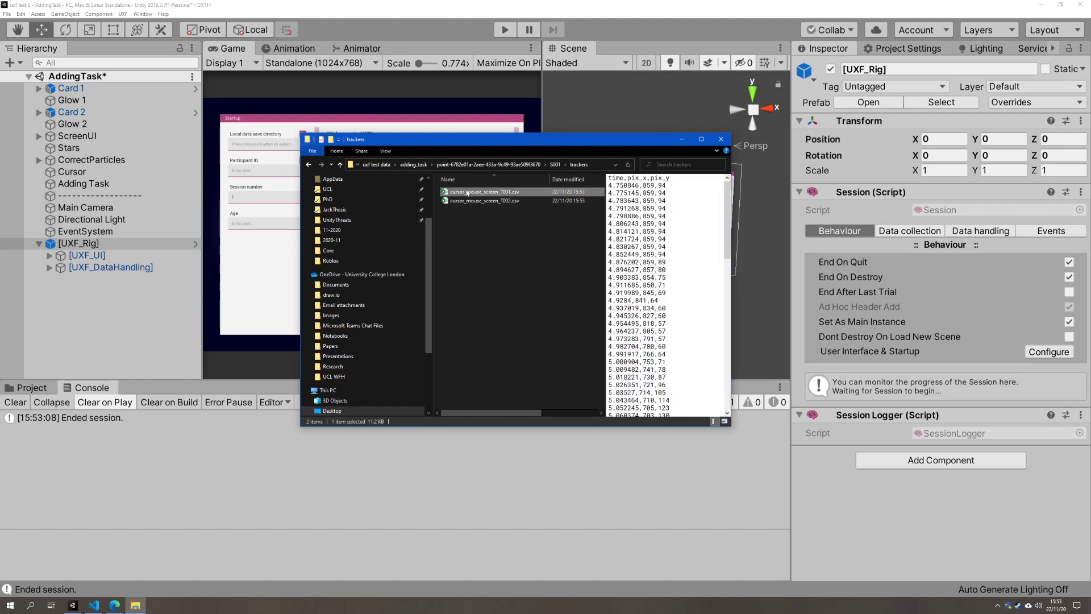
pyautogui.doubleClick(495, 198)
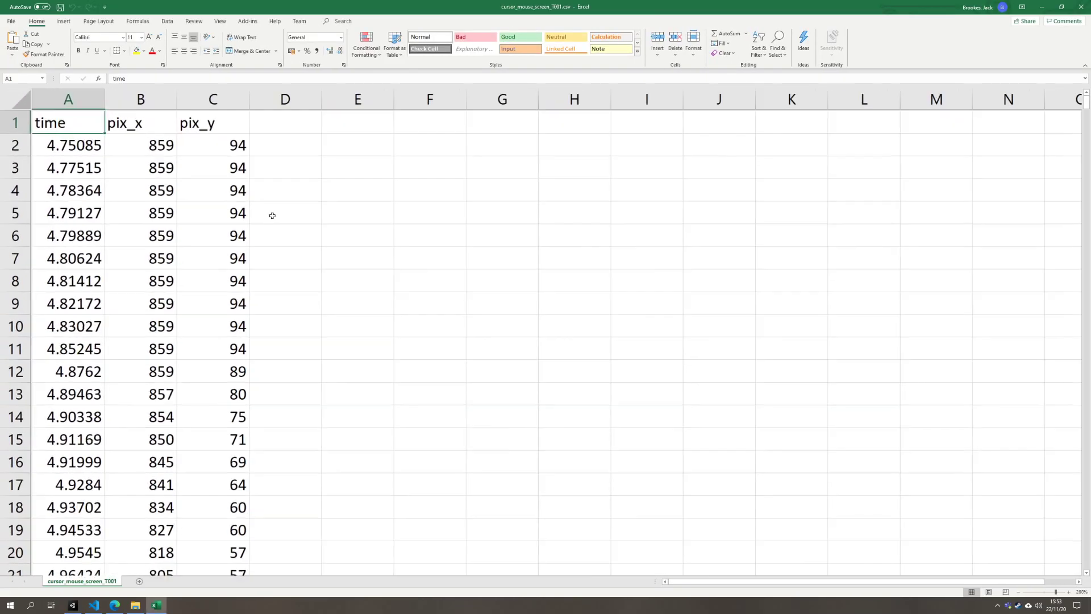
# - Examine the time, pix_x and pix_y values recorded in the cursor tracking spreadsheet, and close it
pyautogui.moveTo(142, 146); pyautogui.dragTo(219, 409)
pyautogui.scroll(-20, 219, 410)
pyautogui.scroll(-8, 256, 402)
pyautogui.moveTo(74, 290); pyautogui.dragTo(227, 482)
pyautogui.click(448, 383)
pyautogui.hotkey('alt', 'F4')
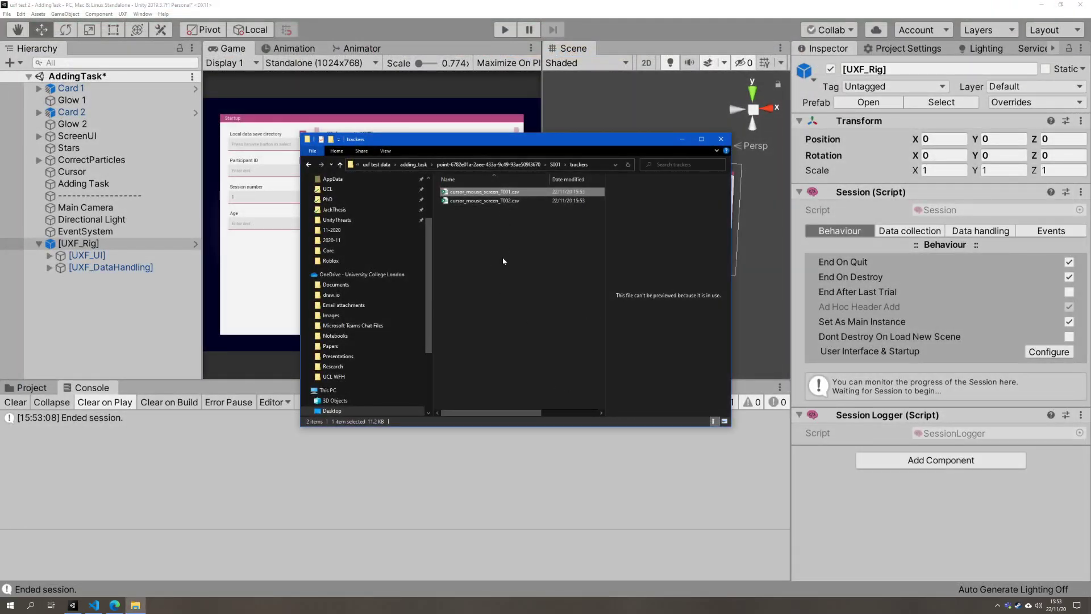
# - Back in Unity, add two custom headers to the [UXF_Rig] session's data collection settings and name the first one correct
pyautogui.click(555, 164)
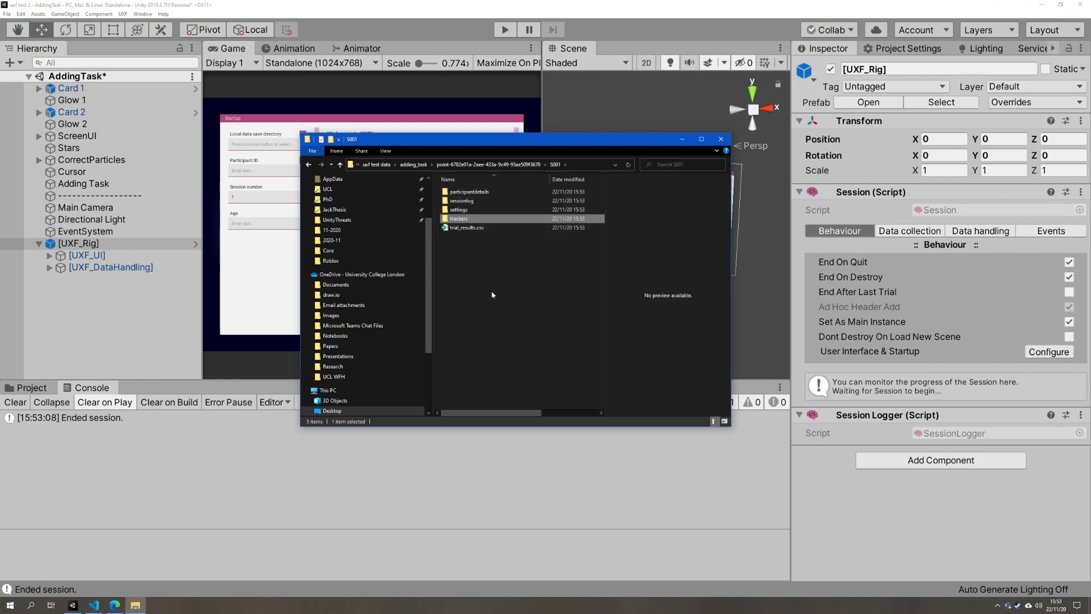
pyautogui.click(130, 311)
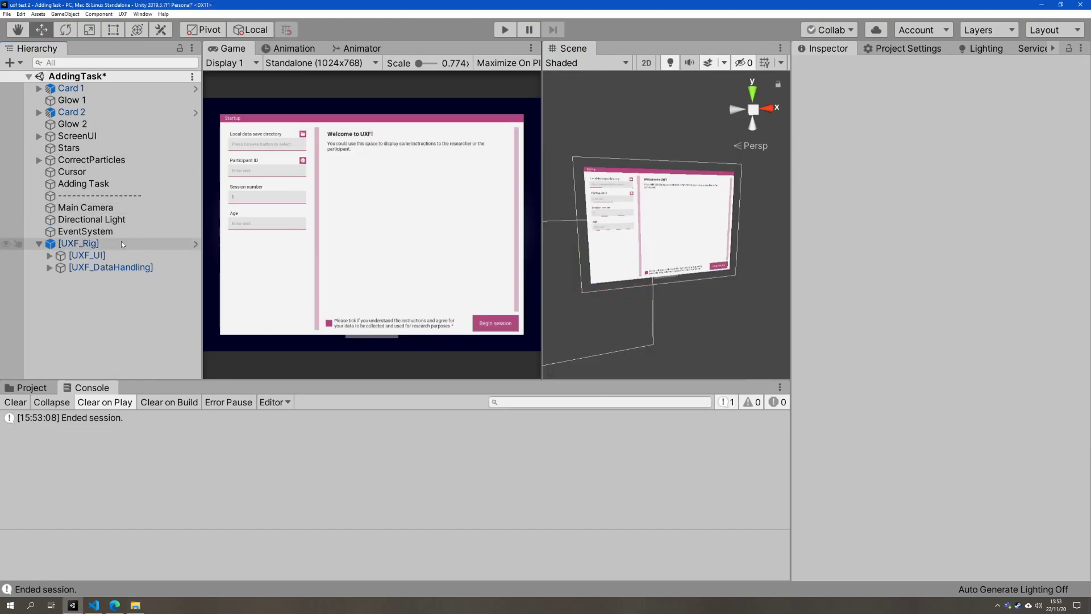
pyautogui.click(102, 245)
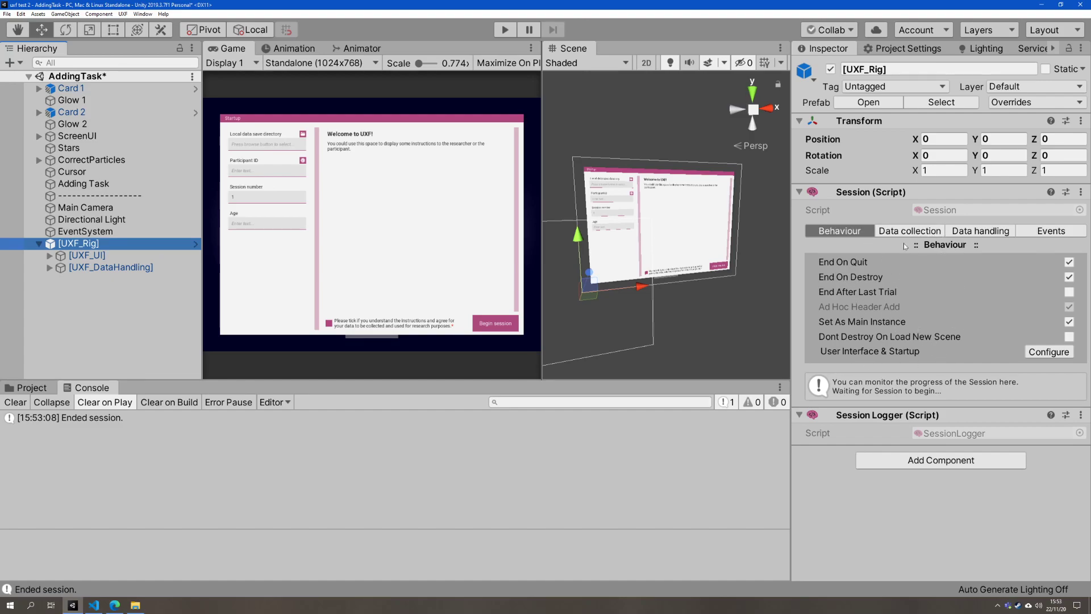
pyautogui.click(910, 230)
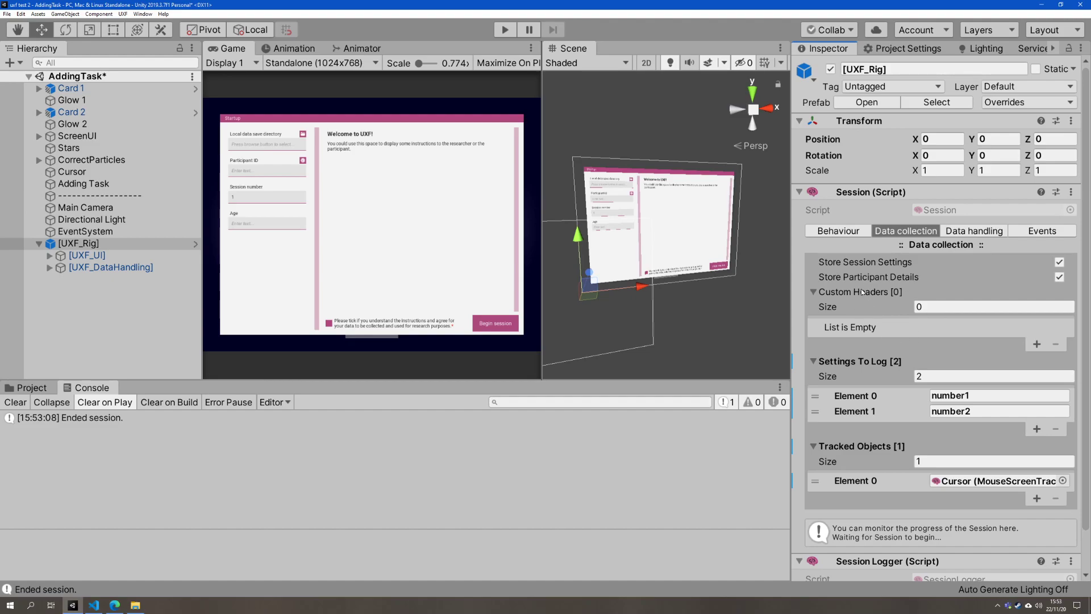
pyautogui.moveTo(861, 292)
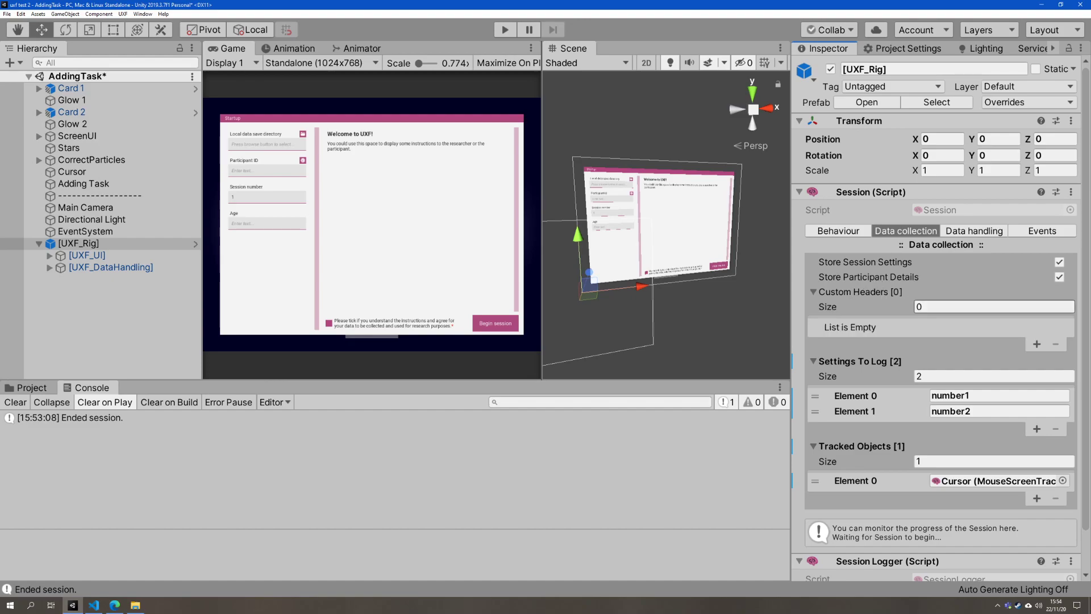
pyautogui.click(938, 307)
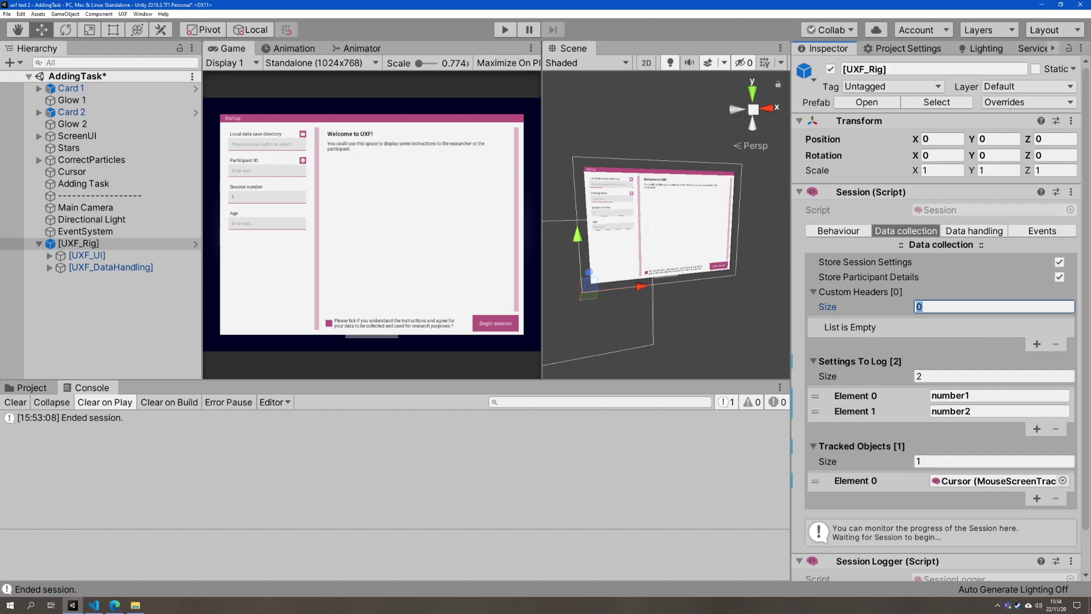
pyautogui.click(1037, 343)
pyautogui.click(1038, 343)
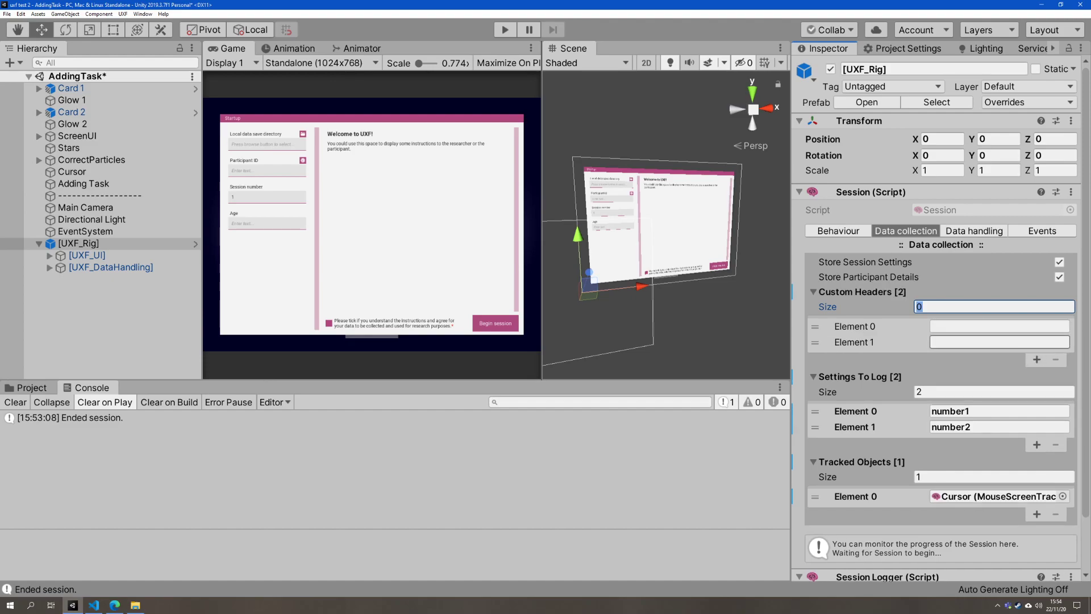
pyautogui.click(999, 326)
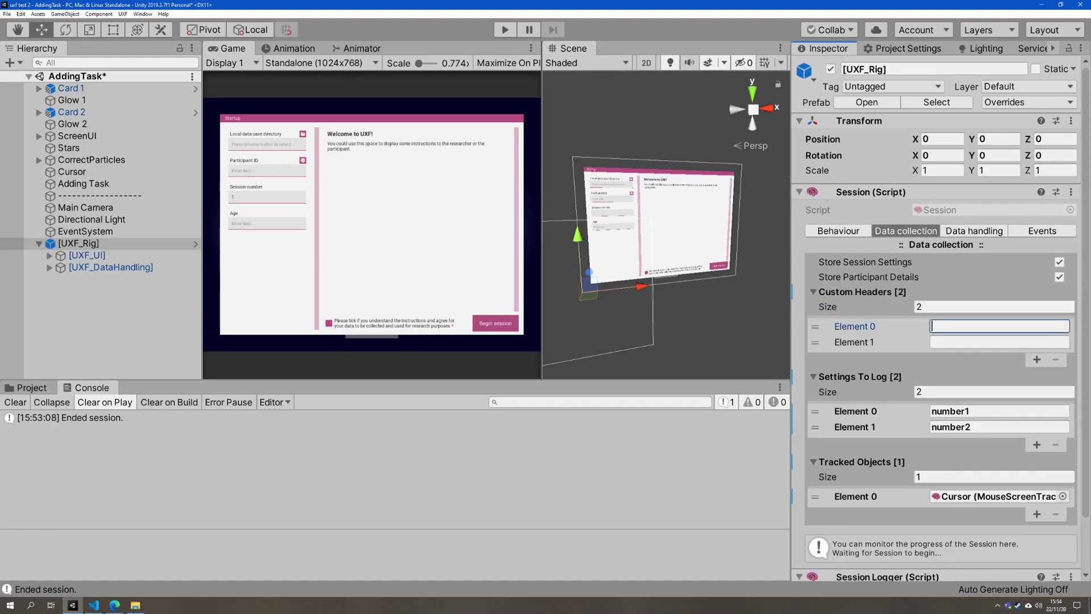
pyautogui.write('corr')
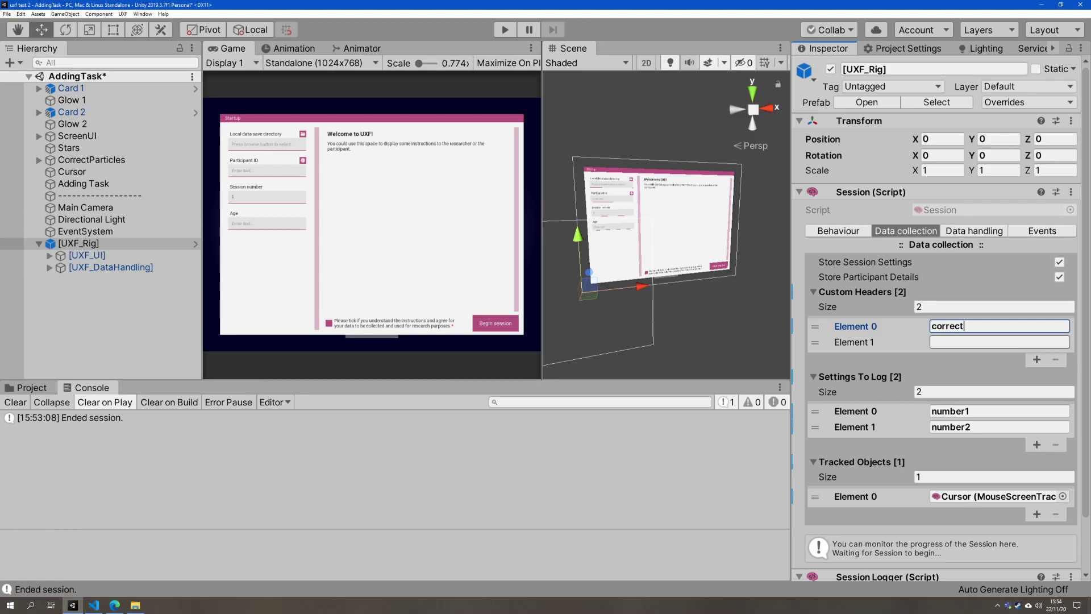
pyautogui.write('ect')
# - Copy the response result key from AddingTask.cs in Visual Studio Code and paste it as the second custom header in Unity
pyautogui.click(1023, 339)
pyautogui.hotkey('alt', 'Tab')
pyautogui.hotkey('alt', 'Tab')
pyautogui.hotkey('alt', 'Tab')
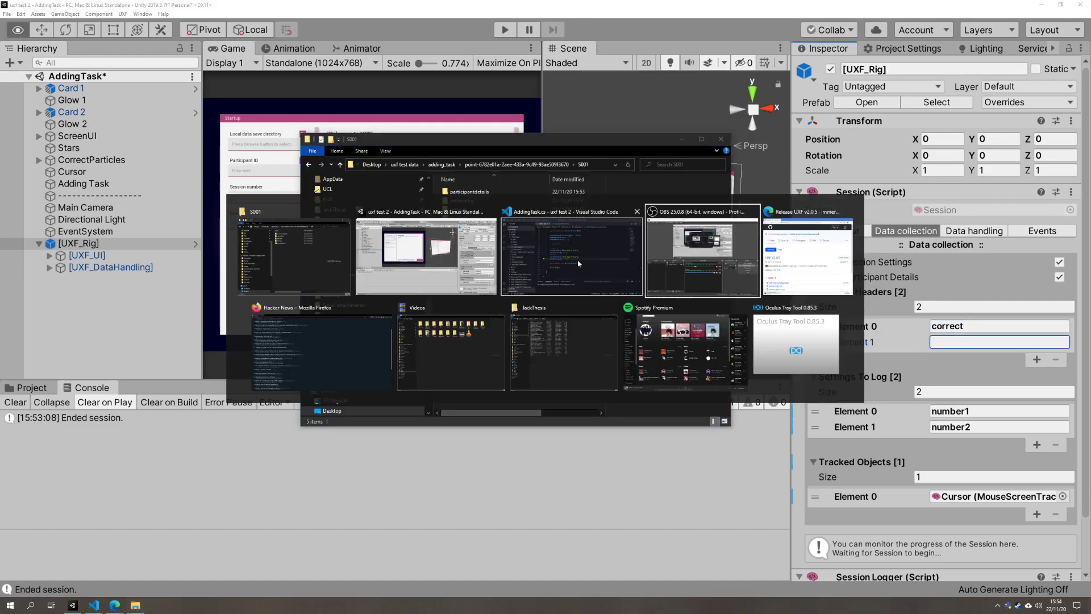
pyautogui.press('Escape')
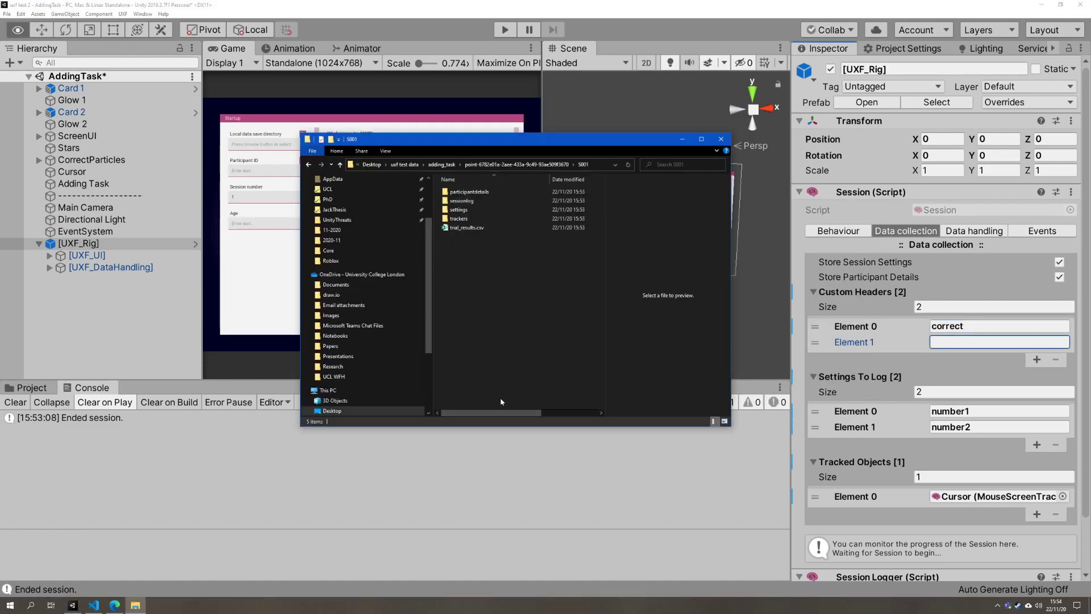
pyautogui.click(93, 605)
pyautogui.scroll(4, 525, 221)
pyautogui.doubleClick(497, 220)
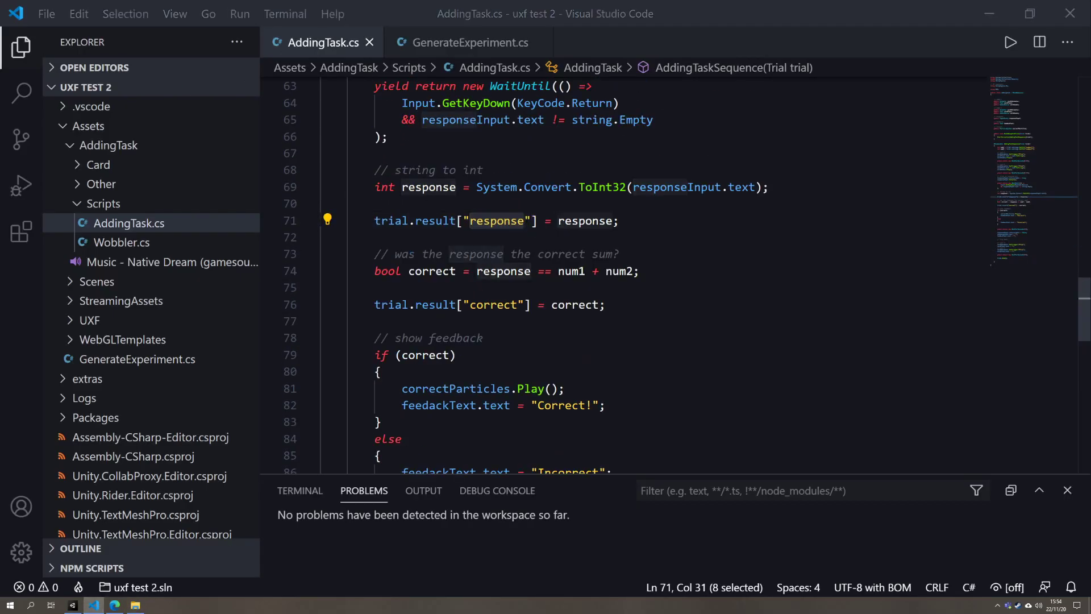
pyautogui.hotkey('ctrl', 'c')
pyautogui.hotkey('alt', 'Tab')
pyautogui.click(957, 341)
pyautogui.hotkey('ctrl', 'v')
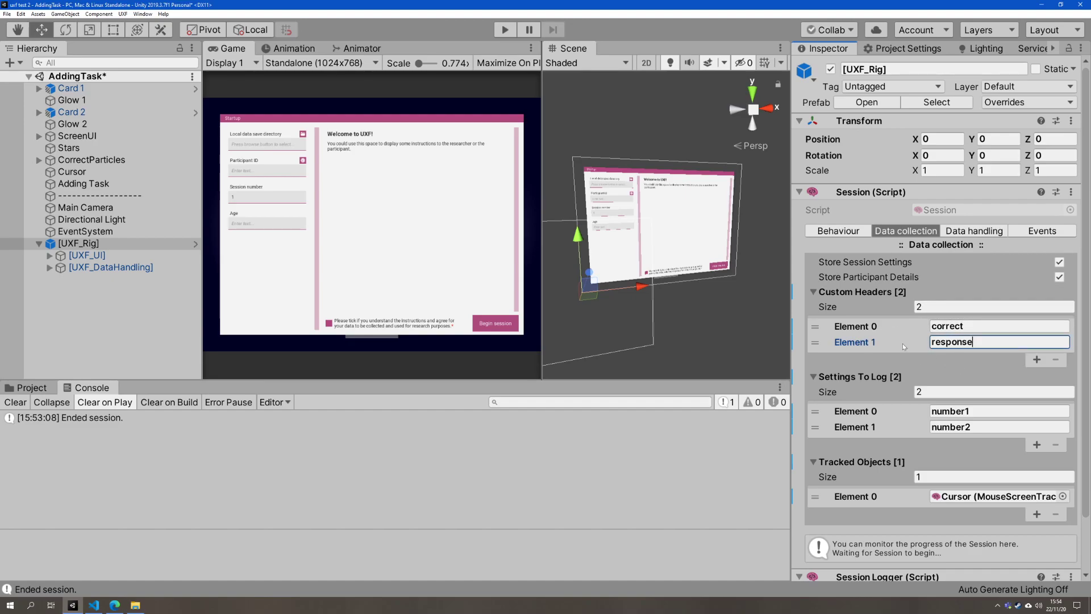
pyautogui.click(921, 323)
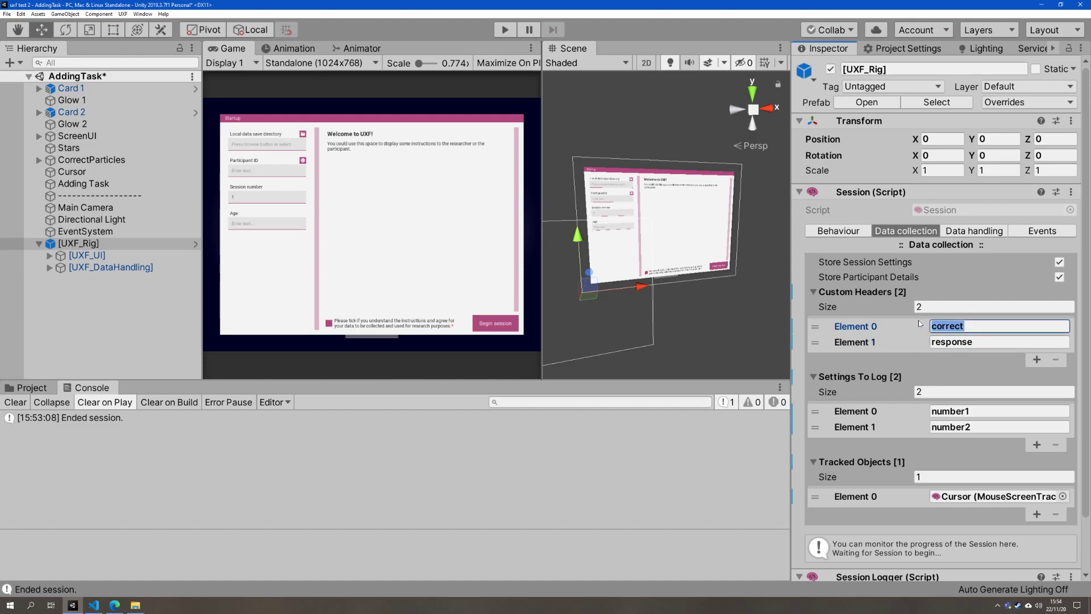
pyautogui.click(958, 326)
pyautogui.hotkey('alt', 'Tab')
pyautogui.hotkey('alt', 'Tab')
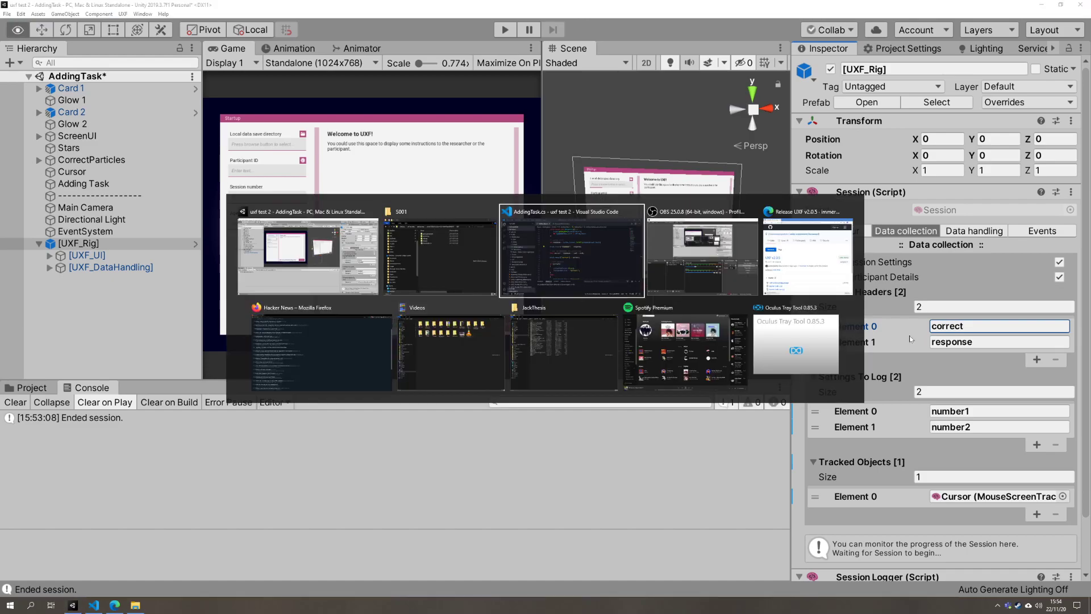
pyautogui.keyDown('alt'); pyautogui.click(139, 606); pyautogui.keyUp('alt')
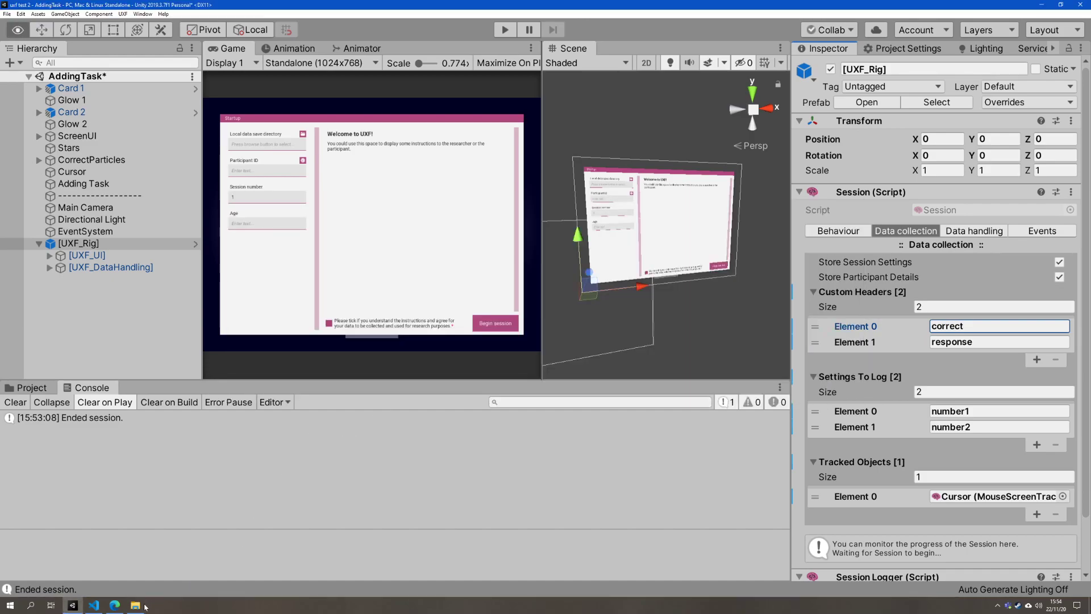
pyautogui.click(945, 339)
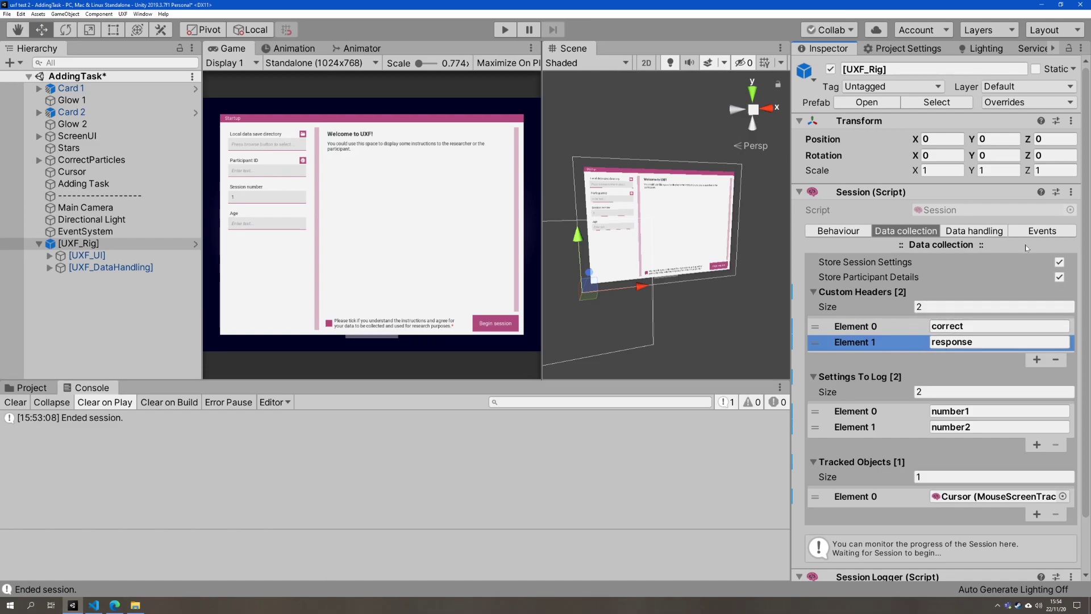
# - Try Web AWS DynamoDB in place of File Saver as the session's active data handler
pyautogui.click(974, 231)
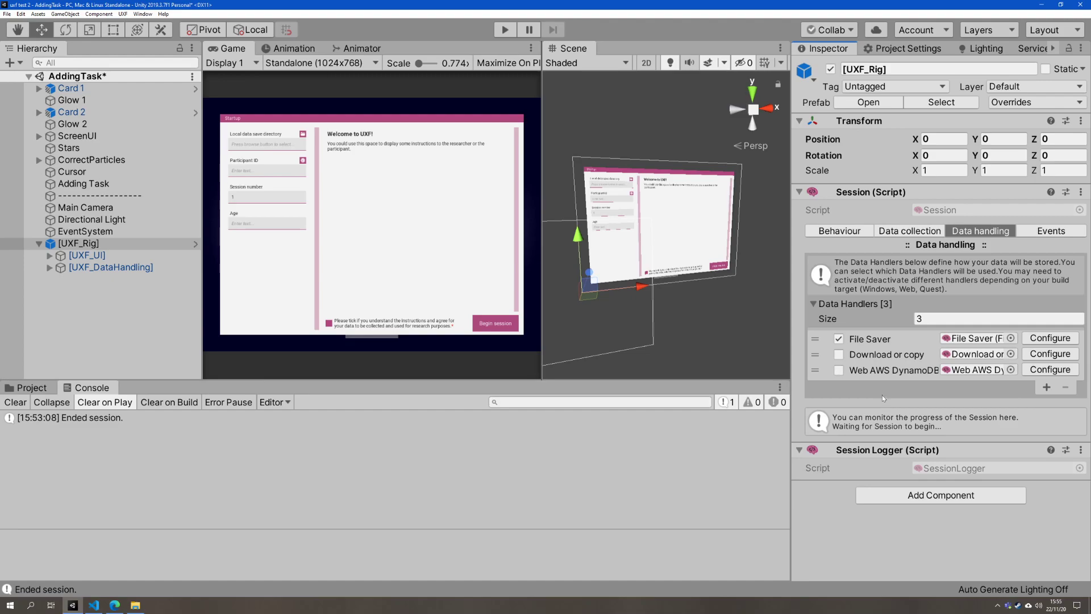
pyautogui.click(839, 339)
pyautogui.click(844, 369)
pyautogui.click(839, 371)
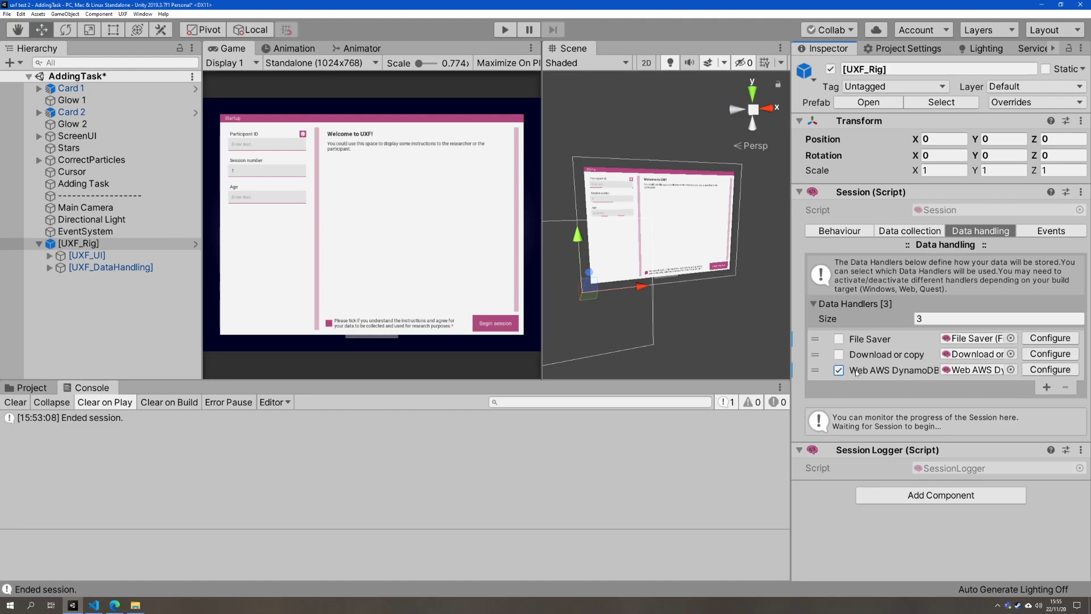
pyautogui.moveTo(790, 352); pyautogui.dragTo(724, 353)
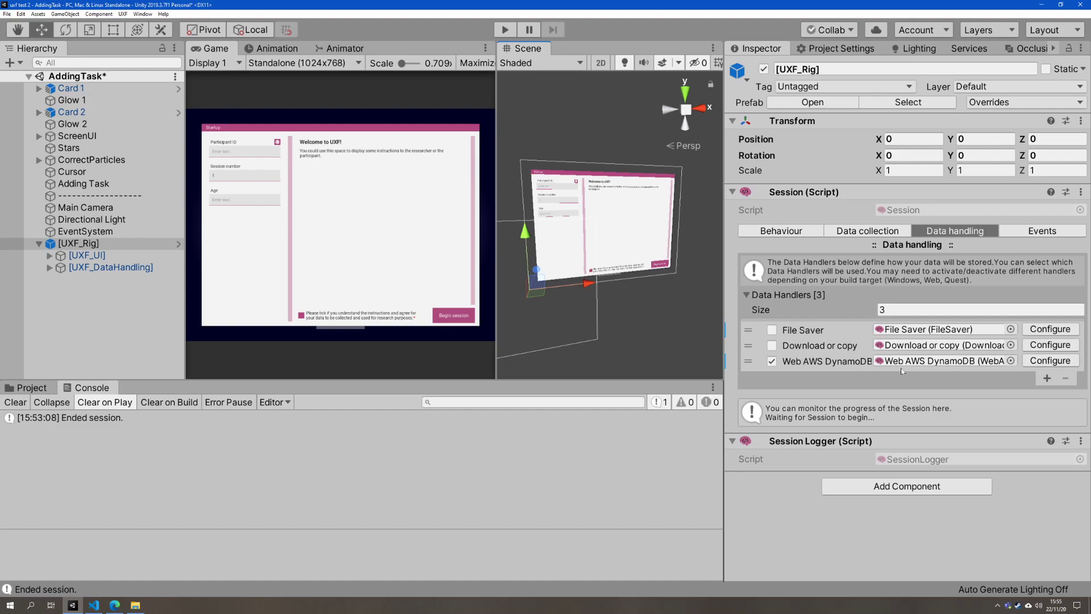
# - Re-enable the File Saver data handler, disable Web AWS DynamoDB, and try toggling the Download or copy handler
pyautogui.click(772, 329)
pyautogui.click(772, 361)
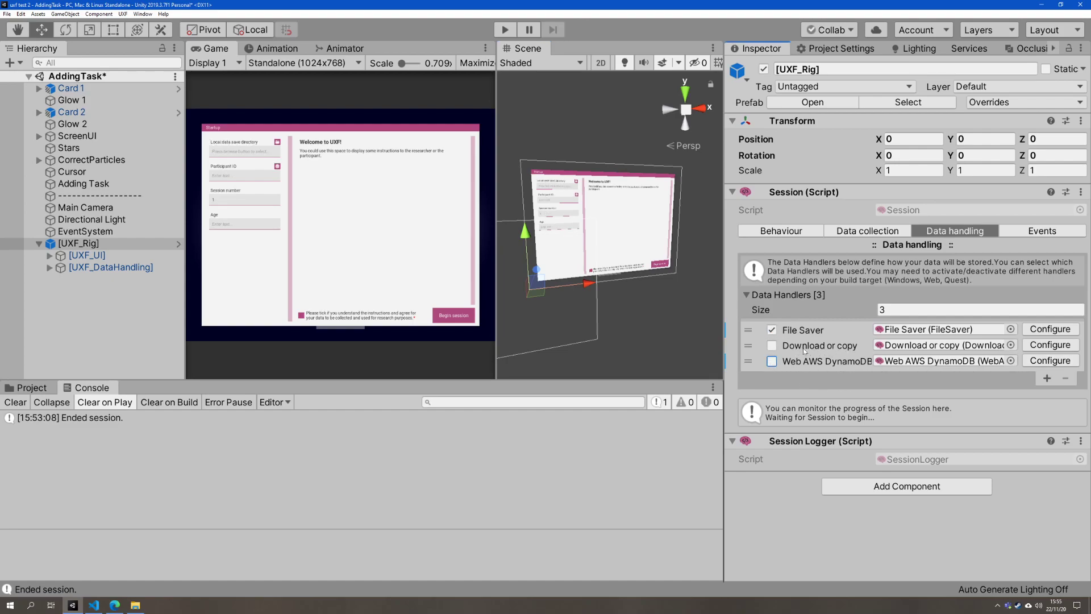
pyautogui.click(773, 347)
pyautogui.click(776, 347)
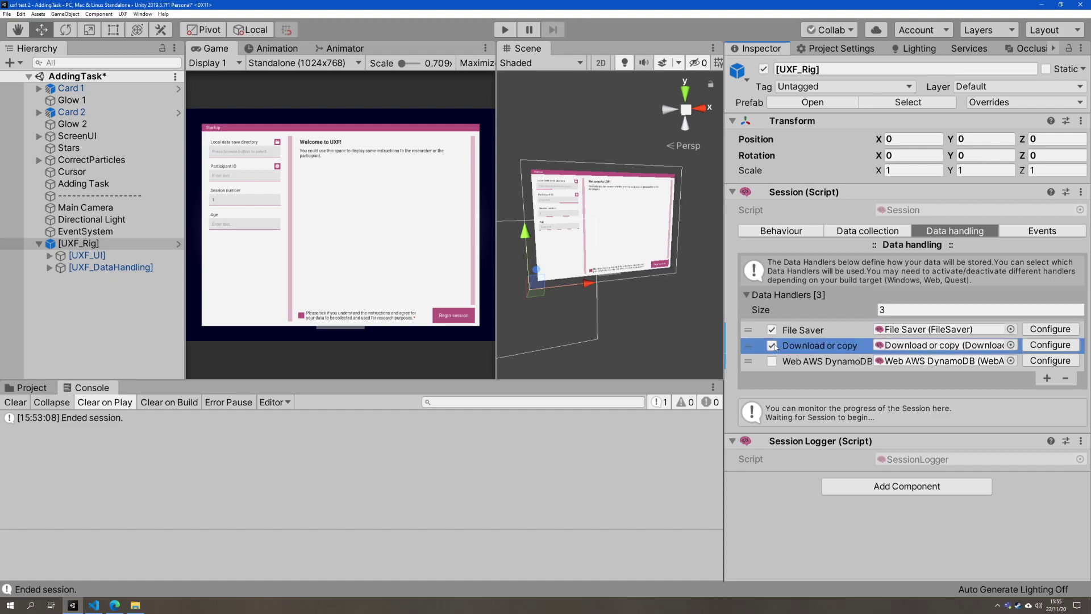
pyautogui.click(771, 349)
pyautogui.click(771, 350)
pyautogui.click(772, 348)
pyautogui.moveTo(726, 343); pyautogui.dragTo(831, 343)
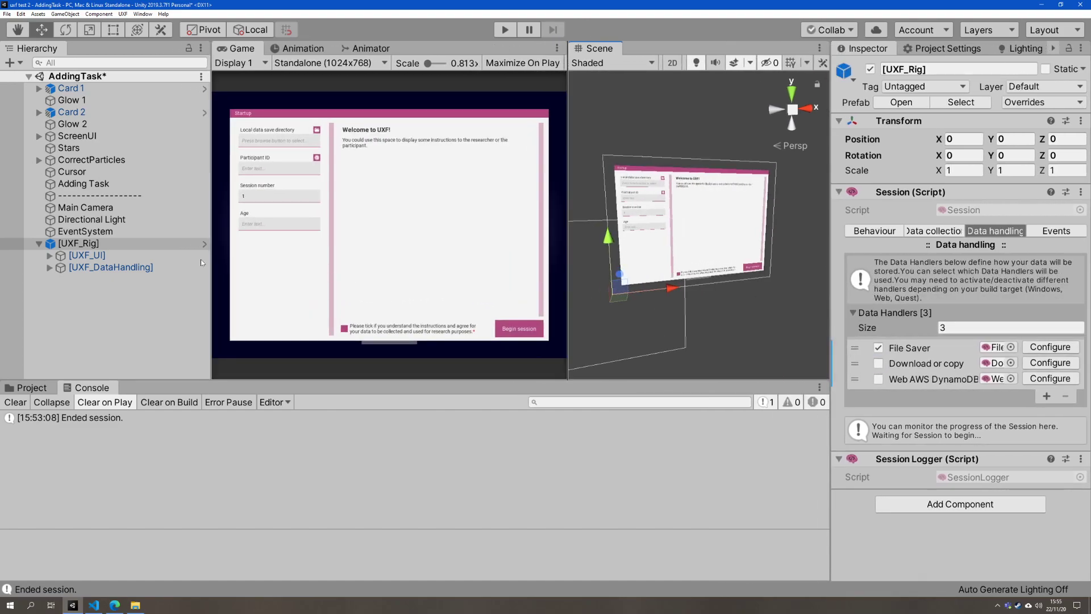
# - Open the configuration of the session's User Interface & Startup and set the Startup Mode to Automatic
pyautogui.click(881, 231)
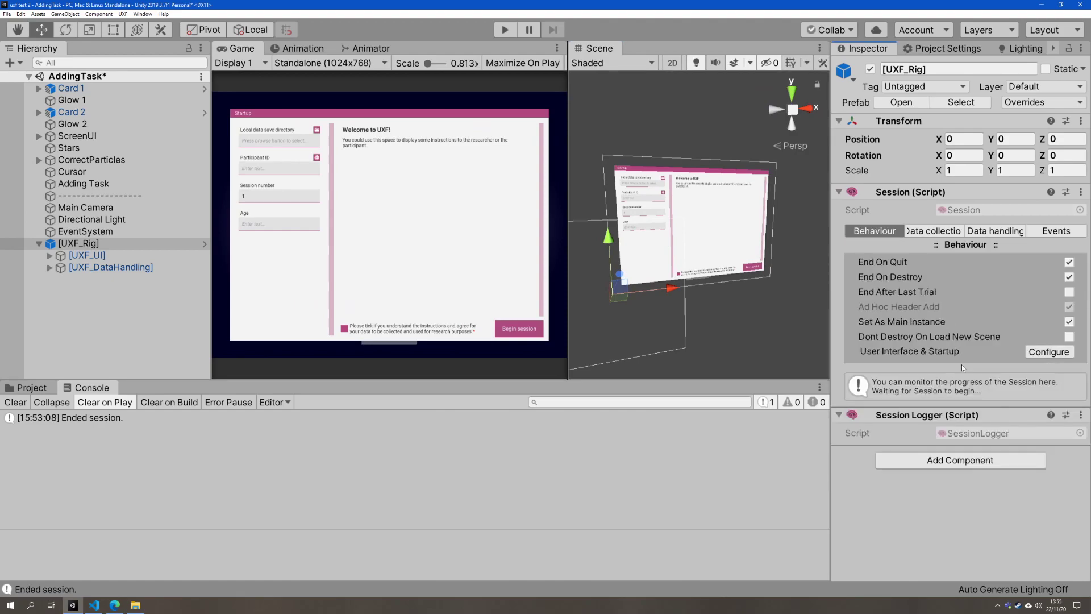
pyautogui.click(1033, 353)
pyautogui.scroll(-8, 891, 406)
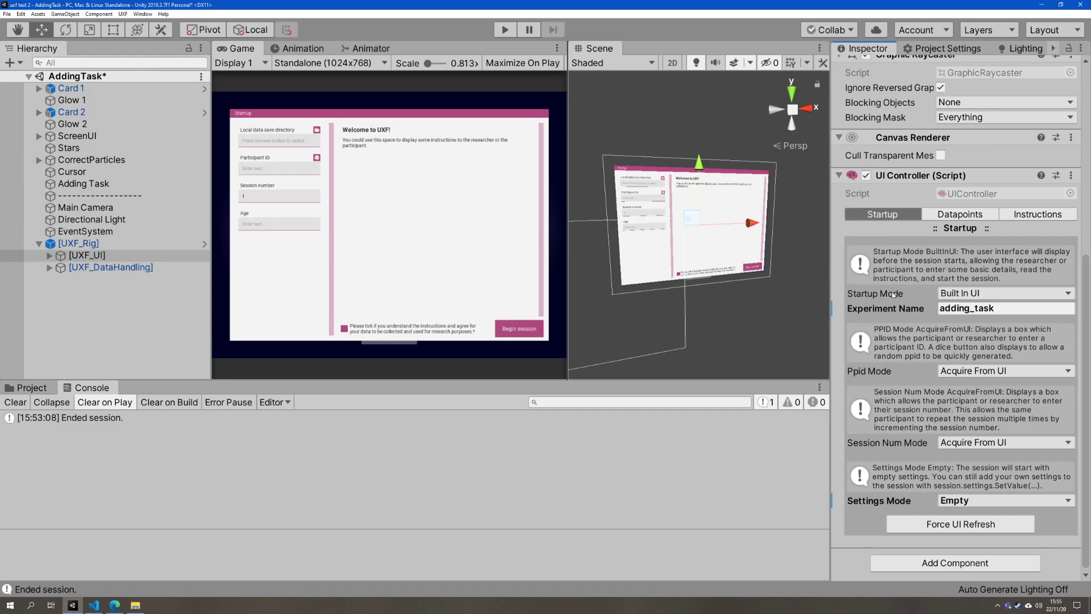
pyautogui.click(962, 372)
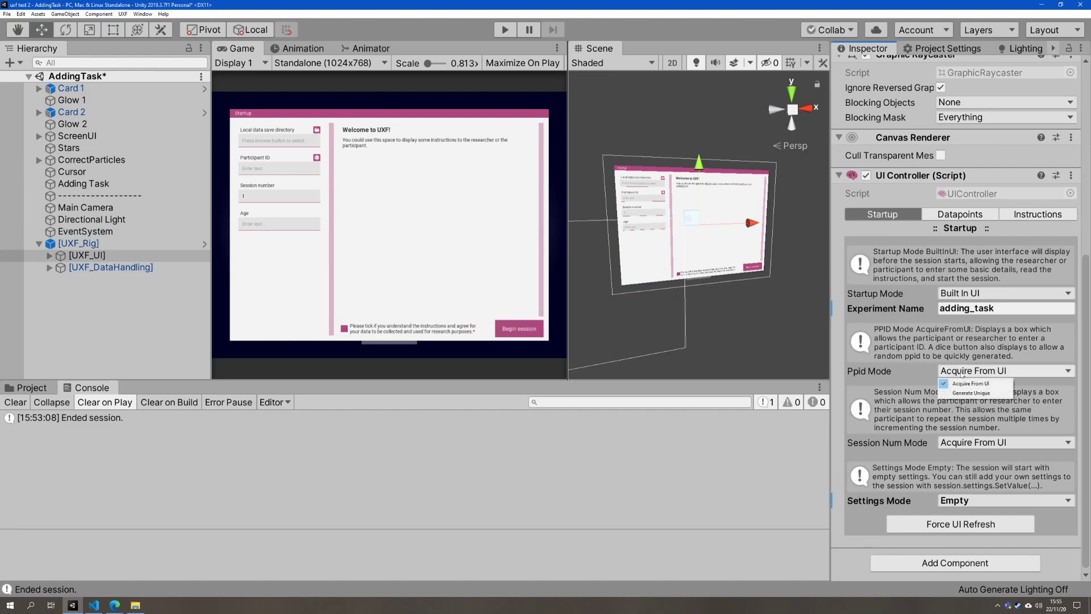
pyautogui.click(966, 293)
pyautogui.click(967, 293)
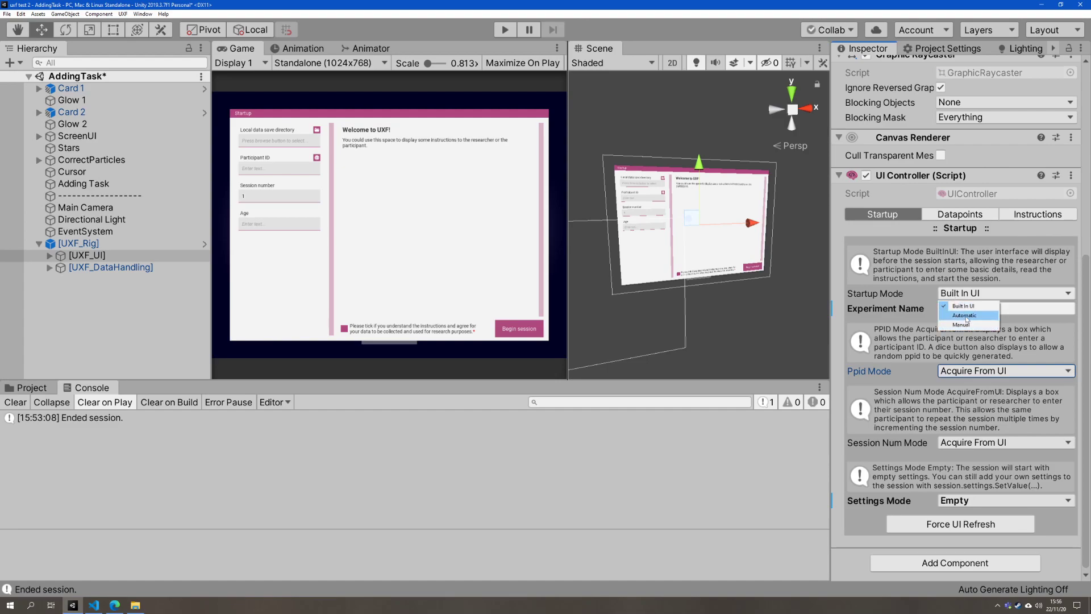
pyautogui.click(969, 316)
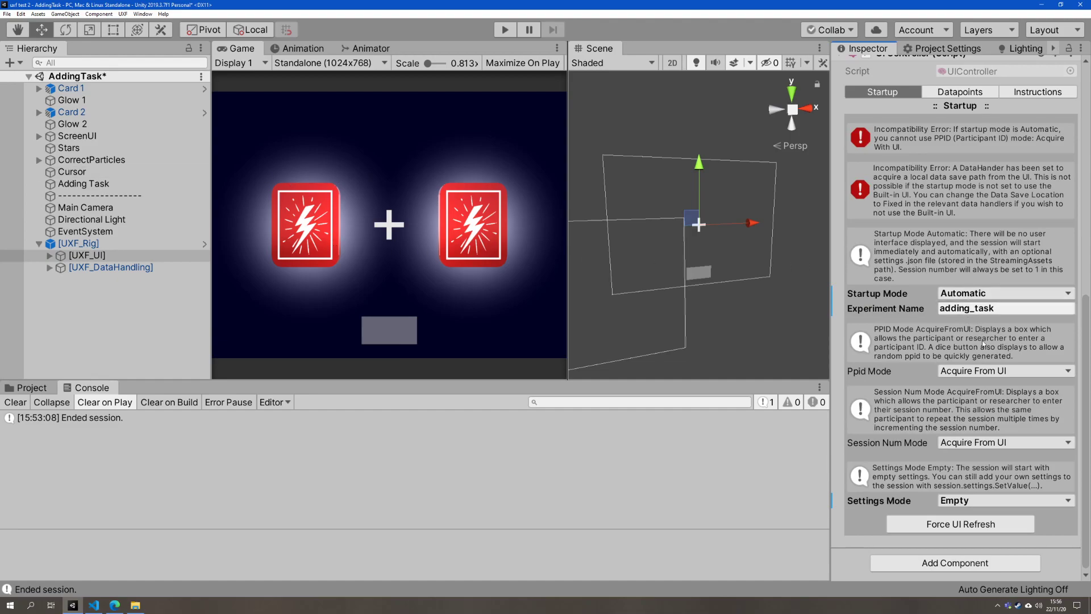
# - Set the Ppid Mode to Generate Unique and keep the Settings Mode at Empty
pyautogui.click(964, 371)
pyautogui.click(971, 392)
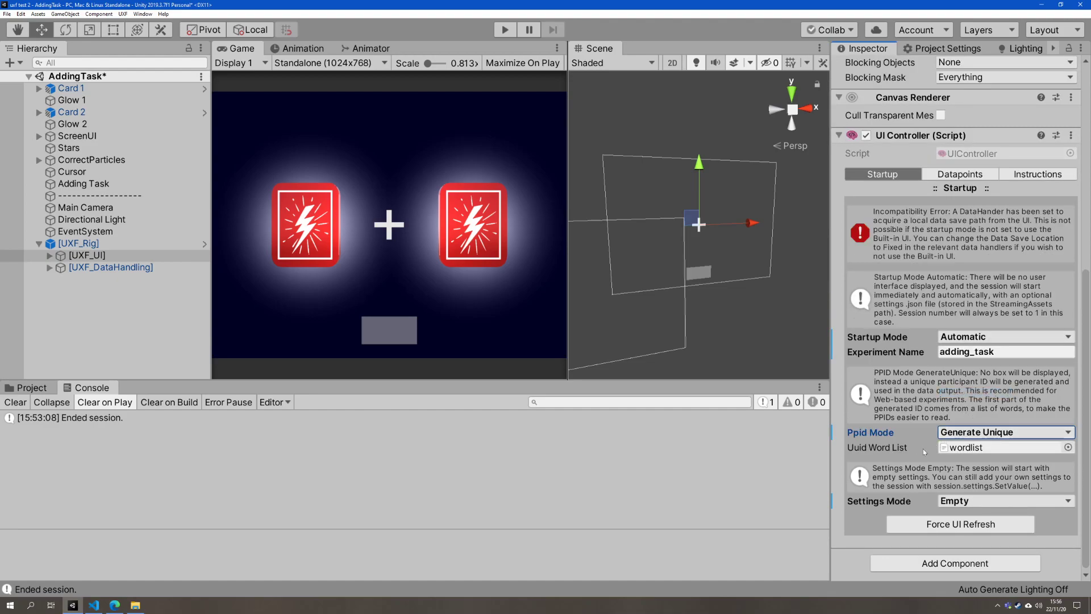
pyautogui.click(969, 501)
pyautogui.click(969, 512)
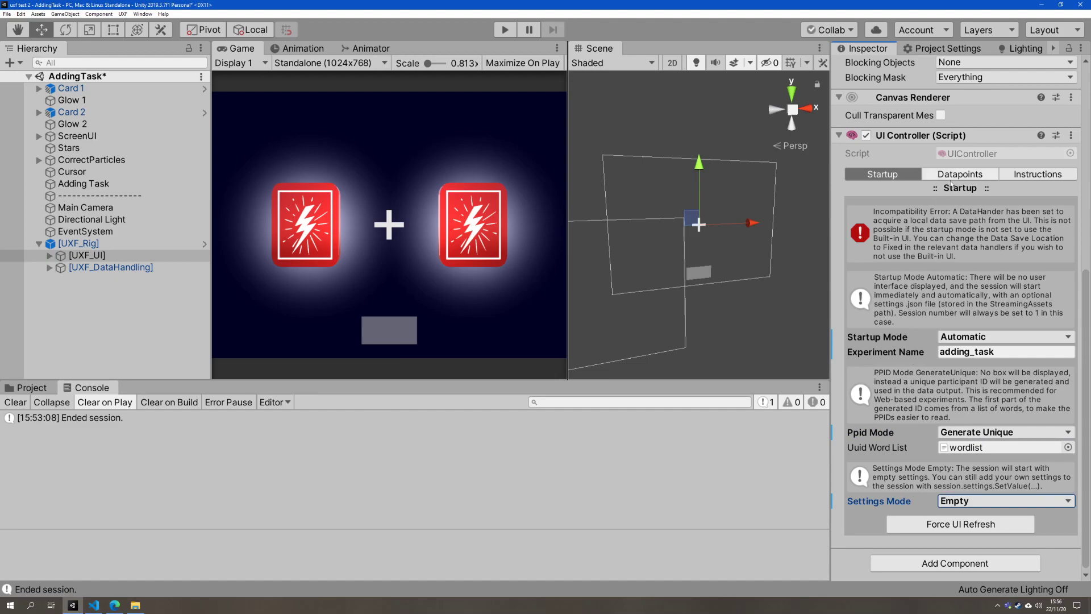
pyautogui.click(1035, 175)
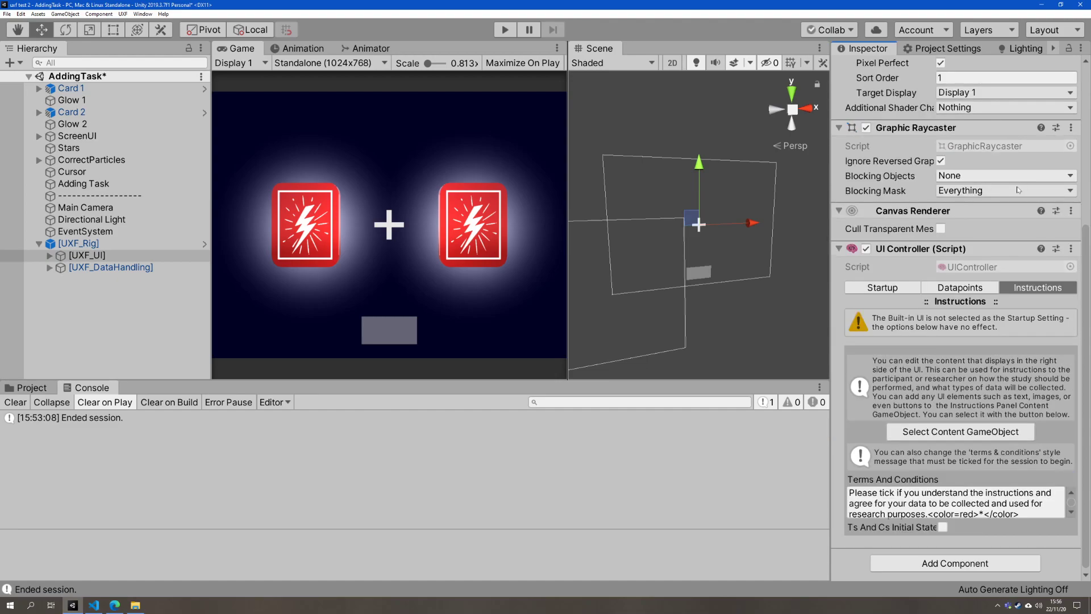
pyautogui.click(904, 288)
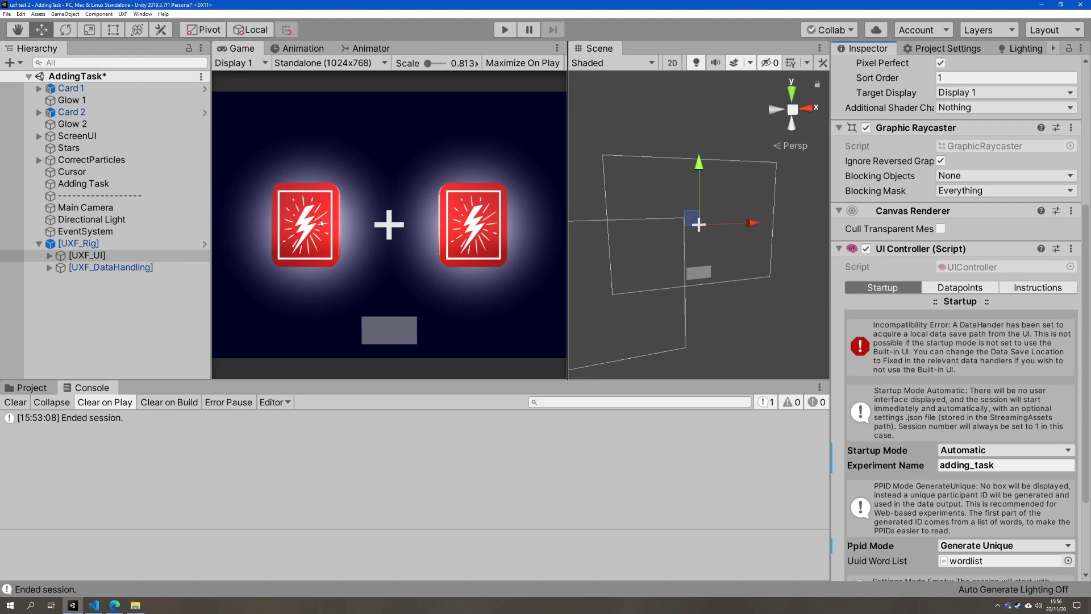
# - Open the File Saver configuration from the [UXF_Rig] data handlers and set its Data Save Location to Fixed
pyautogui.click(107, 243)
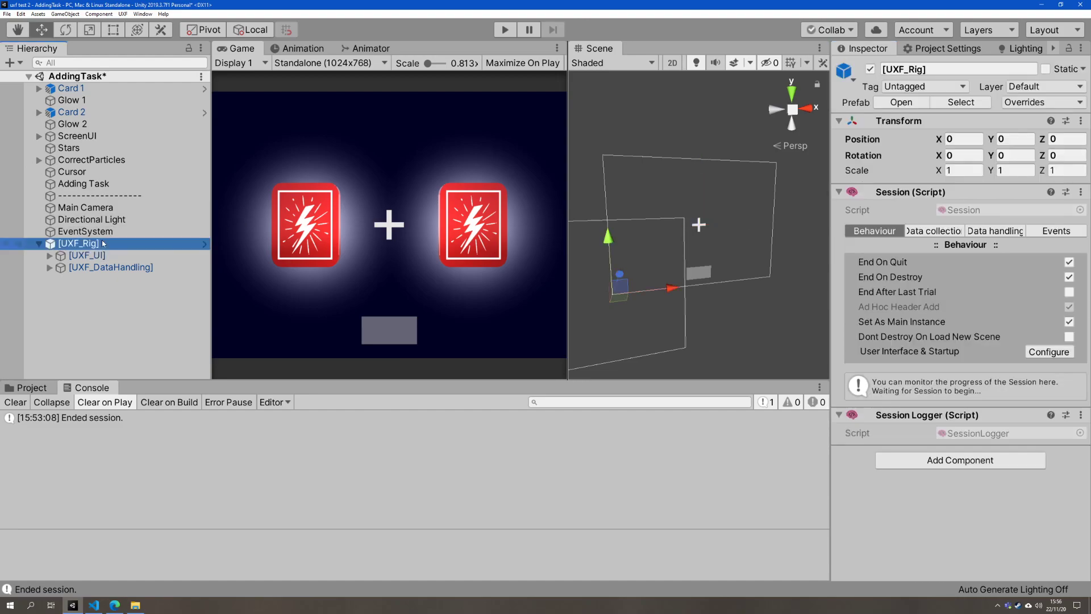
pyautogui.click(1001, 231)
pyautogui.click(1049, 347)
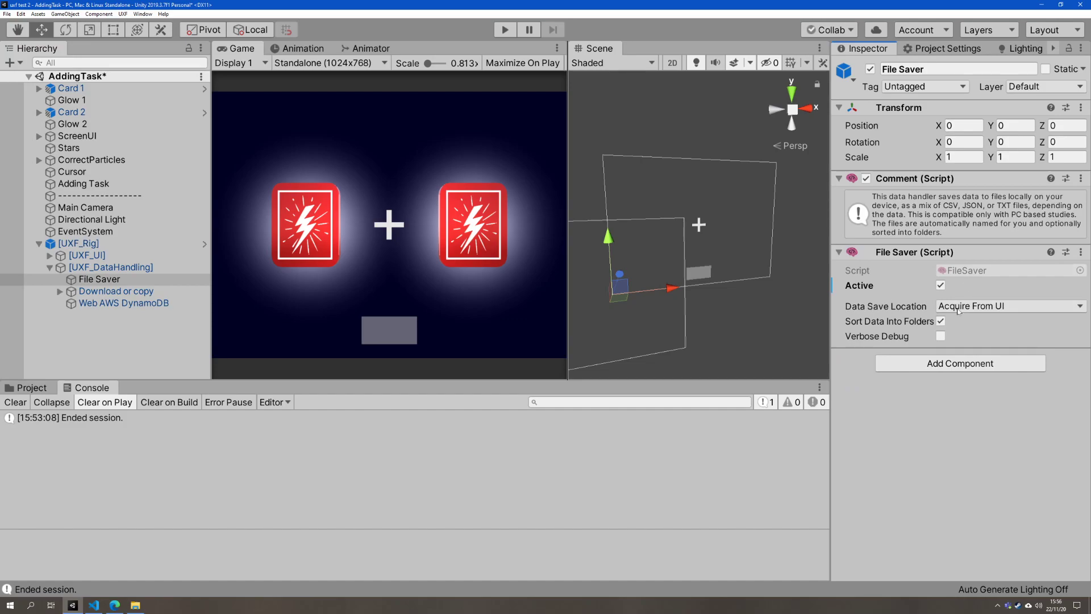
pyautogui.click(1001, 306)
pyautogui.click(957, 328)
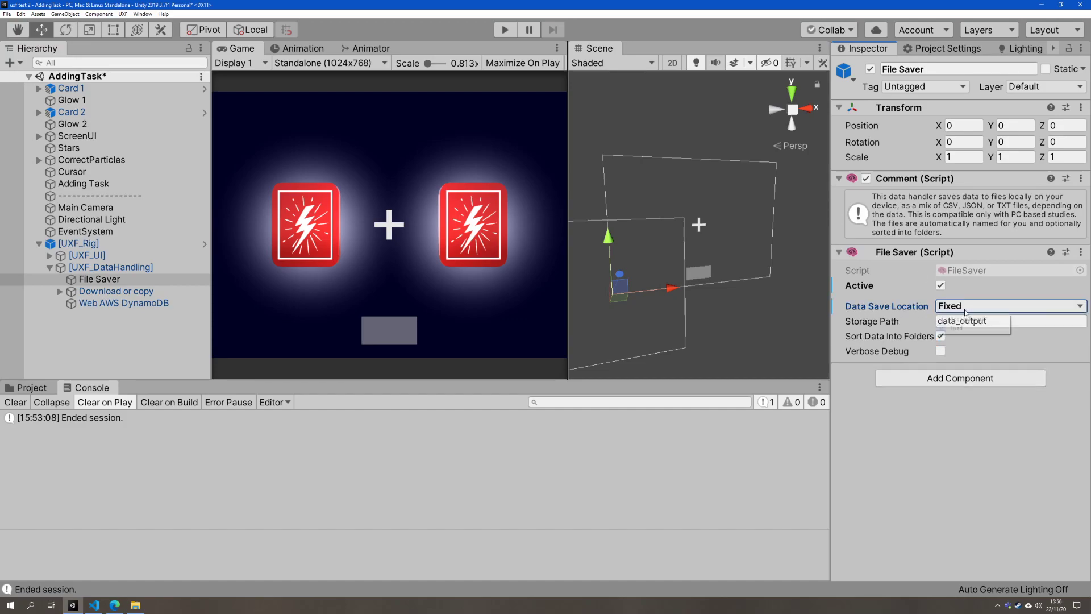
# - Switch to File Explorer and copy the full path of the adding_task folder inside uxf test data
pyautogui.click(967, 321)
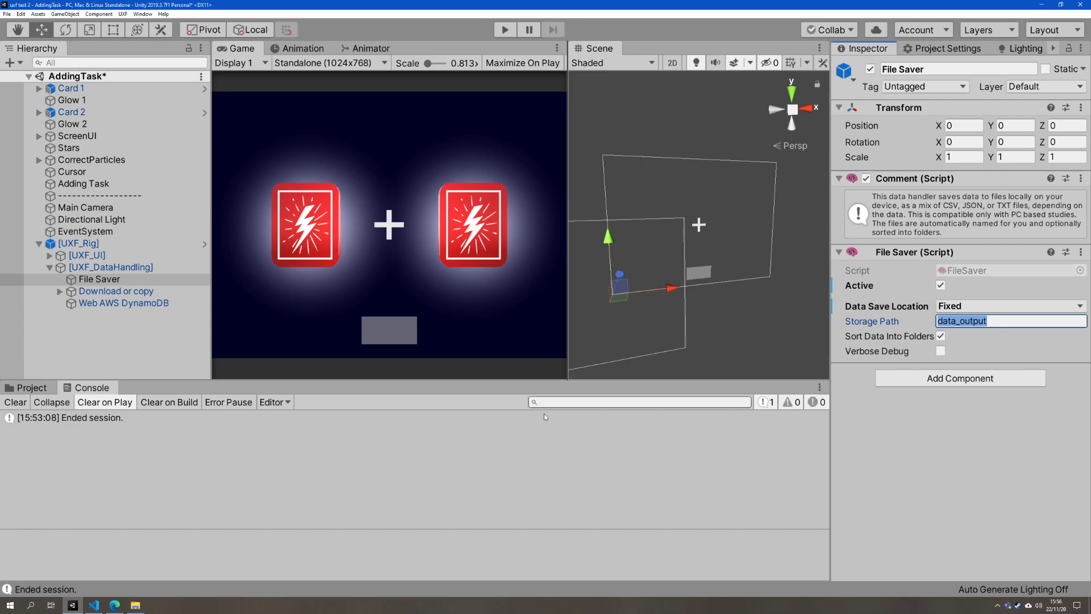
pyautogui.click(135, 605)
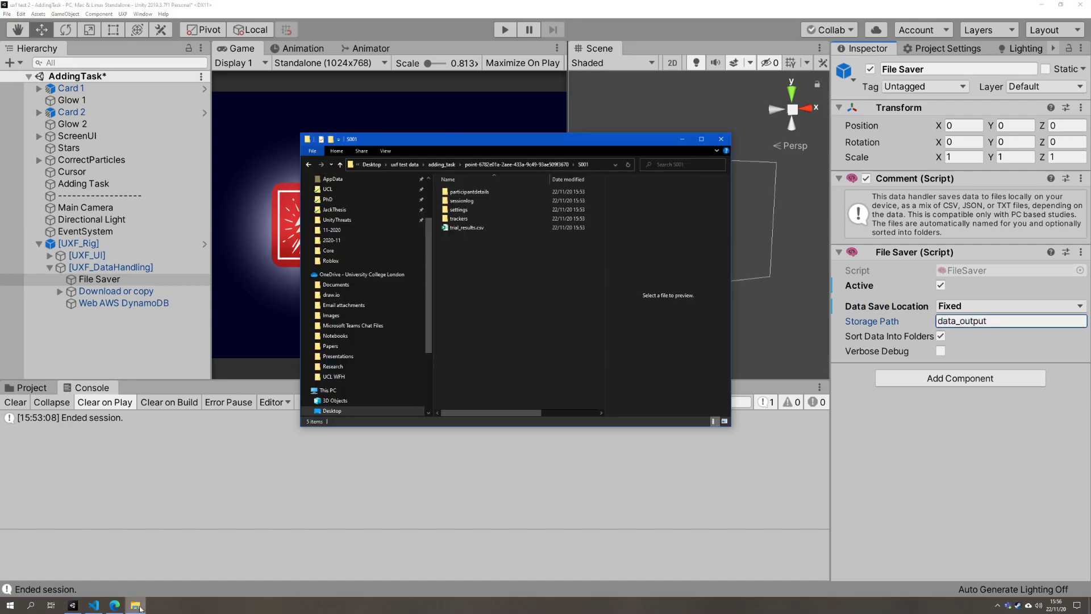
pyautogui.click(442, 164)
pyautogui.click(512, 164)
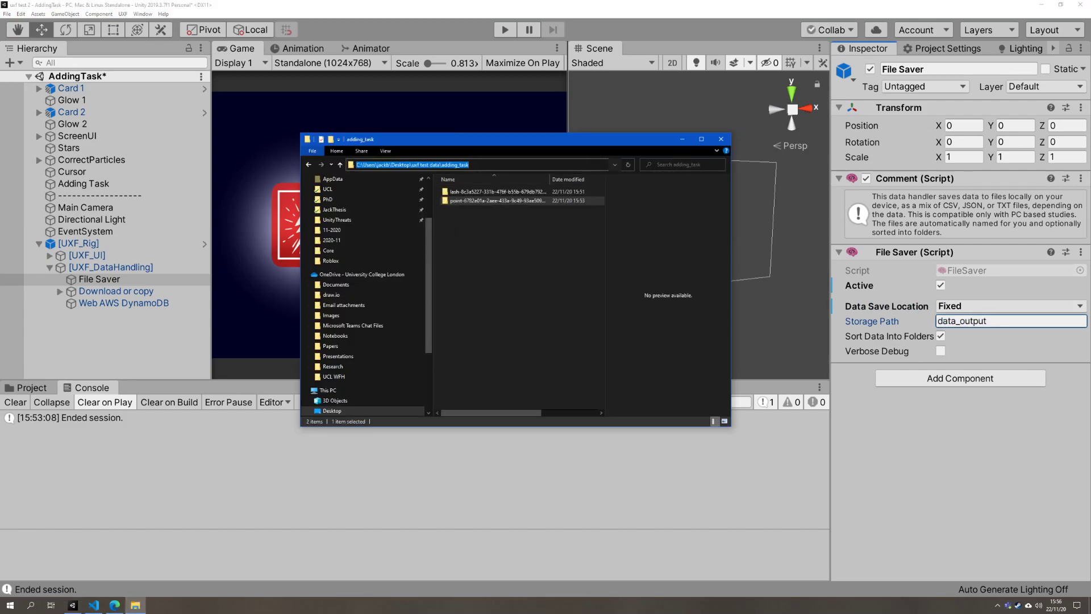
pyautogui.hotkey('ctrl', 'c')
# - Back in Unity, replace the File Saver's Storage Path with the copied adding_task folder path
pyautogui.hotkey('alt', 'Tab')
pyautogui.click(1000, 321)
pyautogui.hotkey('ctrl', 'v')
pyautogui.moveTo(1009, 321); pyautogui.dragTo(1083, 327)
pyautogui.click(985, 449)
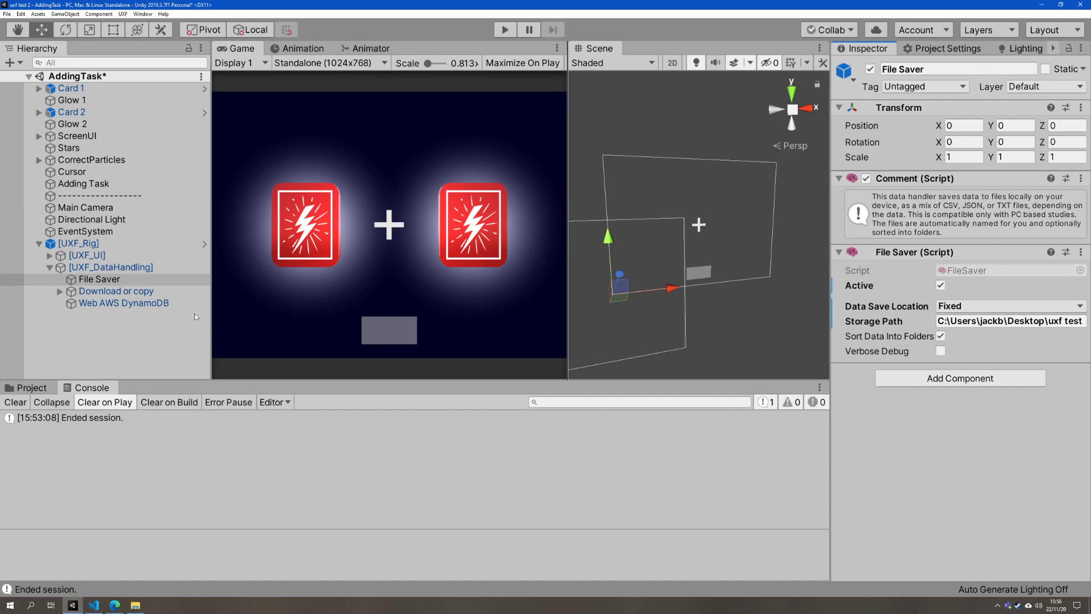
# - Collapse the [UXF_DataHandling] group under [UXF_Rig]
pyautogui.click(94, 244)
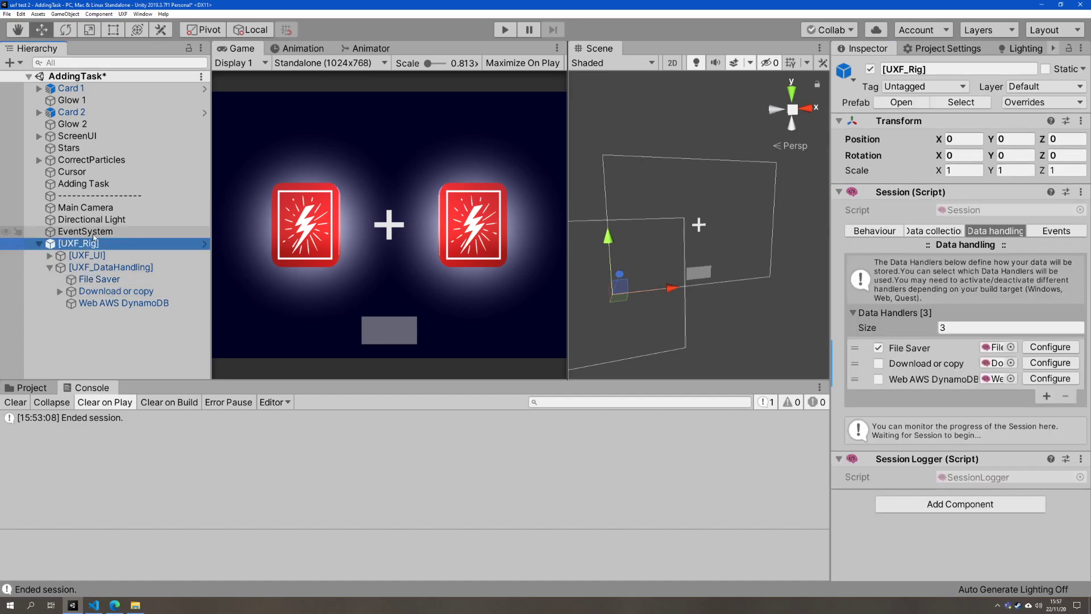
pyautogui.click(105, 266)
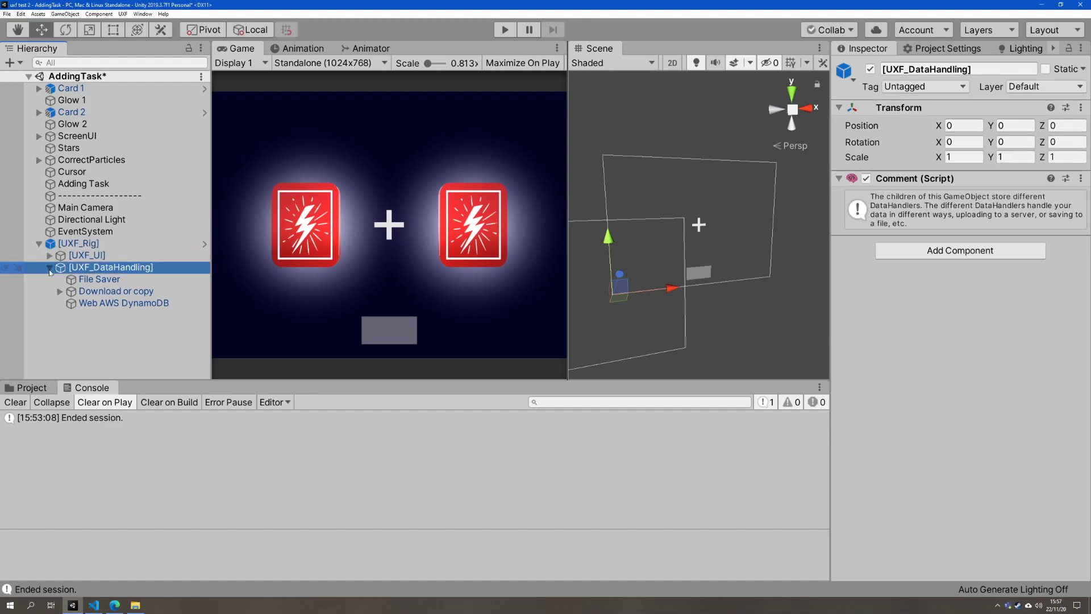
pyautogui.click(49, 269)
# - Add an Application Handler component to the Adding Task object, searching for it with "app"
pyautogui.click(83, 183)
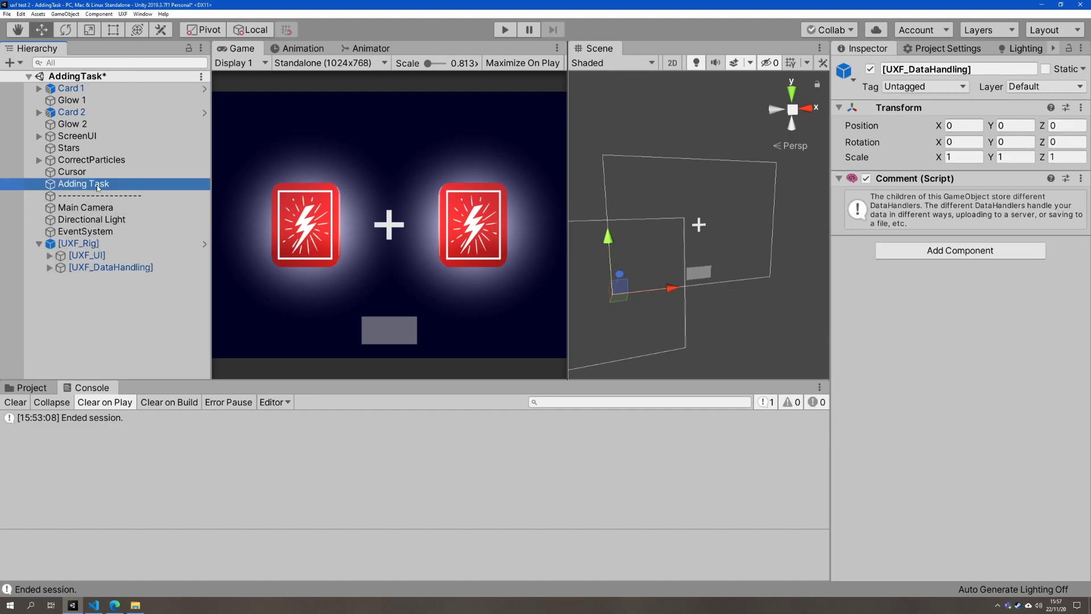
pyautogui.click(895, 395)
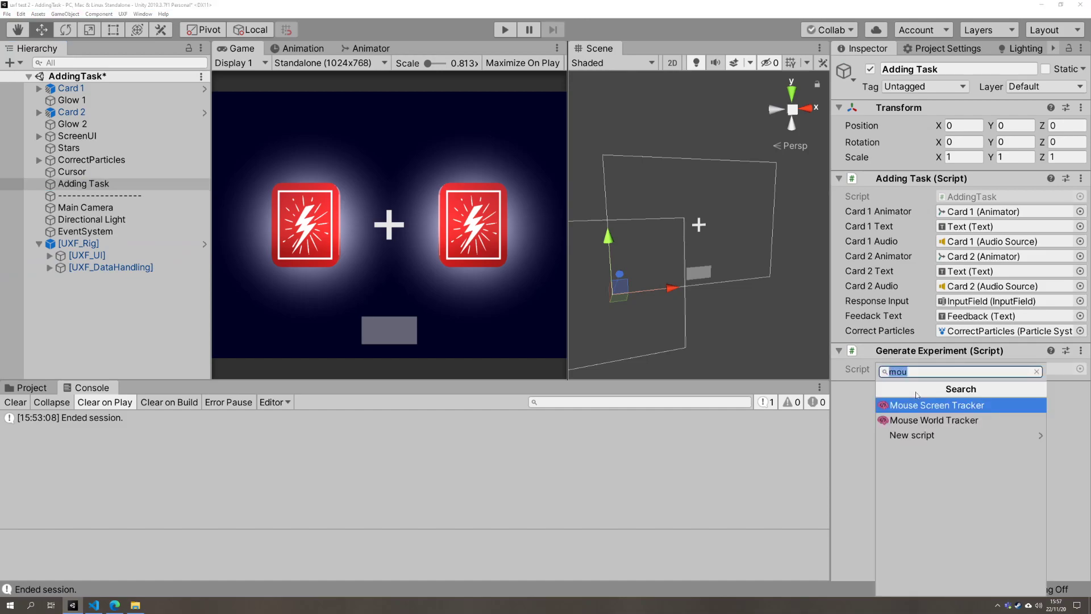
pyautogui.click(848, 432)
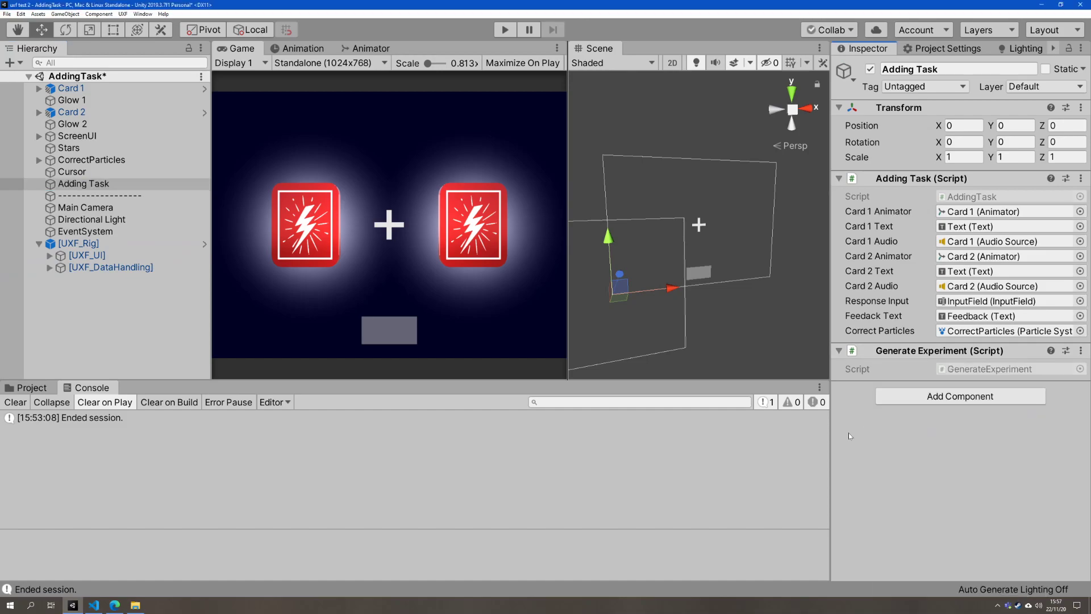
pyautogui.click(914, 400)
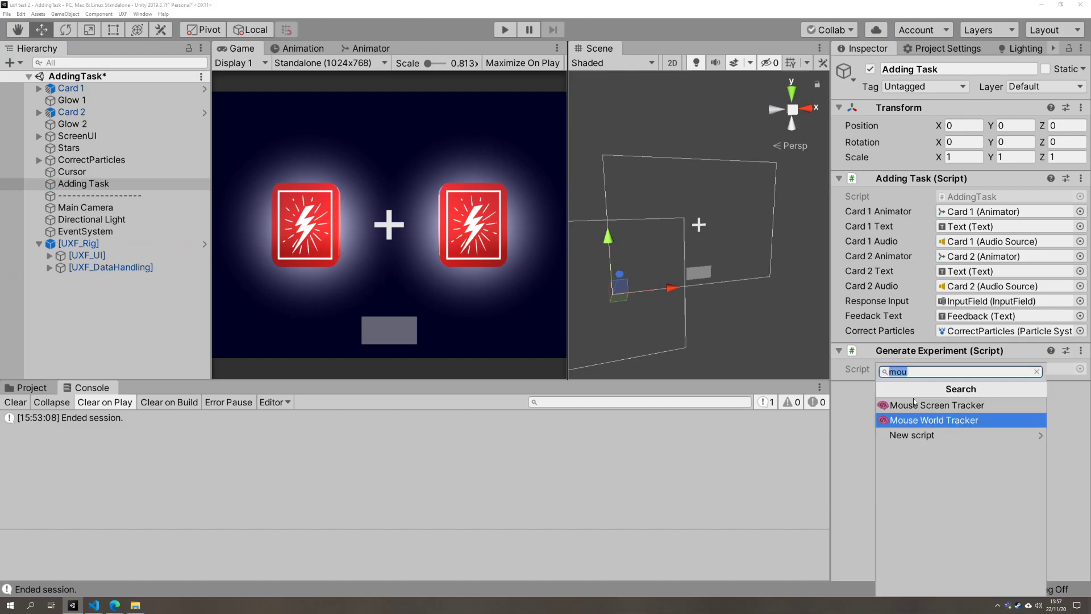
pyautogui.write('pp')
pyautogui.press('BackSpace')
pyautogui.press('BackSpace')
pyautogui.write('app')
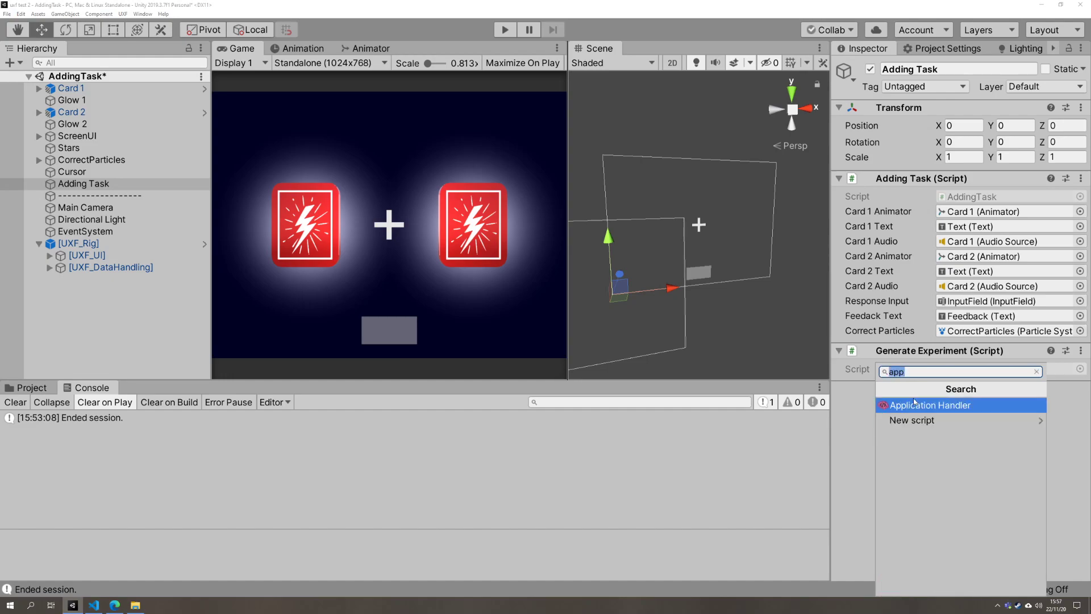
pyautogui.click(914, 403)
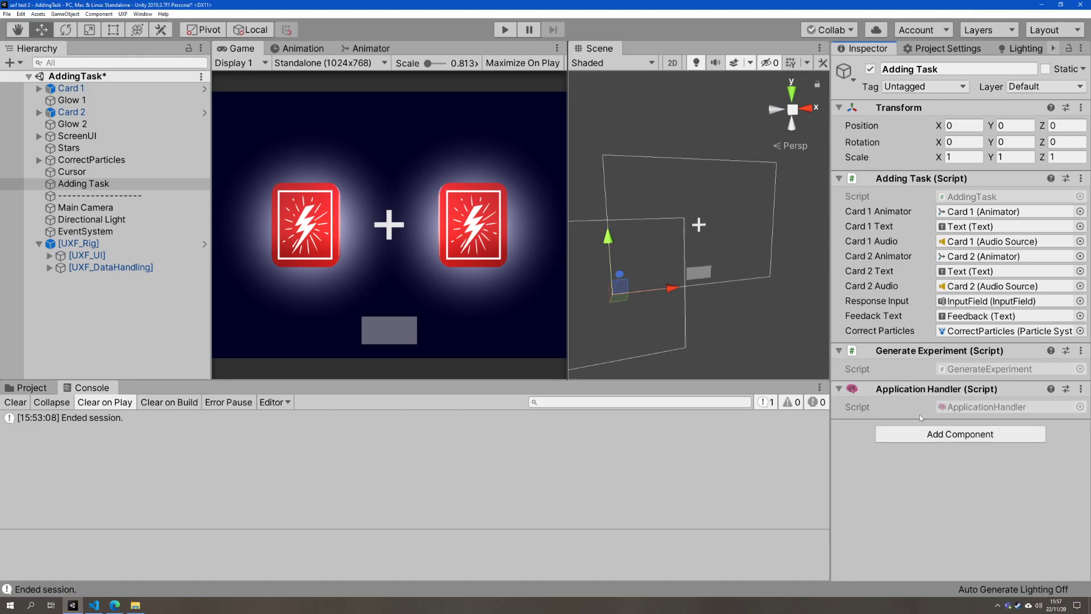
# - Open the ApplicationHandler script, examine its Quit and ReloadScene methods, close it and return to Unity
pyautogui.doubleClick(971, 411)
pyautogui.scroll(-4, 626, 272)
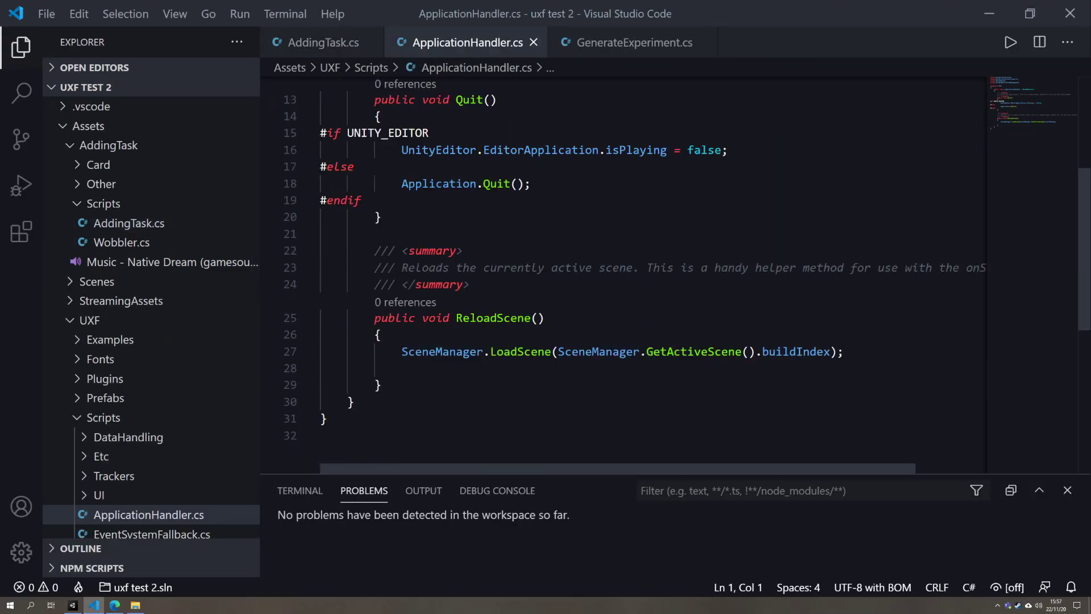
pyautogui.scroll(2, 625, 273)
pyautogui.click(469, 188)
pyautogui.press('End')
pyautogui.hotkey('ctrl', 'w')
pyautogui.hotkey('alt', 'Tab')
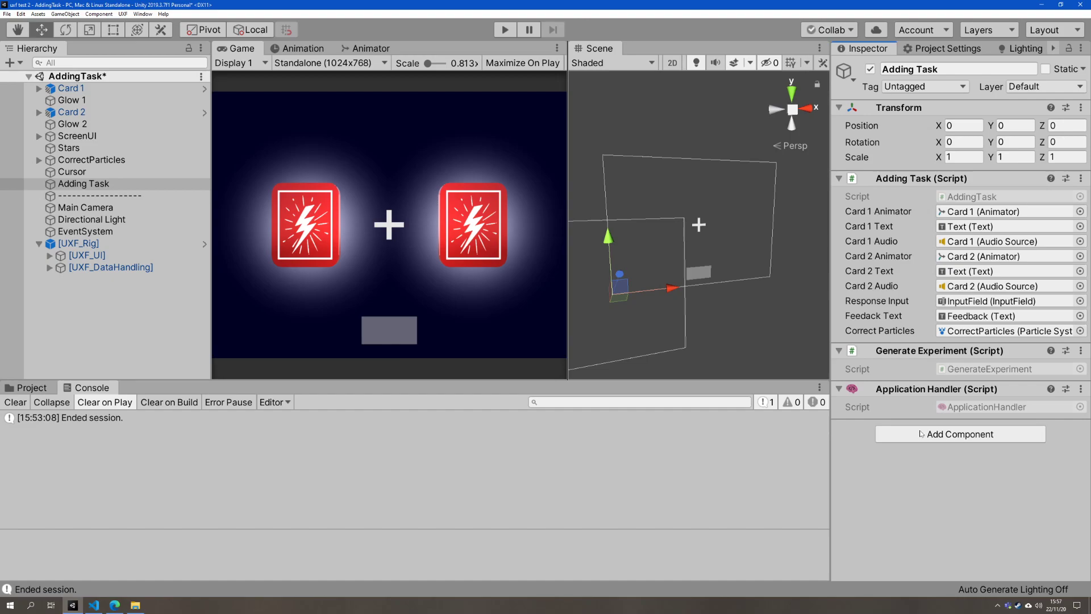
# - Add an On Session End event to the [UXF_Rig] session that calls ApplicationHandler.Quit() on the Adding Task object
pyautogui.click(107, 235)
pyautogui.click(104, 244)
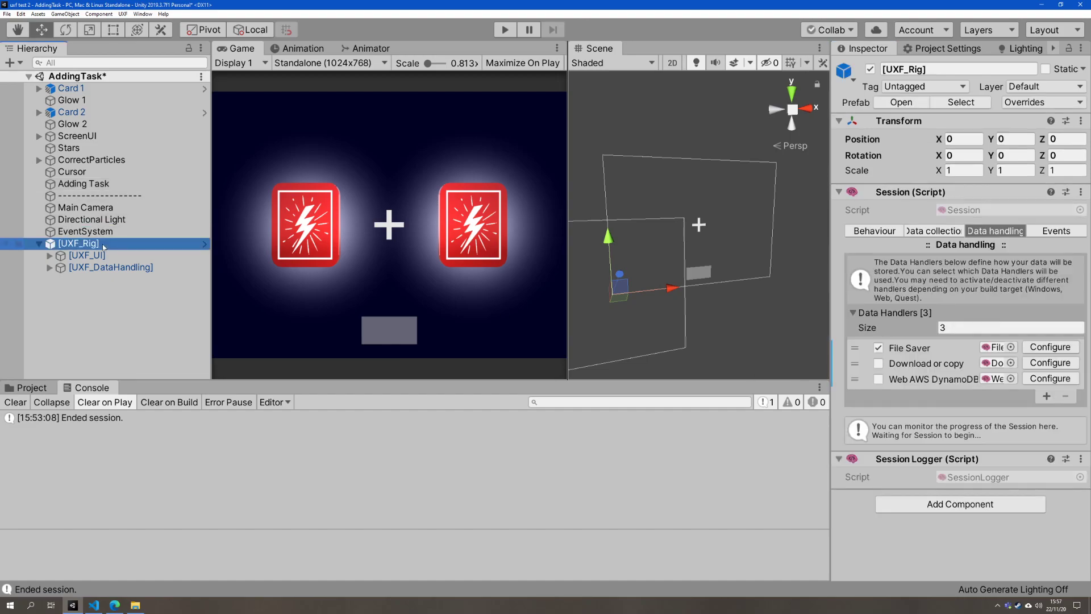
pyautogui.click(1056, 230)
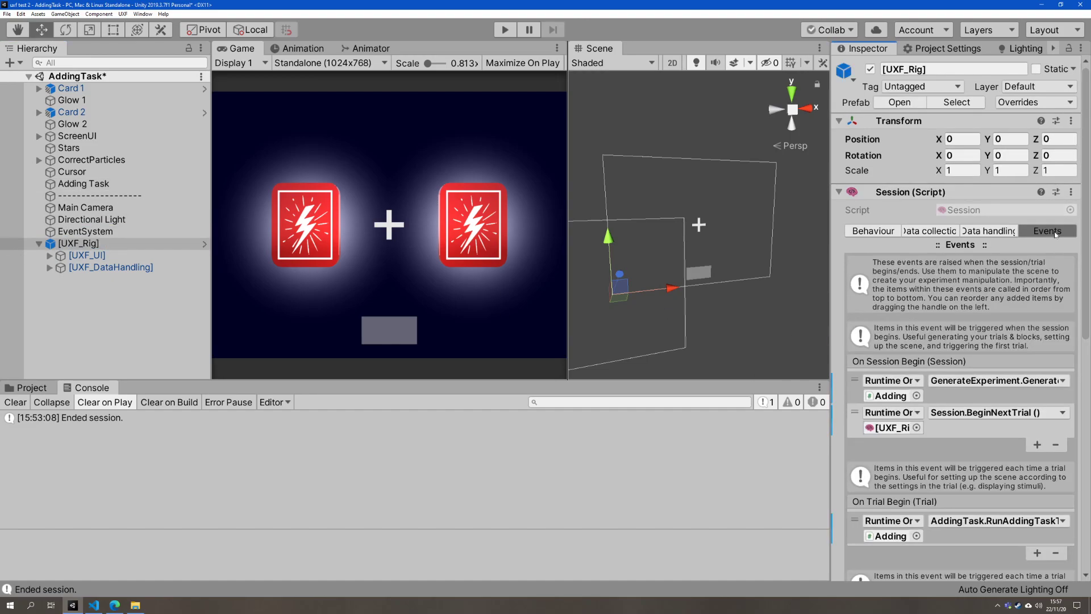
pyautogui.scroll(-5, 977, 328)
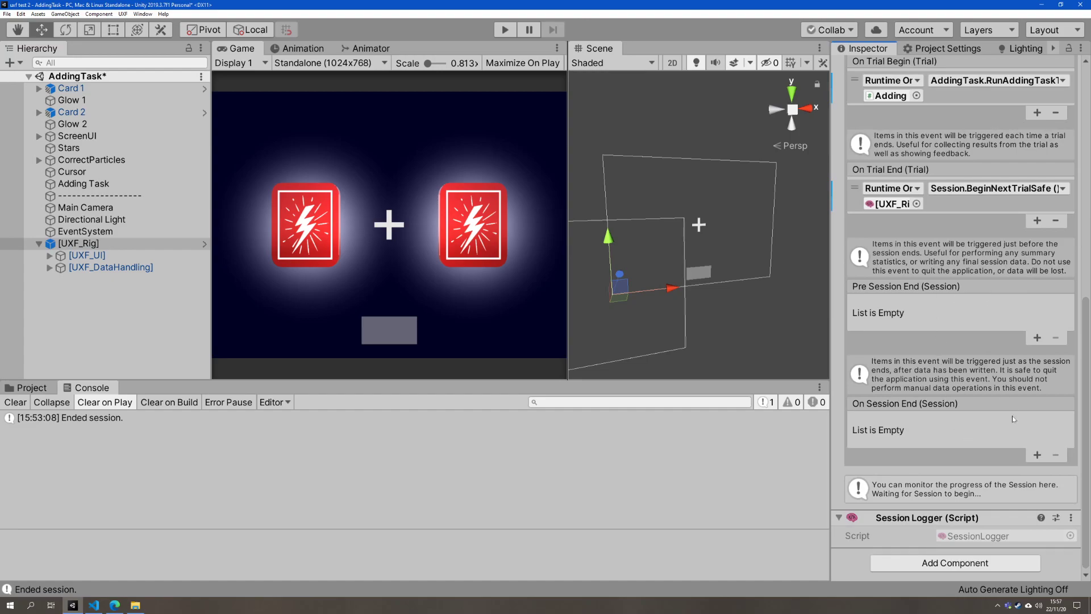
pyautogui.click(1037, 454)
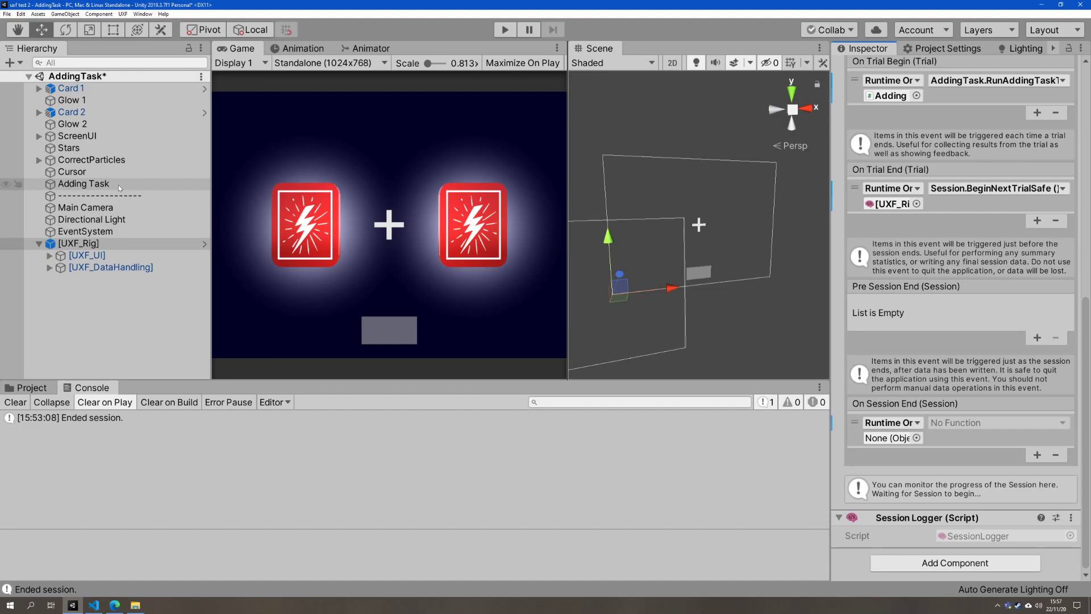
pyautogui.moveTo(118, 186); pyautogui.dragTo(889, 438)
pyautogui.click(978, 423)
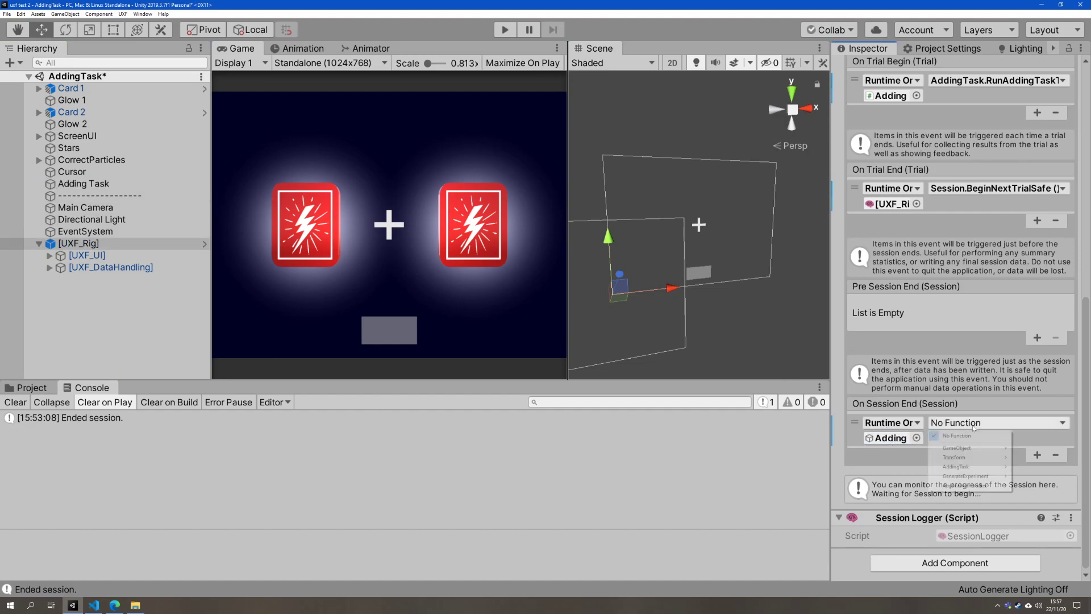
pyautogui.moveTo(975, 486)
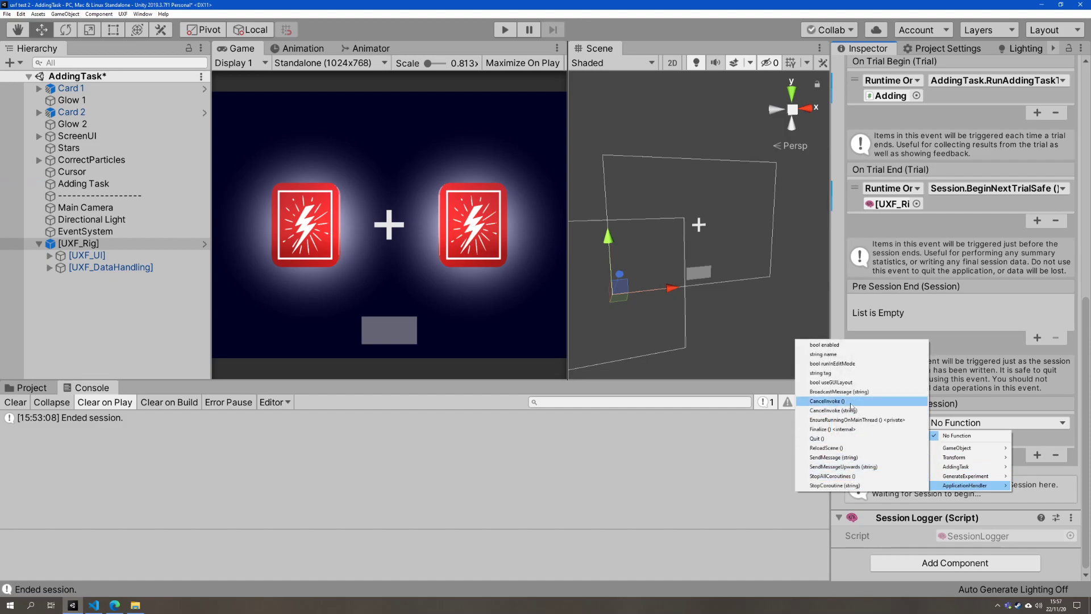
pyautogui.click(855, 439)
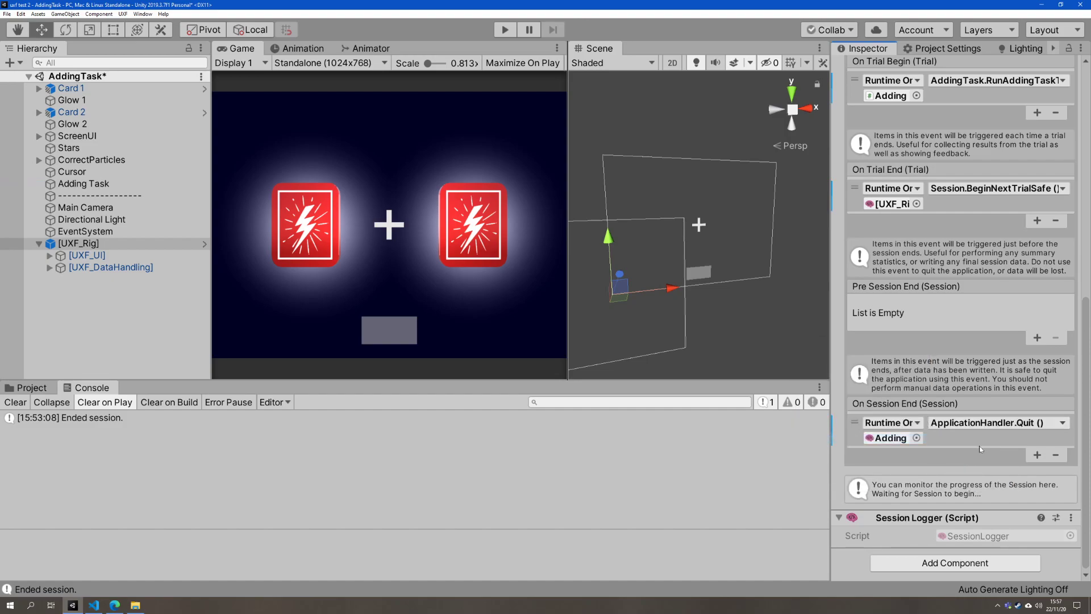
# - Switch to AddingTask.cs in Visual Studio Code and examine how AddingTaskSequence uses its trial parameter up to trial.End()
pyautogui.hotkey('alt', 'Tab')
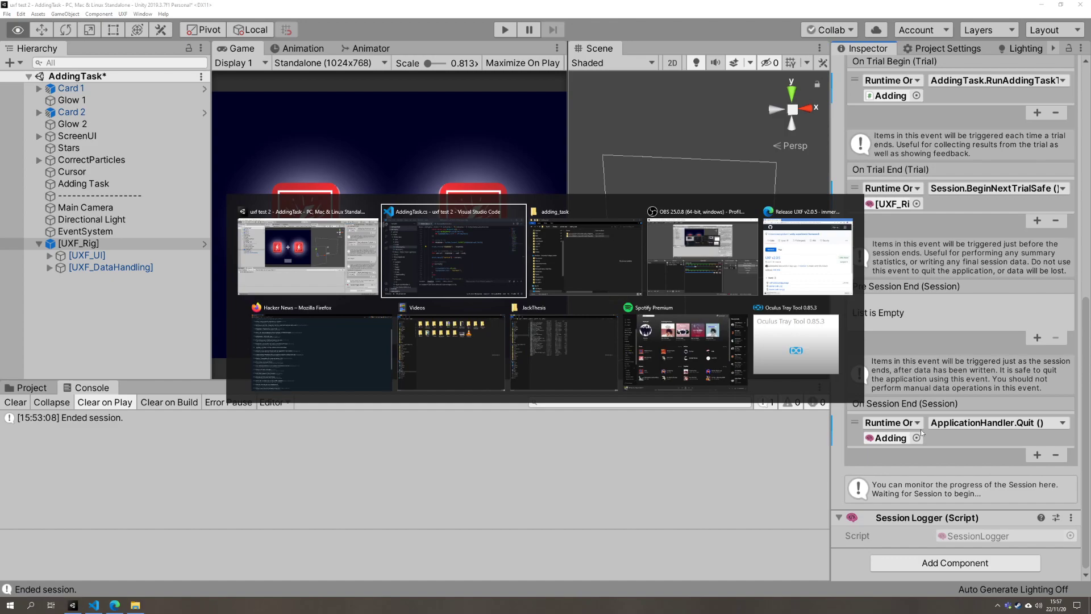
pyautogui.click(486, 268)
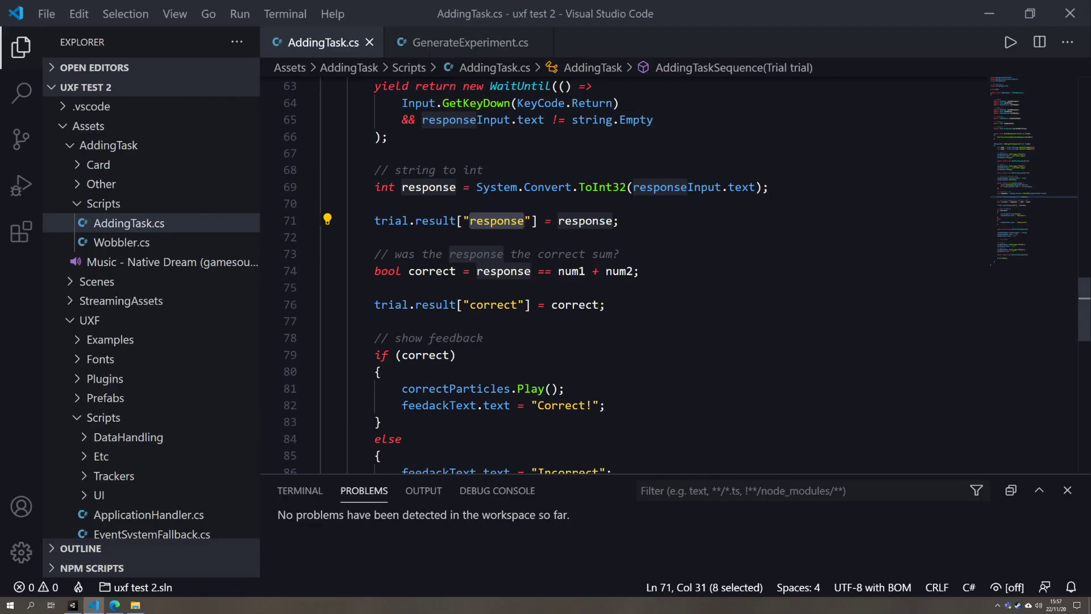
pyautogui.click(477, 354)
pyautogui.scroll(-1, 478, 341)
pyautogui.scroll(5, 477, 341)
pyautogui.scroll(6, 625, 273)
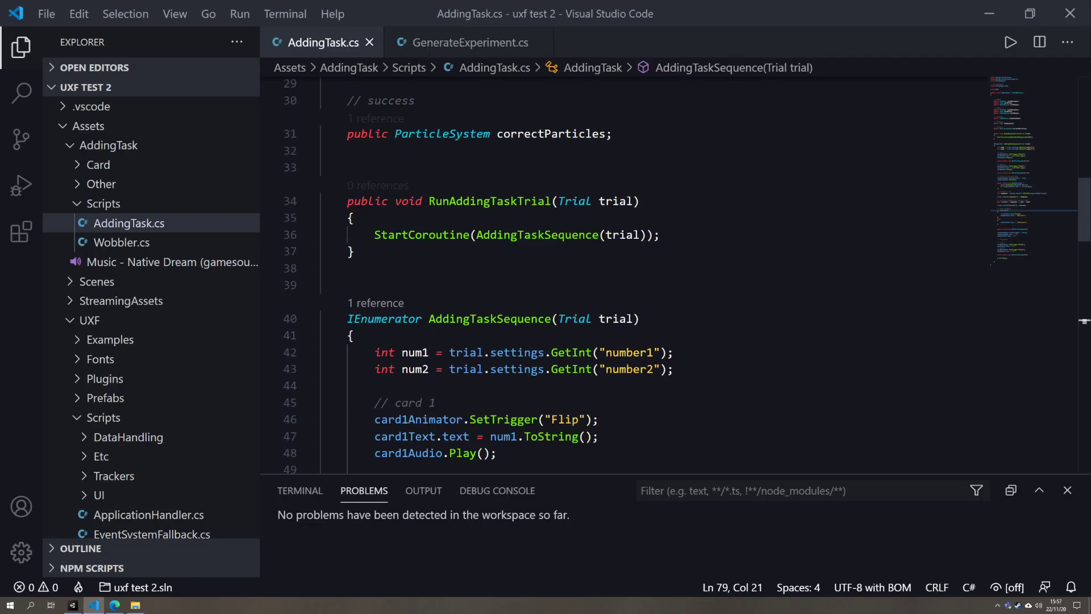
pyautogui.doubleClick(625, 319)
pyautogui.scroll(-16, 625, 319)
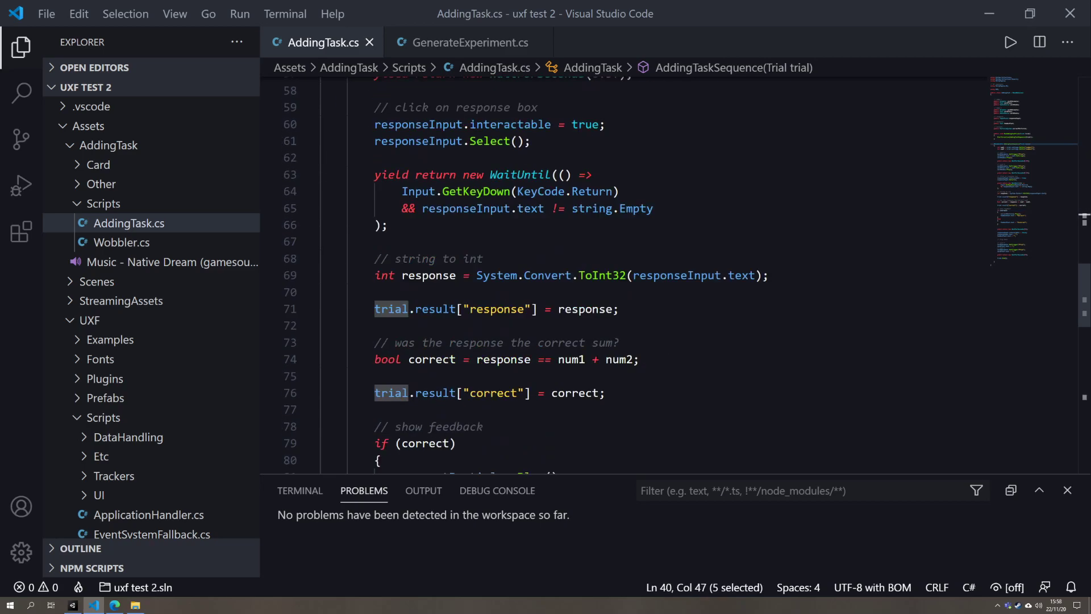
pyautogui.doubleClick(391, 294)
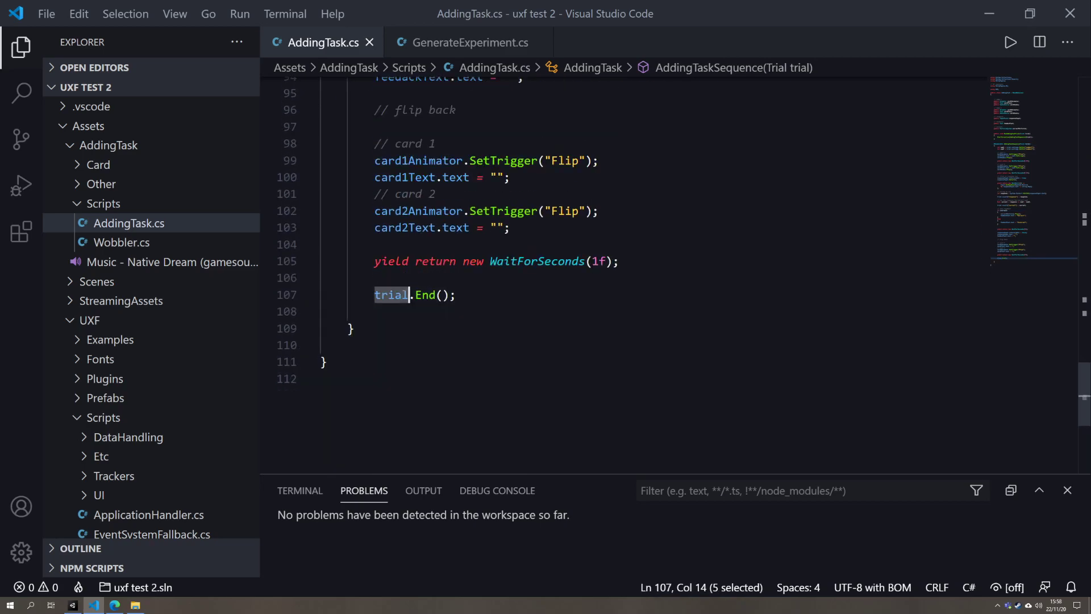
# - Declare a public void method EndIfLastTrial(Trial trial) below the AddingTaskSequence coroutine
pyautogui.click(352, 328)
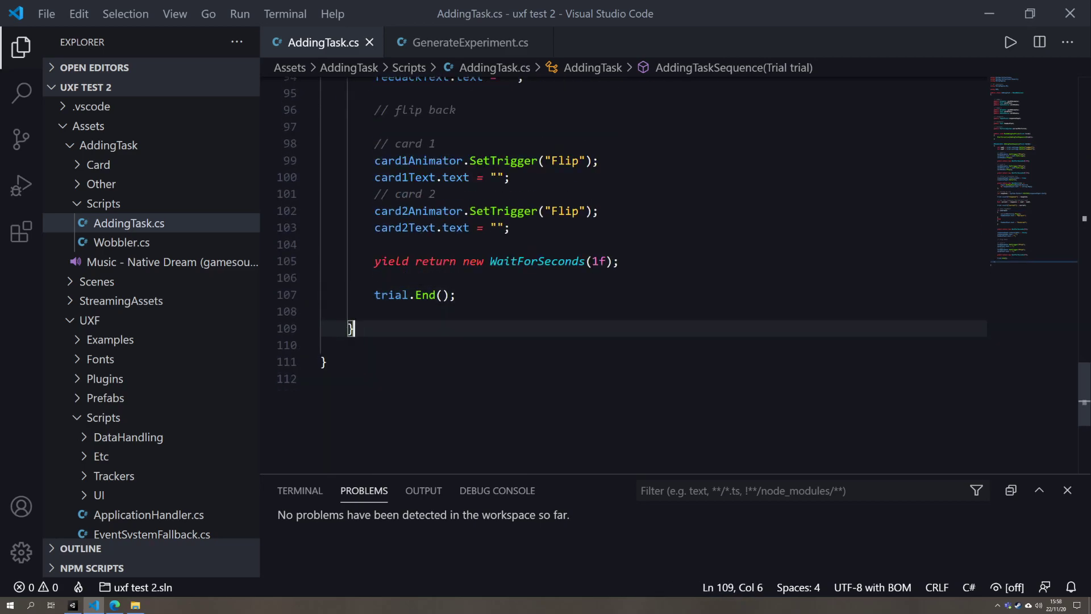
pyautogui.press('Return')
pyautogui.press('Return')
pyautogui.press('Return')
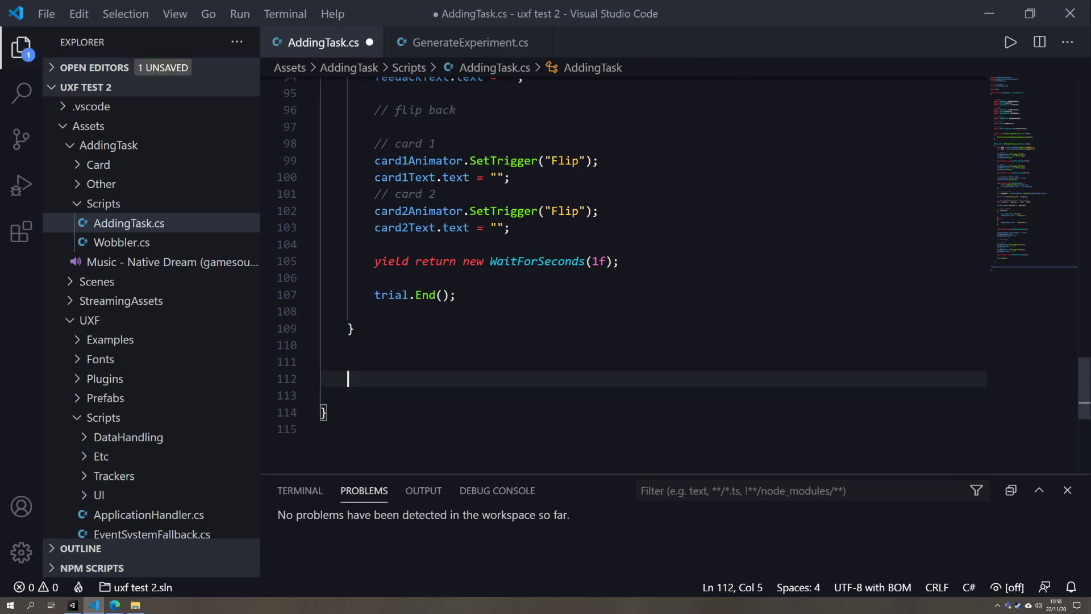
pyautogui.write('Ex')
pyautogui.press('BackSpace')
pyautogui.press('BackSpace')
pyautogui.write('ic void EndIfg')
pyautogui.press('BackSpace')
pyautogui.write('LastTrial(')
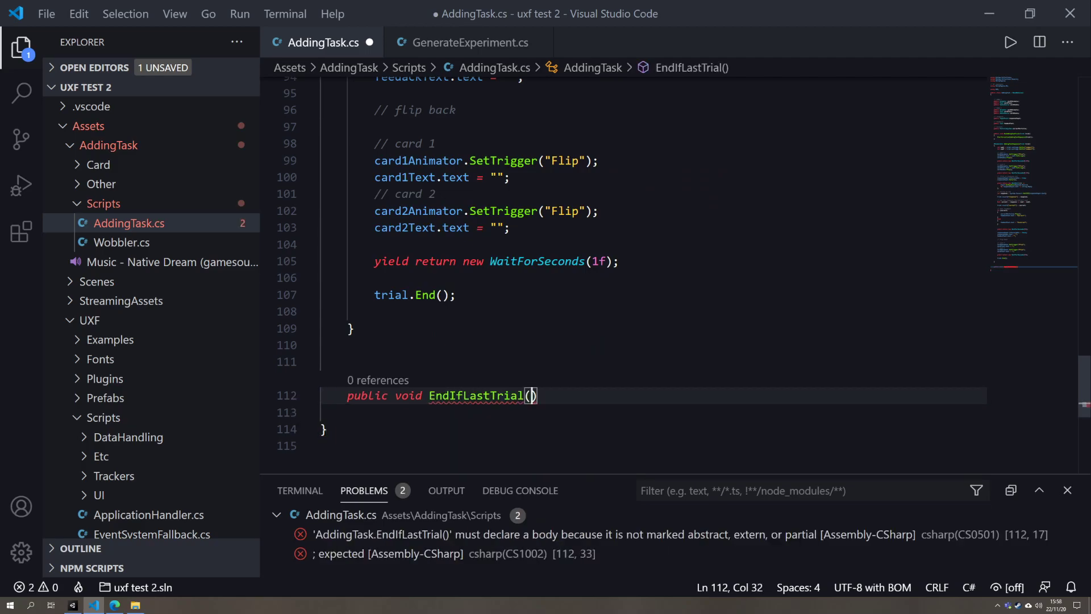
pyautogui.write('Trial trial)')
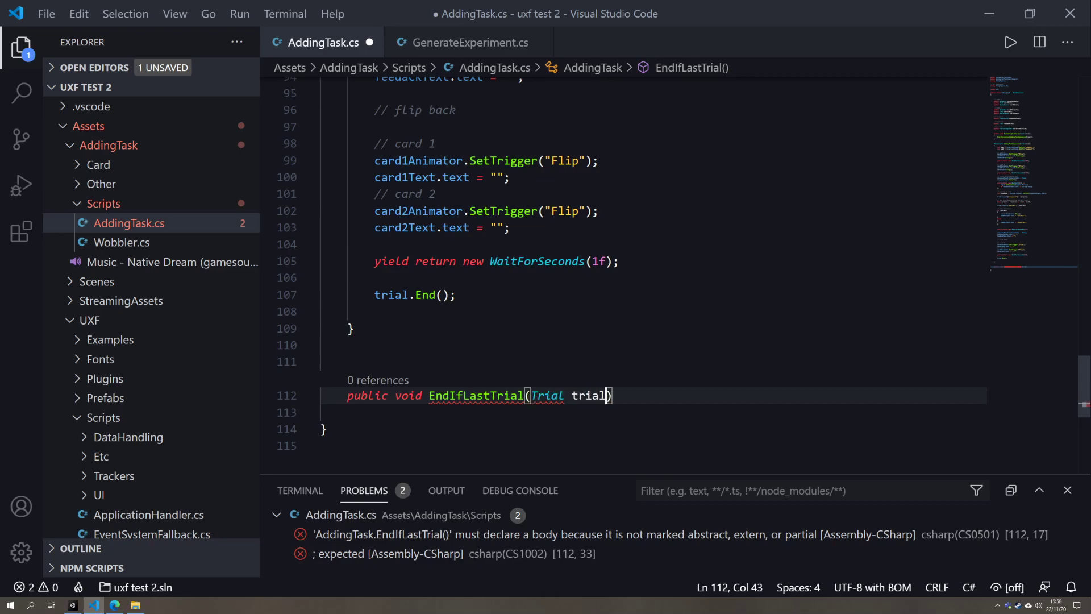
# - Undo the unwanted OnTriggerStay snippet and give the EndIfLastTrial method an empty braced body
pyautogui.press('Return')
pyautogui.hotkey('ctrl', 'z')
pyautogui.hotkey('ctrl', 'z')
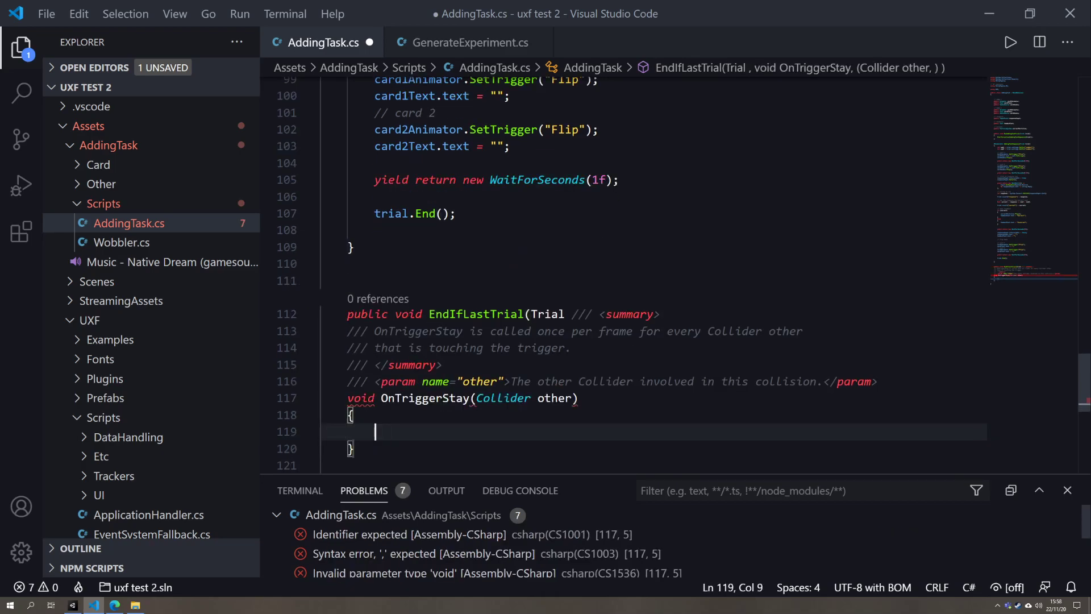
pyautogui.press('Return')
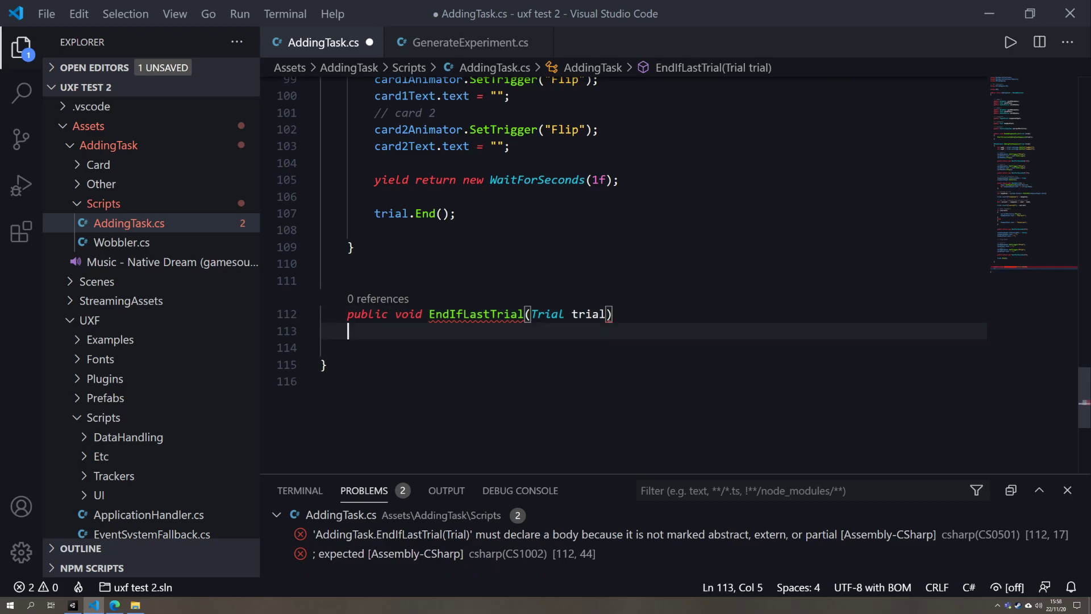
pyautogui.write('{')
pyautogui.press('Return')
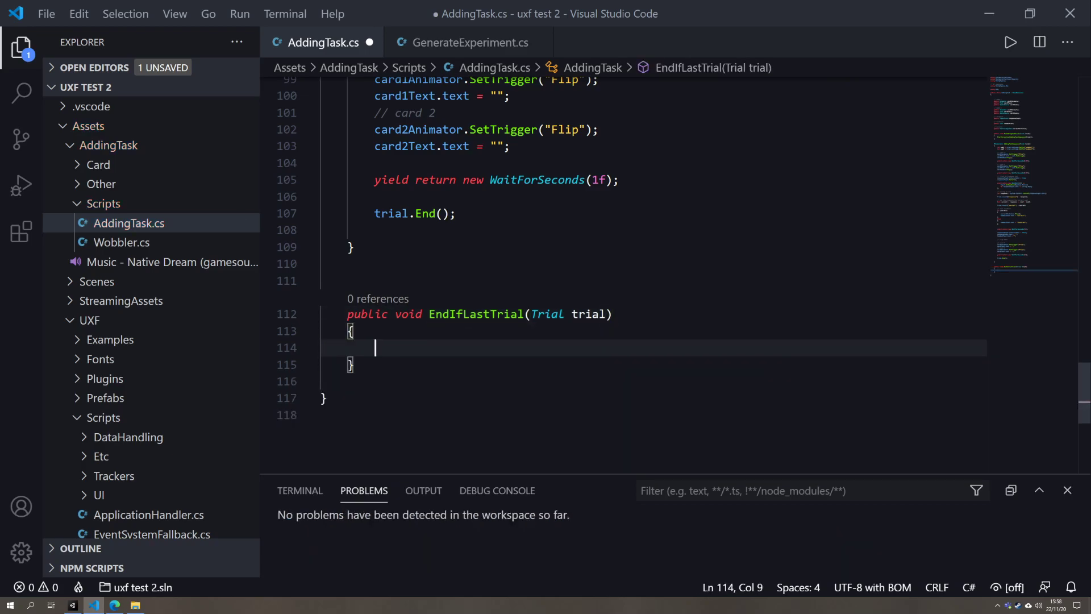
# - In the EndIfLastTrial method, add a braced if block with the condition trial == Session.instance.LastTrial
pyautogui.write('trial ==')
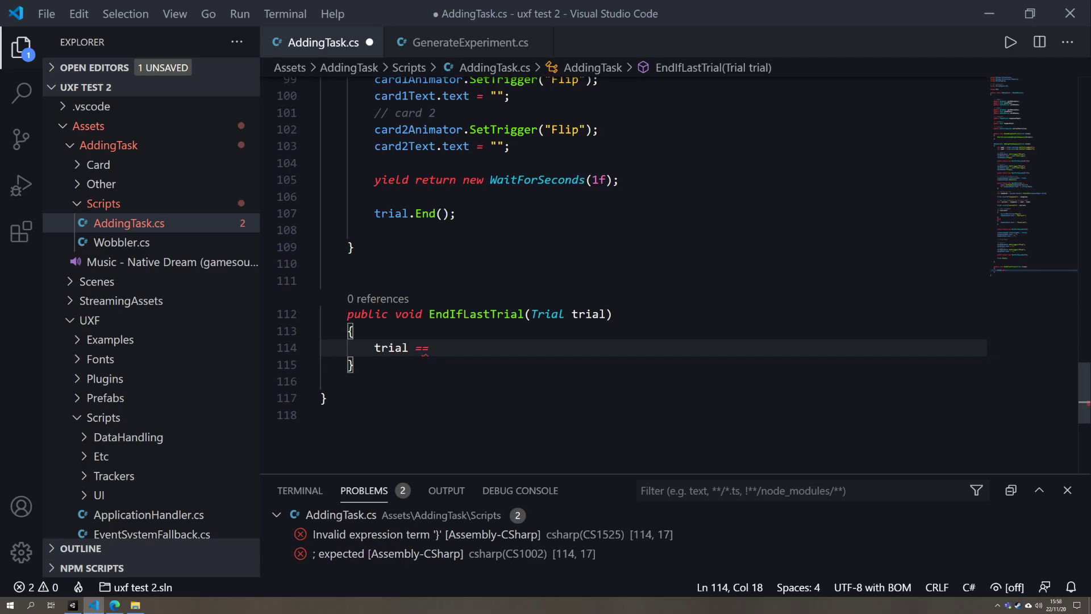
pyautogui.click(375, 348)
pyautogui.write('if (trial == ')
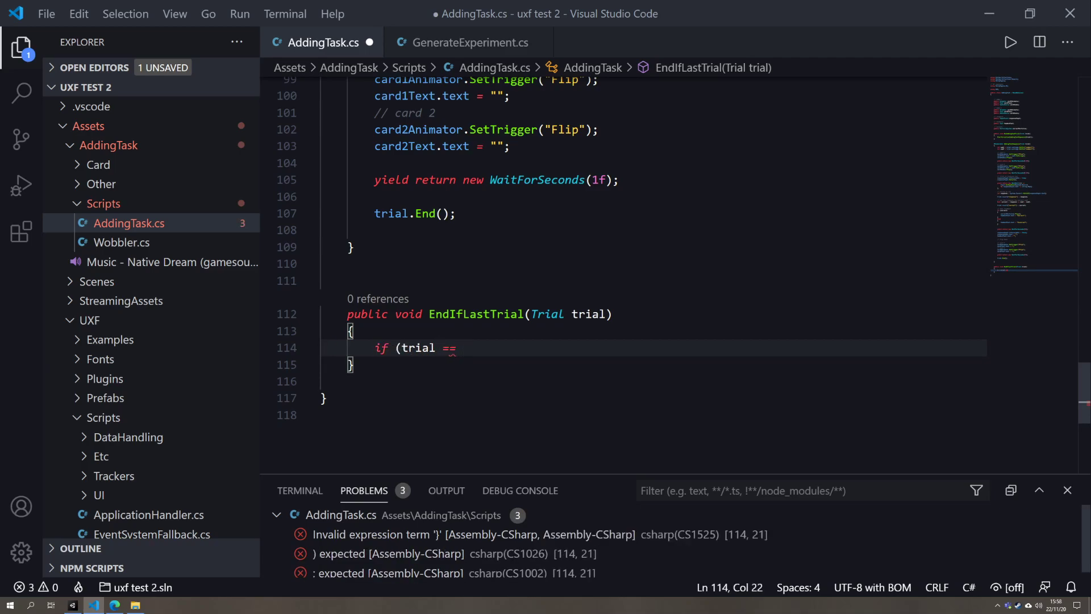
pyautogui.write('Sessi')
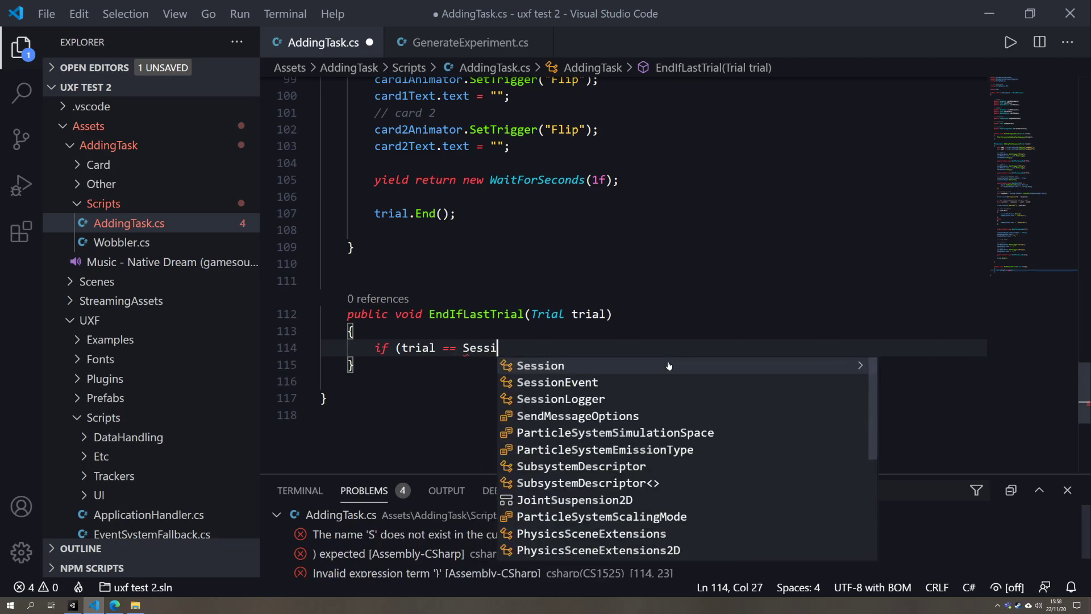
pyautogui.write('on.in')
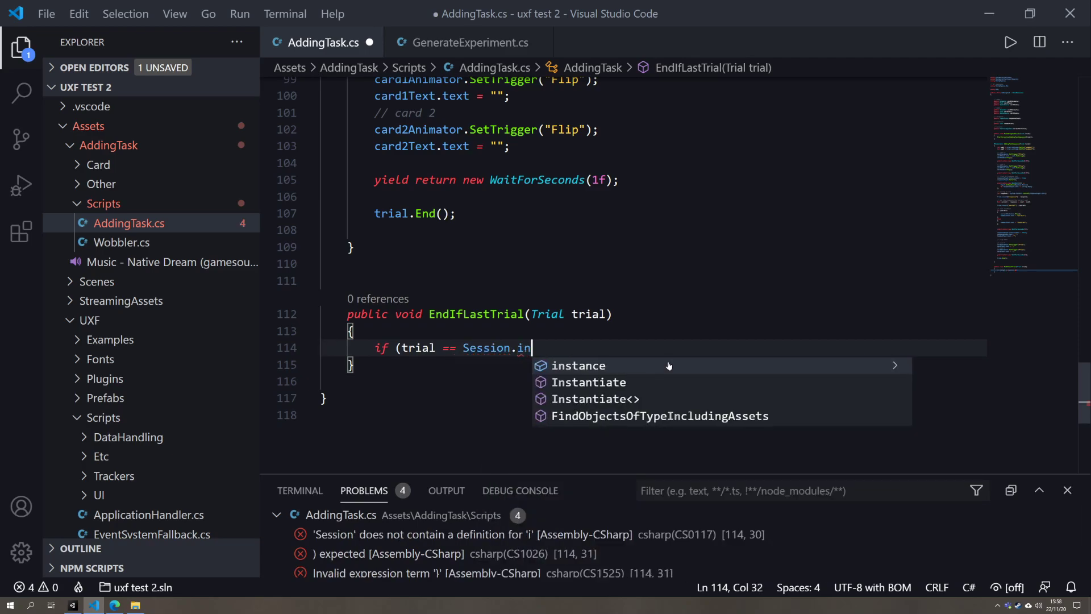
pyautogui.write('stance.')
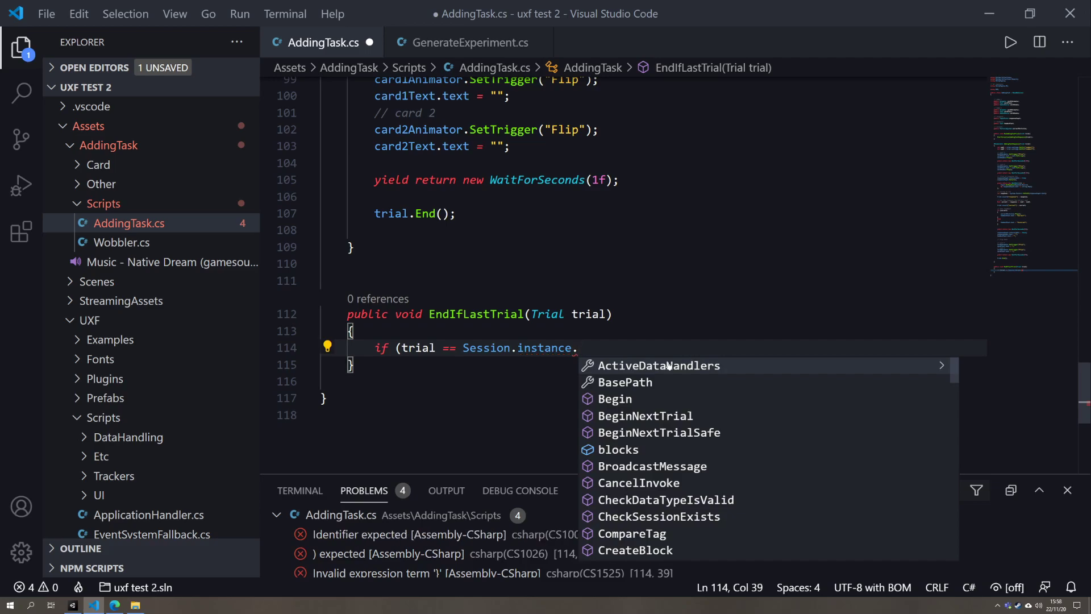
pyautogui.write('LastTrial')
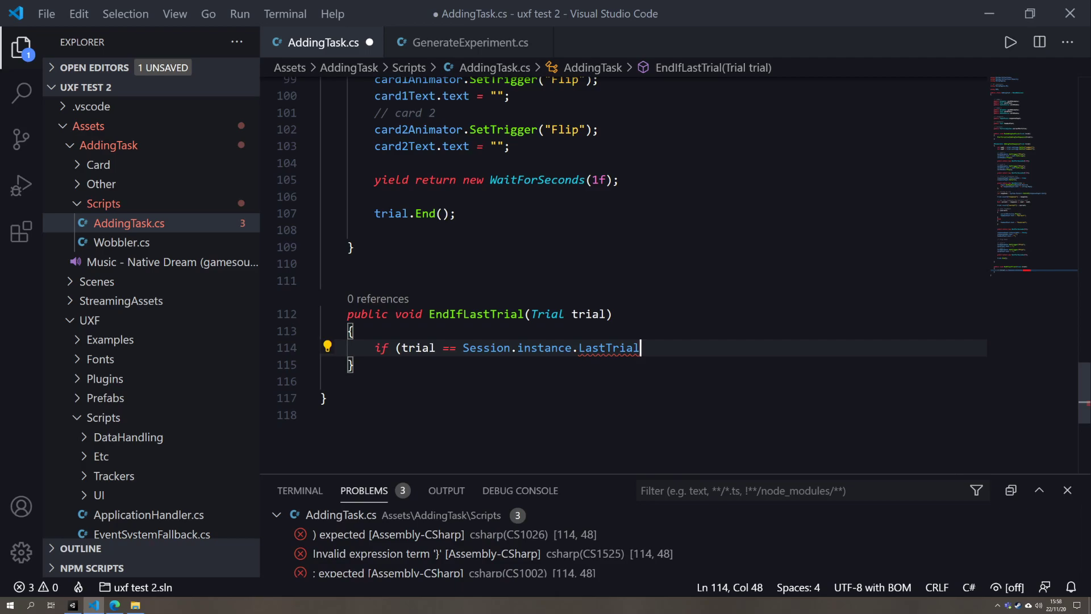
pyautogui.write(')')
pyautogui.press('Return')
pyautogui.write('{')
pyautogui.press('Return')
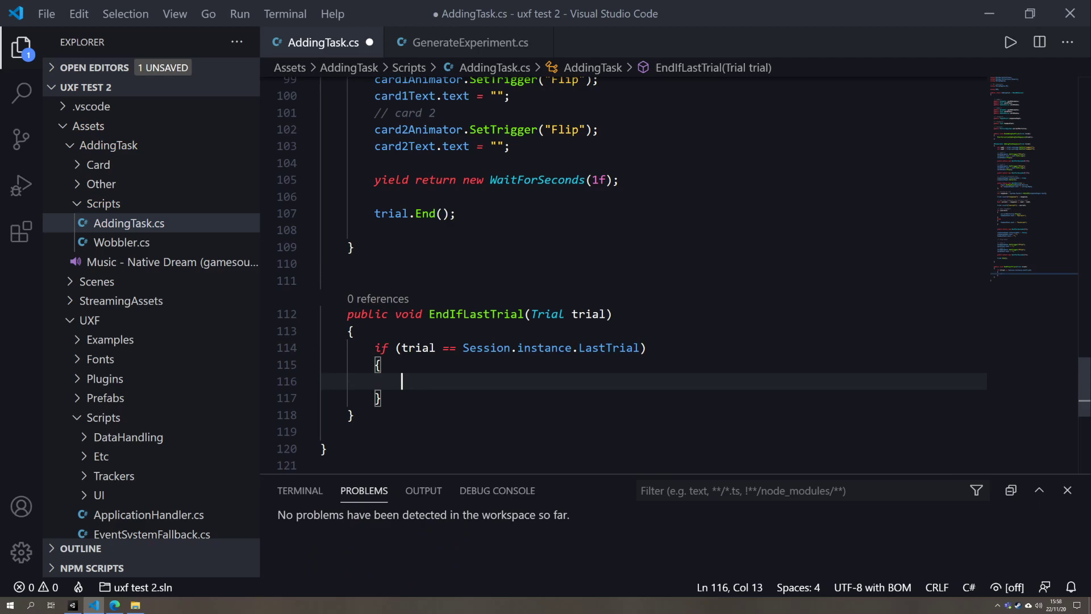
# - Call Session.instance.End(); inside the last-trial if block and save AddingTask.cs
pyautogui.moveTo(463, 348); pyautogui.dragTo(572, 347)
pyautogui.hotkey('ctrl', 'c')
pyautogui.click(402, 381)
pyautogui.hotkey('ctrl', 'v')
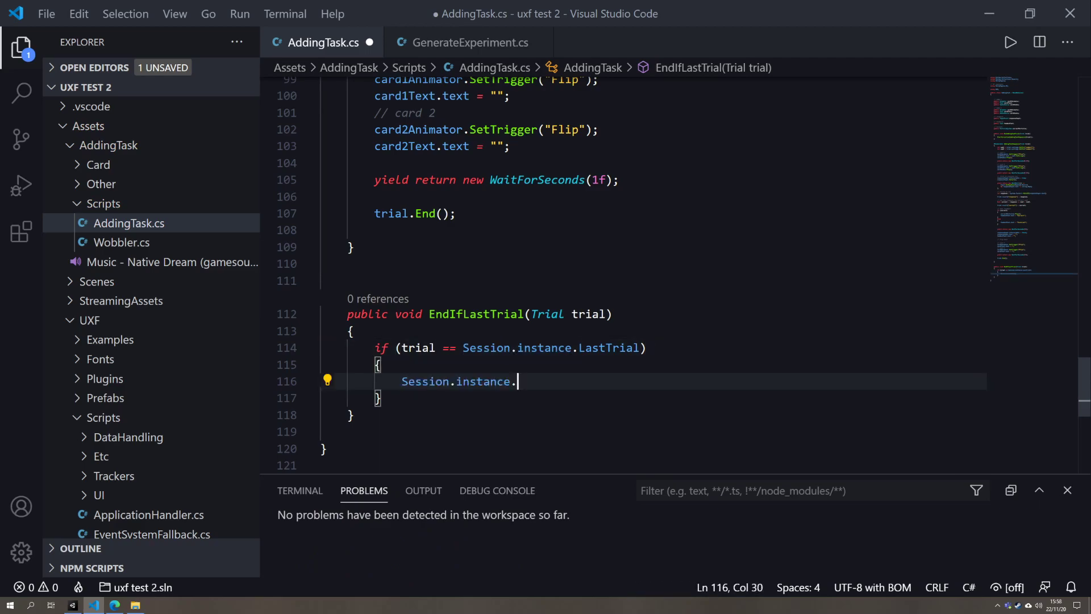
pyautogui.write(".End();'")
pyautogui.press('BackSpace')
pyautogui.press('Up')
pyautogui.hotkey('ctrl', 's')
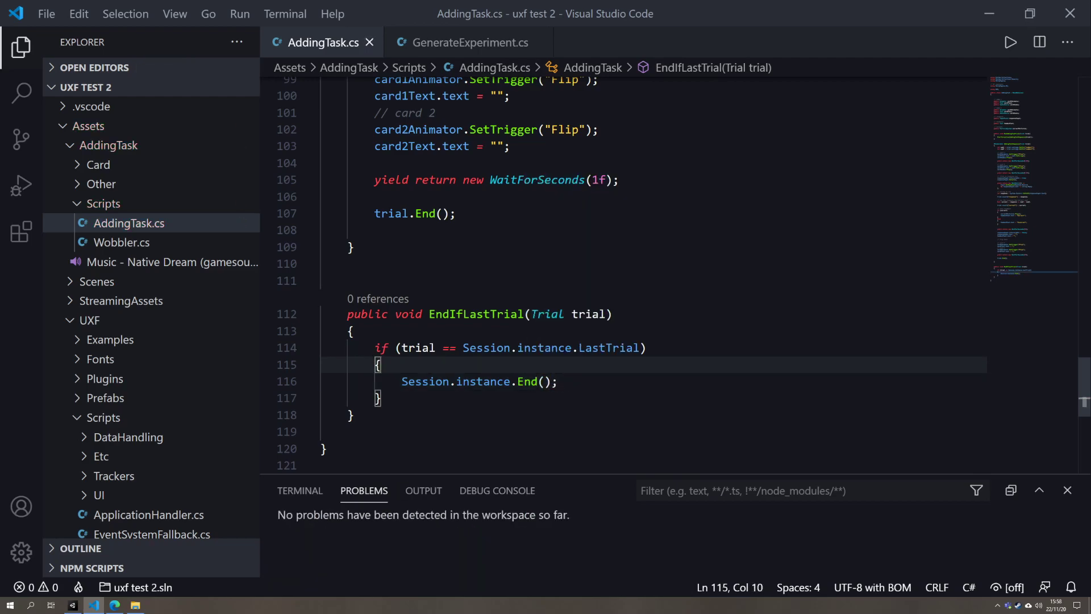
# - Switch to Unity and examine the [UXF_Rig] session's event lists down to On Session End
pyautogui.hotkey('alt', 'Tab')
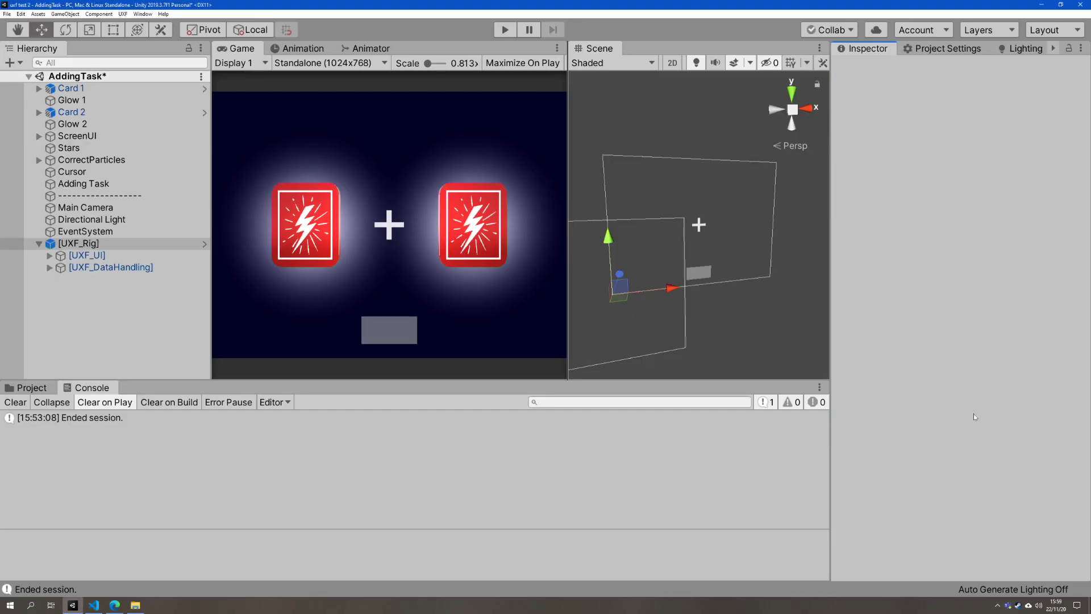
pyautogui.click(1056, 230)
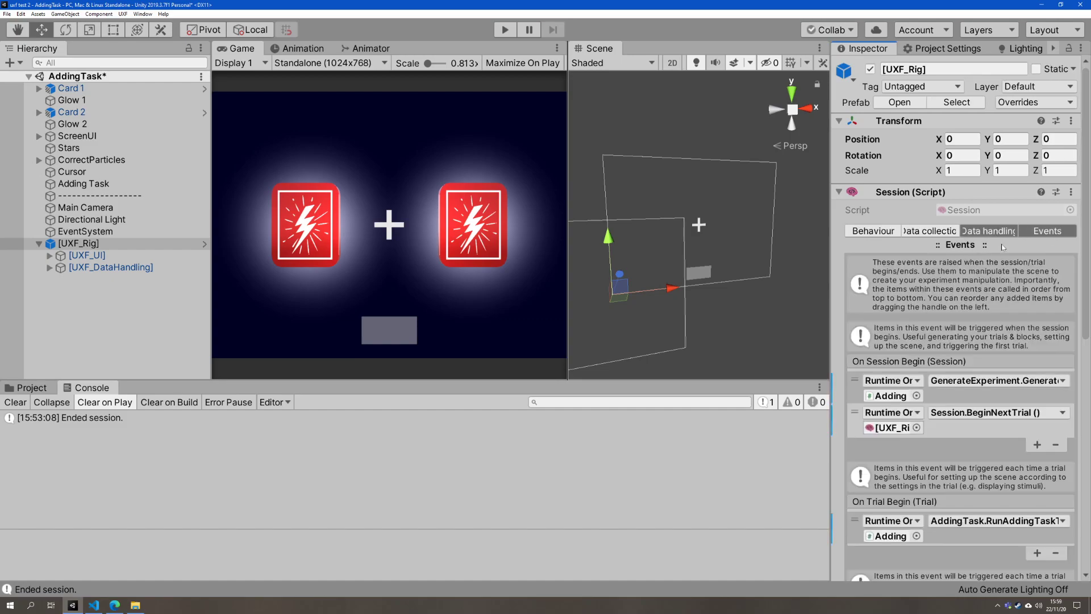
pyautogui.click(995, 231)
pyautogui.click(1056, 230)
pyautogui.scroll(-10, 963, 484)
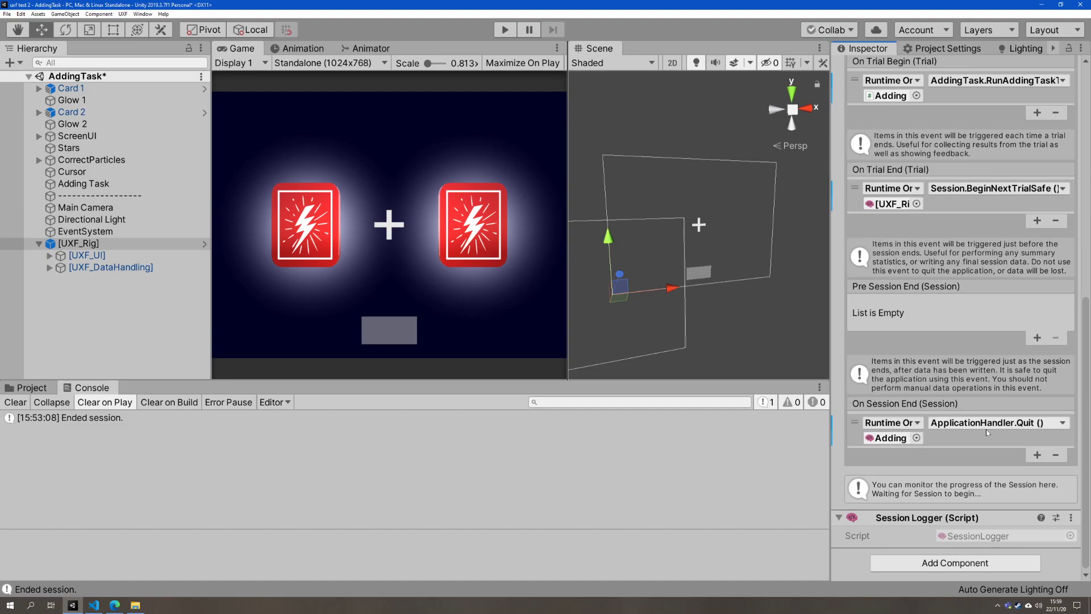
pyautogui.click(1037, 456)
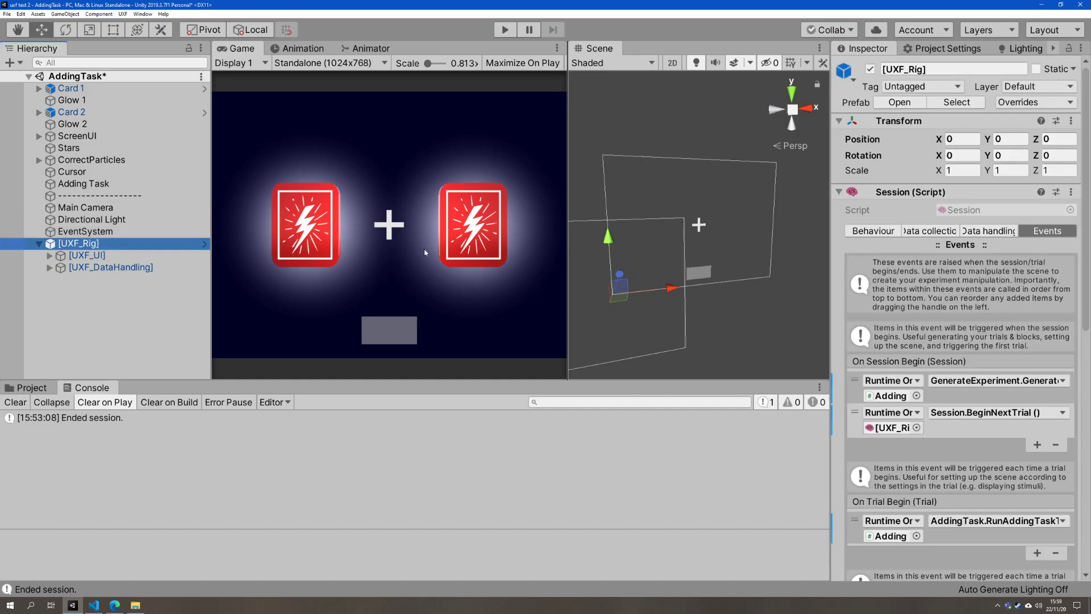
pyautogui.click(1048, 447)
pyautogui.click(1058, 454)
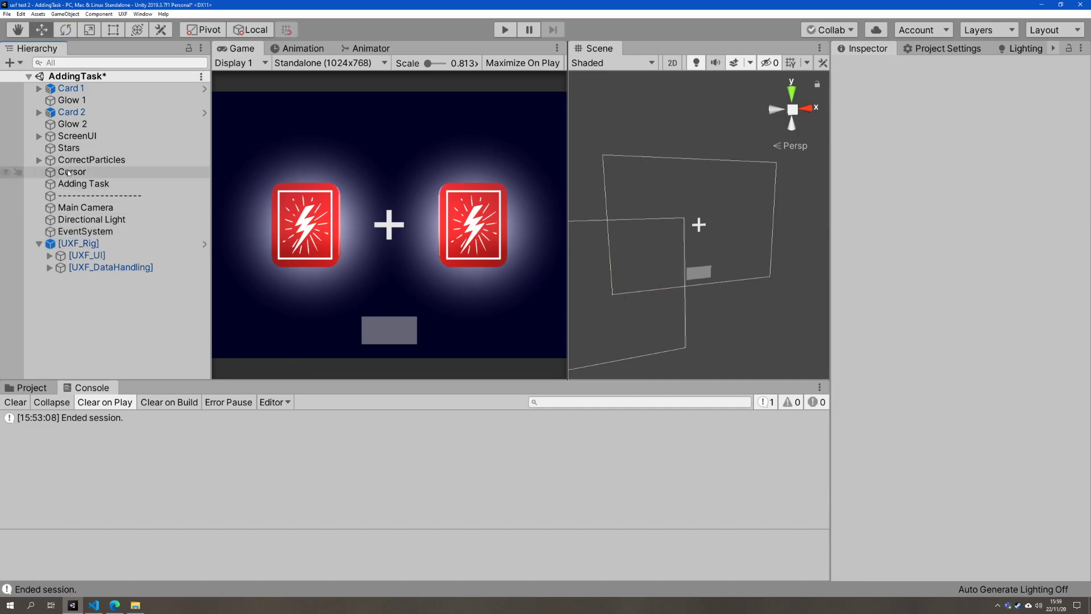
# - Duplicate the Plus text under ScreenUI and rename the copy Goodbye
pyautogui.click(57, 138)
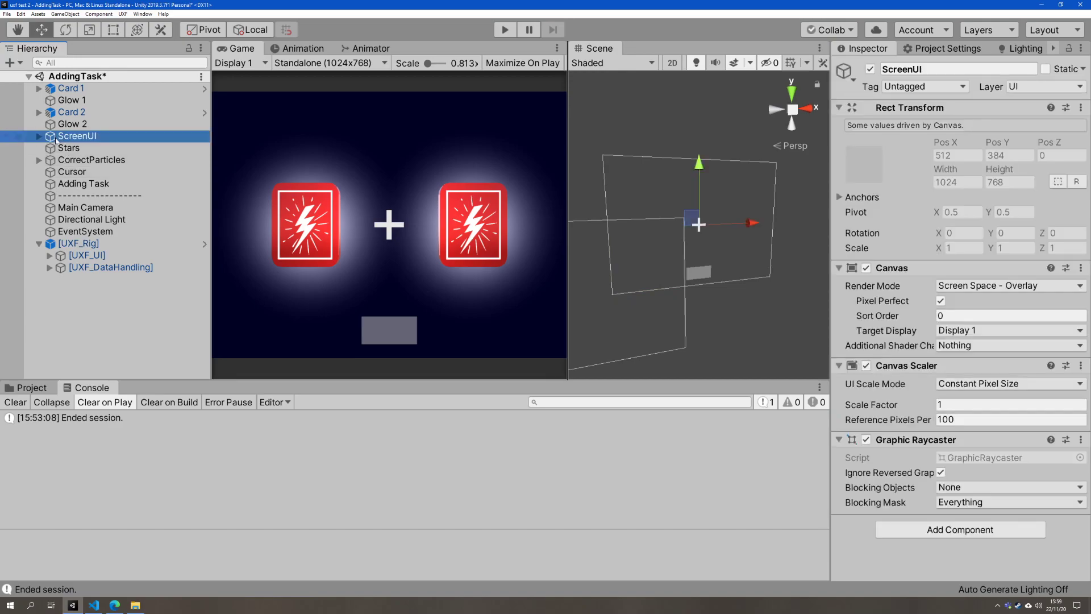
pyautogui.click(43, 137)
pyautogui.click(80, 172)
pyautogui.hotkey('ctrl', 'd')
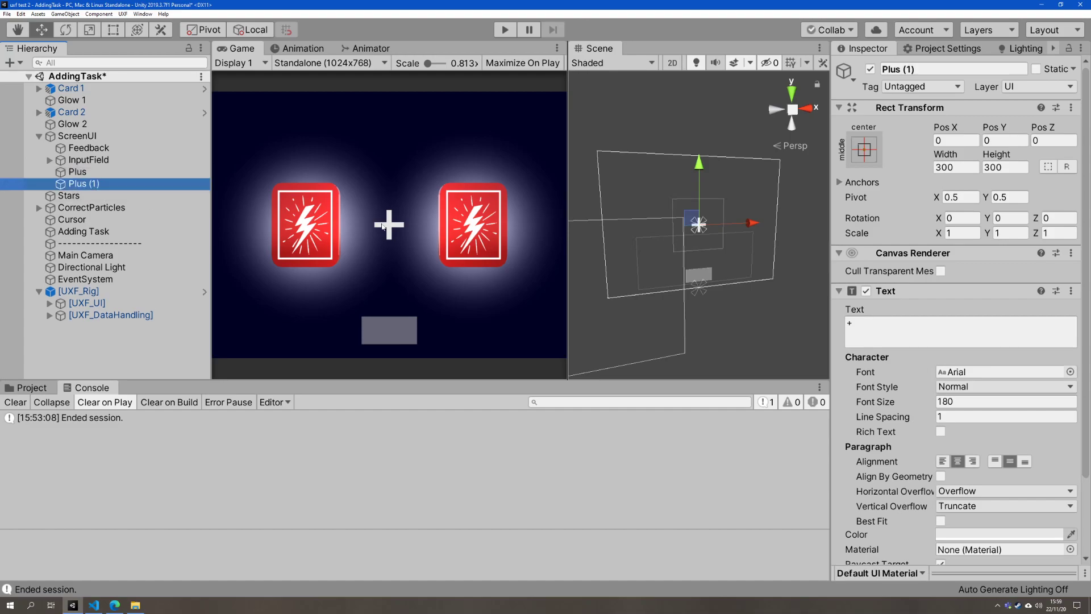
pyautogui.click(97, 184)
pyautogui.write('Goodbye')
pyautogui.press('Return')
# - Set the Goodbye object's width to 500 and replace its text with "That is the end of the e"
pyautogui.scroll(6, 750, 236)
pyautogui.keyDown('alt'); pyautogui.moveTo(749, 236); pyautogui.dragTo(724, 234); pyautogui.keyUp('alt')
pyautogui.scroll(-6, 724, 234)
pyautogui.click(955, 166)
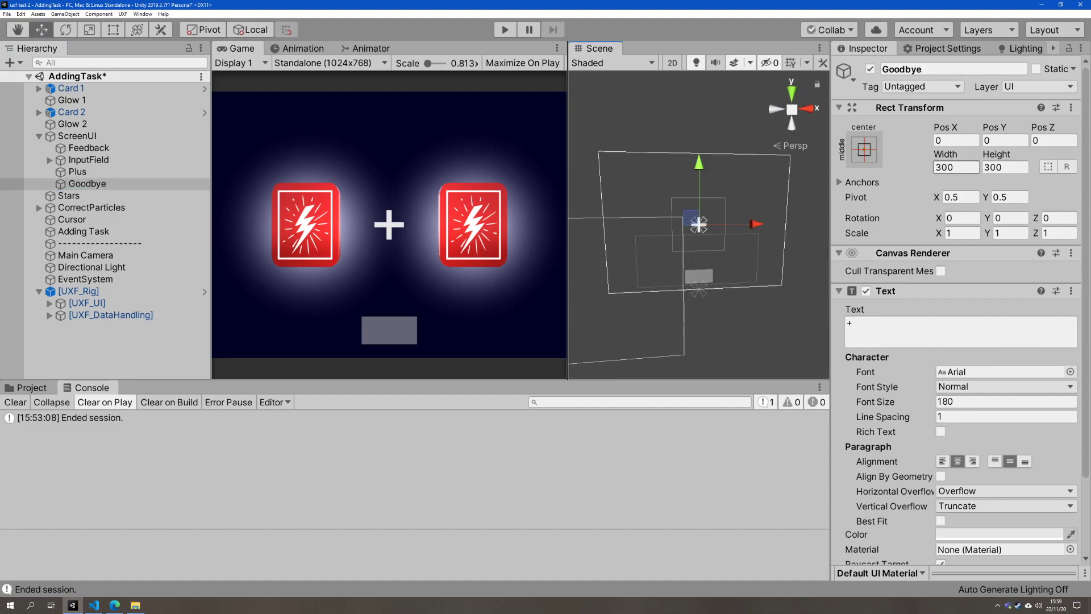
pyautogui.write('500')
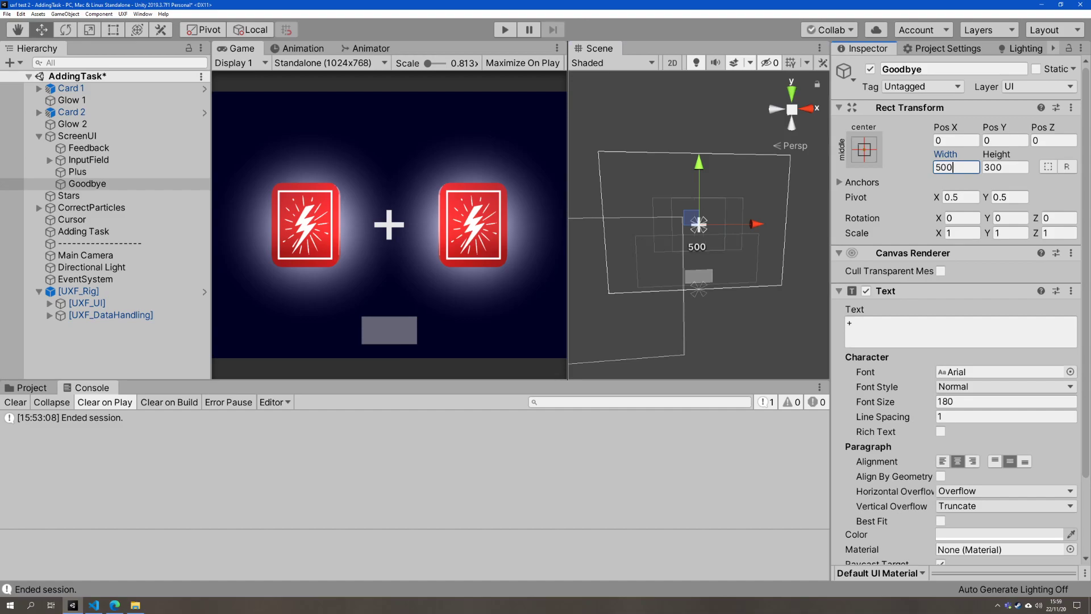
pyautogui.click(961, 332)
pyautogui.hotkey('ctrl', 'a')
pyautogui.write('Tha')
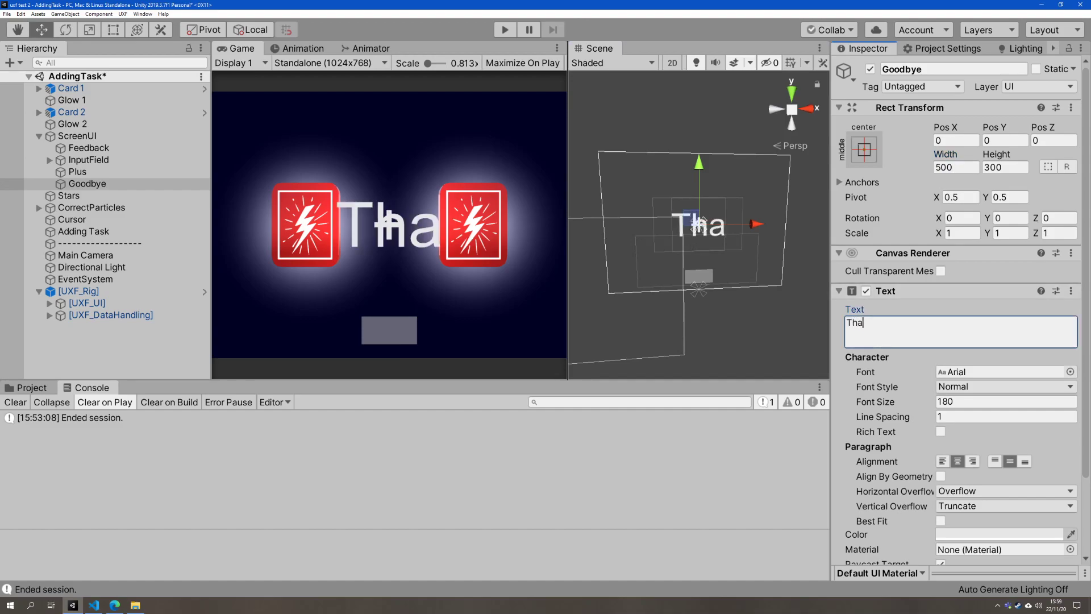
pyautogui.write('t is the en')
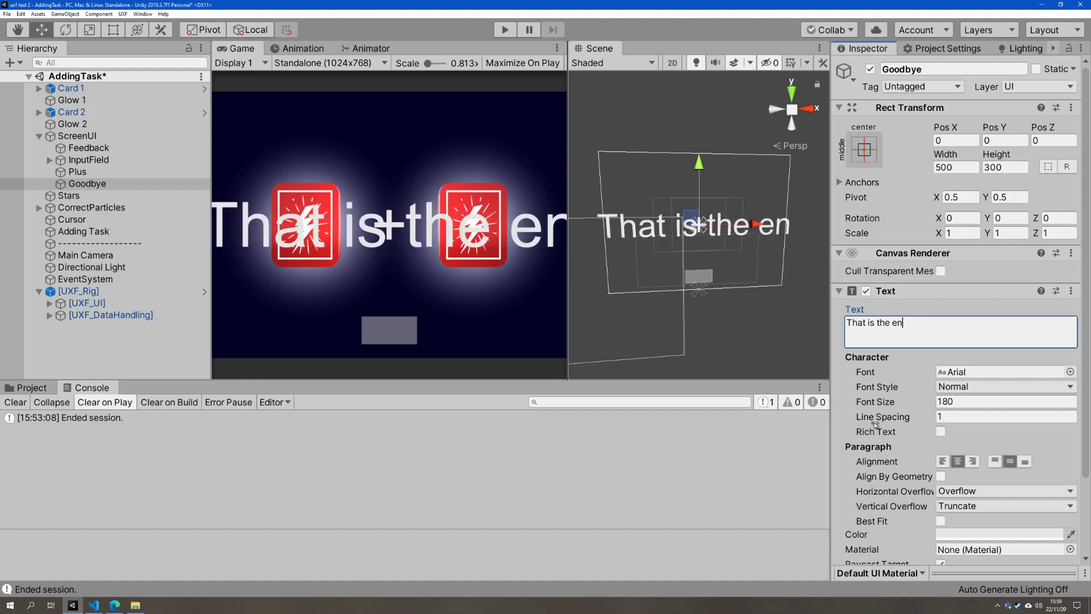
pyautogui.write('d of the e')
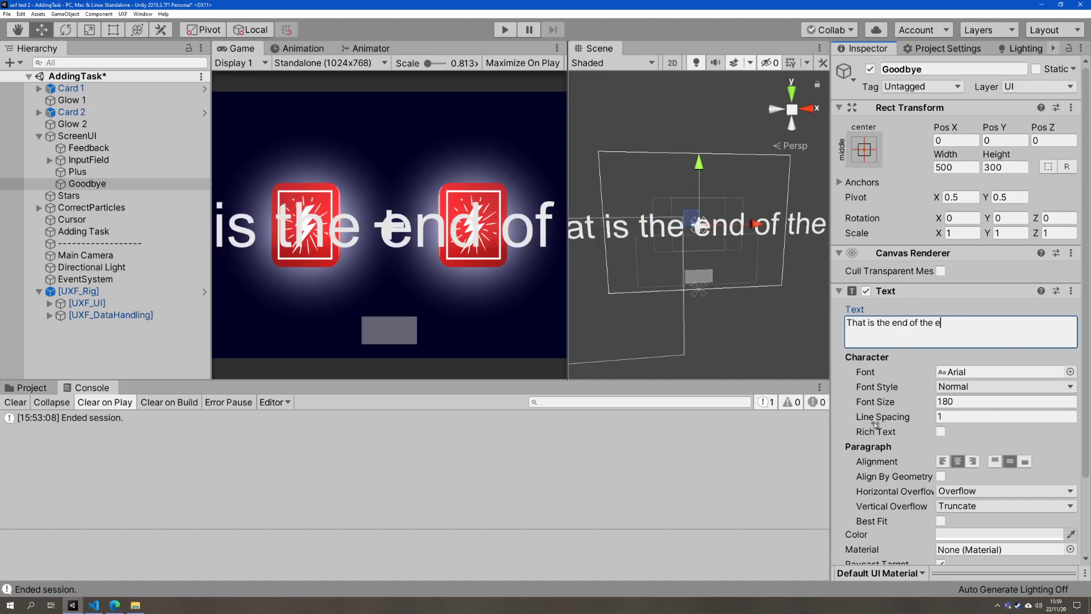
# - Reduce the Goodbye text's font size to 50 and set its horizontal overflow to Wrap
pyautogui.moveTo(922, 408); pyautogui.dragTo(810, 409)
pyautogui.click(1001, 491)
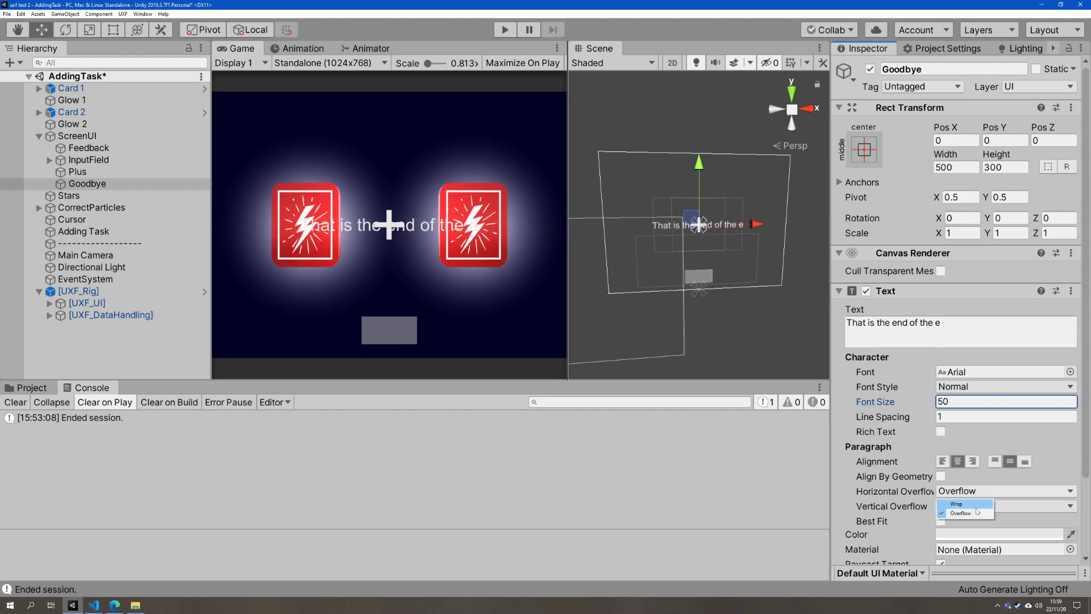
pyautogui.click(955, 501)
# - Complete the Goodbye text as "That is the end of the experiment! Thank you." and reduce its font size to 41
pyautogui.click(923, 335)
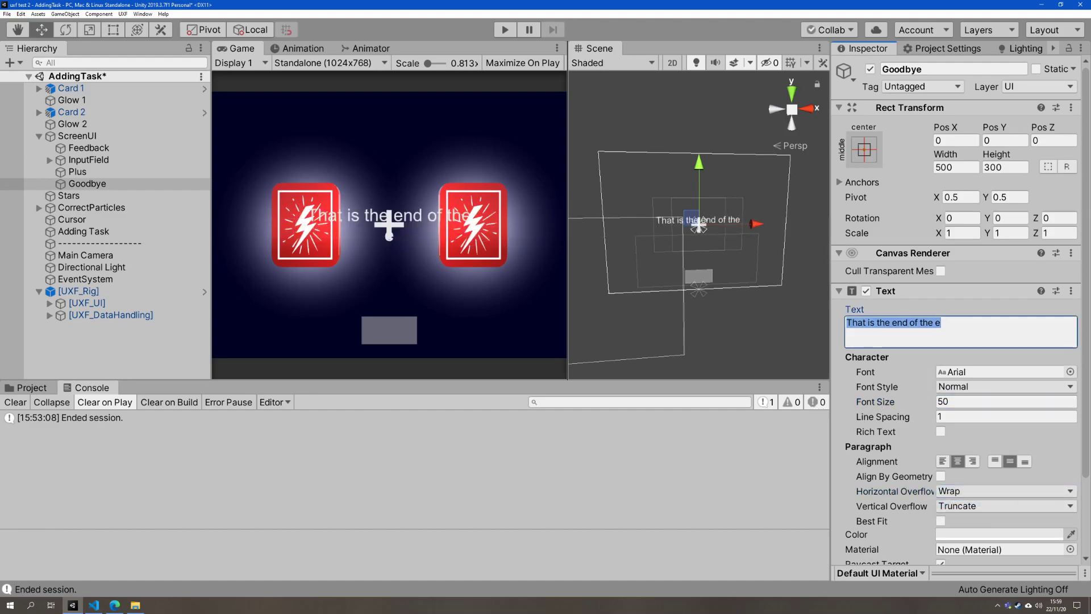
pyautogui.click(994, 337)
pyautogui.write('xperiment! Thank yi')
pyautogui.press('BackSpace')
pyautogui.write('ou.')
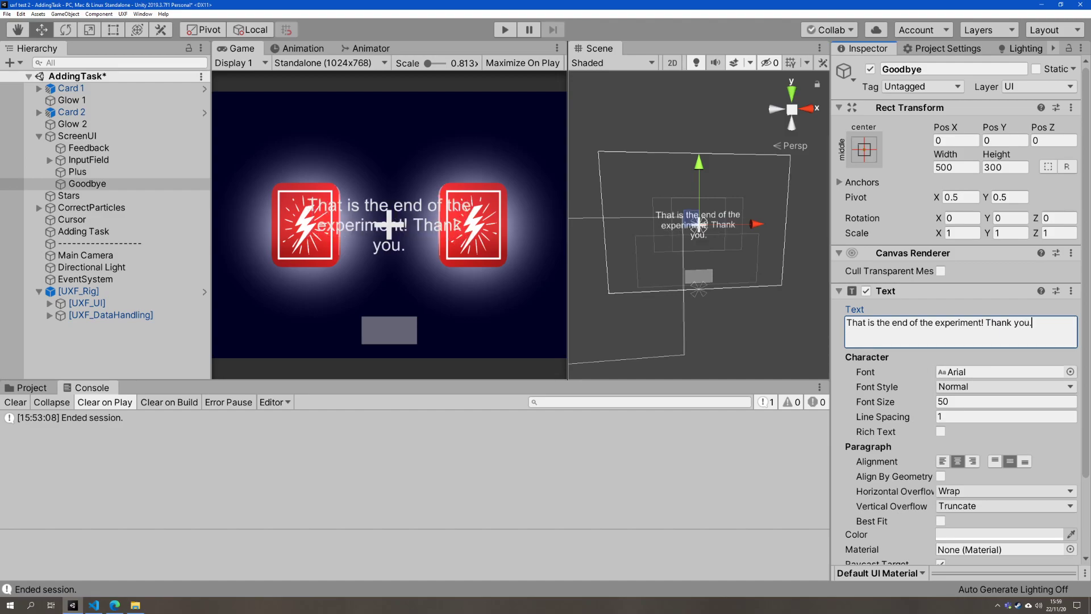
pyautogui.moveTo(917, 405); pyautogui.dragTo(908, 404)
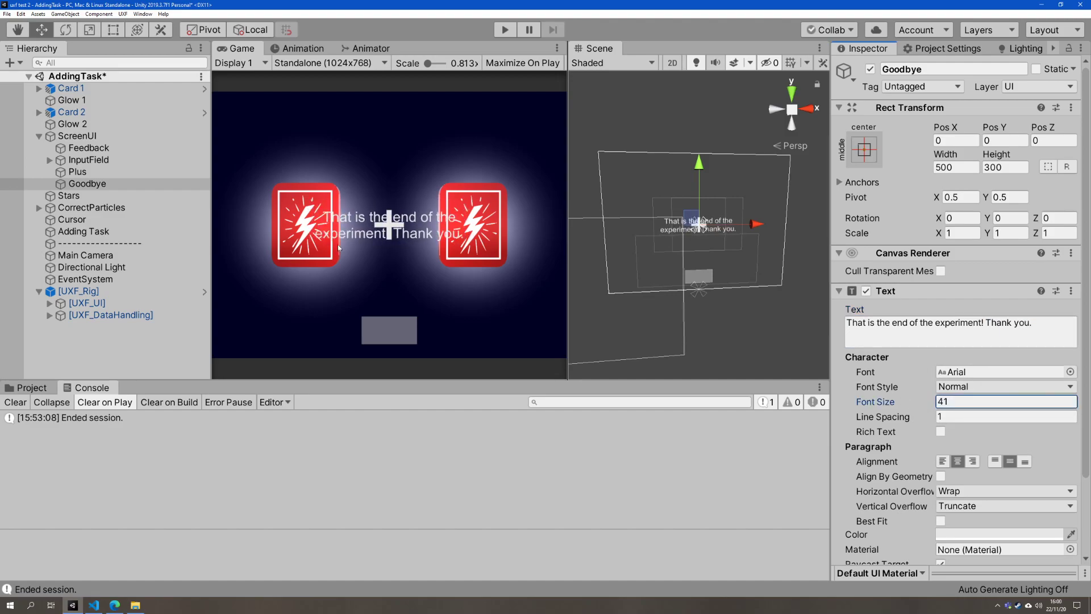
# - Add a UI Image under ScreenUI and place it between Plus and Goodbye in the hierarchy
pyautogui.click(103, 184)
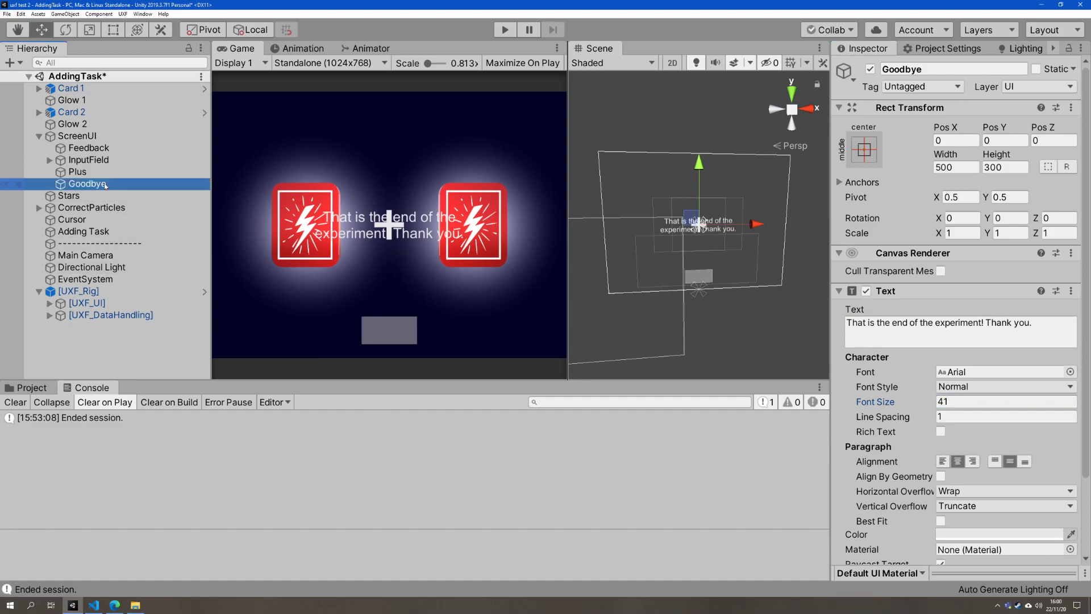
pyautogui.rightClick(96, 135)
pyautogui.moveTo(136, 278)
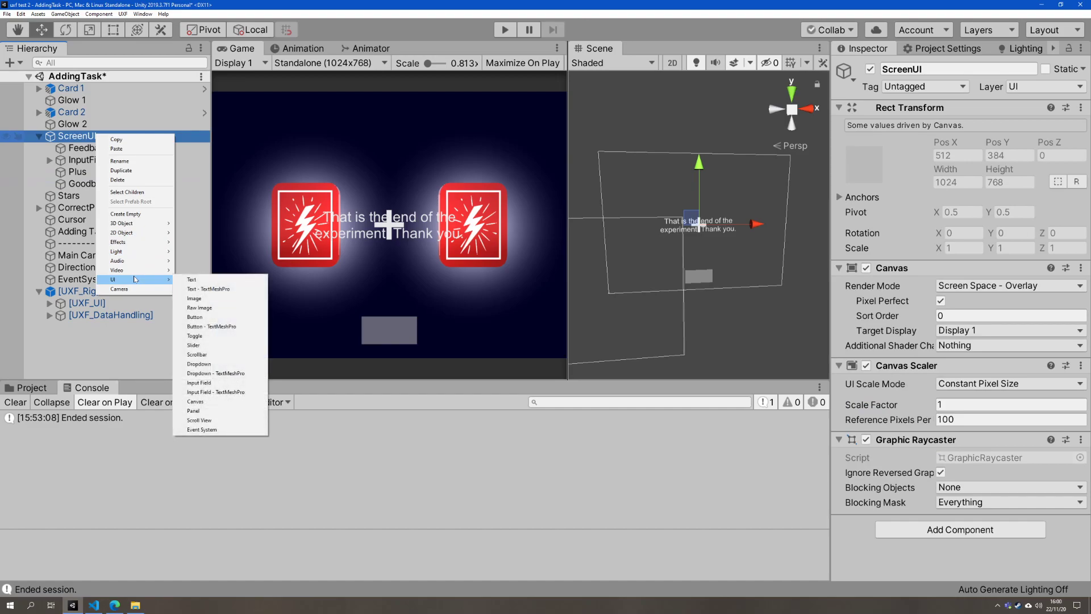
pyautogui.click(211, 301)
pyautogui.moveTo(92, 196); pyautogui.dragTo(96, 178)
# - Set the Image's color to the muted blue 48476A by sampling the glow around the right card
pyautogui.click(961, 323)
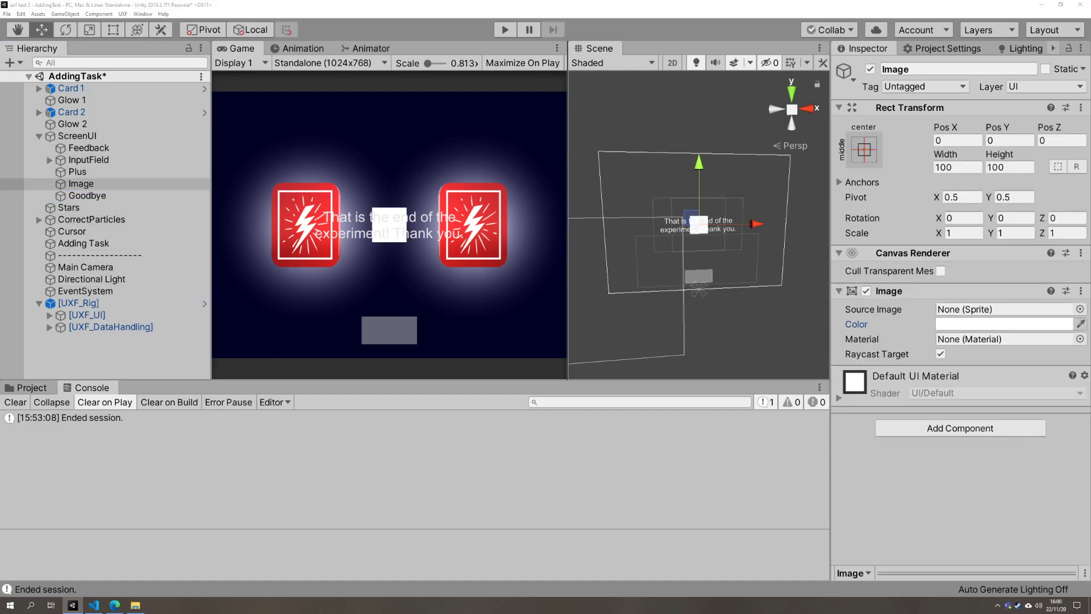
pyautogui.click(832, 154)
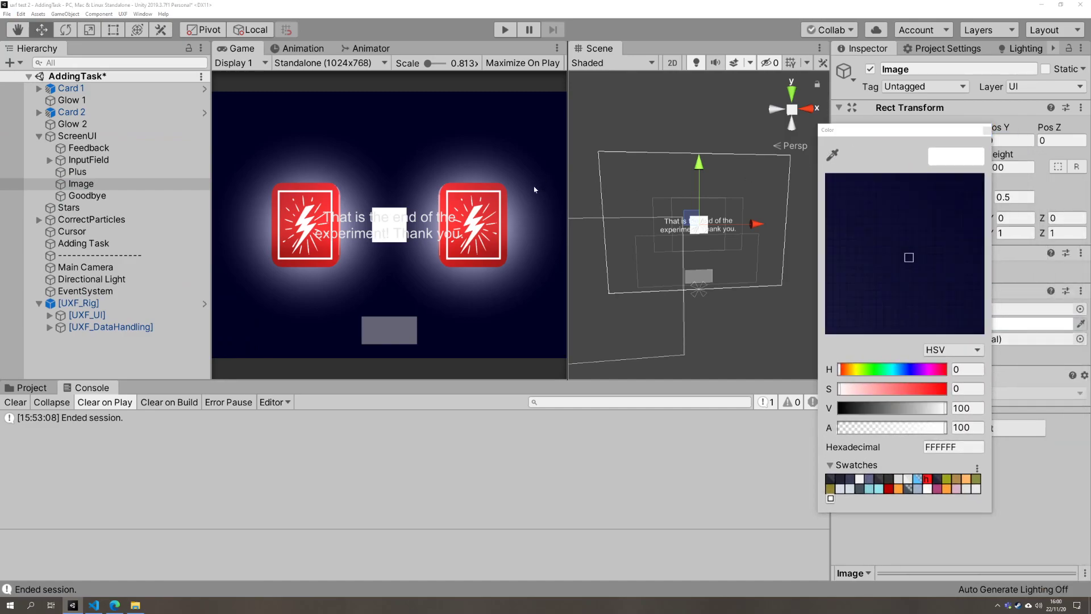
pyautogui.click(521, 196)
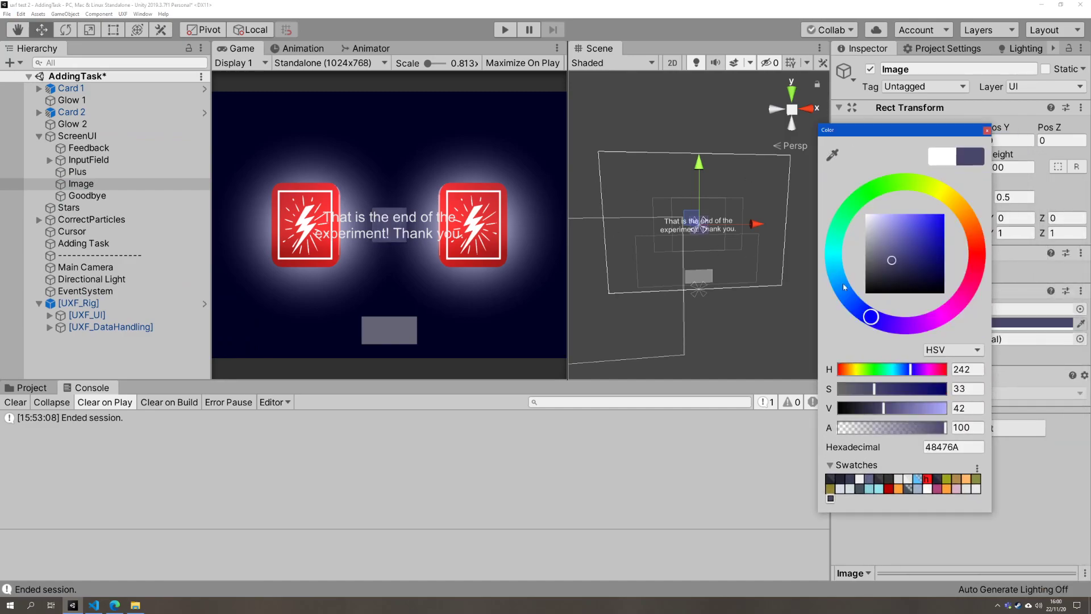
pyautogui.click(987, 131)
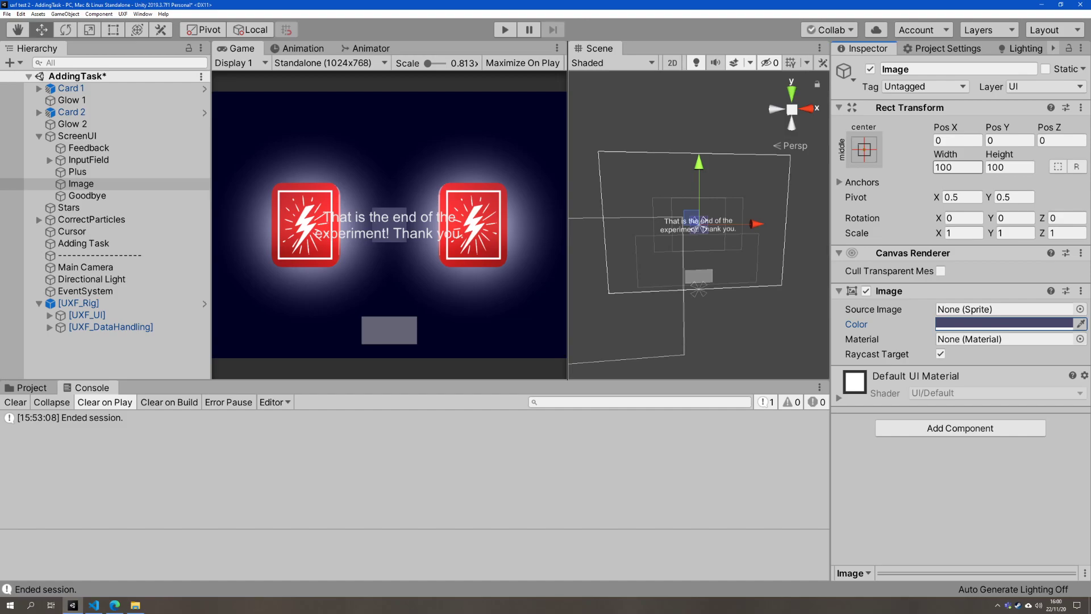
# - Size the Image to 500 wide and 300 high as a backing for the Goodbye text, and select it
pyautogui.click(959, 167)
pyautogui.write('400')
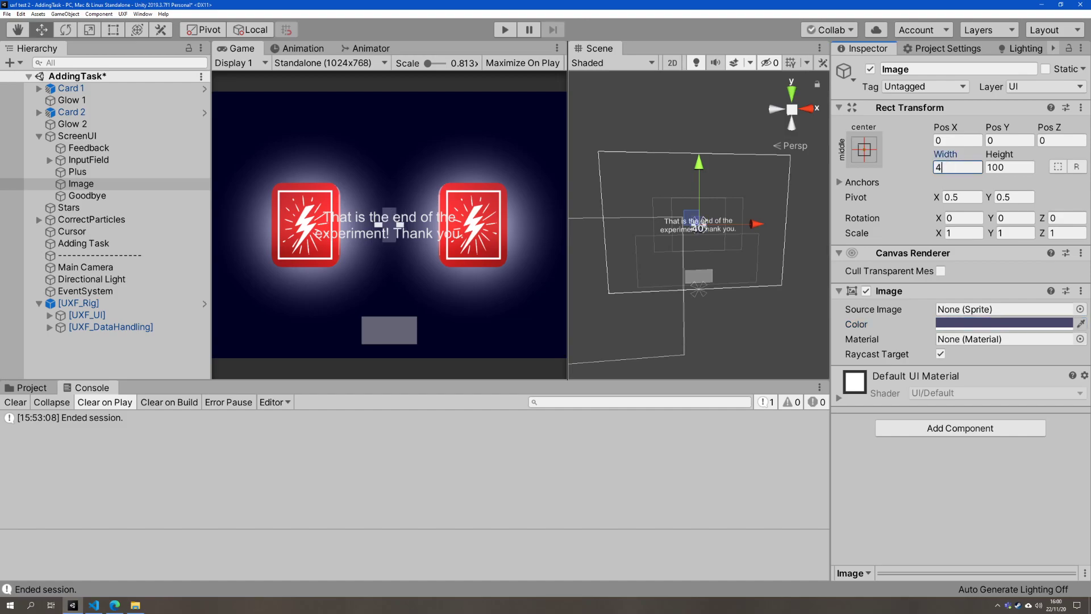
pyautogui.press('Tab')
pyautogui.write('300')
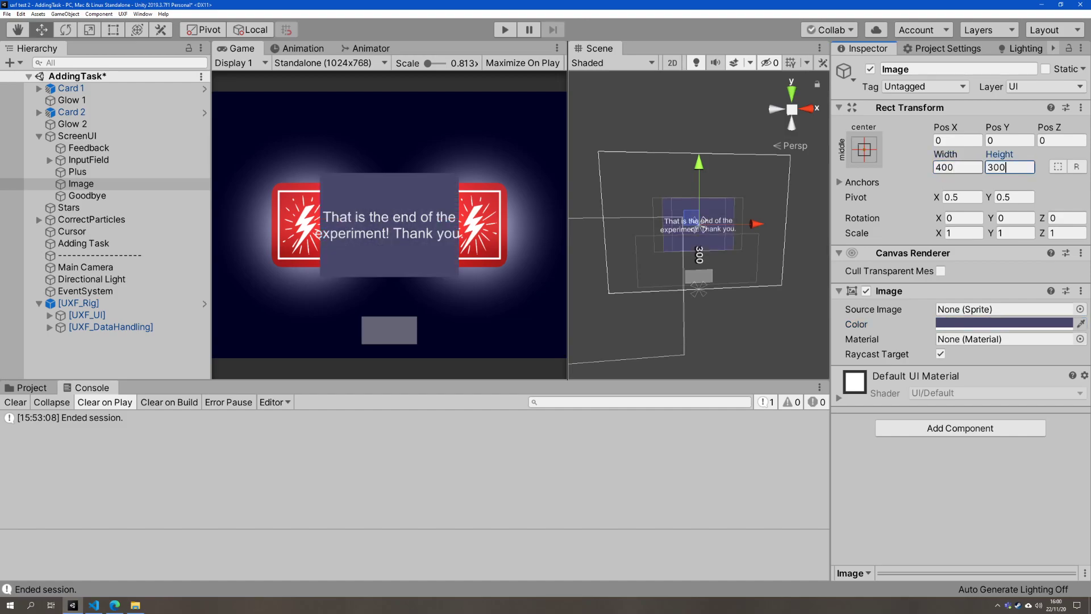
pyautogui.hotkey('shift', 'Tab')
pyautogui.write('500')
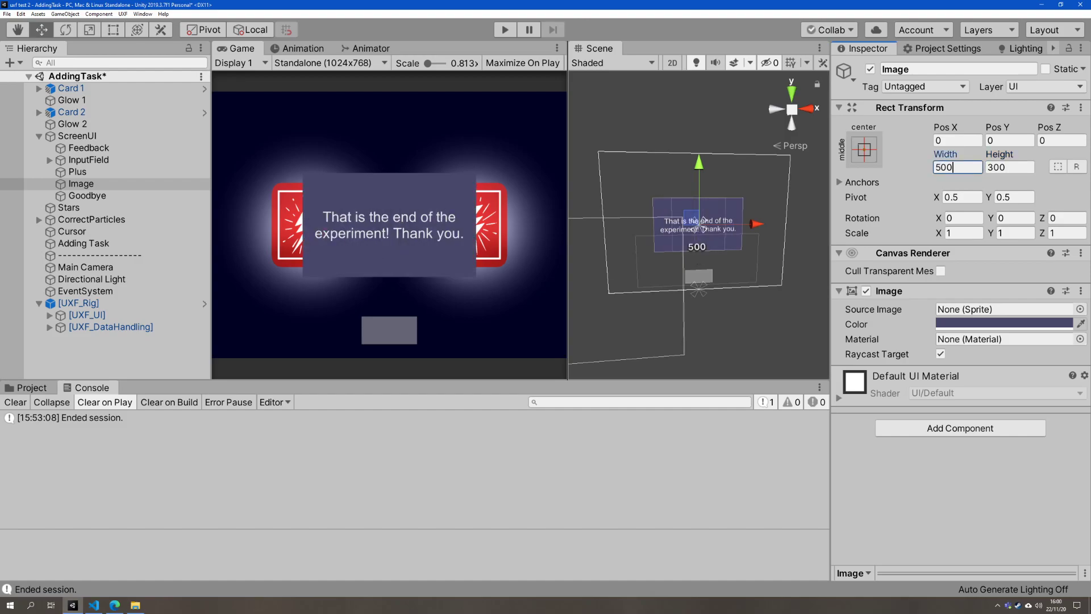
pyautogui.click(108, 196)
pyautogui.click(111, 185)
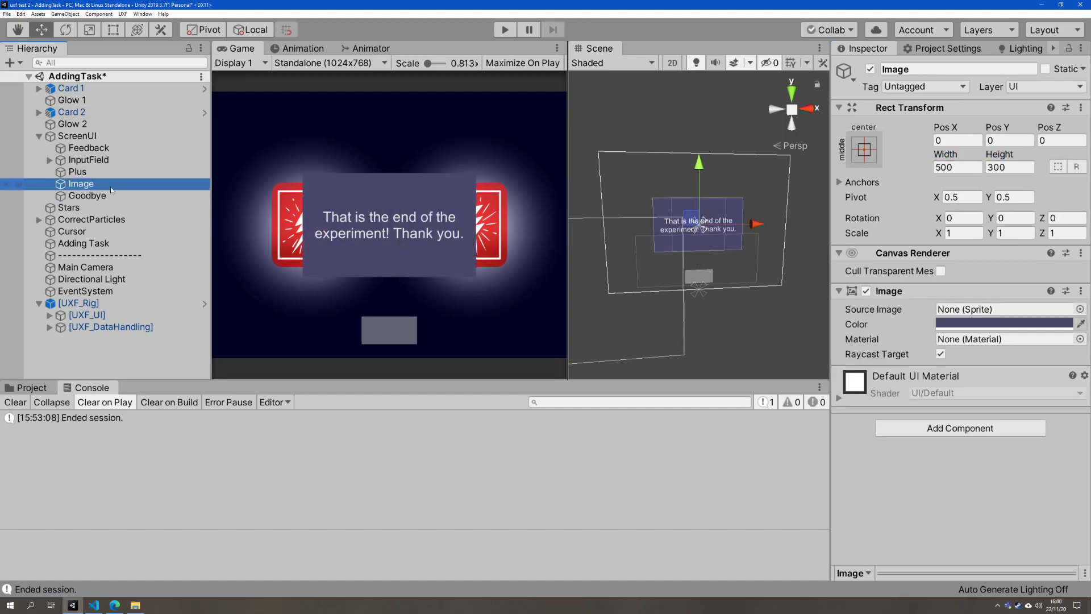
# - Make the Goodbye text a child of the Image under ScreenUI, and deactivate the Image
pyautogui.moveTo(112, 197); pyautogui.dragTo(106, 190)
pyautogui.click(66, 188)
pyautogui.click(49, 184)
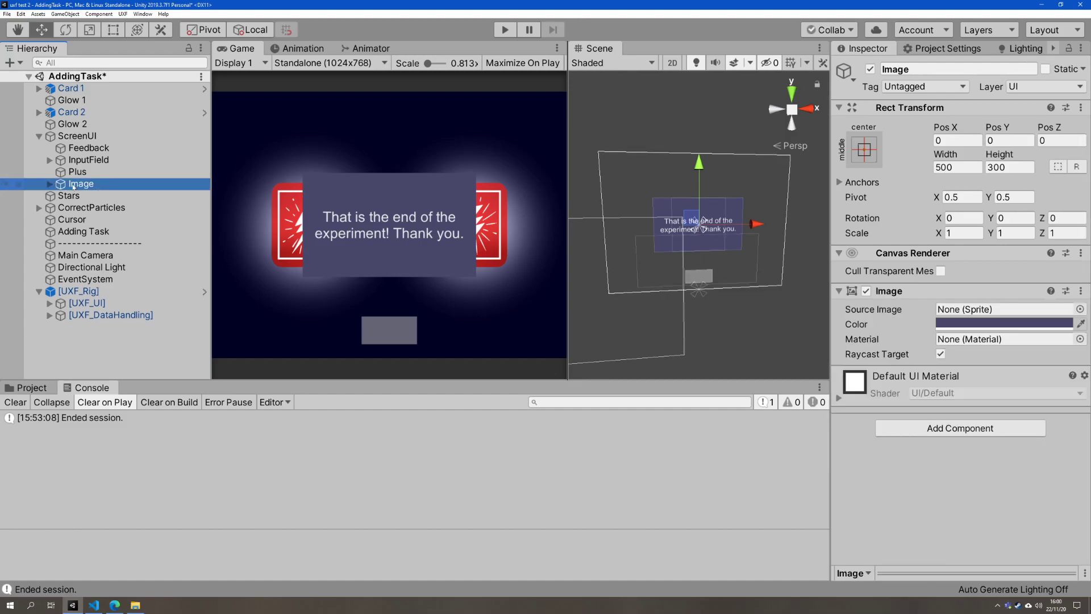
pyautogui.click(871, 71)
pyautogui.click(871, 70)
pyautogui.click(871, 71)
pyautogui.click(871, 70)
pyautogui.click(871, 70)
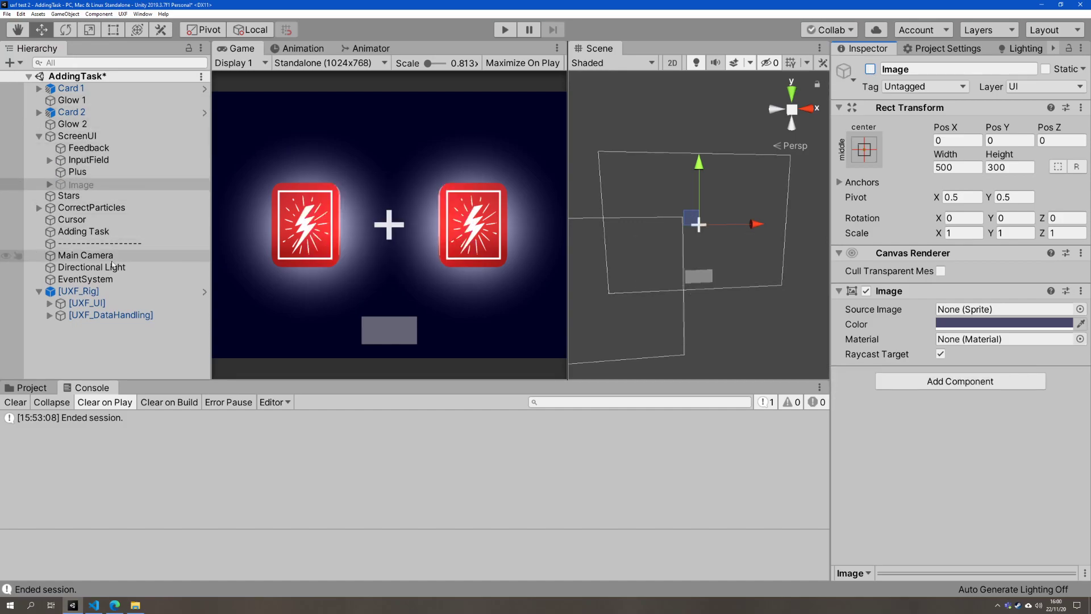
# - Set the On Session End event of [UXF_Rig] to call GameObject.SetActive on the Image with the value enabled
pyautogui.click(79, 291)
pyautogui.scroll(-10, 946, 263)
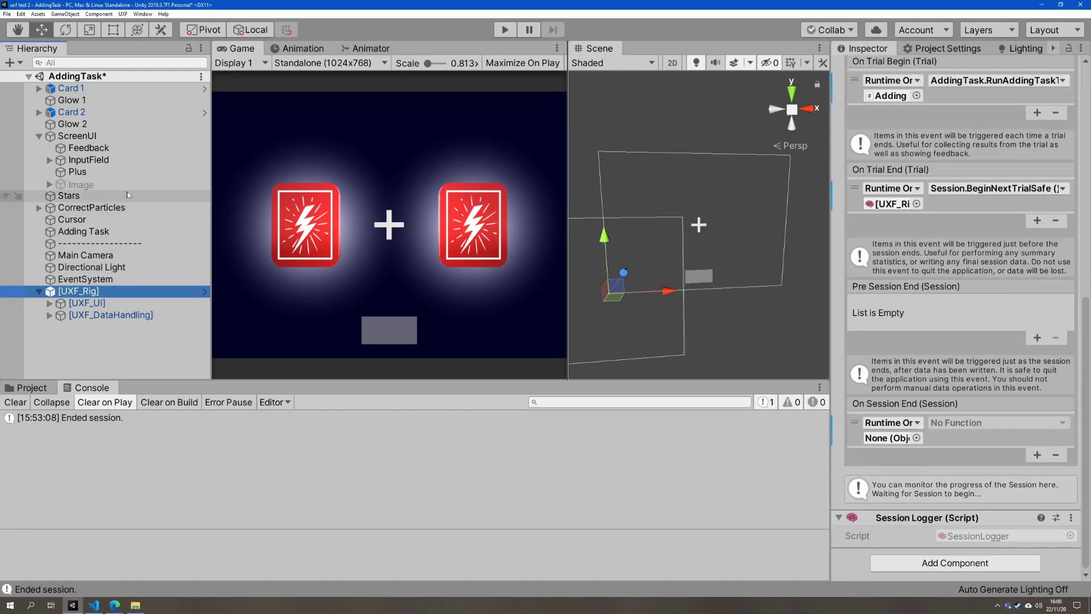
pyautogui.click(923, 508)
pyautogui.moveTo(923, 509); pyautogui.dragTo(891, 437)
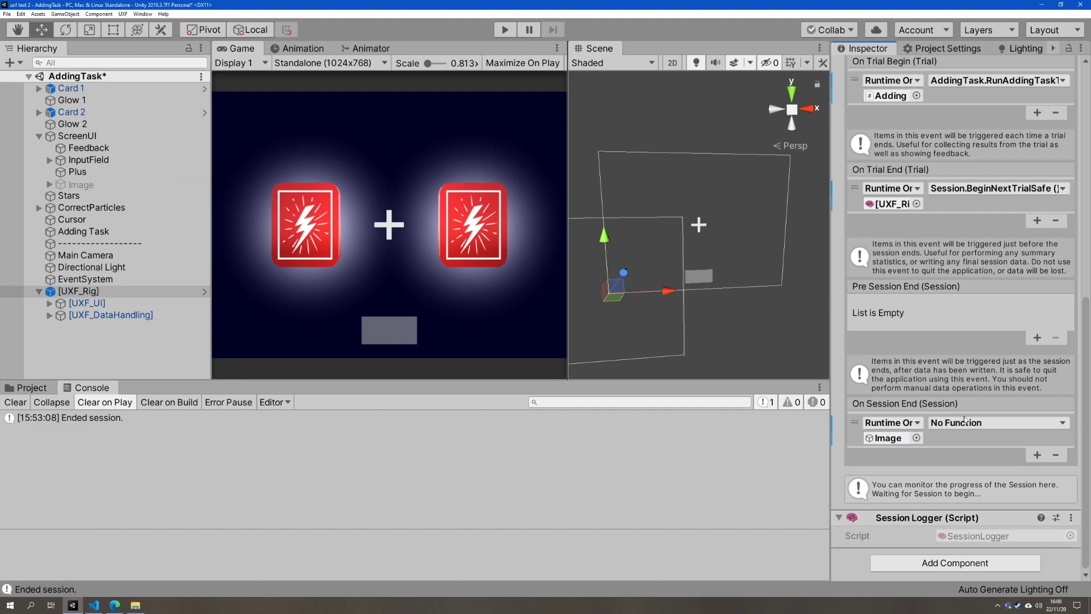
pyautogui.click(961, 424)
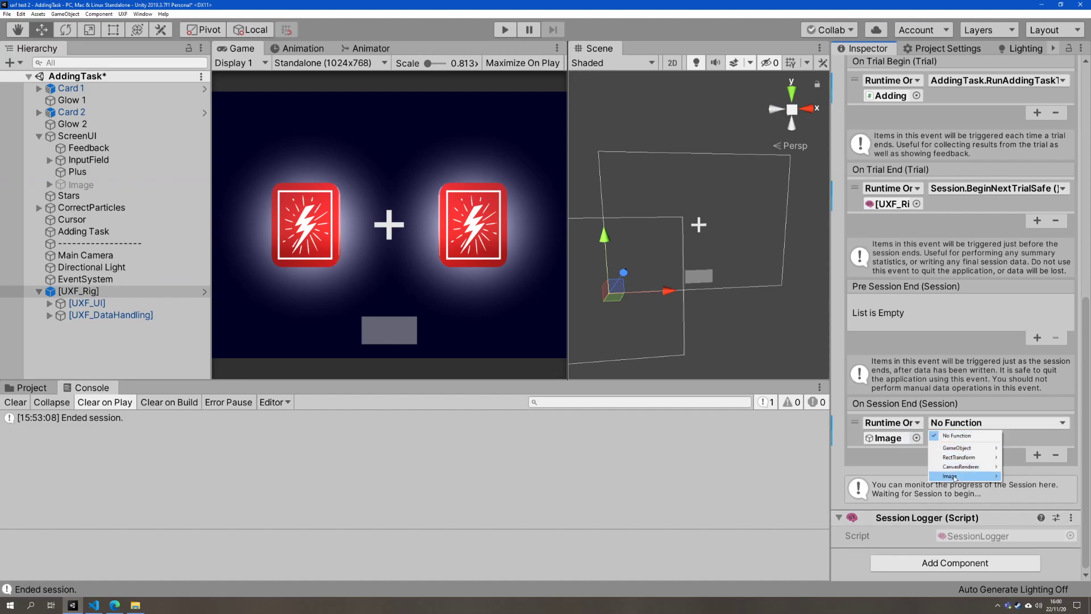
pyautogui.moveTo(958, 449)
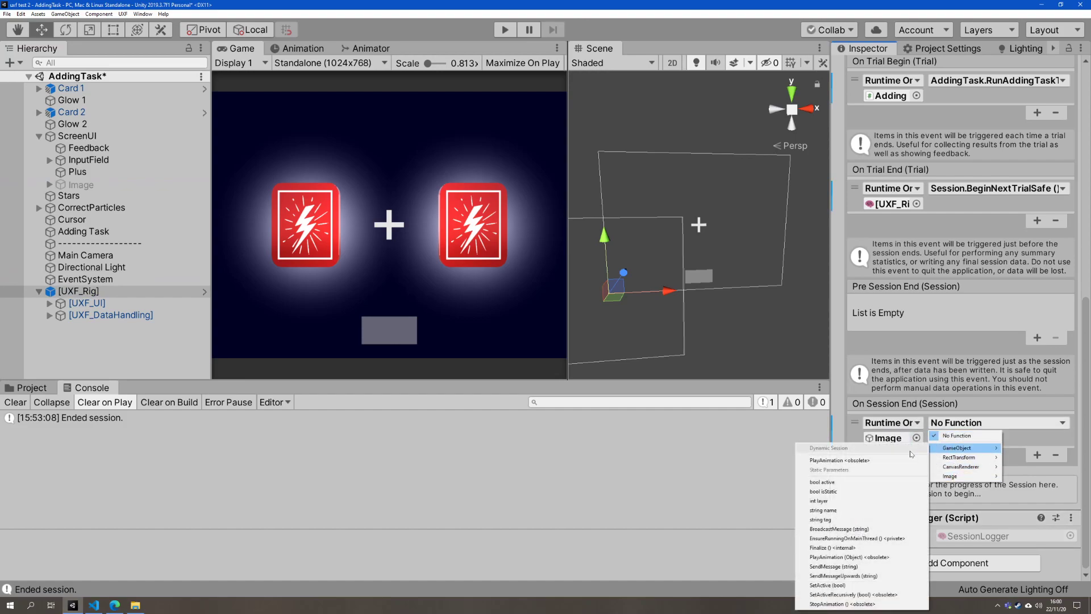
pyautogui.click(832, 588)
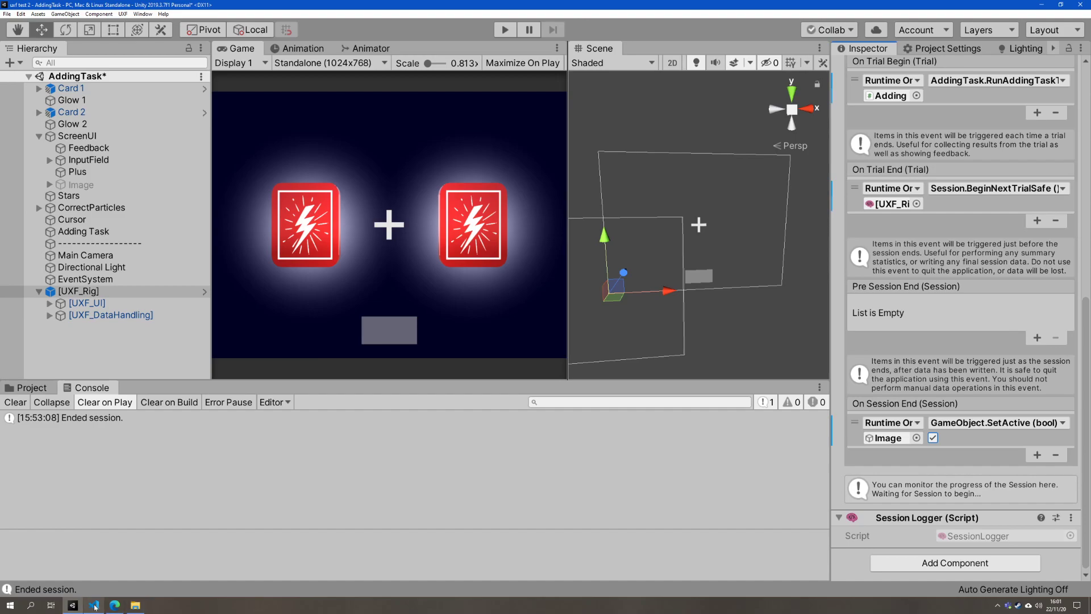
# - Play the experiment, answer the card sums with 9, 12, 13 and 16, and stop play mode after the last trial
pyautogui.click(496, 33)
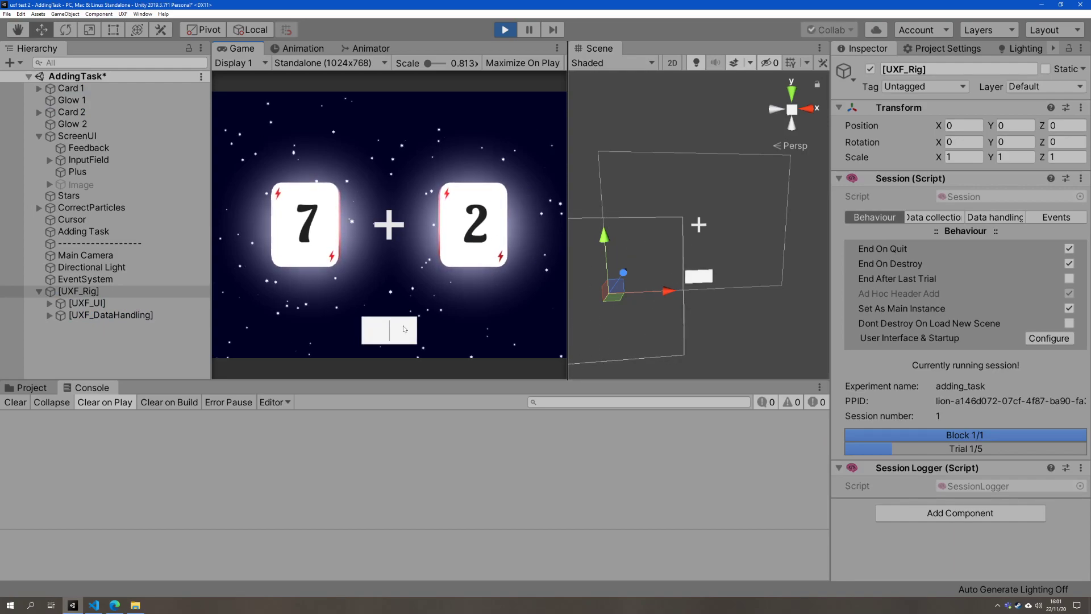
pyautogui.write('9')
pyautogui.press('Return')
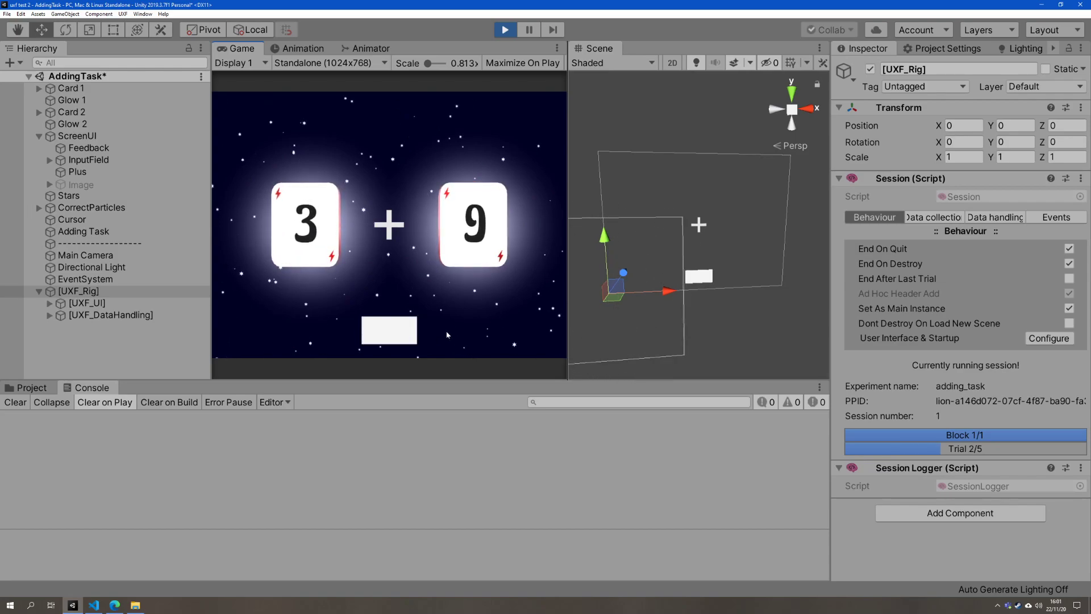
pyautogui.write('12')
pyautogui.press('Return')
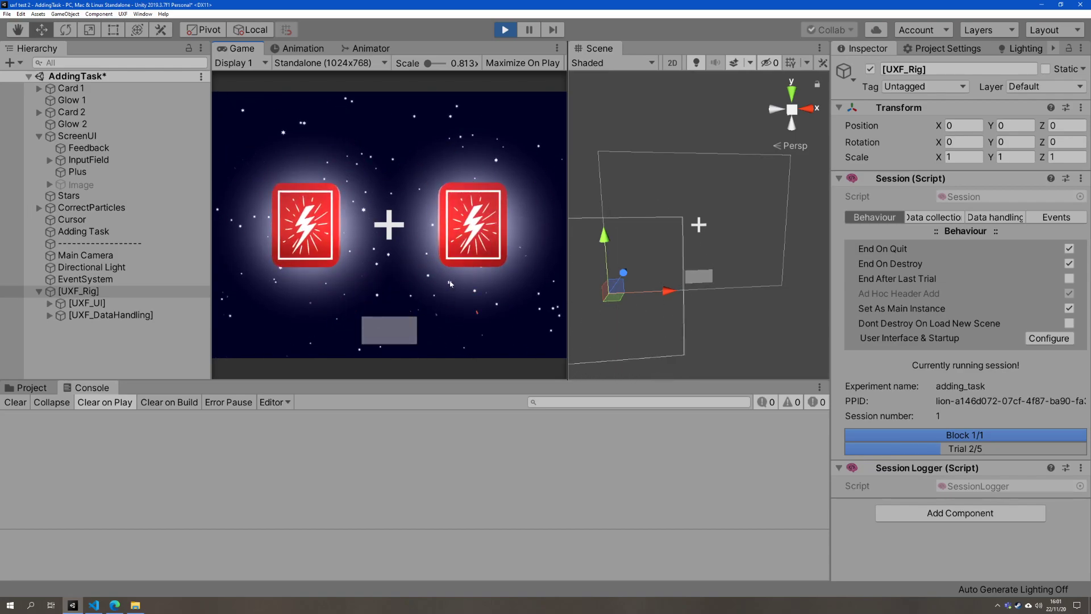
pyautogui.write('13')
pyautogui.press('Return')
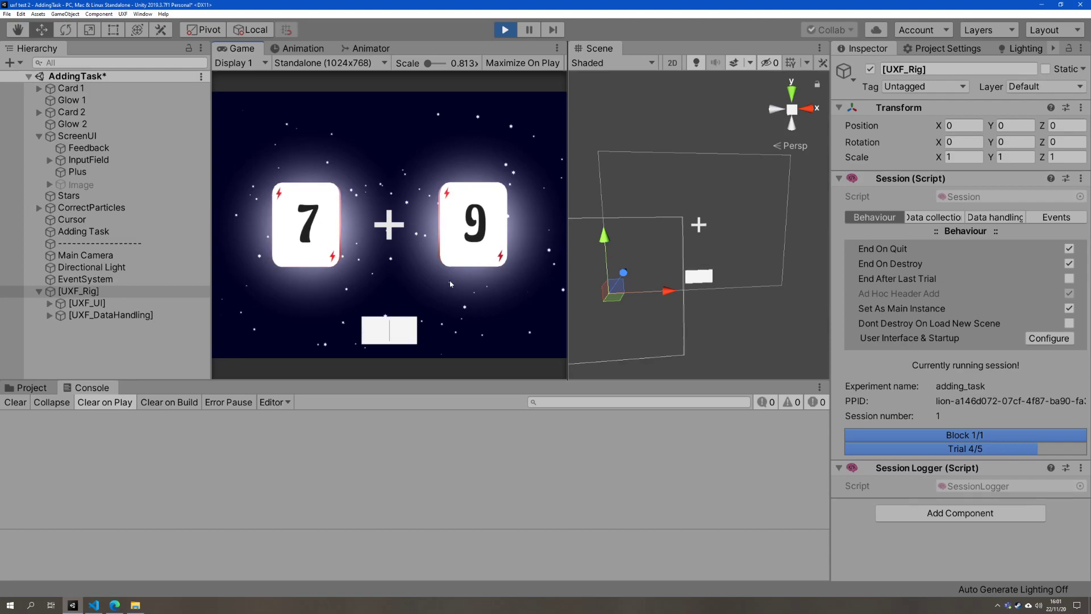
pyautogui.write('16')
pyautogui.press('Return')
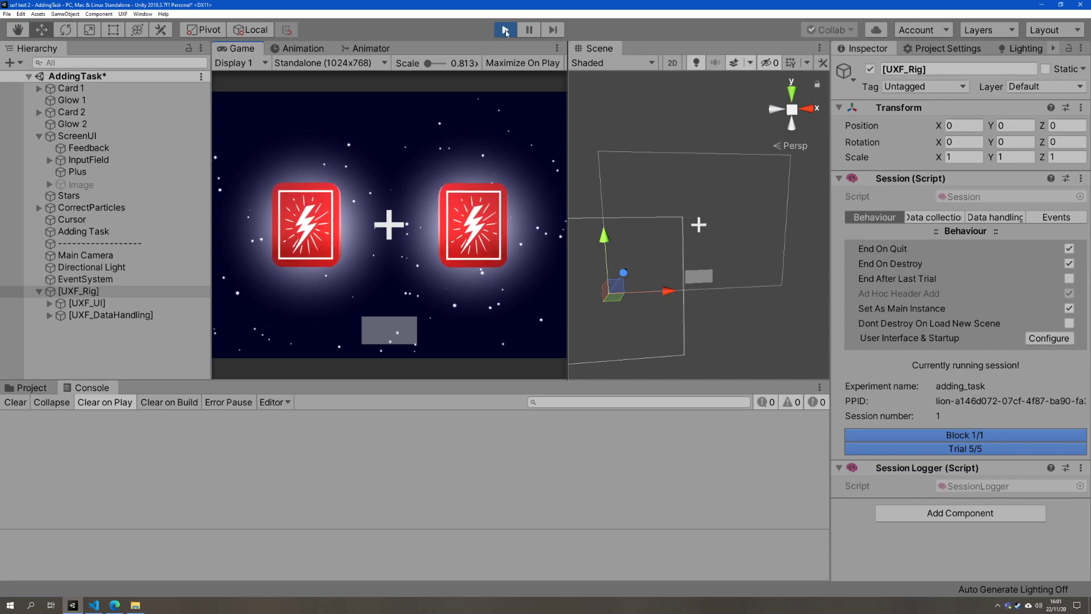
pyautogui.hotkey('ctrl', 'p')
# - Add a second On Trial End action to the session that calls AddingTask.EndIfLastTrial on the Adding Task object
pyautogui.click(995, 231)
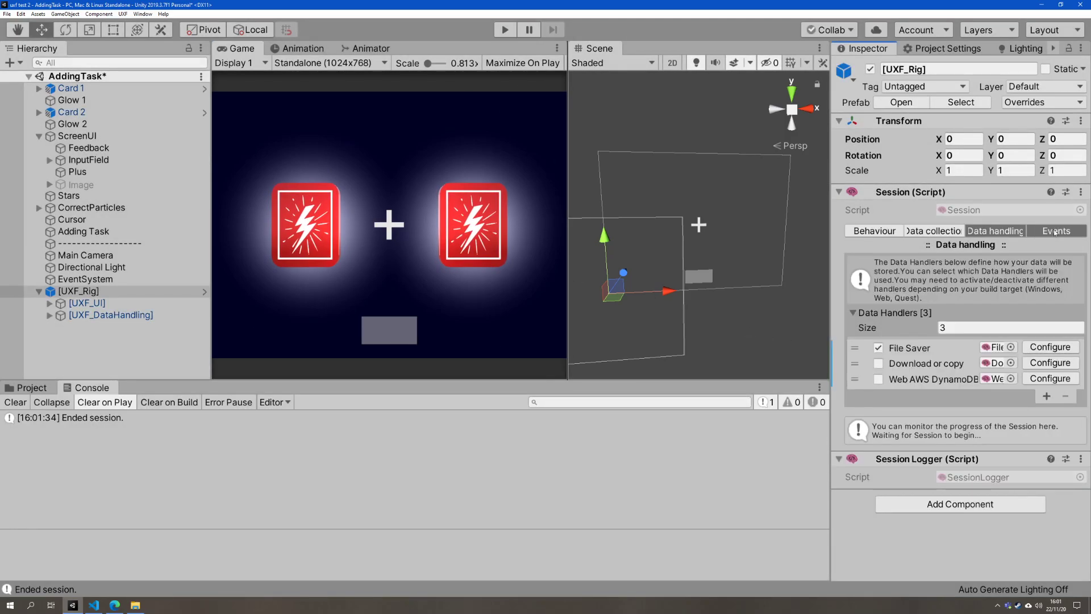
pyautogui.click(1056, 230)
pyautogui.scroll(-10, 978, 394)
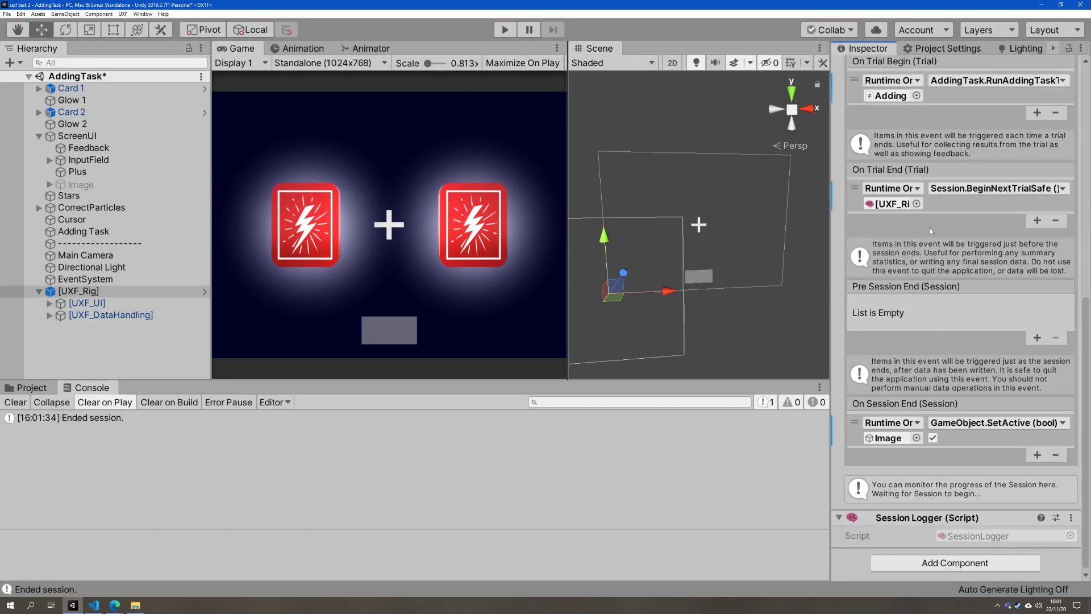
pyautogui.scroll(3, 956, 217)
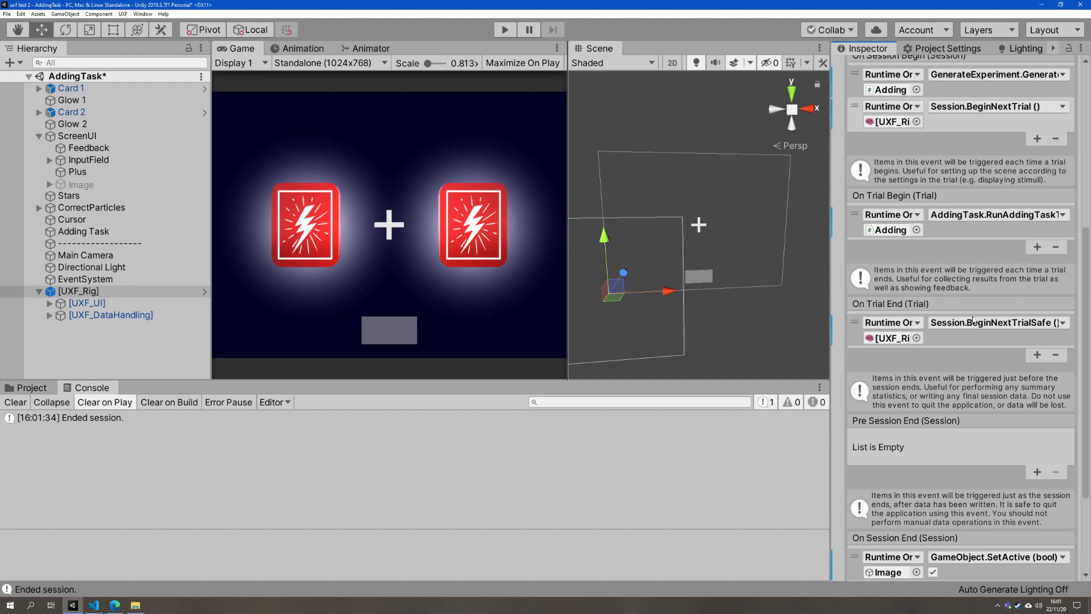
pyautogui.click(1036, 354)
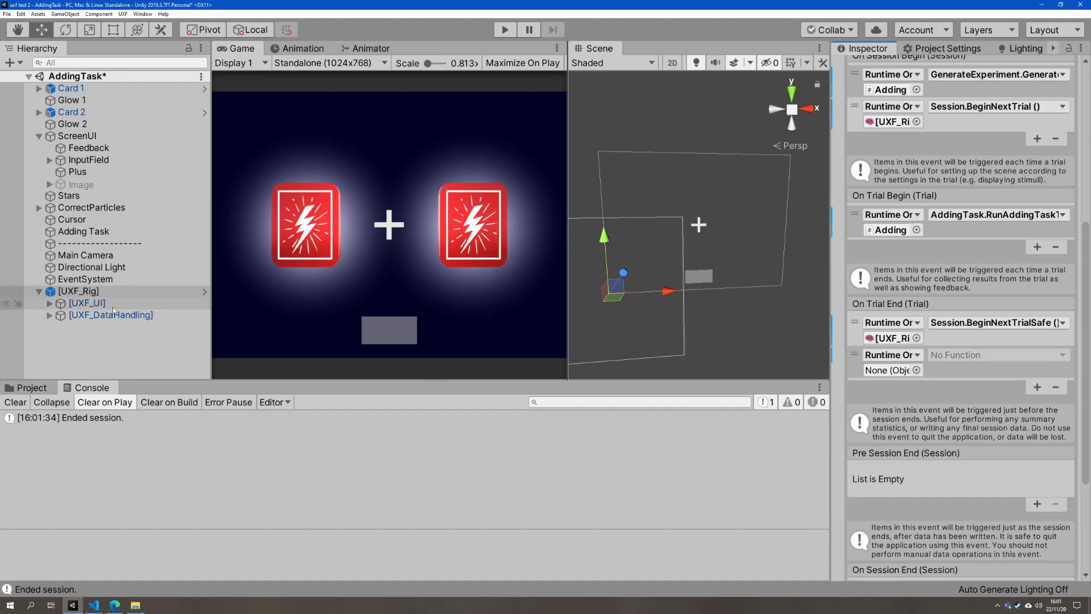
pyautogui.moveTo(80, 232); pyautogui.dragTo(893, 370)
pyautogui.click(966, 355)
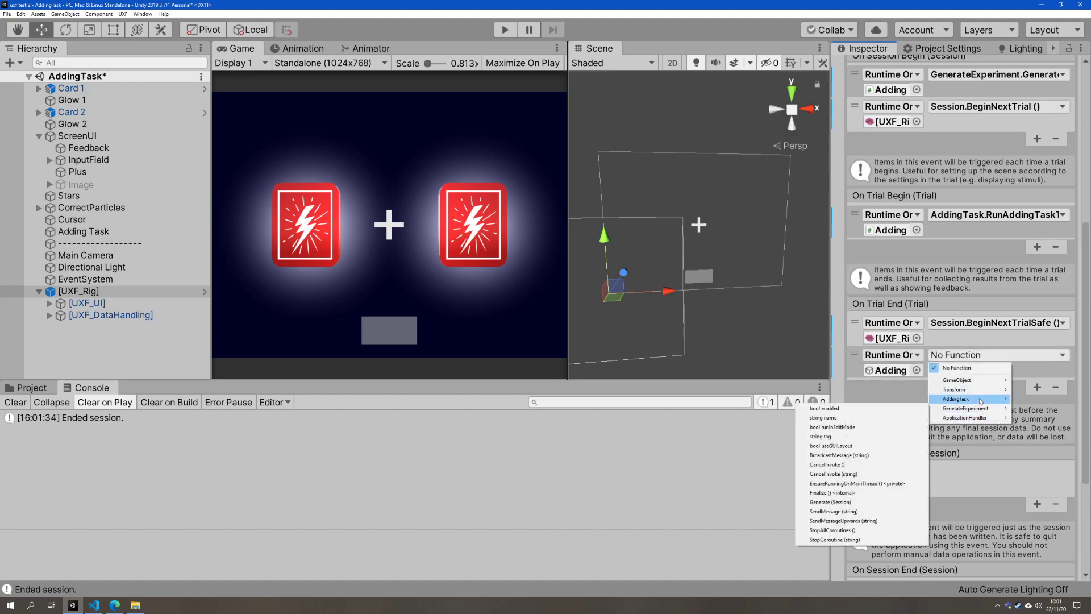
pyautogui.moveTo(955, 399)
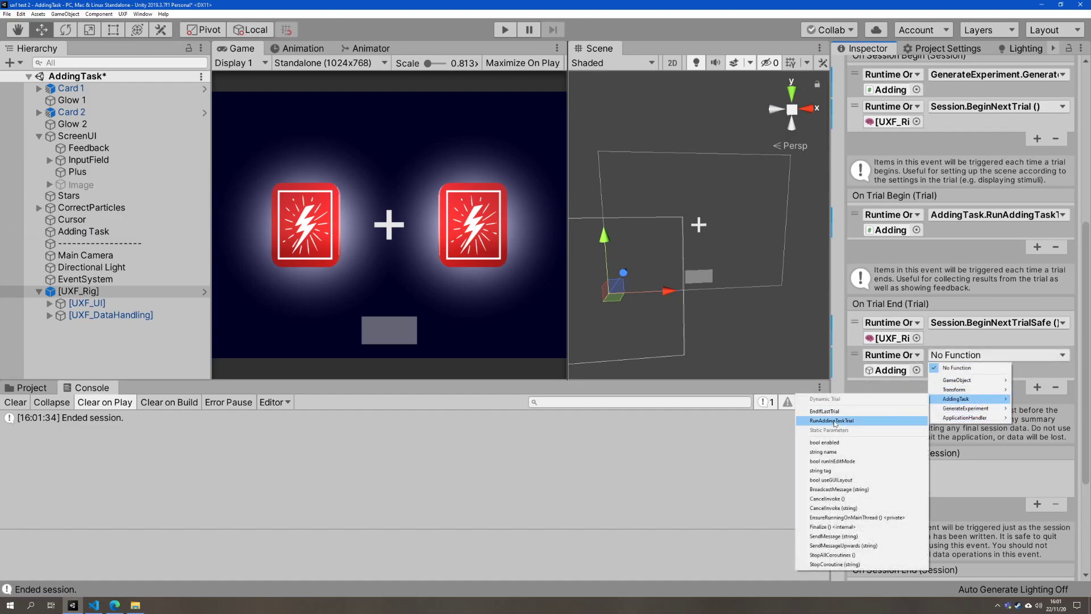
pyautogui.click(833, 411)
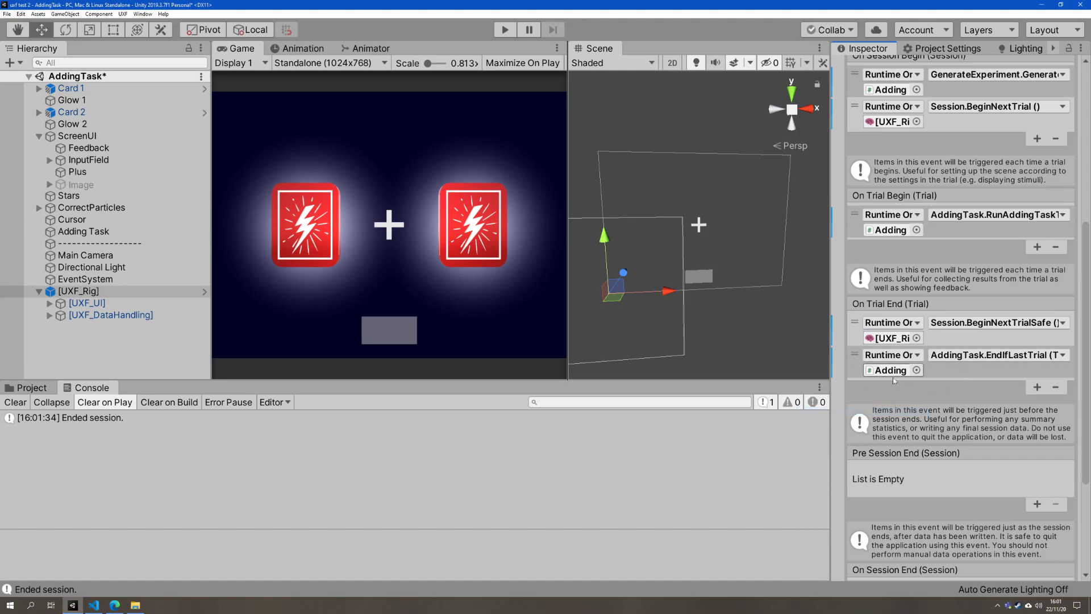
# - Switch to Visual Studio Code, set the CreateBlock trial count in GenerateExperiment.cs to 2, and save the script
pyautogui.click(94, 606)
pyautogui.scroll(20, 464, 227)
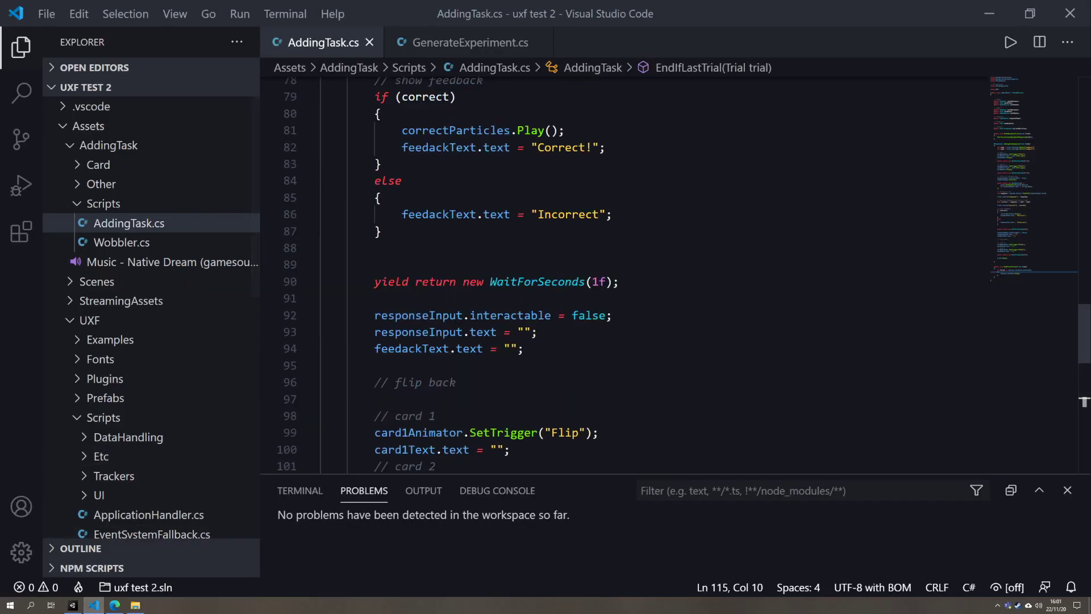
pyautogui.click(464, 43)
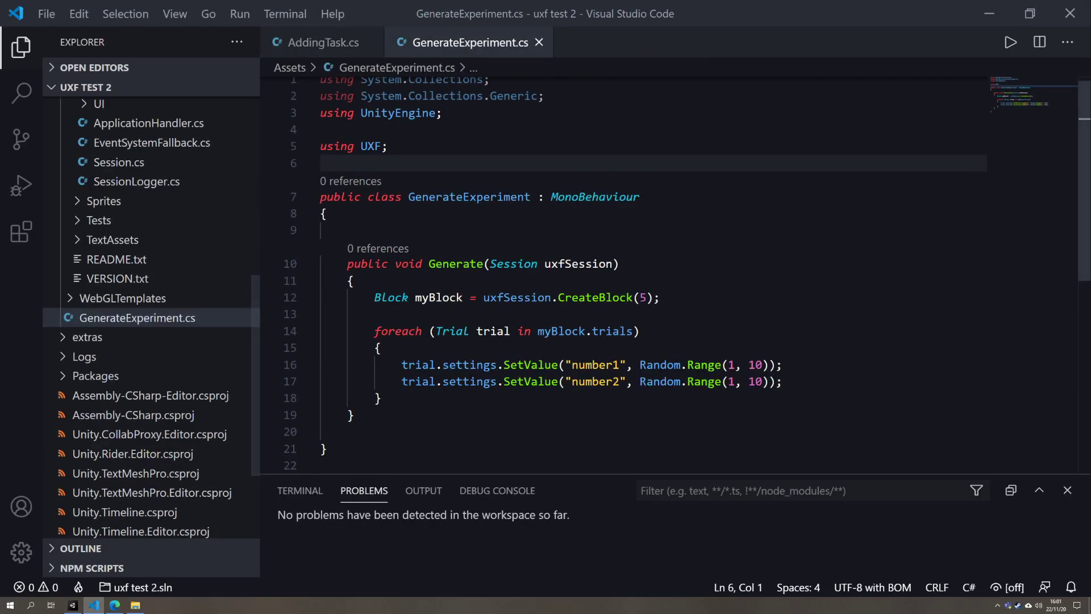
pyautogui.doubleClick(643, 298)
pyautogui.write('2')
pyautogui.click(621, 264)
pyautogui.hotkey('ctrl', 's')
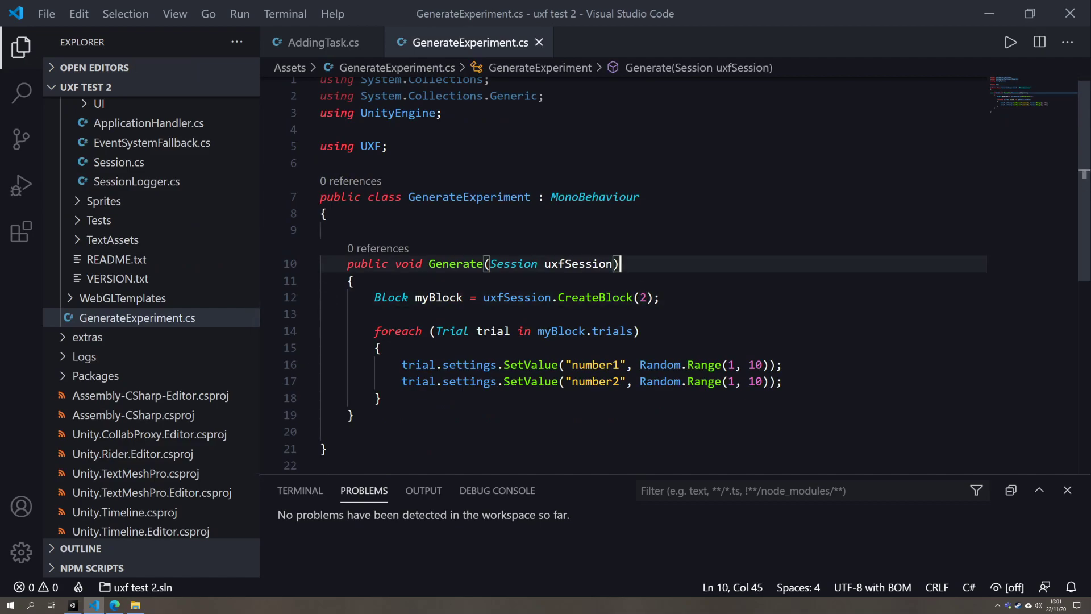
pyautogui.moveTo(381, 297); pyautogui.dragTo(662, 298)
pyautogui.click(674, 298)
# - Return to Unity, play the shortened experiment, and answer both trials, entering 11 for the second sum
pyautogui.hotkey('alt', 'Tab')
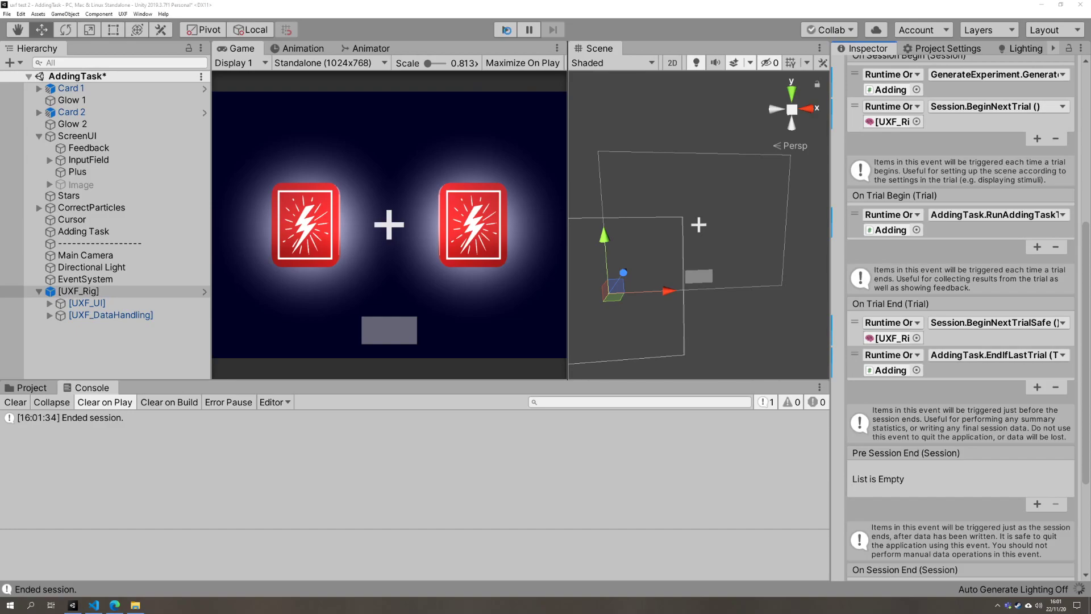
pyautogui.click(507, 31)
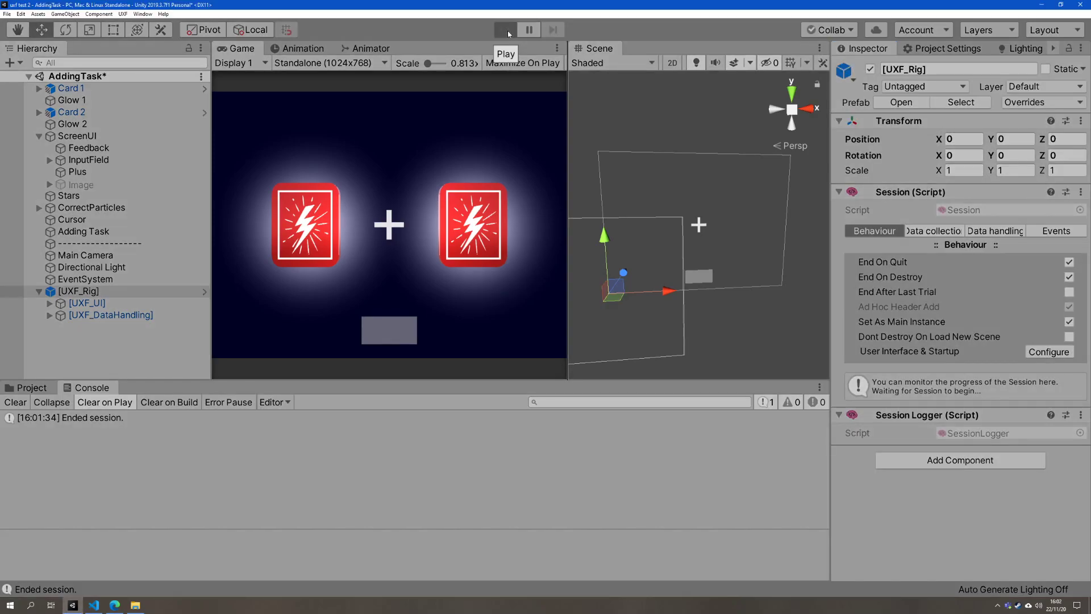
pyautogui.click(507, 30)
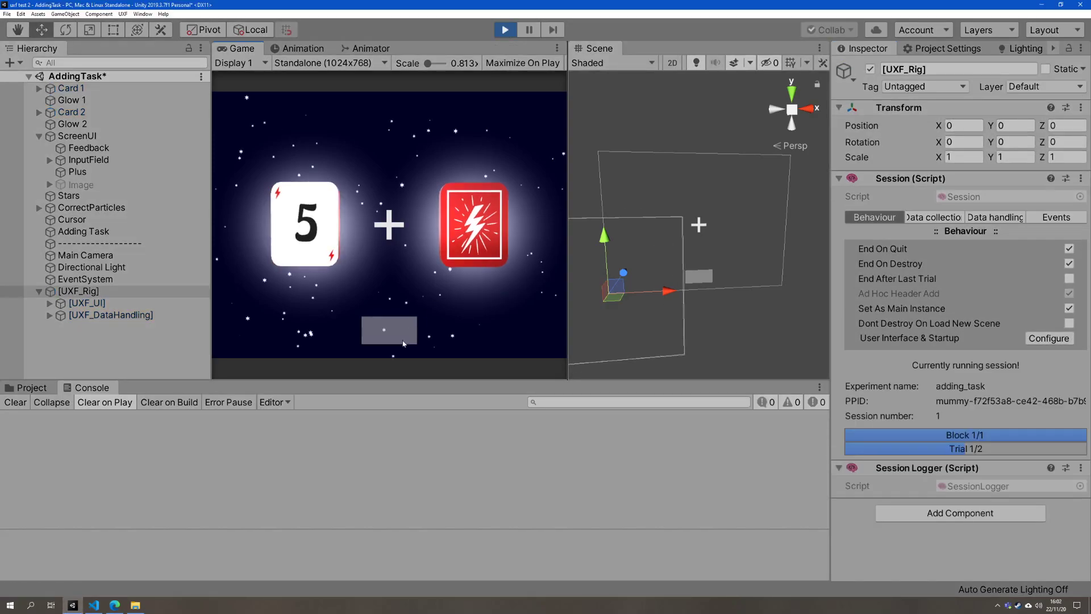
pyautogui.press('Return')
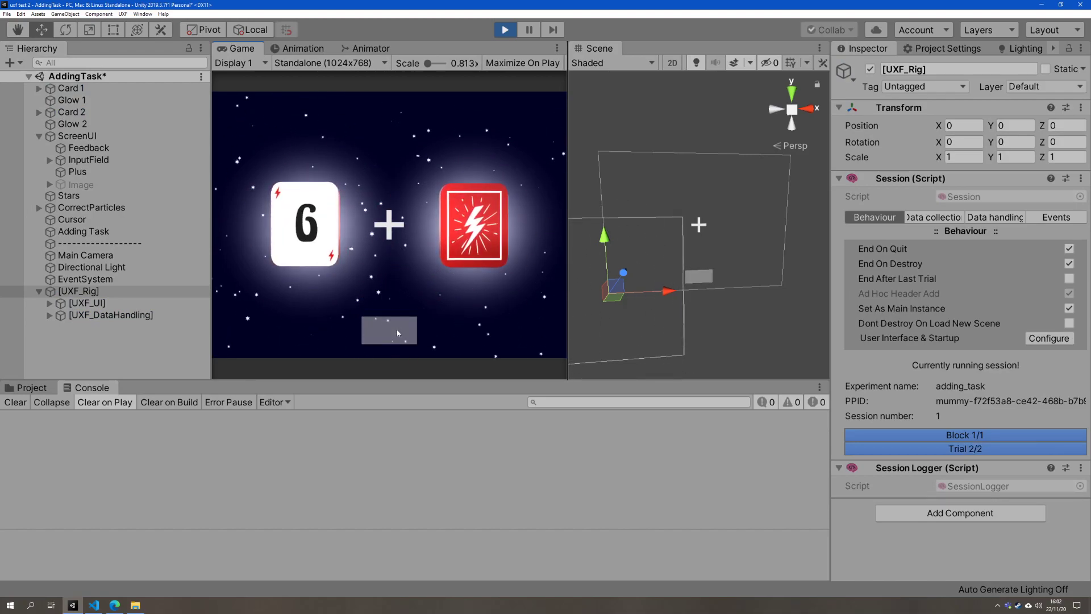
pyautogui.write('11')
pyautogui.press('Return')
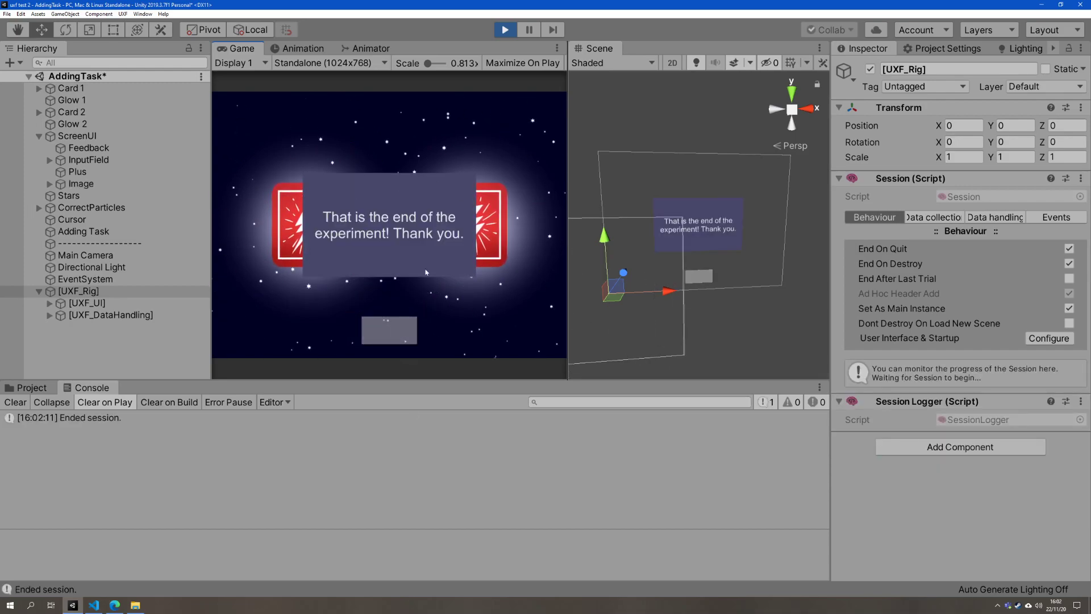
# - Switch to File Explorer and examine the session data saved in the adding_task folder nested inside uxf test data\adding_task
pyautogui.click(135, 605)
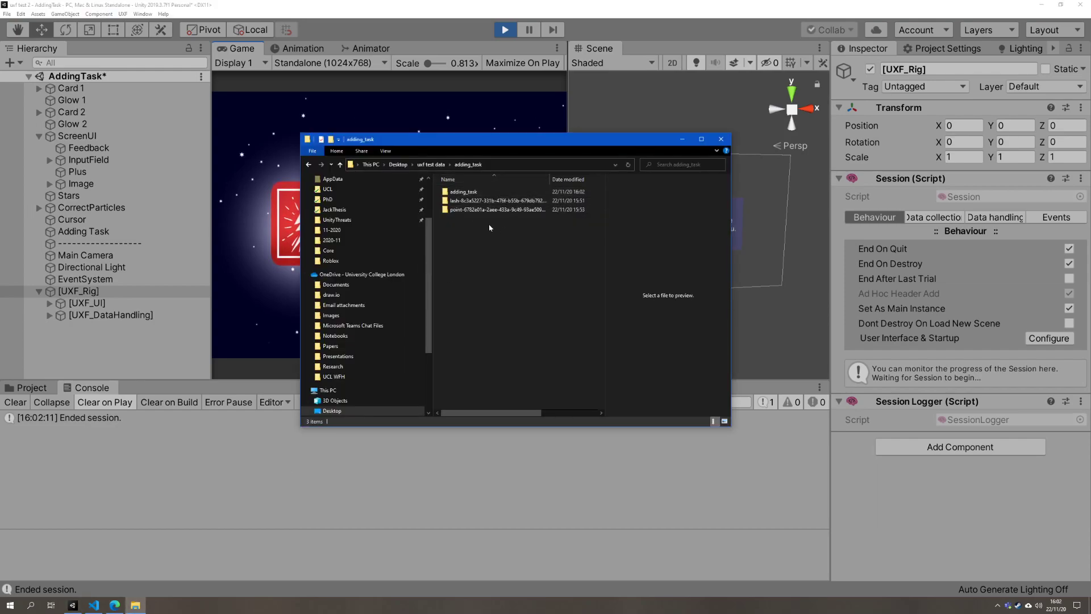
pyautogui.click(465, 202)
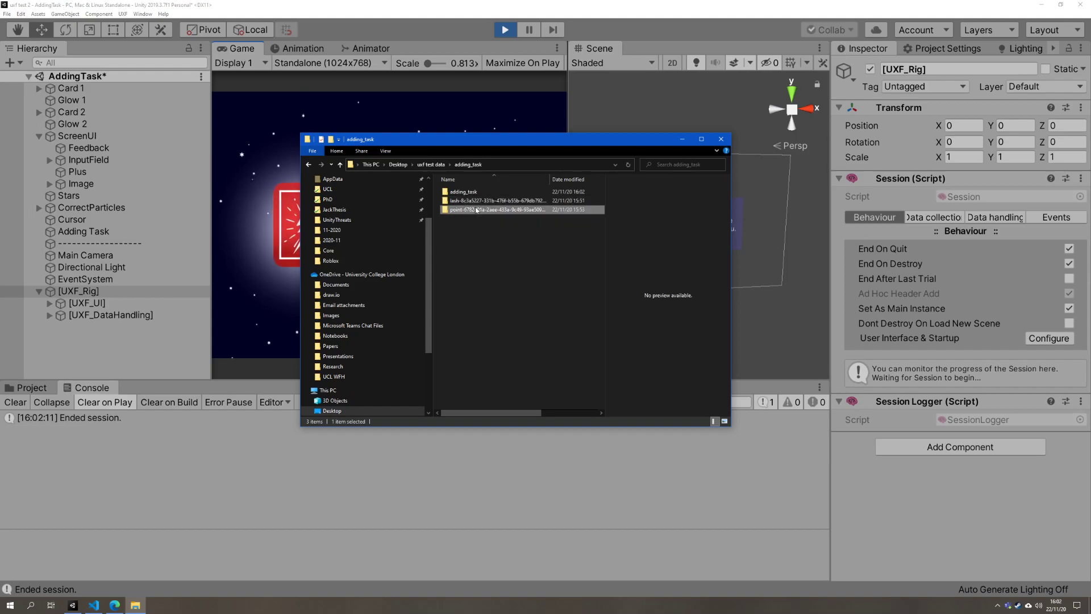
pyautogui.click(511, 209)
pyautogui.click(1046, 340)
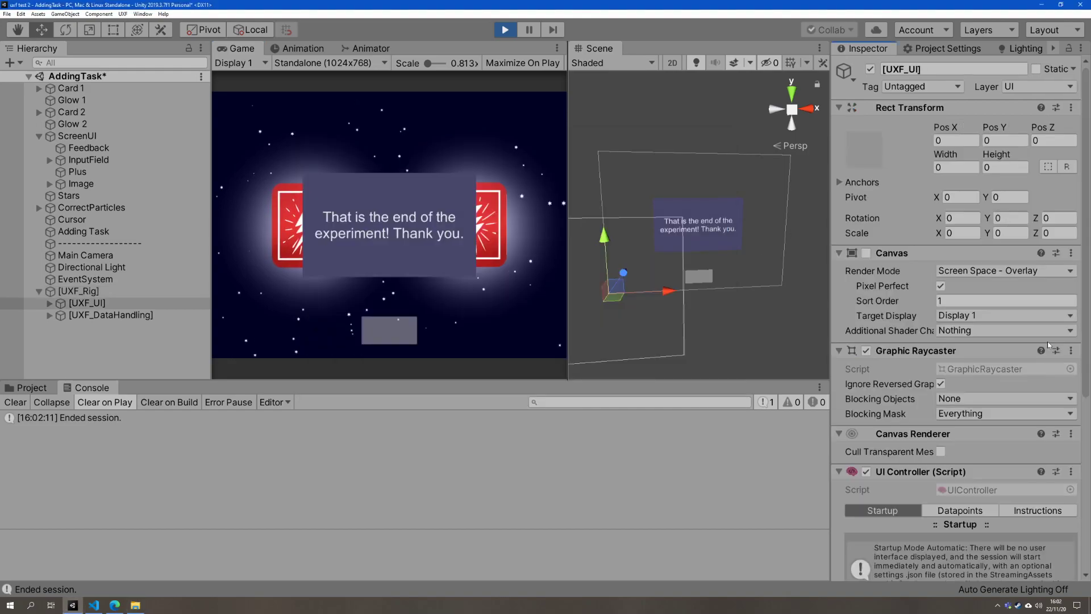
pyautogui.hotkey('alt', 'Tab')
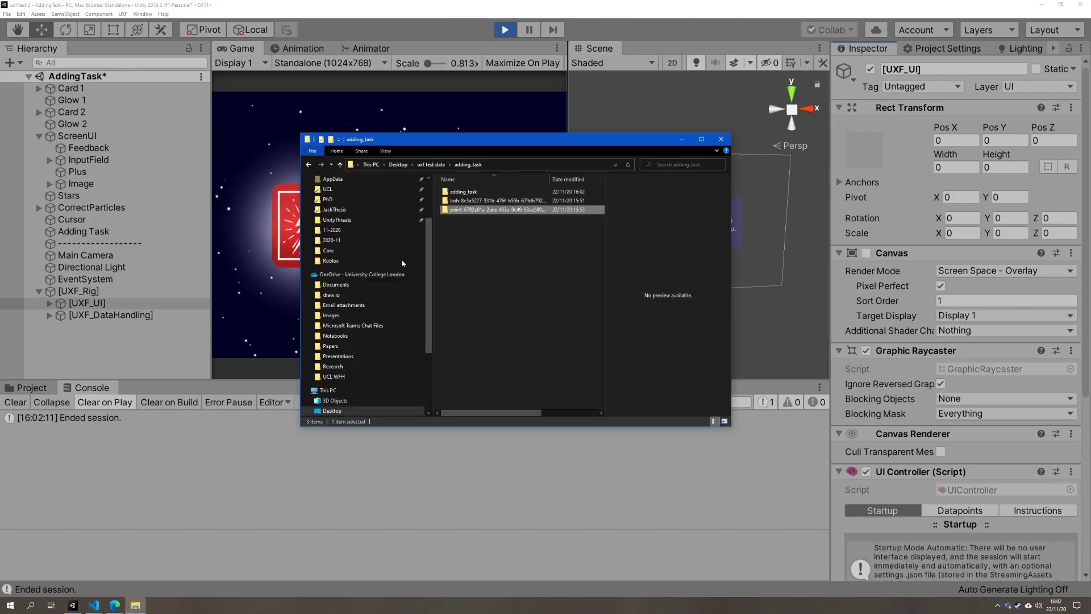
pyautogui.click(504, 165)
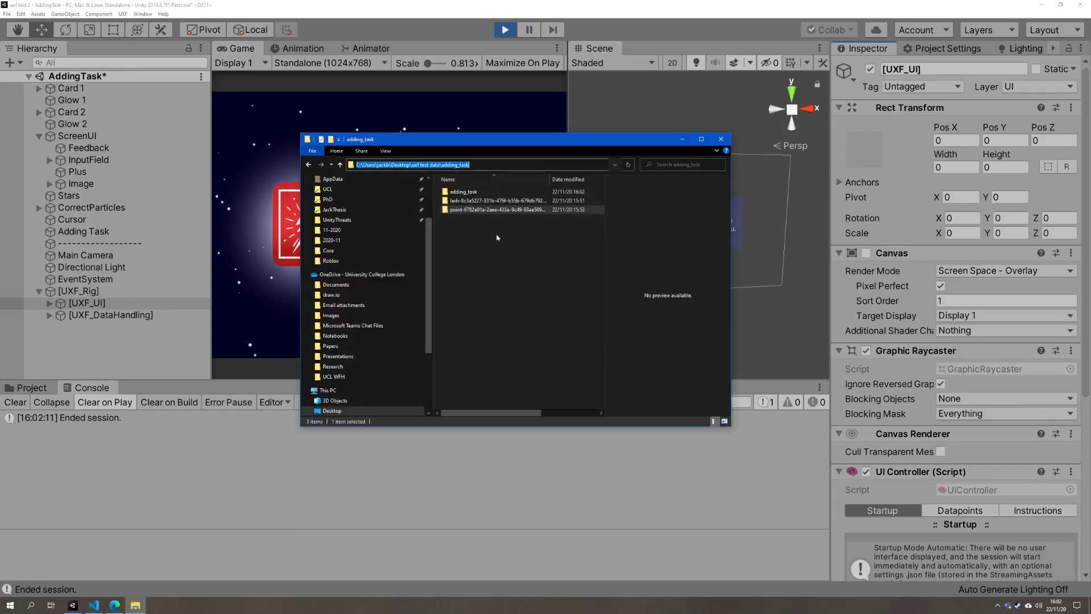
pyautogui.click(497, 235)
pyautogui.click(459, 193)
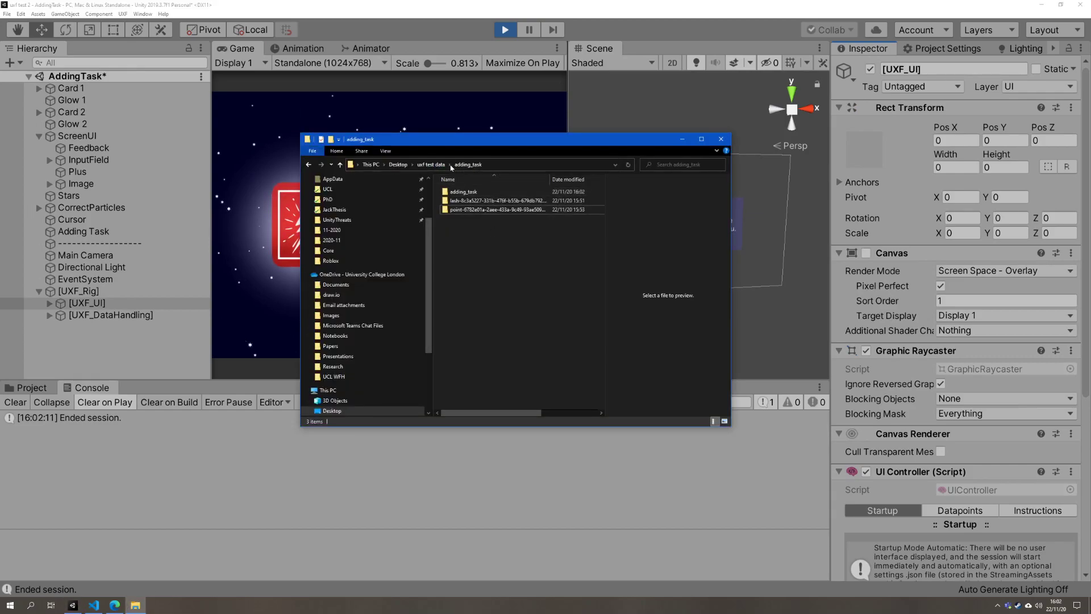
pyautogui.doubleClick(469, 192)
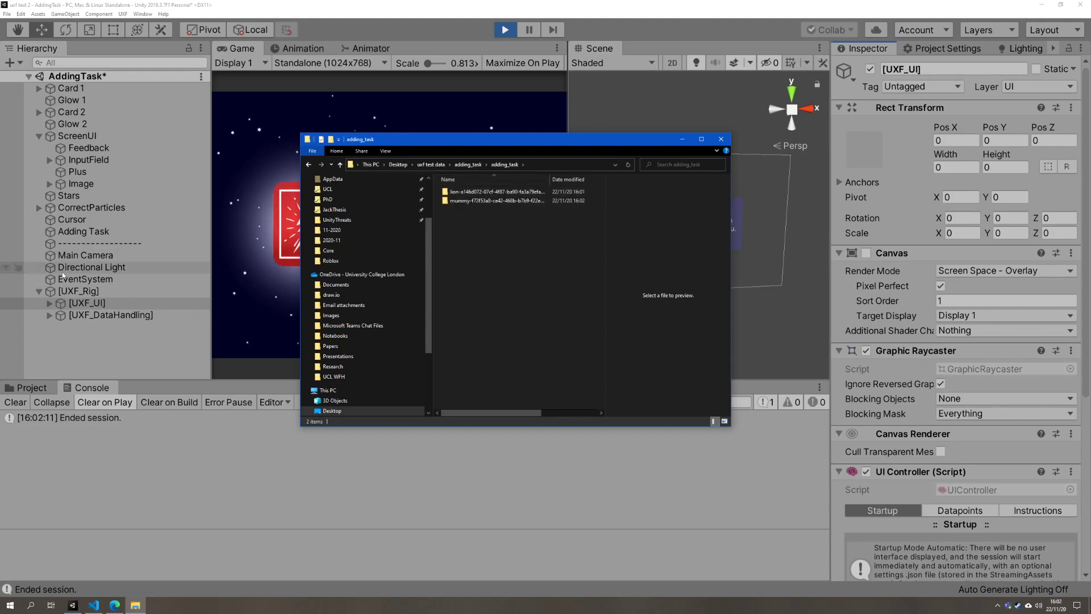
# - Return to Unity and open the File Saver configuration from the [UXF_Rig] session's data handling settings to inspect its Storage Path
pyautogui.click(95, 268)
pyautogui.click(88, 279)
pyautogui.click(85, 291)
pyautogui.click(994, 217)
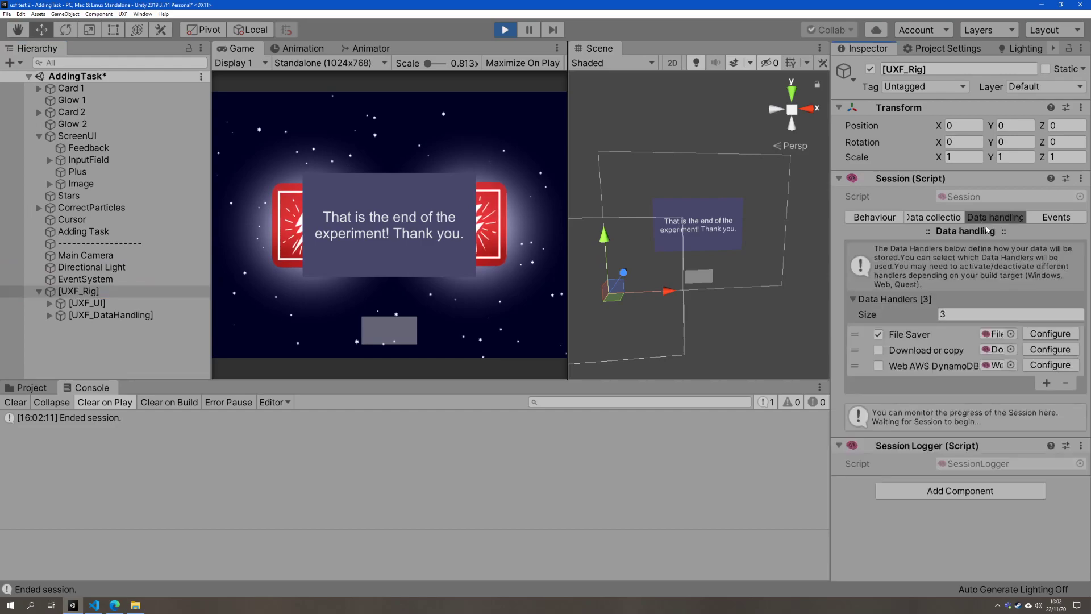
pyautogui.click(1049, 334)
pyautogui.click(1015, 322)
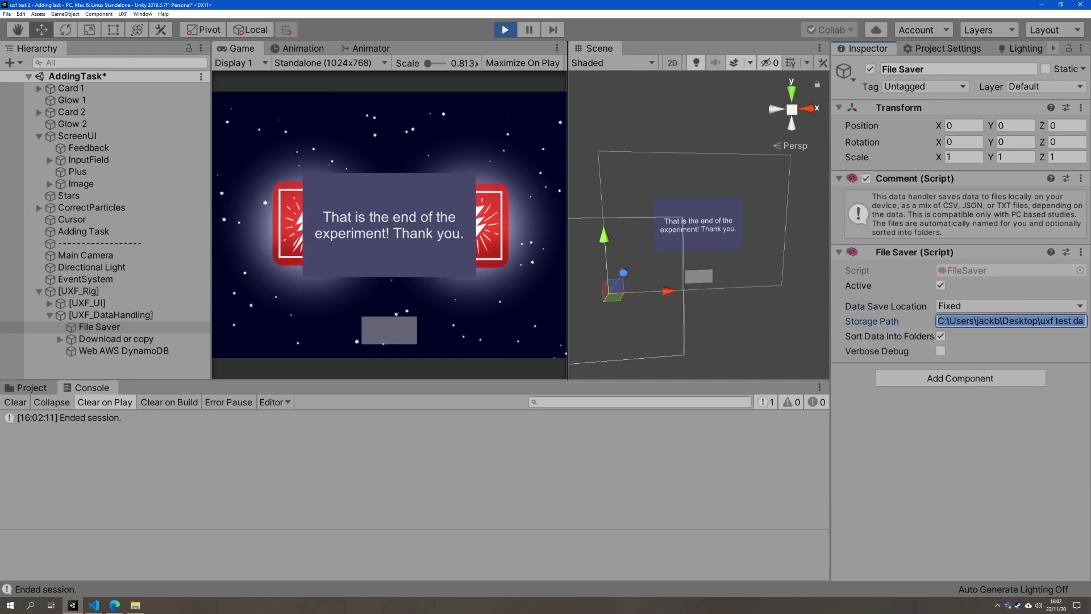
pyautogui.click(1033, 322)
pyautogui.doubleClick(1036, 321)
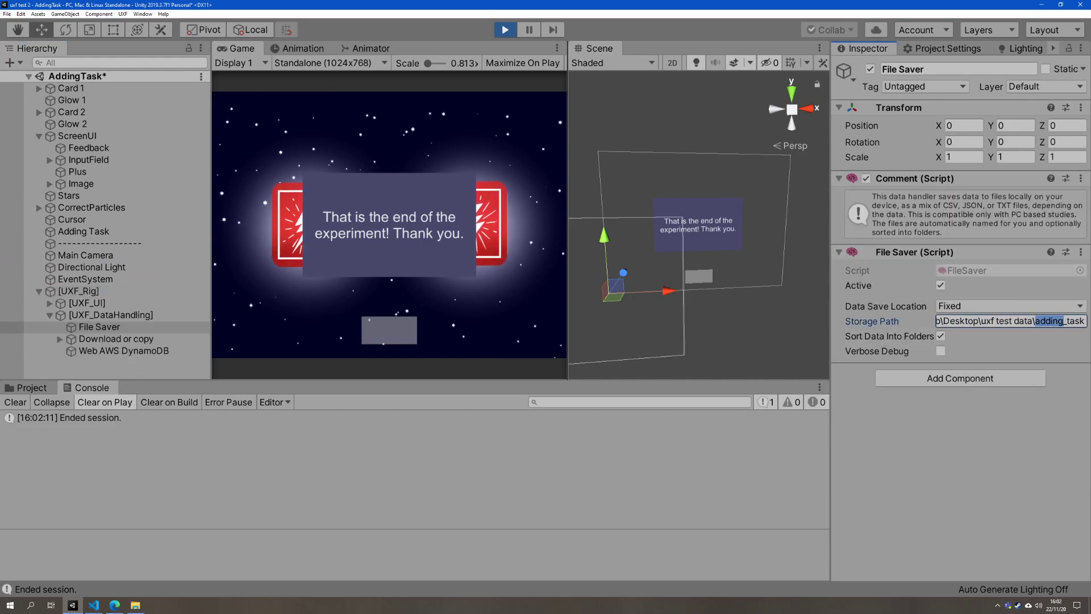
# - Stop play mode and remove the adding_task subfolder from the File Saver's Storage Path so it ends at Desktop\uxf test data
pyautogui.click(504, 33)
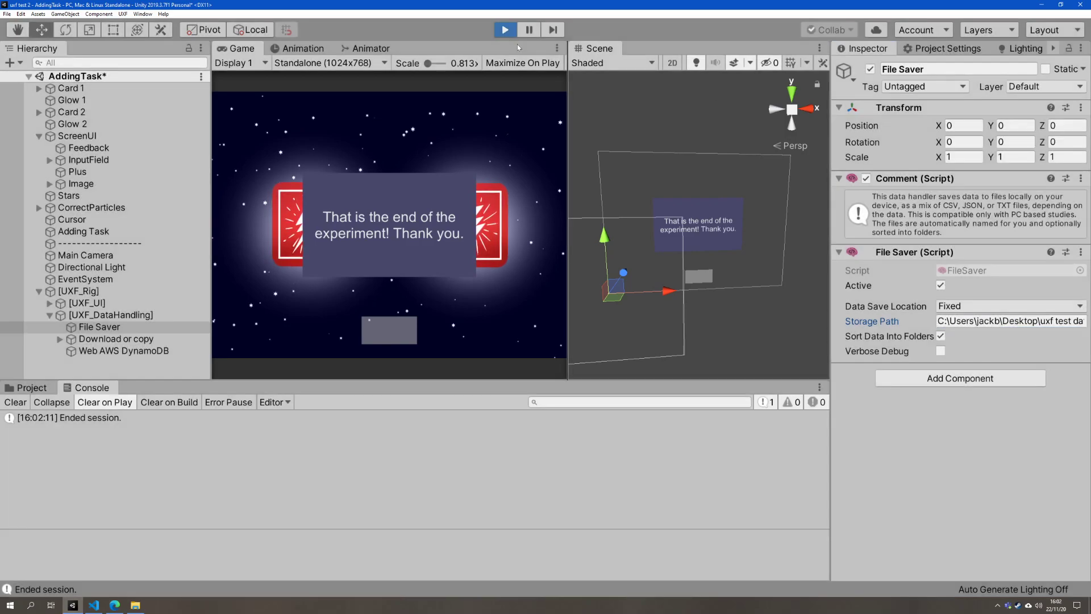
pyautogui.click(1065, 322)
pyautogui.moveTo(1066, 321); pyautogui.dragTo(1086, 322)
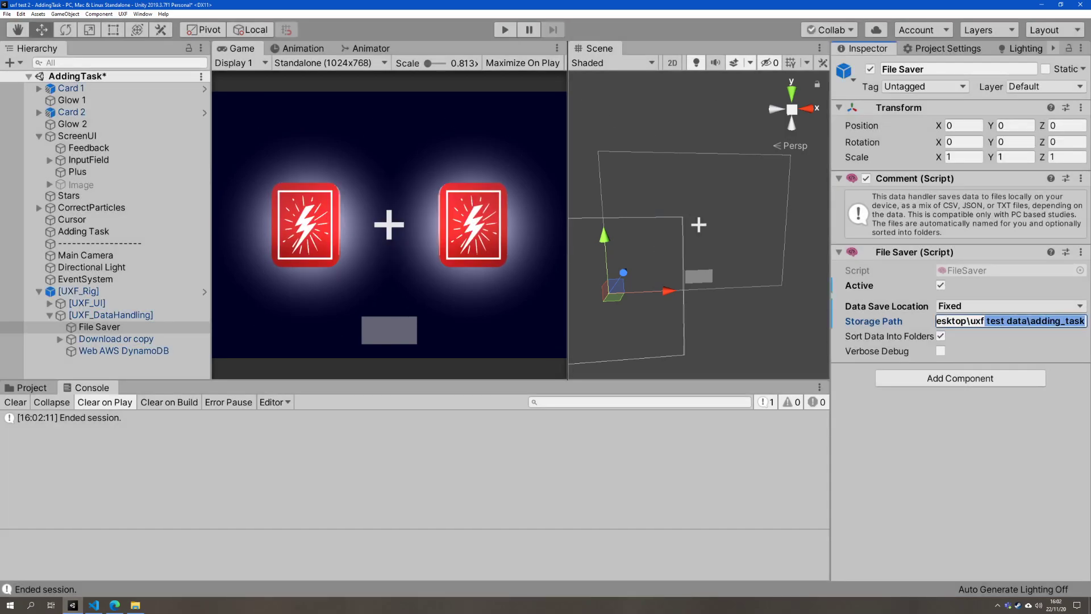
pyautogui.doubleClick(1075, 321)
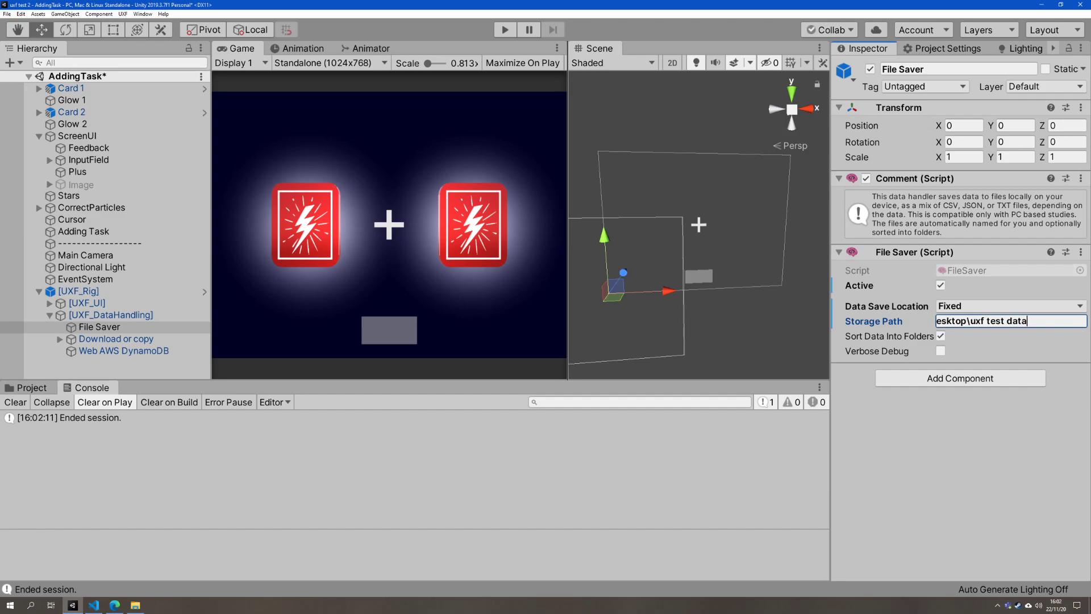
# - Switch to File Explorer, sort the session folders by date modified, and open trial_results.csv from the newest session's S001 folder in Excel
pyautogui.hotkey('alt', 'Tab')
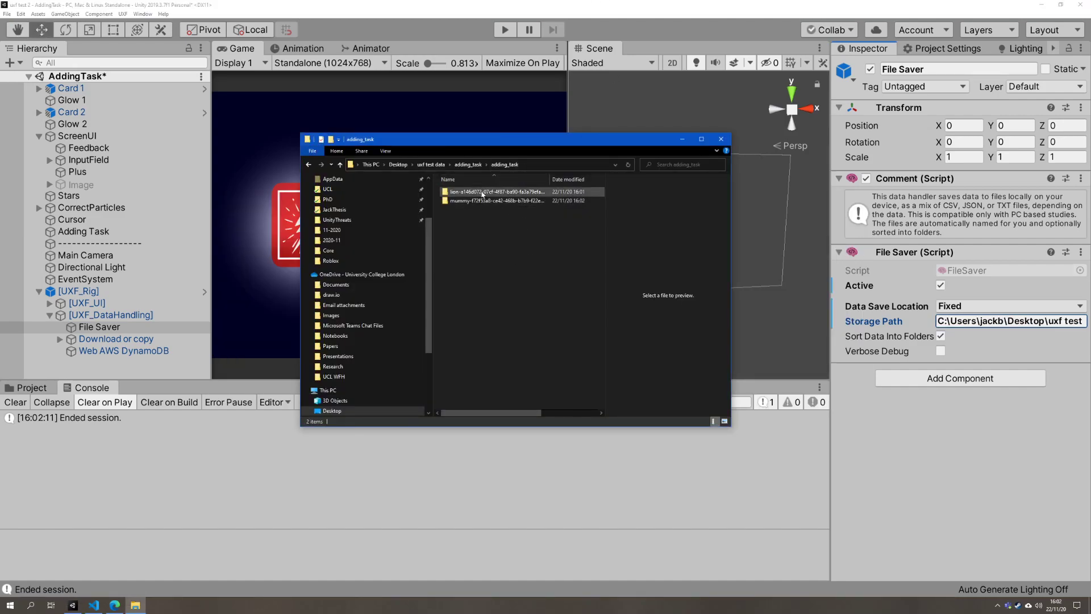
pyautogui.click(569, 179)
pyautogui.click(503, 192)
pyautogui.doubleClick(504, 193)
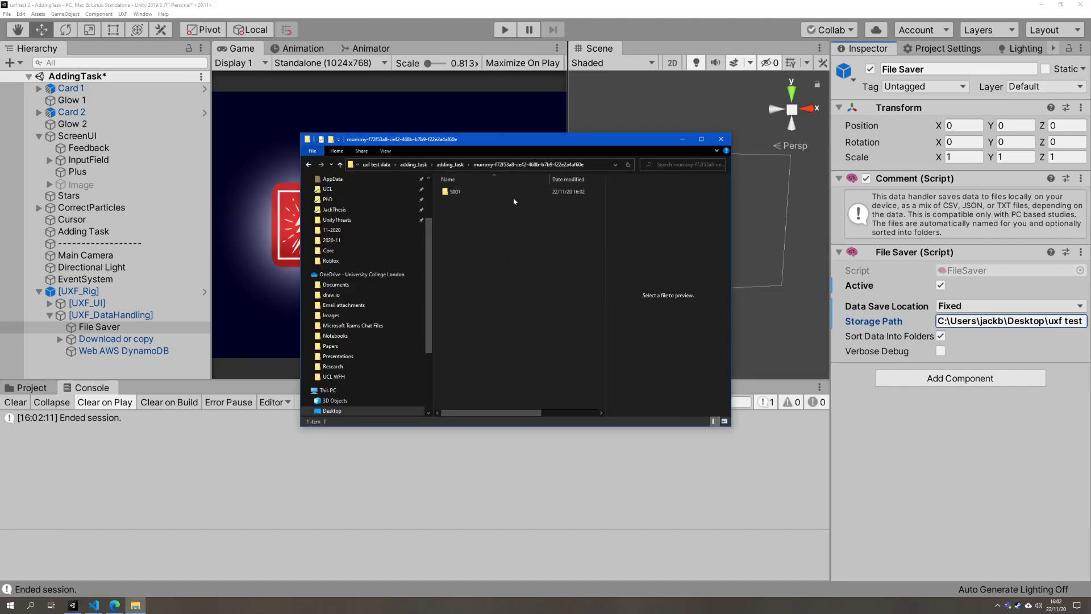
pyautogui.doubleClick(483, 192)
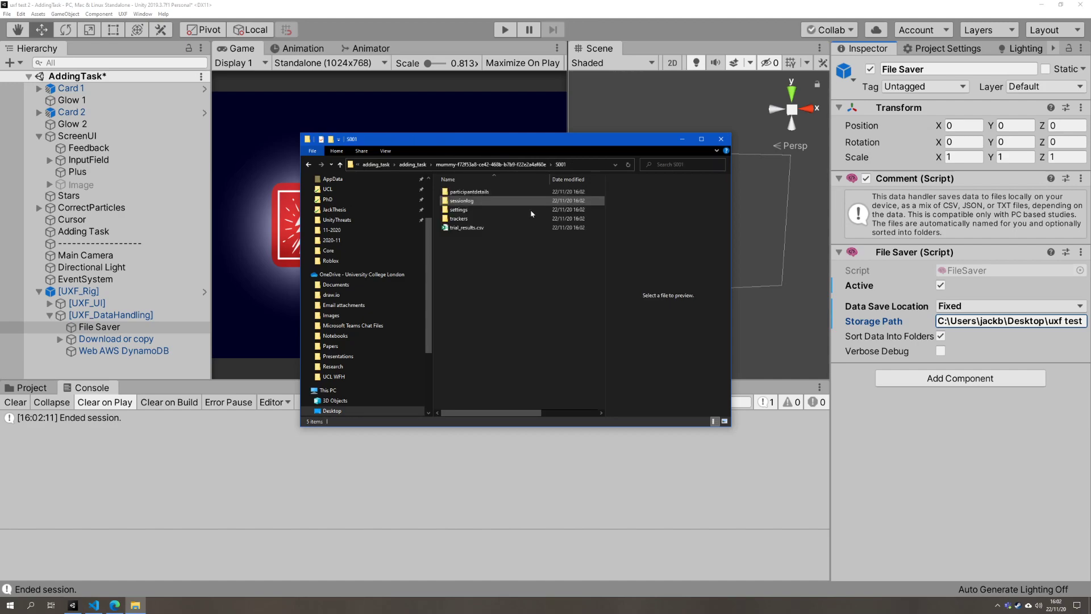
pyautogui.click(490, 228)
pyautogui.doubleClick(490, 228)
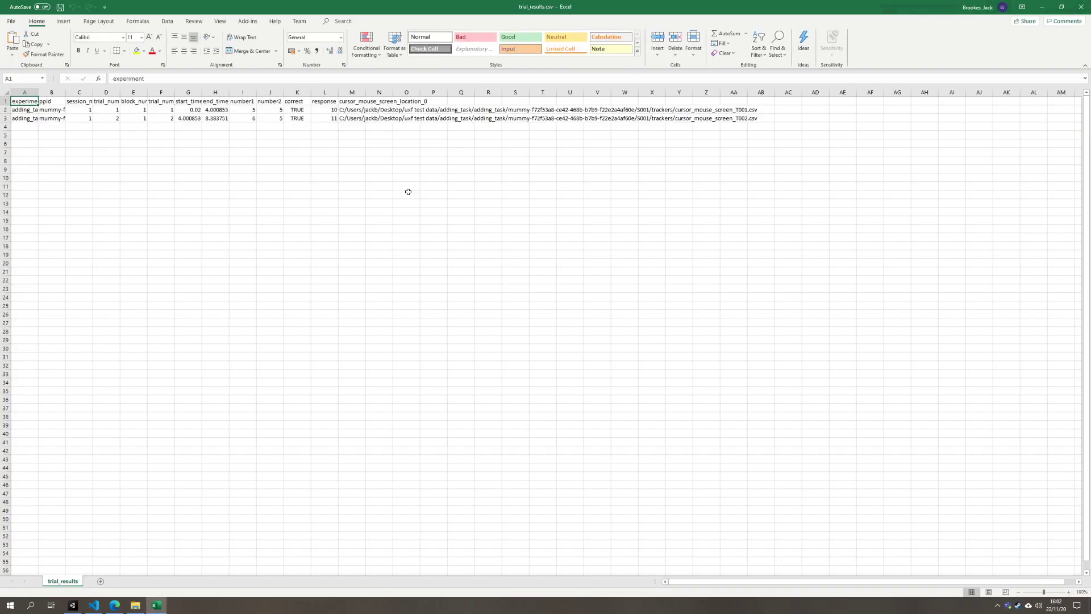
# - Examine the trial rows and their columns in trial_results.csv, and close the workbook
pyautogui.keyDown('ctrl'); pyautogui.scroll(4, 242, 155); pyautogui.keyUp('ctrl')
pyautogui.moveTo(40, 121); pyautogui.dragTo(526, 137)
pyautogui.click(610, 259)
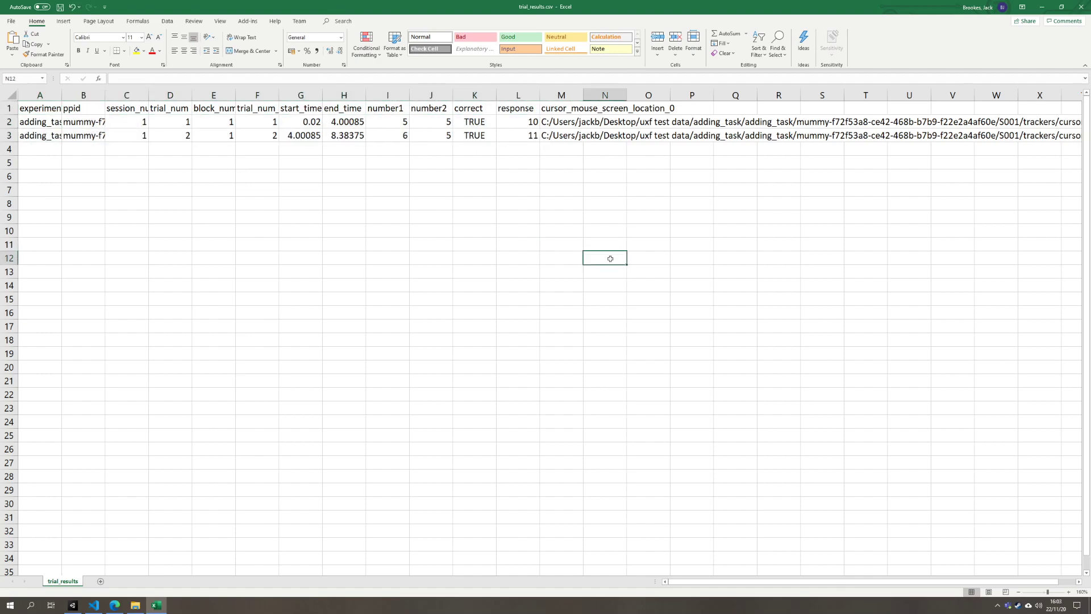
pyautogui.hotkey('alt', 'F4')
# - Look inside the session's trackers folder in File Explorer and return to the S001 folder
pyautogui.click(498, 227)
pyautogui.doubleClick(493, 219)
pyautogui.hotkey('alt', 'Up')
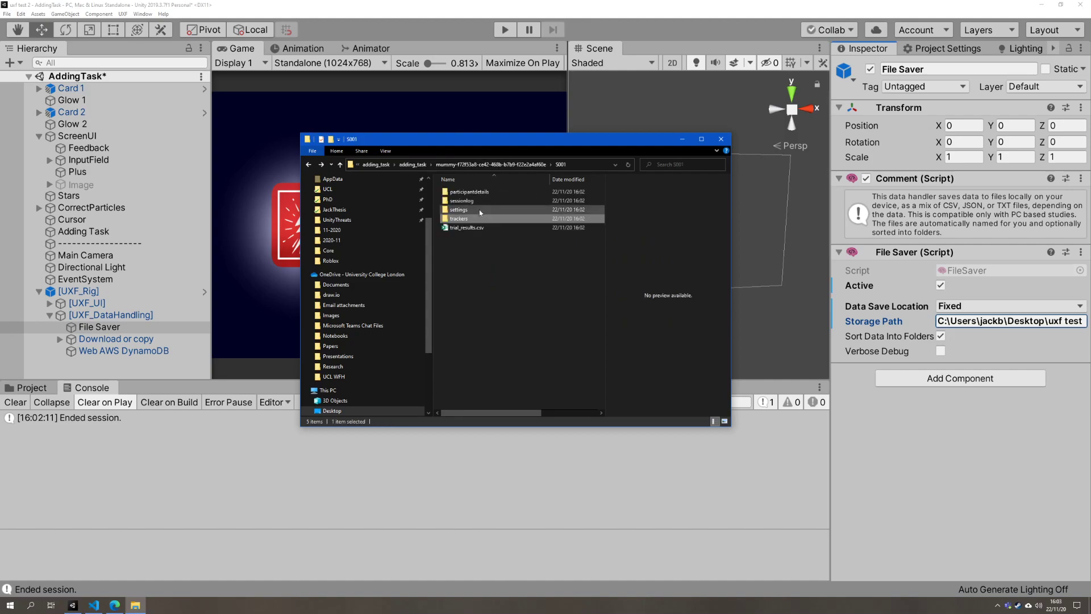